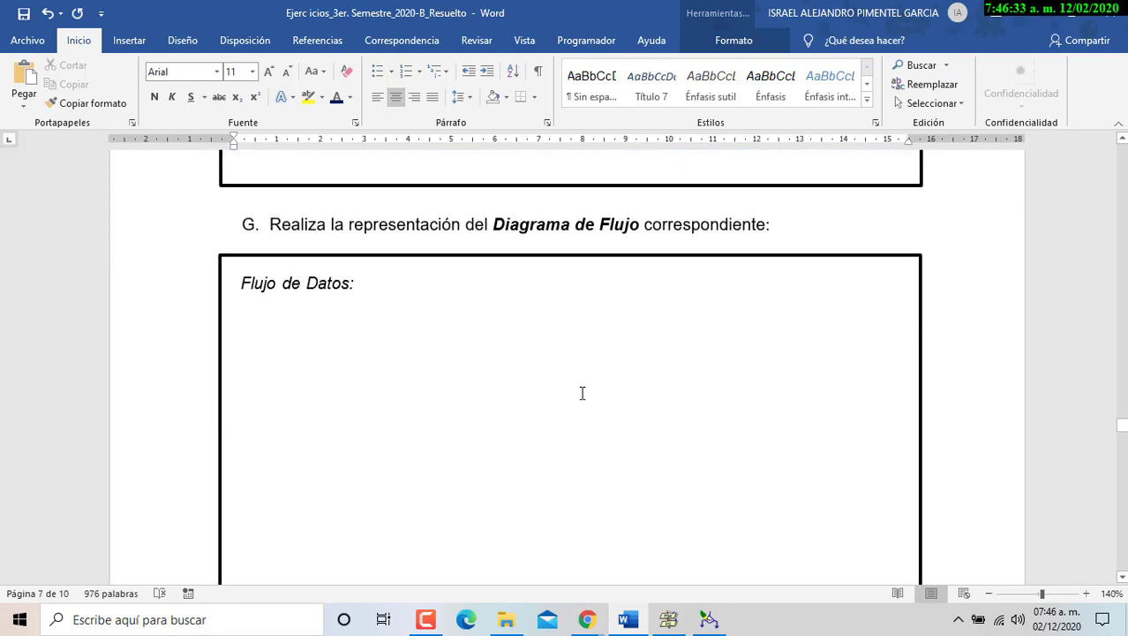
- Scroll from section G down to exercise IX, then back up to the 'Pasos numerados' box on page 8
scroll(582, 393, "down", 8)
scroll(579, 403, "down", 2)
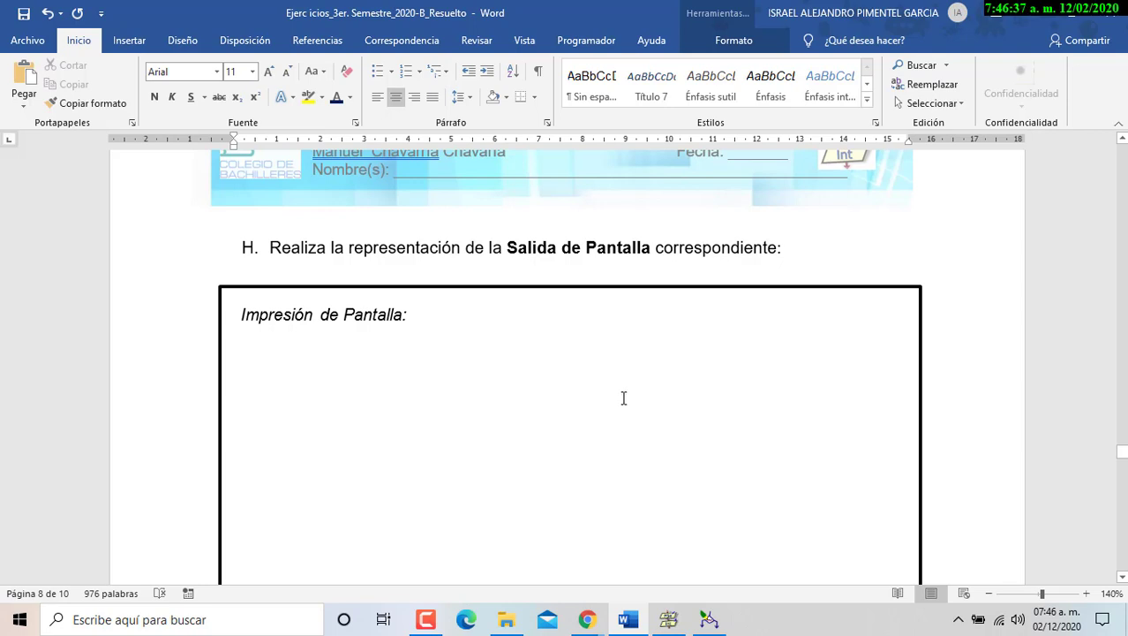
scroll(521, 388, "down", 7)
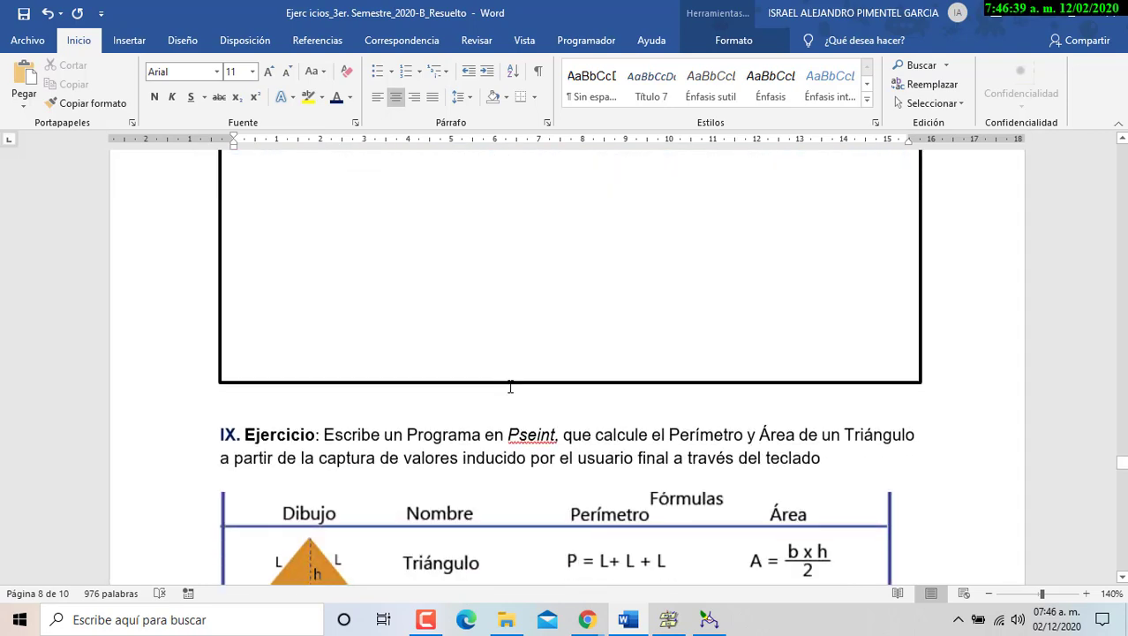
scroll(517, 386, "down", 2)
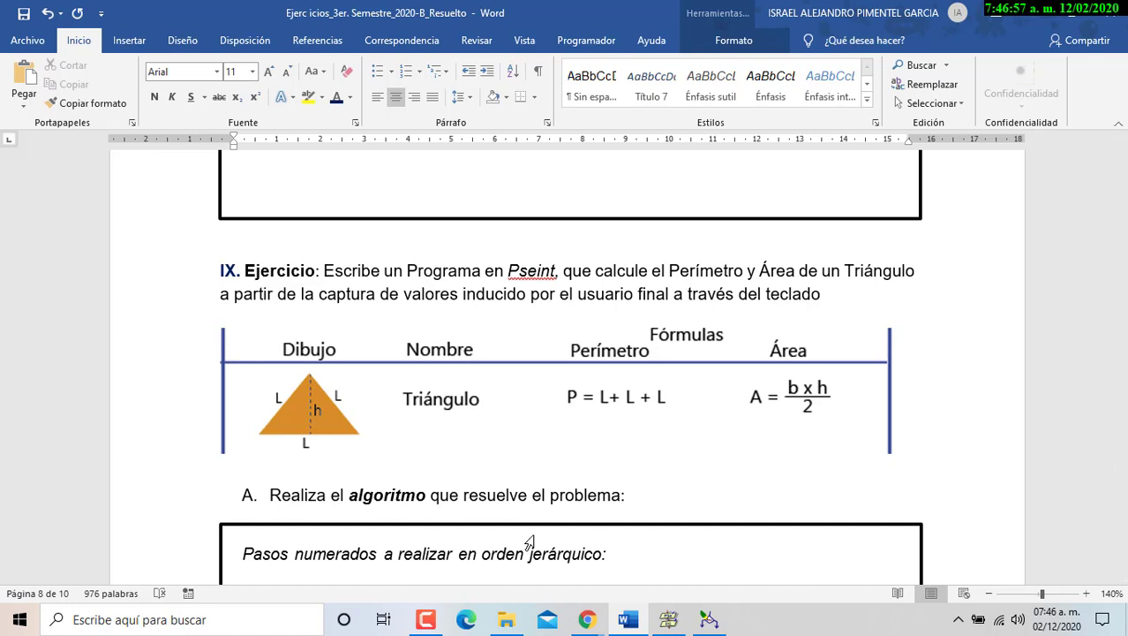
scroll(634, 439, "down", 12)
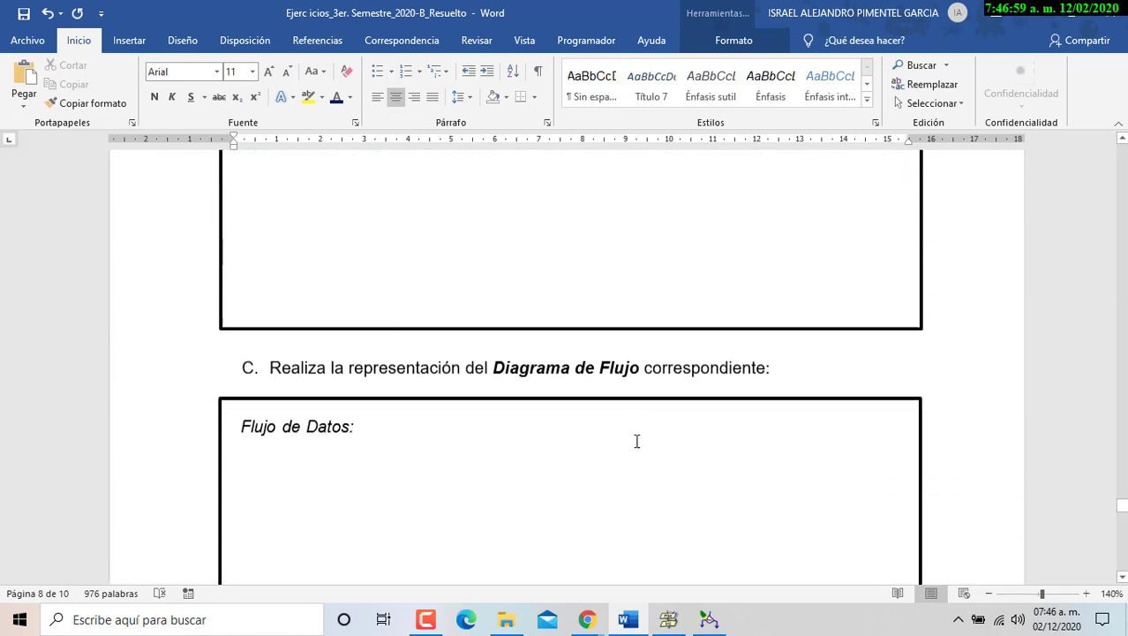
scroll(689, 377, "down", 7)
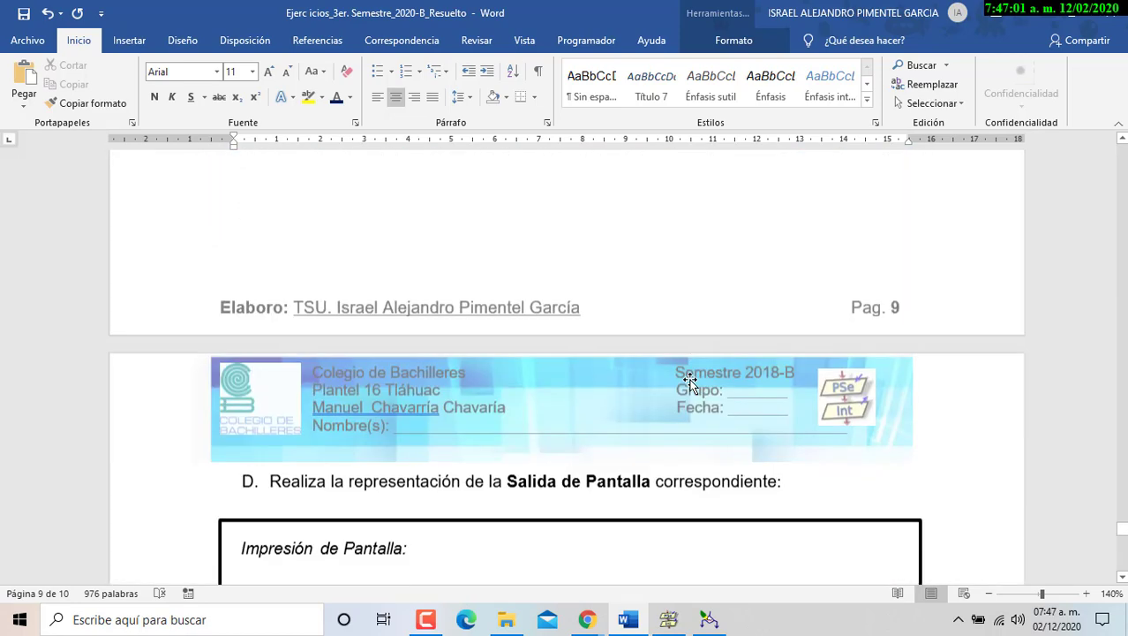
scroll(689, 380, "down", 3)
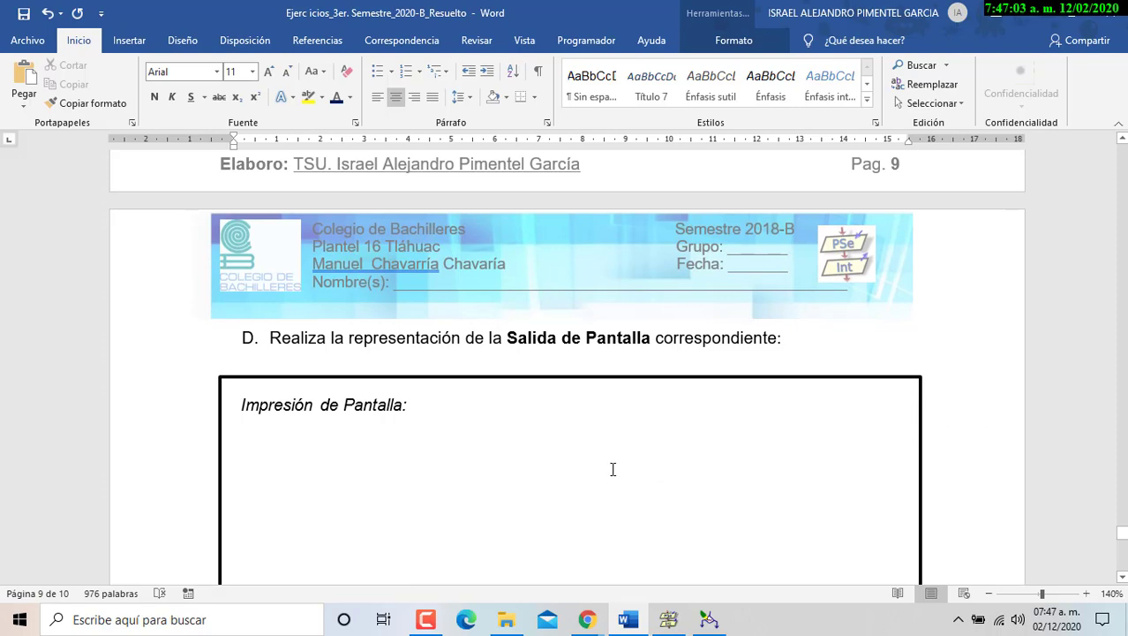
scroll(602, 468, "up", 15)
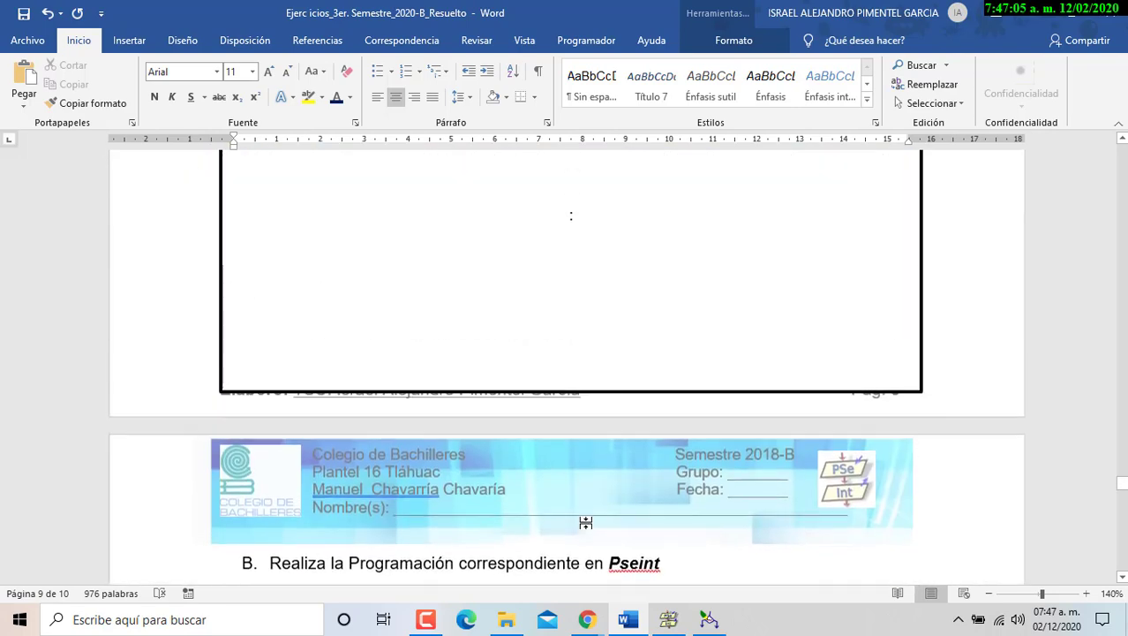
scroll(585, 523, "up", 1)
scroll(549, 424, "down", 1)
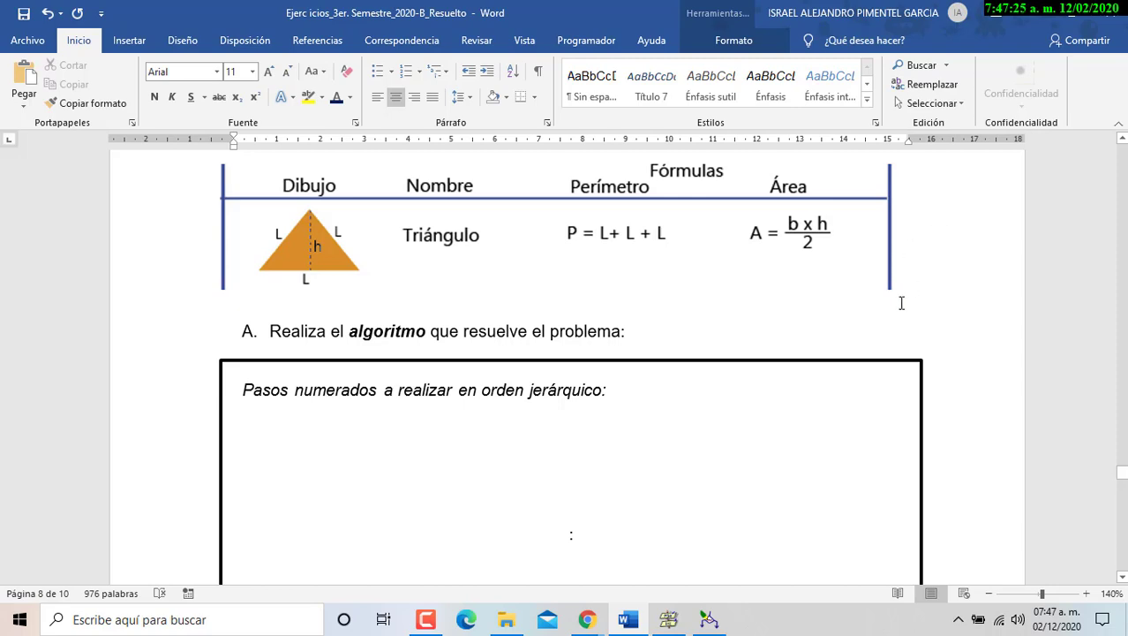
scroll(901, 303, "down", 5)
scroll(924, 313, "up", 2)
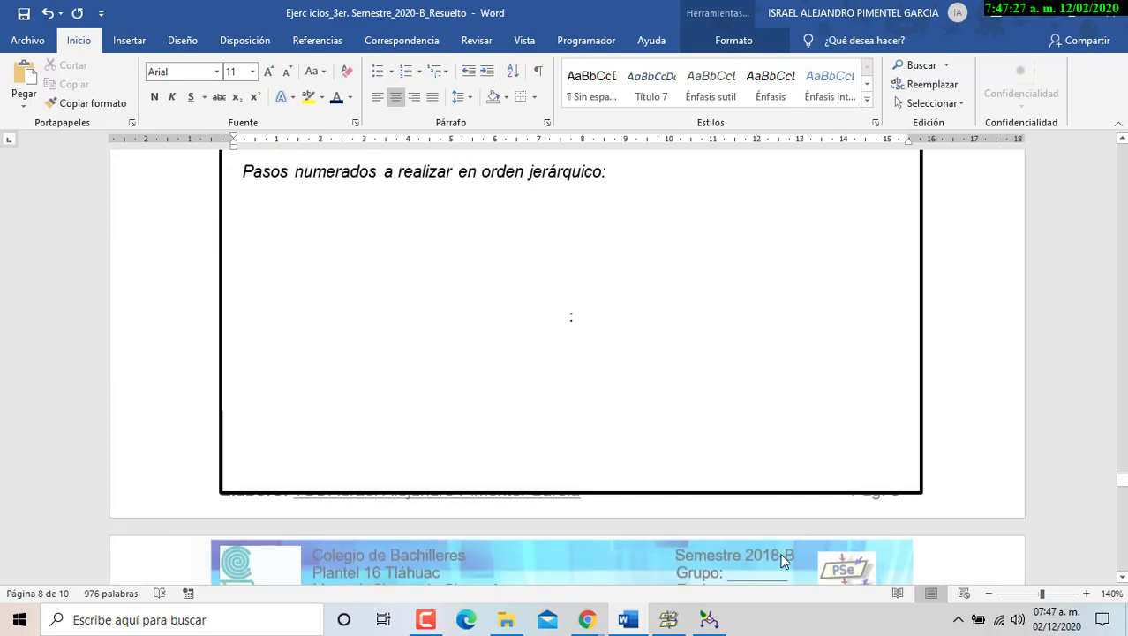
- Close the Velocidad_de_un_Movil program in PSeInt without saving
left_click(711, 618)
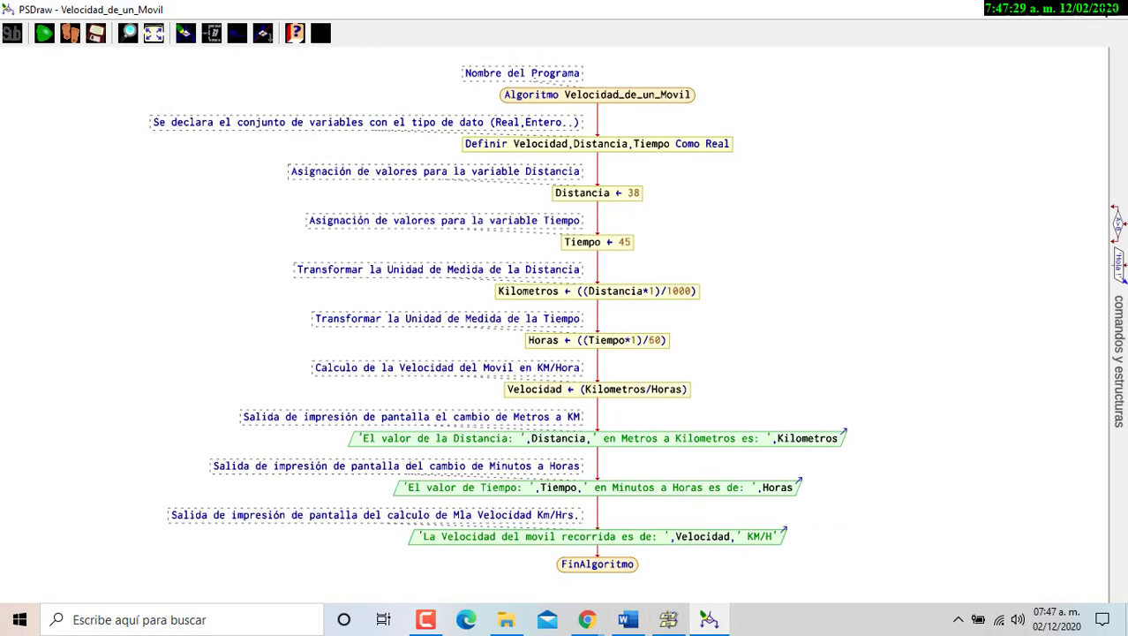
key("alt+Tab")
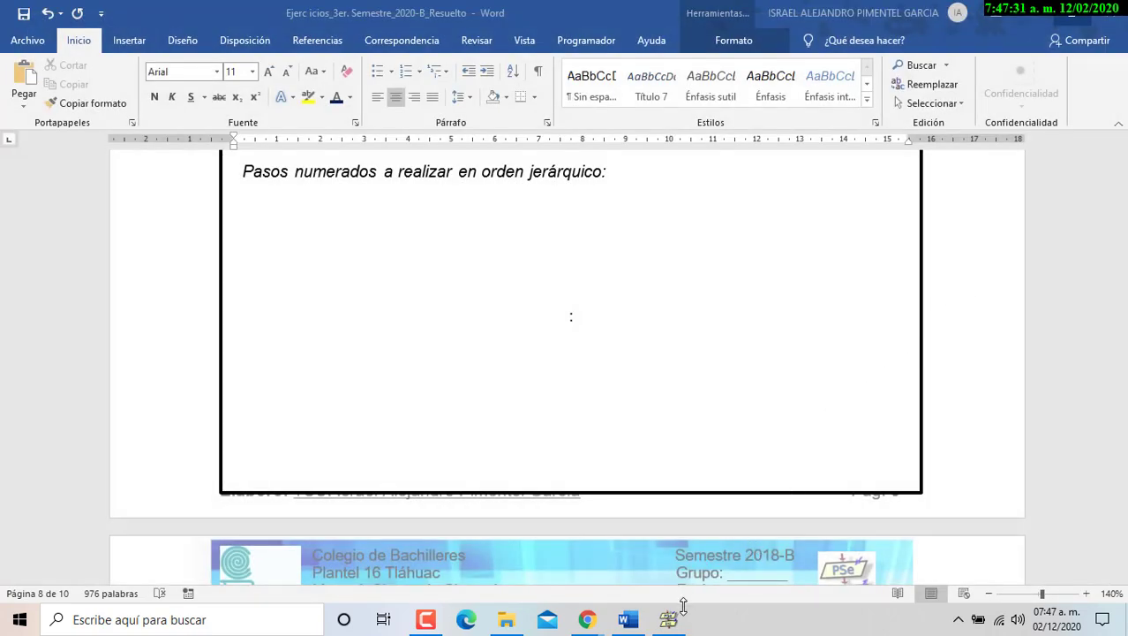
left_click(679, 623)
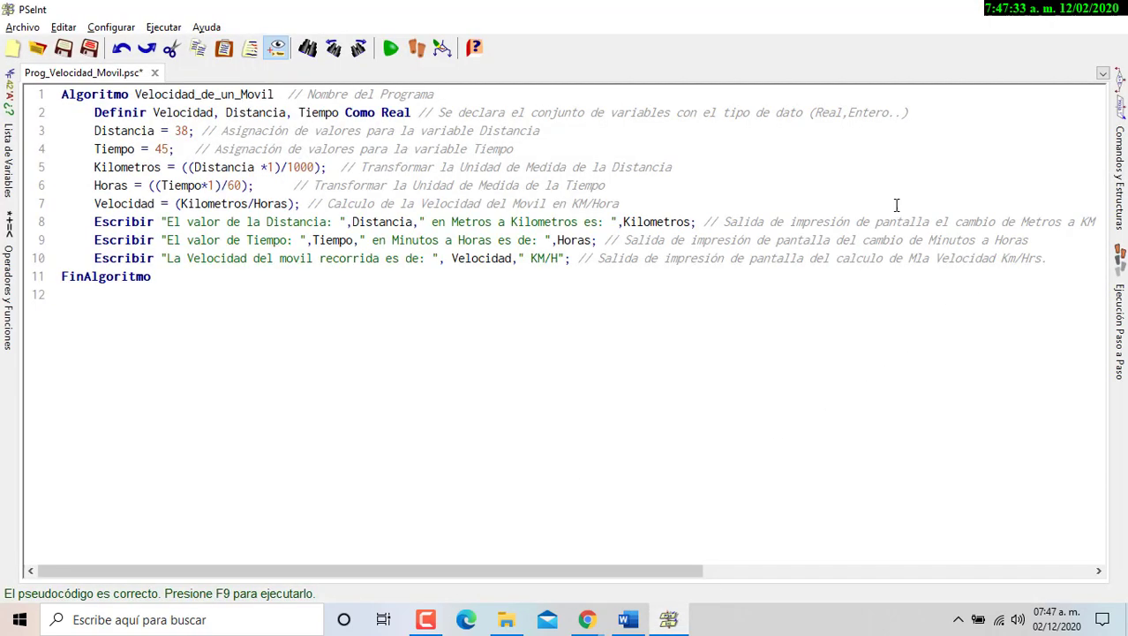
left_click(1106, 9)
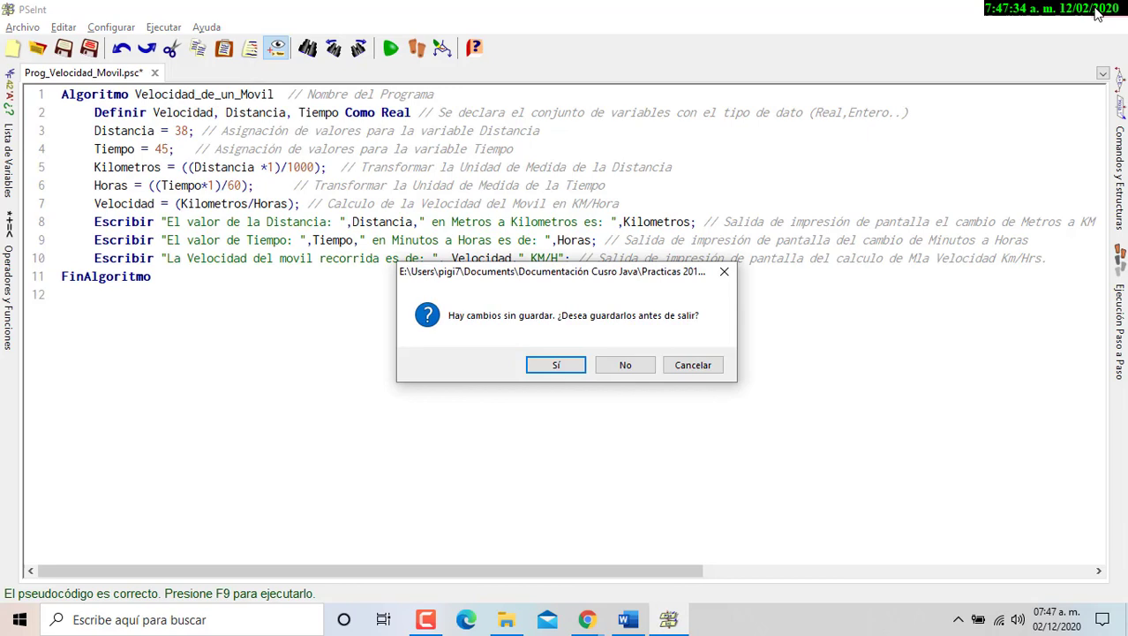
left_click(625, 365)
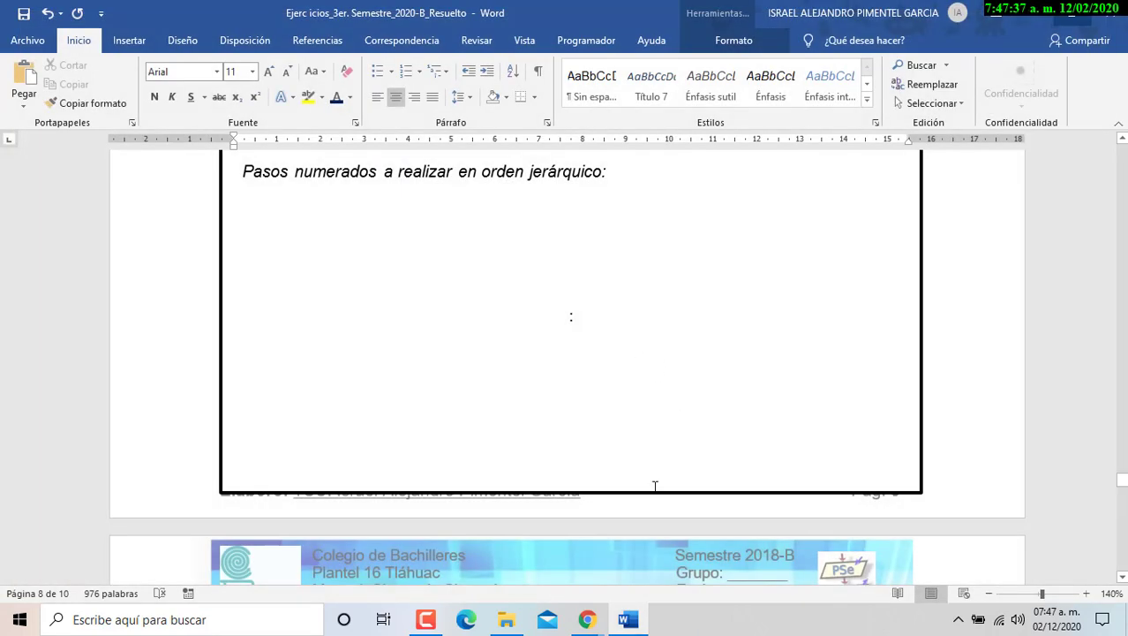
- Shorten the algorithm box so the footer shows, then save and close the Word document
left_click(596, 494)
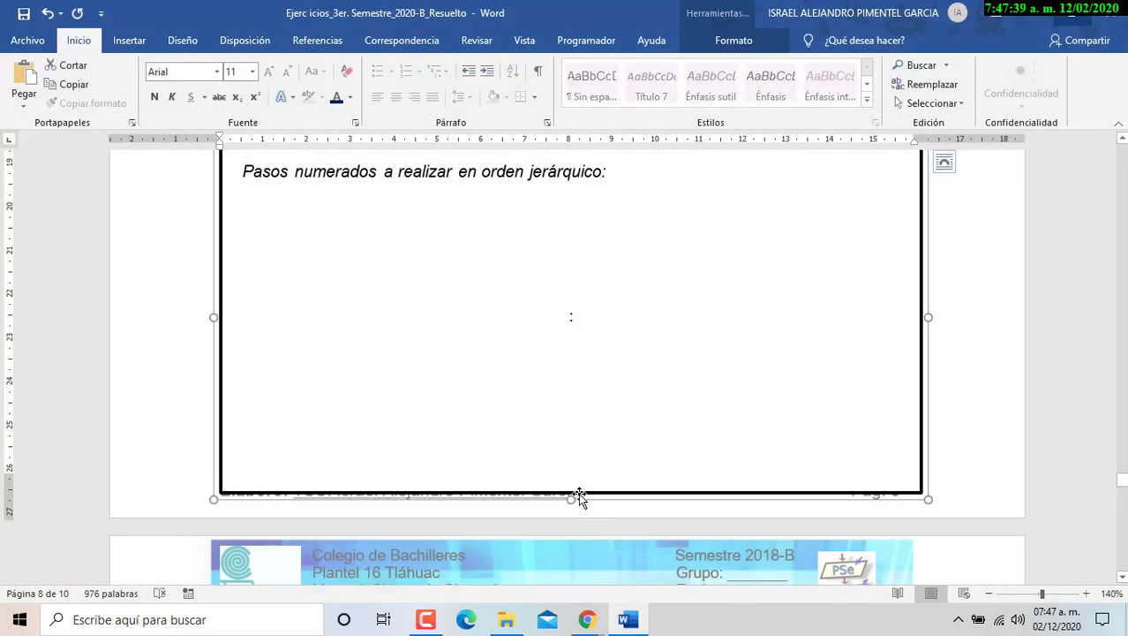
left_click_drag(571, 501, 579, 462)
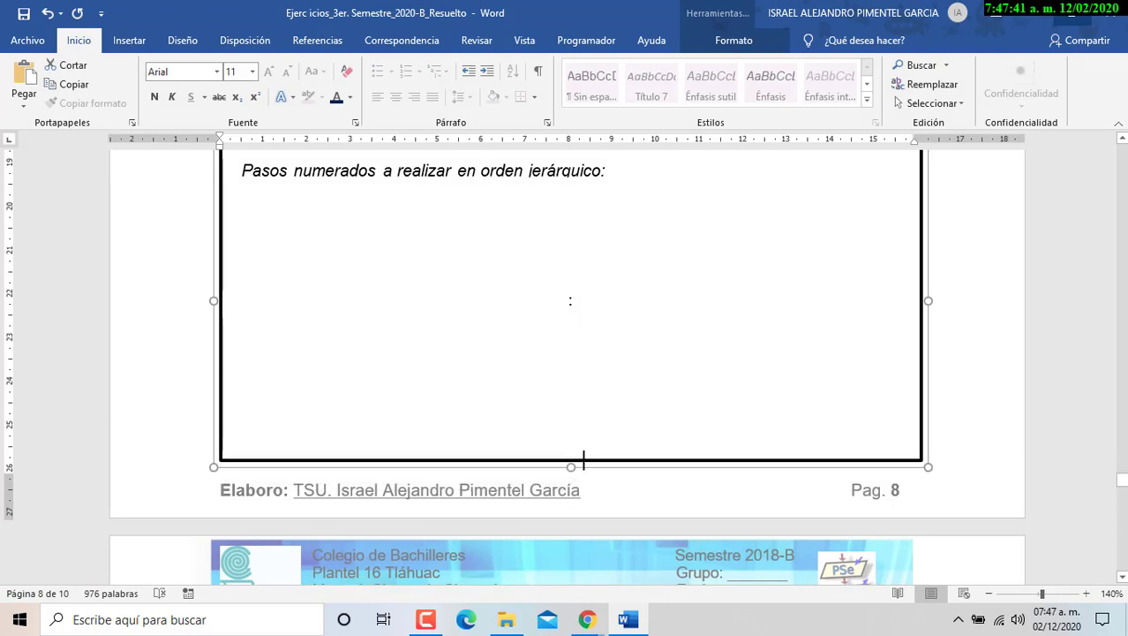
left_click(993, 277)
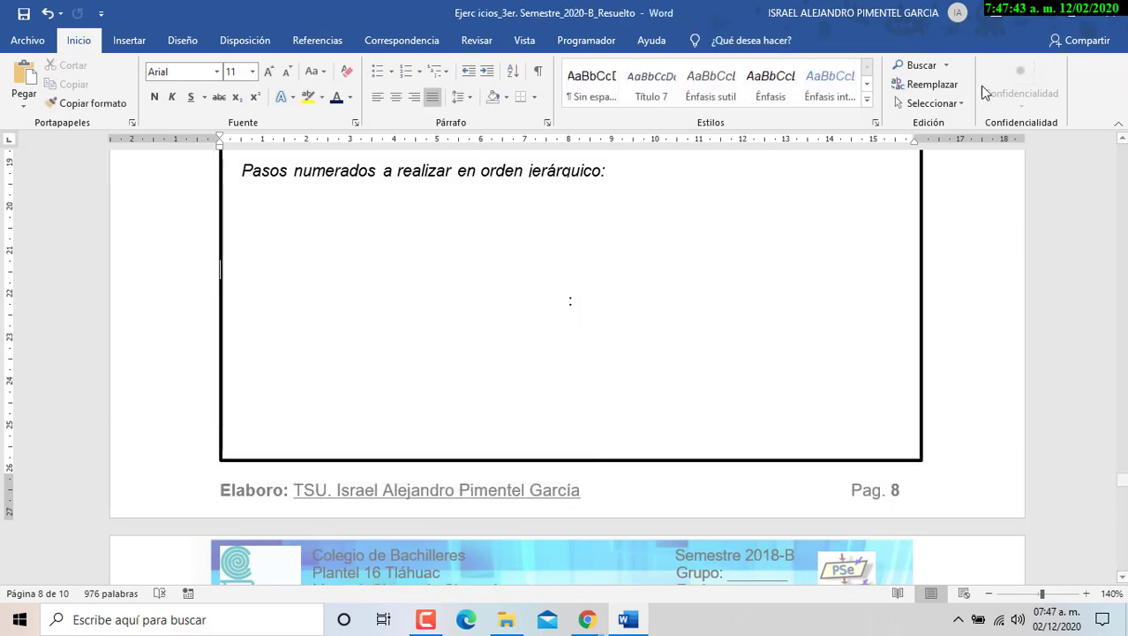
left_click(1109, 12)
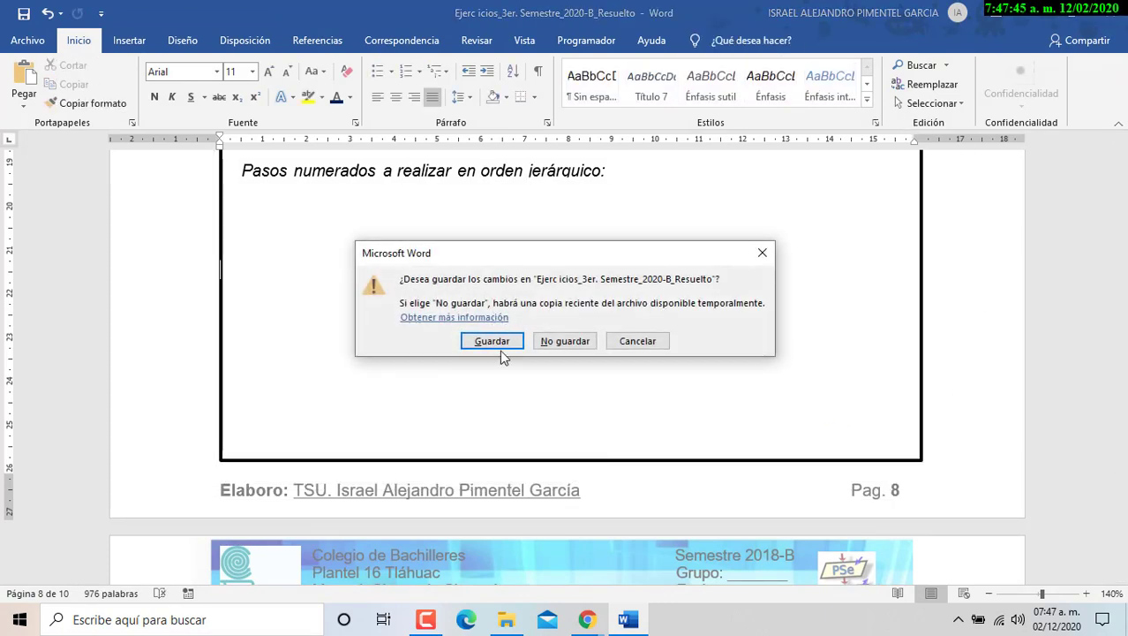
left_click(500, 347)
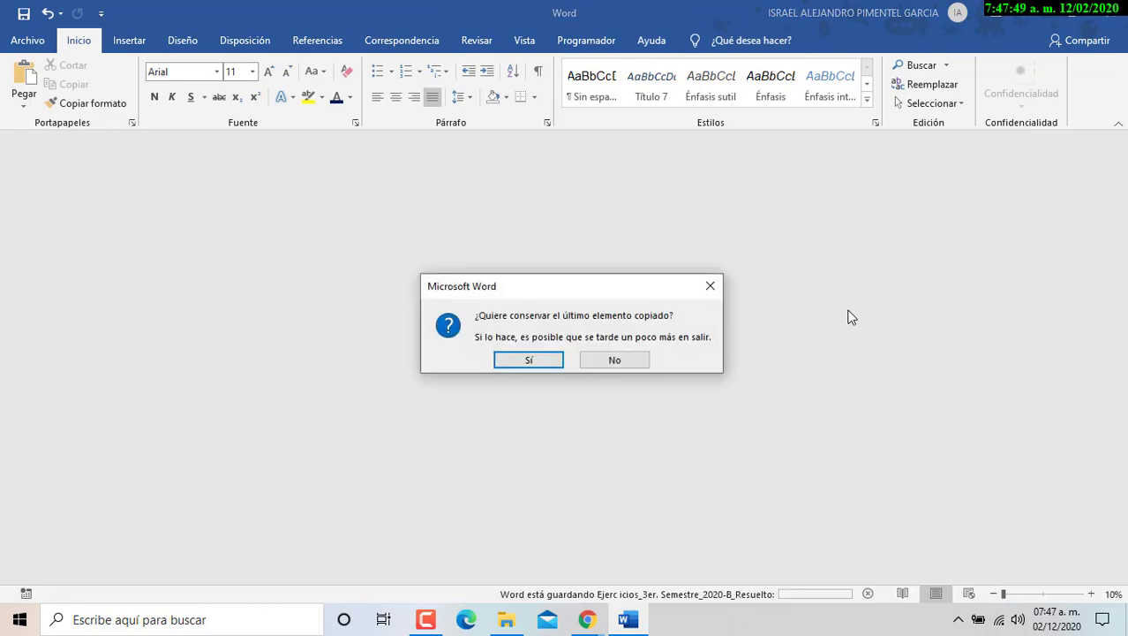
left_click(598, 362)
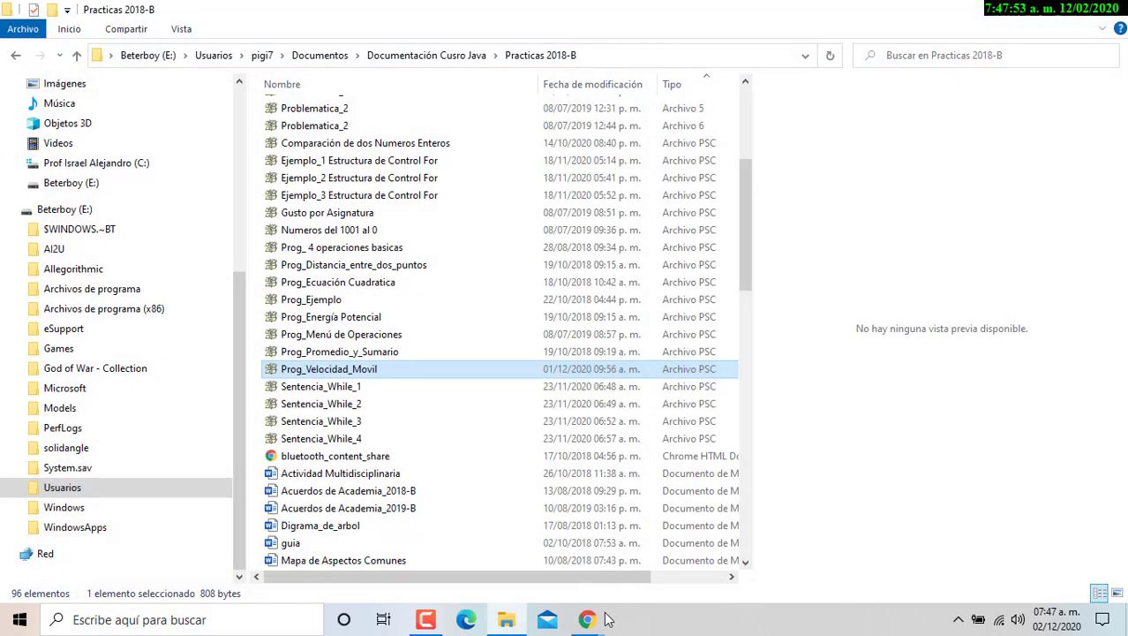
- Minimize the file folder window and return to the Google Classroom tab
mouse_move(588, 619)
left_click(499, 543)
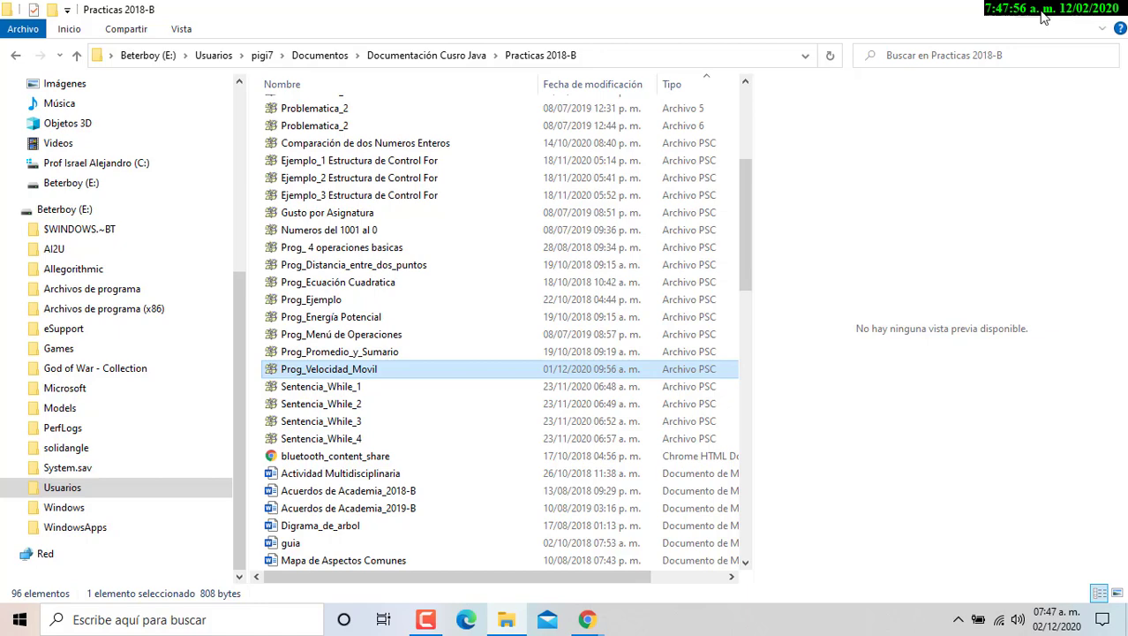
left_click(1045, 17)
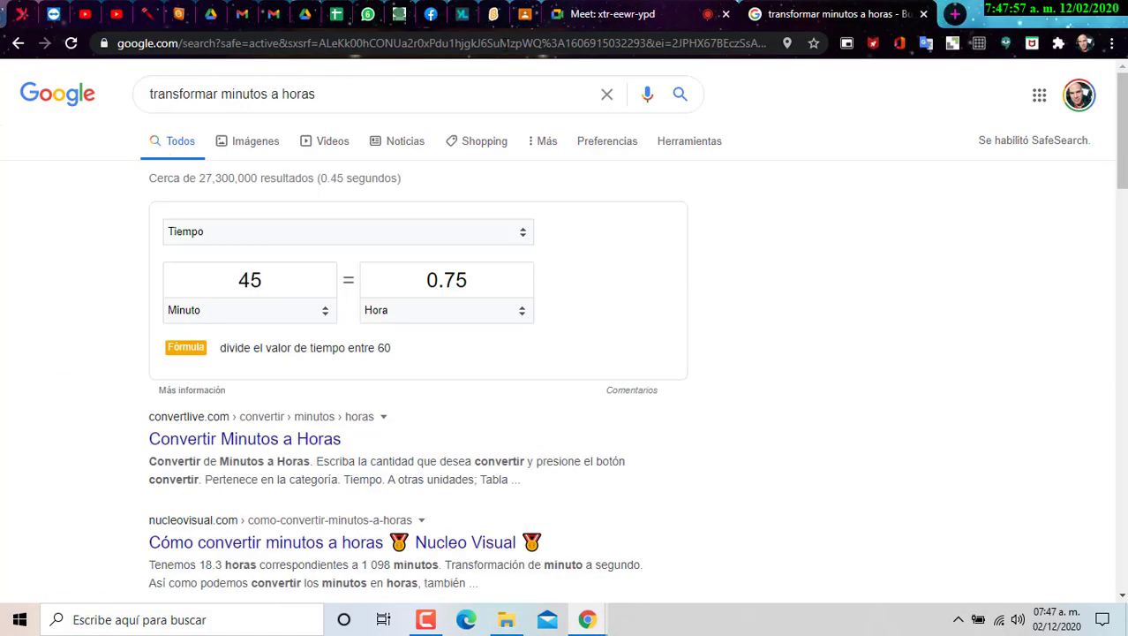
left_click(525, 14)
left_click(172, 265)
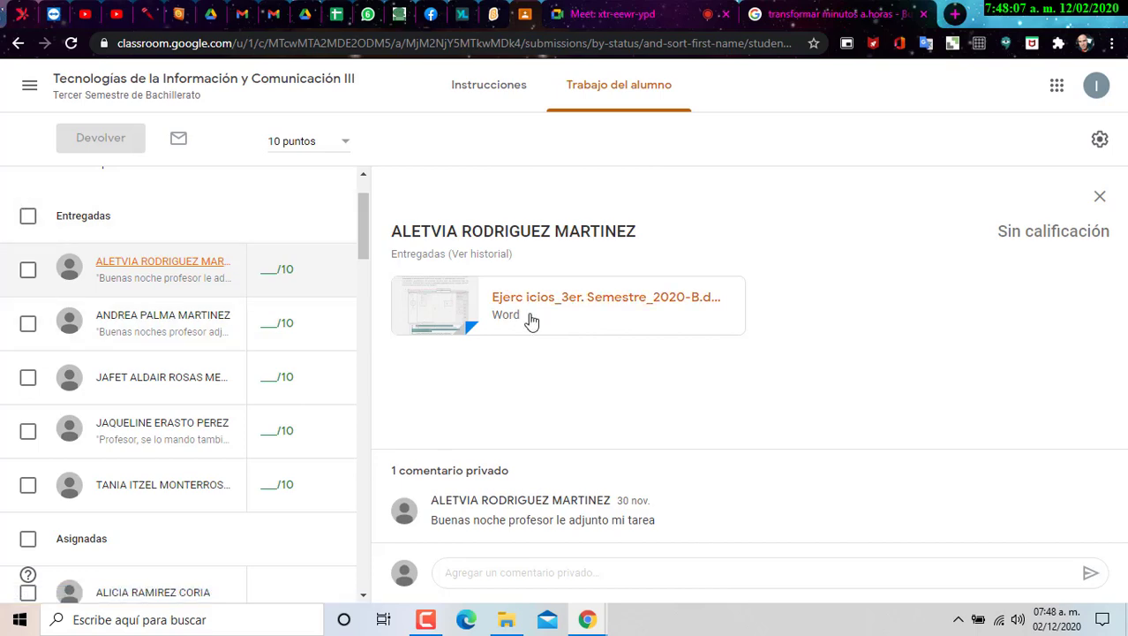
- Expand the Desarrollo de Animación en Scratch assignment in Semana 7 and open its 10 submissions
left_click(18, 44)
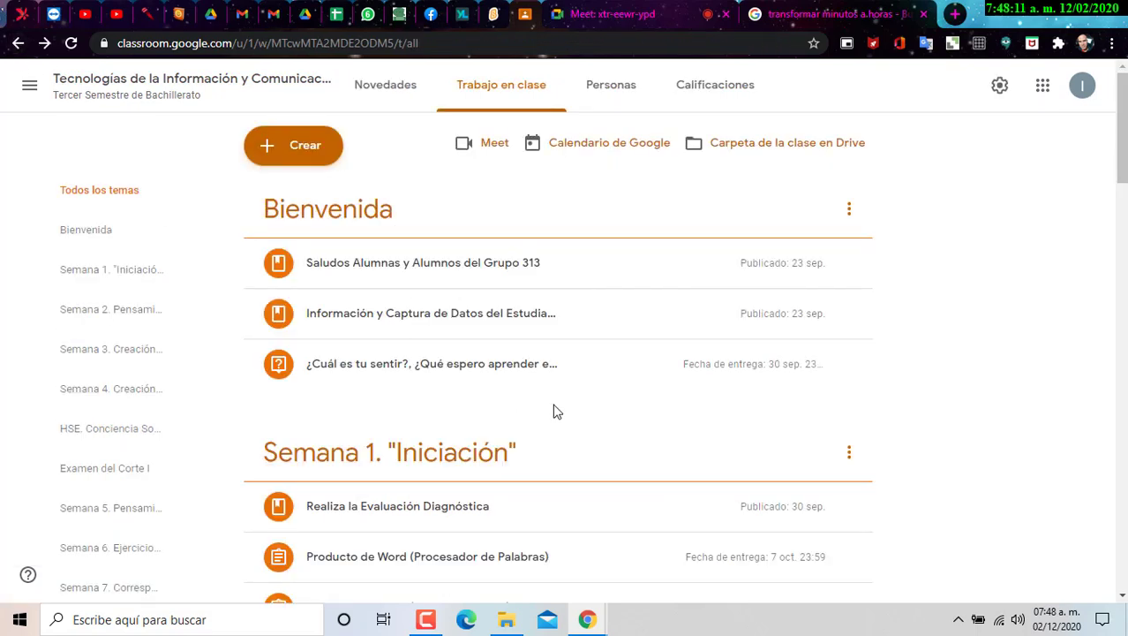
scroll(557, 412, "down", 4)
scroll(556, 411, "down", 2)
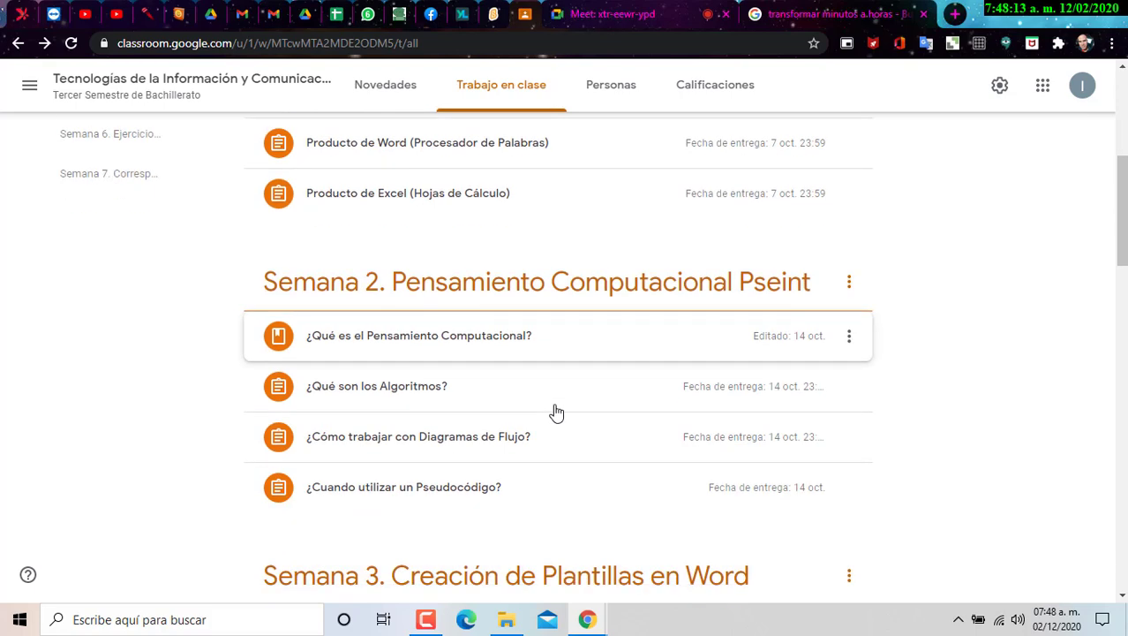
scroll(558, 412, "up", 3)
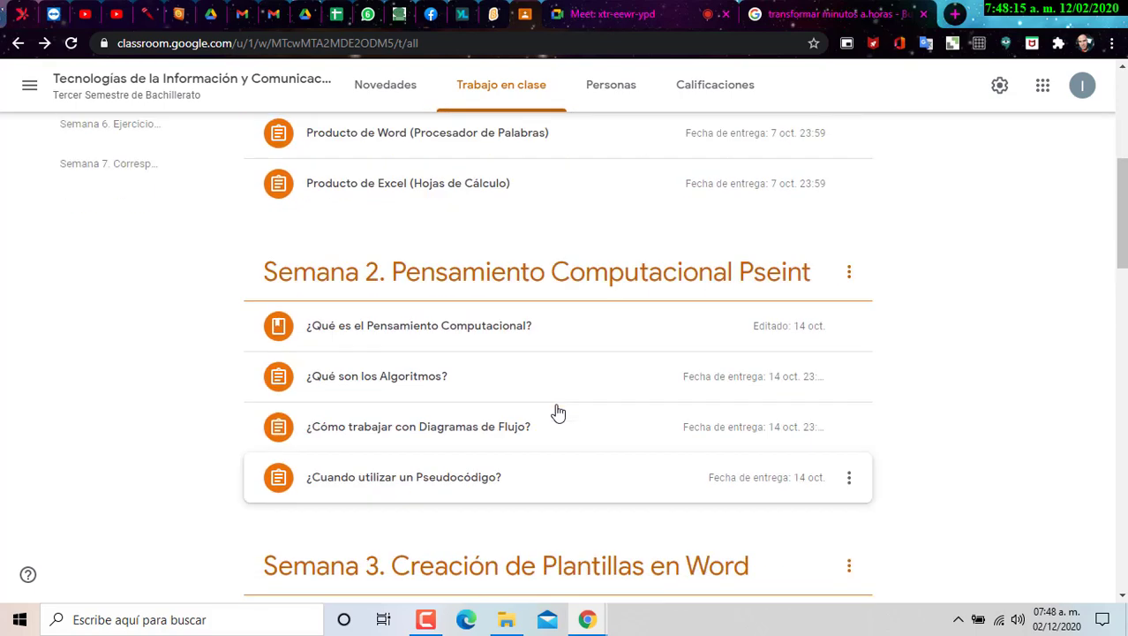
scroll(558, 411, "down", 15)
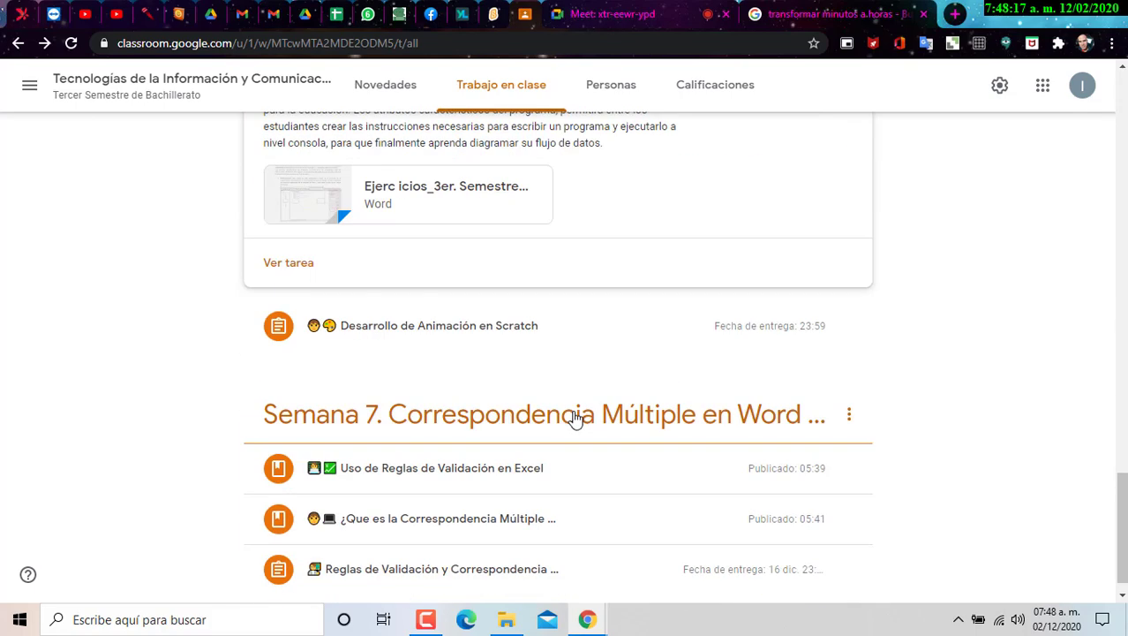
left_click(425, 302)
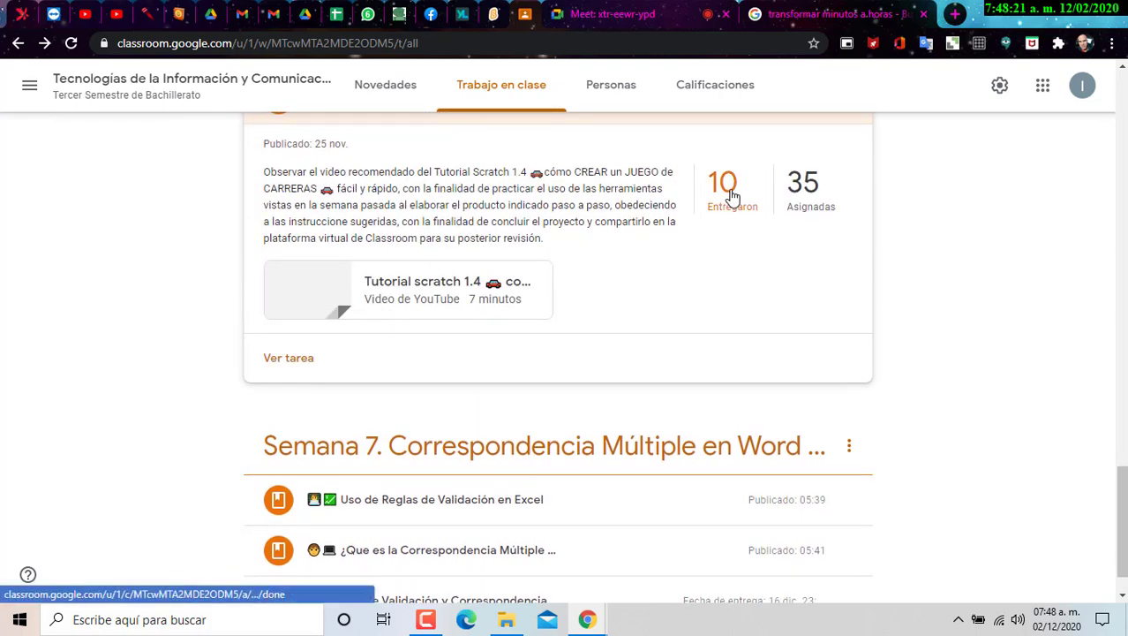
scroll(735, 207, "up", 1)
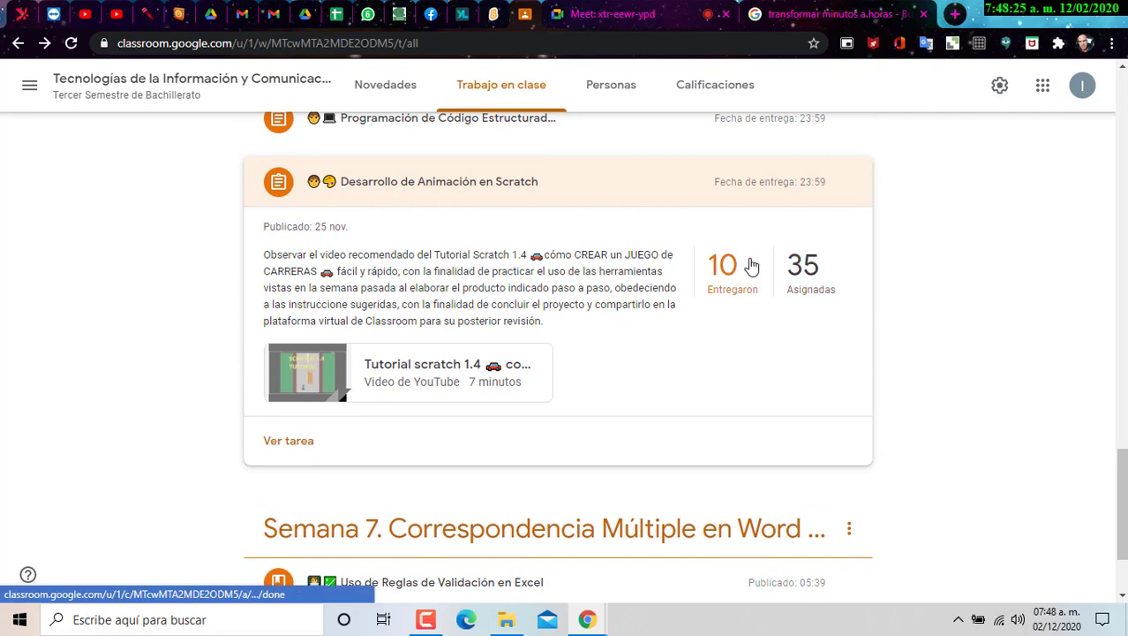
left_click(752, 267)
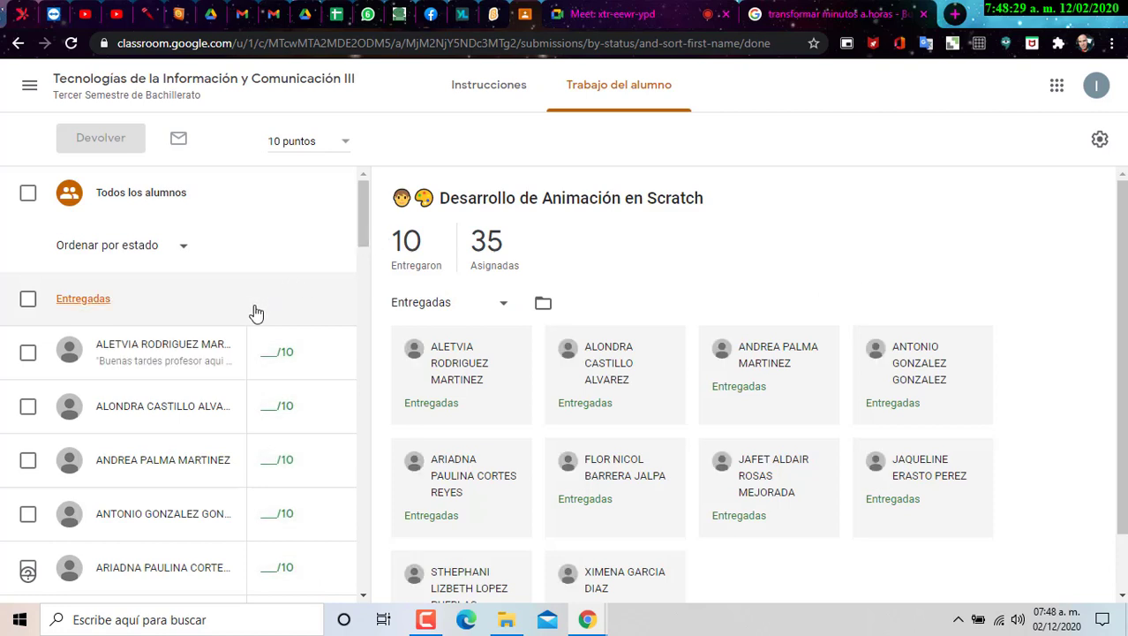
- Open the first student's Proyecto Scratch.sb3 attachment and download it to the Escritorio folder
left_click(180, 362)
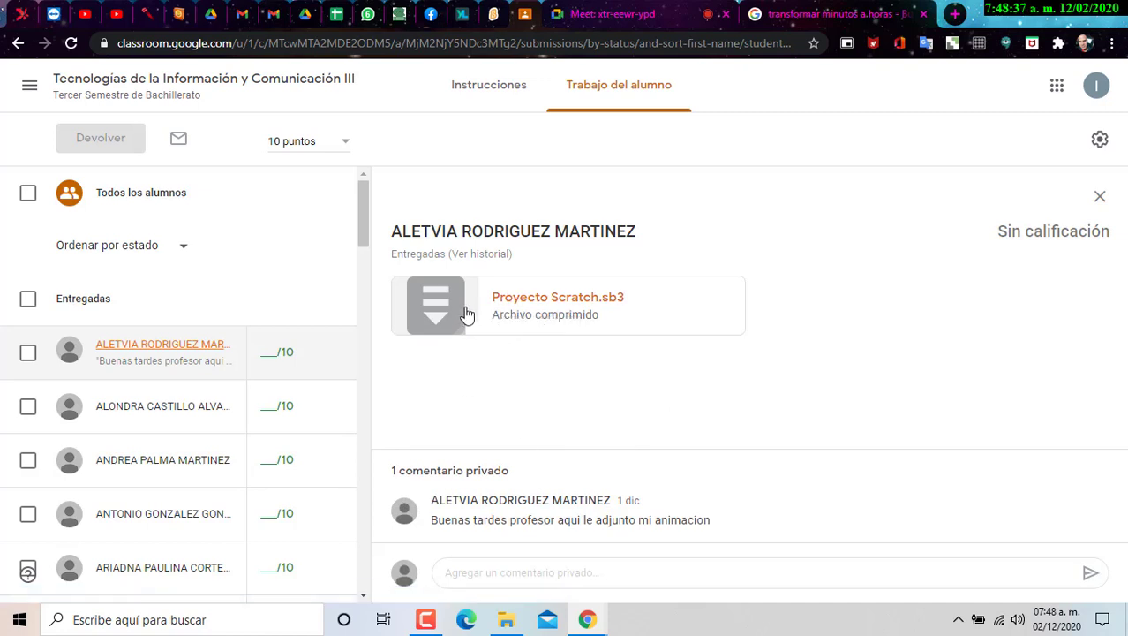
left_click(550, 335)
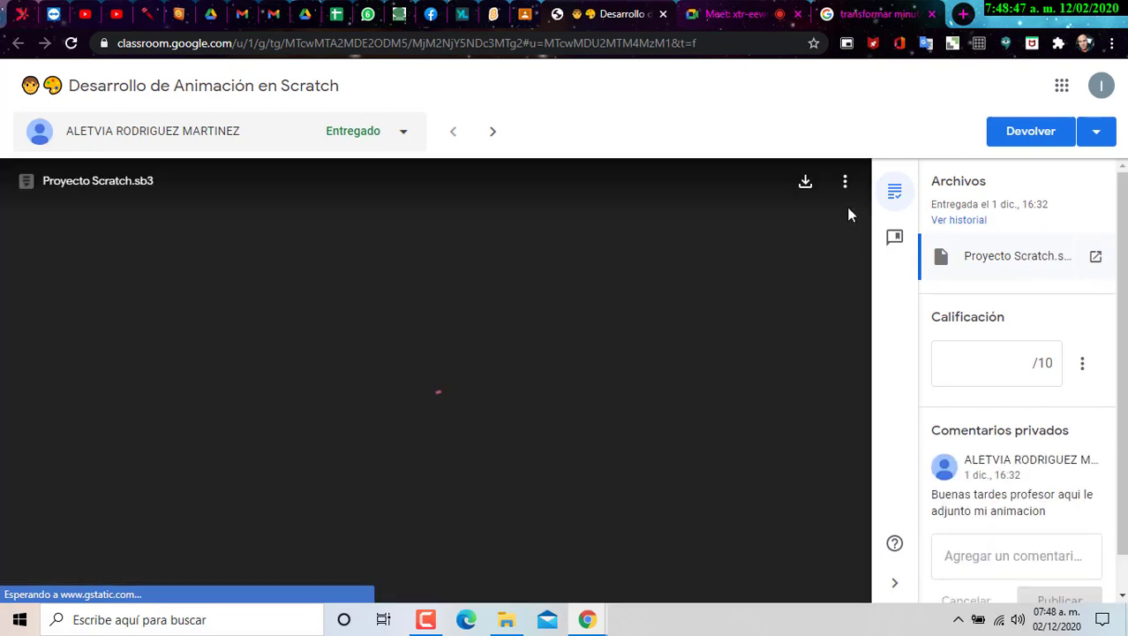
left_click(805, 182)
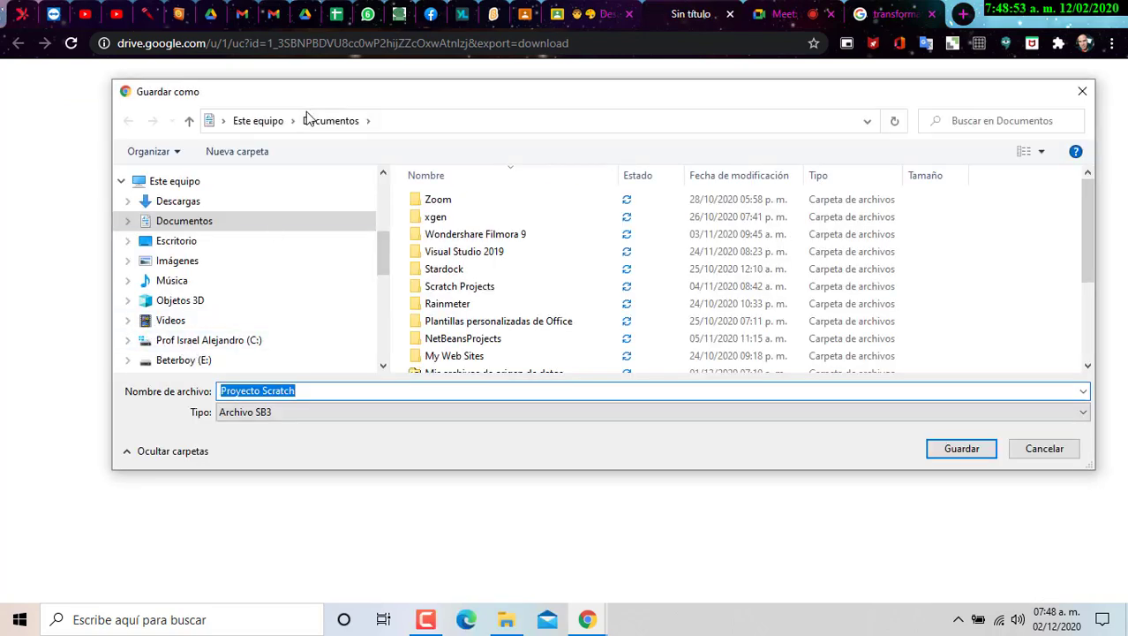
left_click(206, 223)
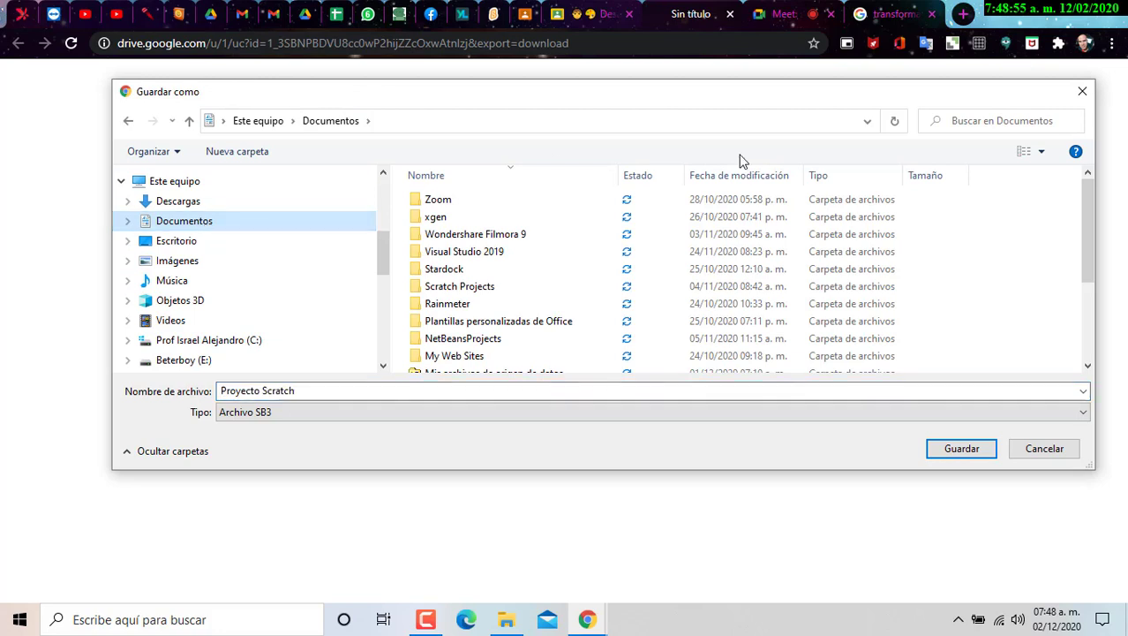
scroll(688, 334, "down", 3)
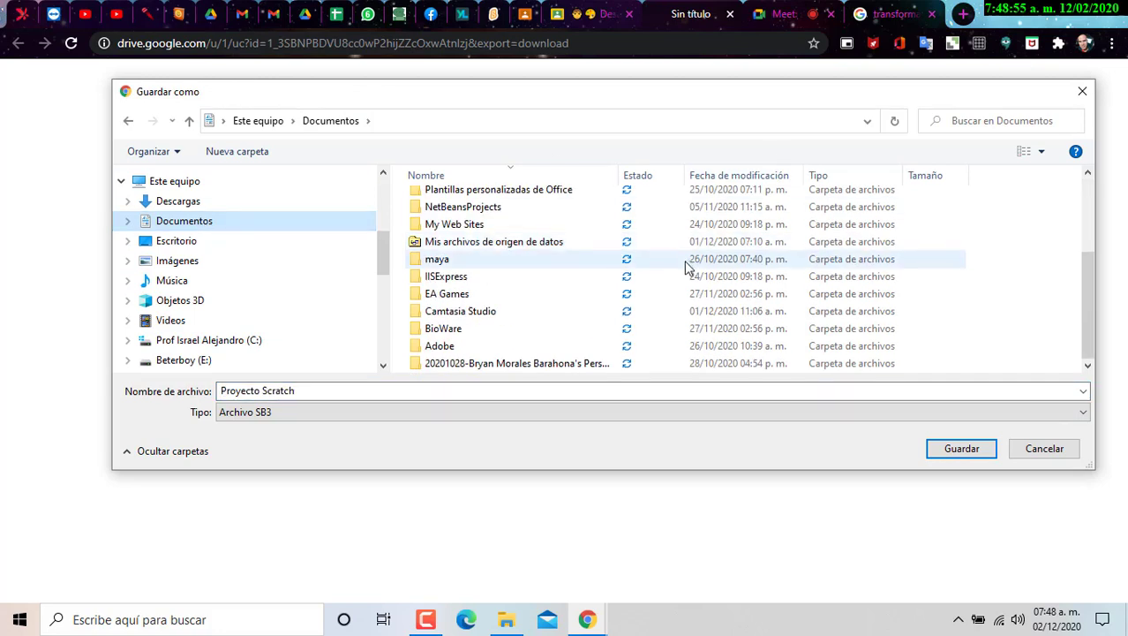
left_click(187, 242)
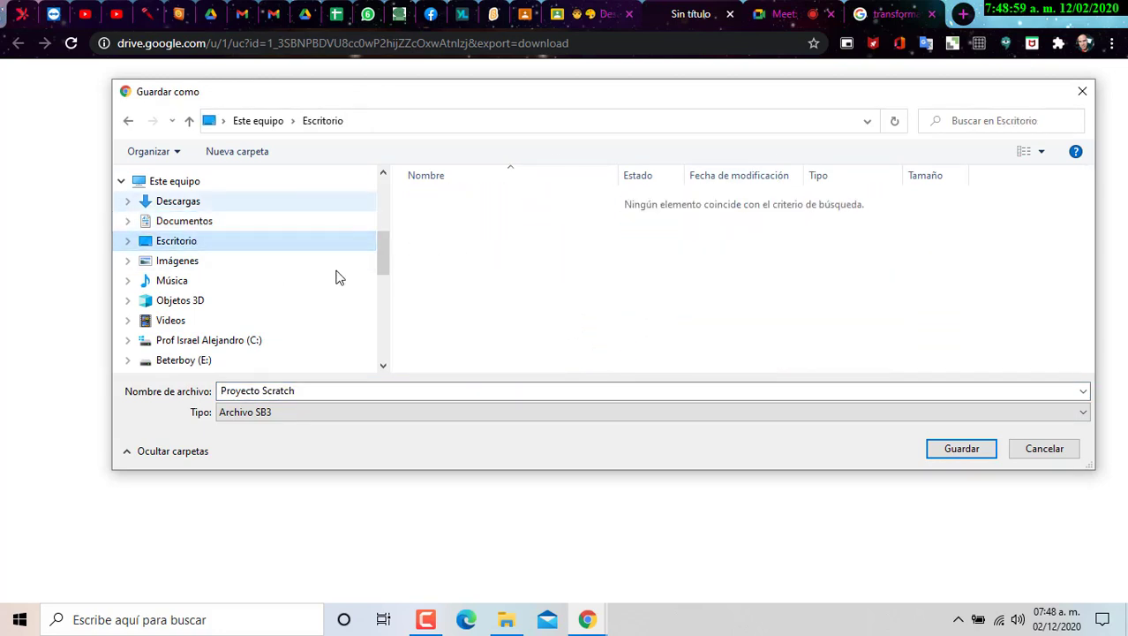
left_click(958, 450)
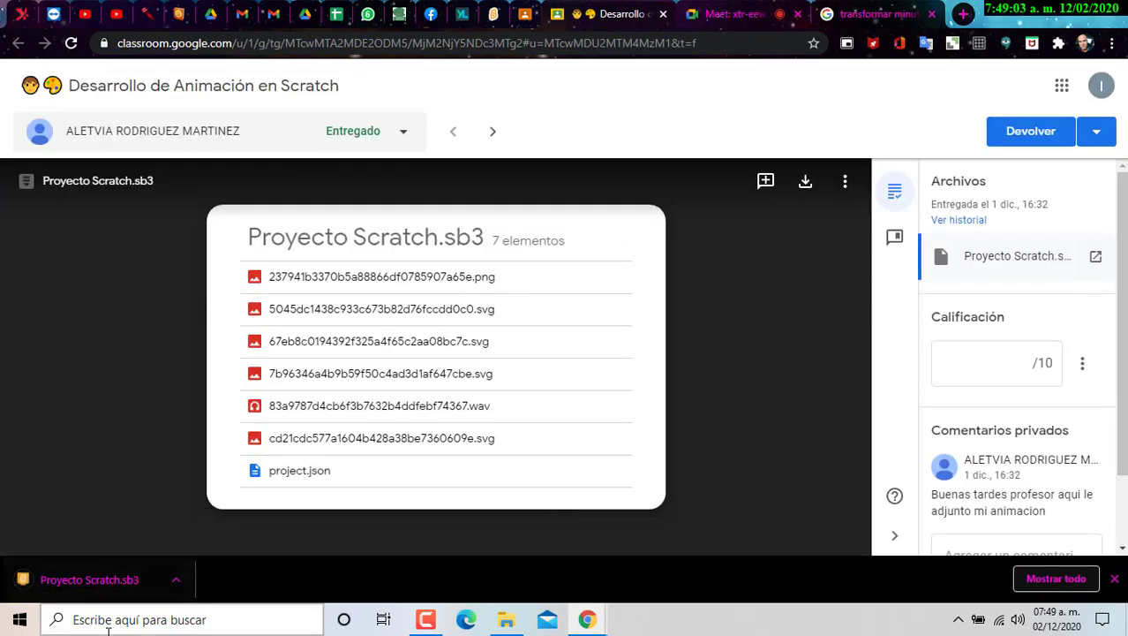
- Search Windows for Scratch and launch Scratch Desktop
left_click(133, 619)
type("sra")
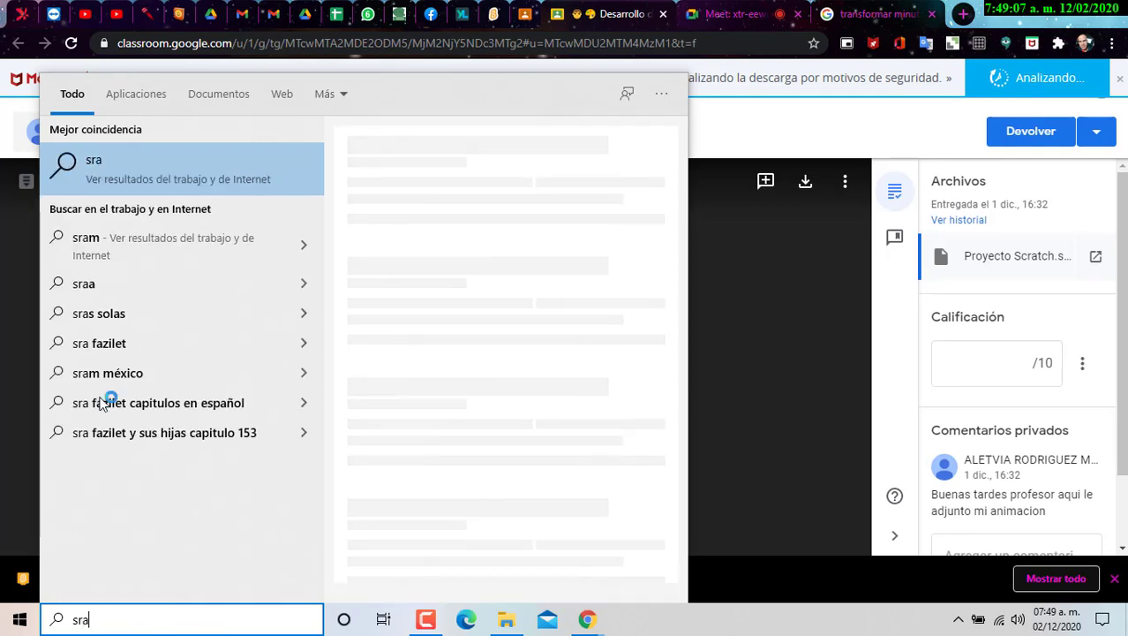
type("tch")
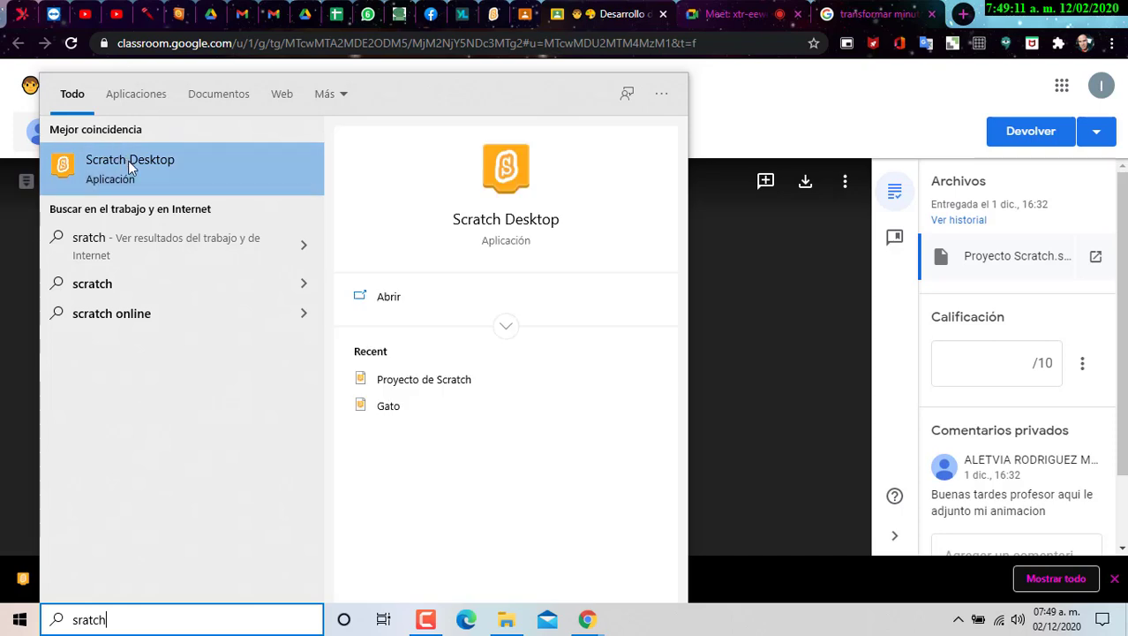
left_click(282, 186)
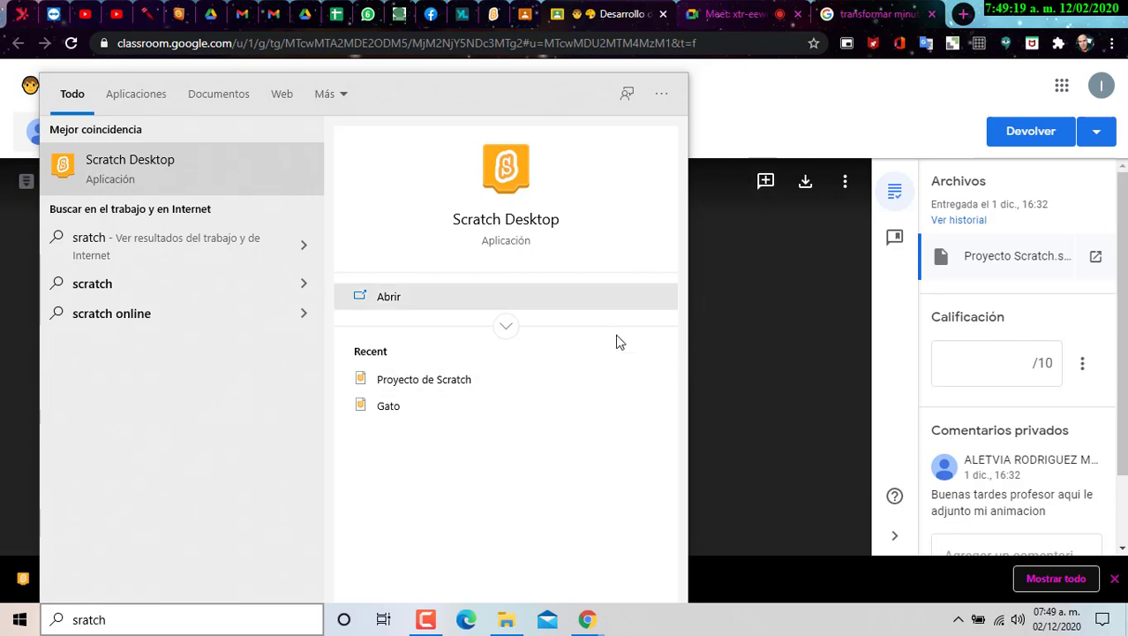
left_click(396, 299)
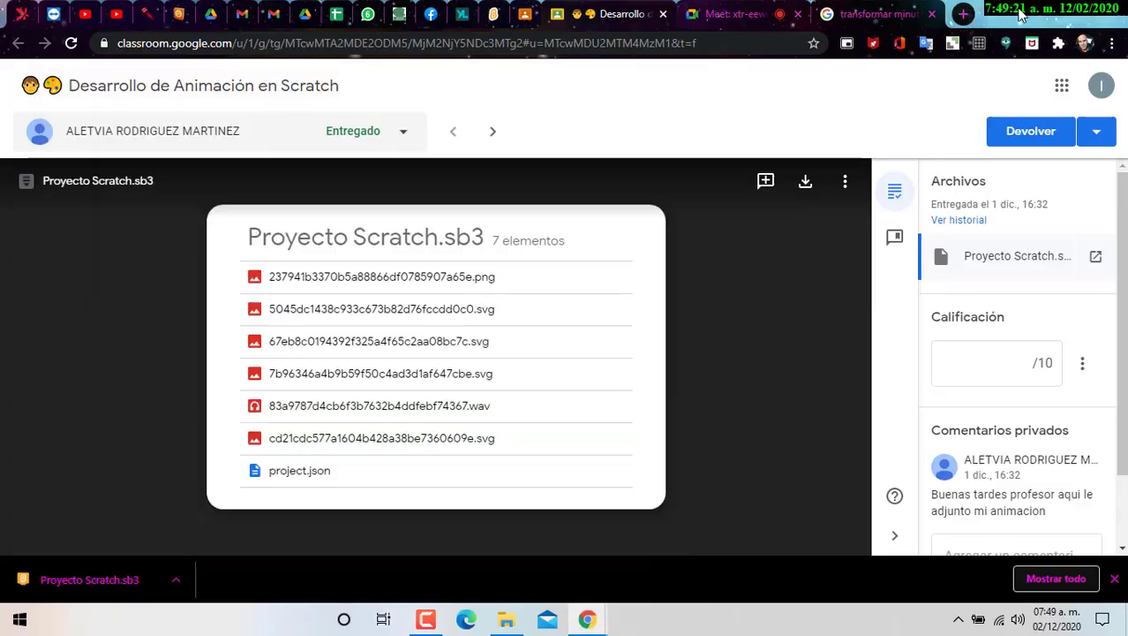
- Minimize the browser, then restore the Classroom window from its taskbar preview
left_click(1024, 13)
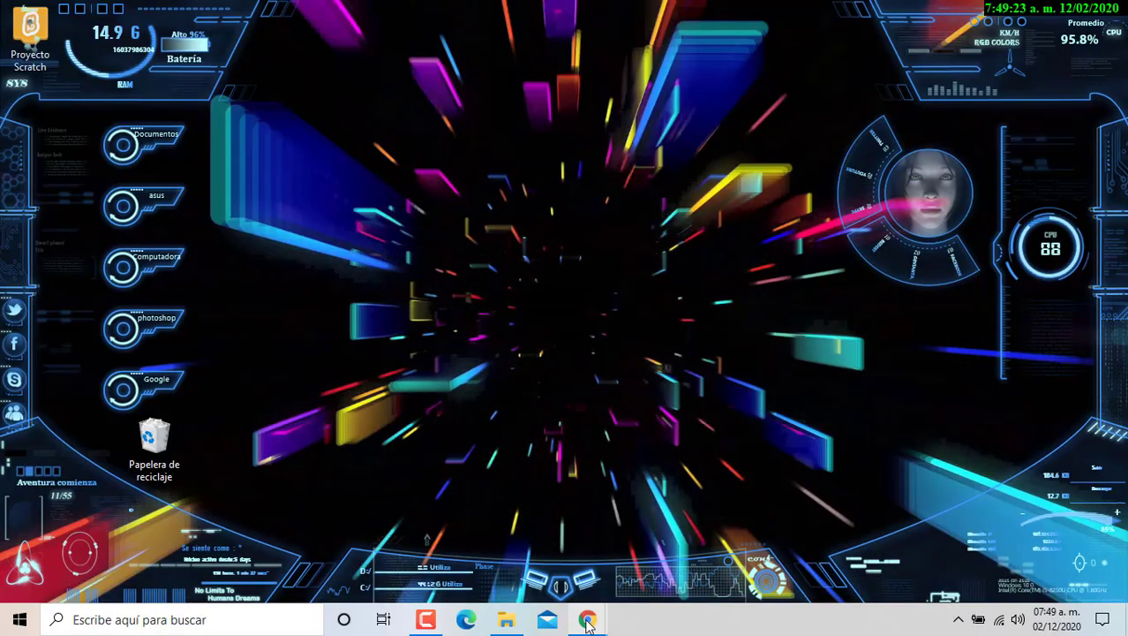
mouse_move(583, 623)
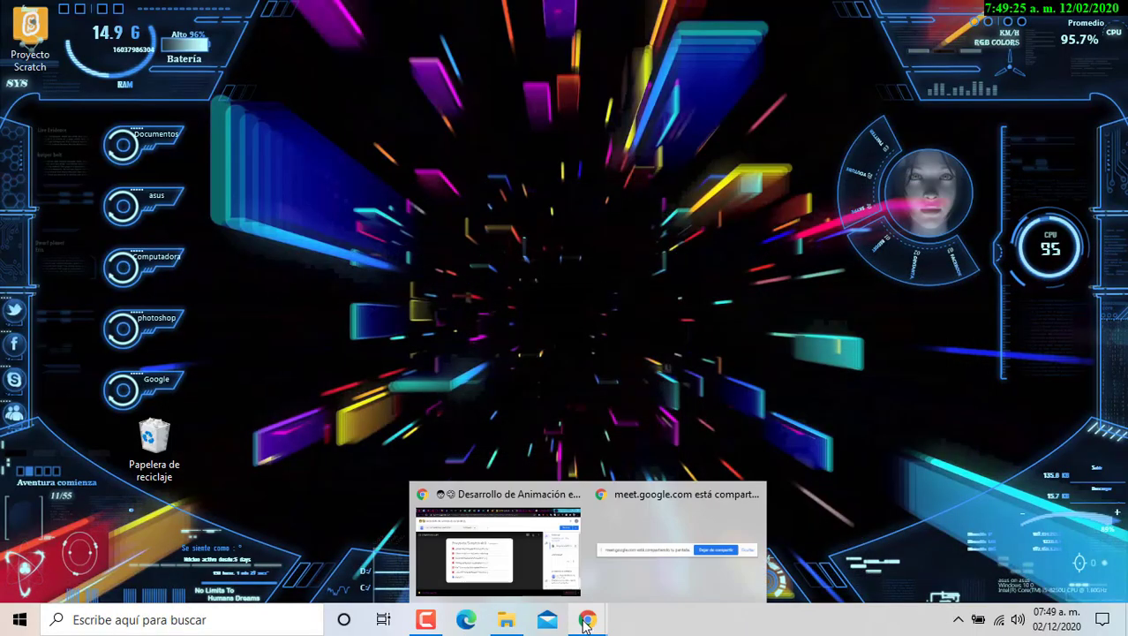
left_click(487, 578)
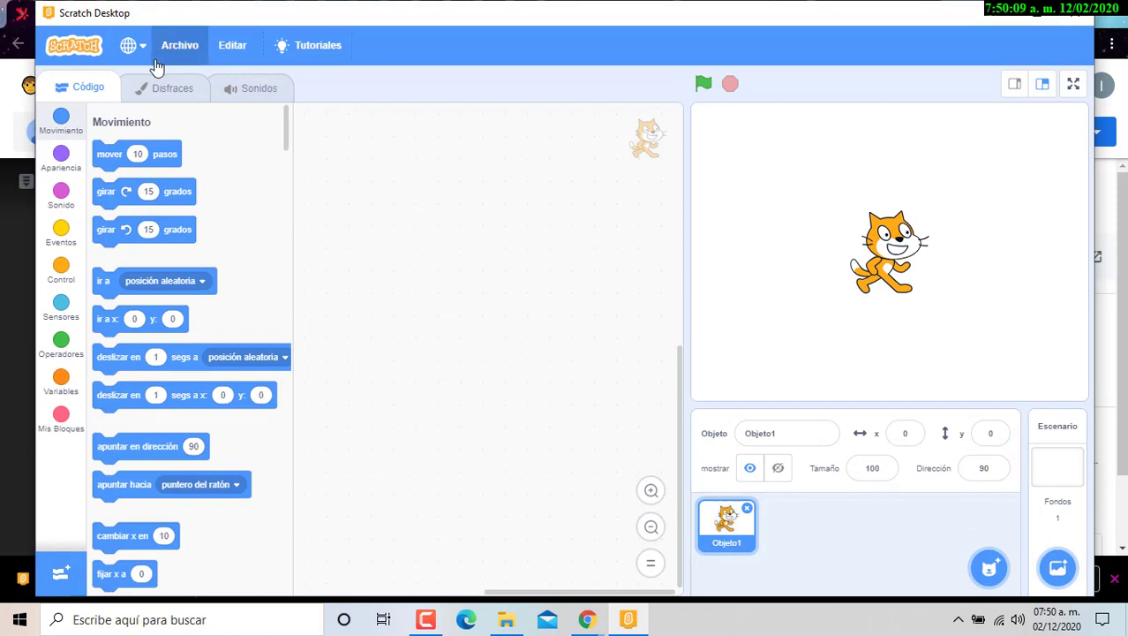
- Load Proyecto Scratch from the Escritorio folder via Archivo > Load from your computer
left_click(158, 62)
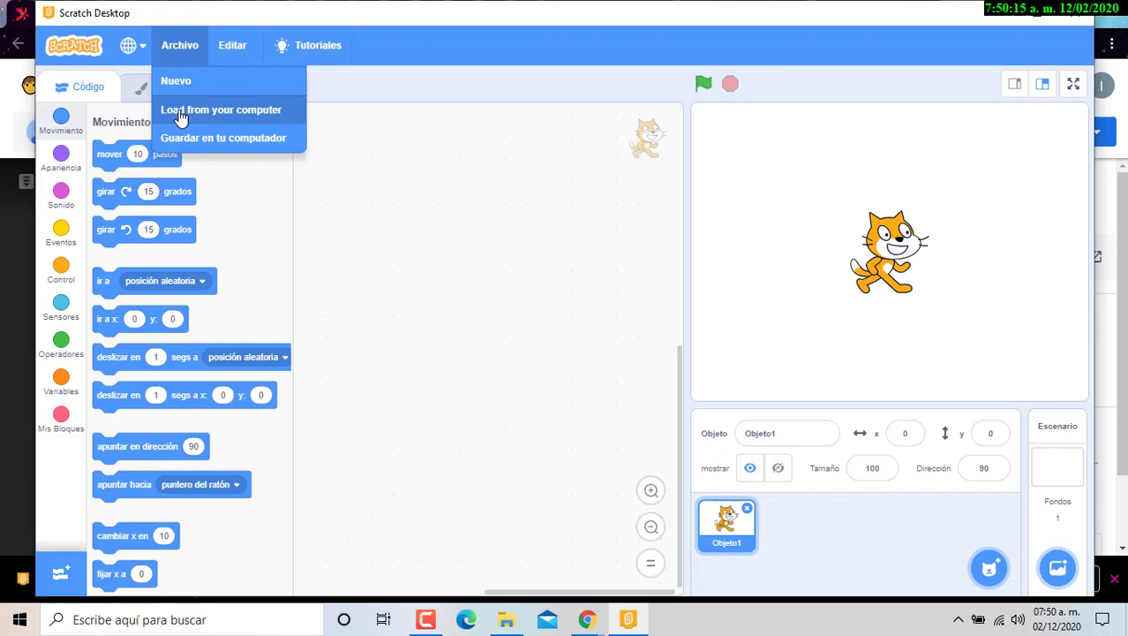
left_click(256, 138)
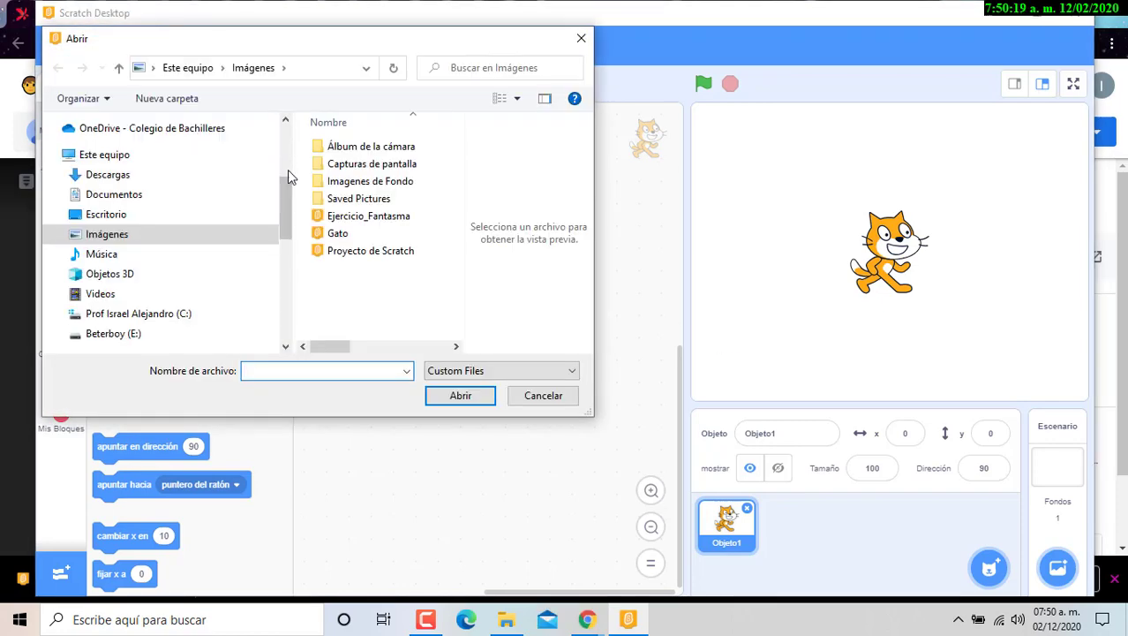
left_click(115, 215)
left_click(398, 147)
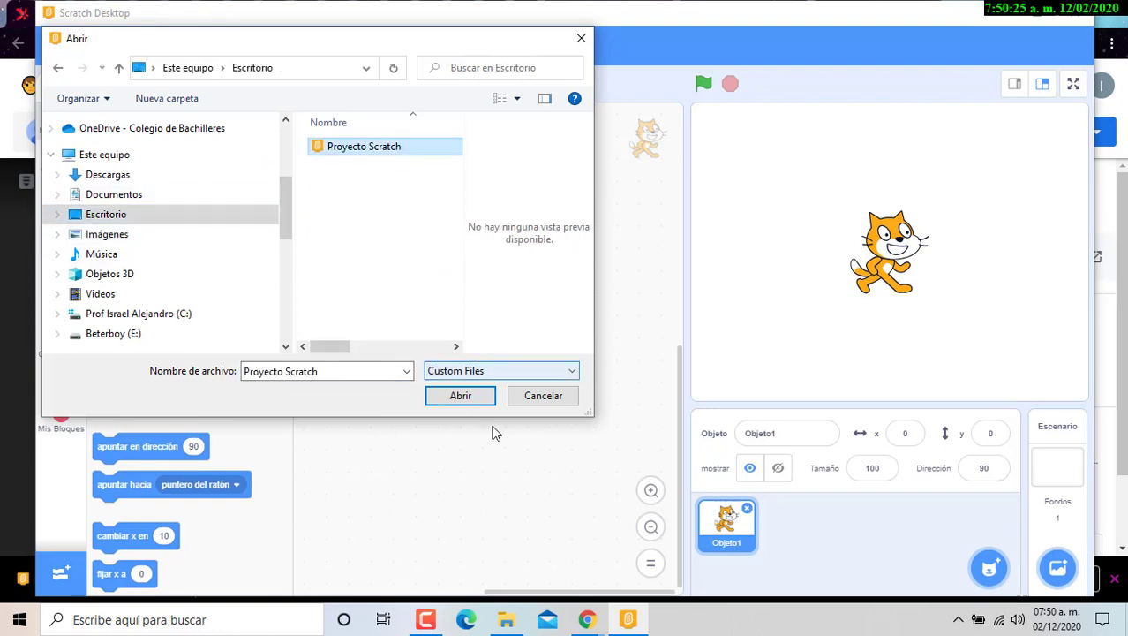
left_click(481, 398)
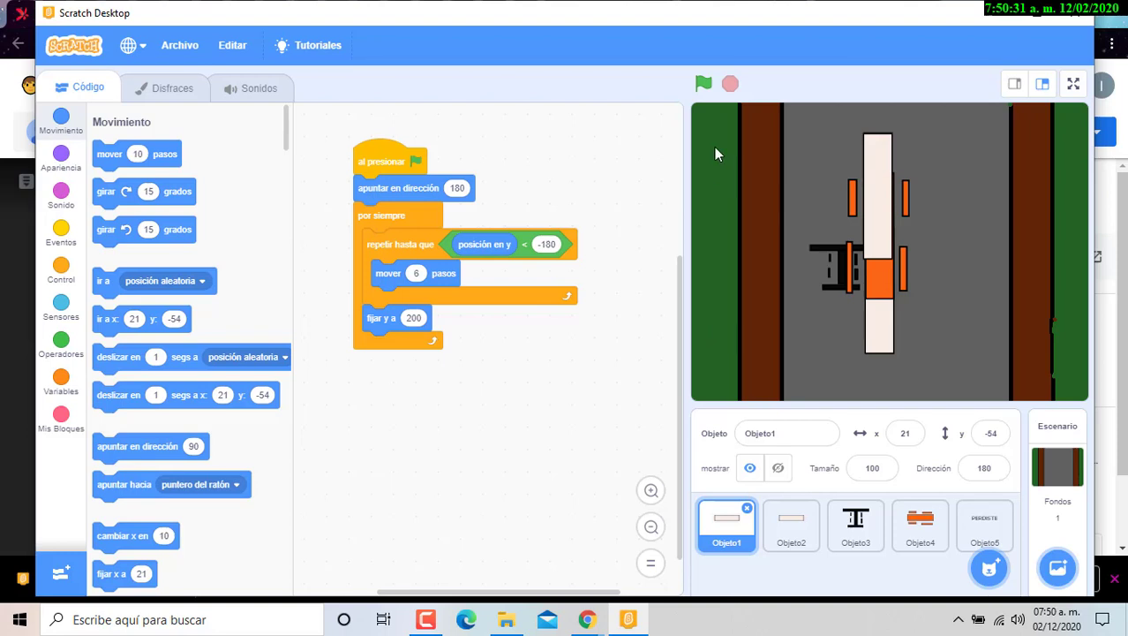
- Run the student's road animation with the green flag, then close Scratch Desktop
left_click(701, 86)
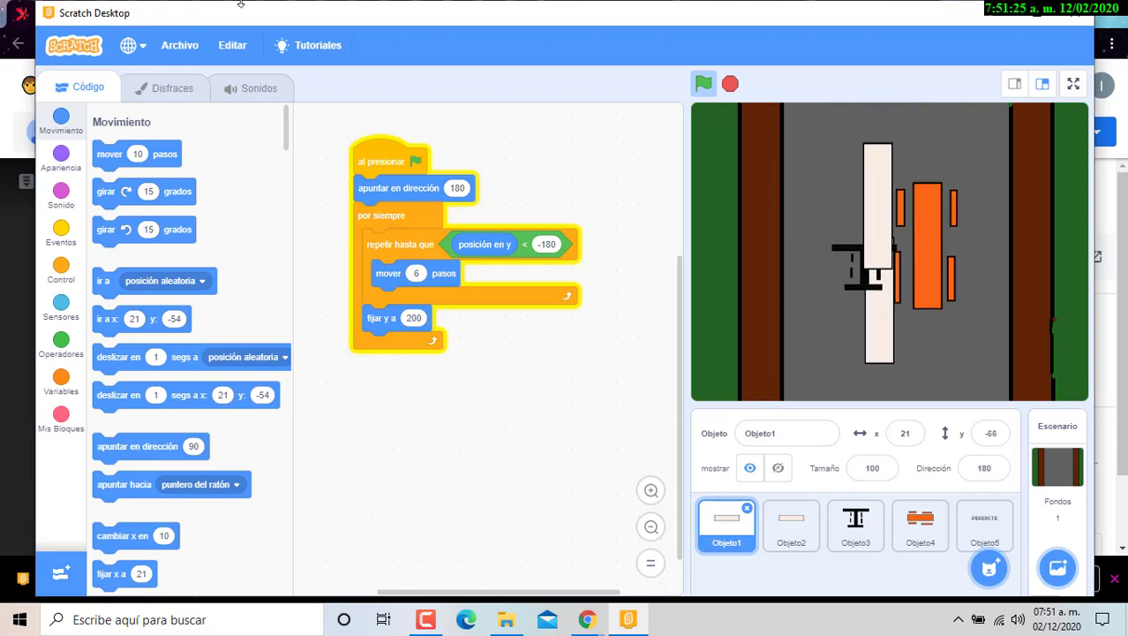
left_click(1088, 12)
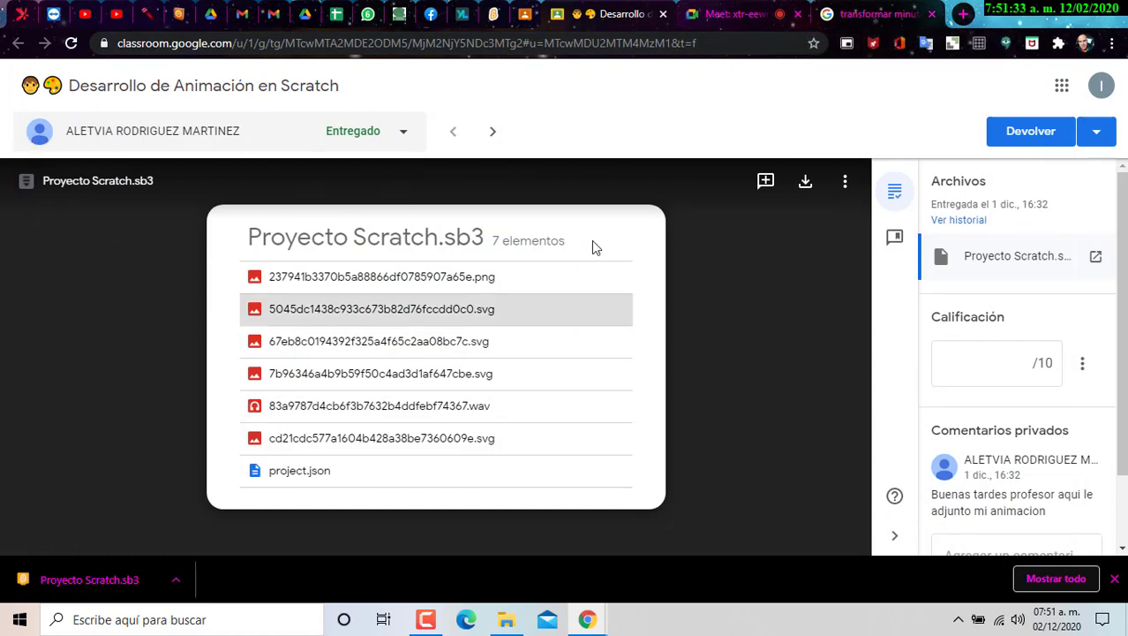
- Close the submission tab, sign in on scratch.mit.edu and open Mi Carro from Mis cosas
left_click(892, 199)
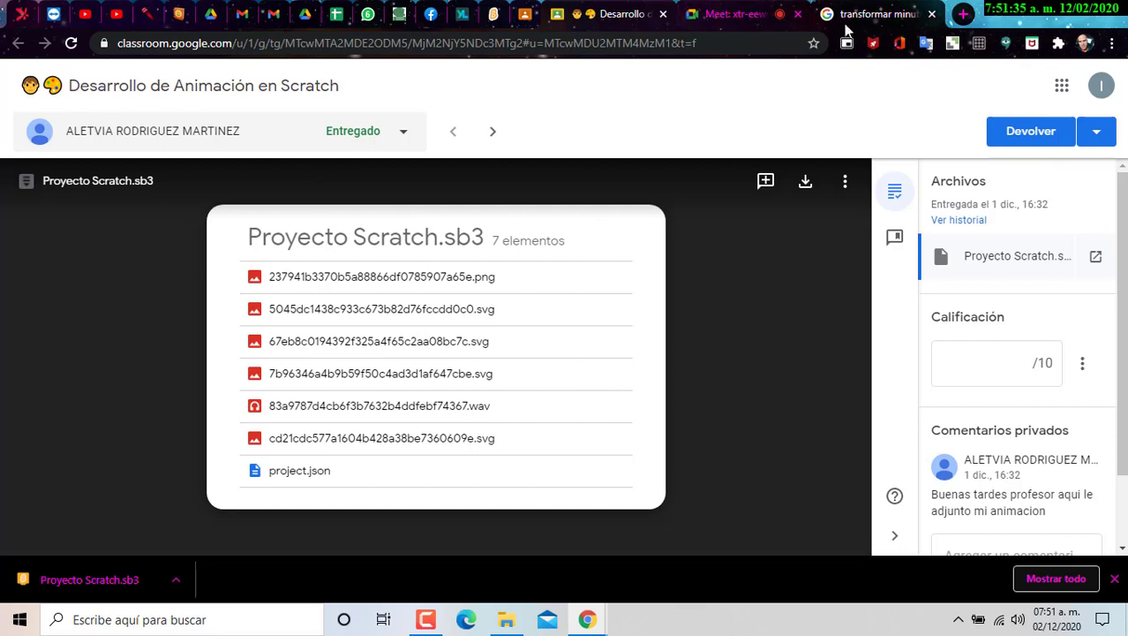
left_click(663, 14)
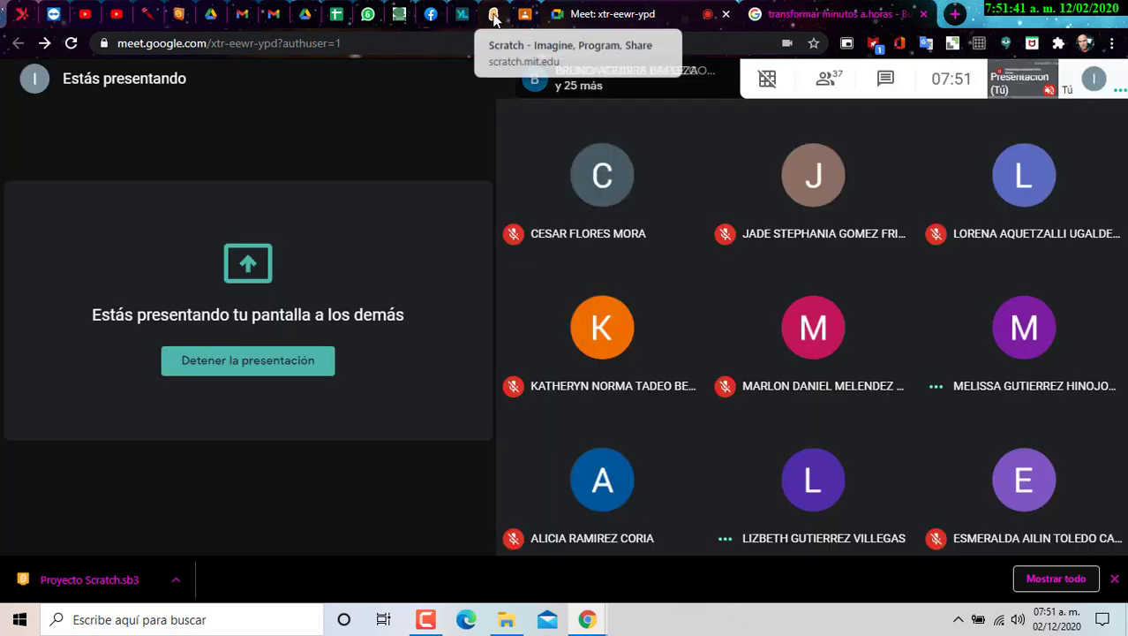
left_click(508, 16)
left_click(895, 87)
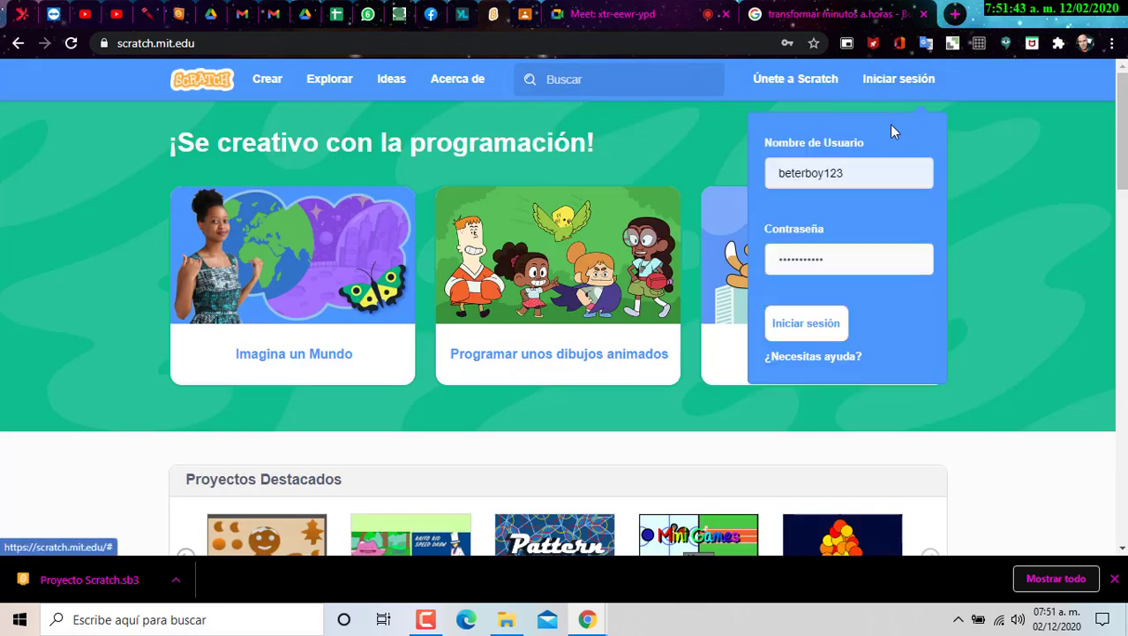
left_click(809, 319)
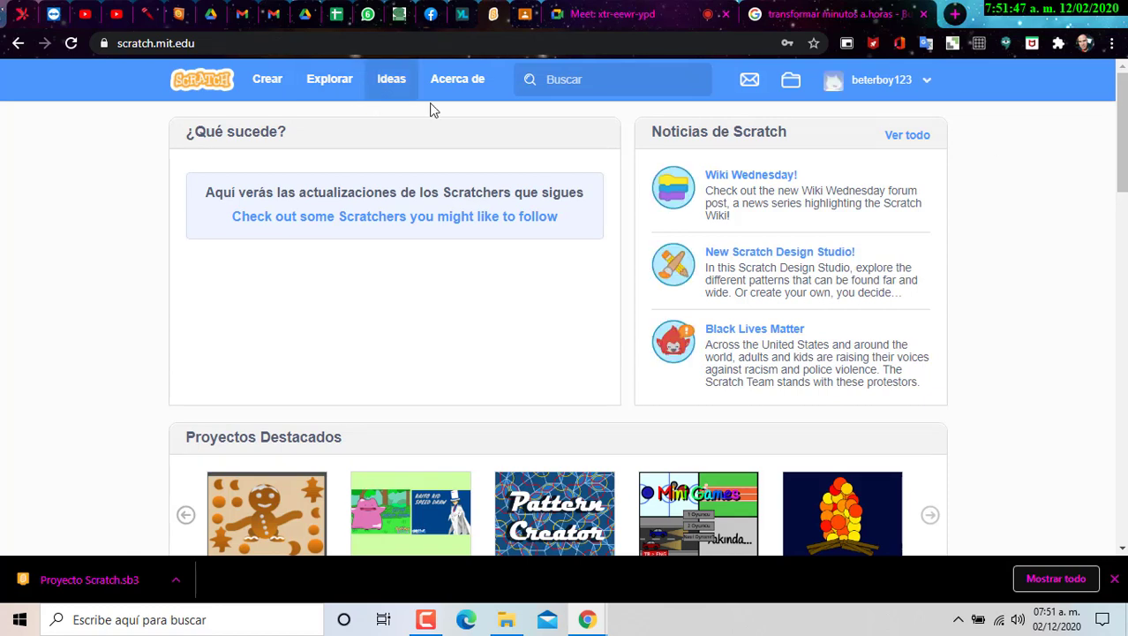
left_click(926, 82)
left_click(896, 176)
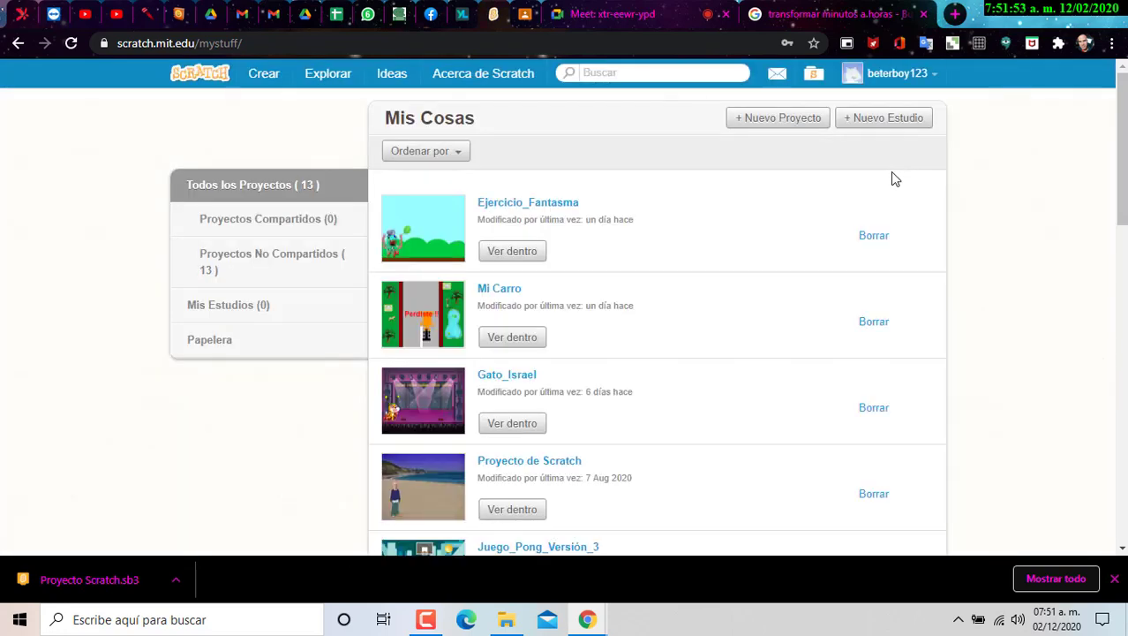
left_click(458, 326)
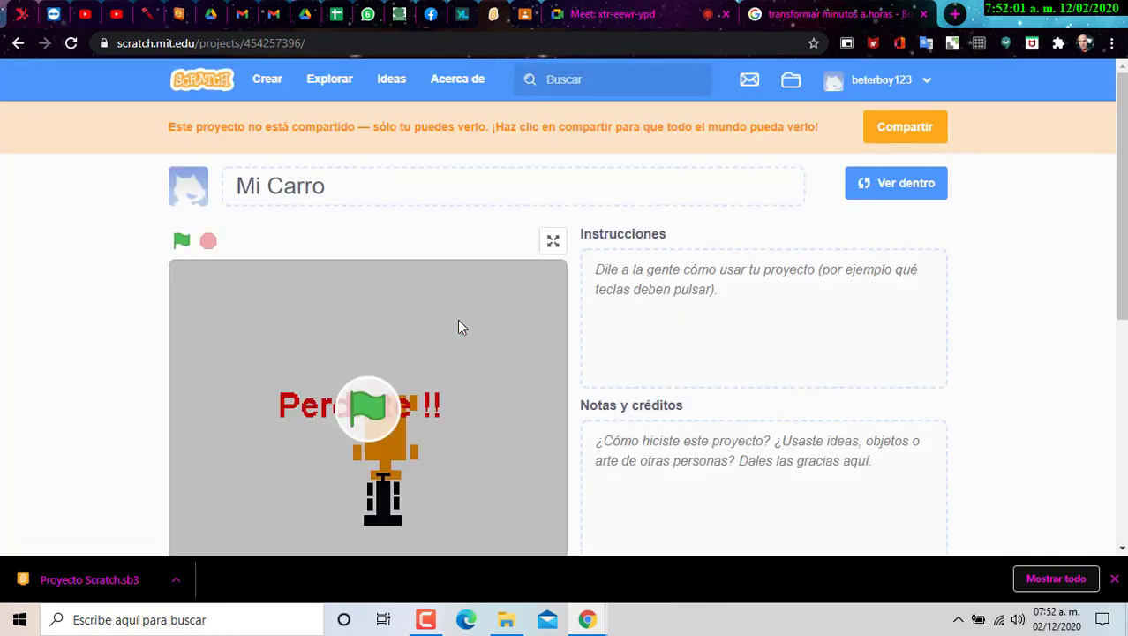
- Start Mi Carro and play a round, steering the black car left and right
left_click(364, 397)
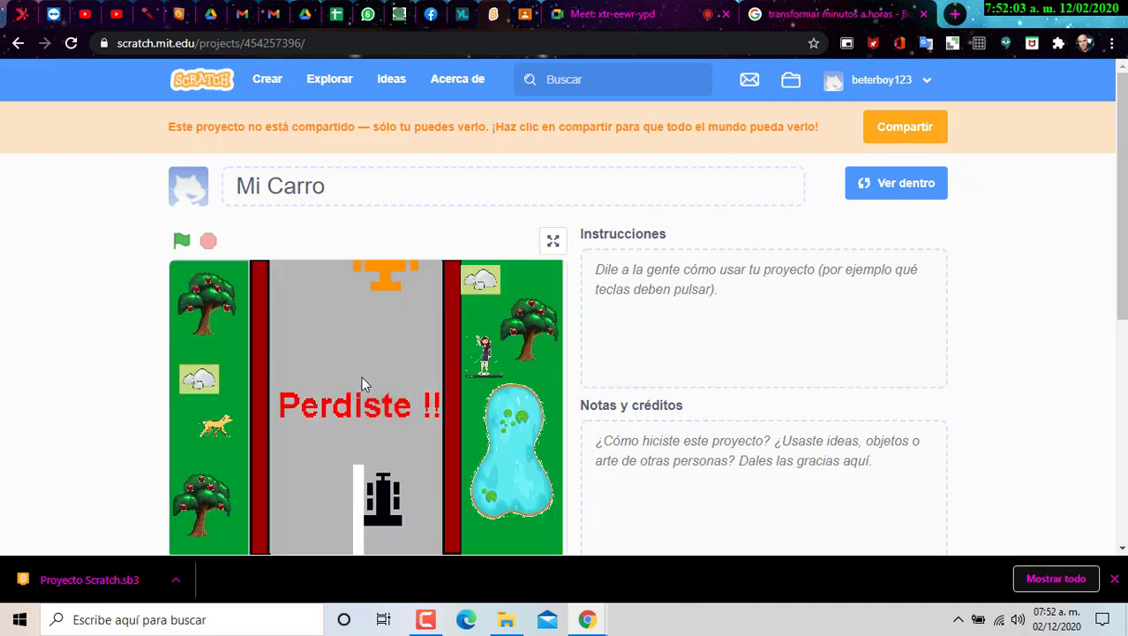
scroll(510, 313, "down", 1)
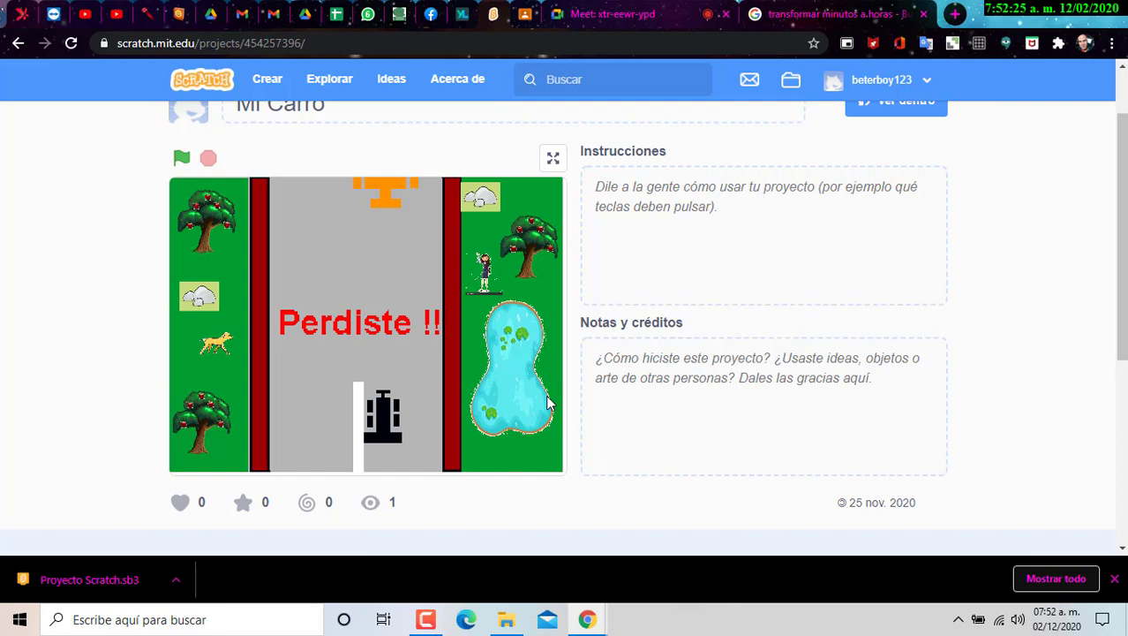
left_click(175, 166)
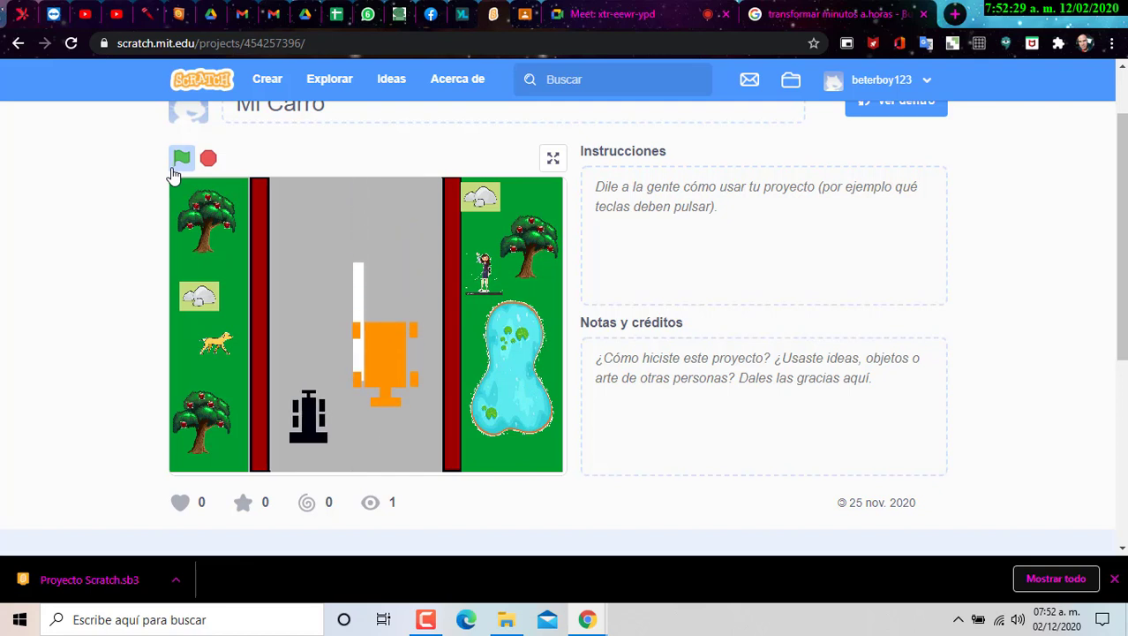
key("Right")
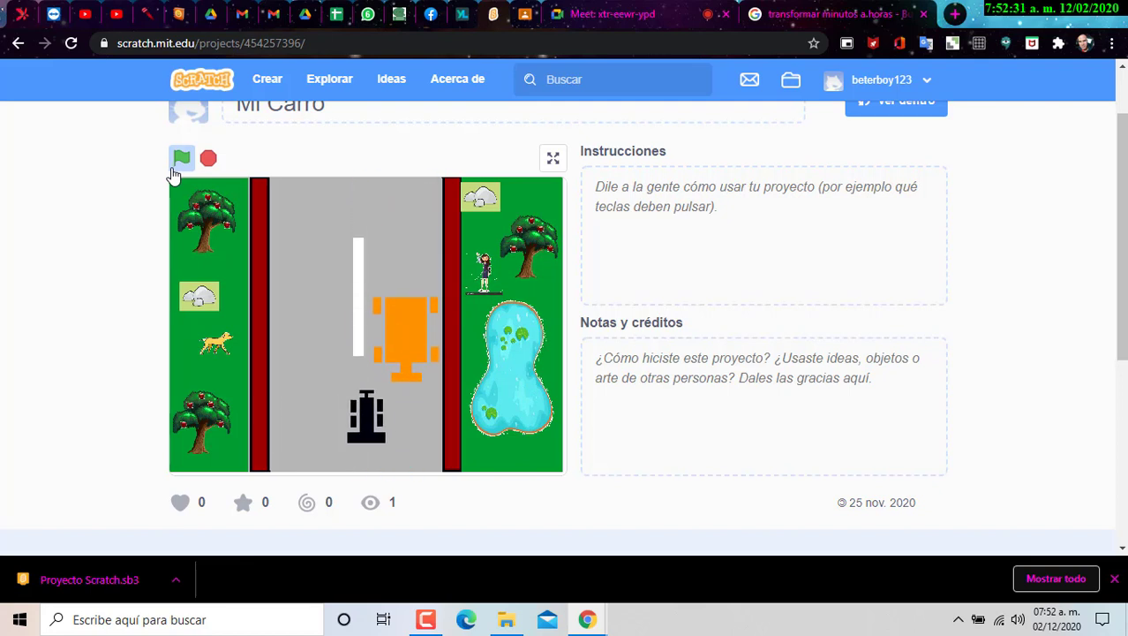
key("Left")
key("Right")
key("Right")
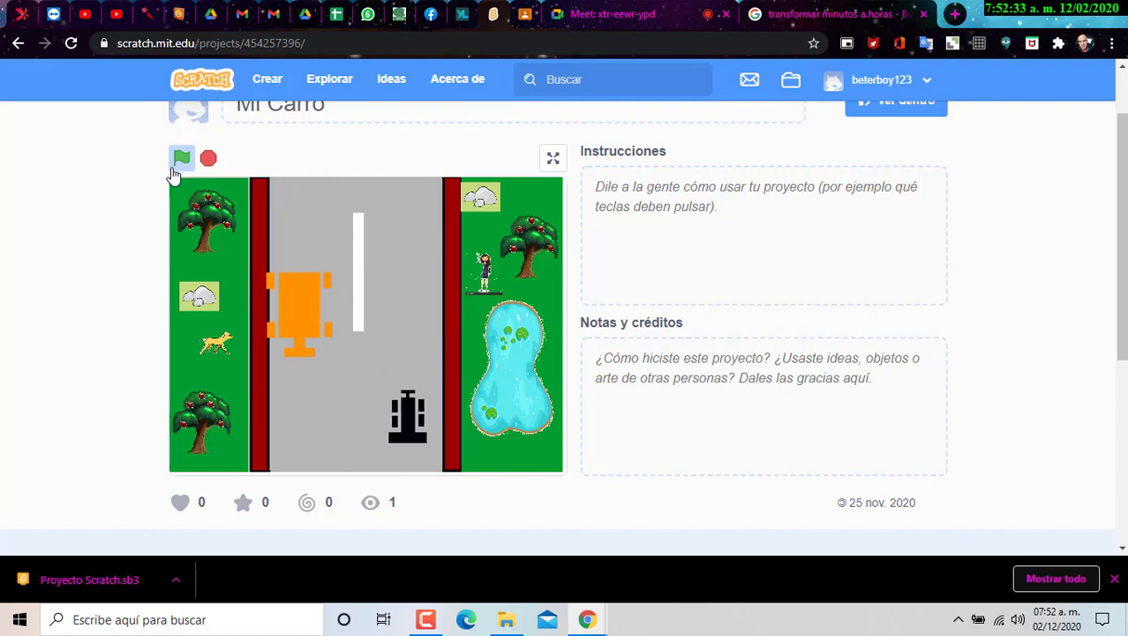
key("Left")
key("Left")
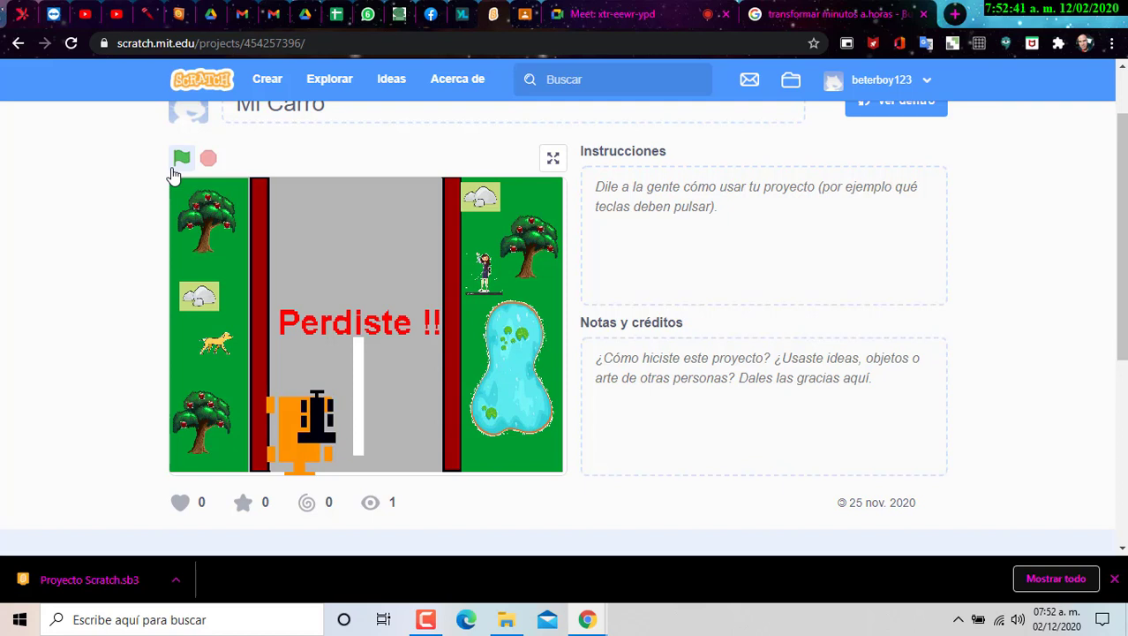
- Restart the game, dodge the orange car with the arrow keys, then return to Classroom
left_click(180, 169)
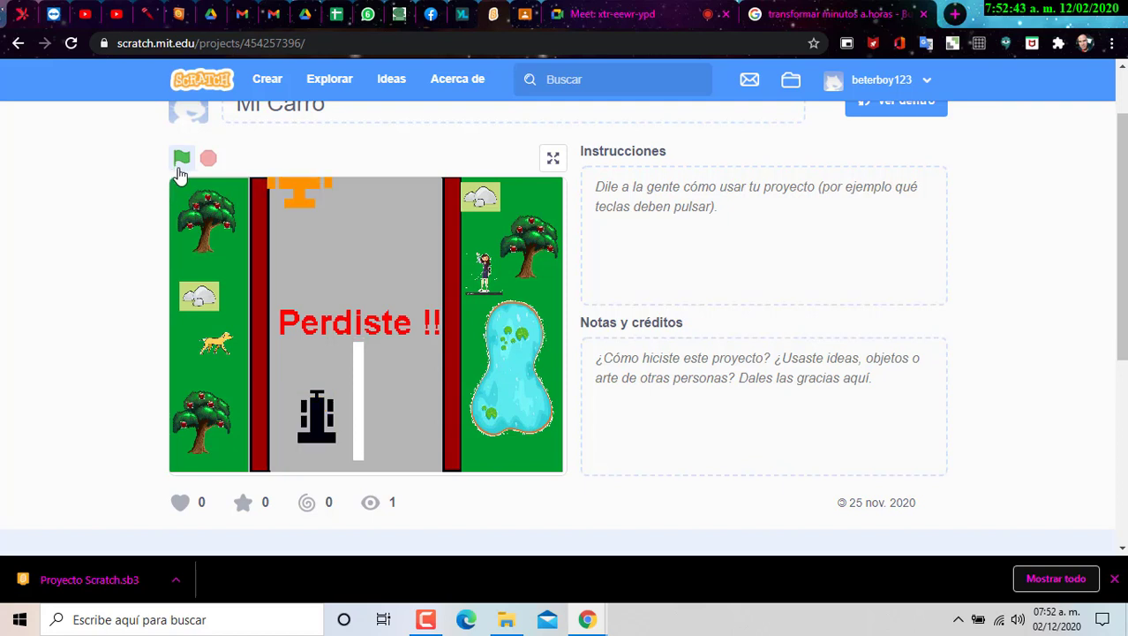
left_click(180, 159)
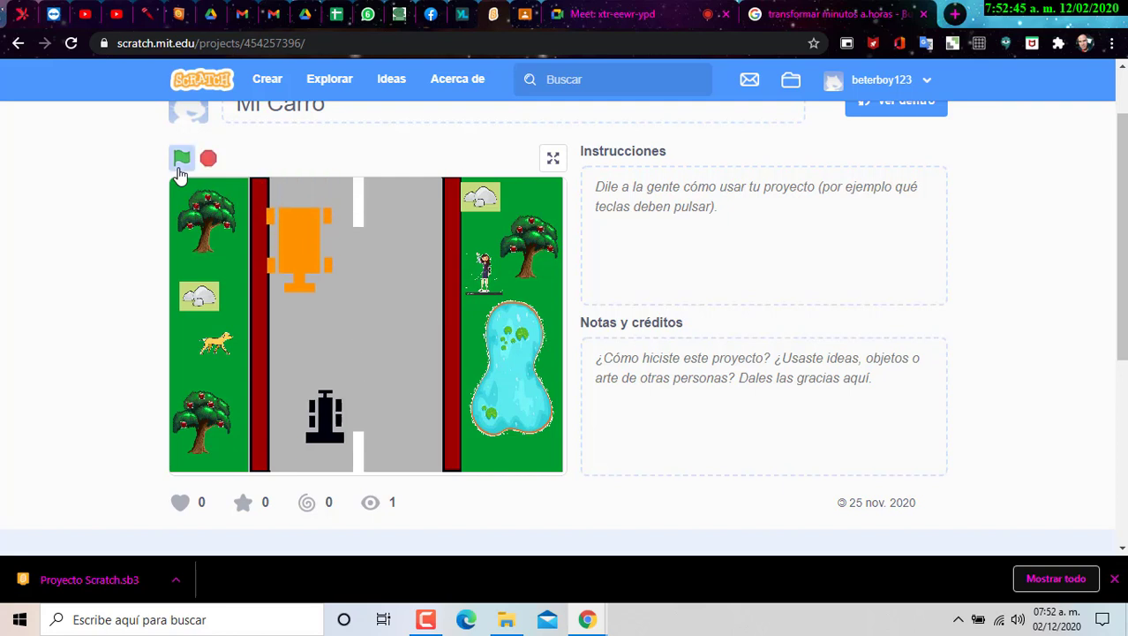
key("Right")
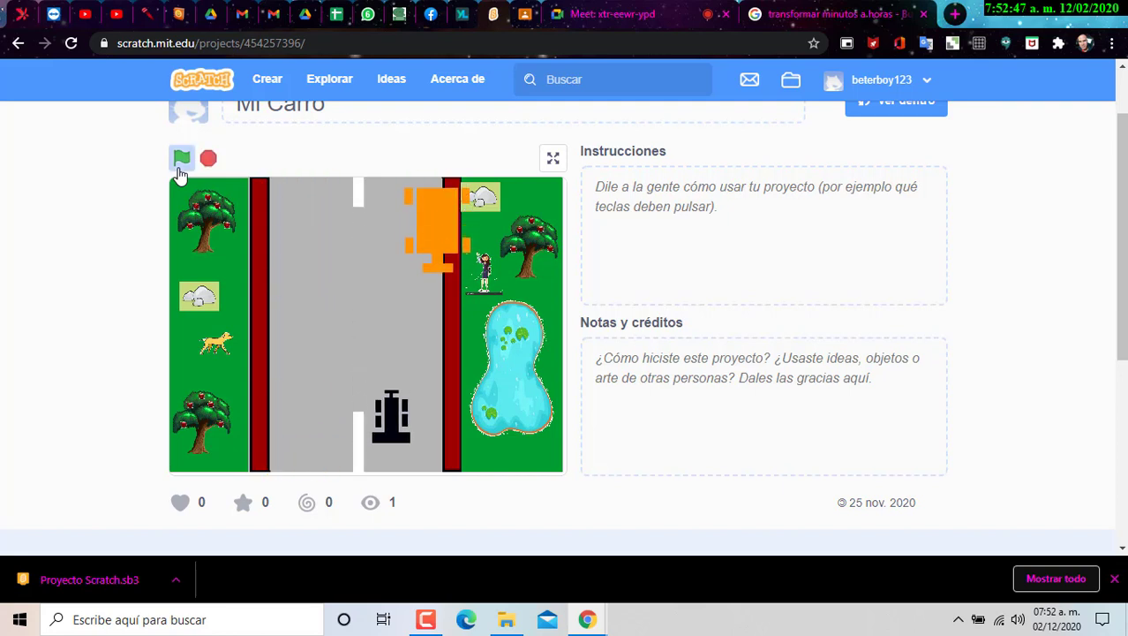
key("Left")
key("Left")
key("Right")
key("Right")
key("Right")
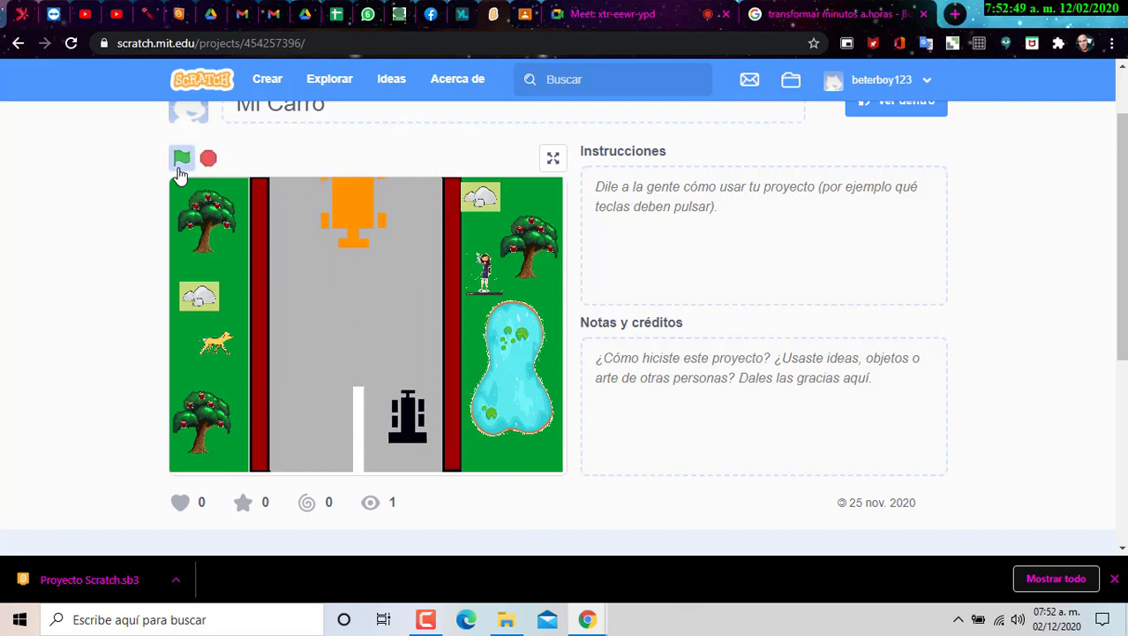
key("Left")
key("Left")
key("Left")
key("Right")
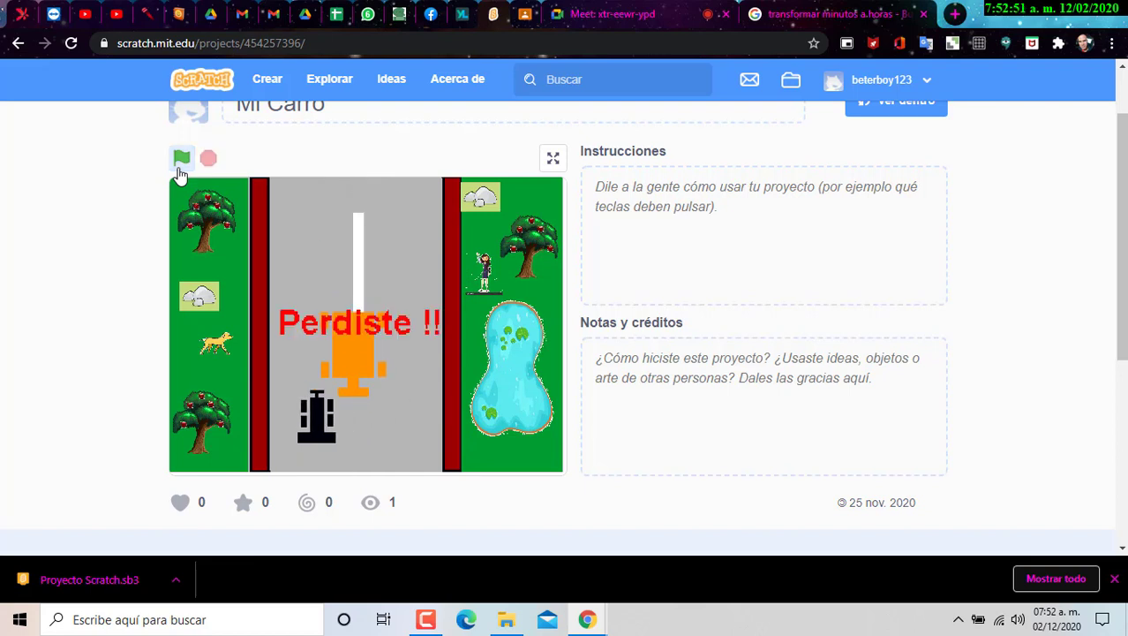
key("Right")
key("Left")
key("Right")
key("Right")
key("Right")
key("Right")
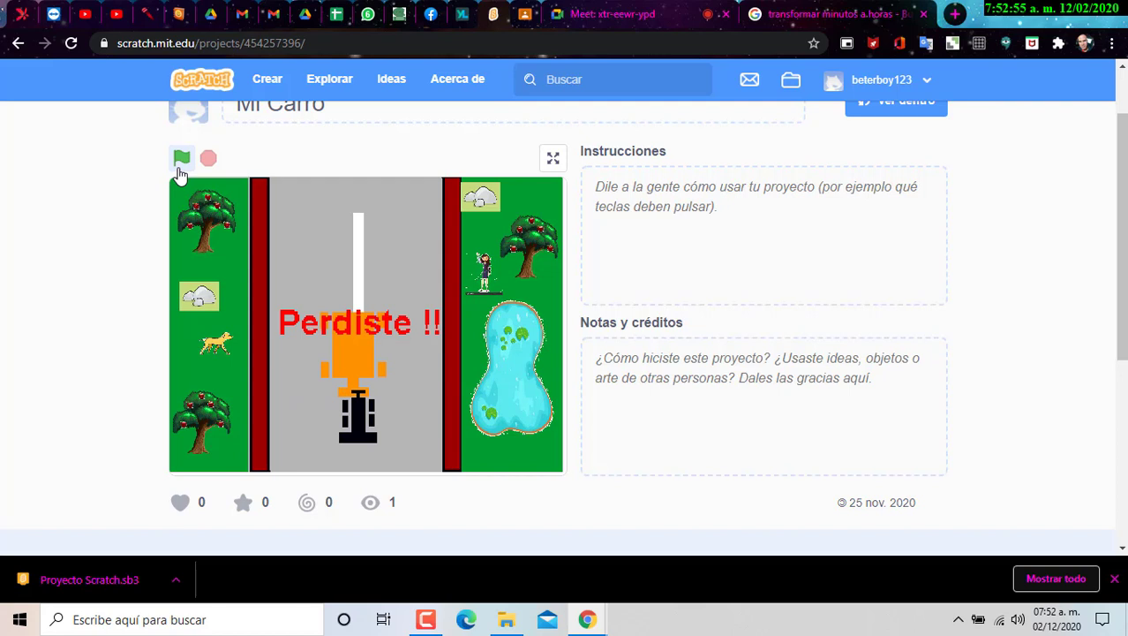
key("Left")
key("Right")
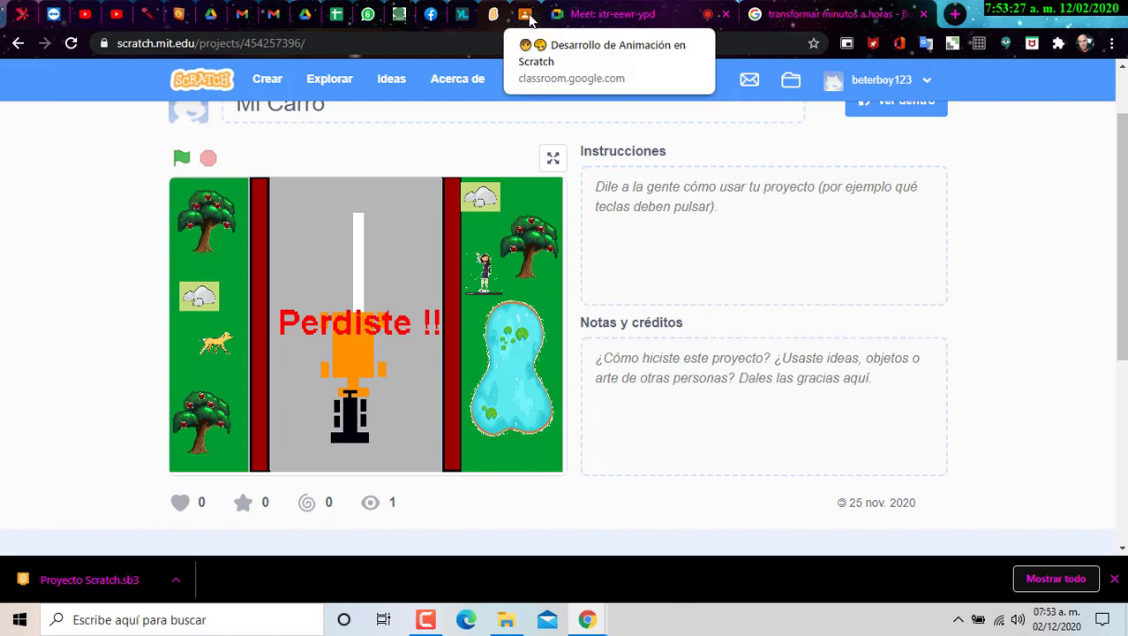
left_click(527, 15)
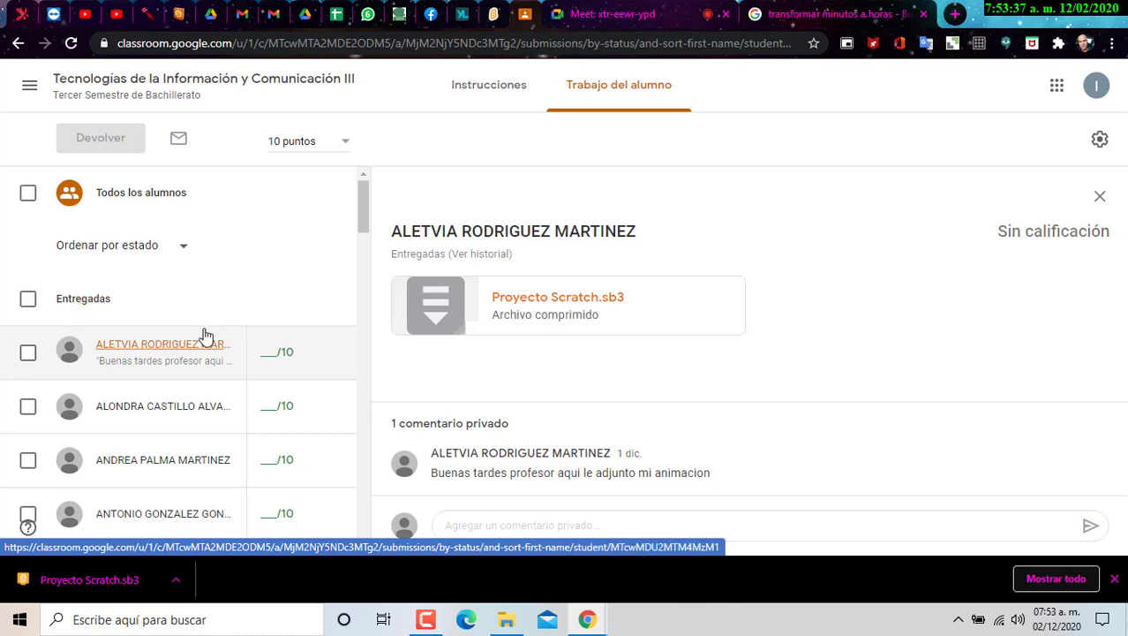
- View the next student's 'Untitled on Scratch' link submission, then open a new browser tab
left_click(425, 619)
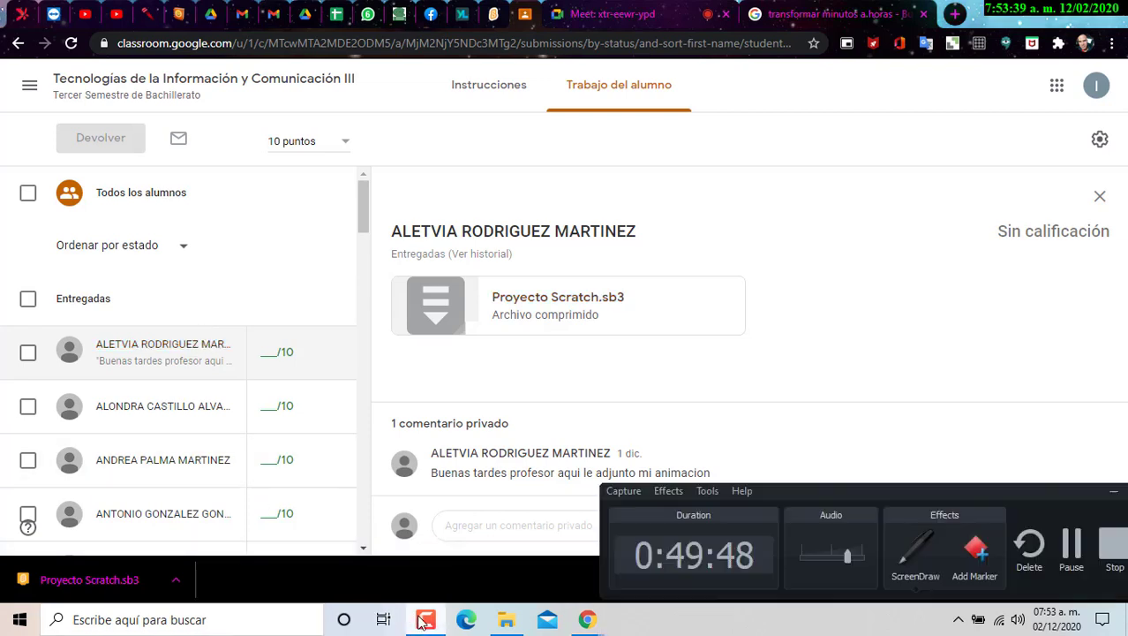
left_click(1114, 491)
scroll(187, 495, "down", 5)
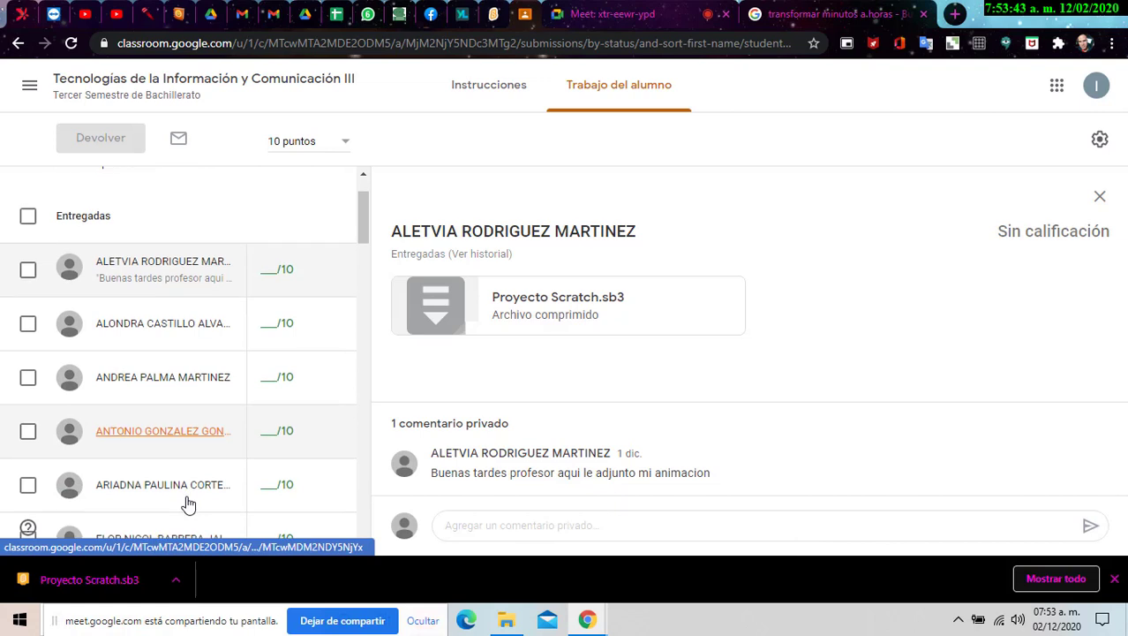
left_click(187, 500)
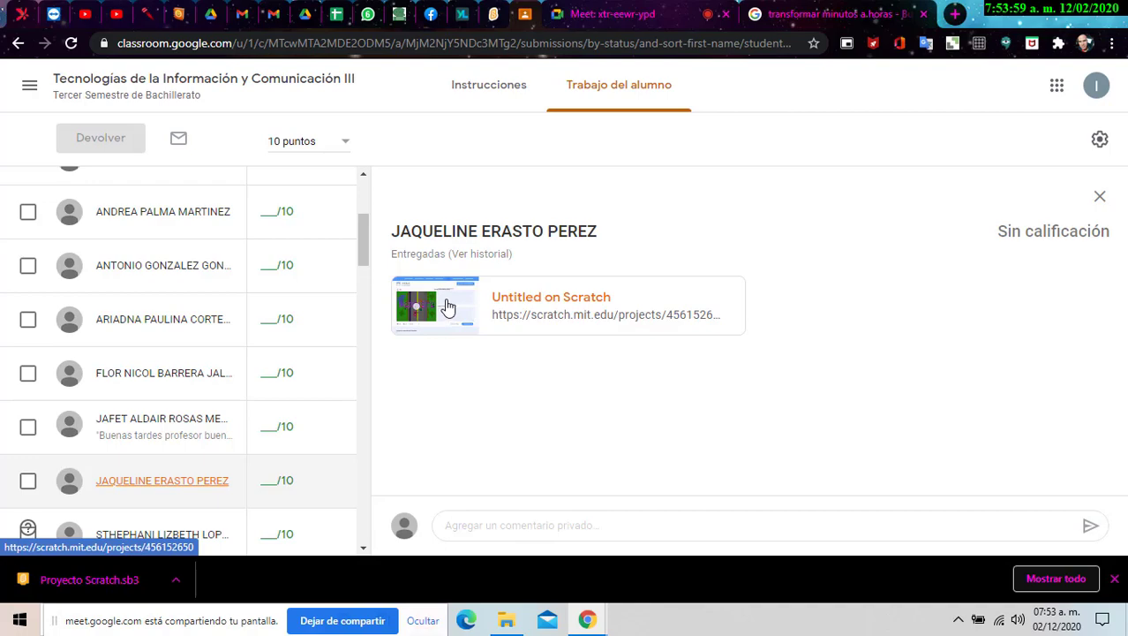
left_click(951, 11)
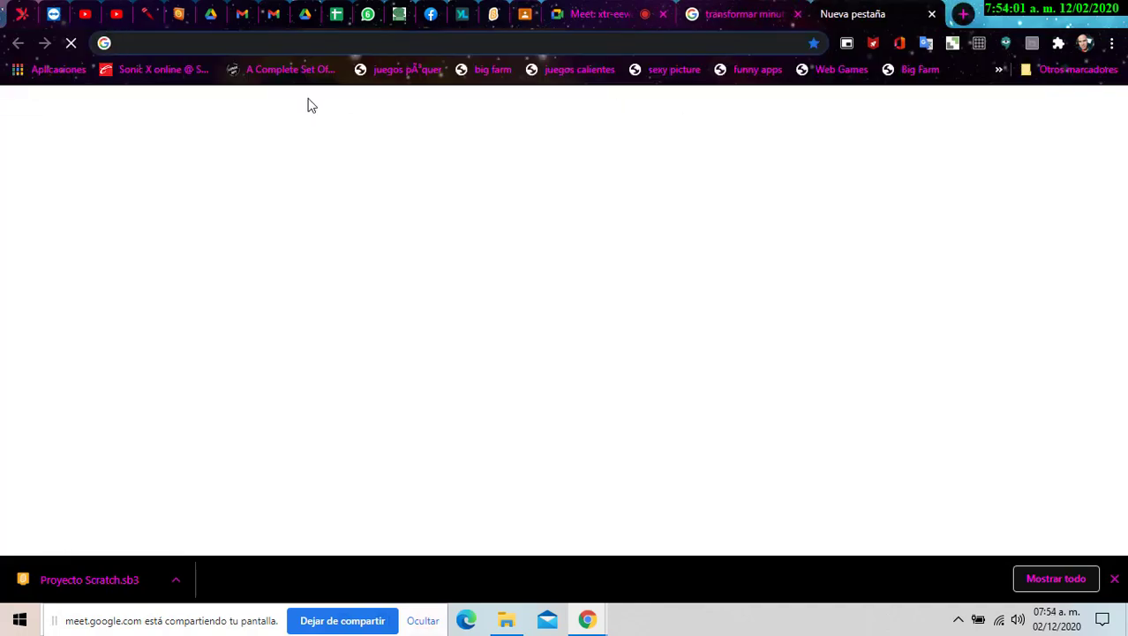
- Search Google for 'ups servidor caido de scratch' and switch to the image results
type("o")
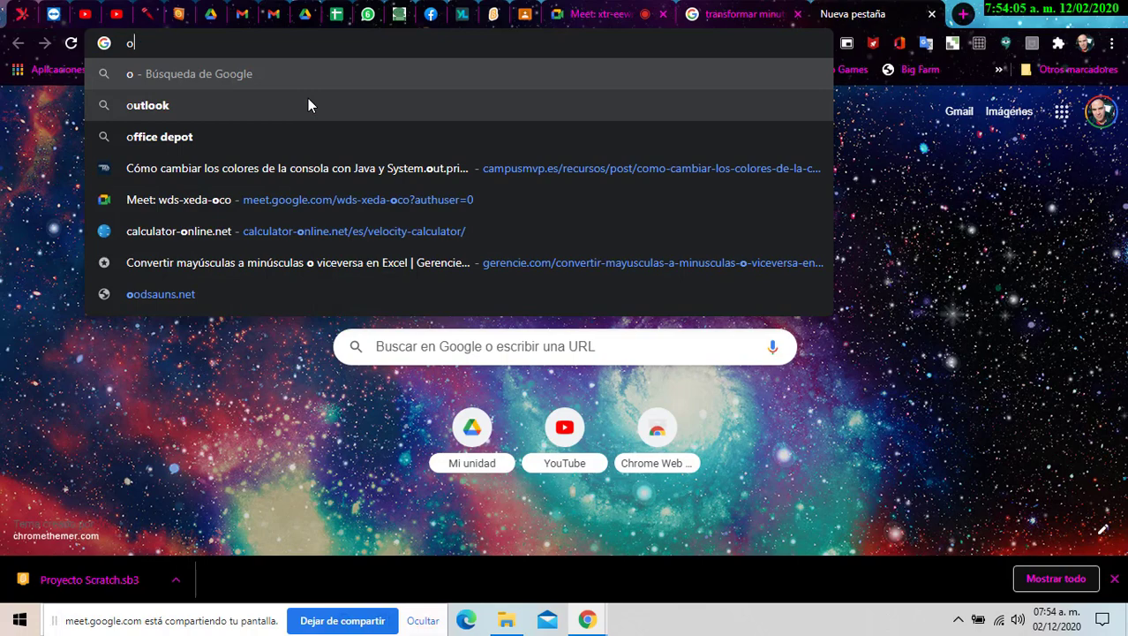
key("BackSpace")
type("ups s")
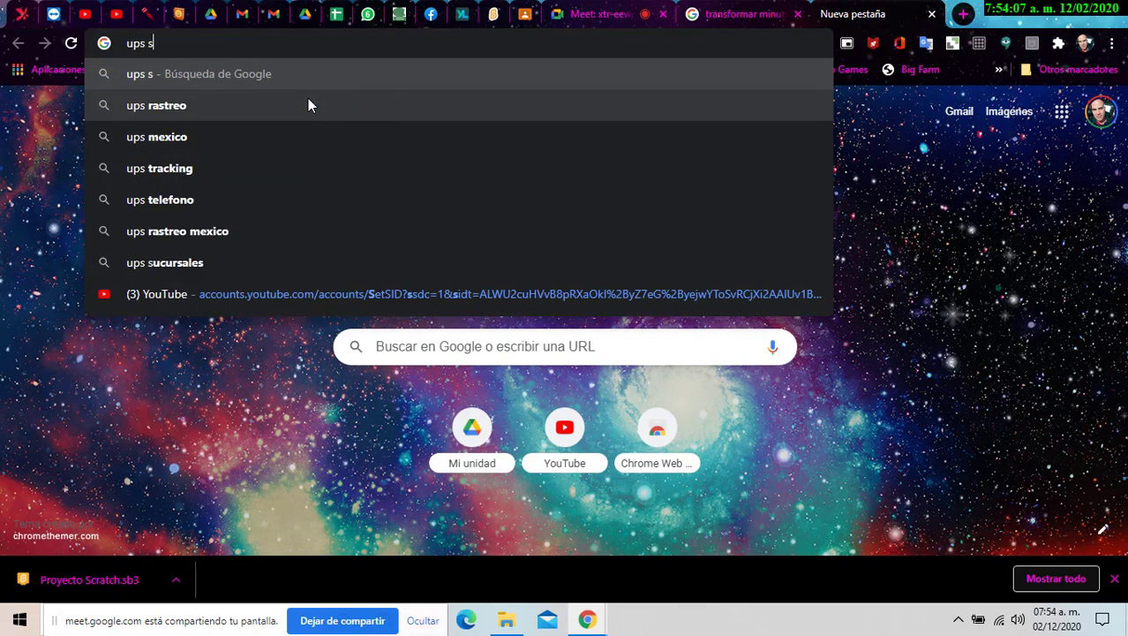
type("ervidor ca")
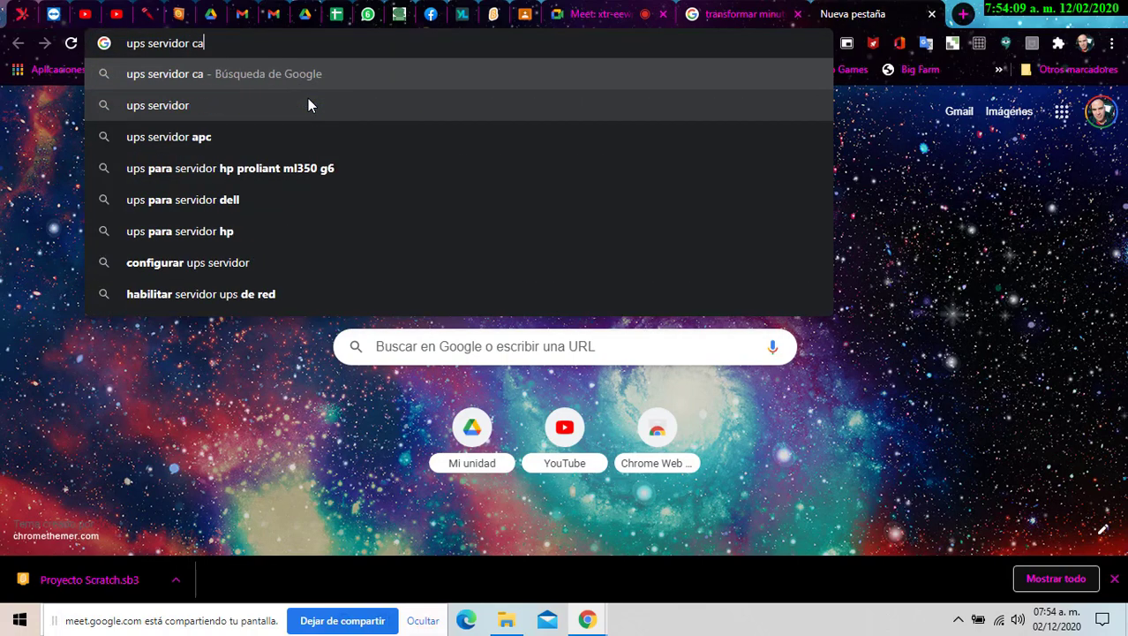
type("ido de scratch")
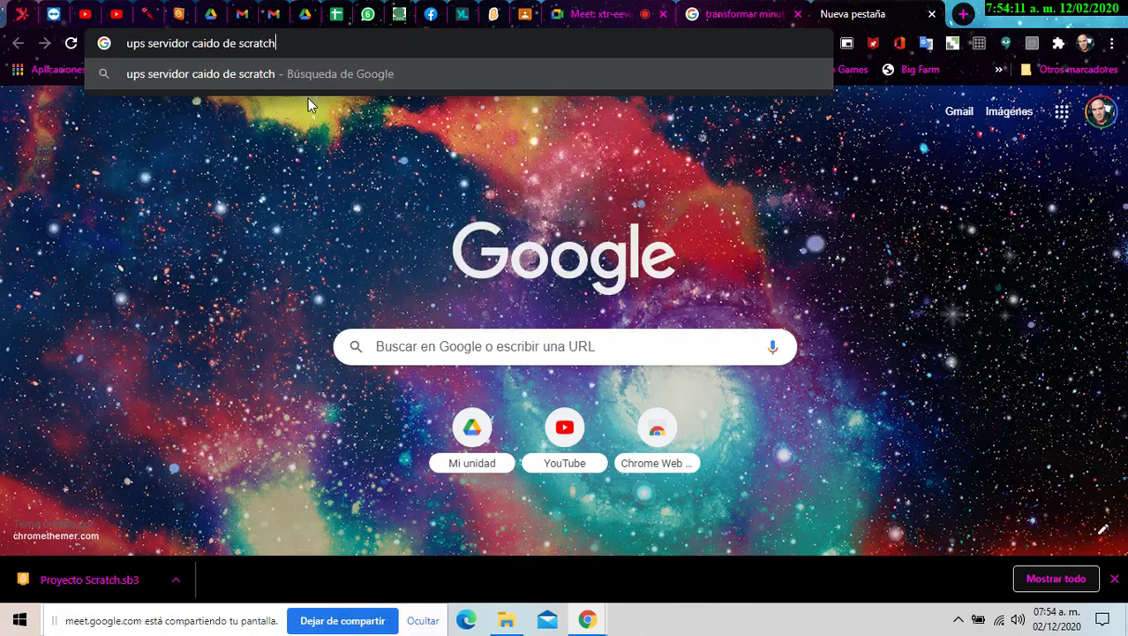
key("Return")
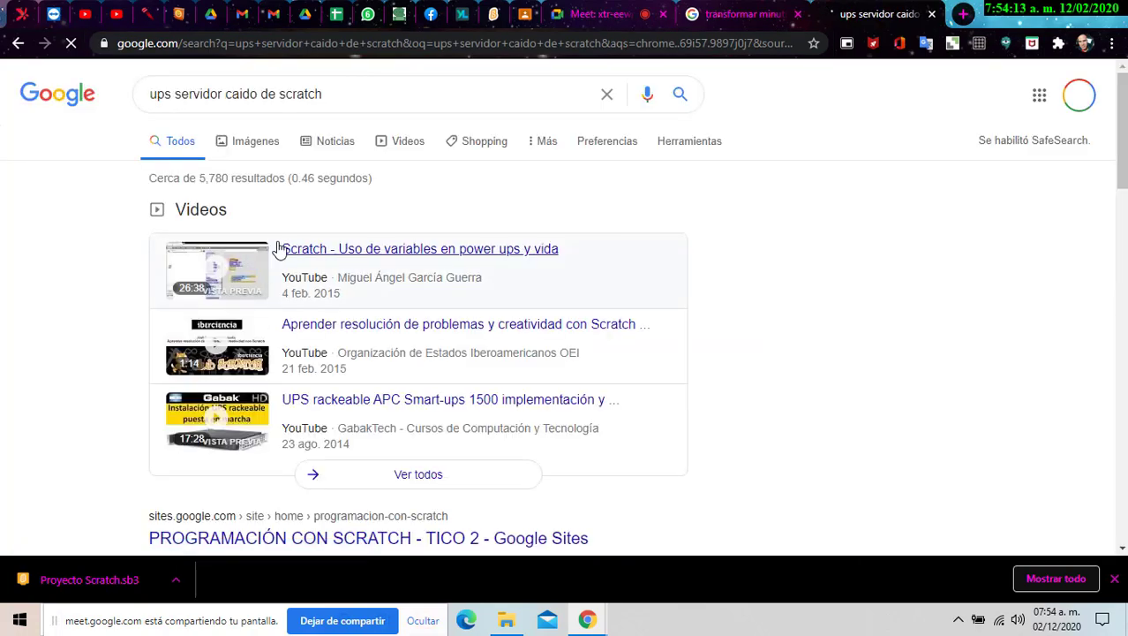
left_click(255, 144)
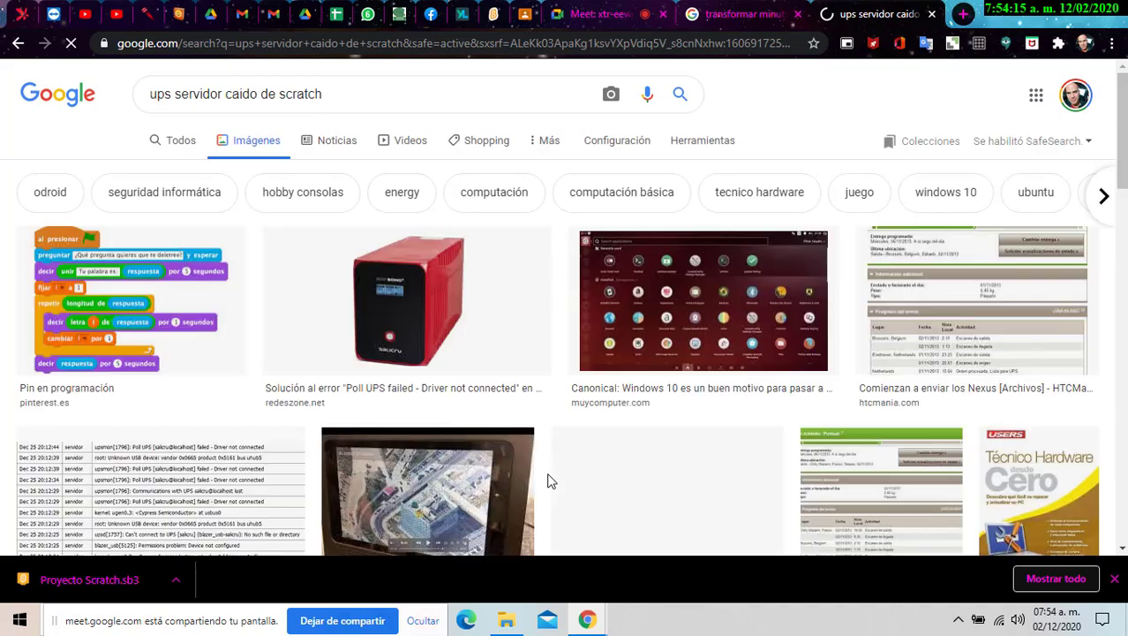
- Scroll through the image results about servers, security and hardware
scroll(548, 479, "down", 5)
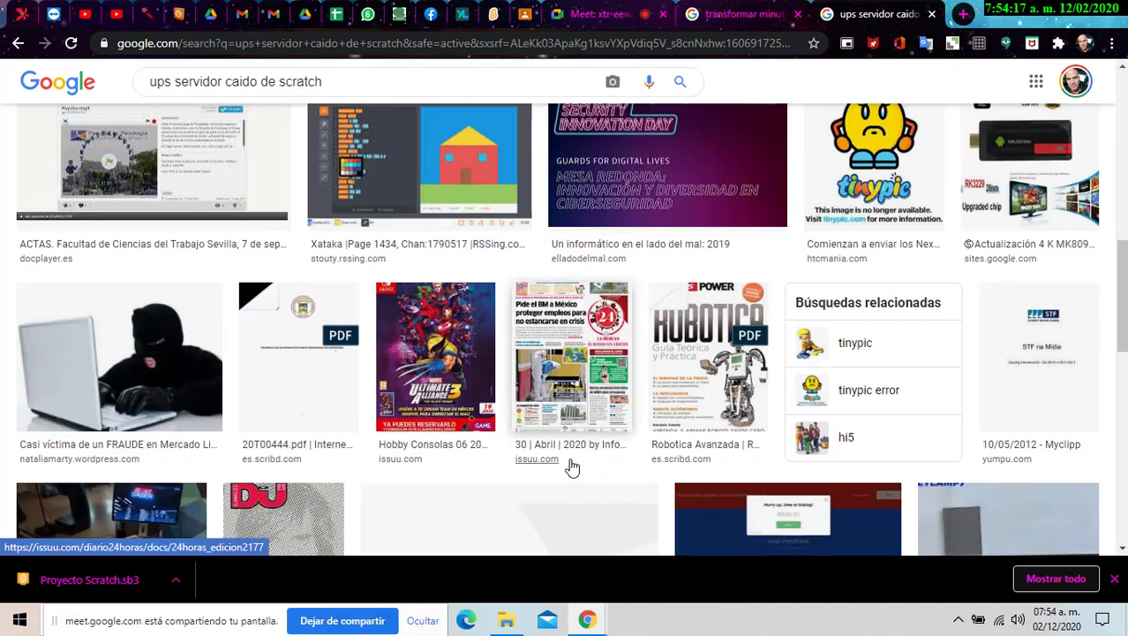
scroll(572, 468, "down", 9)
scroll(572, 468, "down", 8)
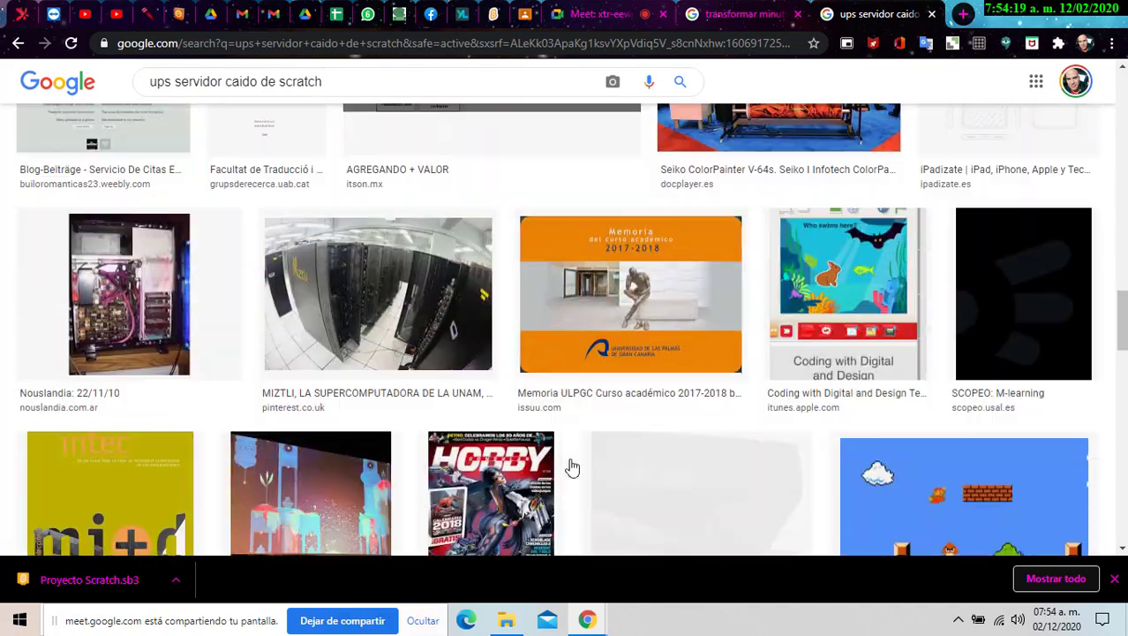
scroll(573, 468, "up", 10)
scroll(579, 474, "down", 4)
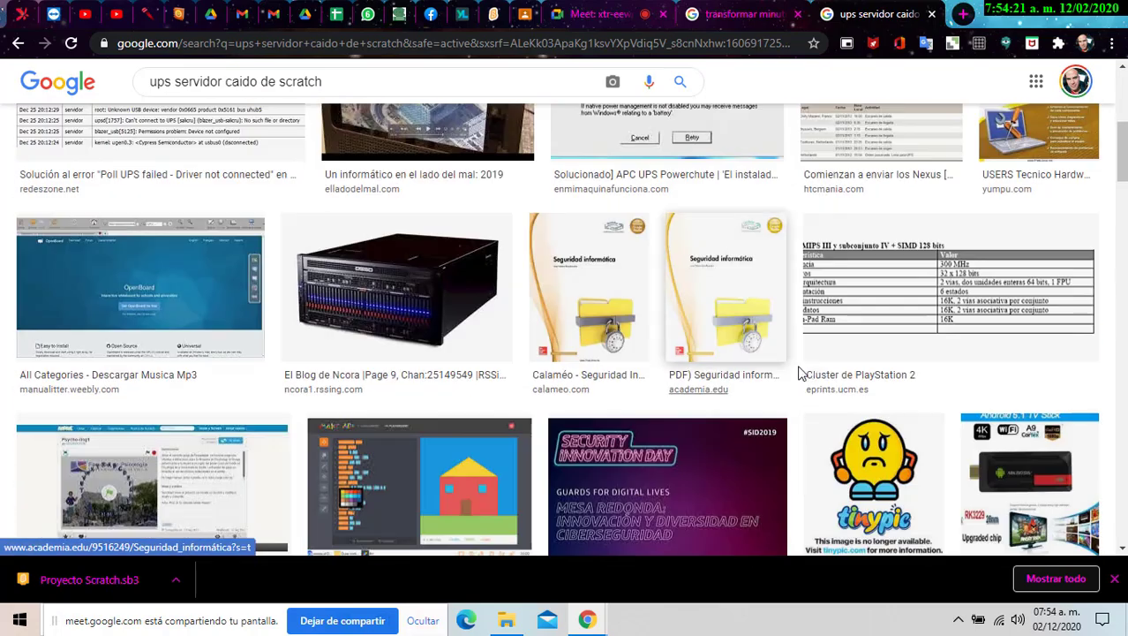
scroll(848, 370, "down", 1)
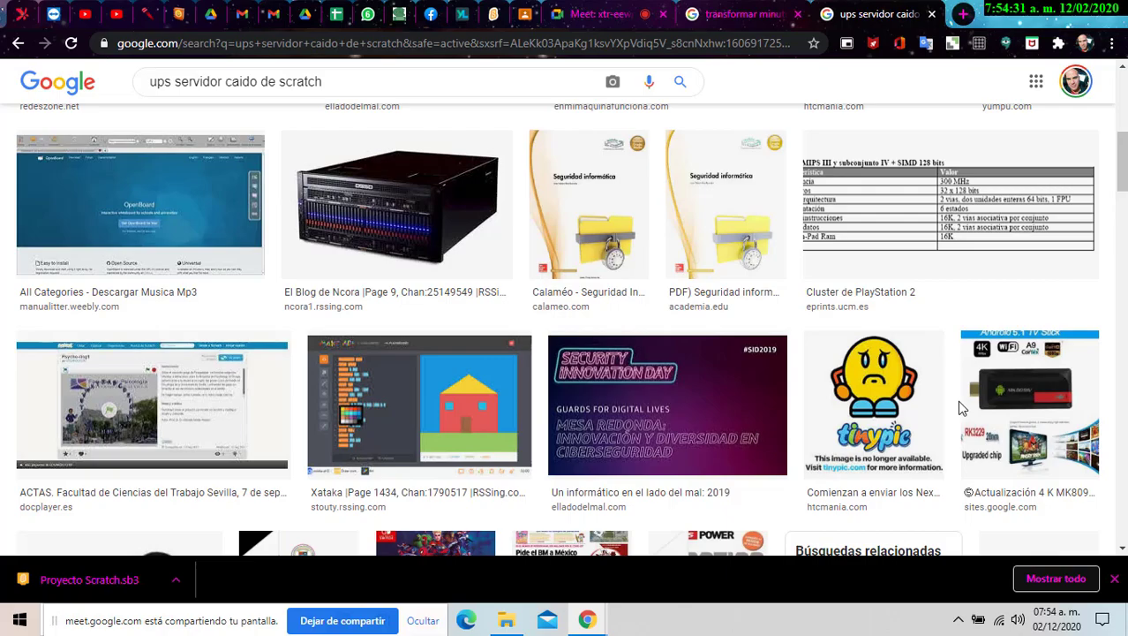
scroll(941, 390, "down", 10)
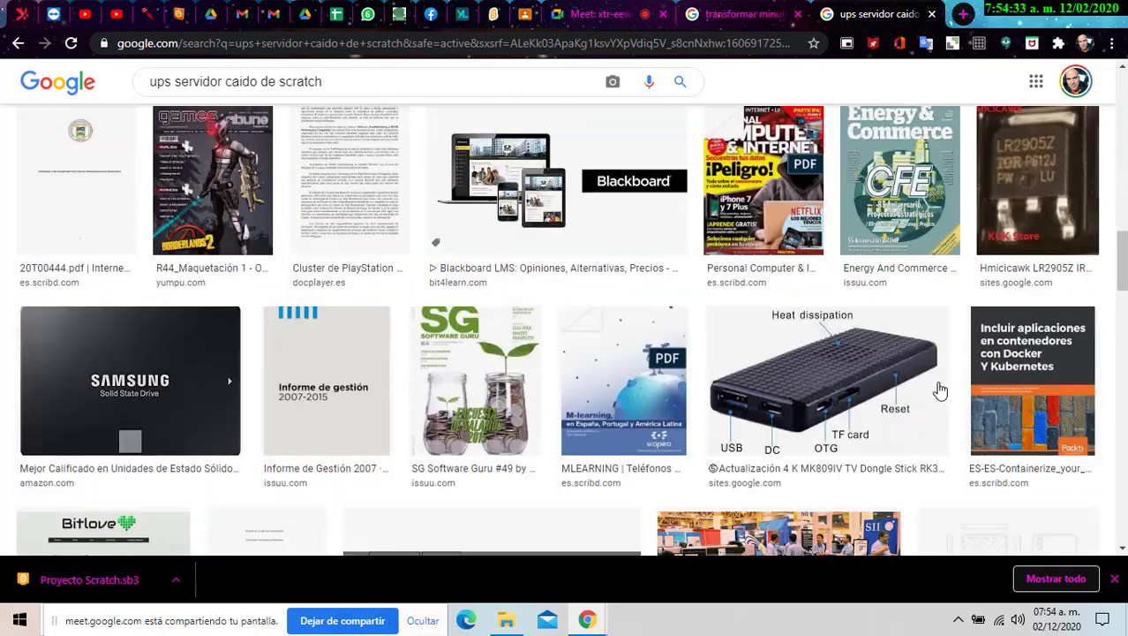
scroll(940, 391, "down", 15)
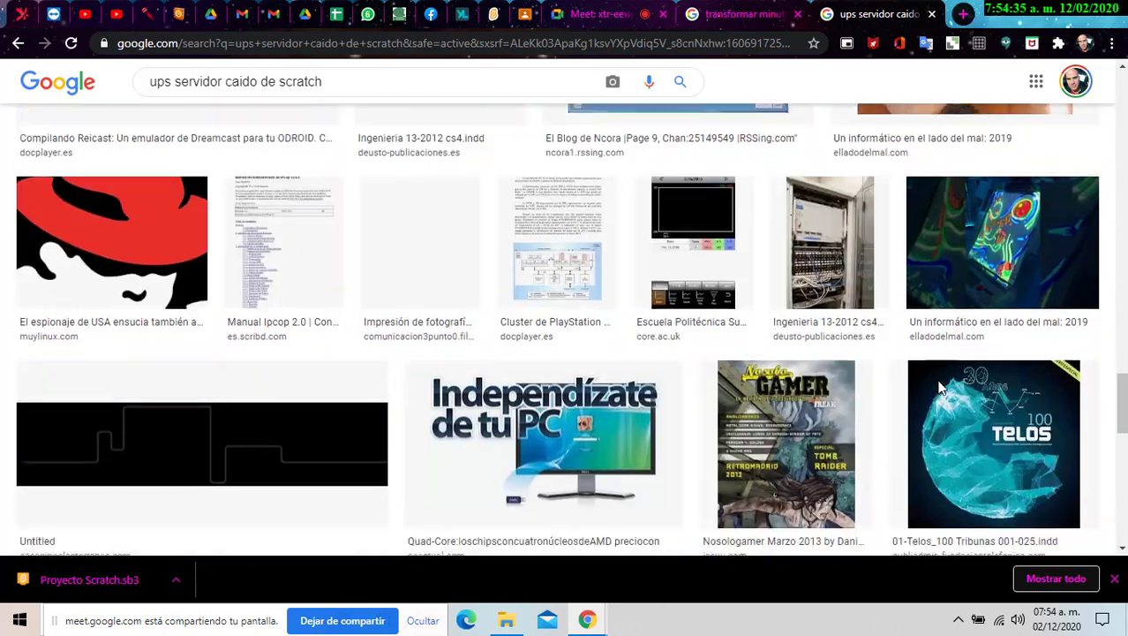
scroll(941, 389, "down", 12)
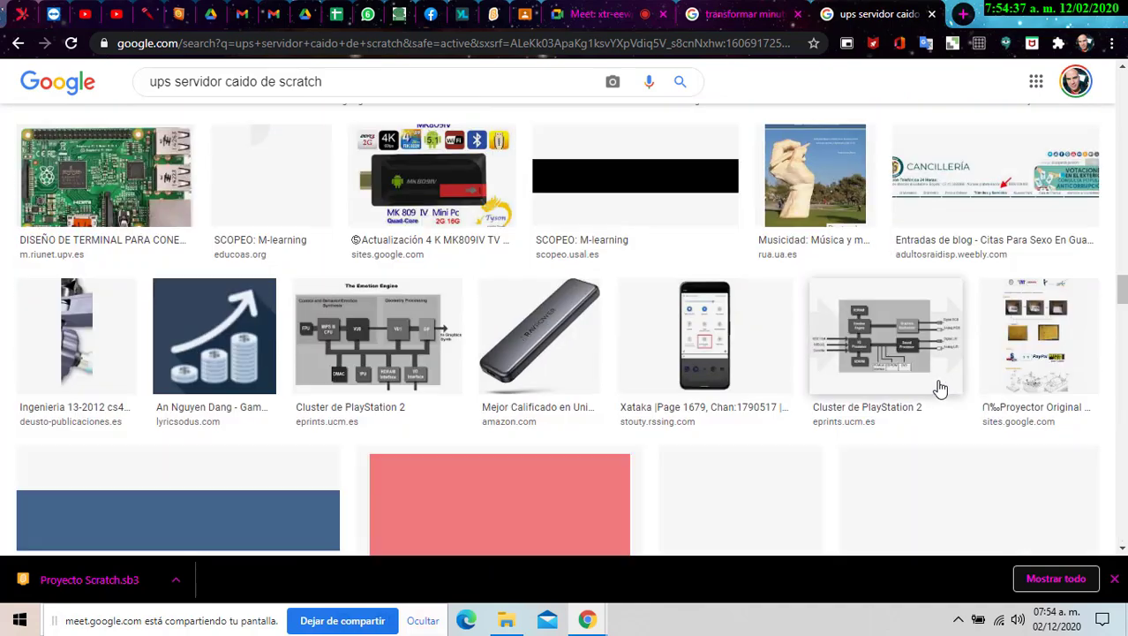
scroll(940, 389, "down", 10)
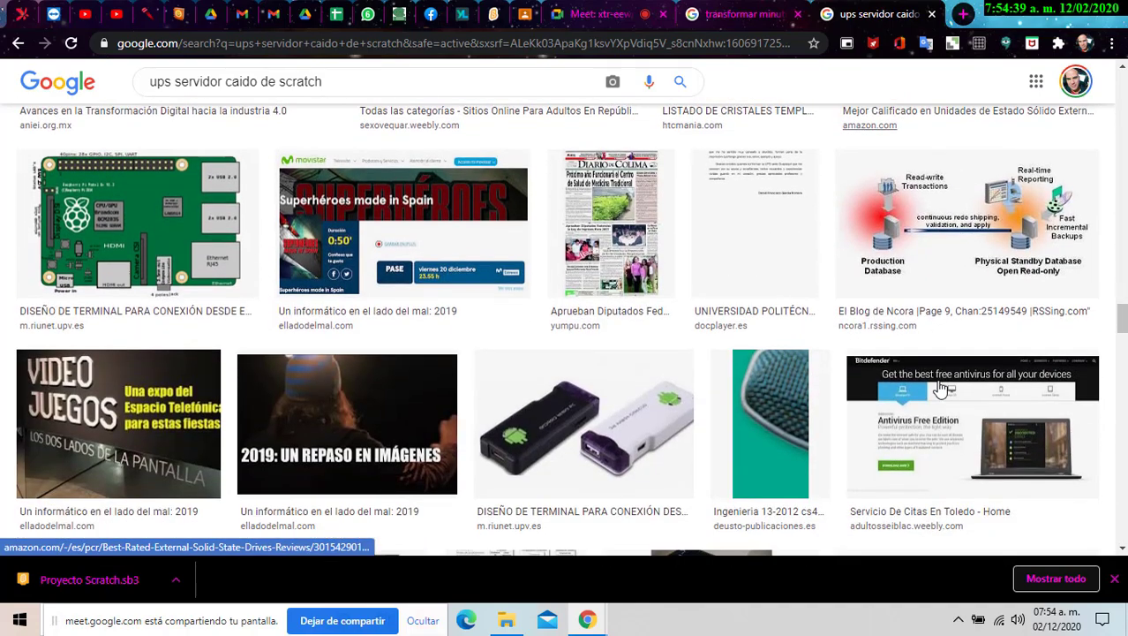
- Back in Classroom, open the student's 'Untitled on Scratch' submission attachment
left_click(616, 16)
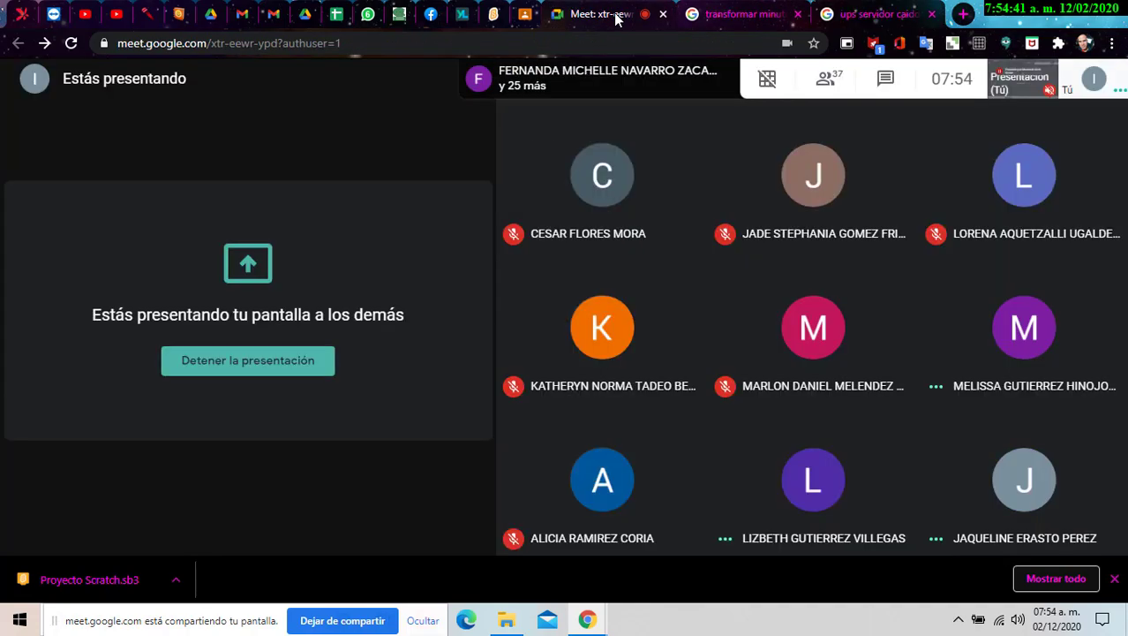
left_click(527, 15)
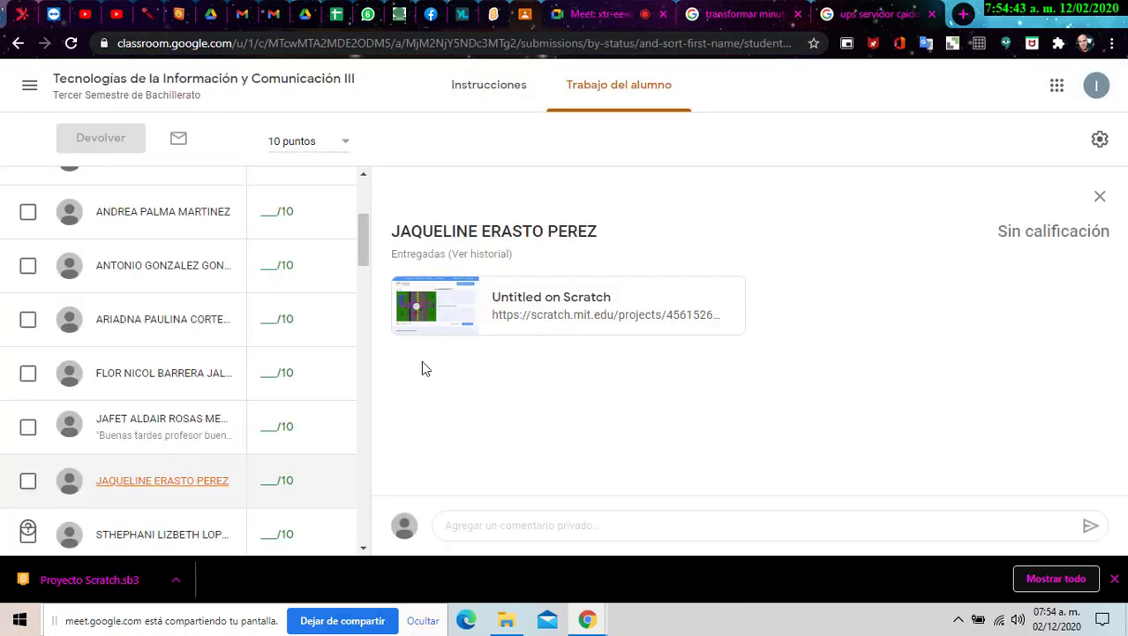
left_click(437, 316)
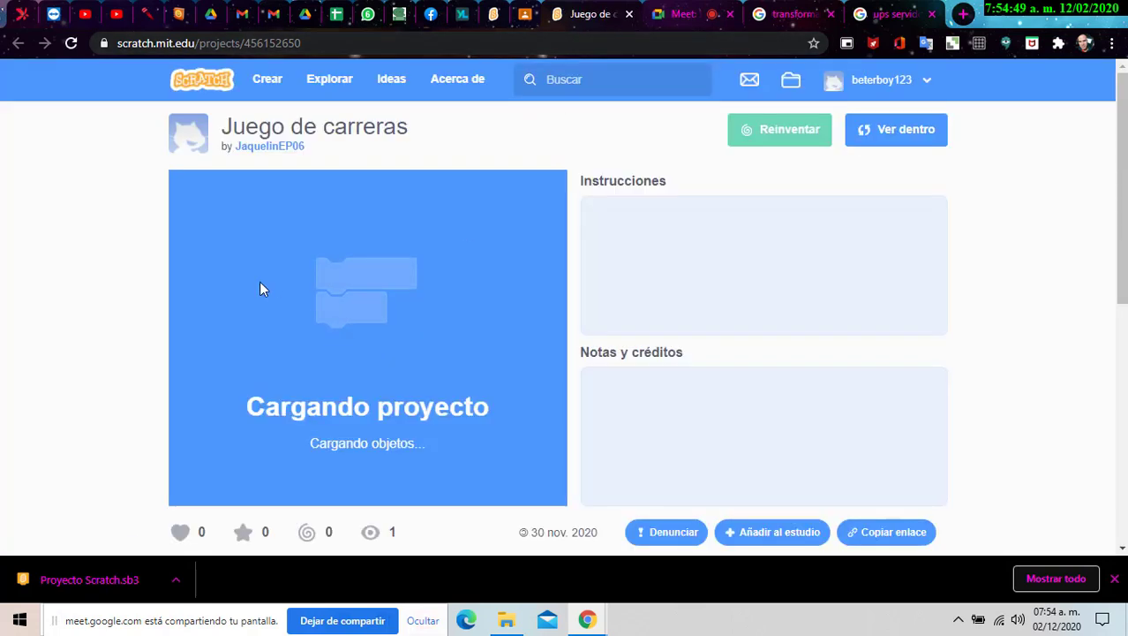
- Start Juego de carreras and steer the pink car left and right until PERDISTE
left_click(362, 350)
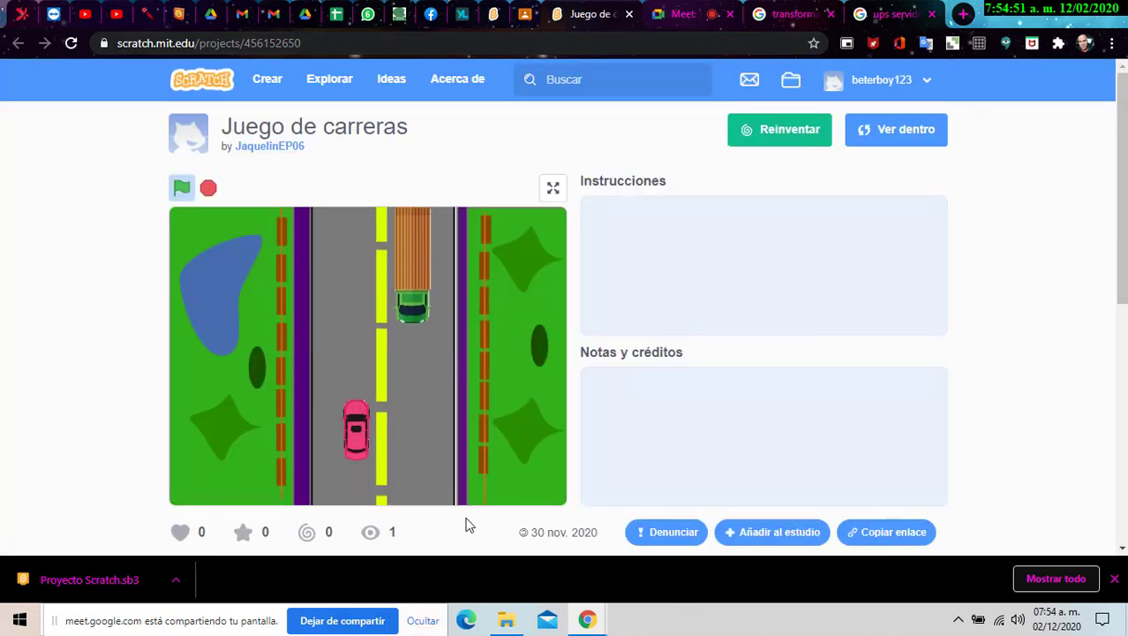
key("Left")
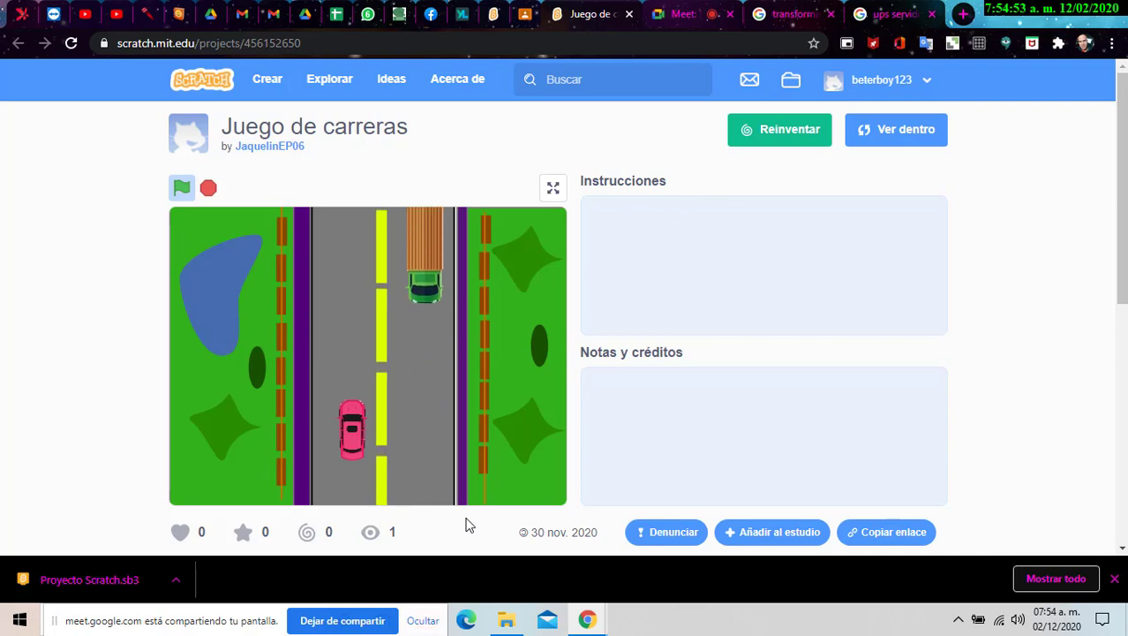
key("Left")
key("Right")
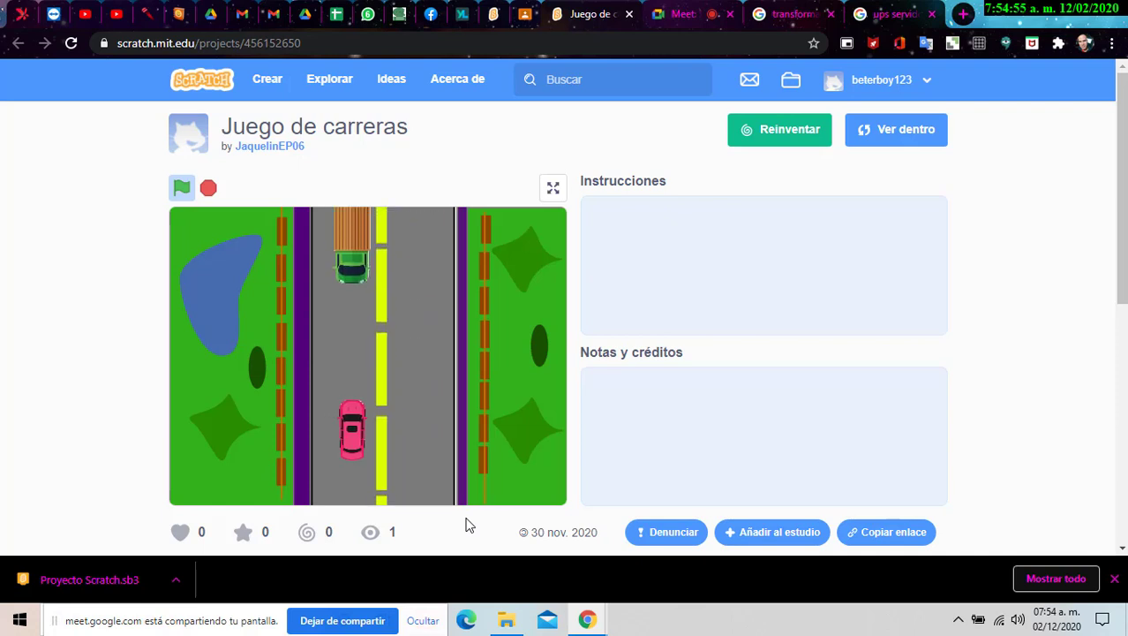
key("Right")
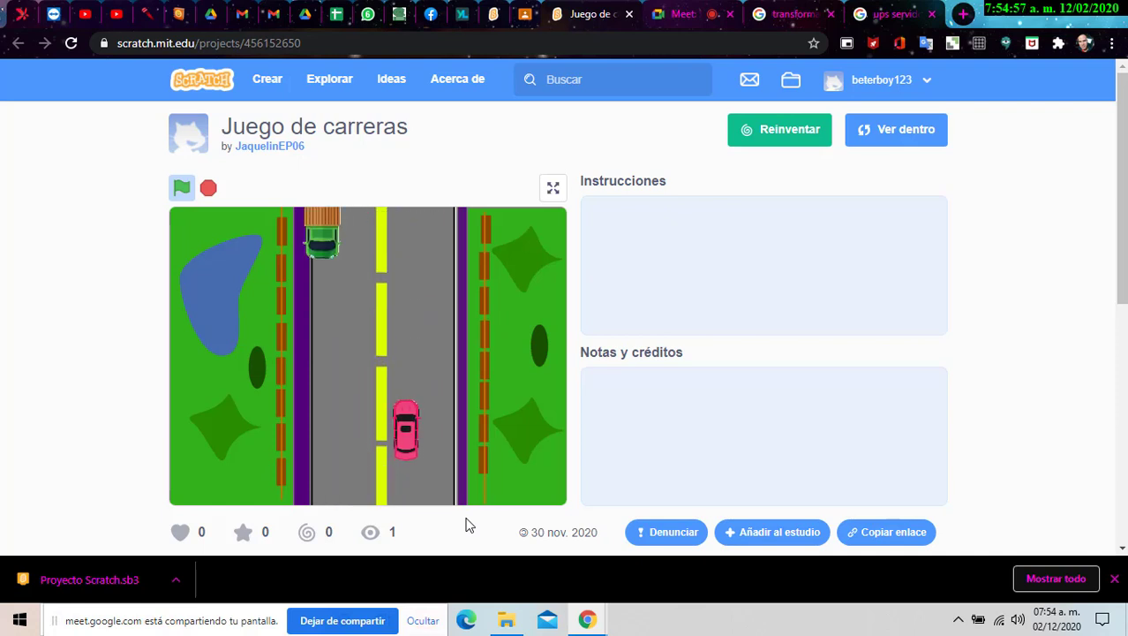
key("Left")
key("Left")
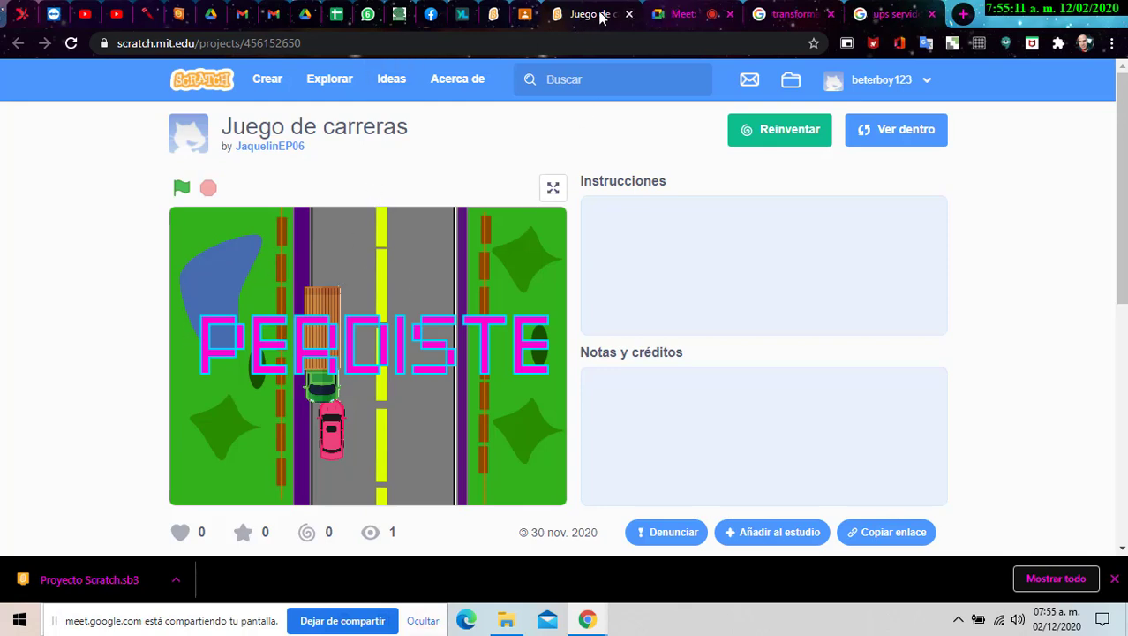
- Close the leftover conversion and Scratch image search tabs, then close the project tab
left_click(791, 14)
left_click(831, 14)
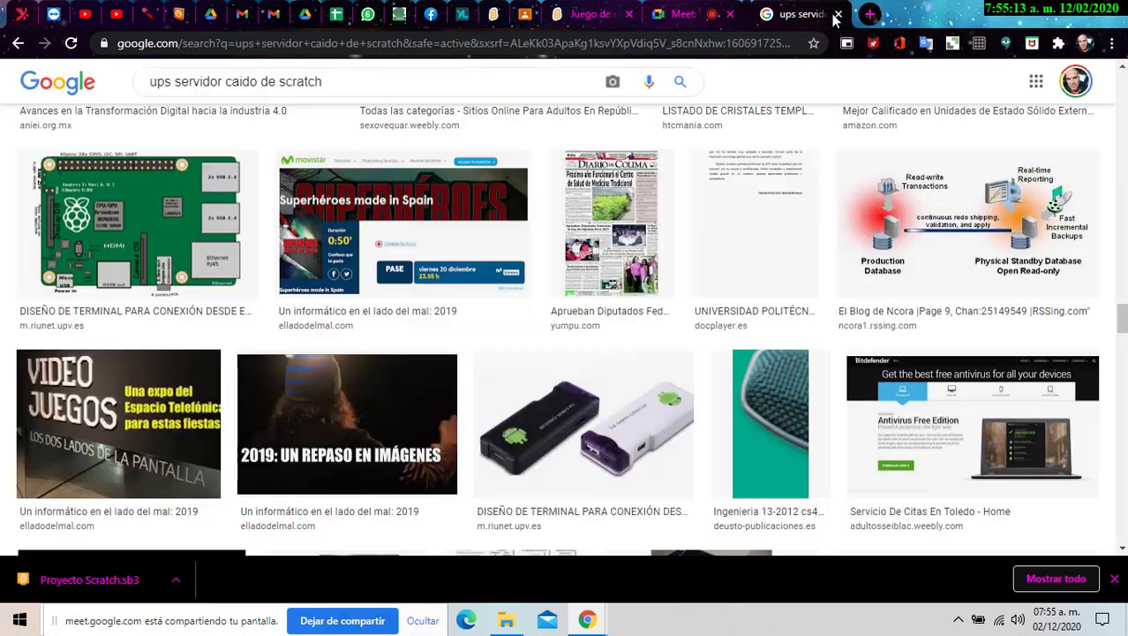
left_click(831, 14)
left_click(613, 14)
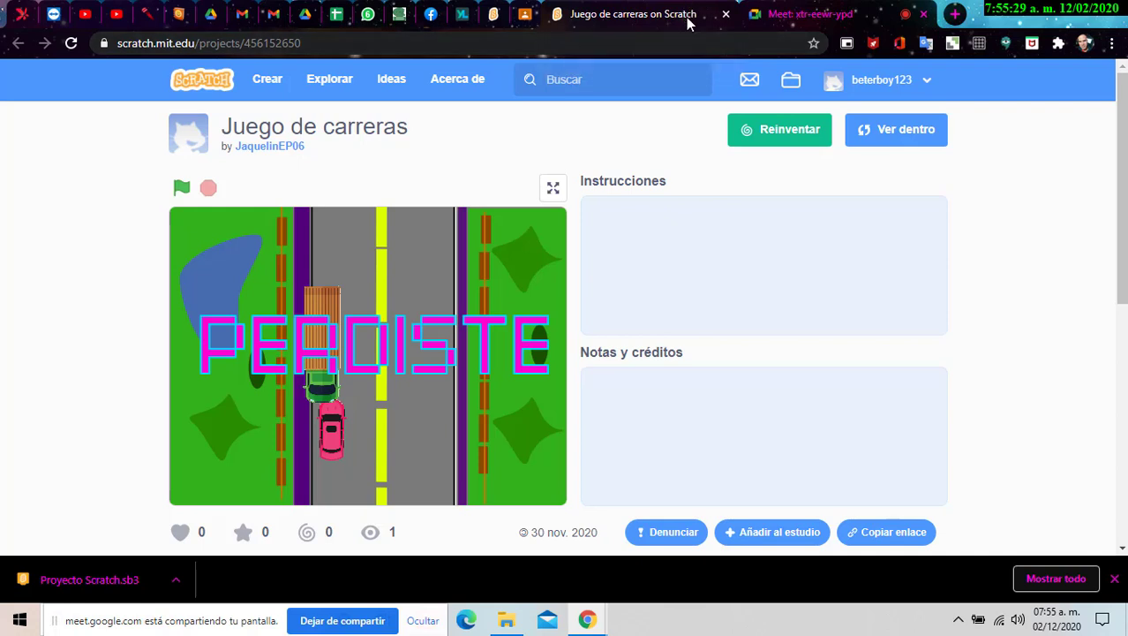
left_click(723, 15)
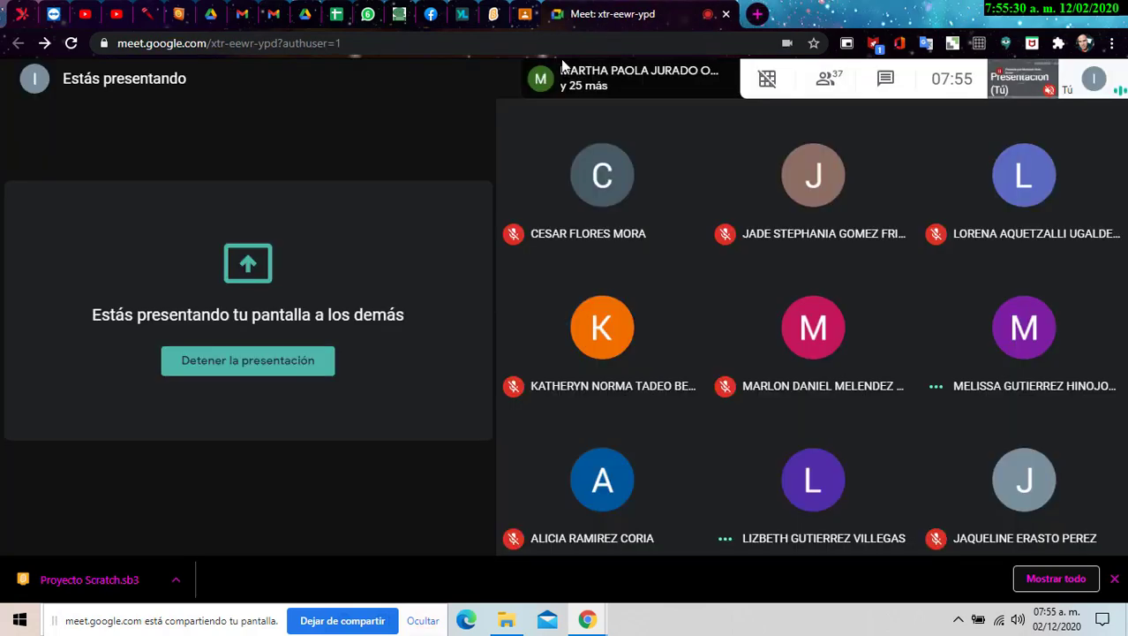
- Sign out of Scratch from the Mi Carro tab's account menu, then go back to Classroom
left_click(496, 16)
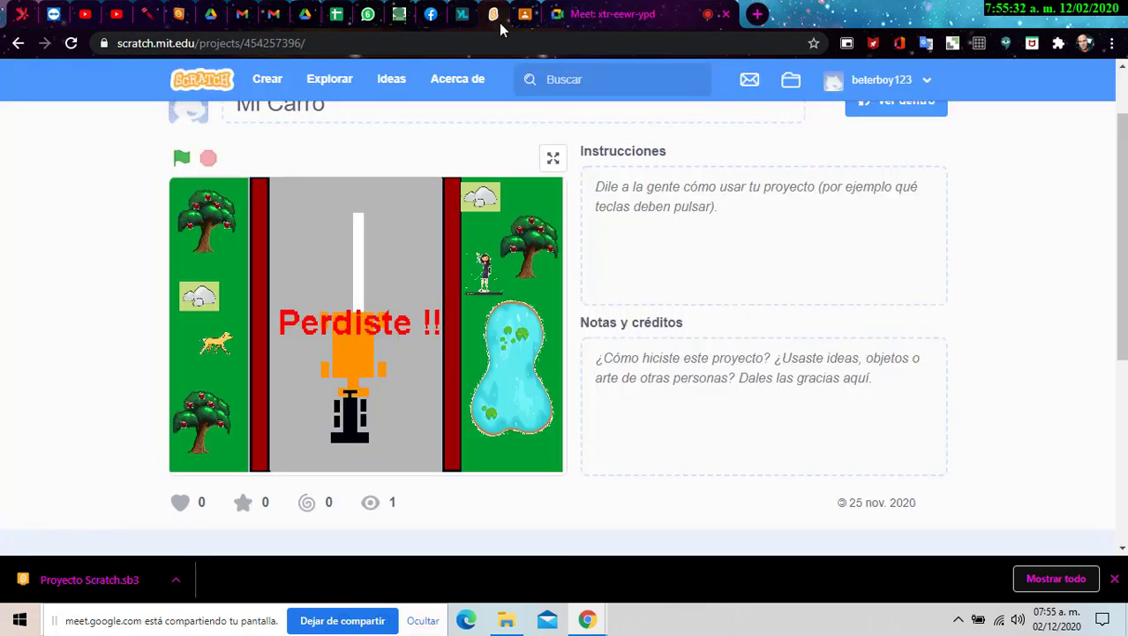
left_click(929, 81)
left_click(867, 254)
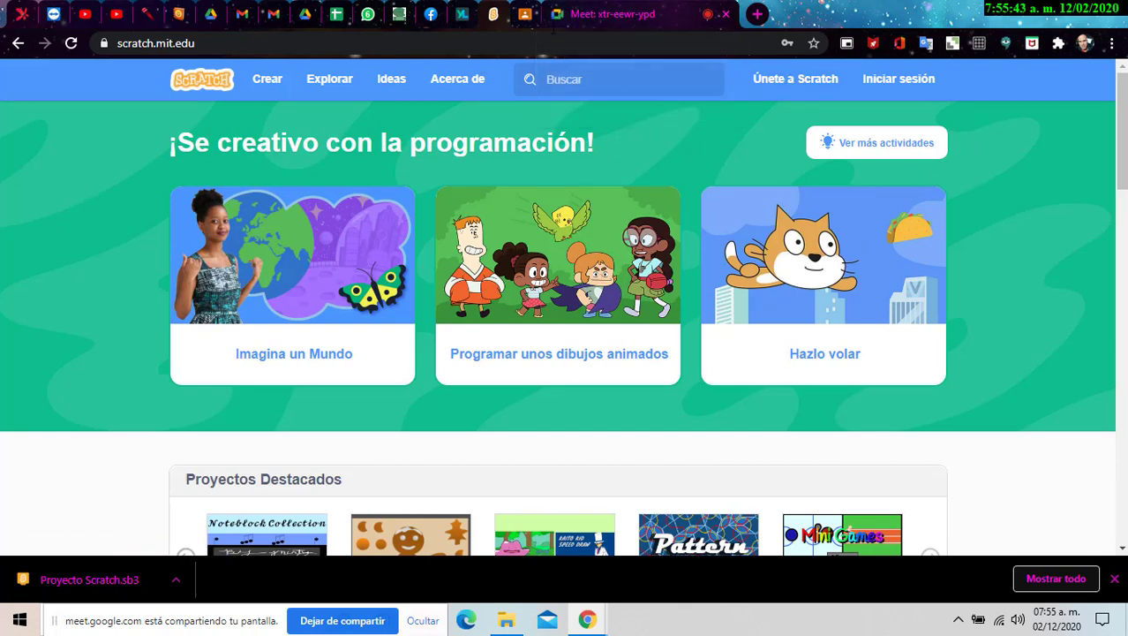
left_click(523, 13)
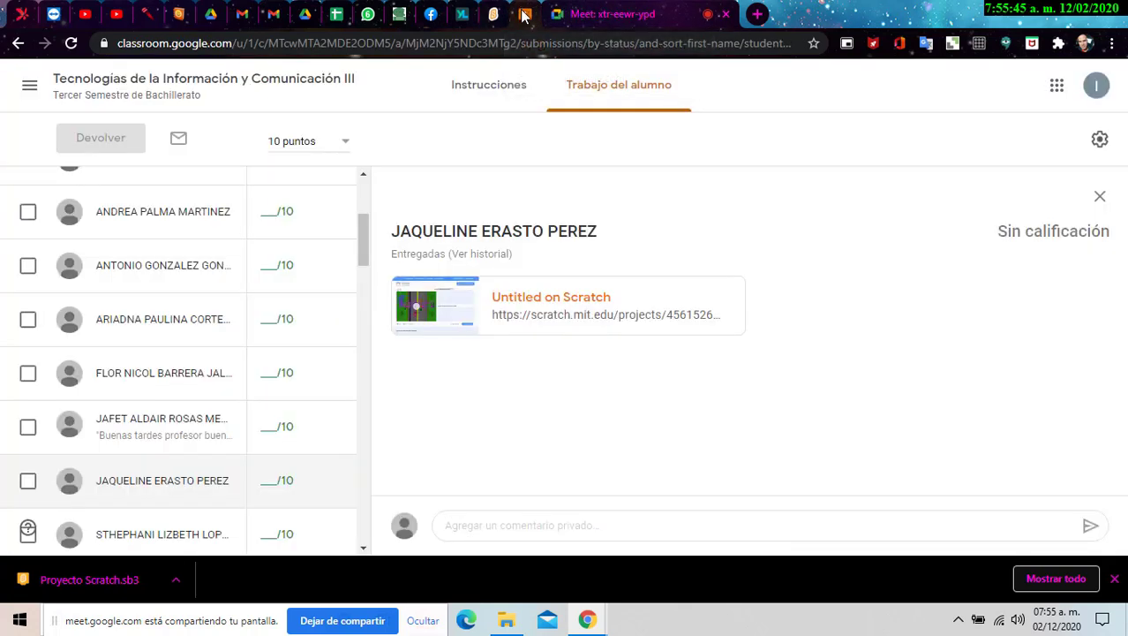
- Go to the class's Trabajo en clase list and scroll down to the Semana 7 Correspondencia Múltiple topic
left_click(84, 82)
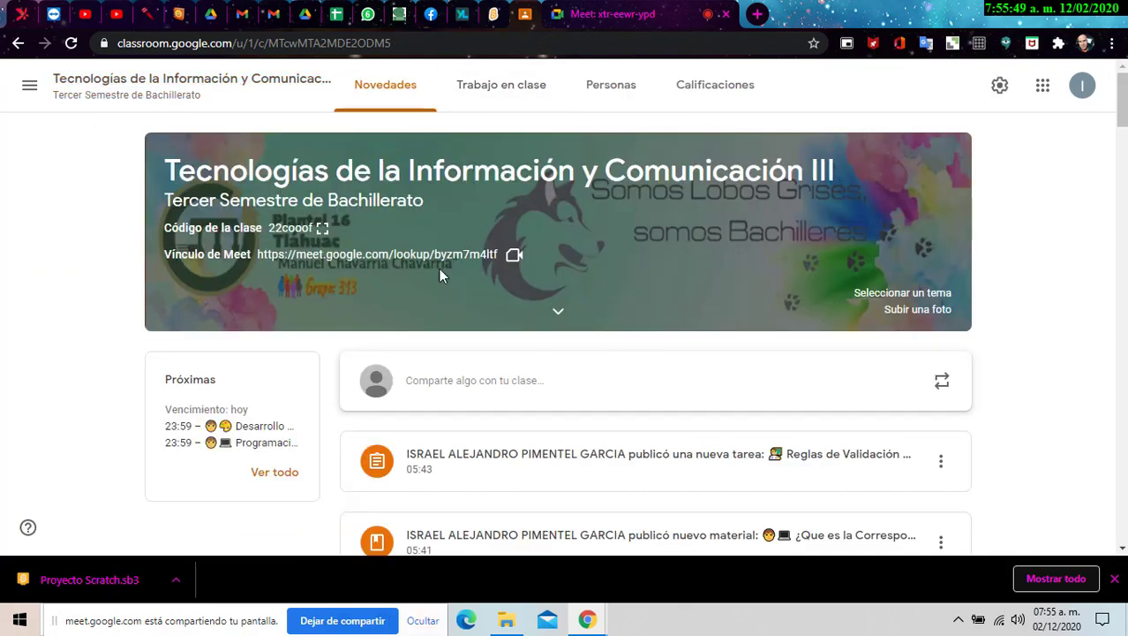
left_click(500, 87)
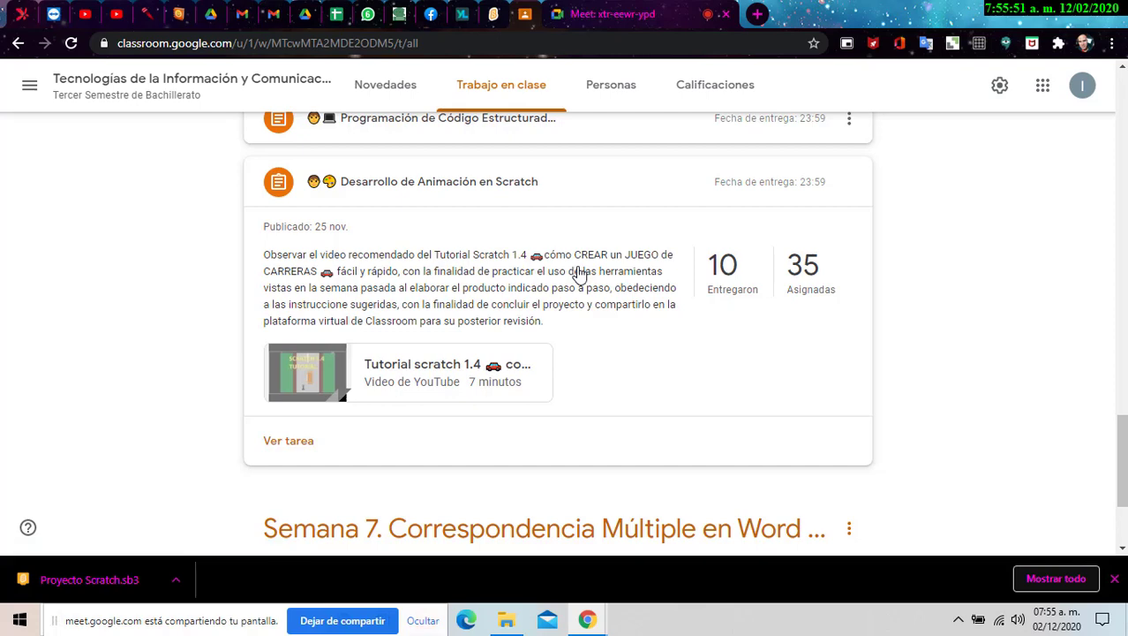
scroll(578, 274, "down", 2)
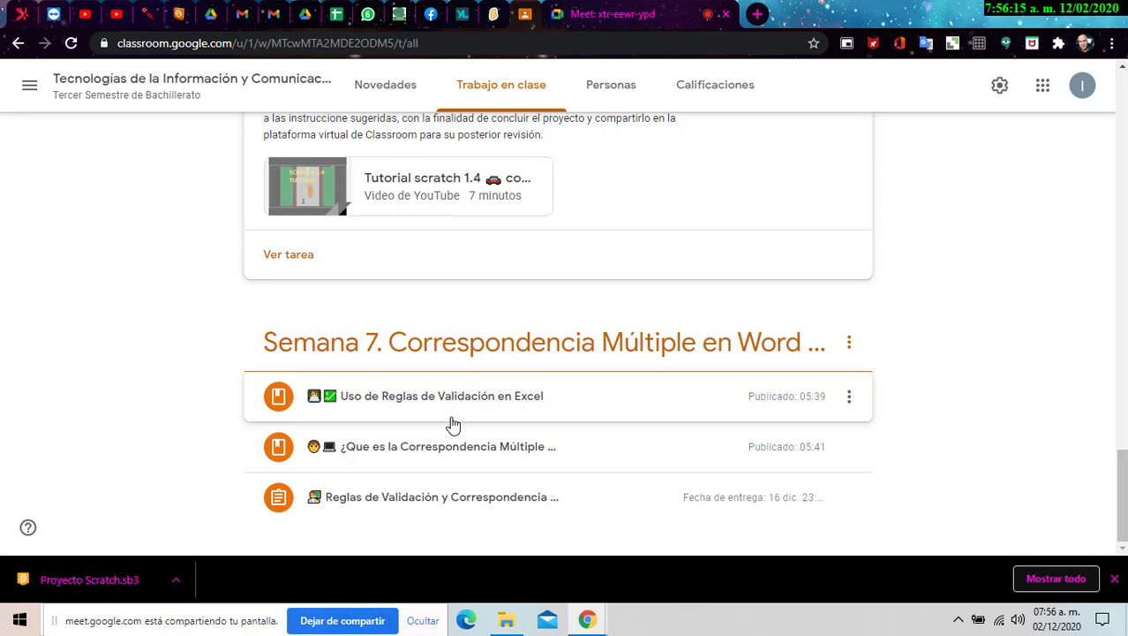
- Expand 'Reglas de Validación y Correspondencia' (due 16 dic.) and check today's date on the calendar
left_click(429, 497)
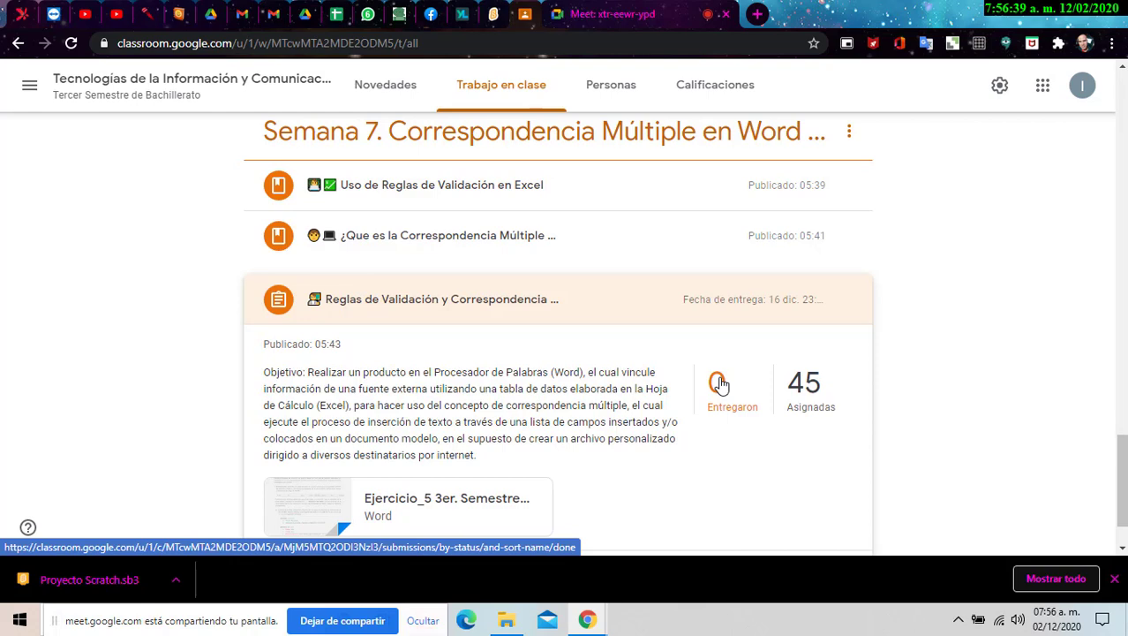
left_click(1050, 623)
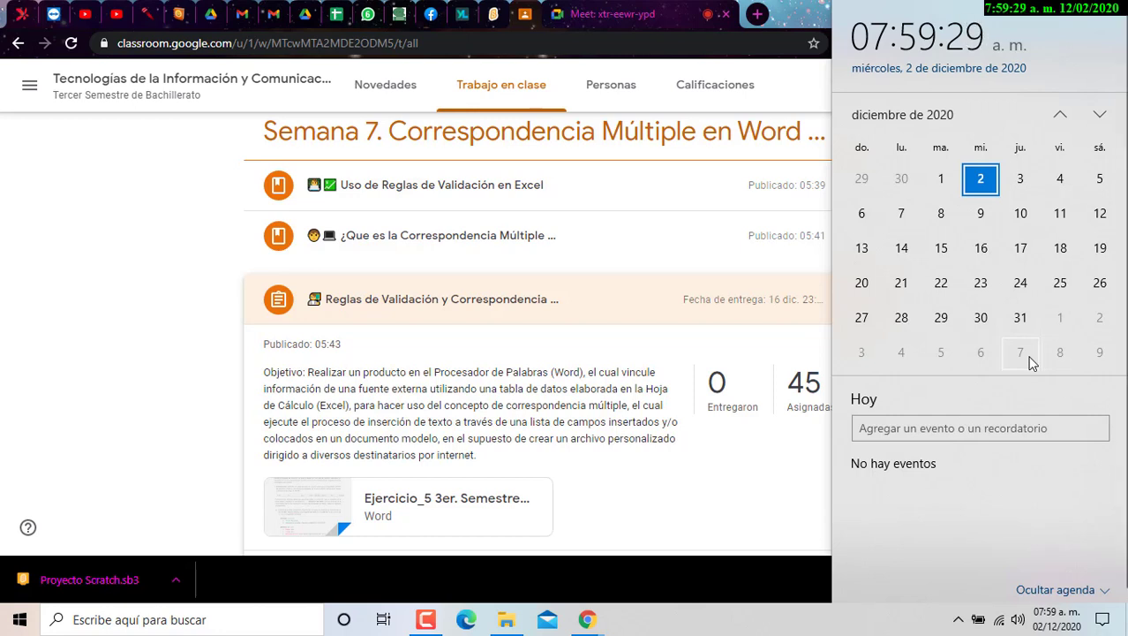
- Search 'calendario escolar bachilleres 2020' in a new tab and open the gob.mx Colegio de Bachilleres result
left_click(757, 13)
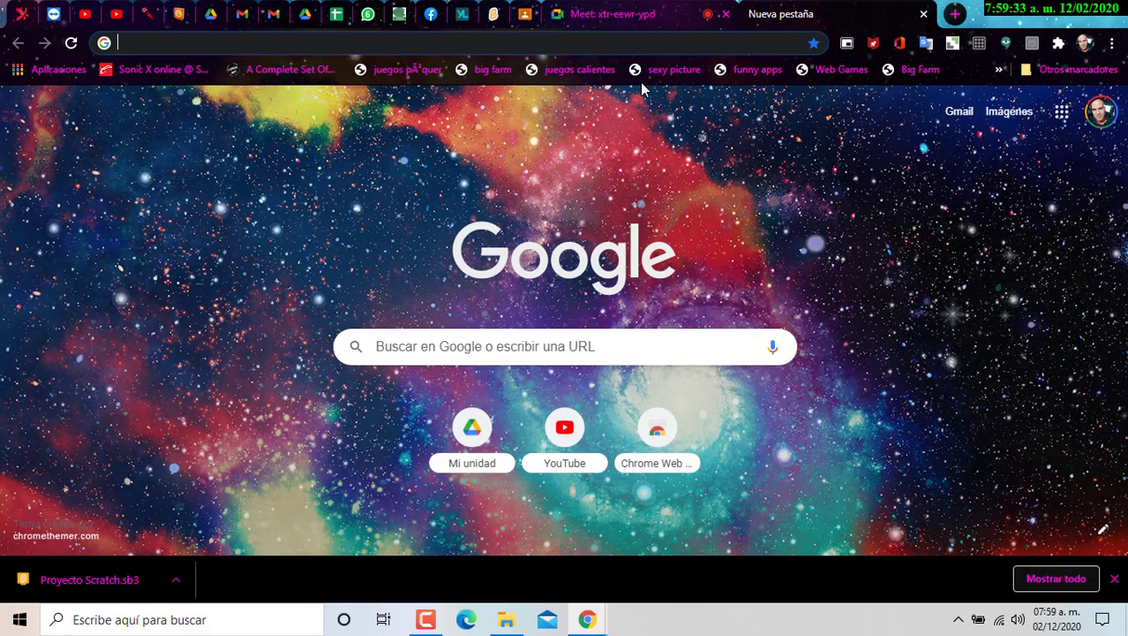
type("calendario escolar bachilleres 2020")
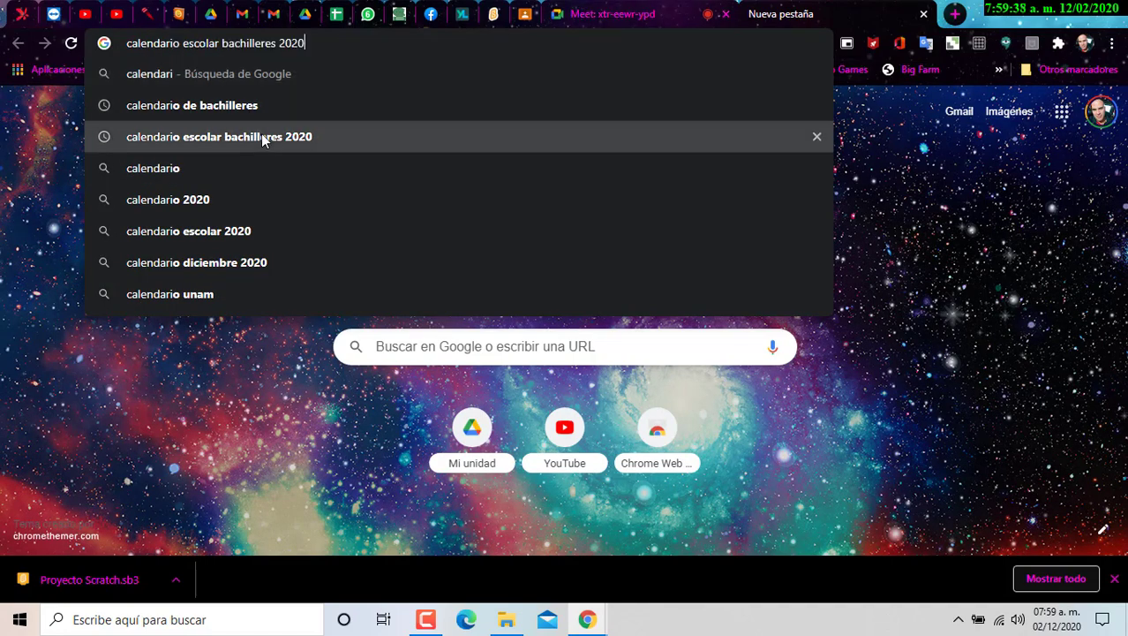
left_click(256, 137)
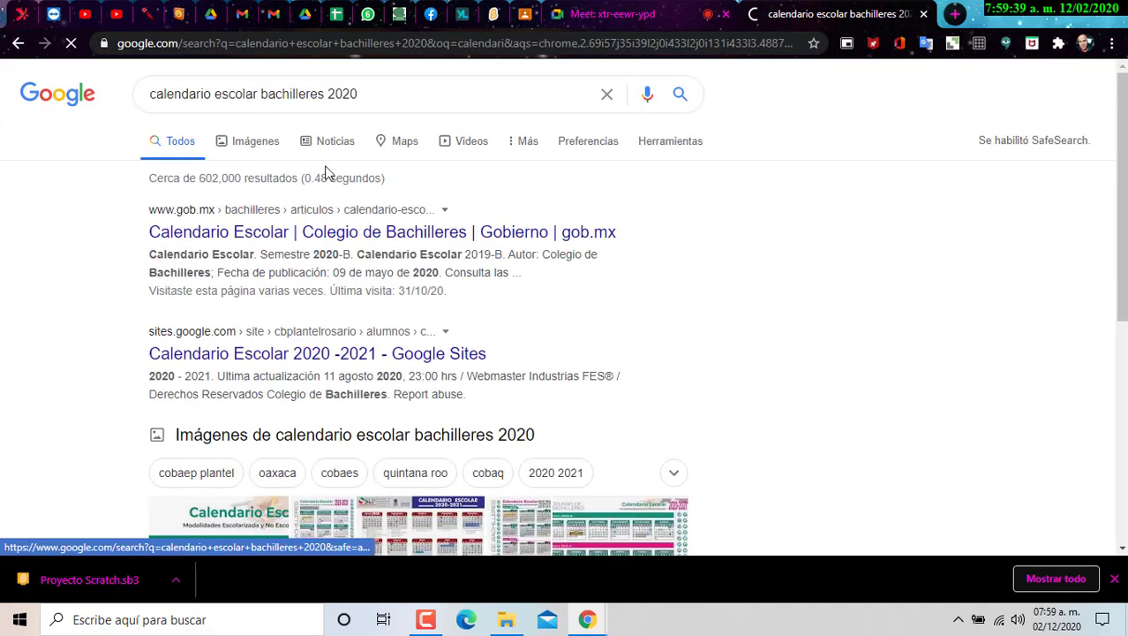
left_click(350, 233)
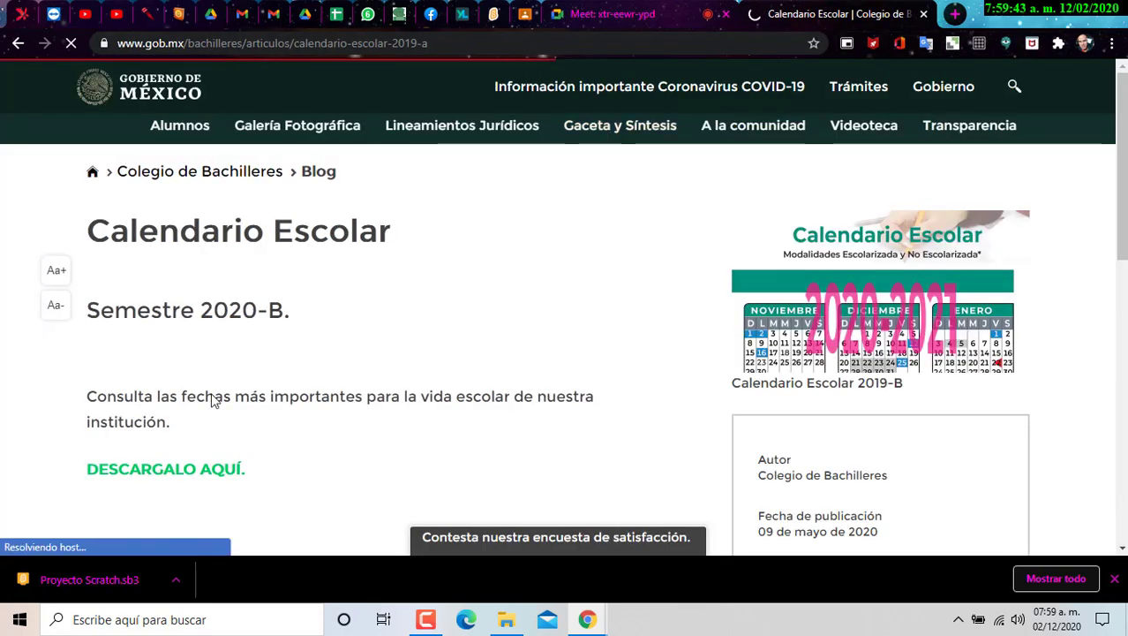
- Open the DESCARGALO AQUÍ link to view the 2020-2021 calendar PDF
left_click(188, 471)
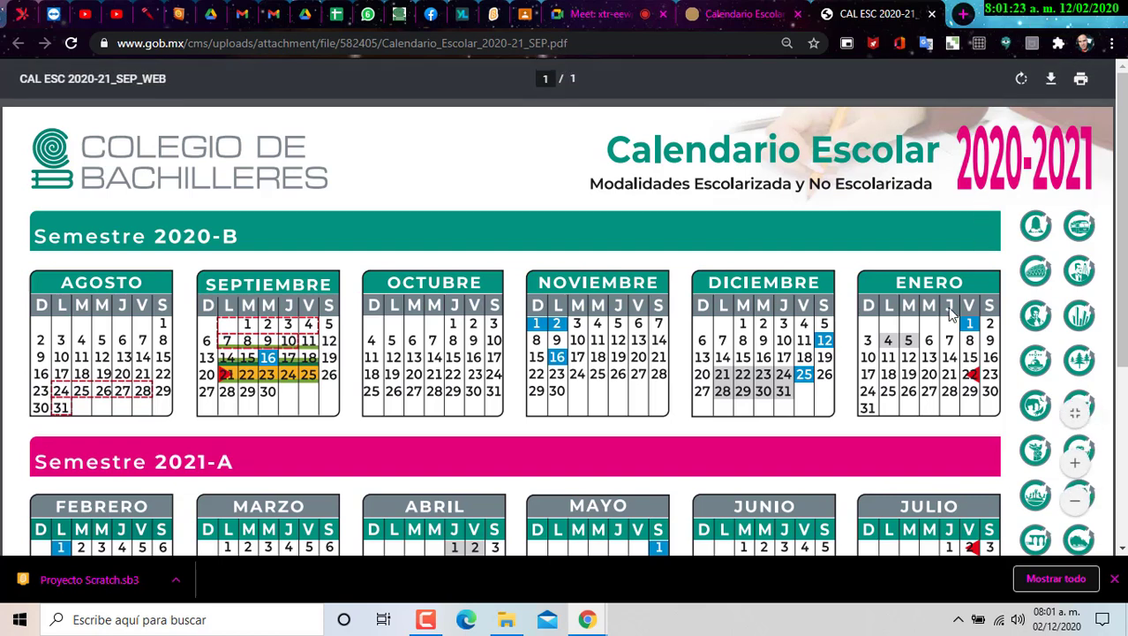
- In Classwork, expand 'Uso de Reglas de Validación en Excel' and open its excelpasoapaso.com link
left_click(599, 13)
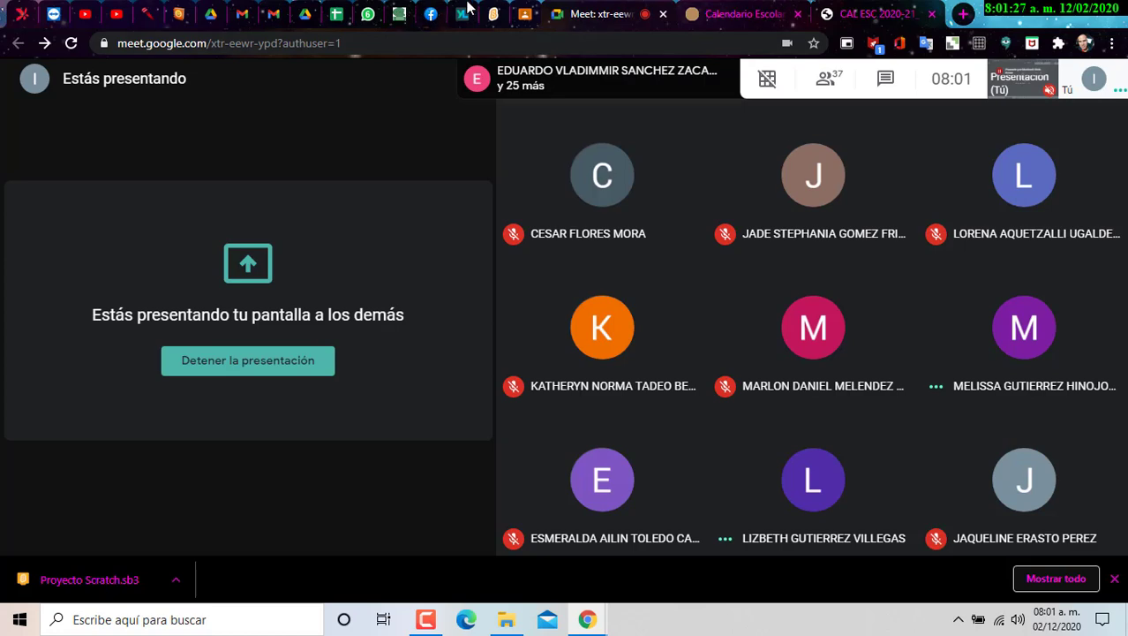
left_click(527, 15)
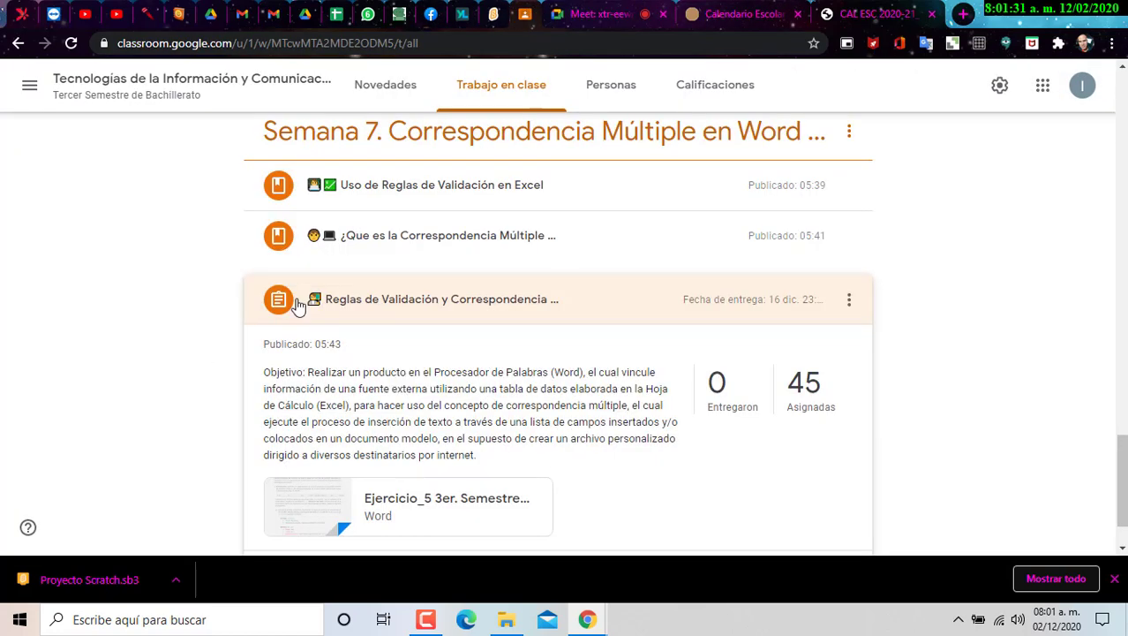
left_click(356, 196)
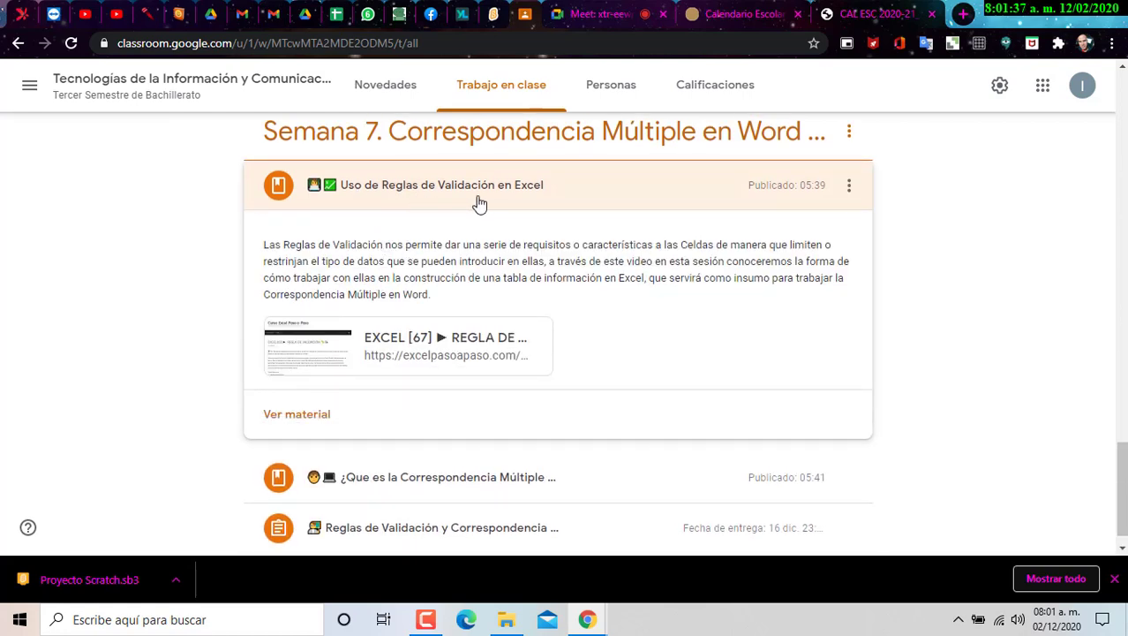
left_click(403, 493)
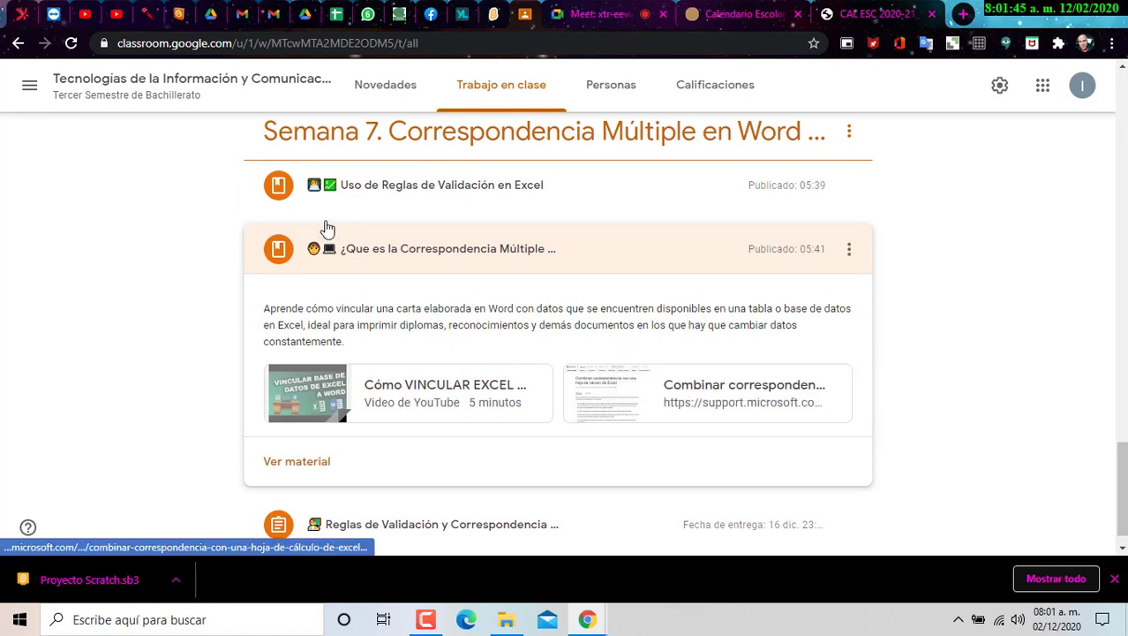
left_click(293, 205)
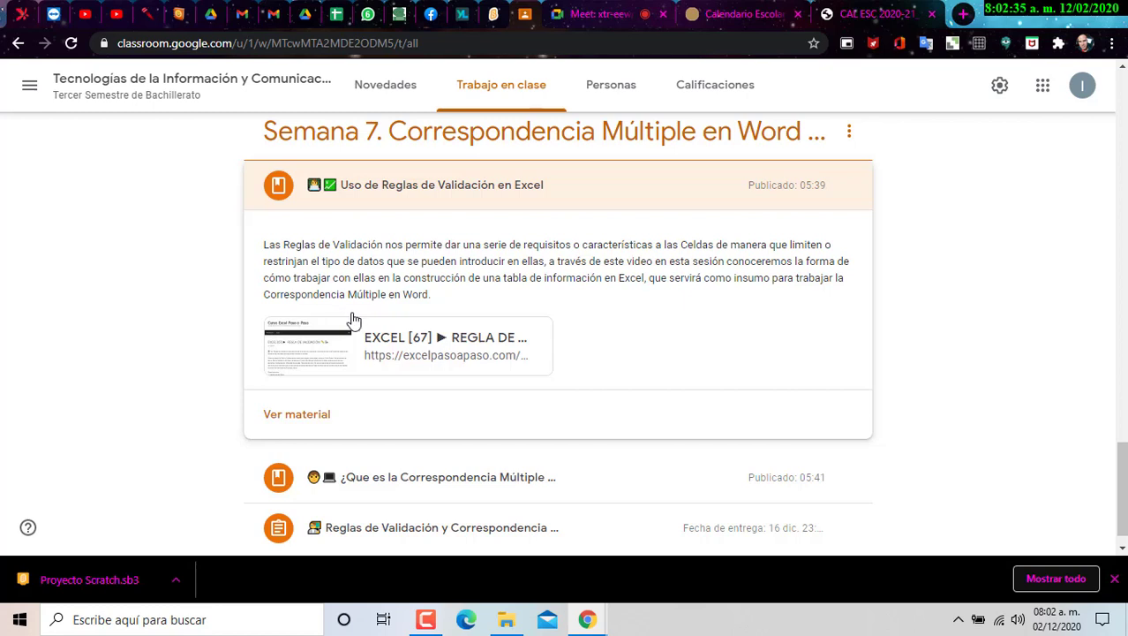
left_click(382, 356)
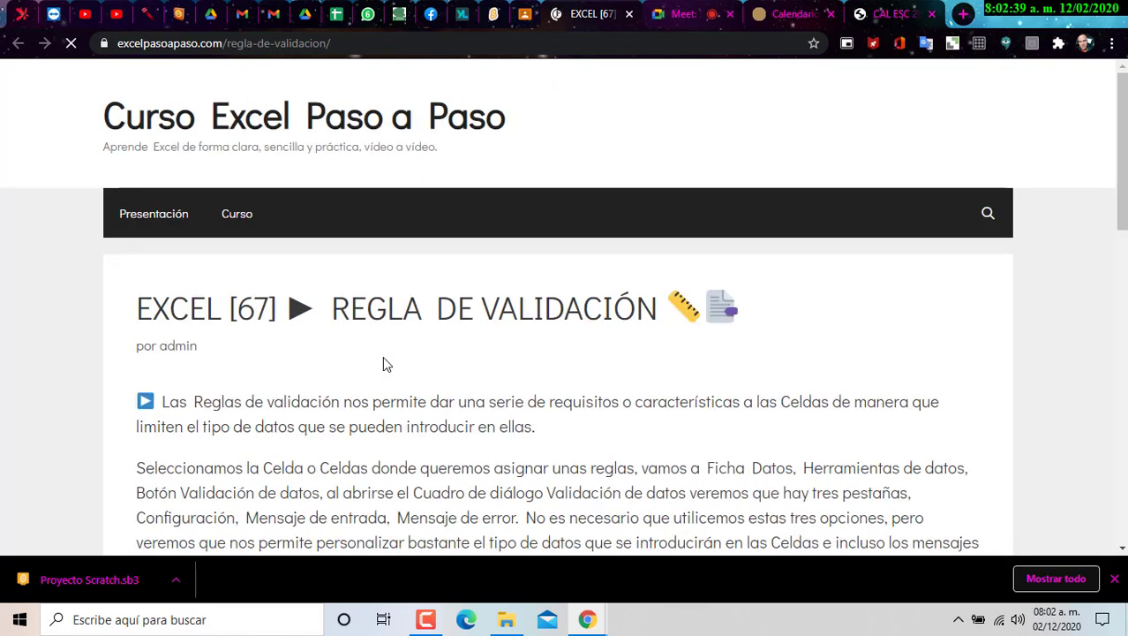
- Scroll the EXCEL [67] lesson down to its video, then back up and highlight the intro and topic list
scroll(419, 336, "down", 8)
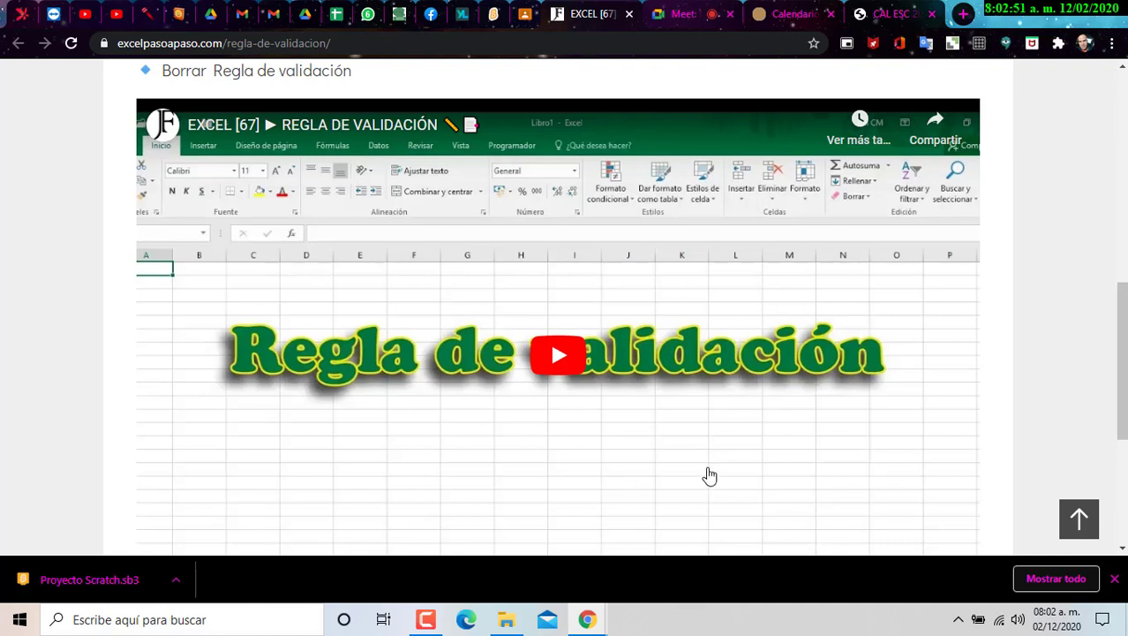
mouse_move(1061, 623)
scroll(609, 398, "up", 5)
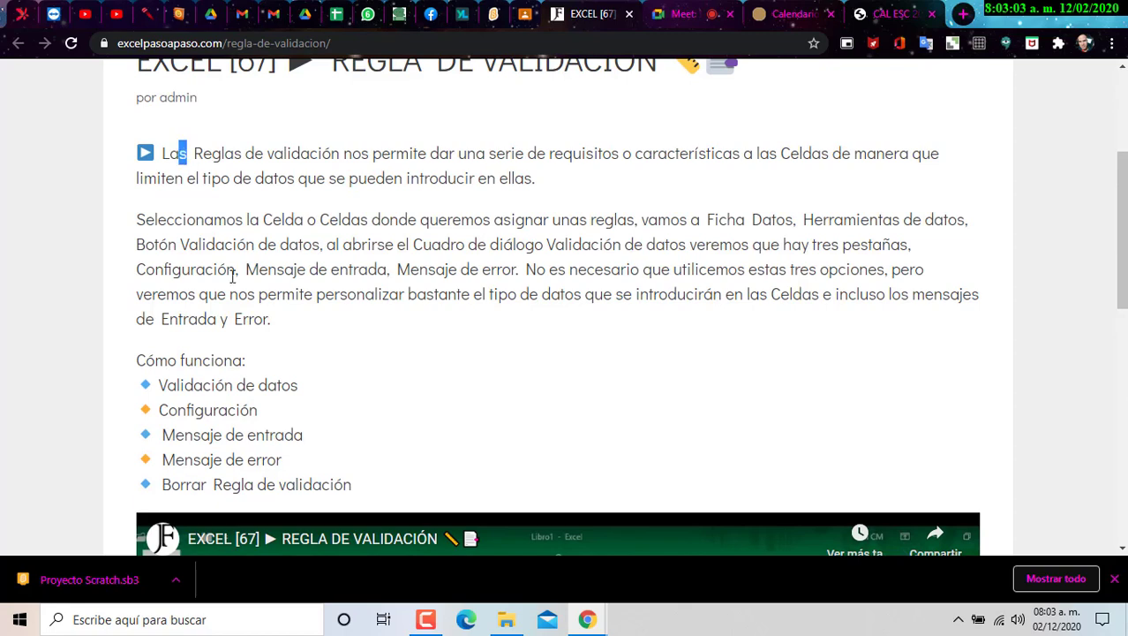
left_click_drag(183, 152, 397, 499)
- Deselect the lesson text and open the diciembre 2020 calendar from the taskbar clock
left_click(397, 293)
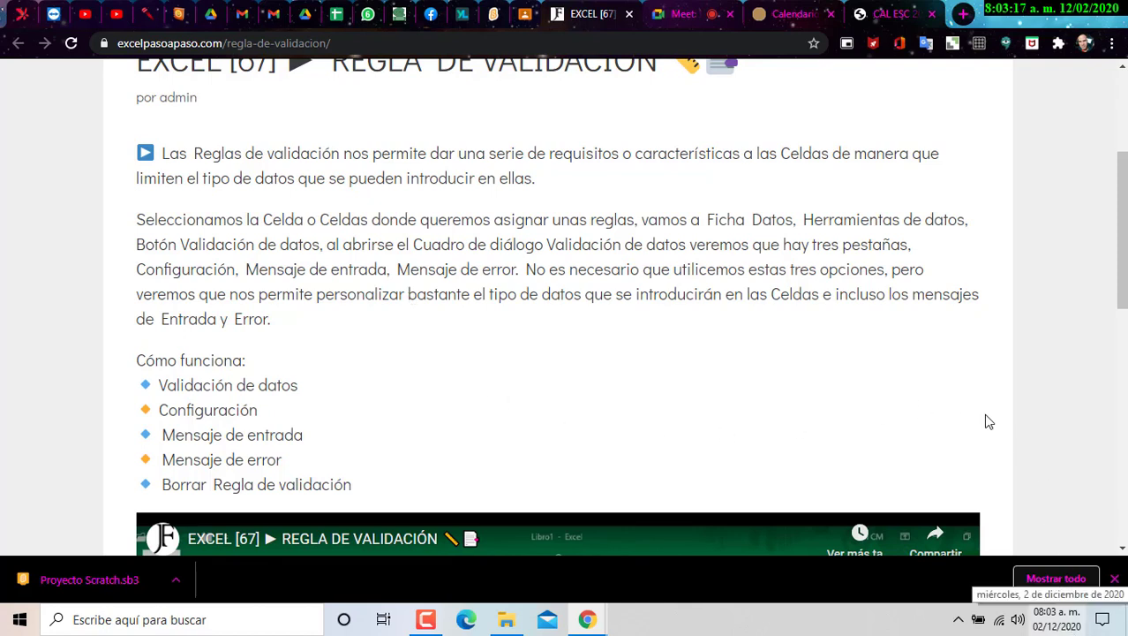
left_click(1064, 622)
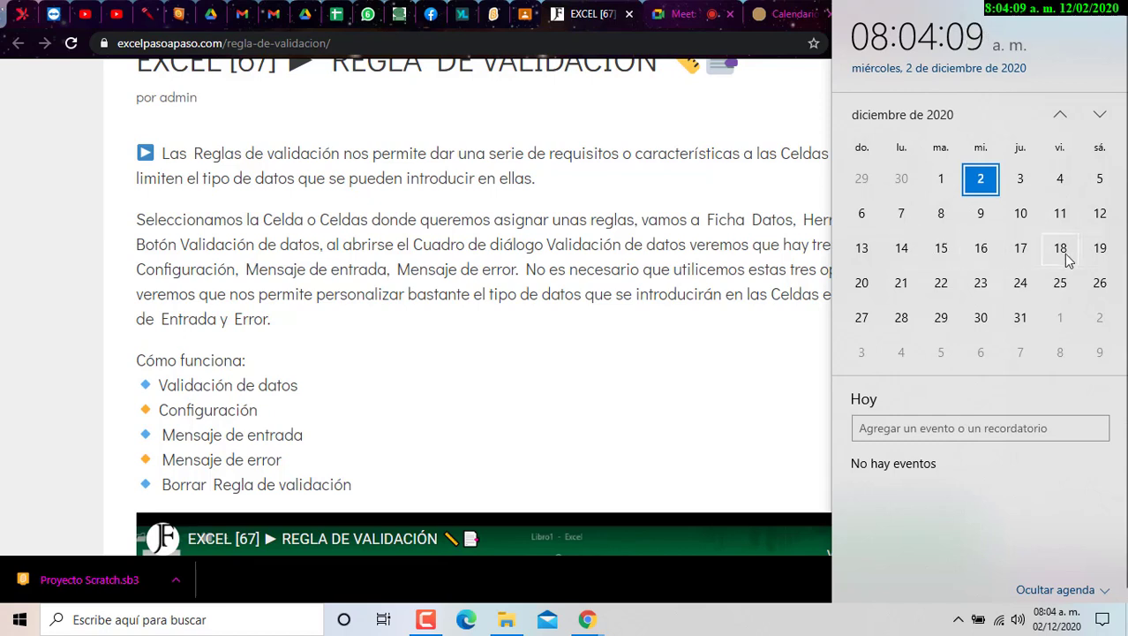
- Close the calendar and launch Excel through the Windows taskbar search
left_click(713, 253)
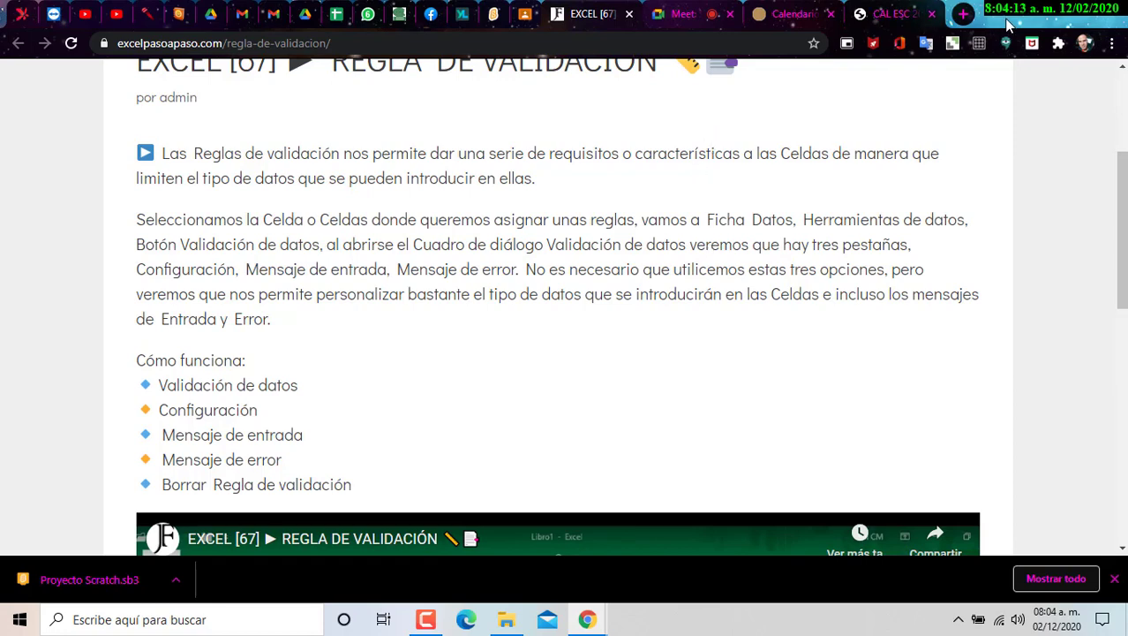
left_click(242, 618)
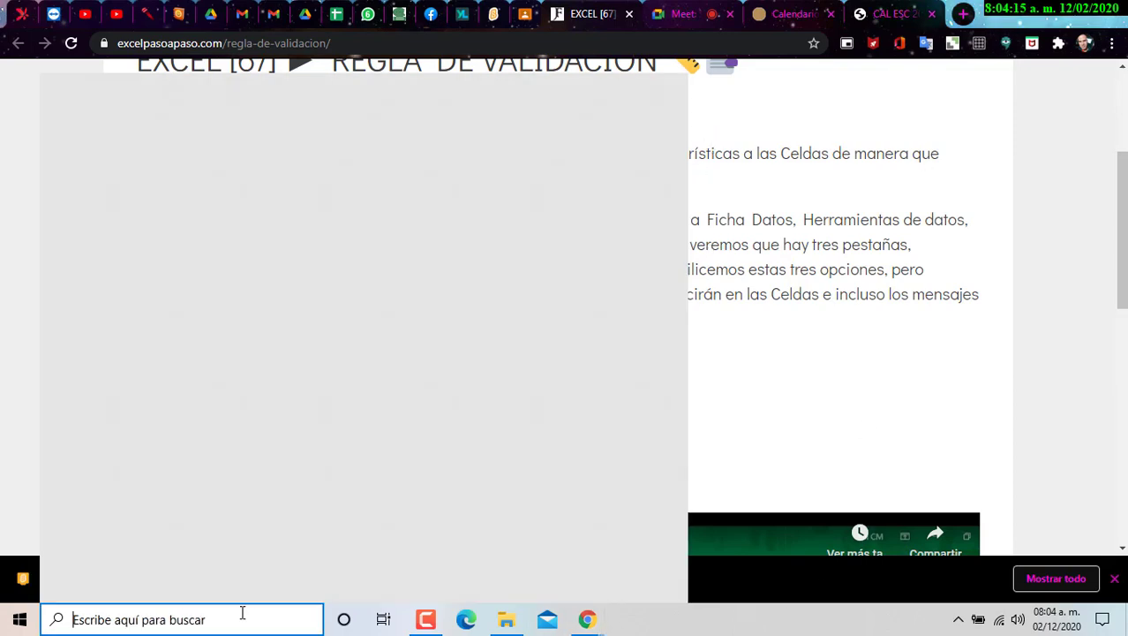
type("excel")
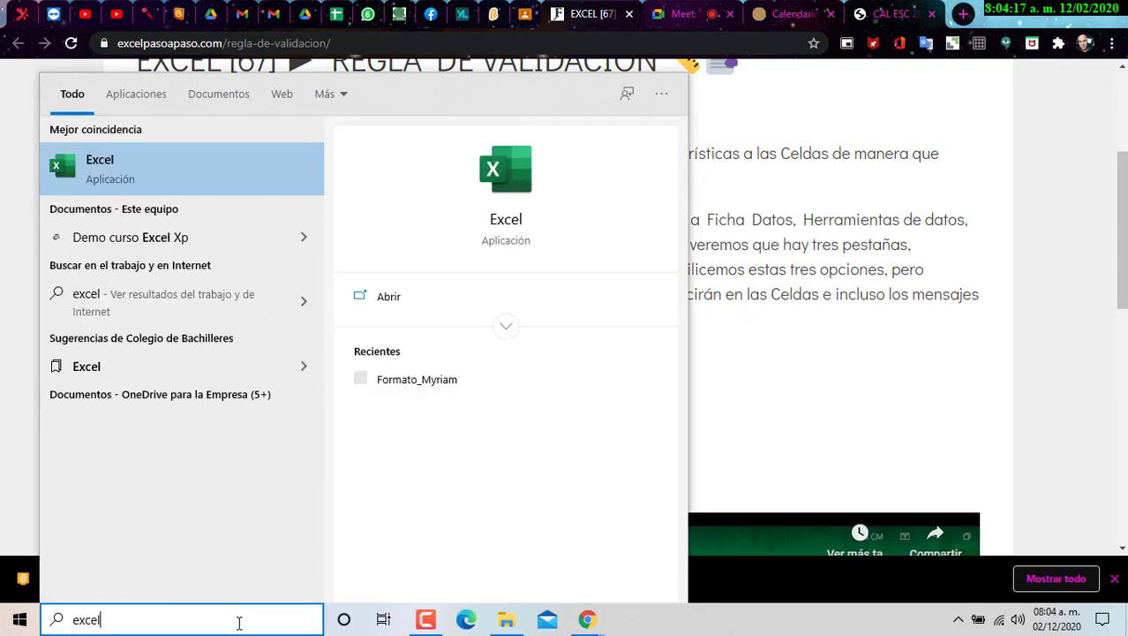
key("Return")
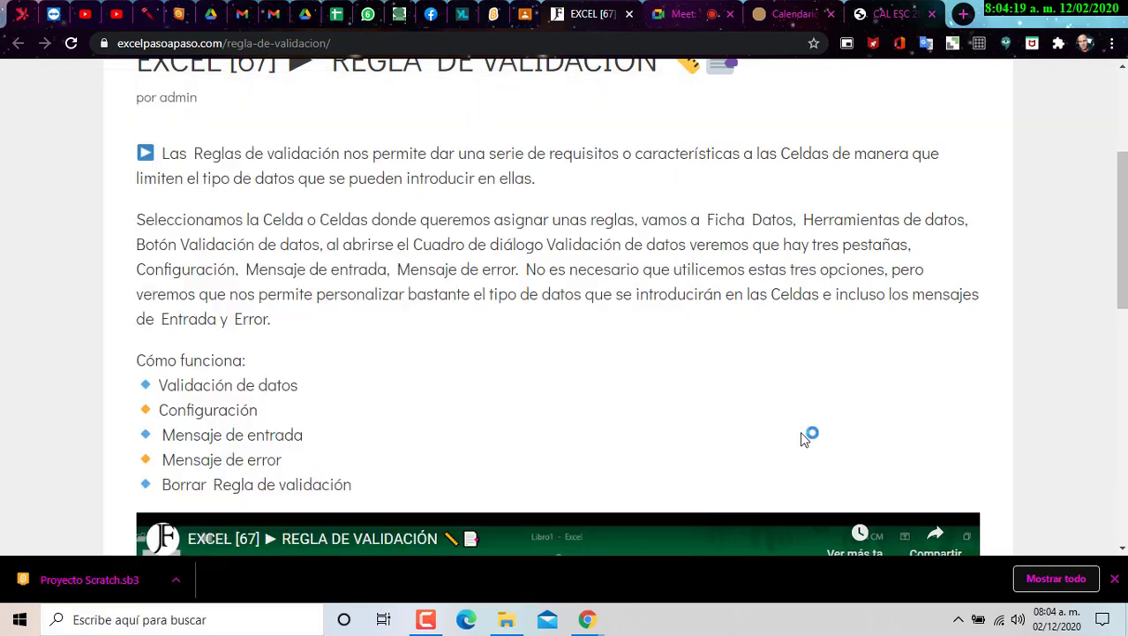
- Close the validation-rule lesson tab and return to the Google Classroom materials
left_click(670, 16)
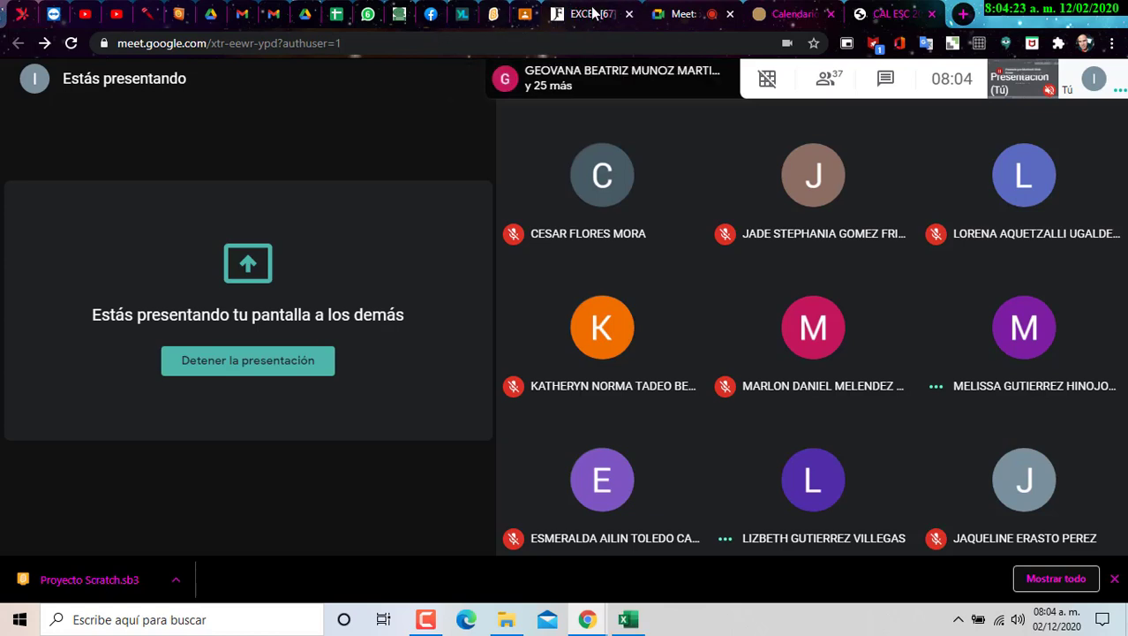
left_click(597, 15)
left_click(628, 14)
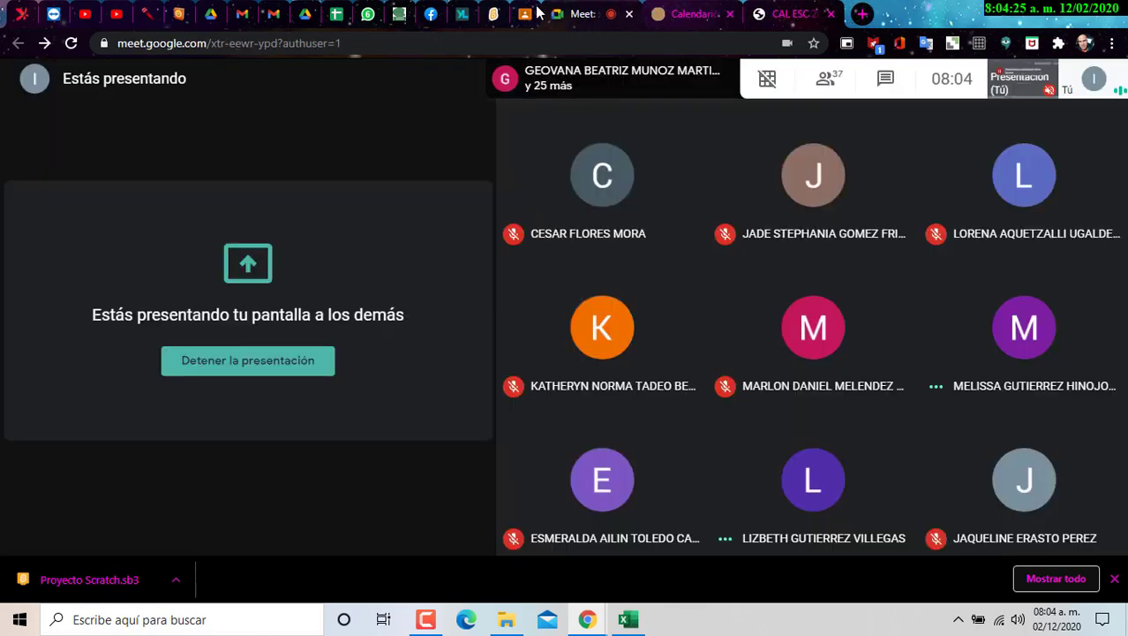
left_click(526, 14)
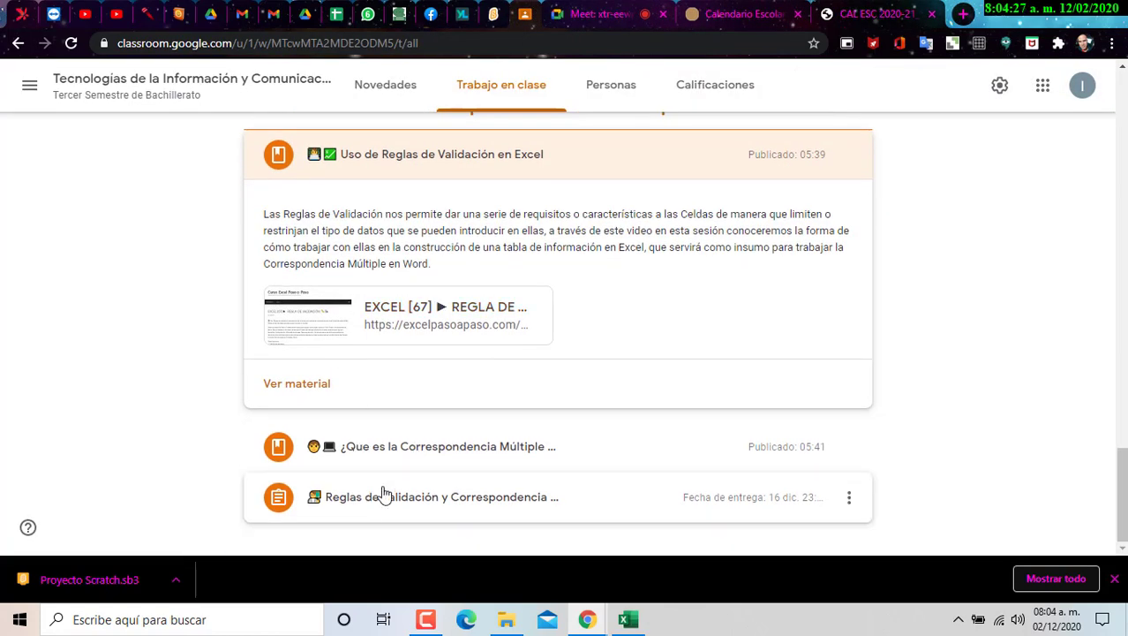
- Expand the 'Reglas de Validación y Correspondencia' assignment to show its objective and Ejercicio_5 attachment
left_click(383, 496)
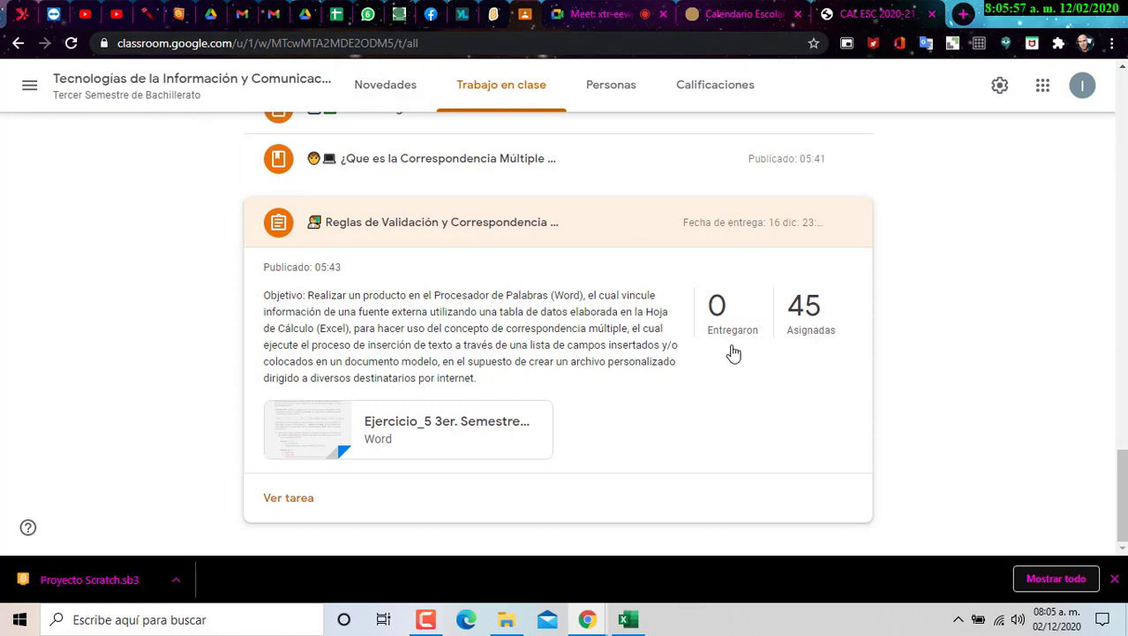
- Preview the Ejercicio_5 Word attachment enlarged and scroll through its instructions
left_click(502, 449)
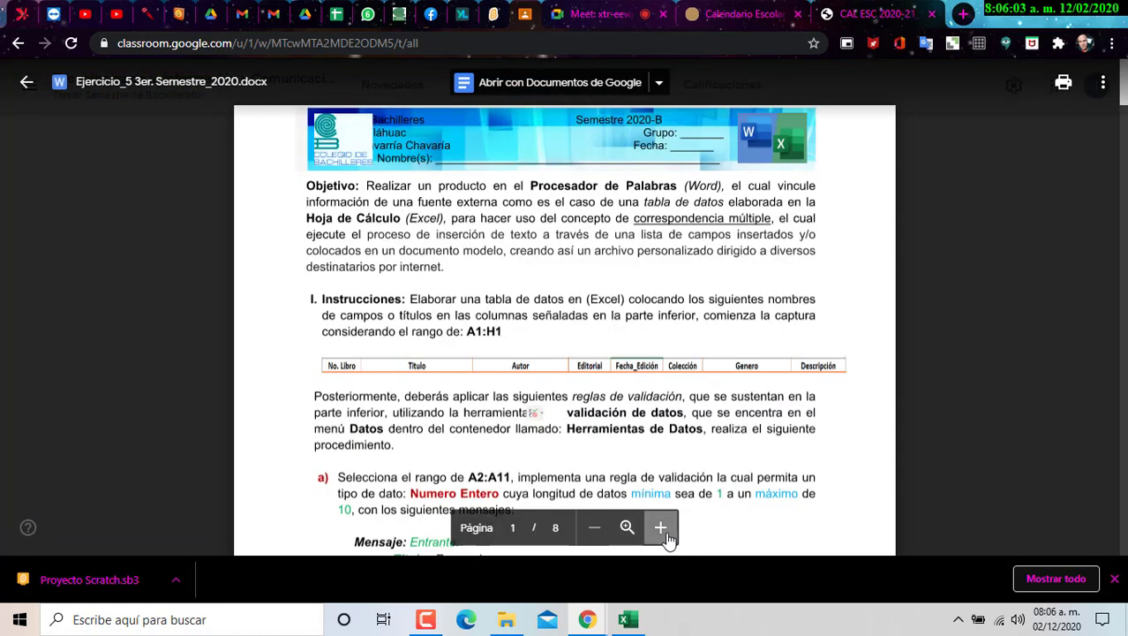
left_click(668, 535)
scroll(748, 228, "down", 1)
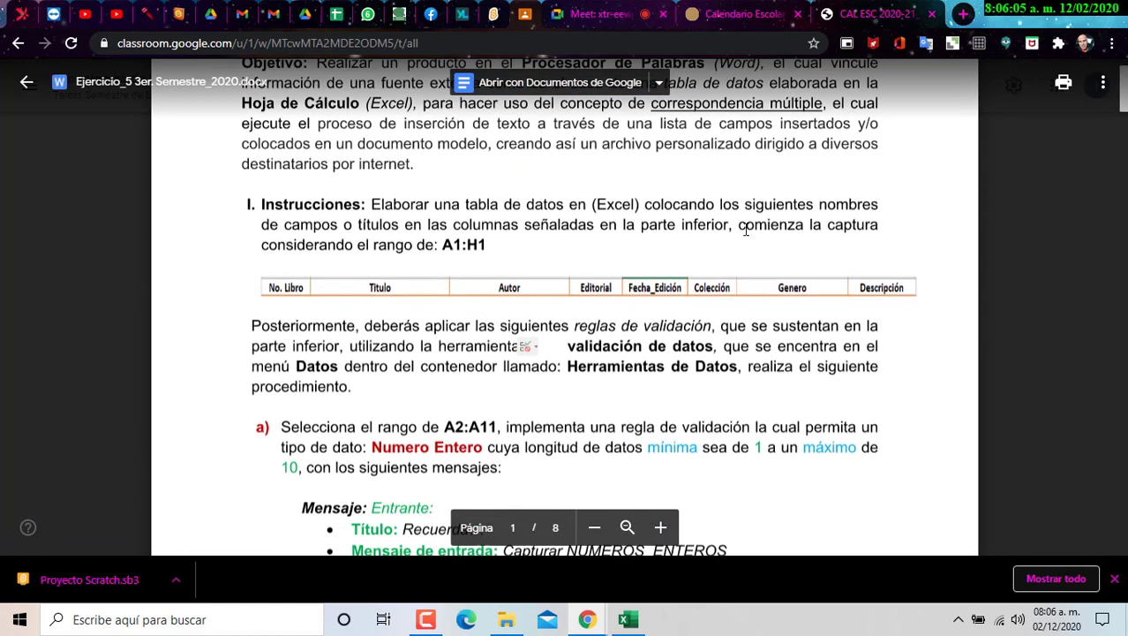
scroll(777, 302, "up", 1)
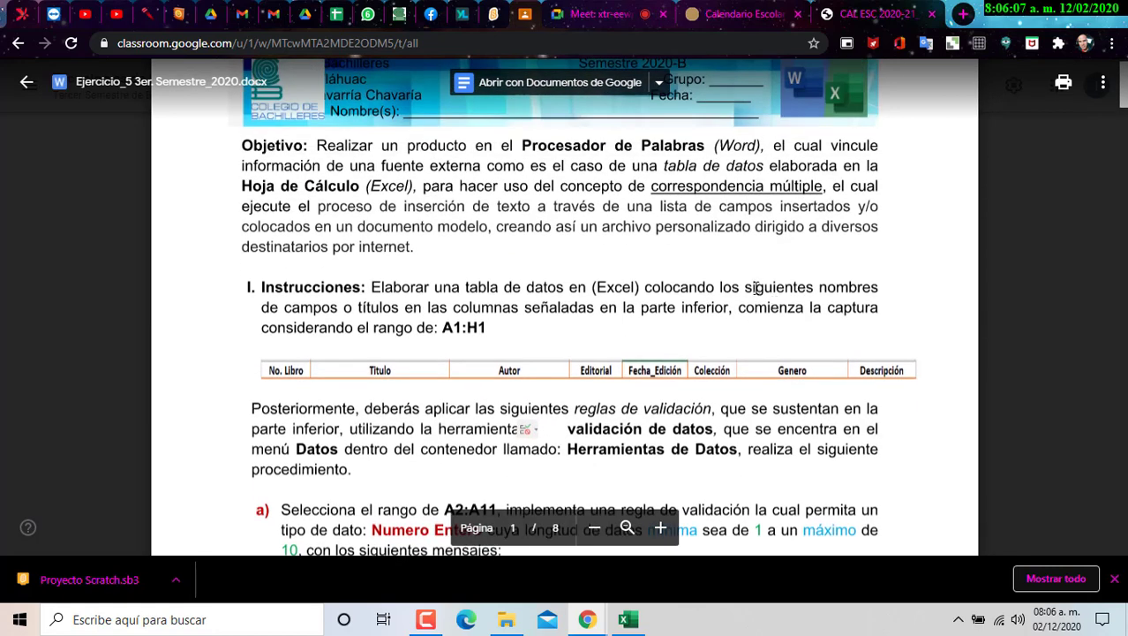
scroll(756, 288, "down", 2)
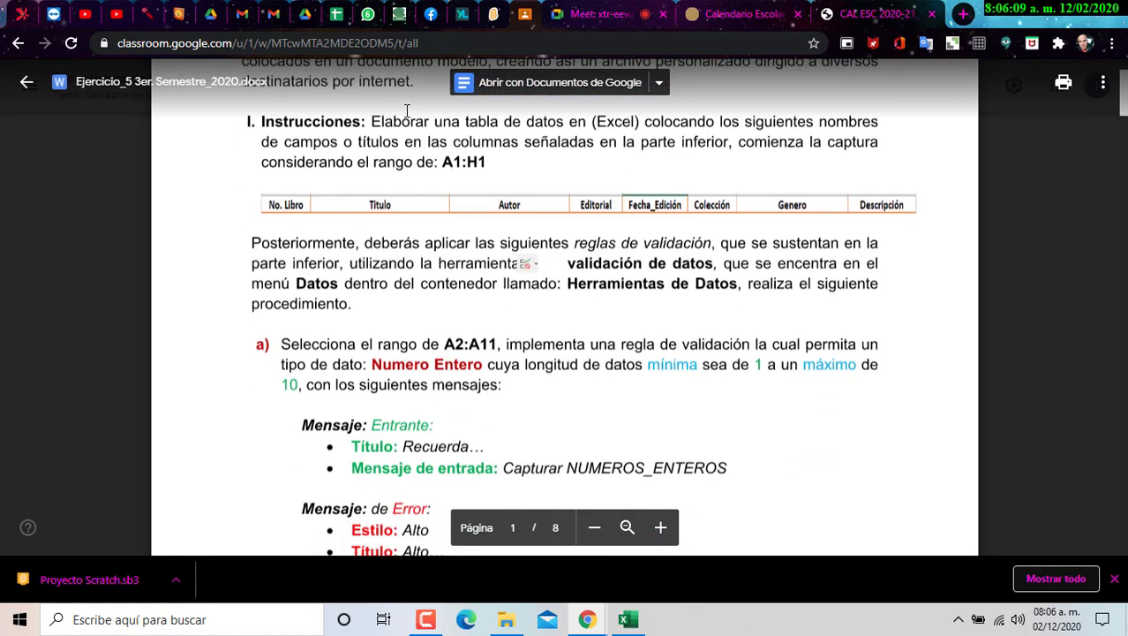
- Highlight the instructions about building a data table with field titles, then switch to Excel
left_click_drag(371, 121, 623, 122)
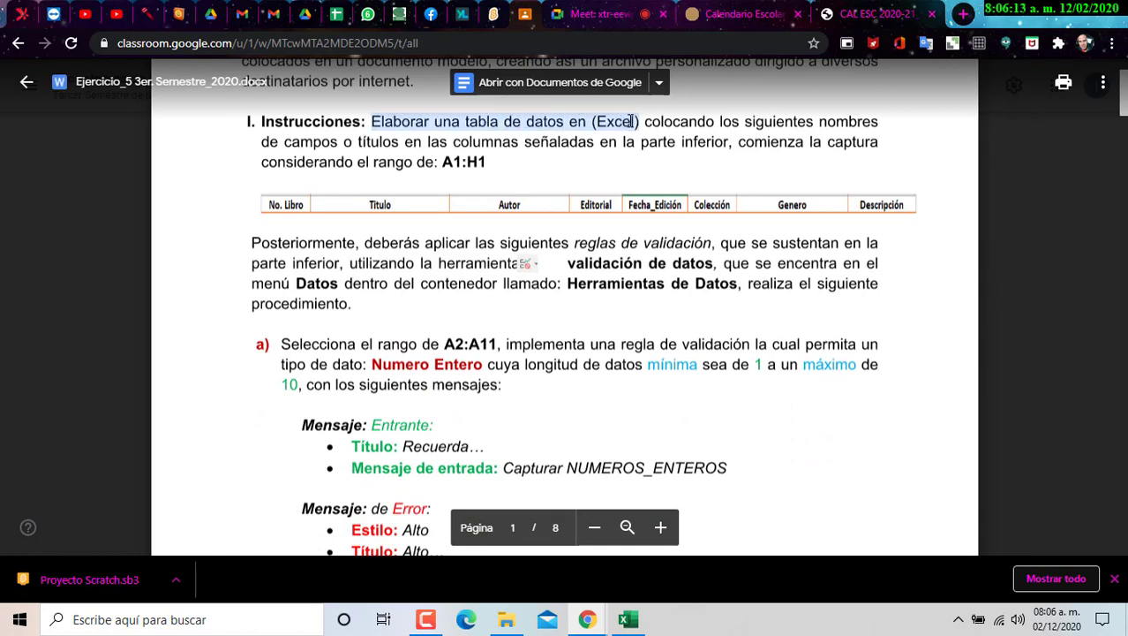
double_click(296, 142)
left_click_drag(302, 143, 572, 142)
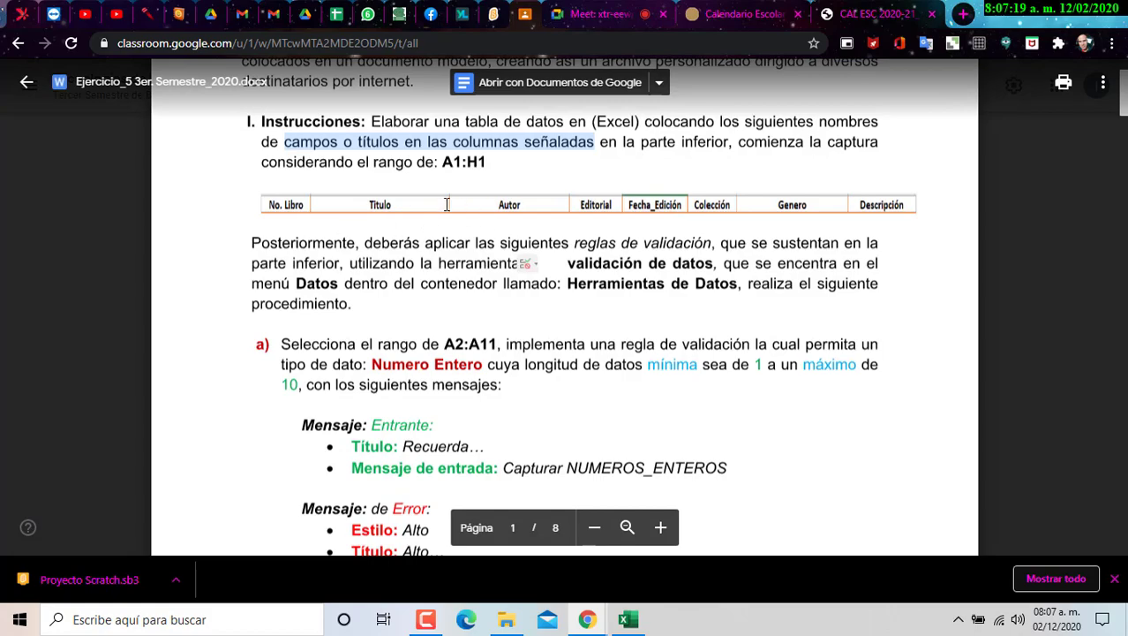
left_click(628, 619)
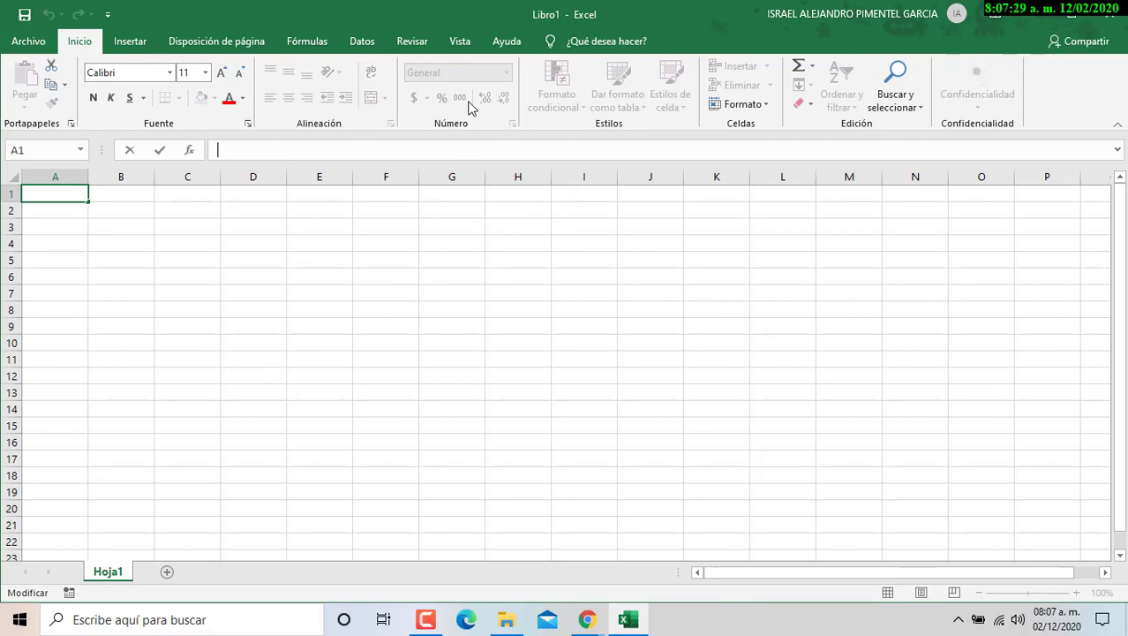
- Snap Excel to the right half and the Chrome instructions preview to the left half
left_click_drag(378, 16, 373, 86)
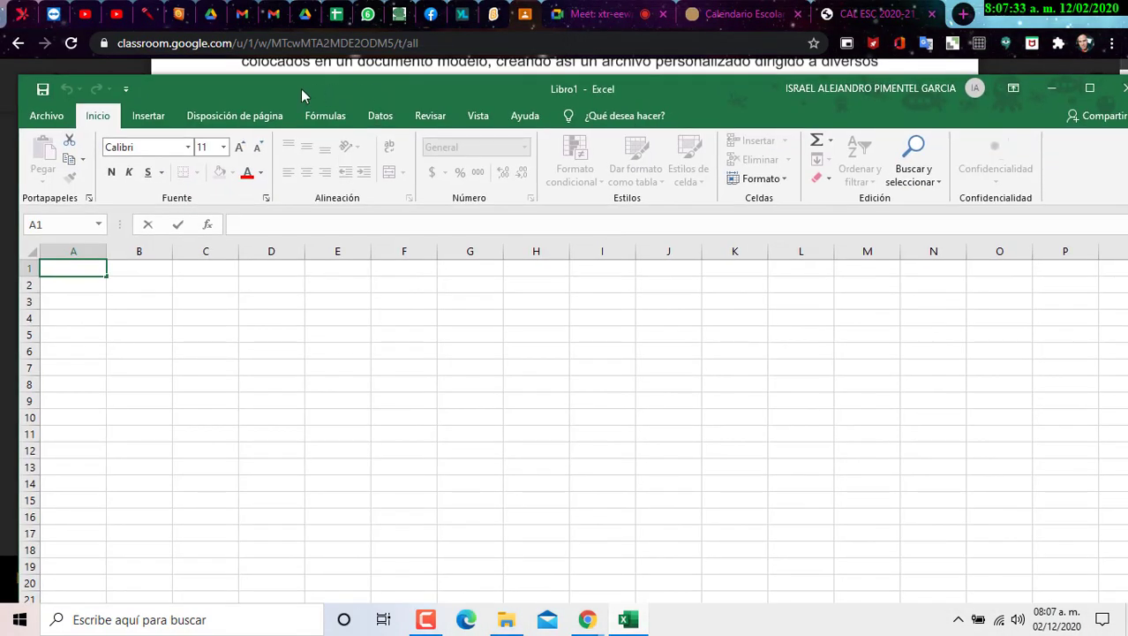
left_click_drag(301, 95, 1127, 174)
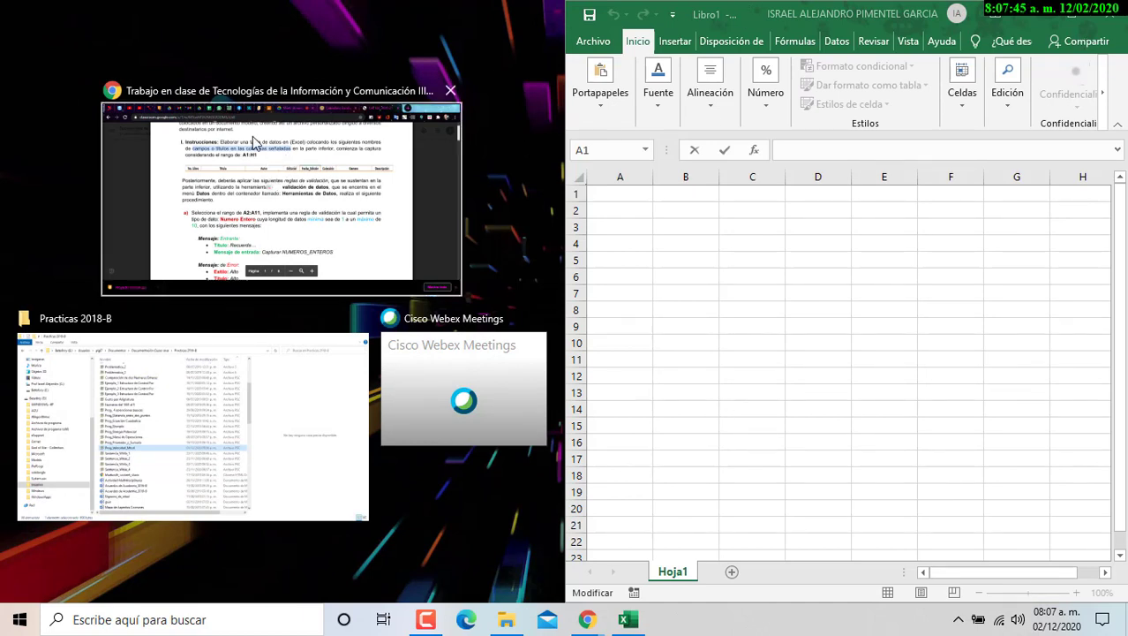
left_click(224, 196)
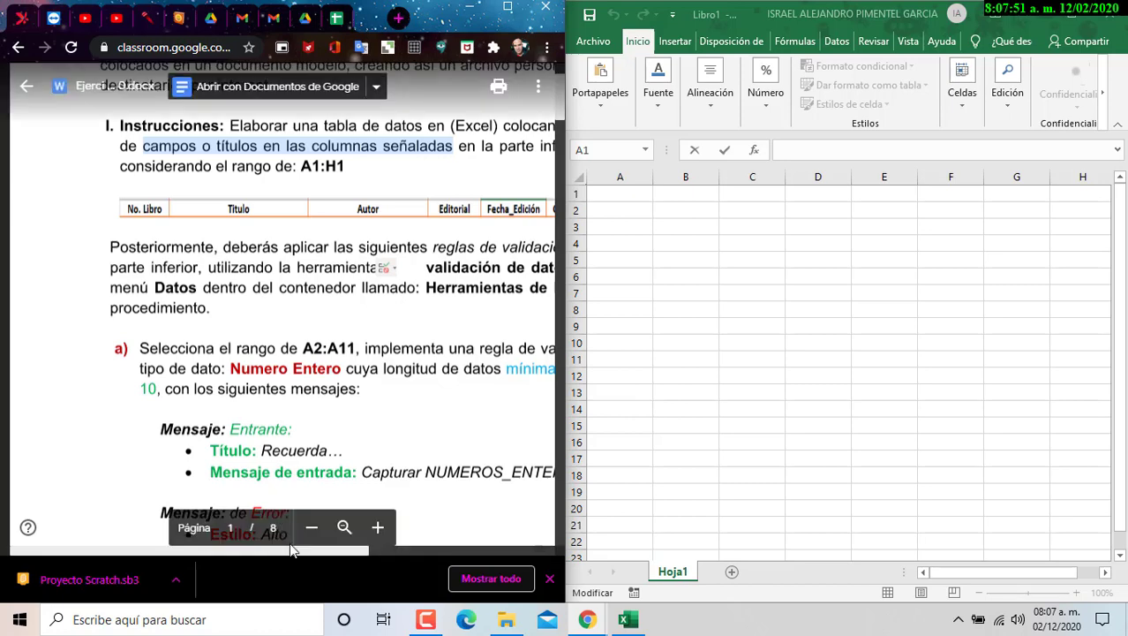
left_click_drag(291, 556, 345, 557)
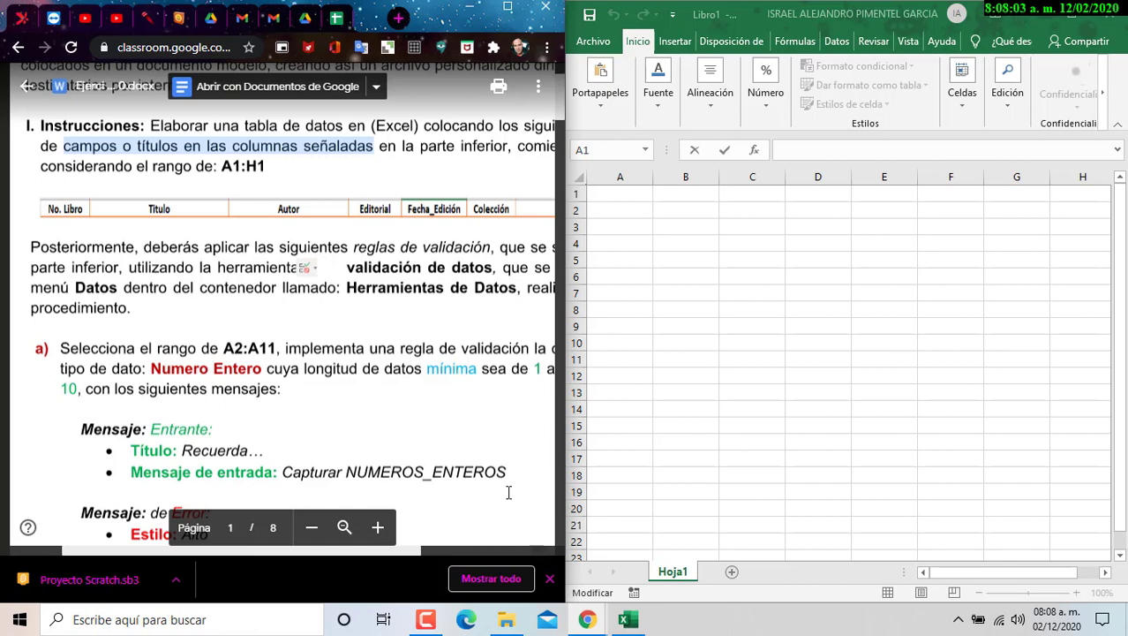
- Keep Chrome zoom at 100% after trying 90%, and zoom the document preview out one step
left_click(547, 48)
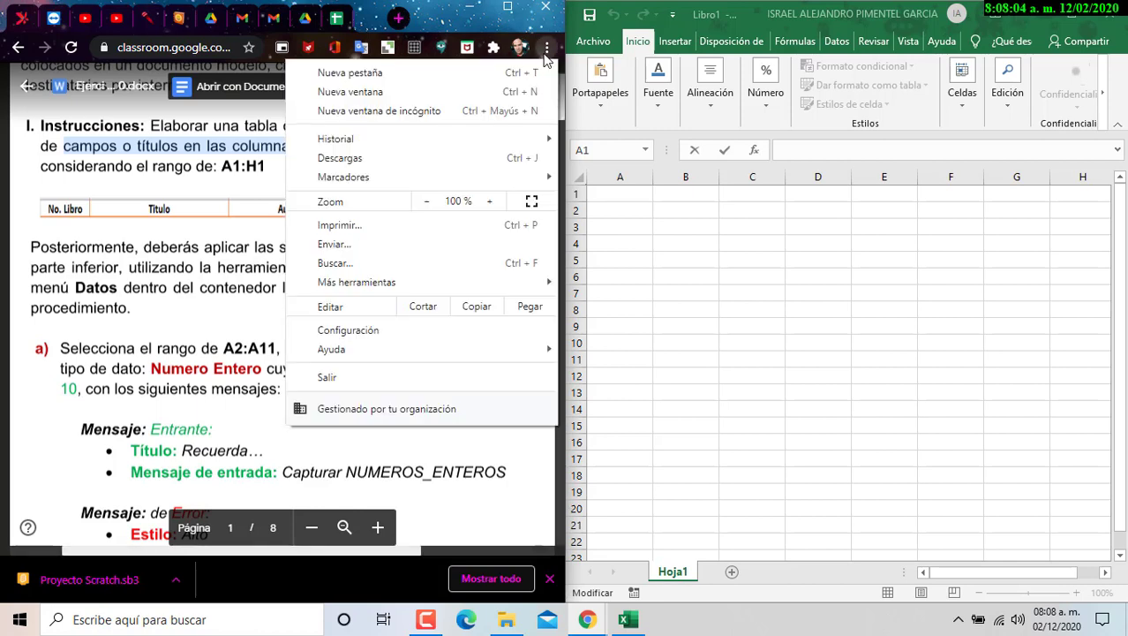
left_click(426, 201)
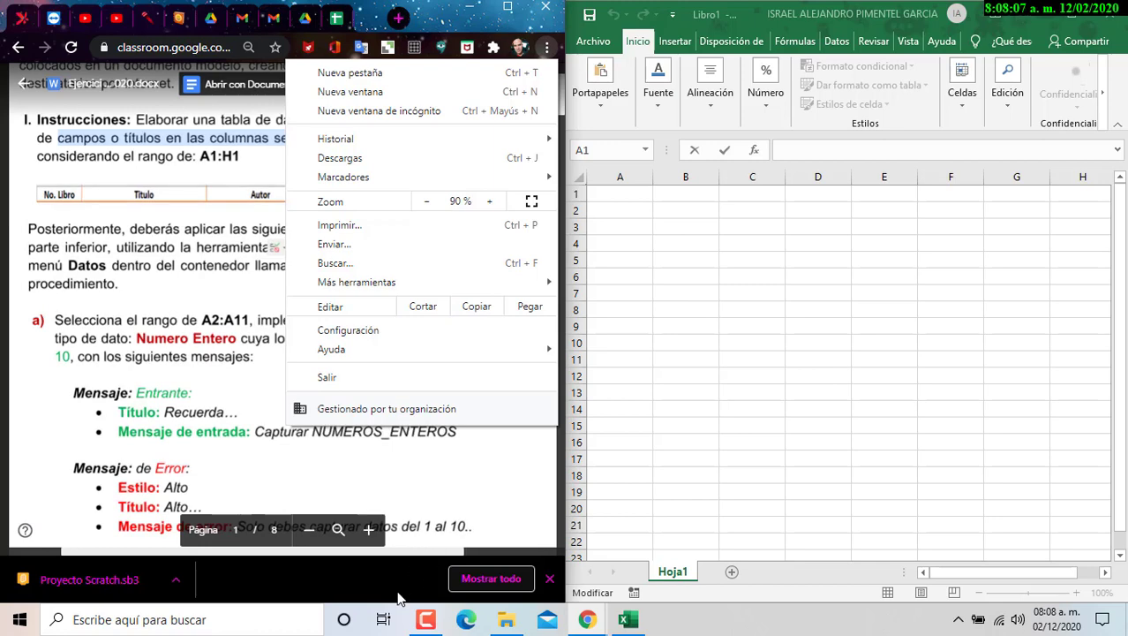
left_click(401, 598)
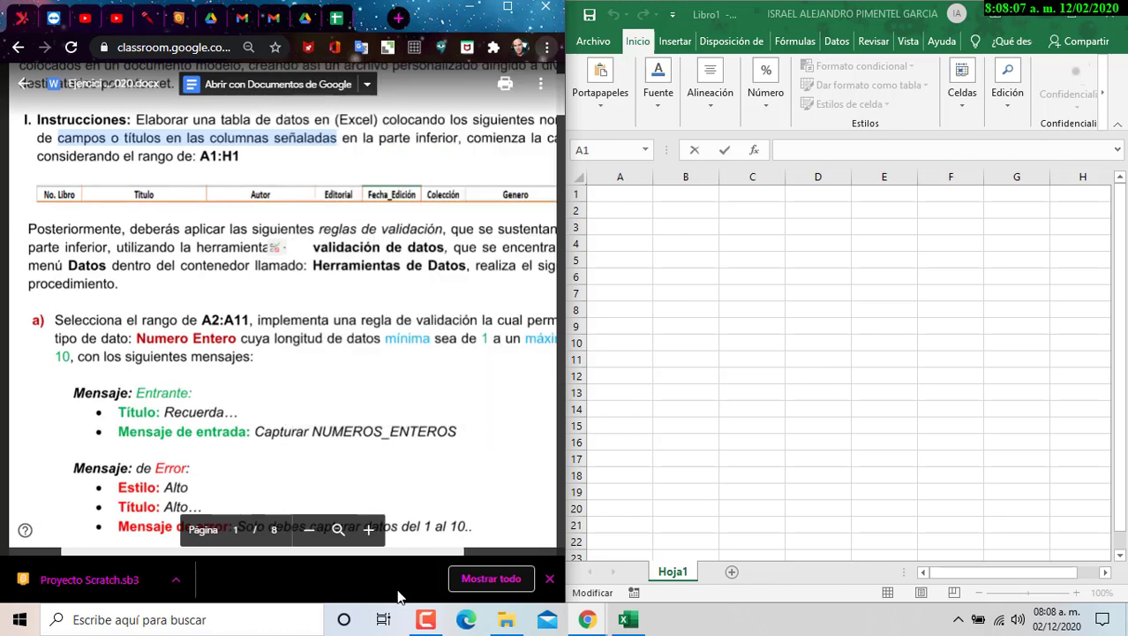
left_click(548, 48)
left_click(489, 201)
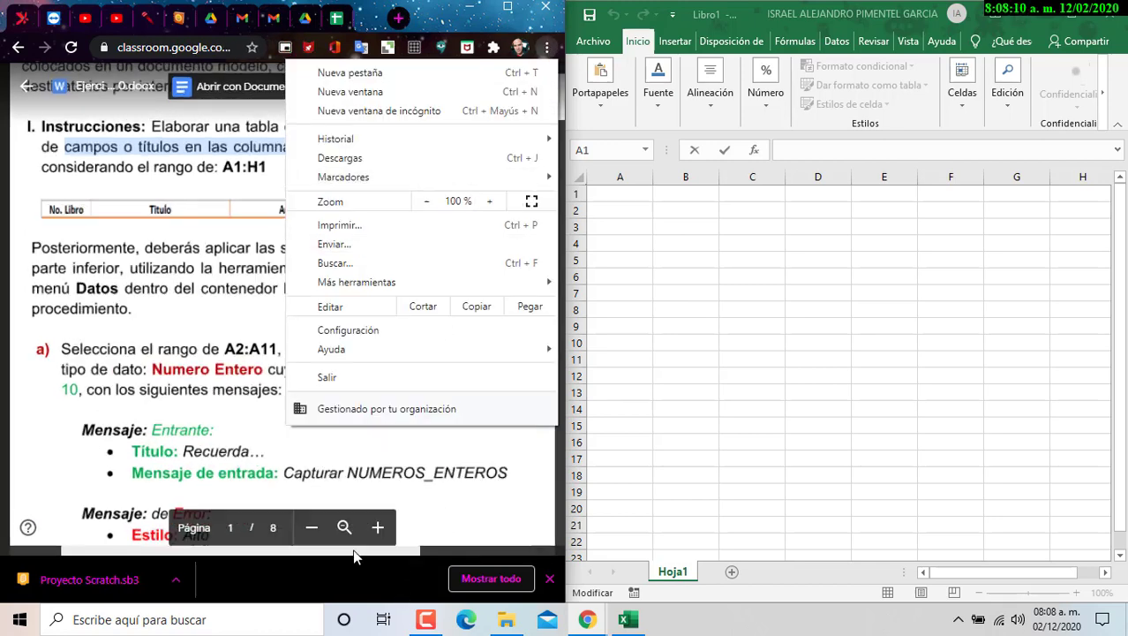
left_click(311, 527)
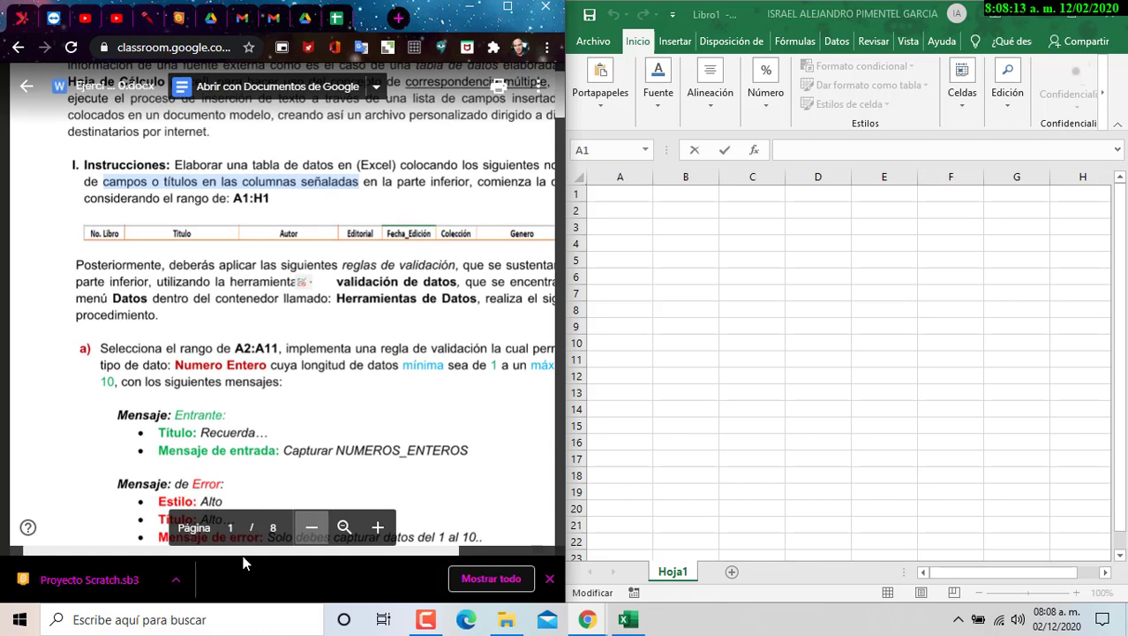
left_click_drag(419, 552, 477, 557)
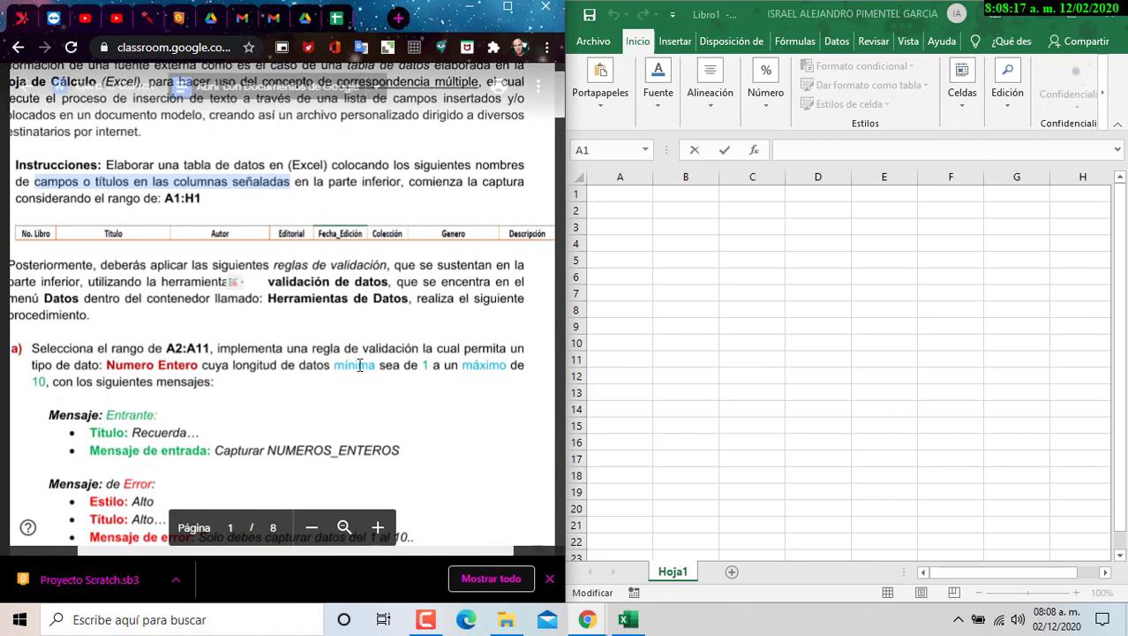
- Enter the headers No. Libro, Titulo, Autor and Editorial in A1:D1
left_click(622, 190)
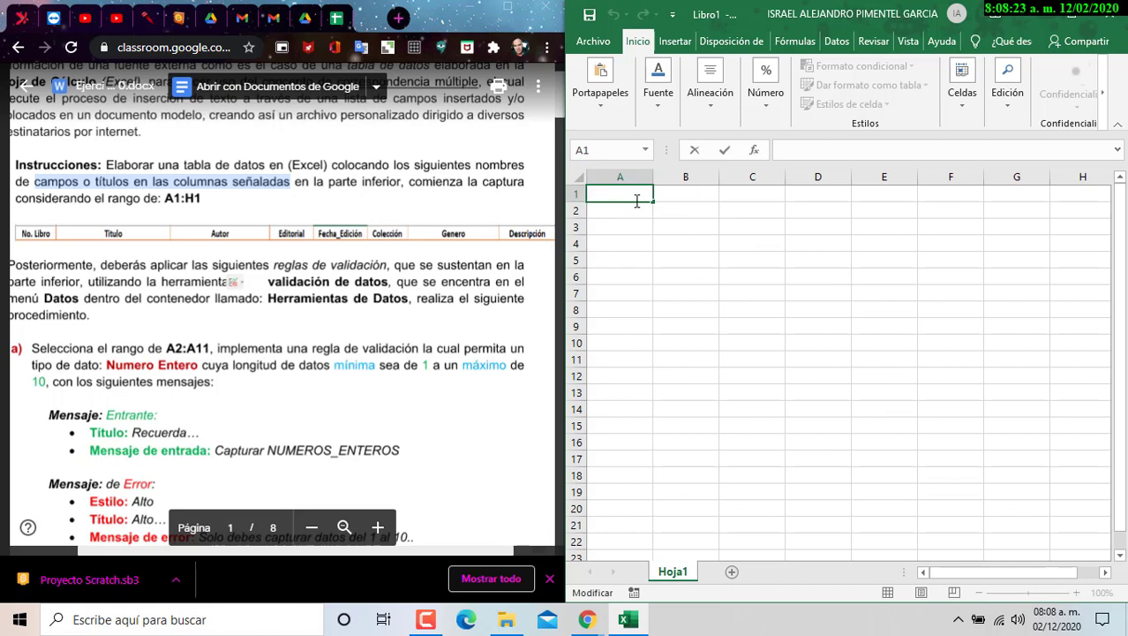
type("No. Libro")
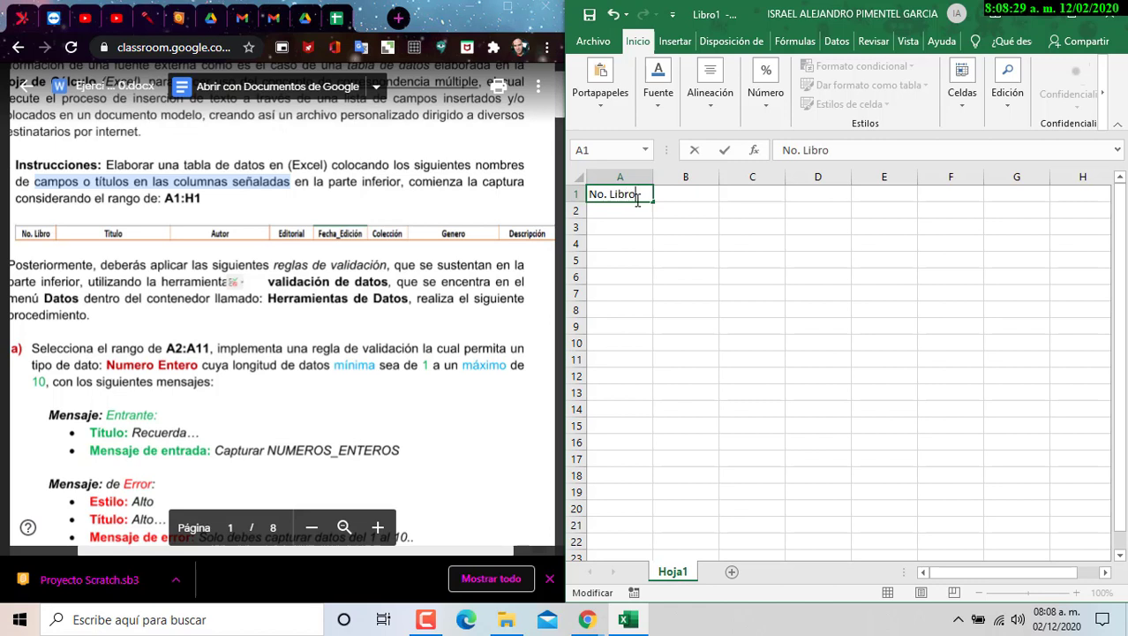
key("Return")
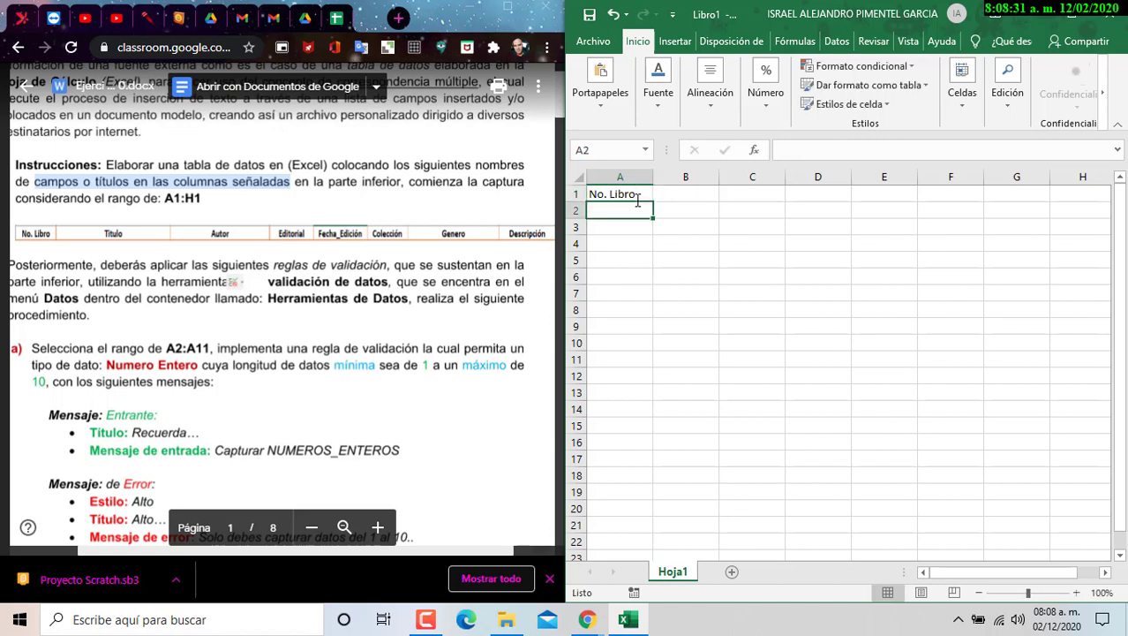
key("Up")
key("Right")
type("Titulo")
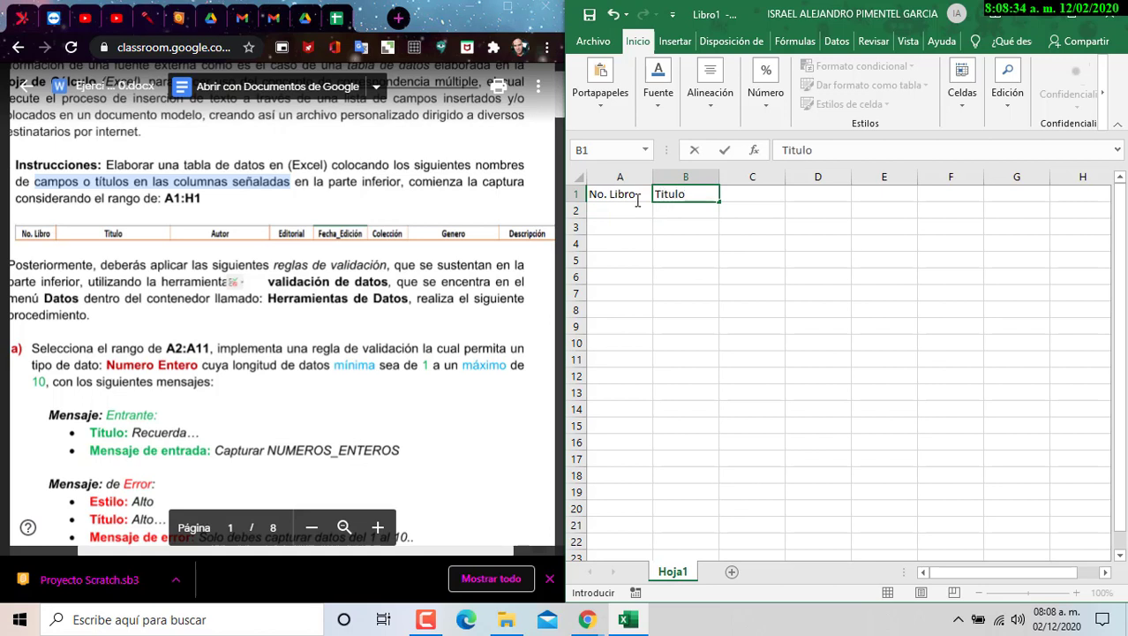
key("Tab")
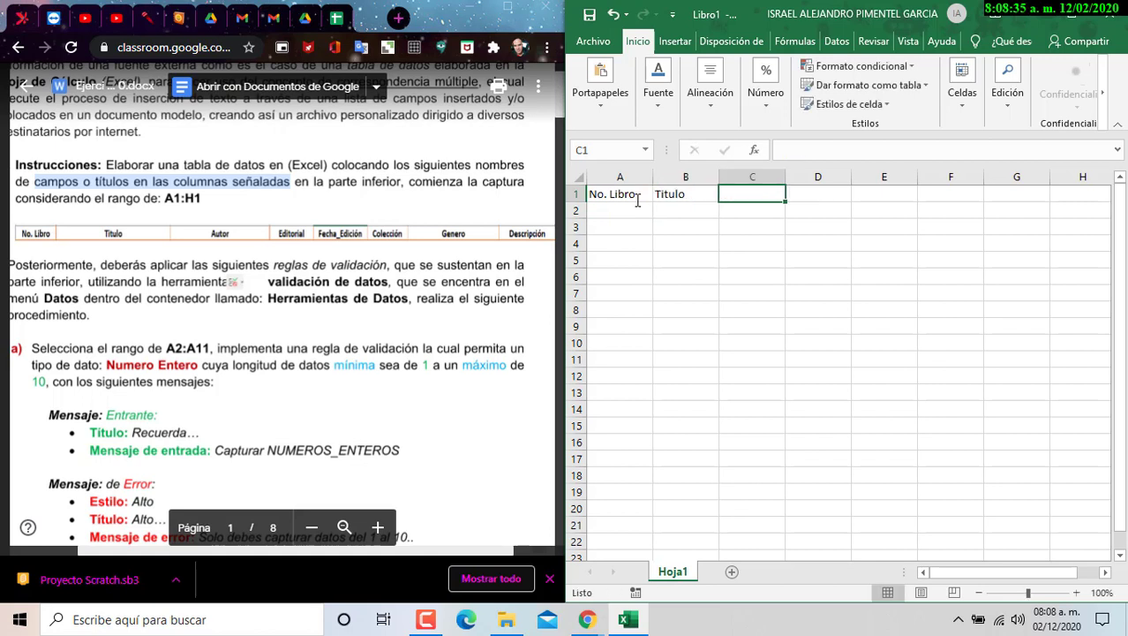
type("Autor")
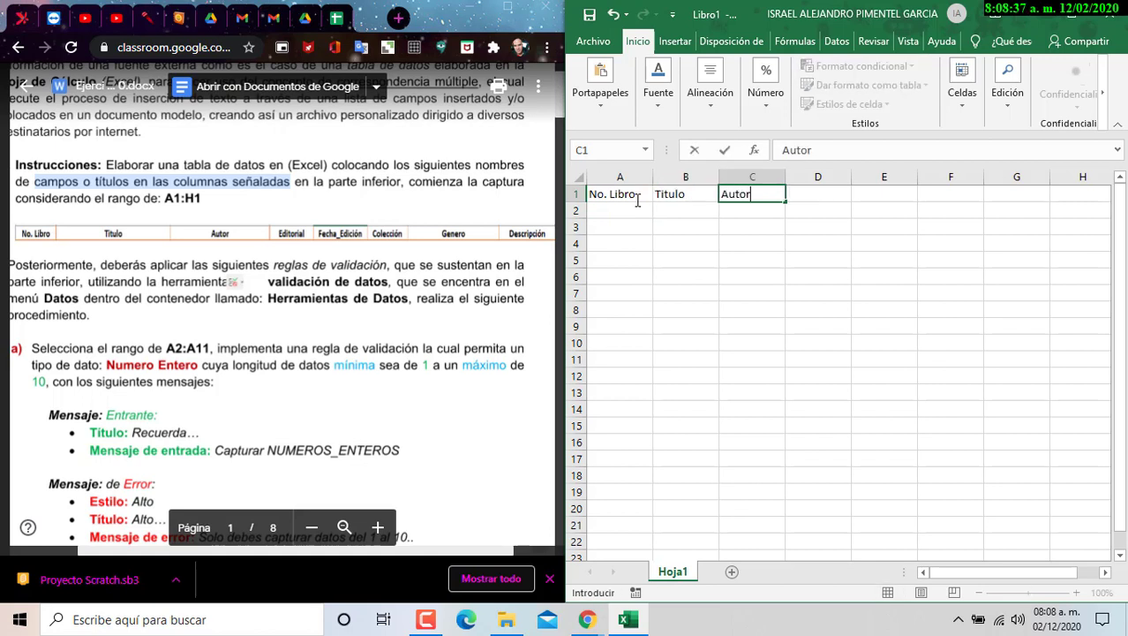
key("Tab")
type("Editorial")
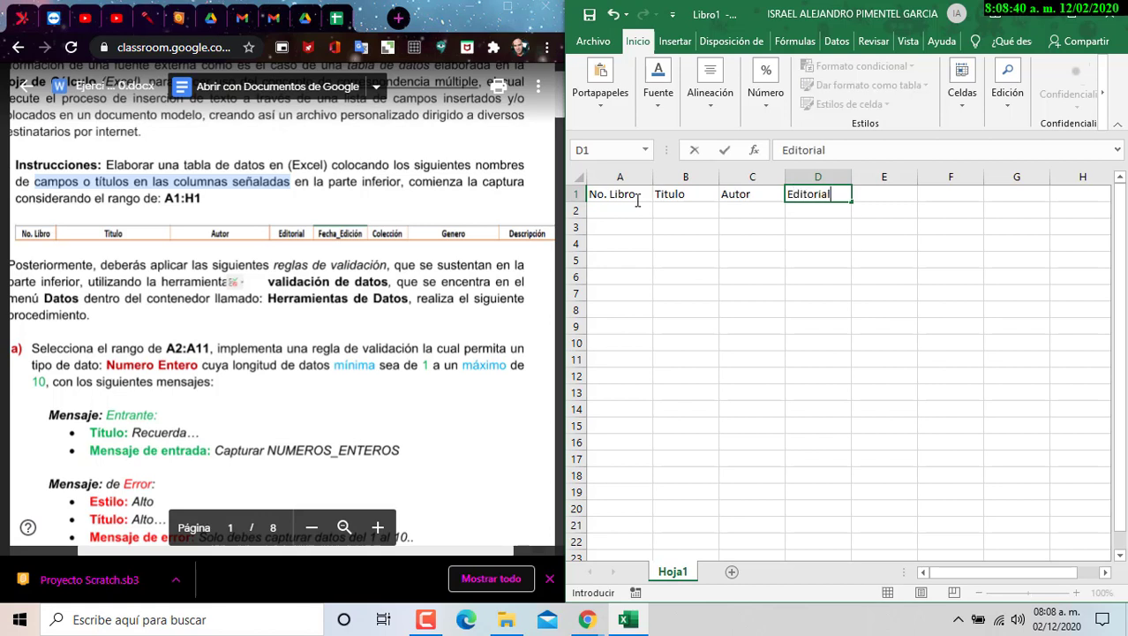
key("Tab")
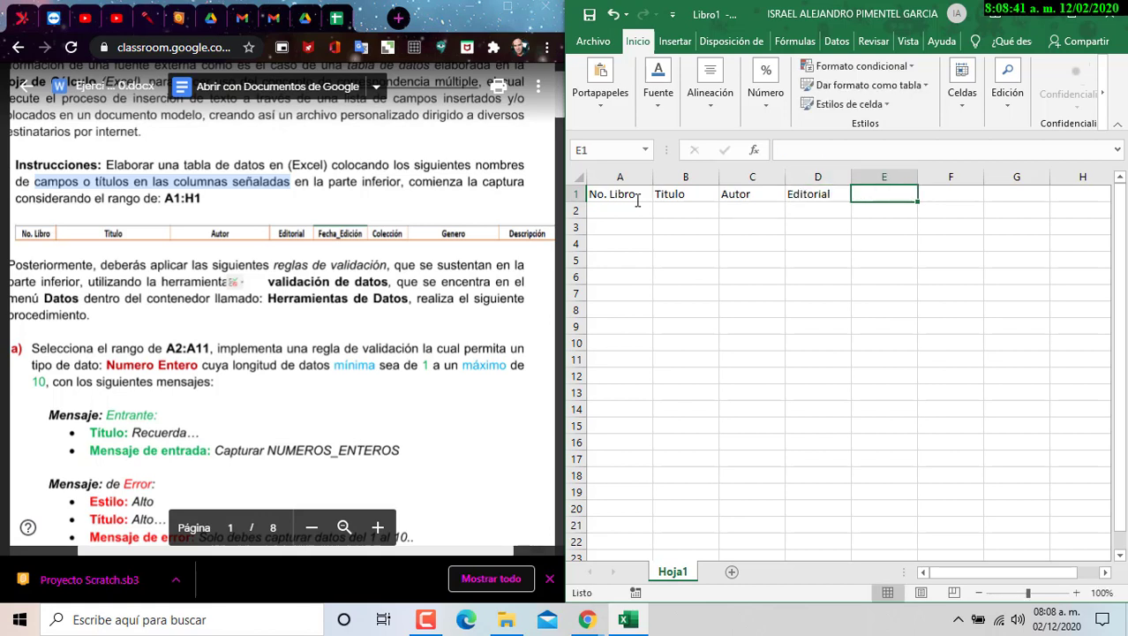
- Enter Fecha_Edición, Colección, Genero and Descripción in E1:H1
type("Fecha")
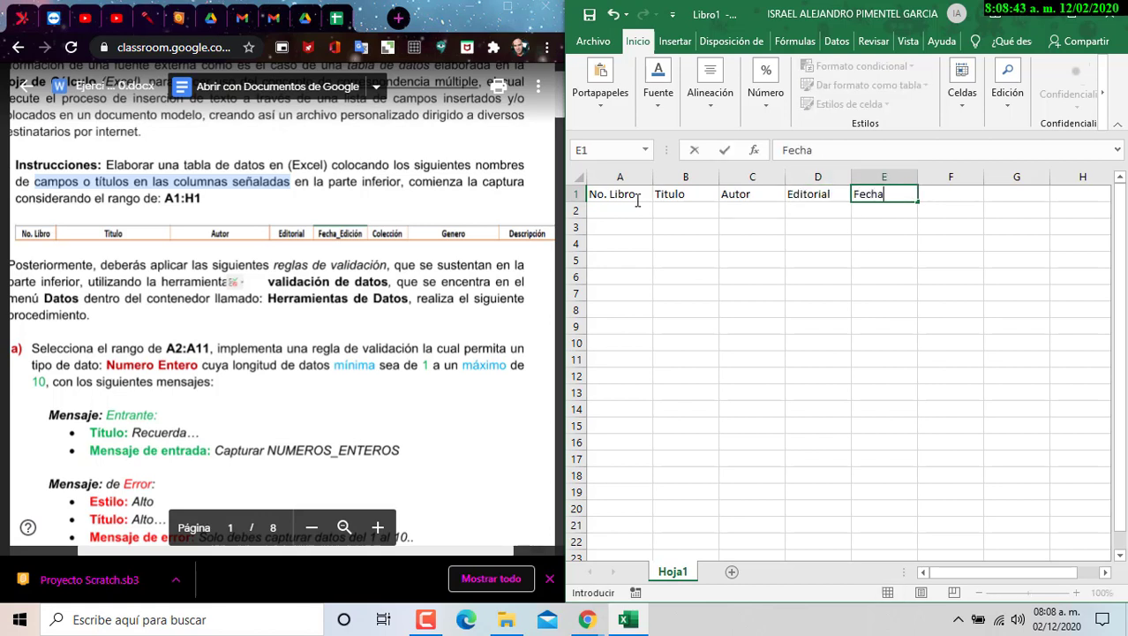
type("_Edición")
key("Tab")
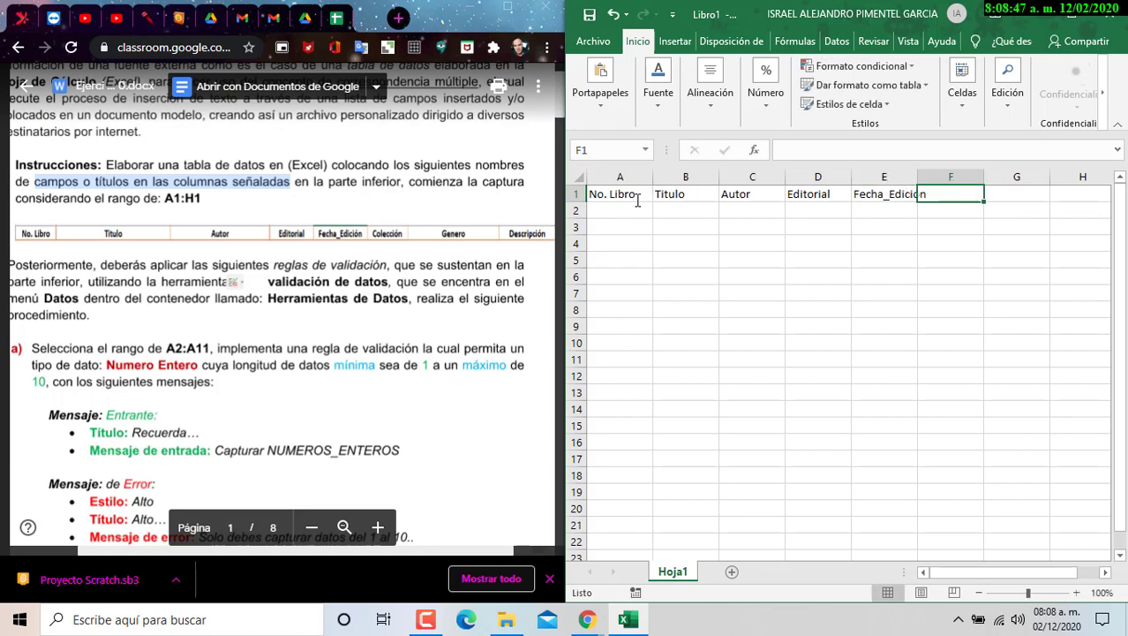
type("Colección")
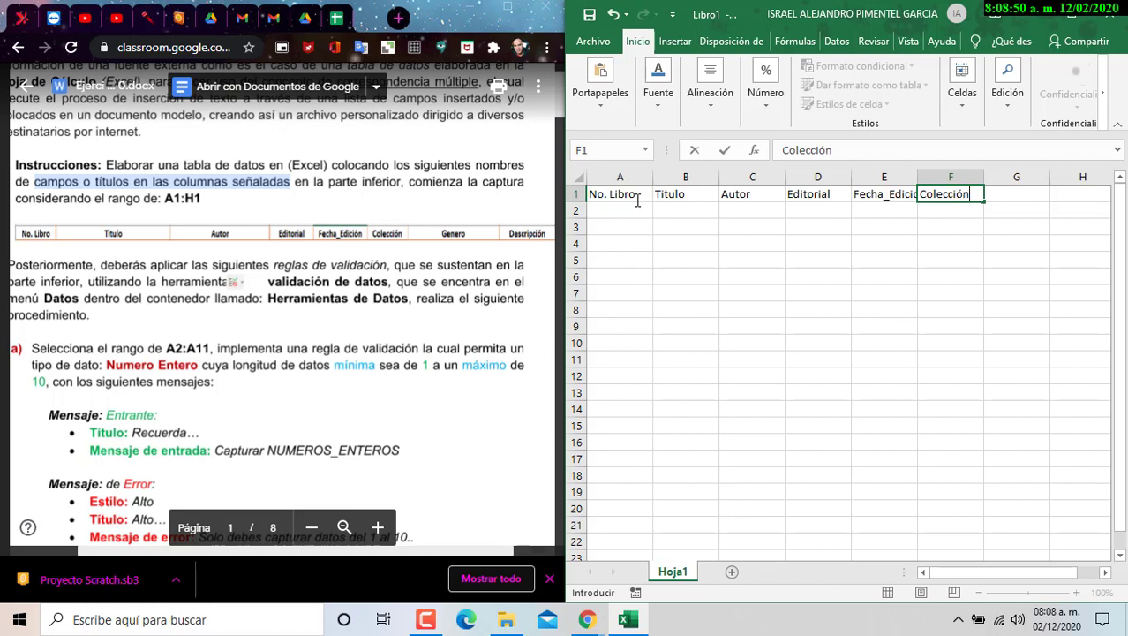
key("Tab")
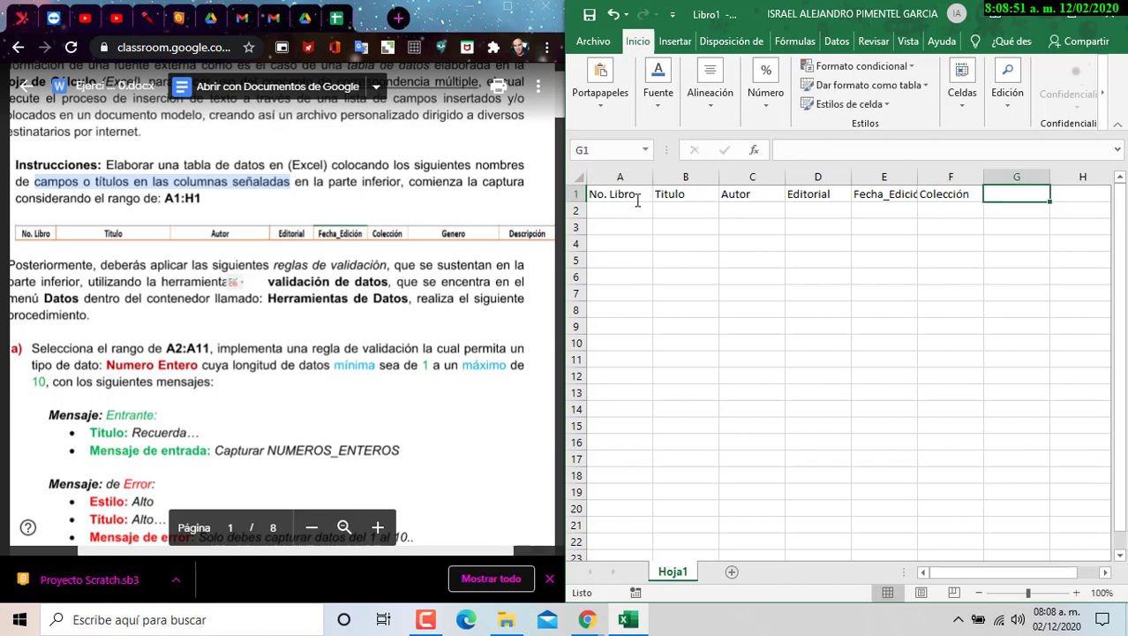
type("Genero")
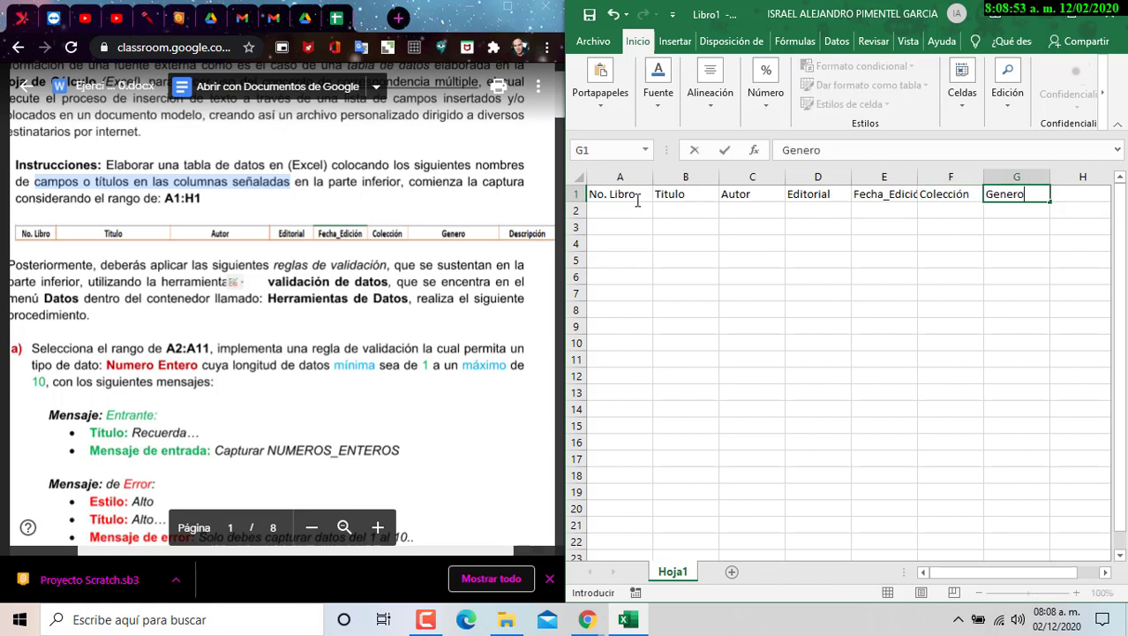
key("Tab")
type("D")
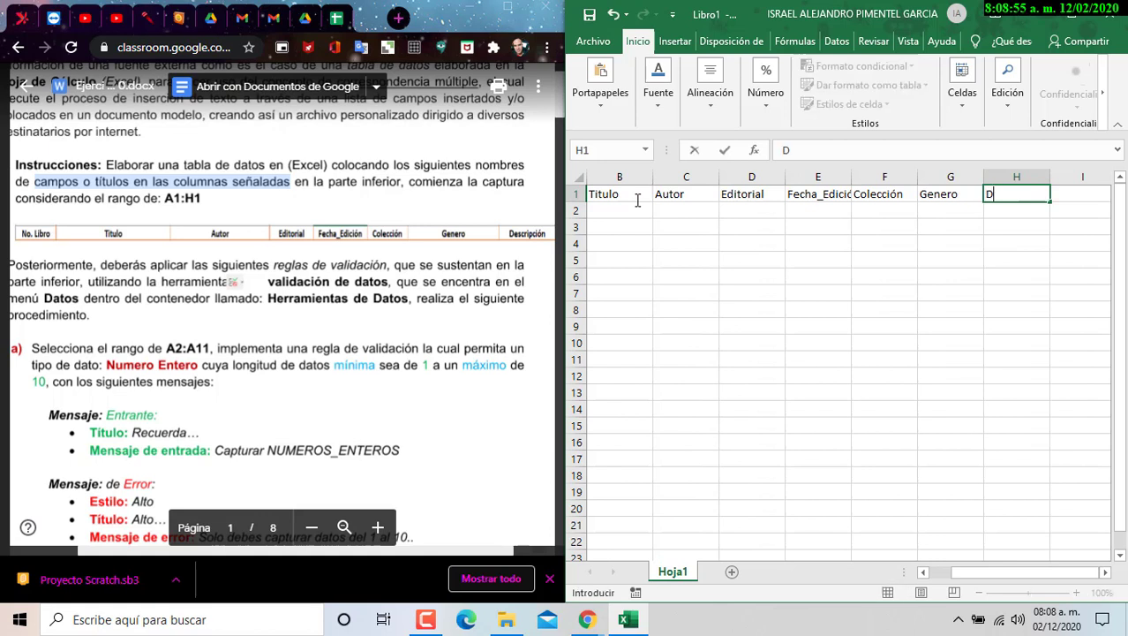
type("escripción")
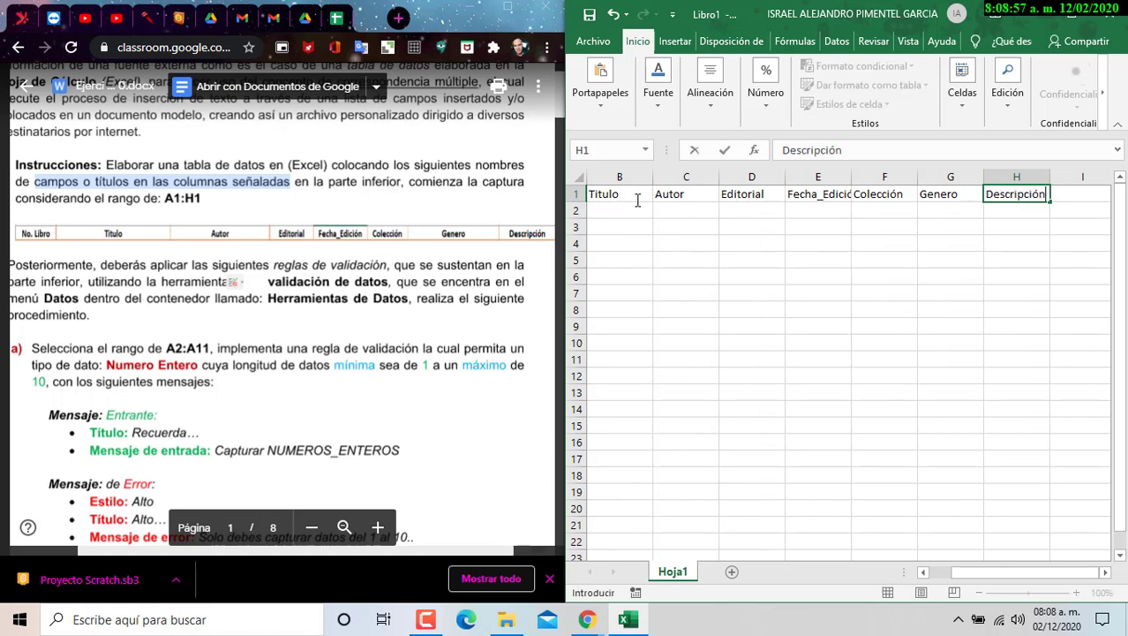
key("Return")
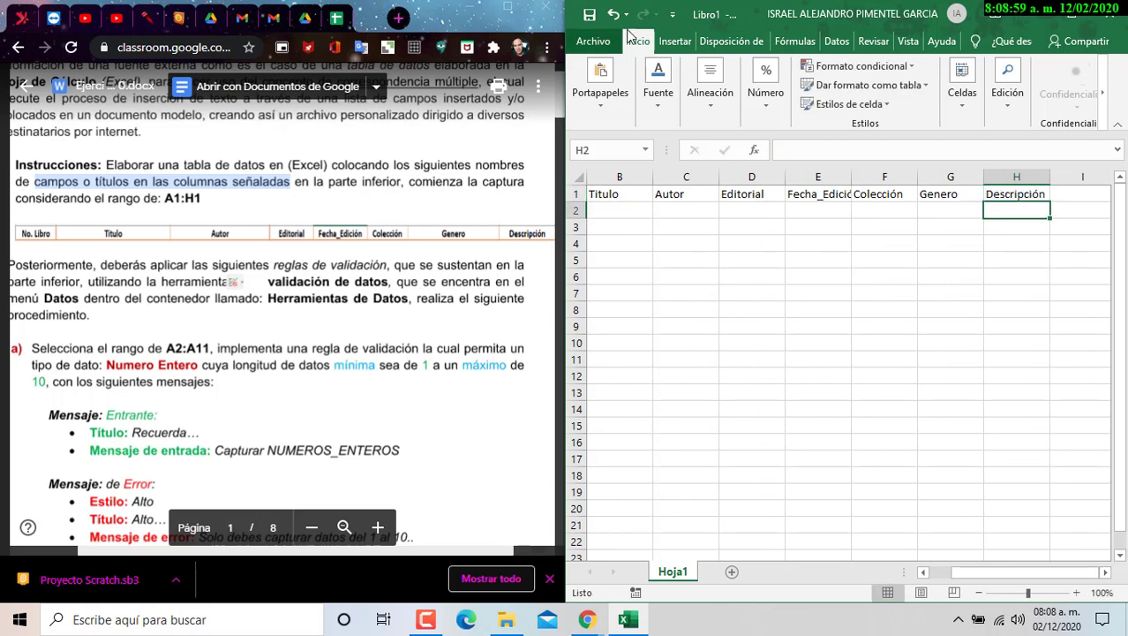
- Fit columns E, D, C and B to their Fecha_Edición, Editorial, Autor and Titulo headers
left_click_drag(851, 176, 846, 176)
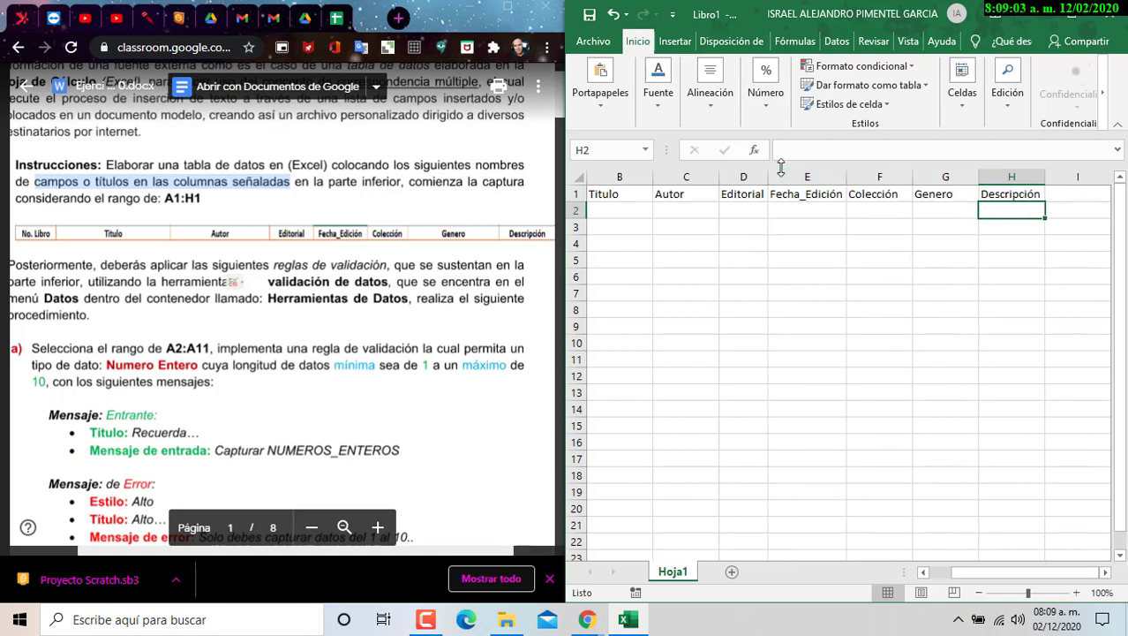
left_click_drag(768, 175, 815, 178)
double_click(818, 178)
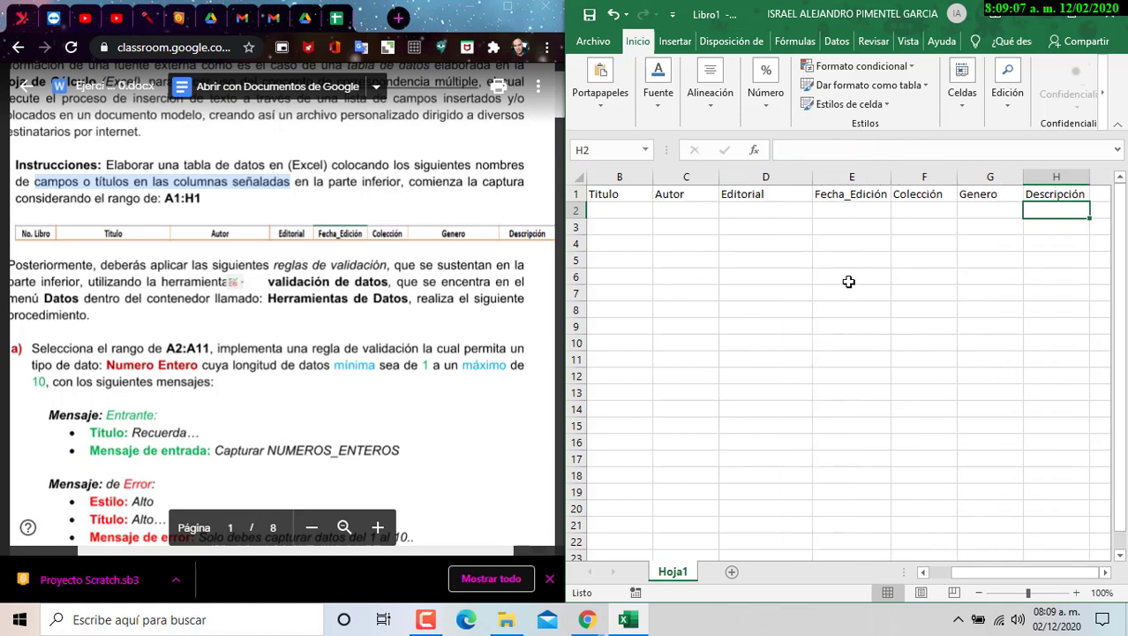
key("ctrl+z")
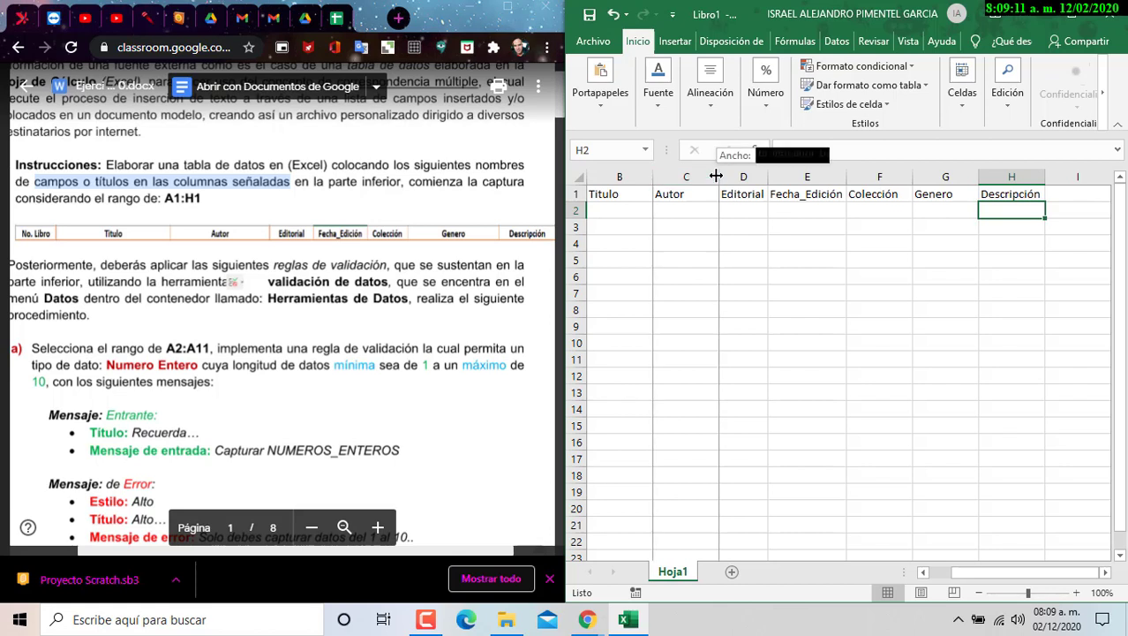
double_click(720, 177)
double_click(651, 179)
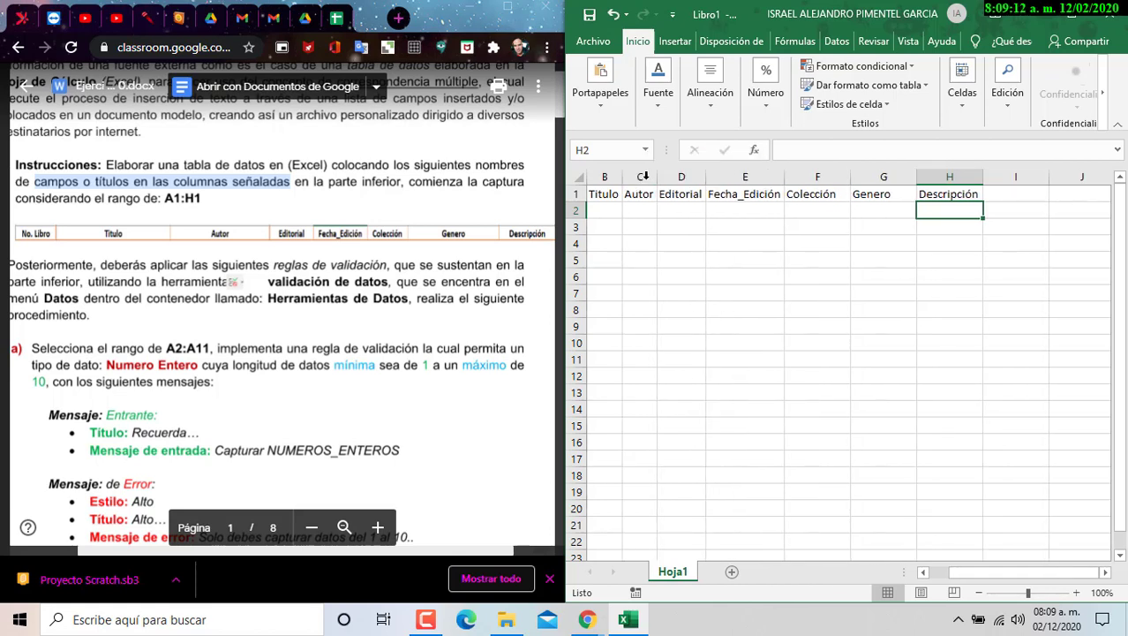
- AutoFit columns F and G, select B2:H2, and maximize the Excel window
double_click(852, 178)
double_click(909, 178)
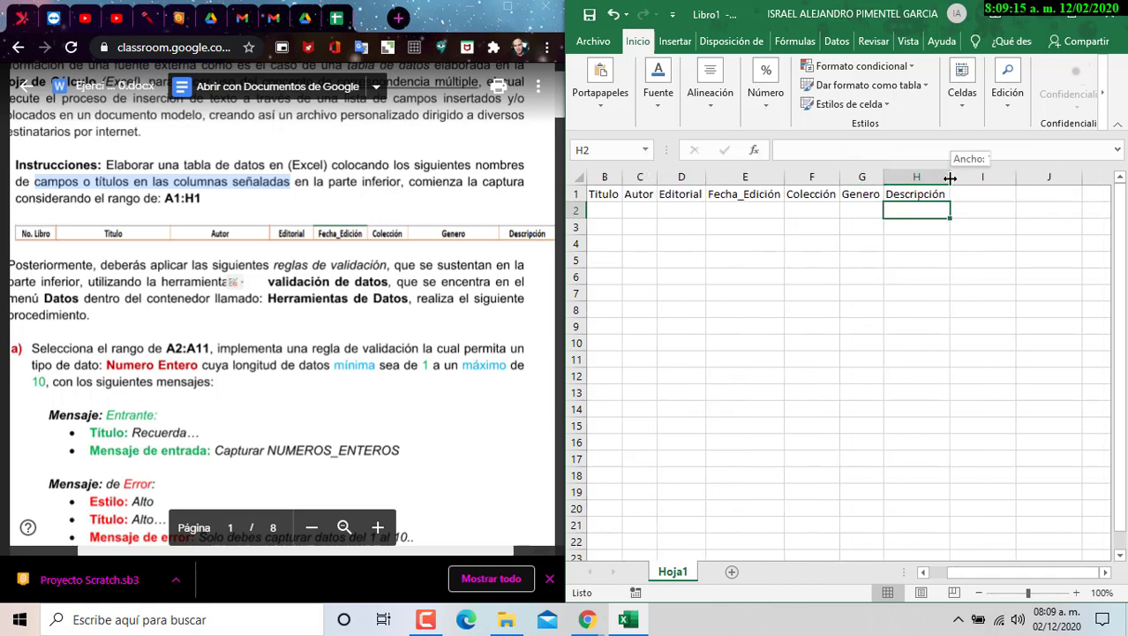
left_click_drag(611, 210, 934, 212)
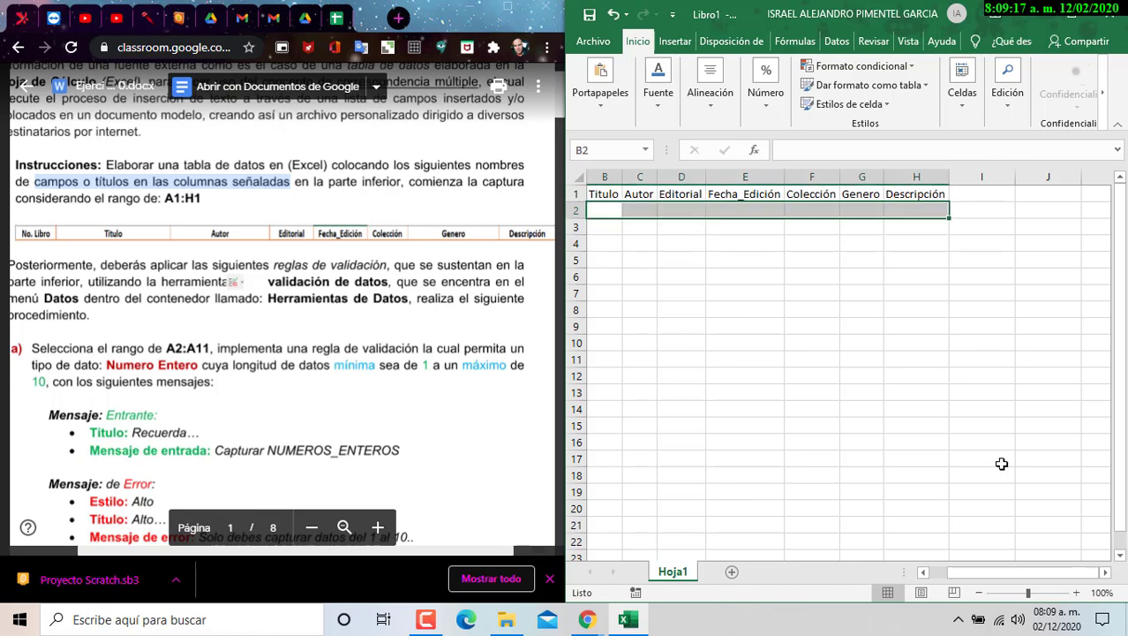
left_click(1070, 13)
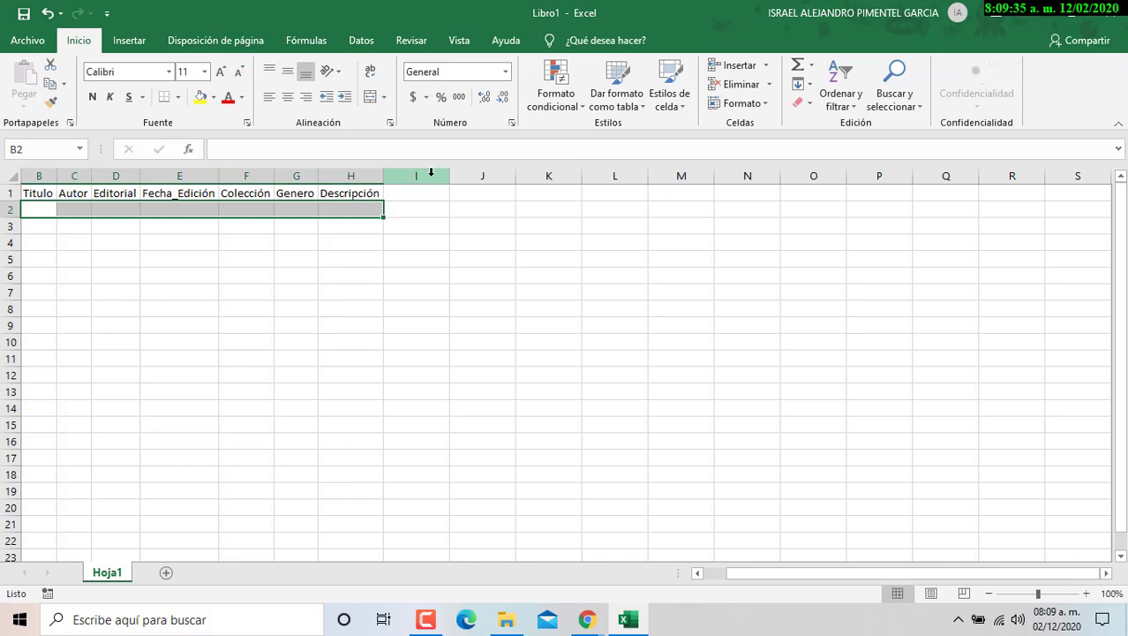
- Select columns I through XFD and hide them with Ocultar
left_click(431, 172)
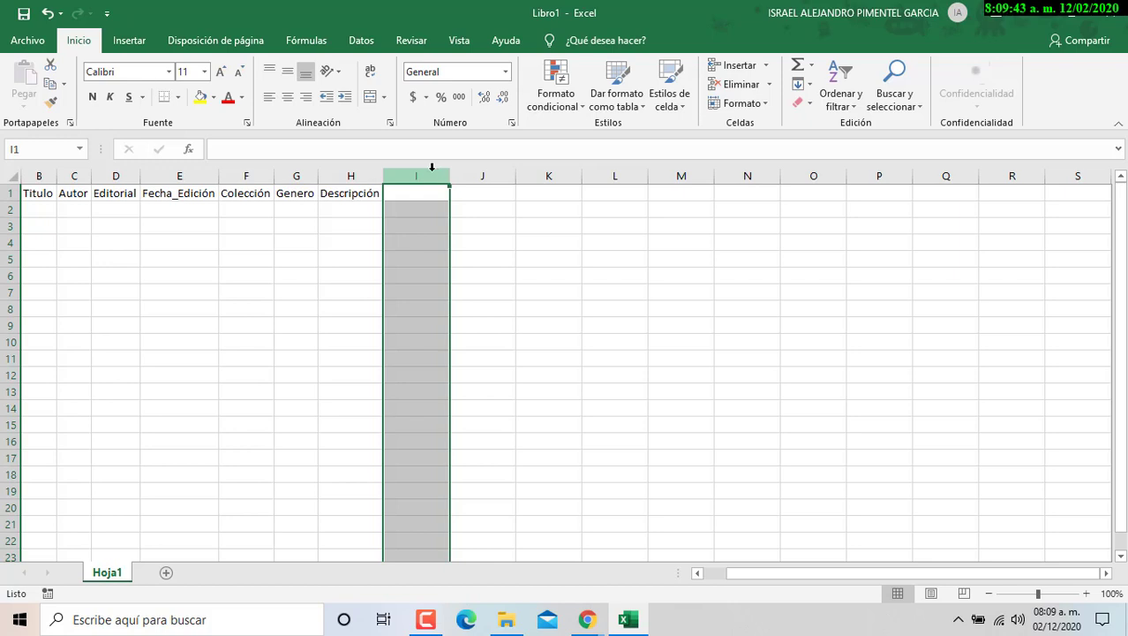
key("ctrl+shift+Right")
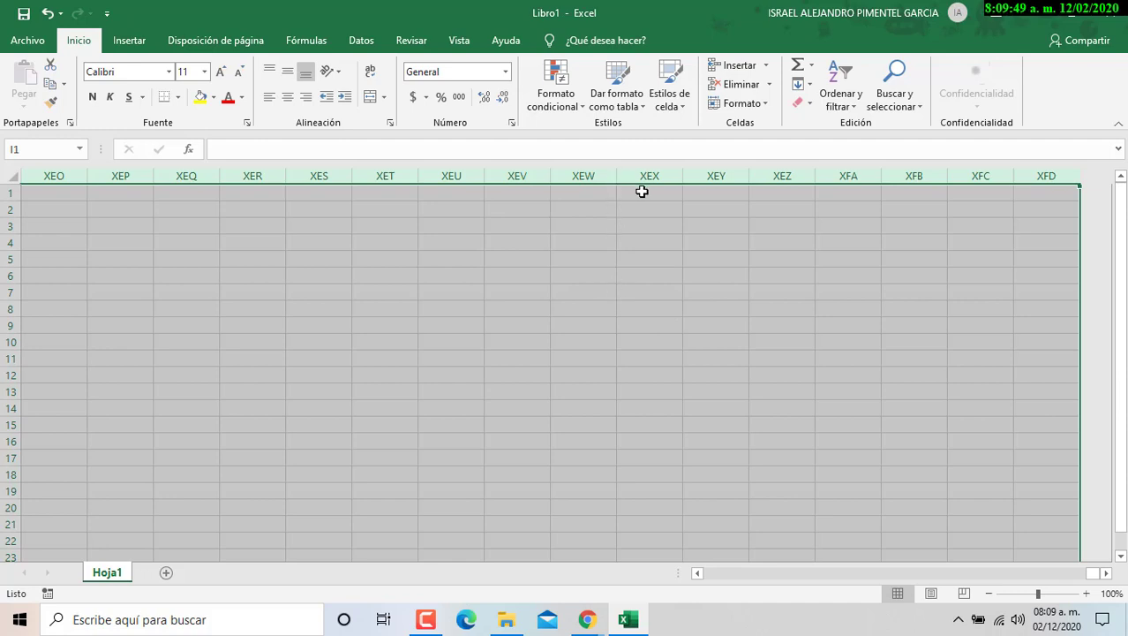
right_click(641, 193)
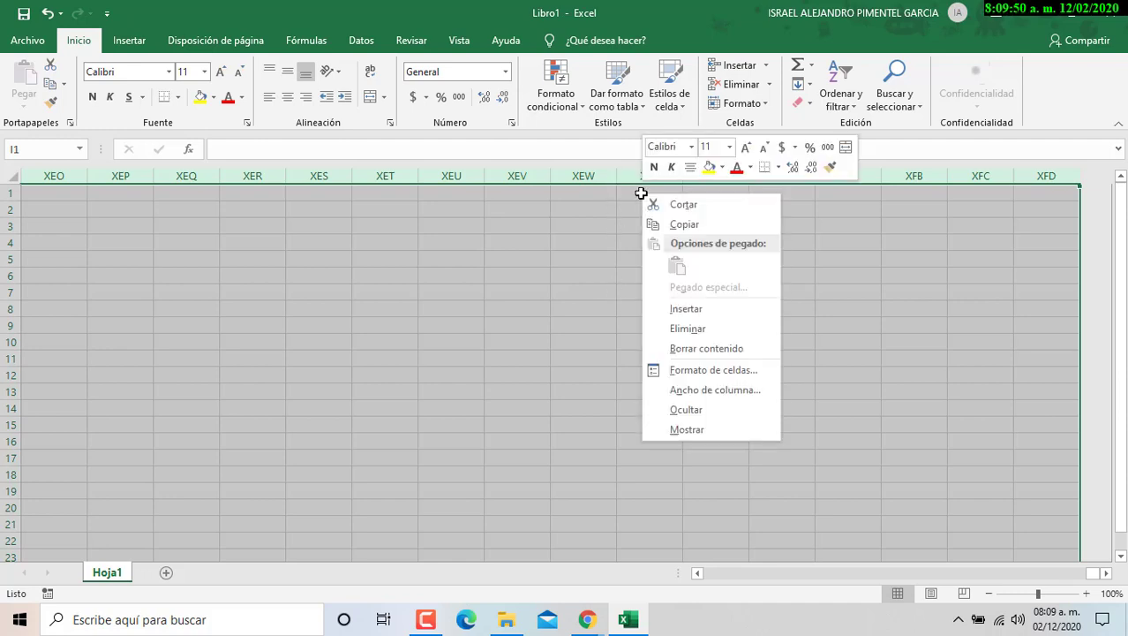
right_click(531, 219)
right_click(762, 425)
right_click(359, 339)
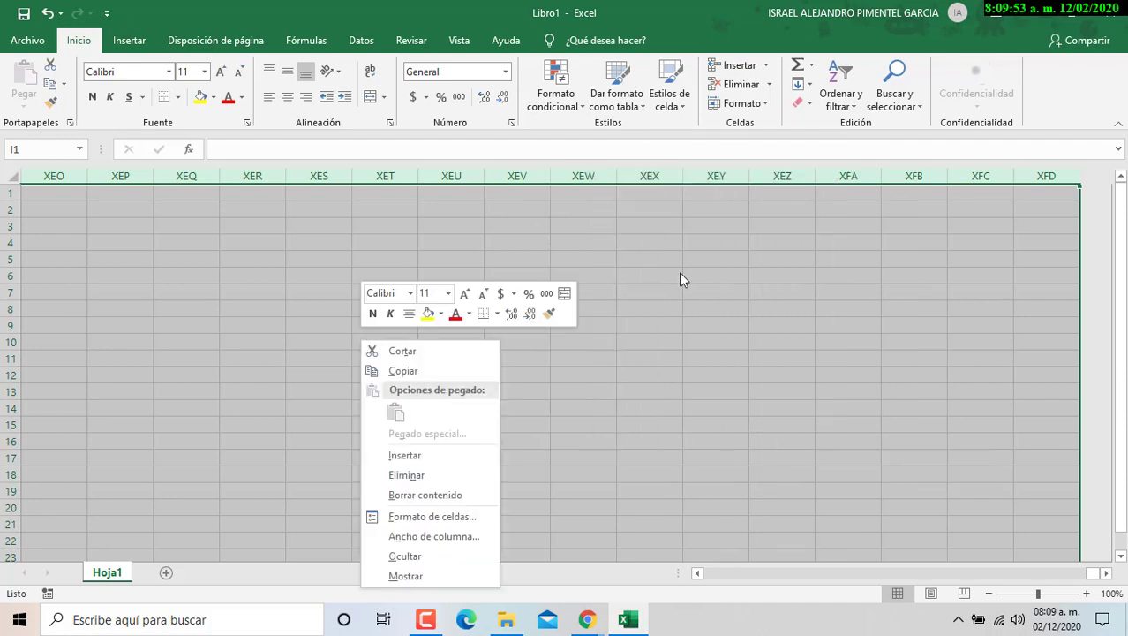
right_click(695, 265)
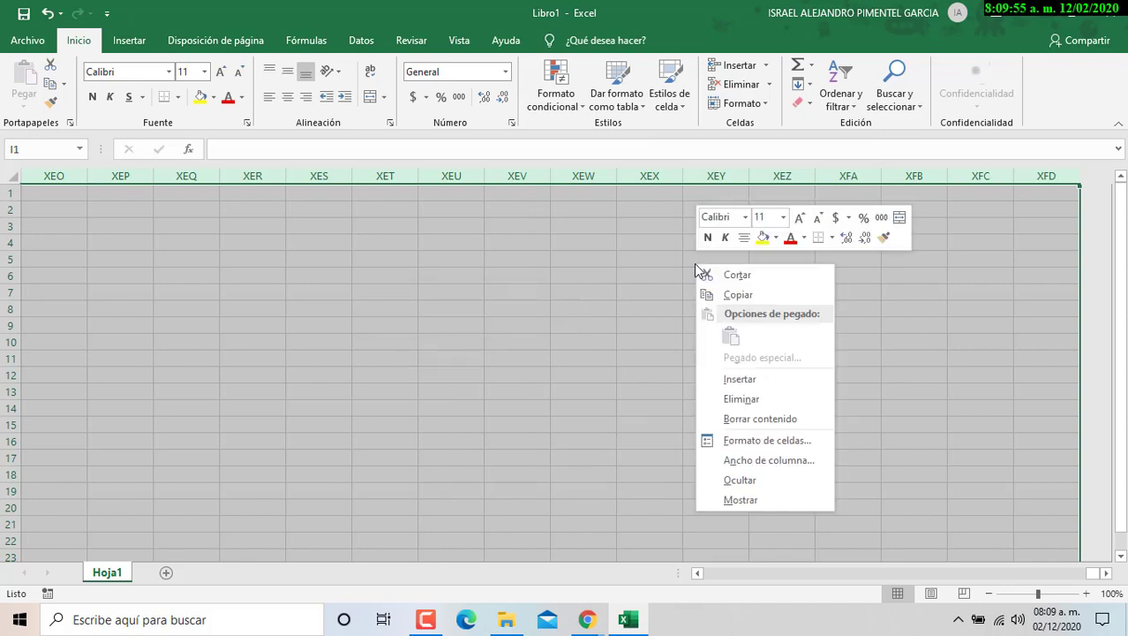
left_click(754, 482)
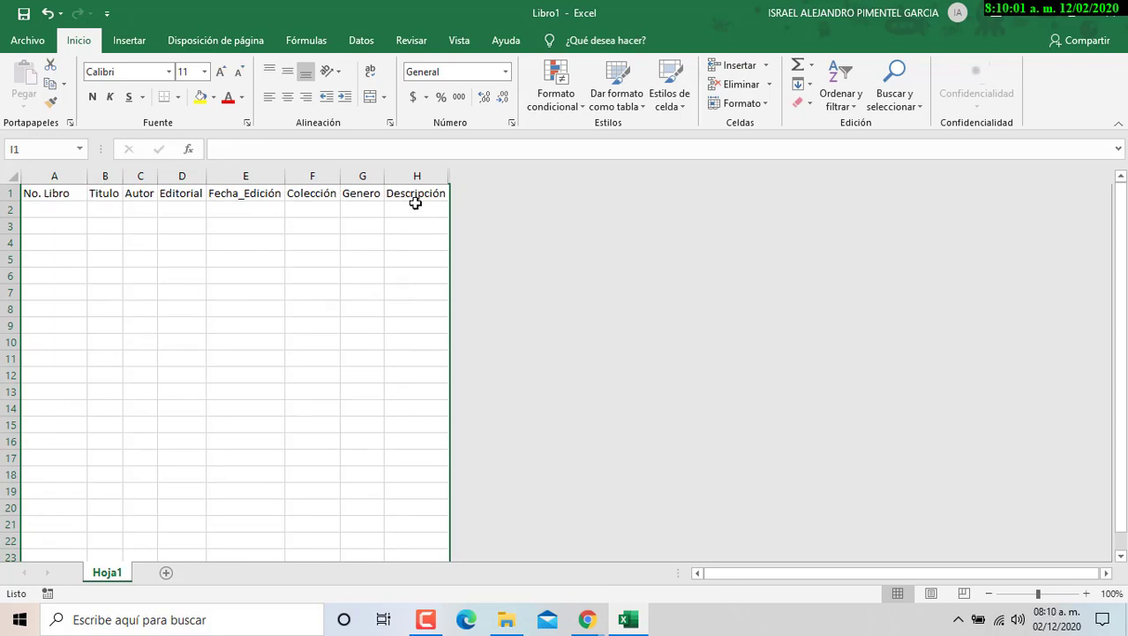
- Select rows 12 through 1048576 and hide them with Ocultar
left_click(417, 174)
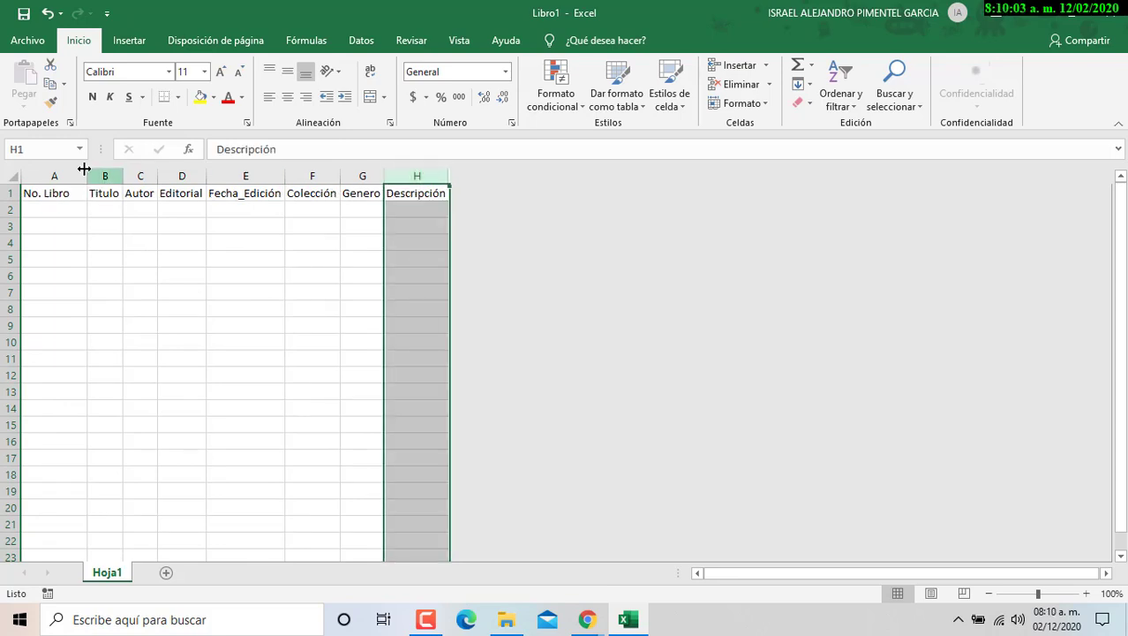
left_click(72, 176)
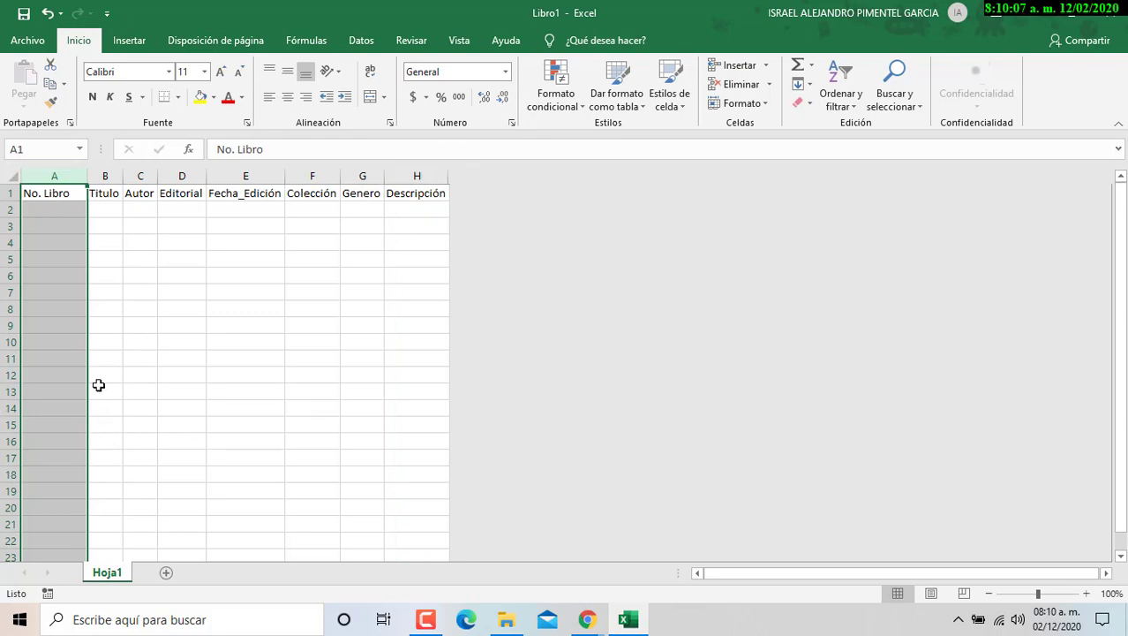
left_click(7, 374)
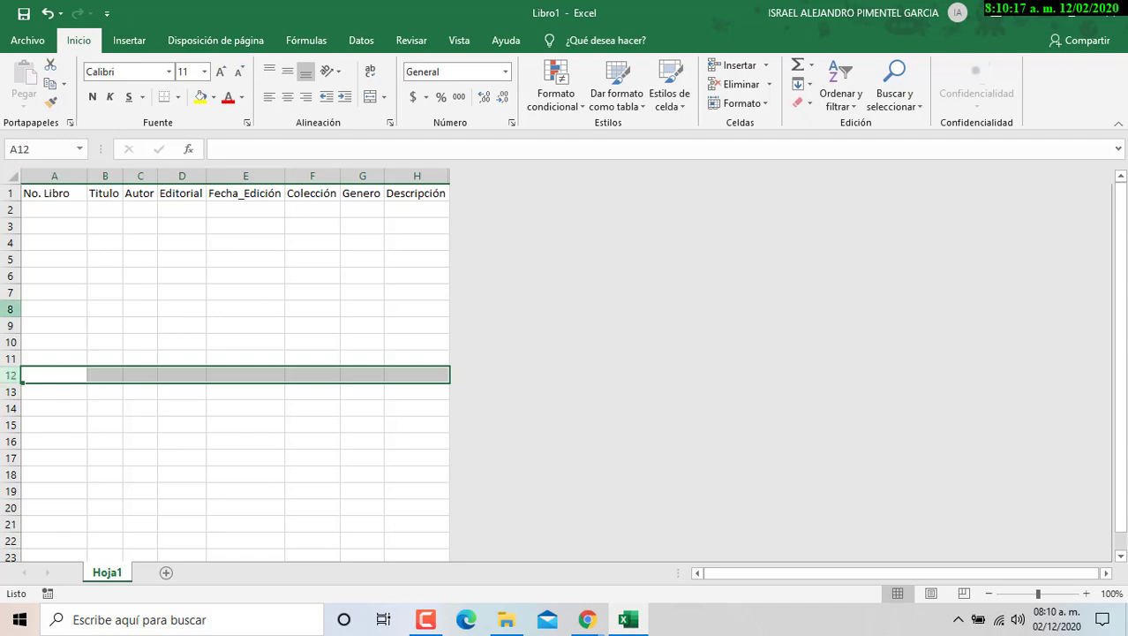
key("ctrl+shift+Up")
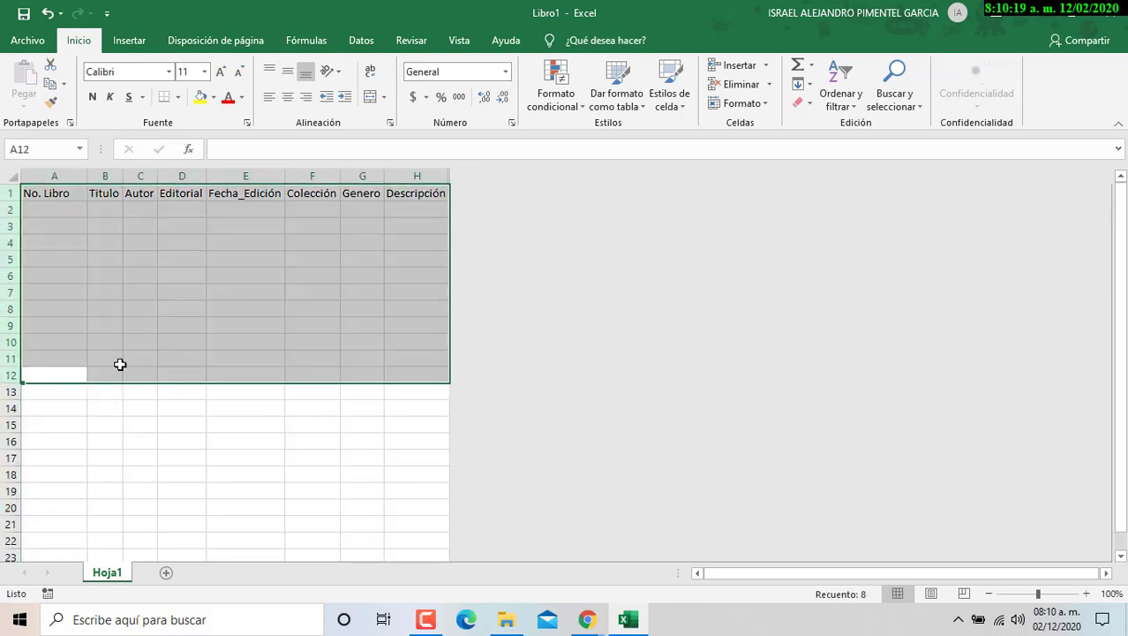
left_click(53, 377)
left_click(7, 376)
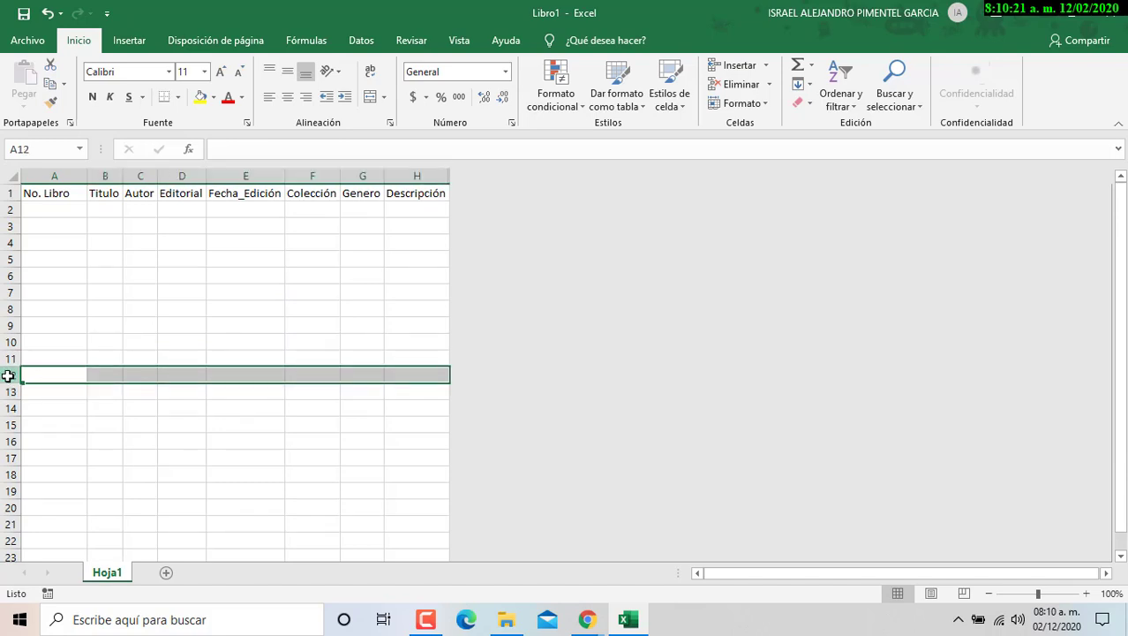
key("ctrl+shift+Down")
right_click(190, 286)
left_click(230, 510)
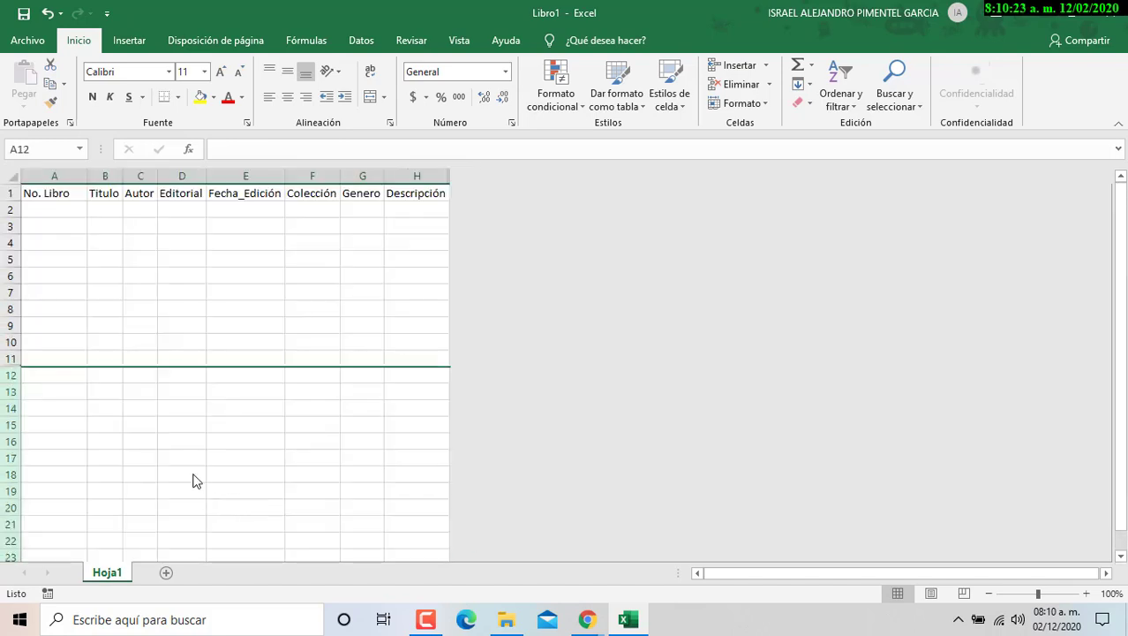
scroll(189, 295, "up", 5)
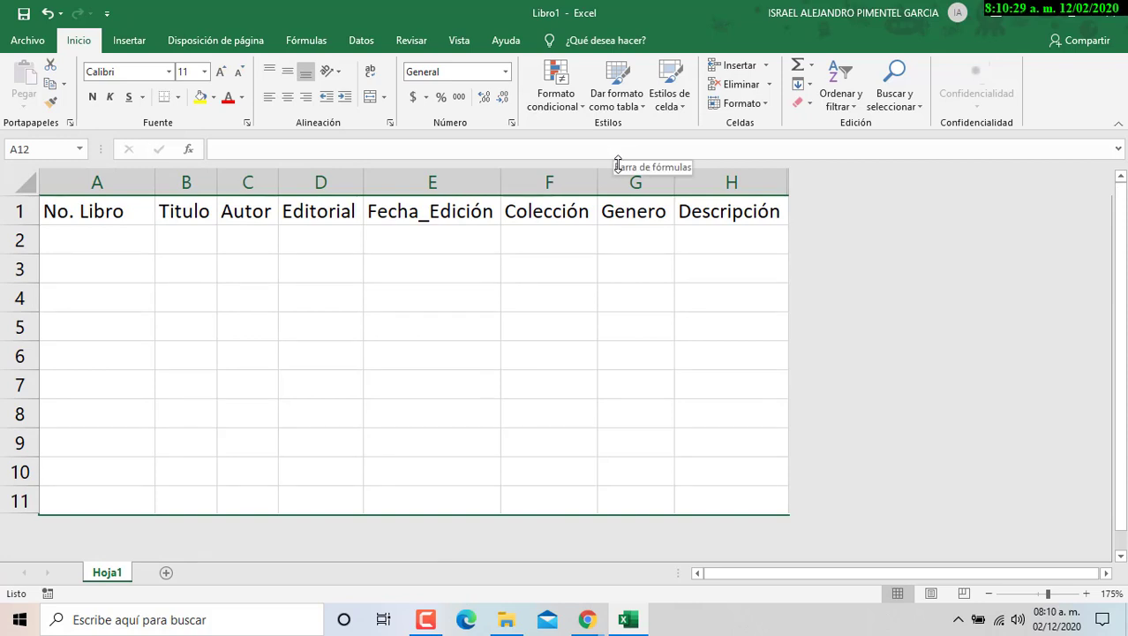
- Select the header cells A1:H1, then scroll down and make J3 the active cell
left_click(731, 216)
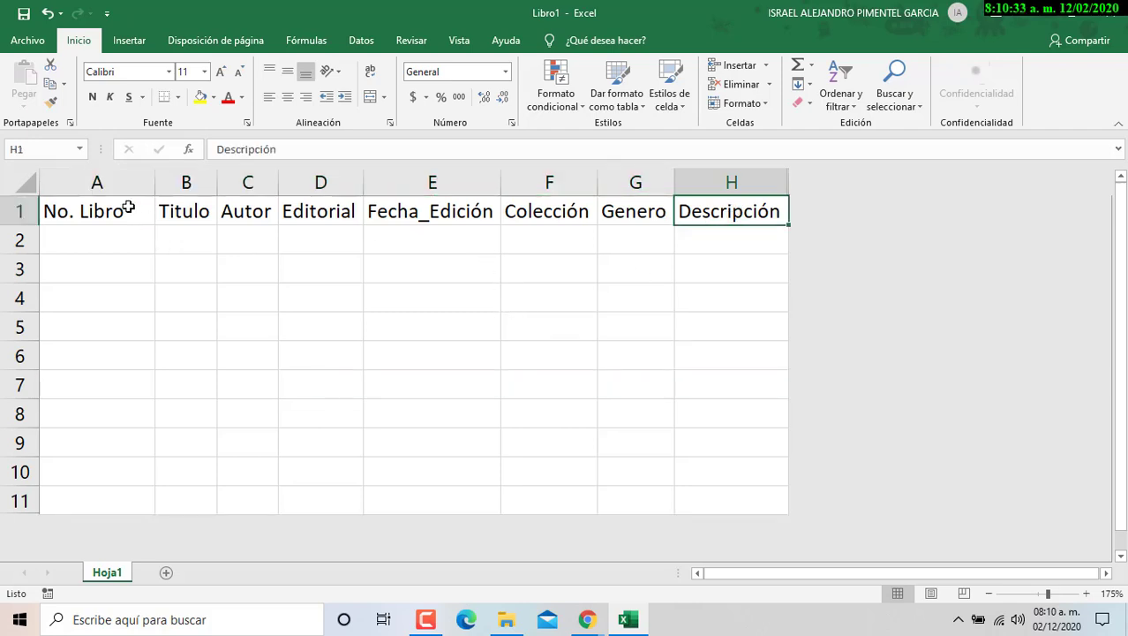
left_click_drag(128, 208, 732, 213)
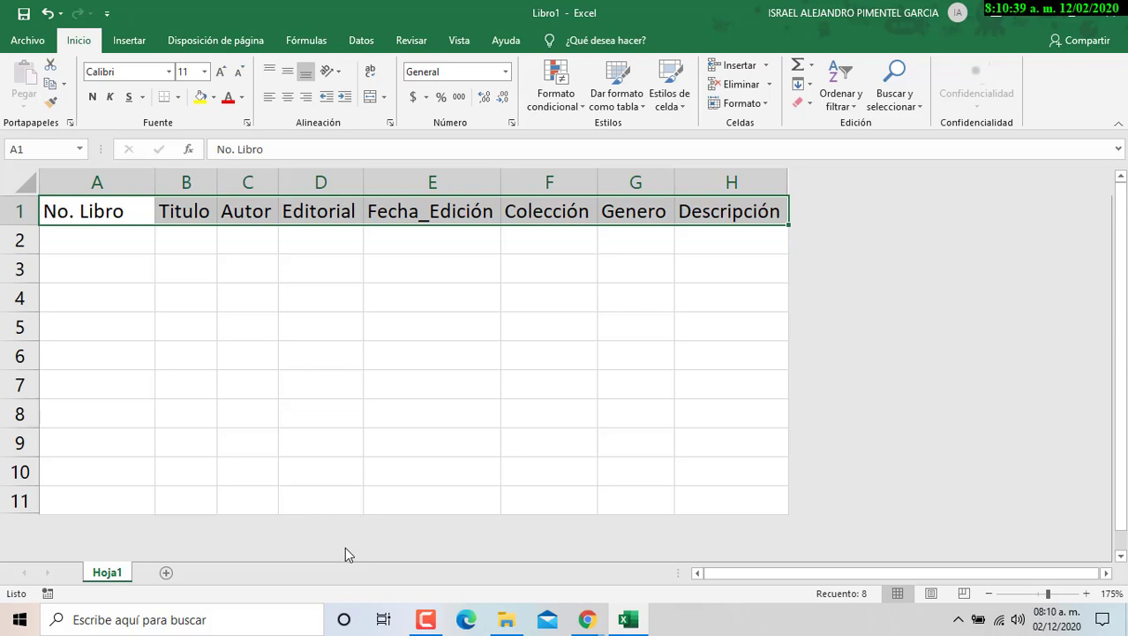
scroll(345, 546, "down", 3)
scroll(349, 550, "down", 2)
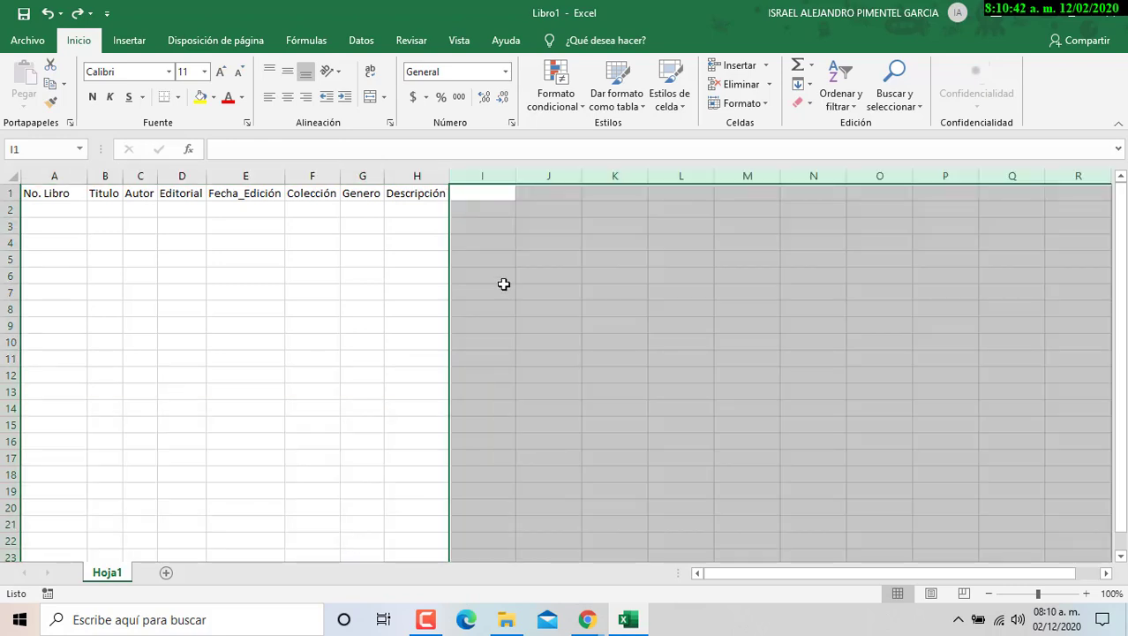
left_click(548, 228)
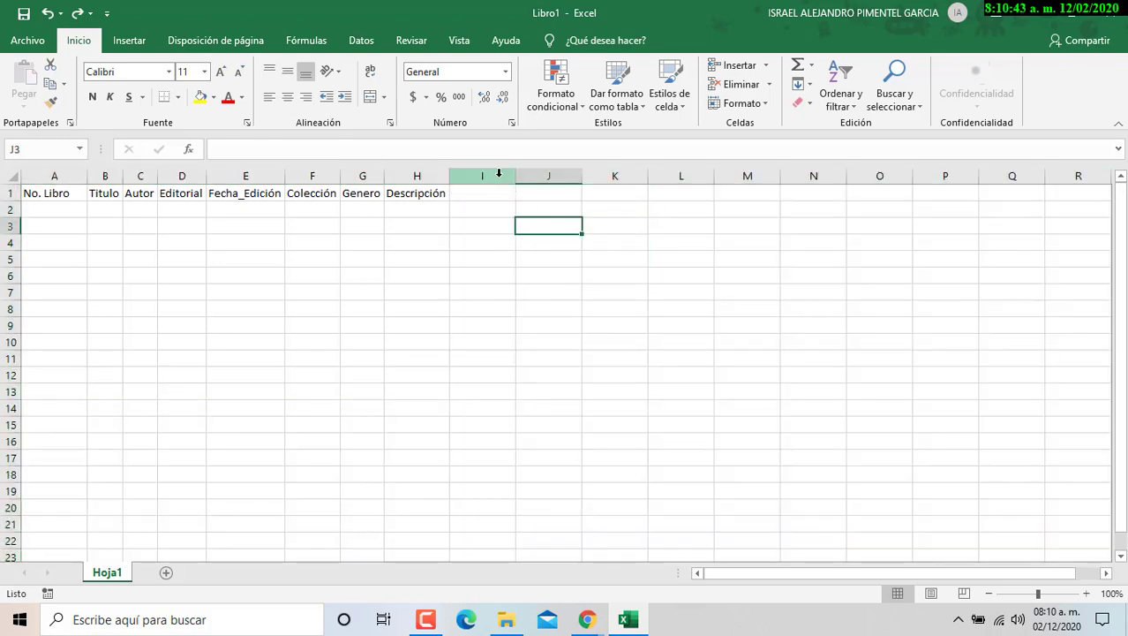
left_click(497, 174)
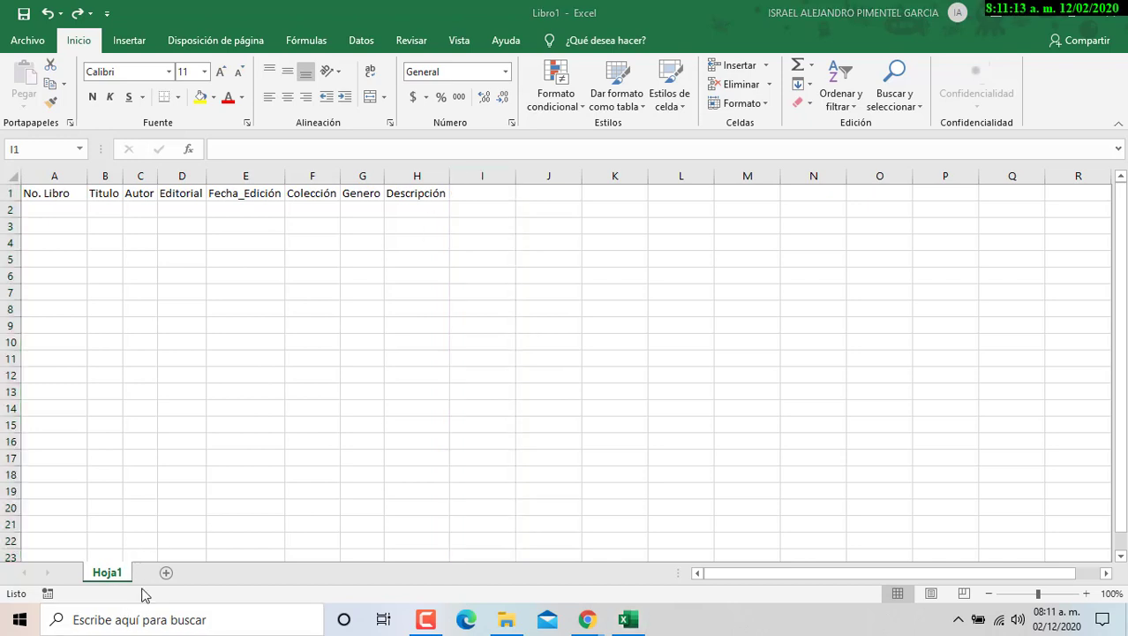
left_click(115, 624)
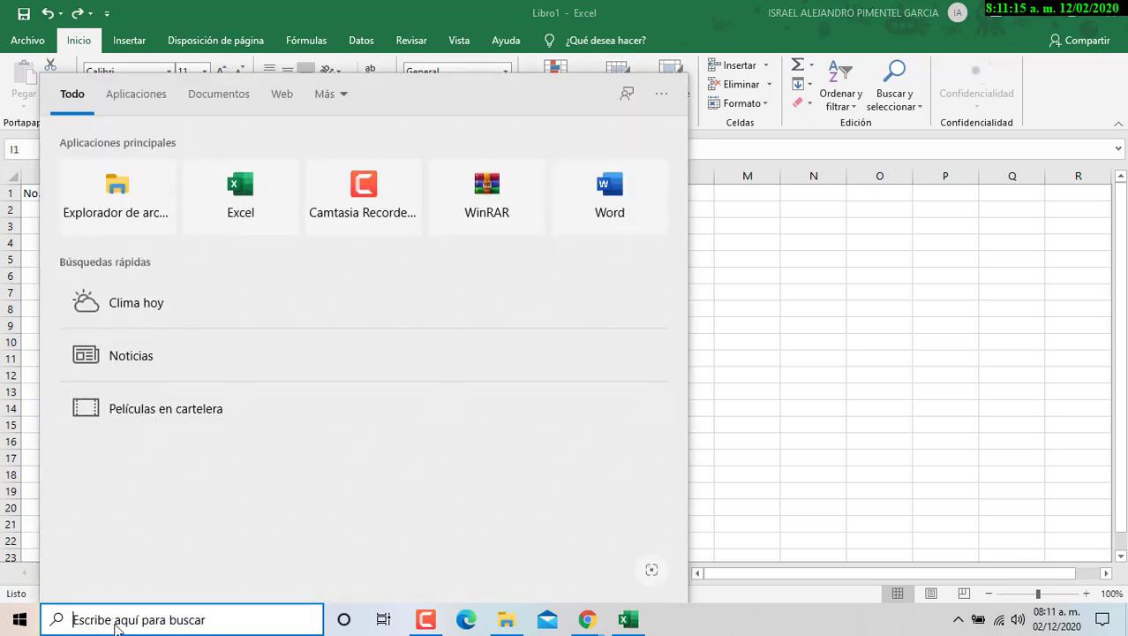
type("teclado")
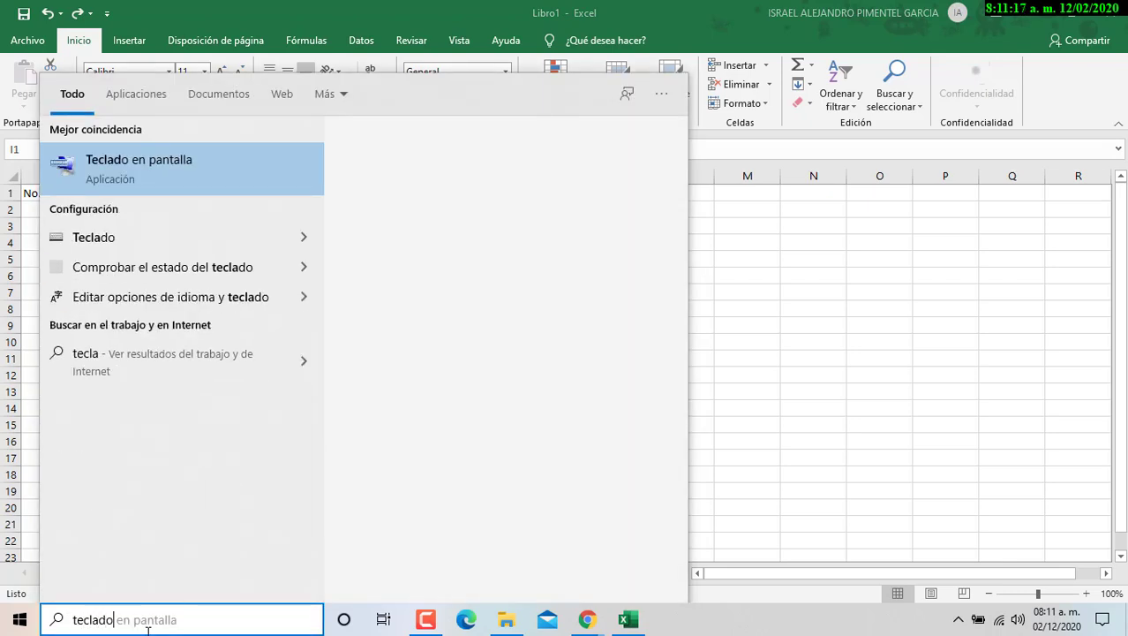
left_click(168, 163)
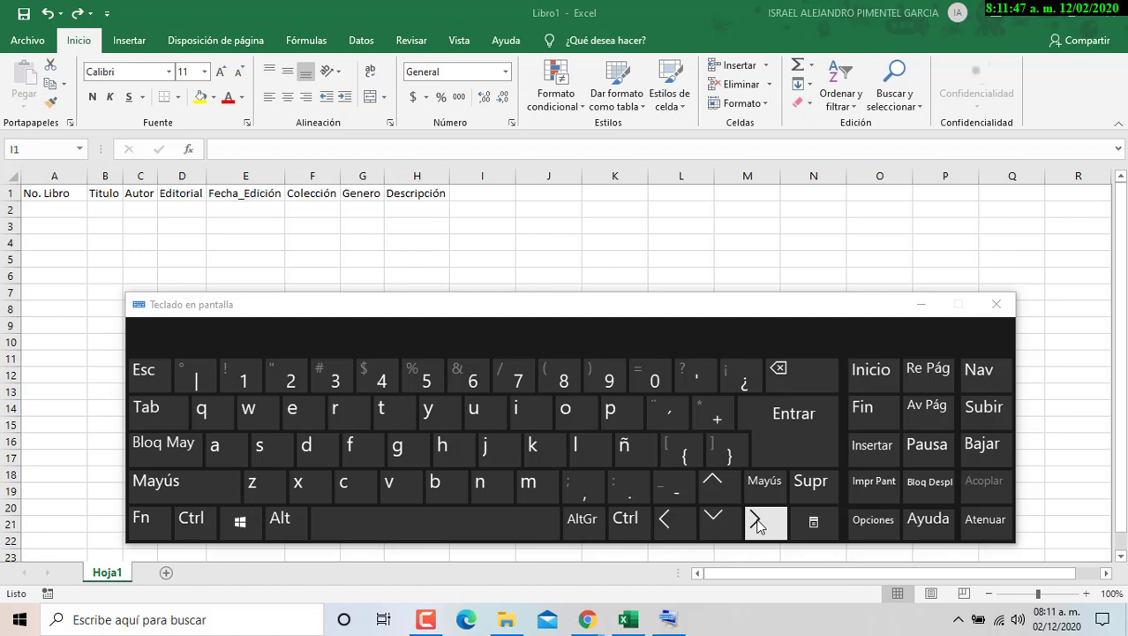
left_click(997, 304)
left_click(479, 175)
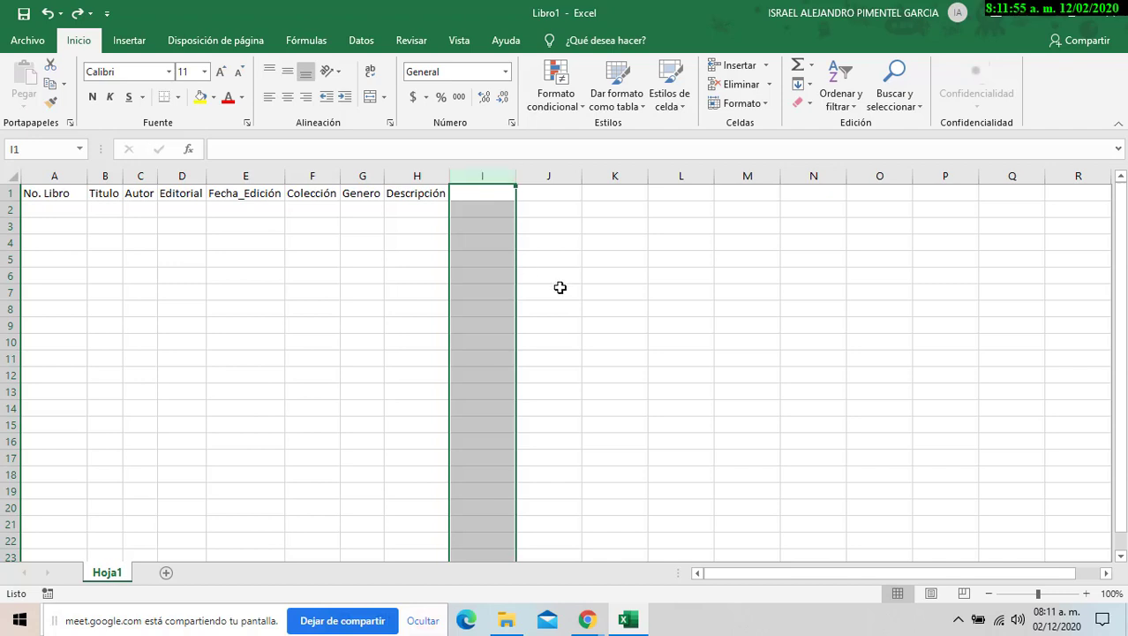
- Select columns I through XFD and hide them with Ocultar, leaving only A–H visible
key("ctrl+shift+Right")
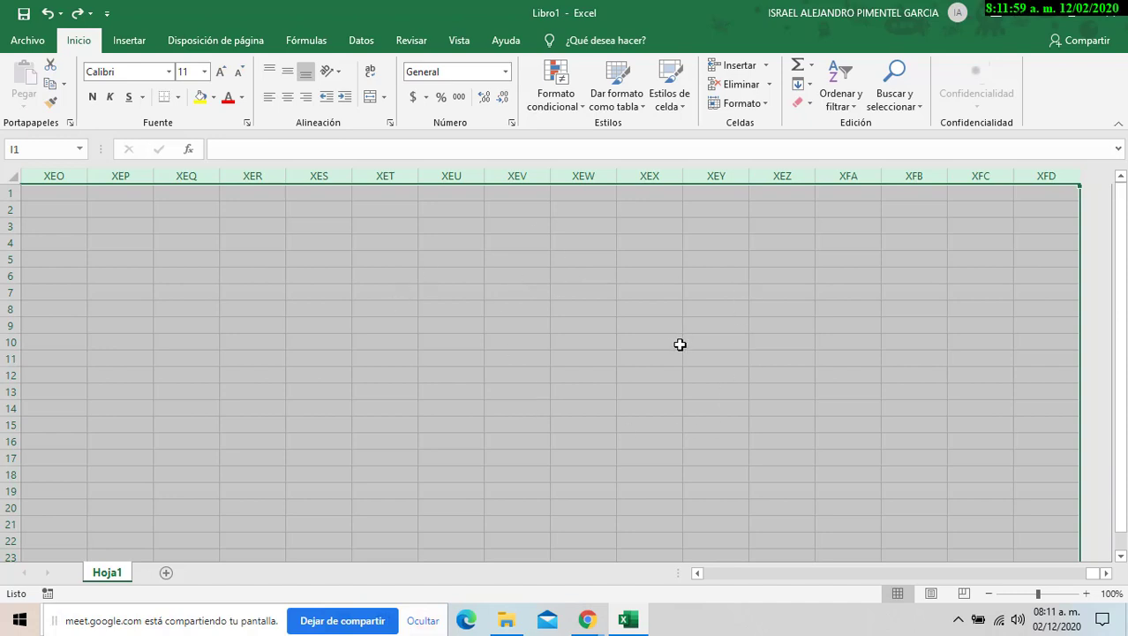
right_click(638, 209)
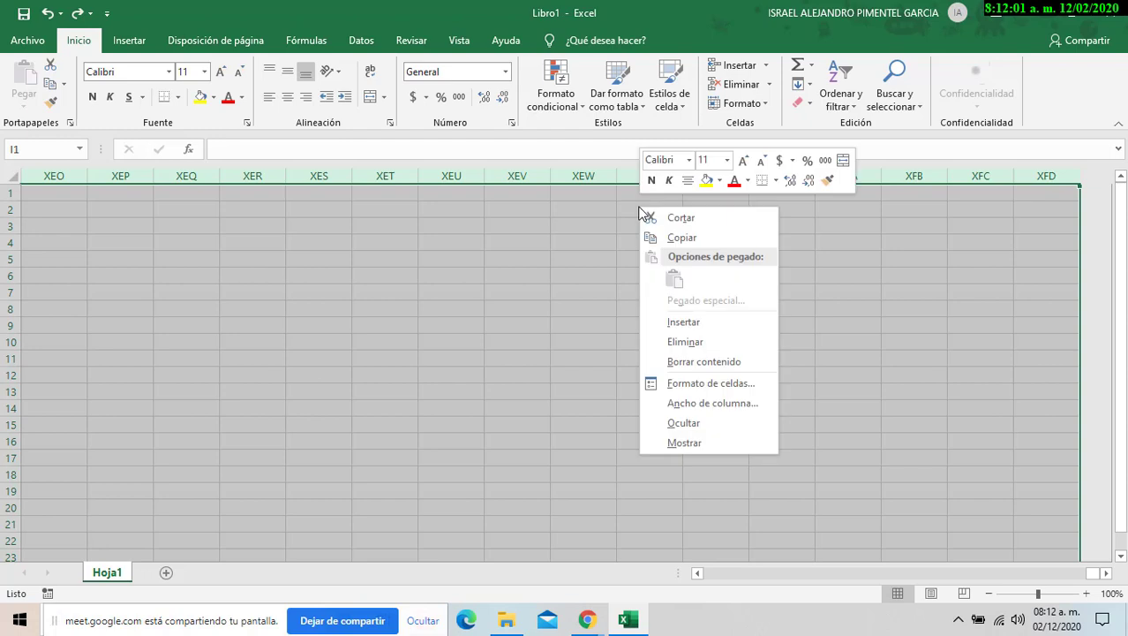
right_click(538, 227)
right_click(383, 296)
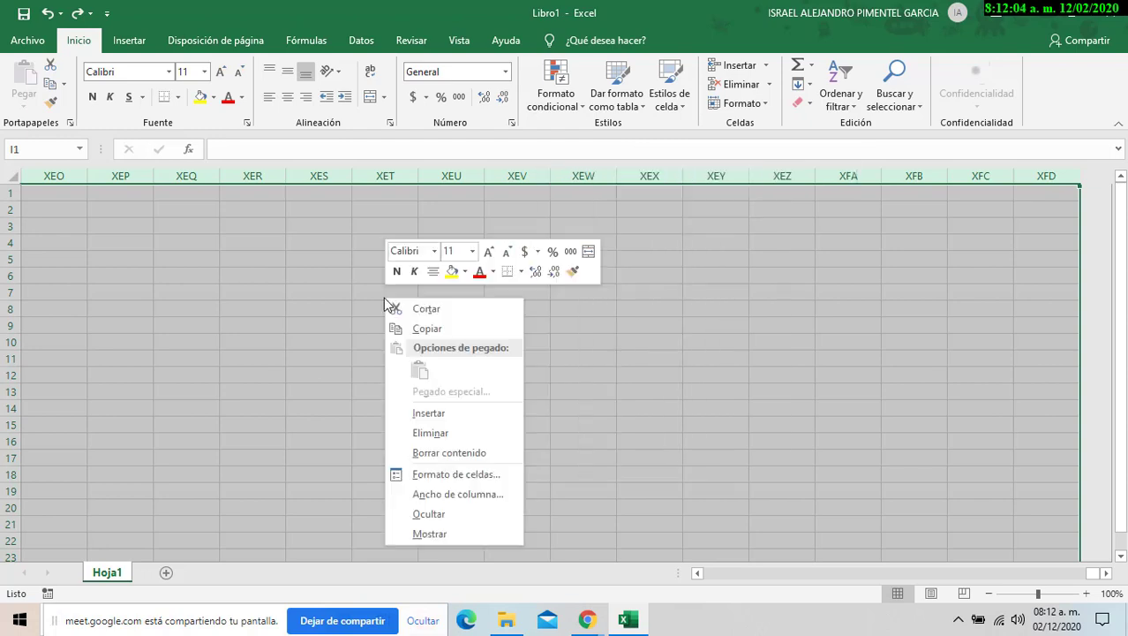
left_click(479, 519)
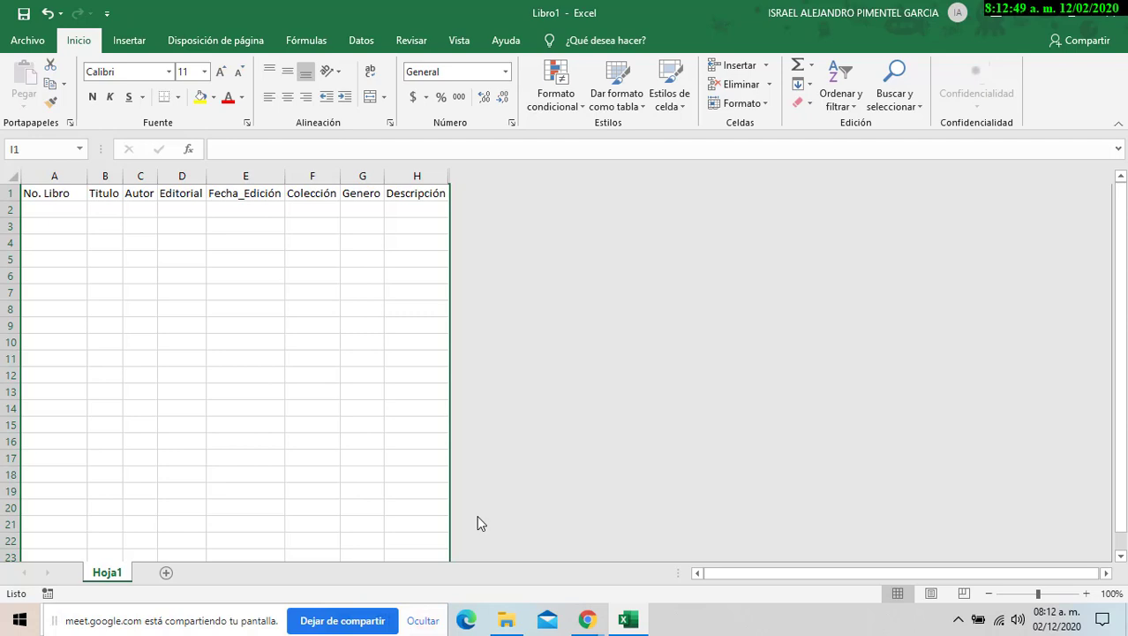
- Hide rows 12 through 1048576 with Ocultar, then select and deselect the A1:H11 catalog area
left_click(8, 375)
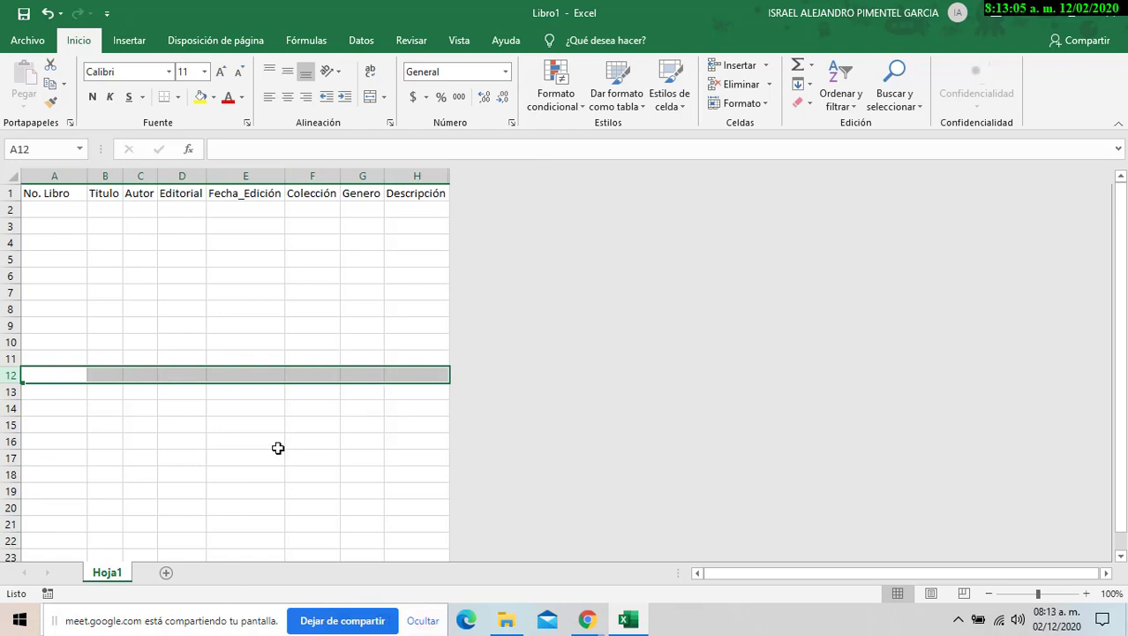
key("ctrl+shift+Down")
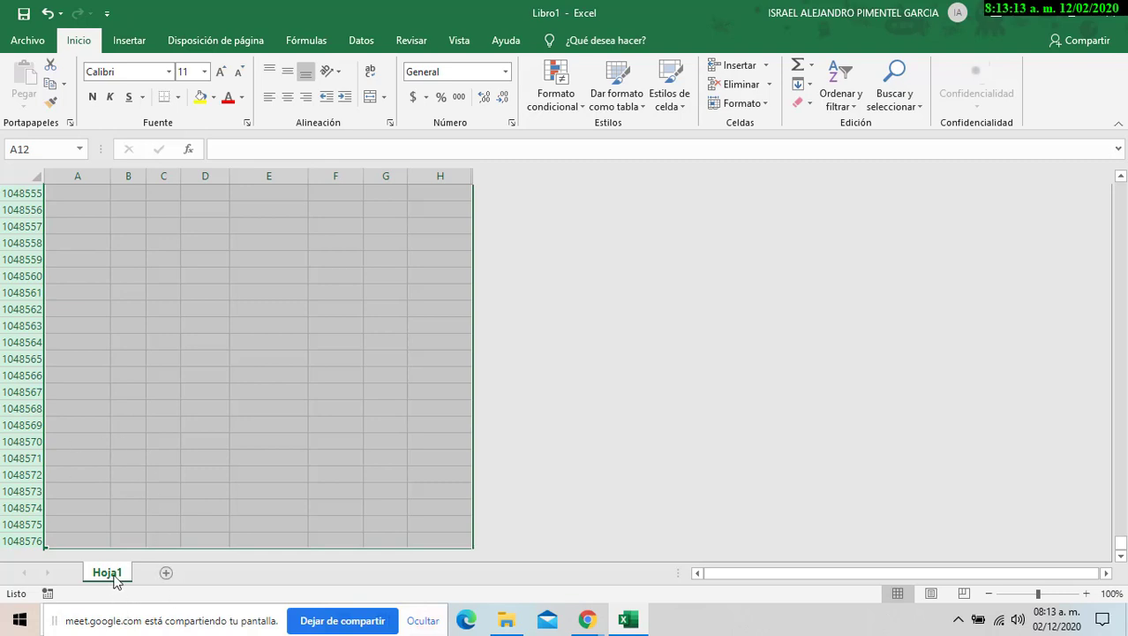
right_click(222, 239)
right_click(448, 395)
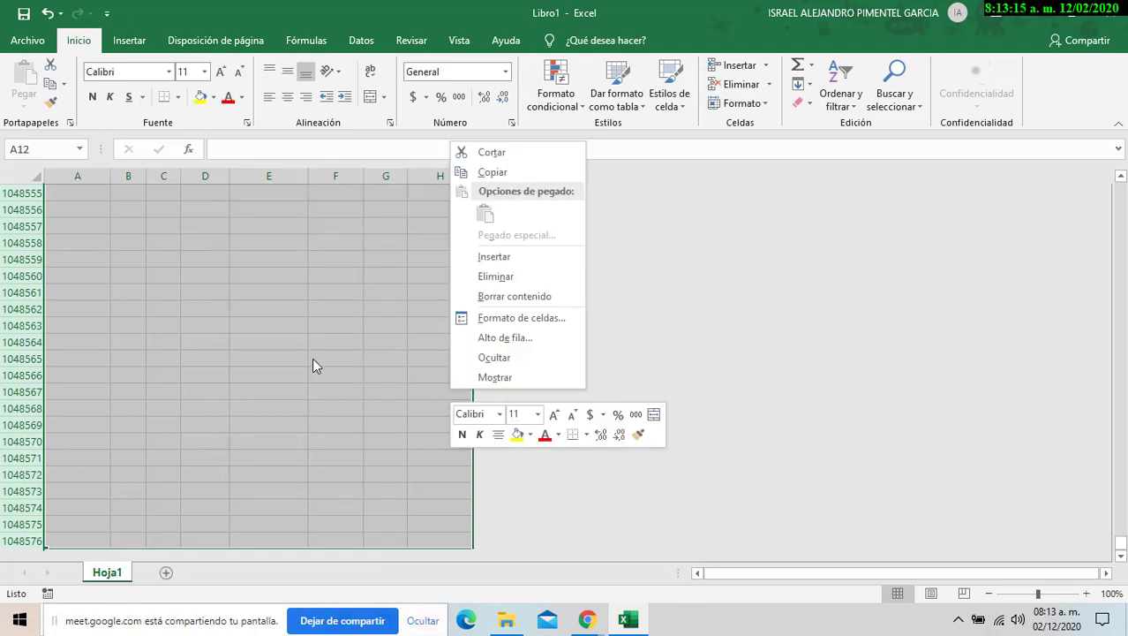
right_click(119, 295)
right_click(56, 447)
right_click(302, 231)
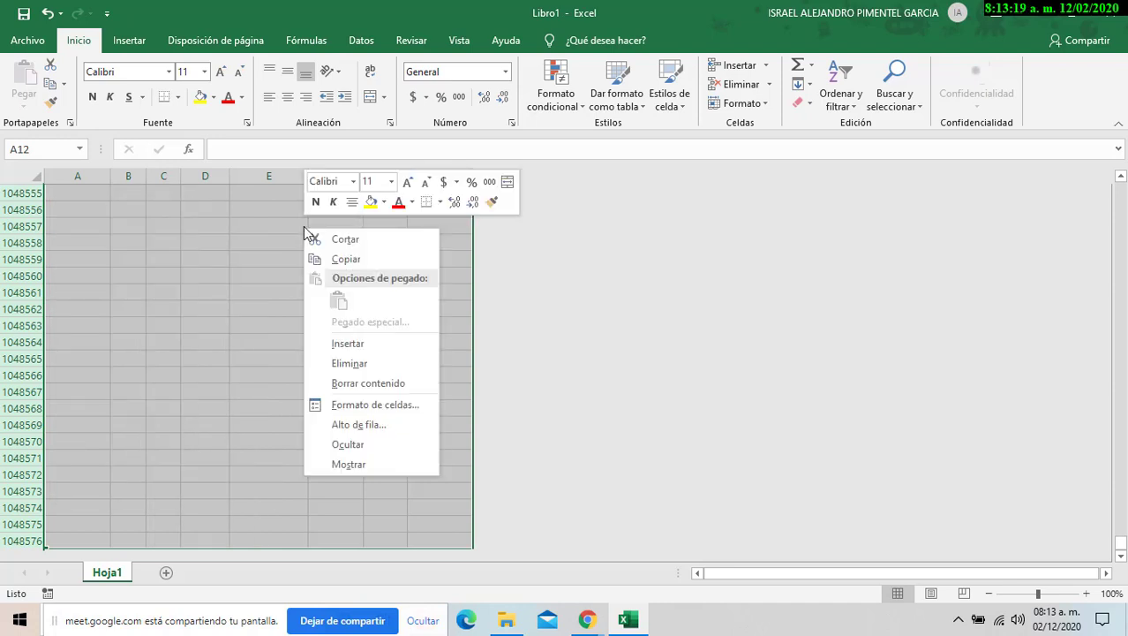
left_click(389, 445)
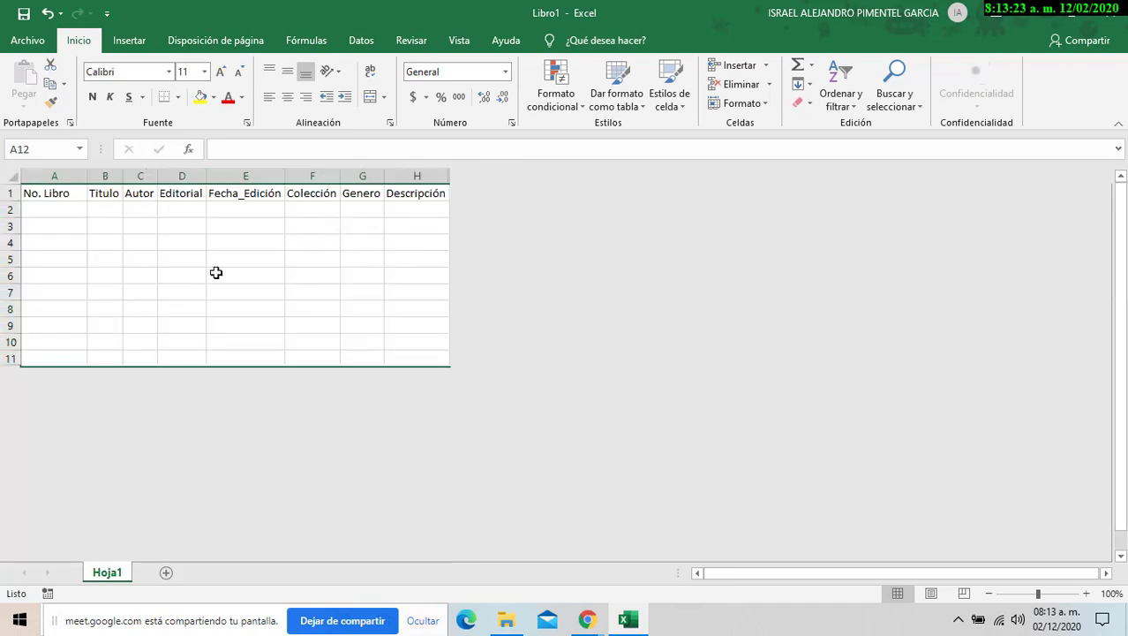
left_click_drag(54, 201, 426, 353)
left_click(230, 240)
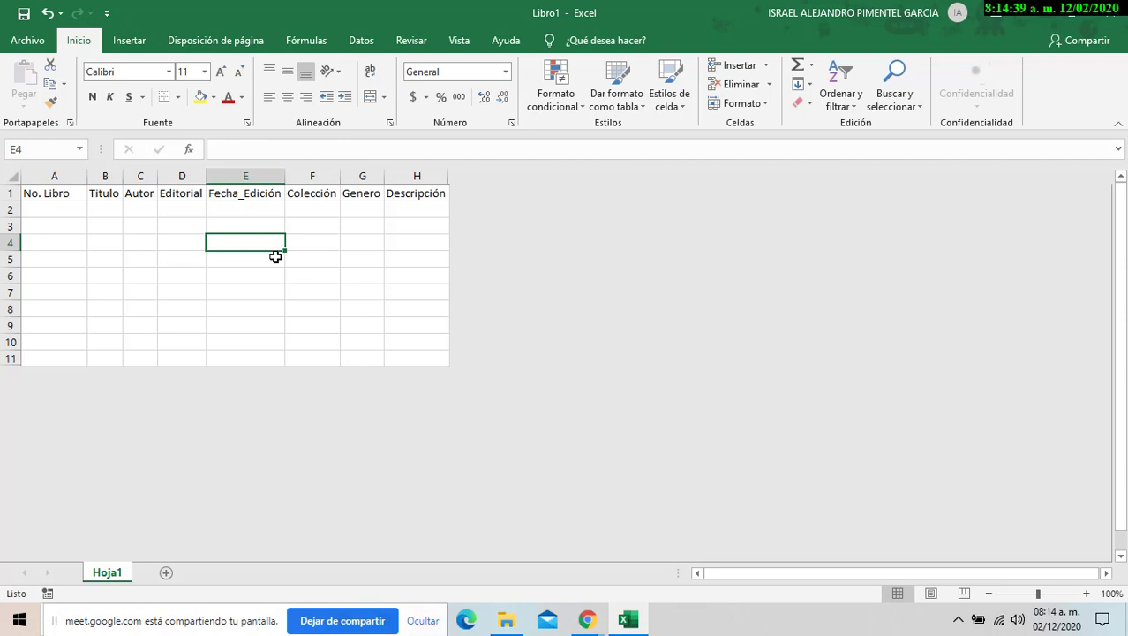
- Look over the A1:H1 headers and table, then restore down Excel and move it right
left_click(240, 270)
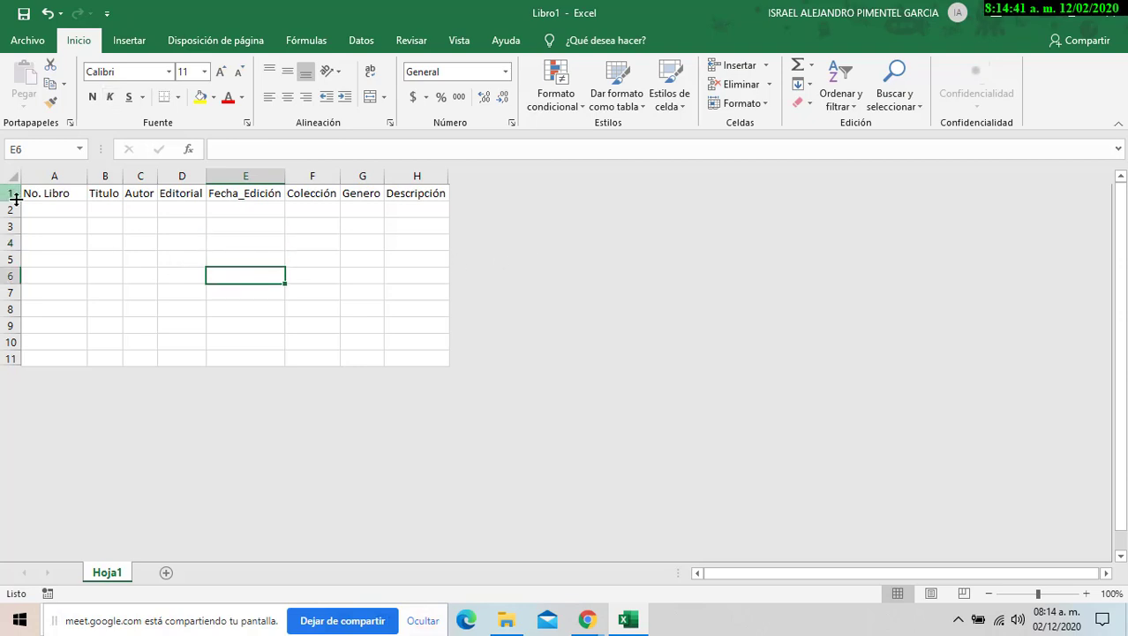
left_click_drag(40, 193, 417, 194)
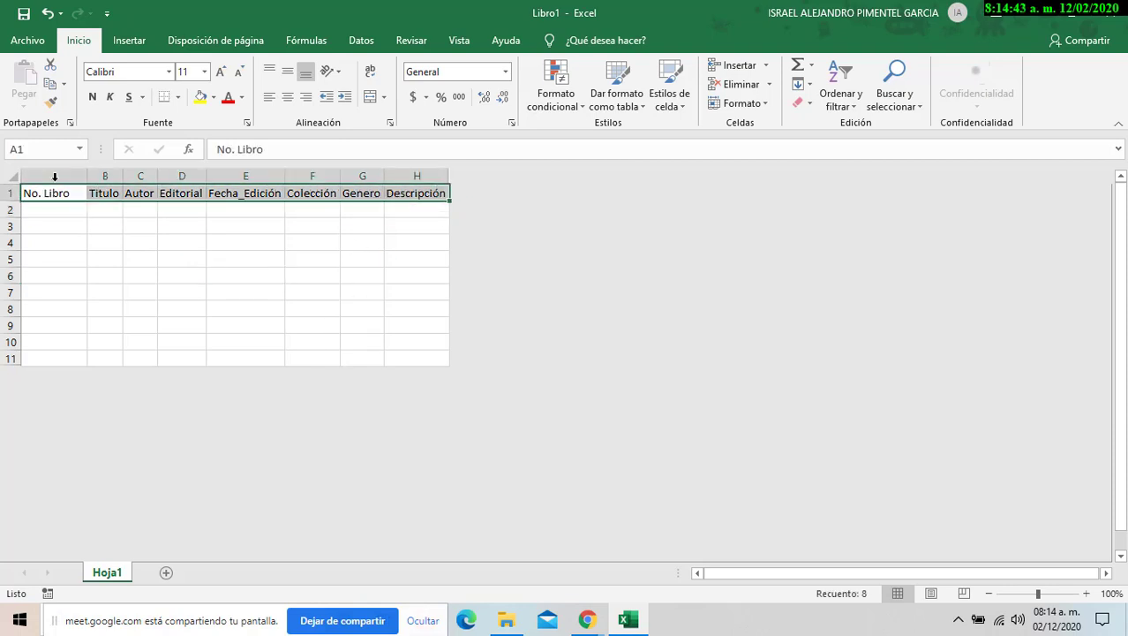
left_click_drag(51, 192, 371, 306)
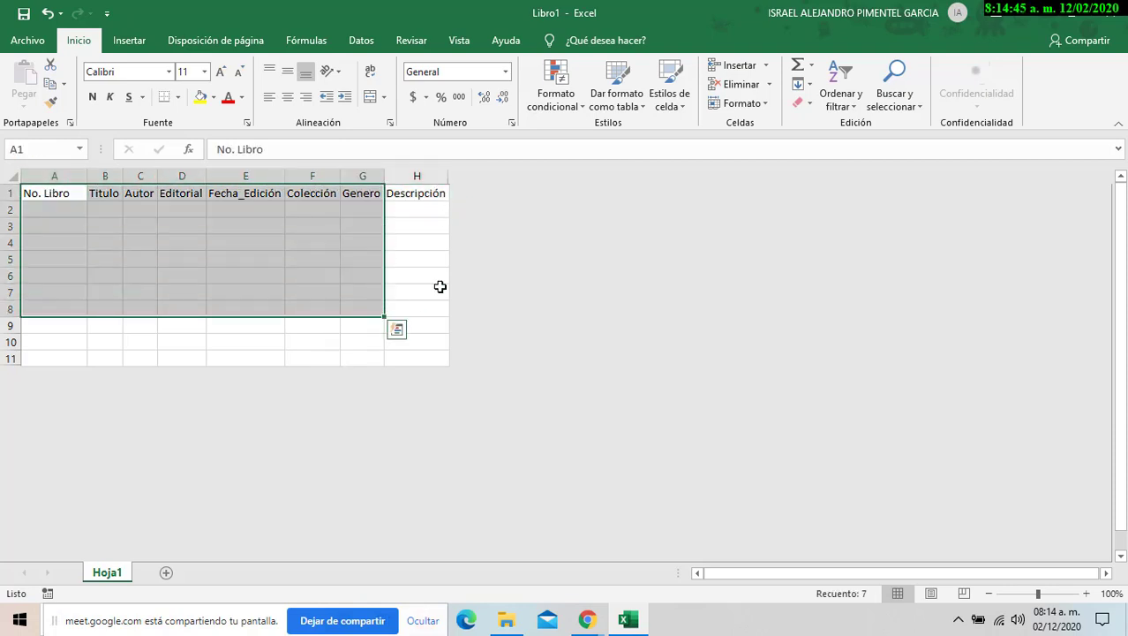
left_click(440, 286)
left_click(1079, 11)
left_click_drag(583, 85, 1126, 97)
- Dock Excel on the right half, read sections a) and b) of the PDF, then maximize Excel
left_click(88, 221)
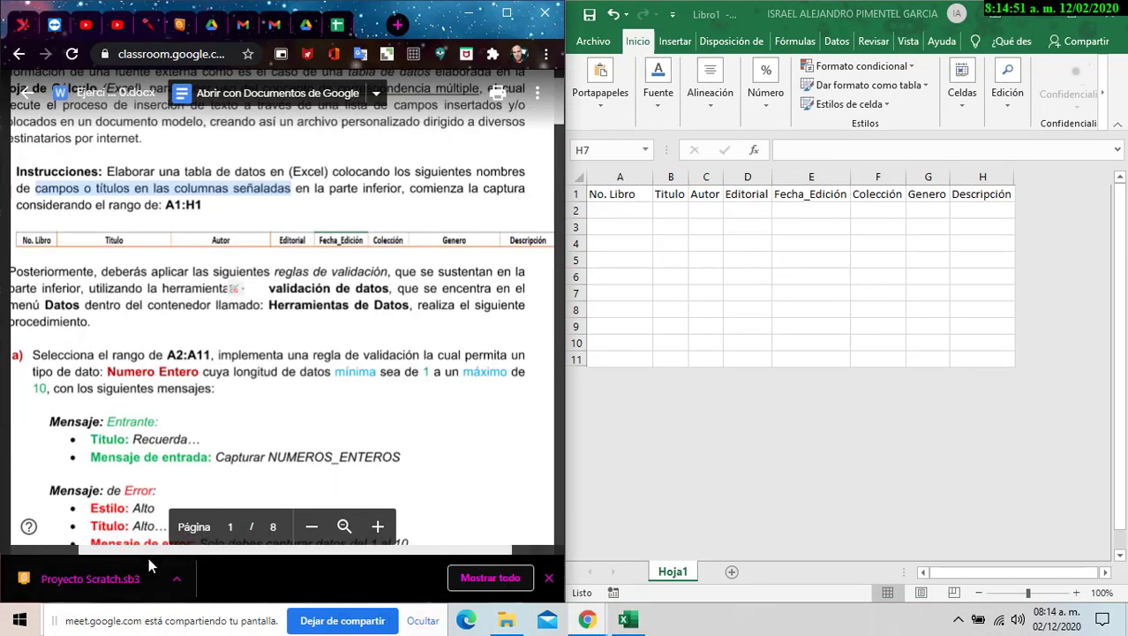
scroll(236, 312, "down", 2)
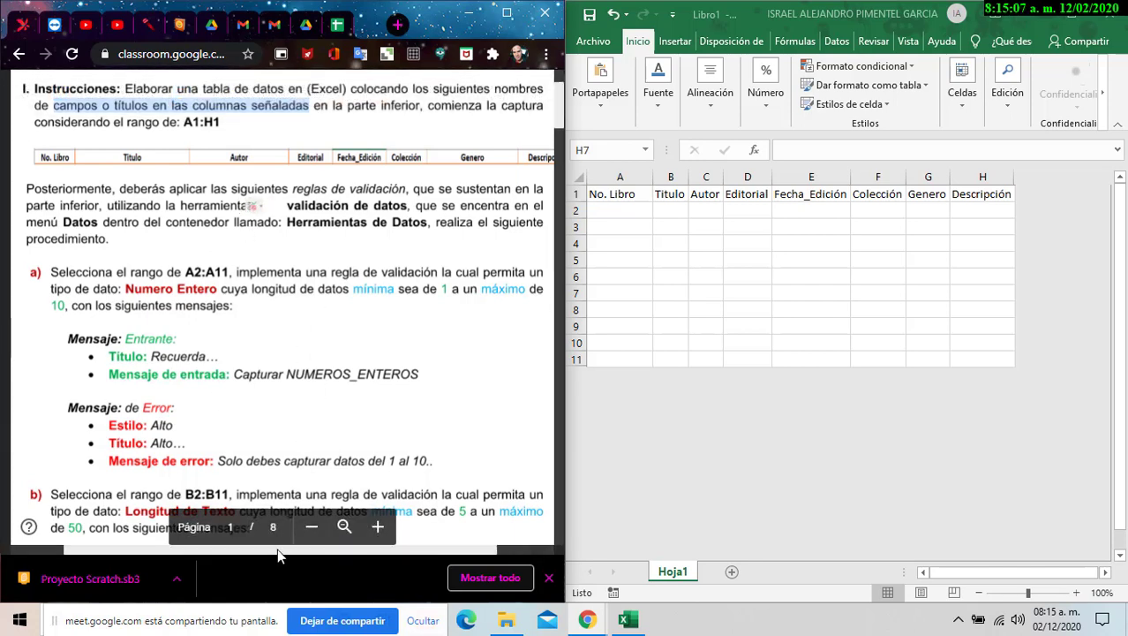
left_click_drag(277, 549, 285, 555)
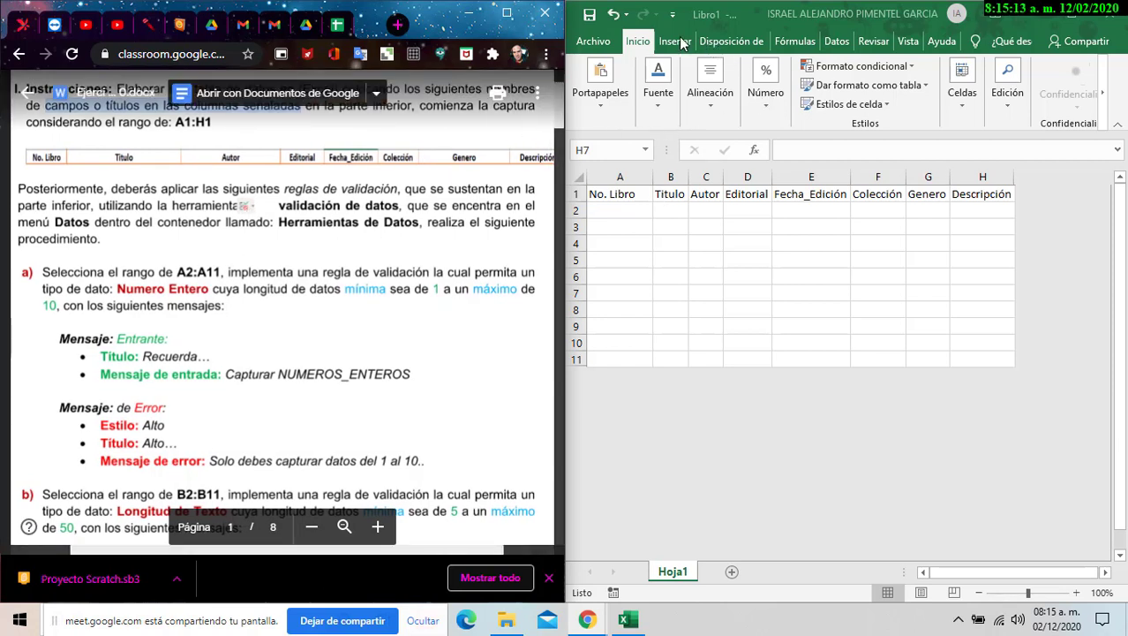
left_click(1070, 21)
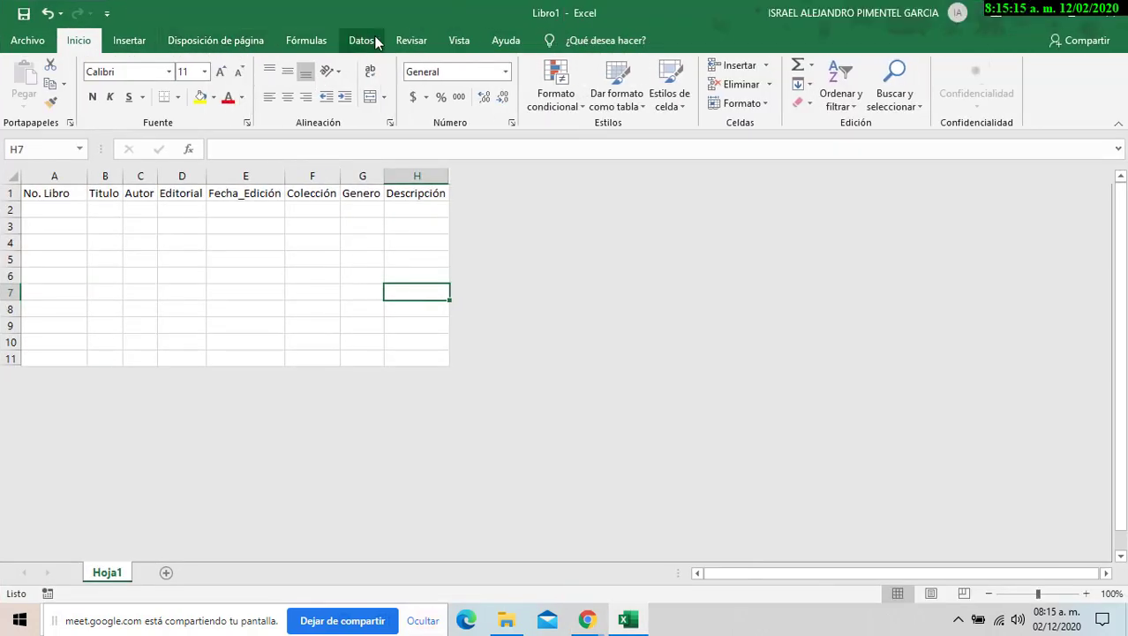
- Show the Datos tab and restore Excel beside the Classroom assignment
left_click(372, 41)
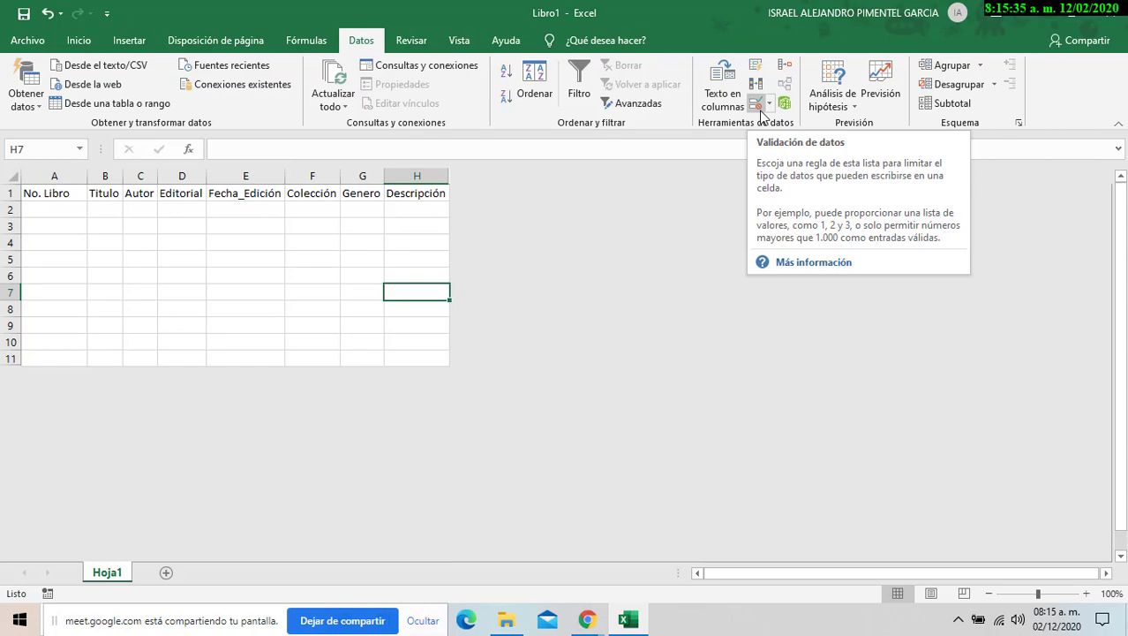
double_click(669, 16)
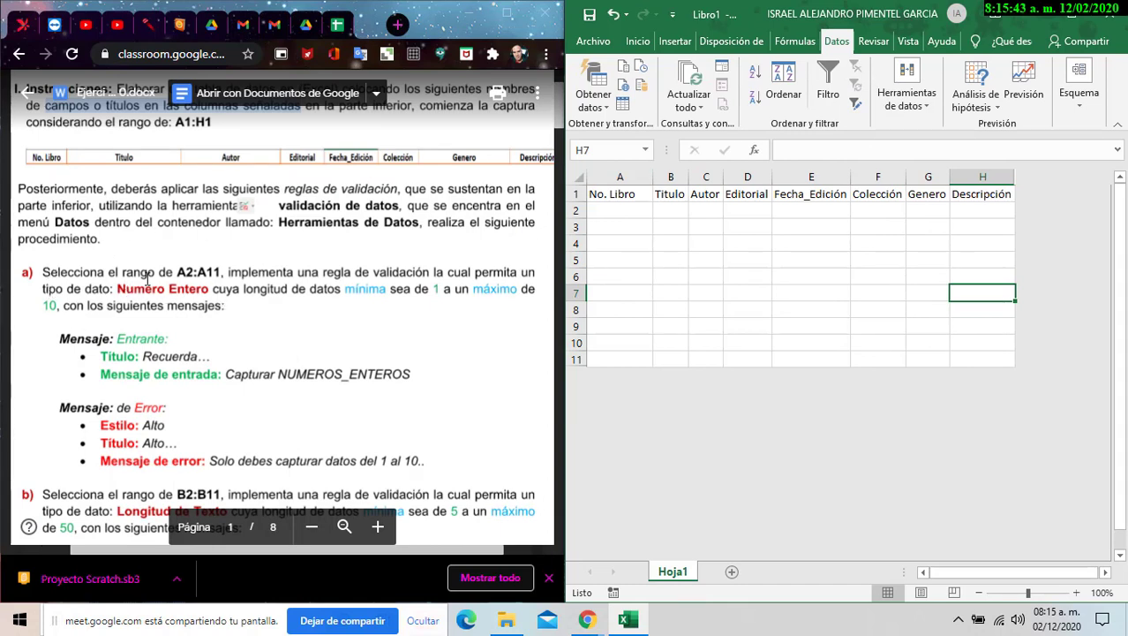
- Select A2:A11 and open the Validación de datos dialog, moving it down and left
left_click(610, 220)
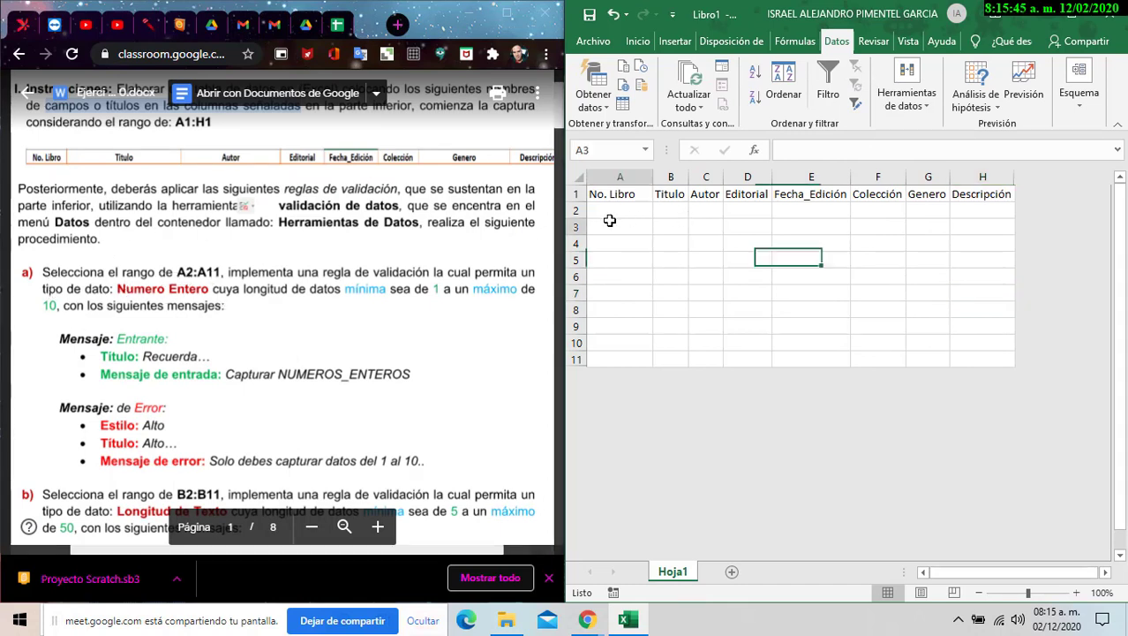
left_click_drag(610, 208, 630, 362)
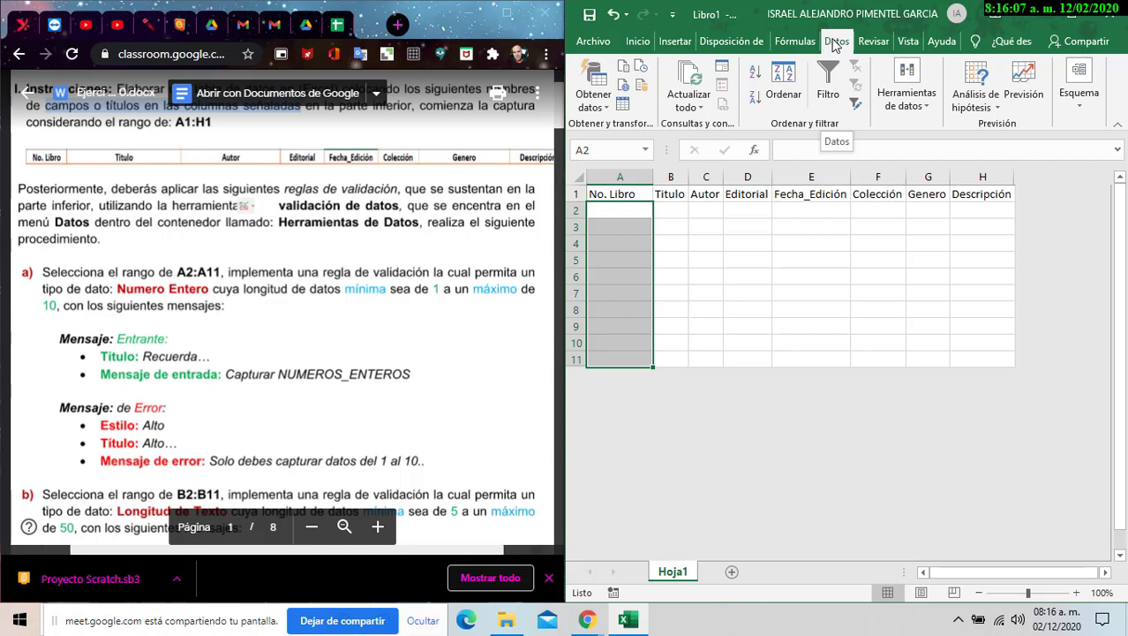
left_click(932, 110)
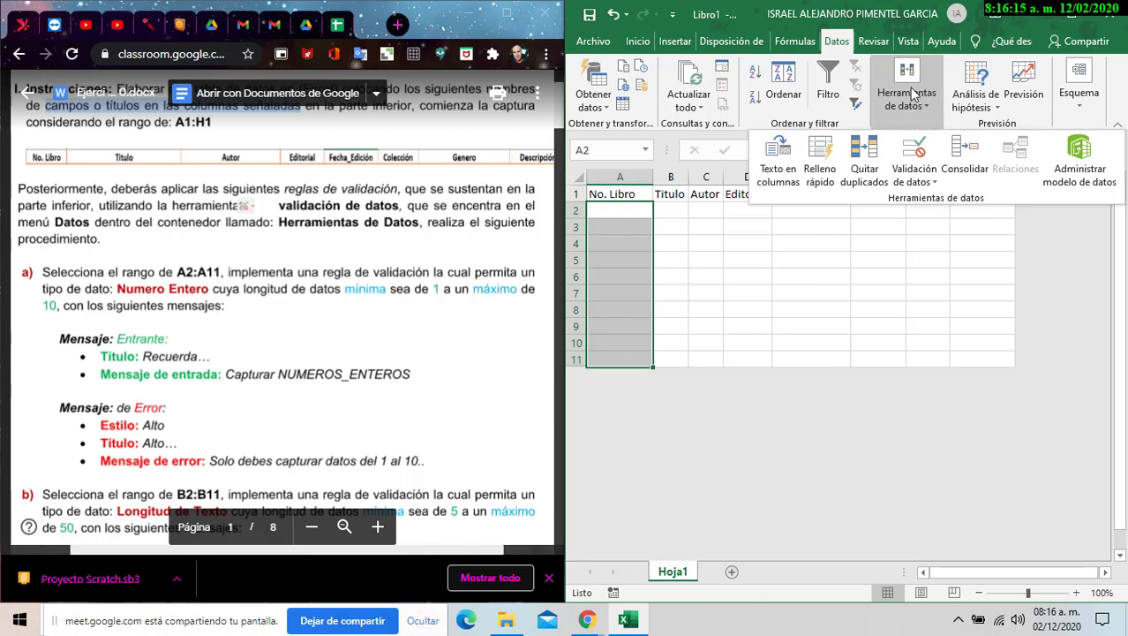
left_click(921, 183)
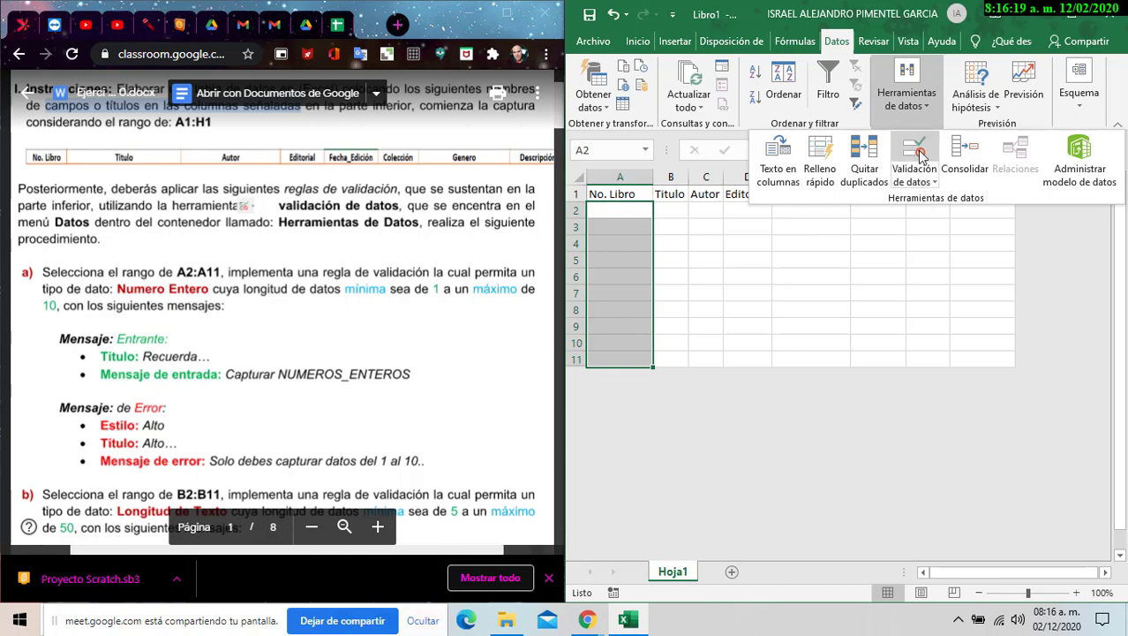
left_click_drag(894, 188, 828, 237)
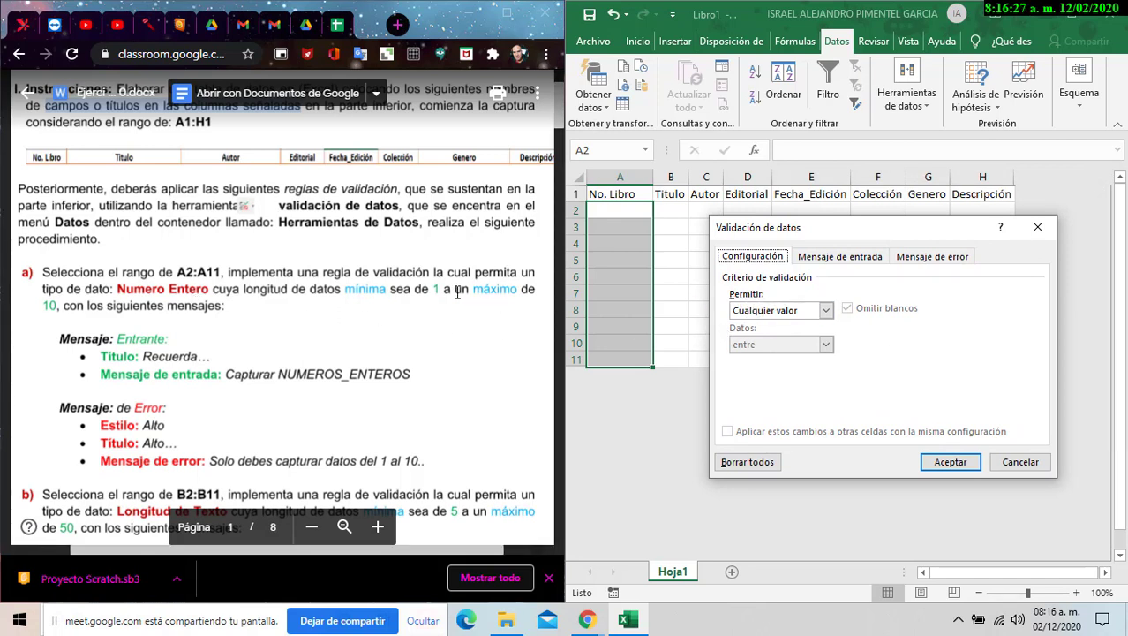
- Set the criteria to Número entero between Mínimo 1 and Máximo 10
left_click(826, 311)
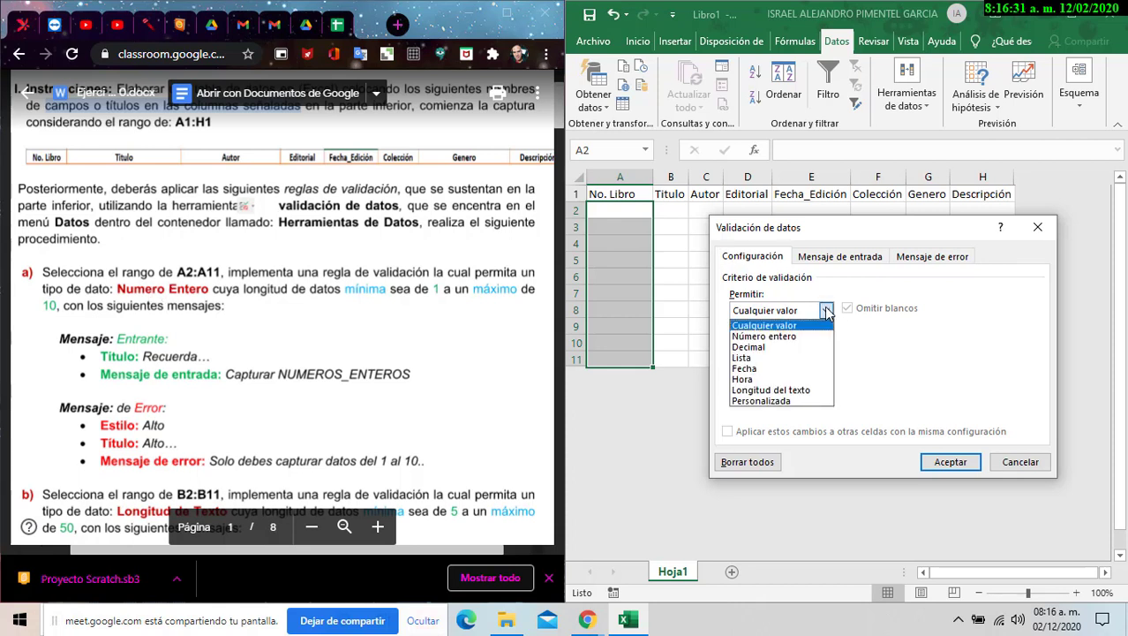
left_click(784, 336)
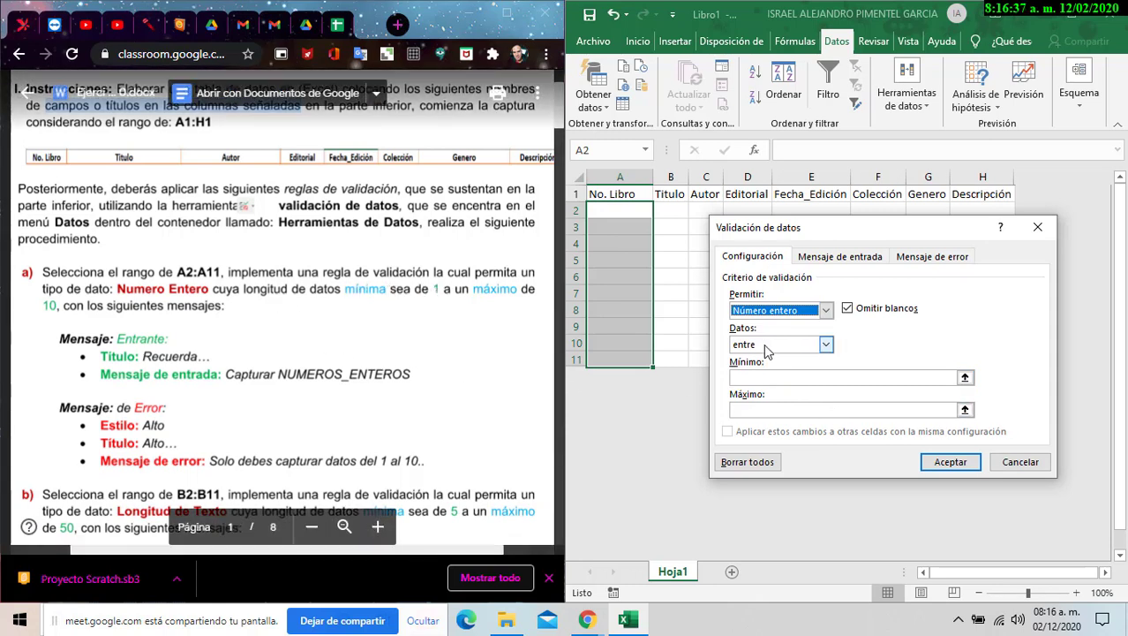
left_click(759, 377)
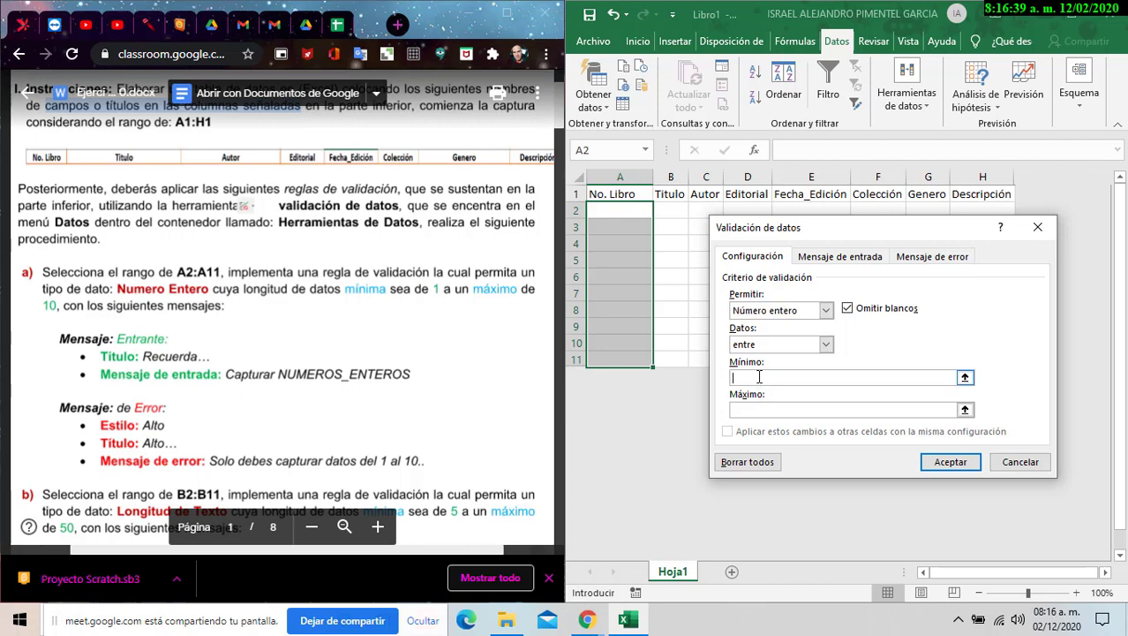
type("1")
left_click(778, 409)
type("1")
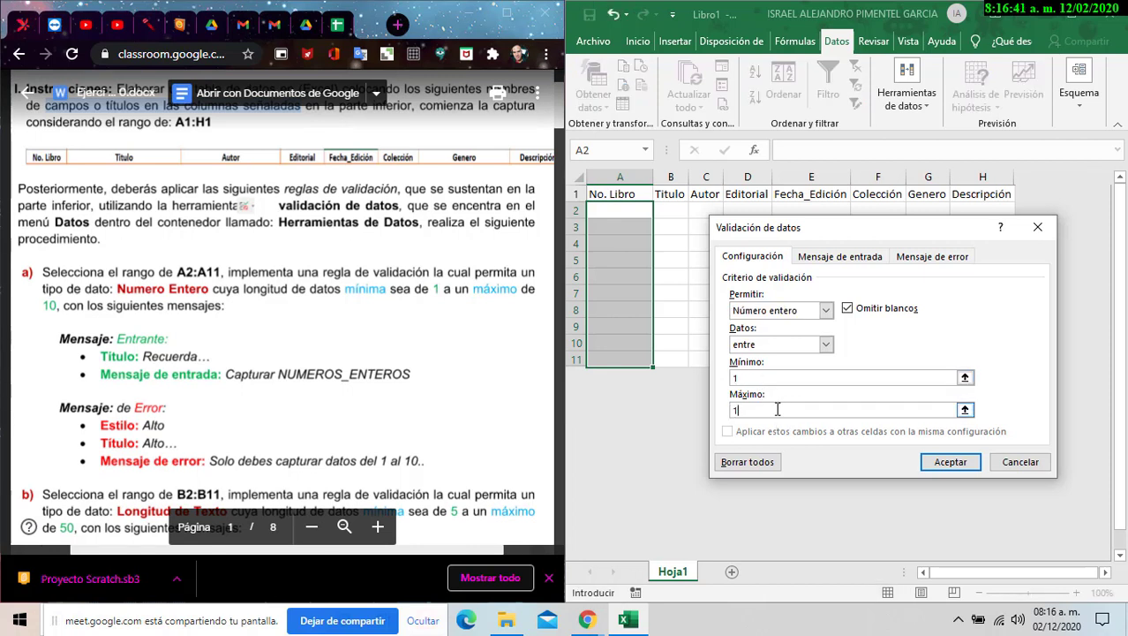
type("0")
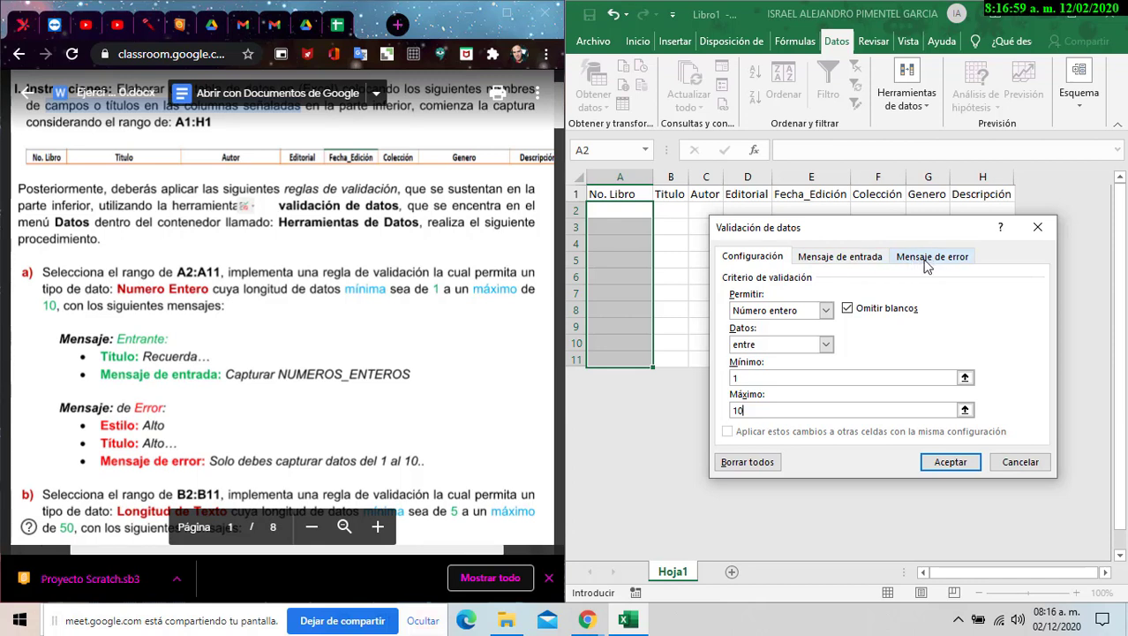
left_click(861, 263)
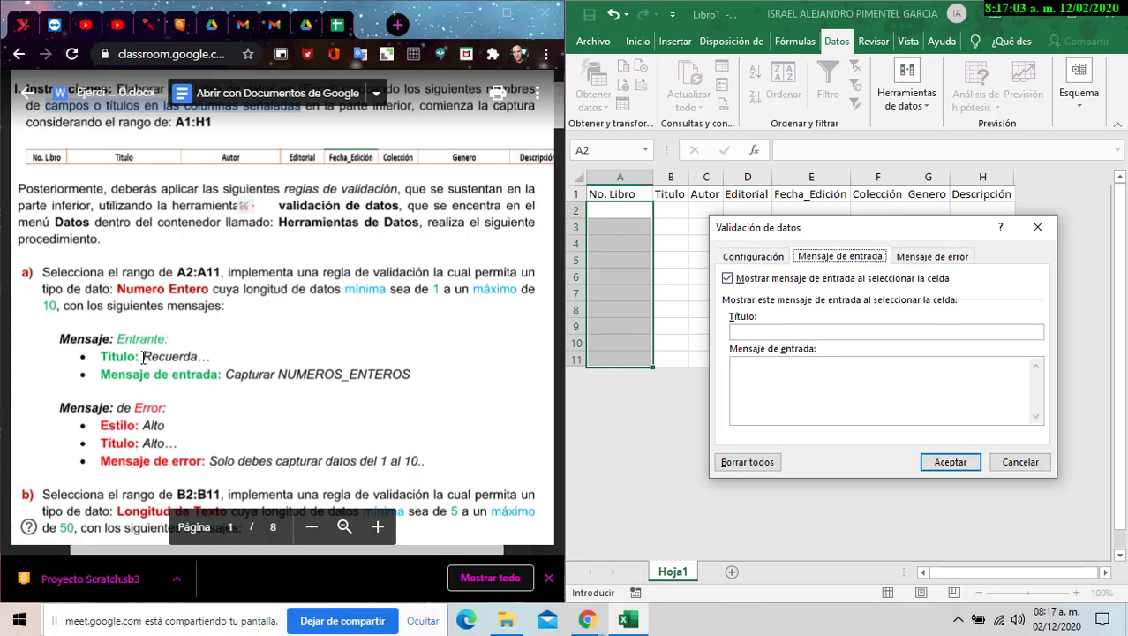
- Title the input message 'Recuerda..' and paste 'Capturar NUMEROS_ENTEROS' from the PDF as its text
left_click(754, 331)
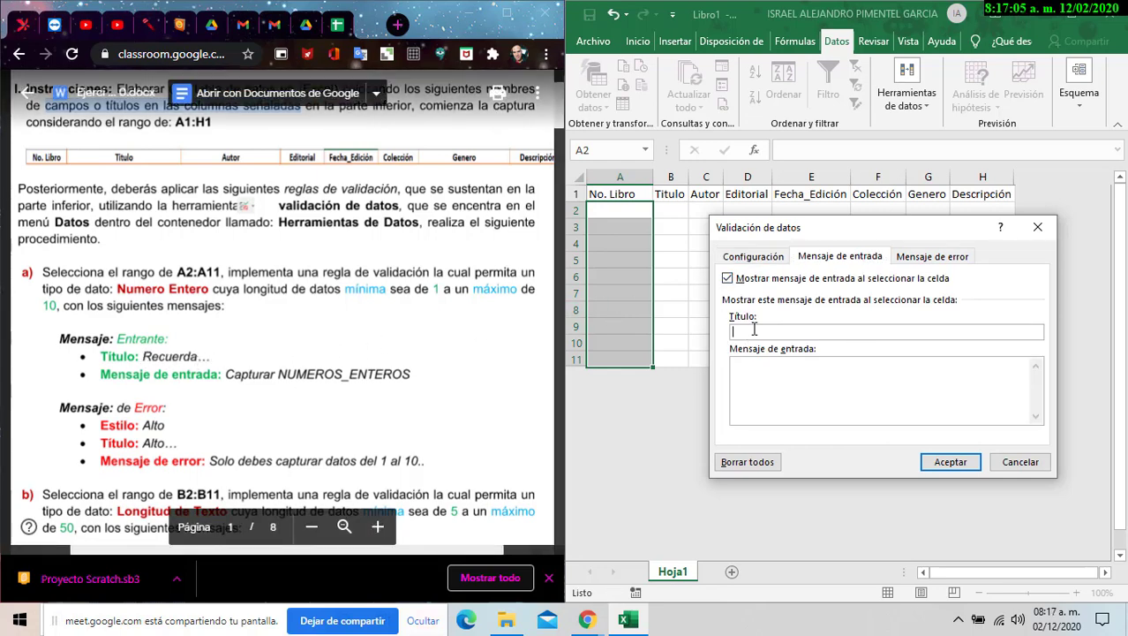
type("e")
type("cuerda..")
type("R")
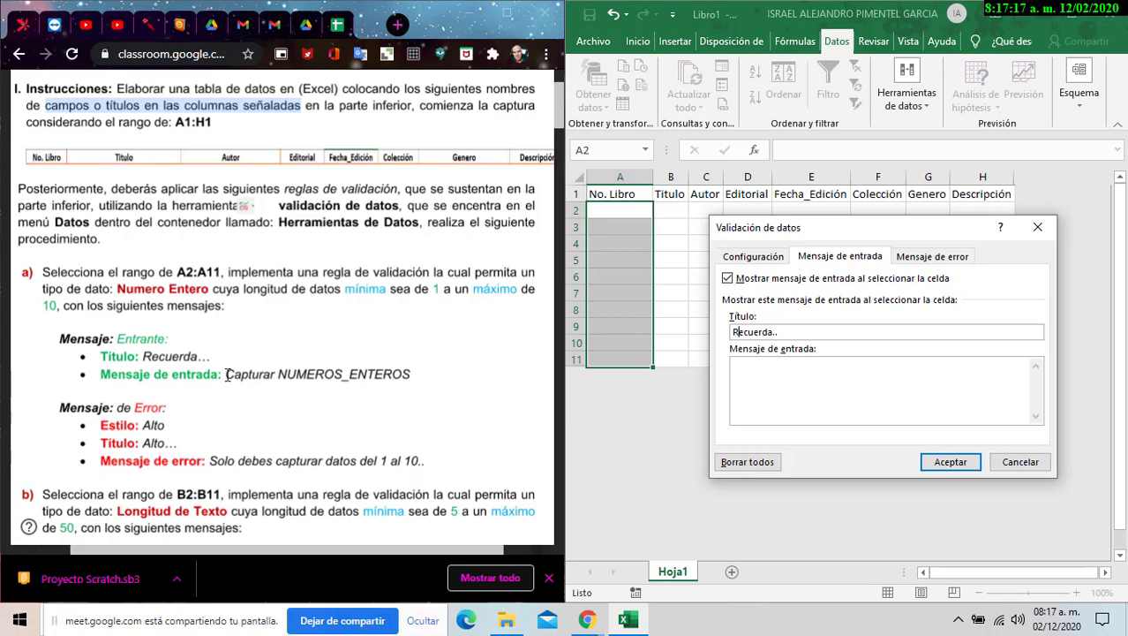
left_click(865, 372)
key("Escape")
left_click_drag(227, 374, 410, 374)
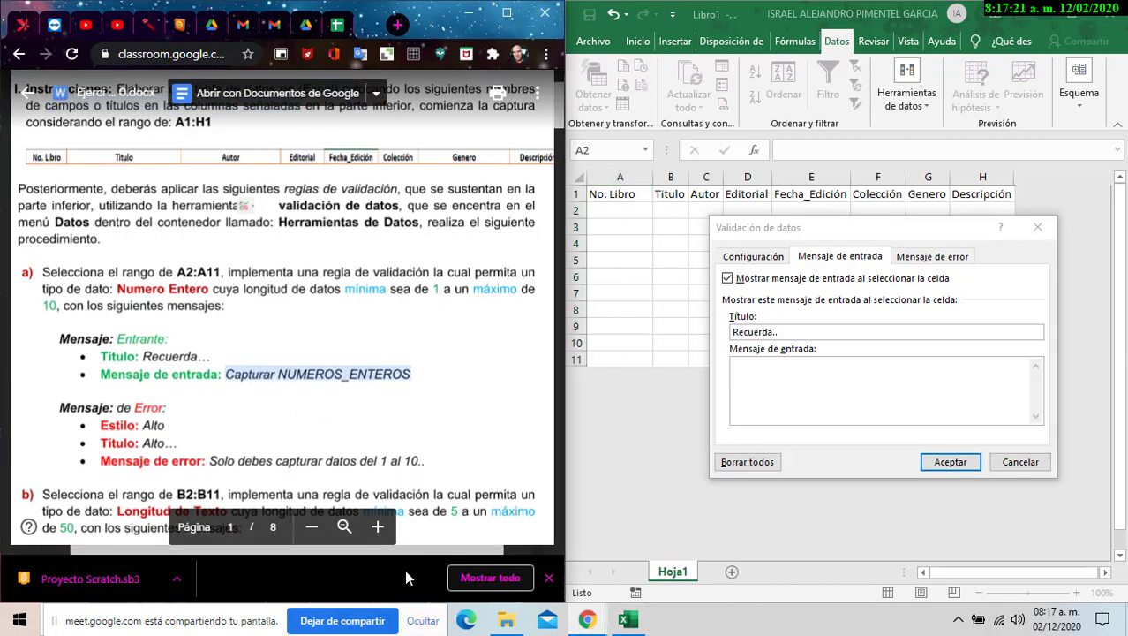
key("ctrl+c")
left_click(755, 415)
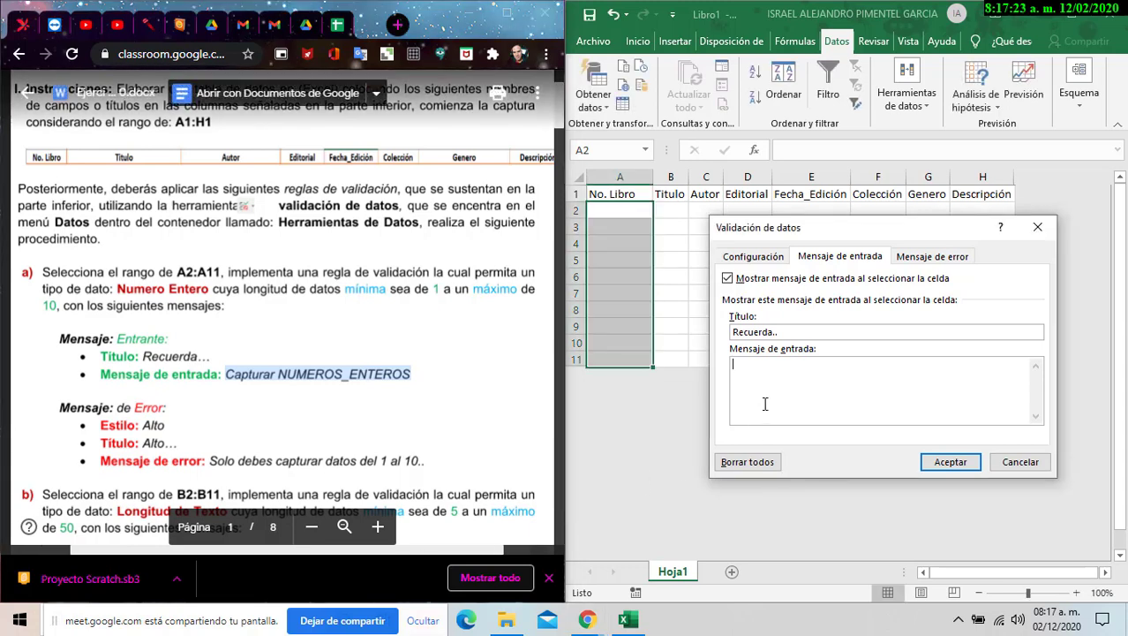
key("ctrl+v")
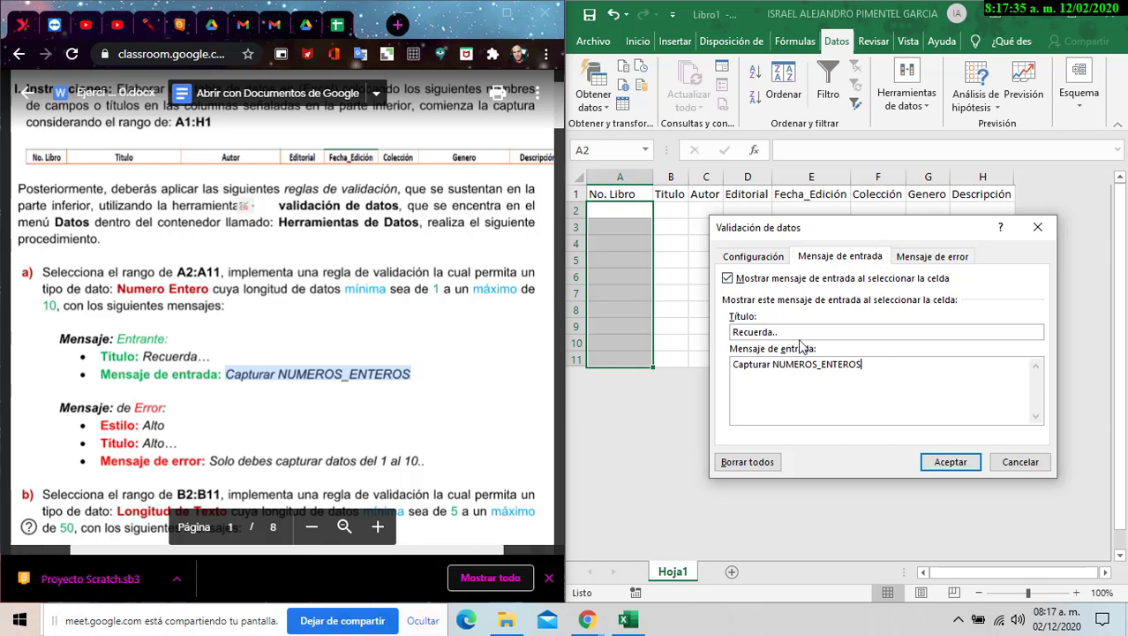
left_click(931, 261)
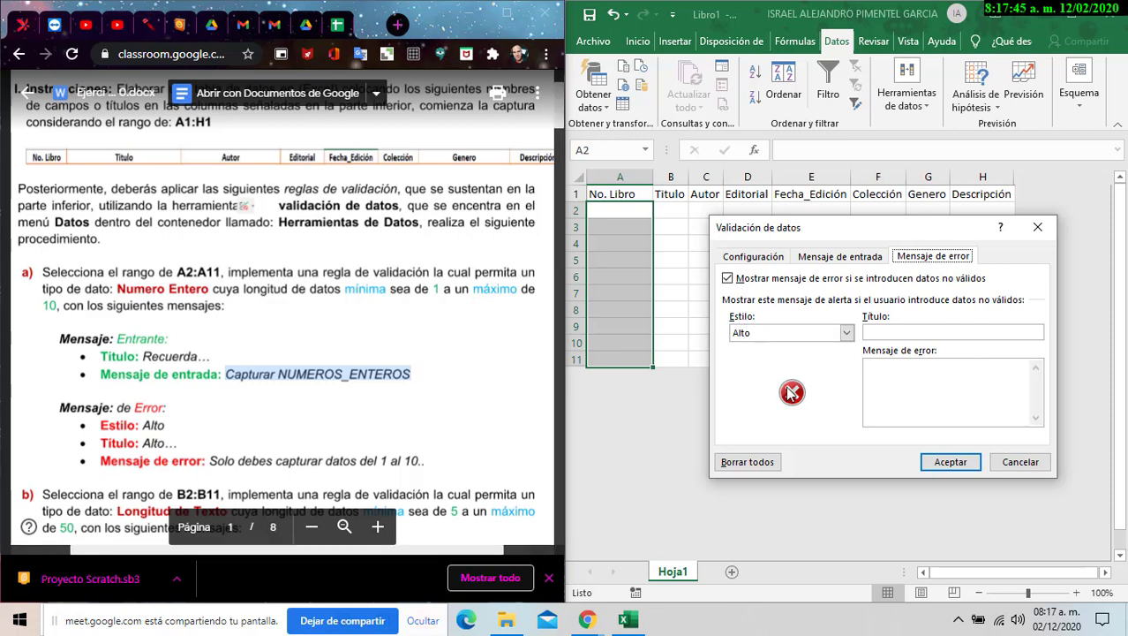
- Try the Advertencia and Información alert styles, then settle on Alto
left_click(849, 332)
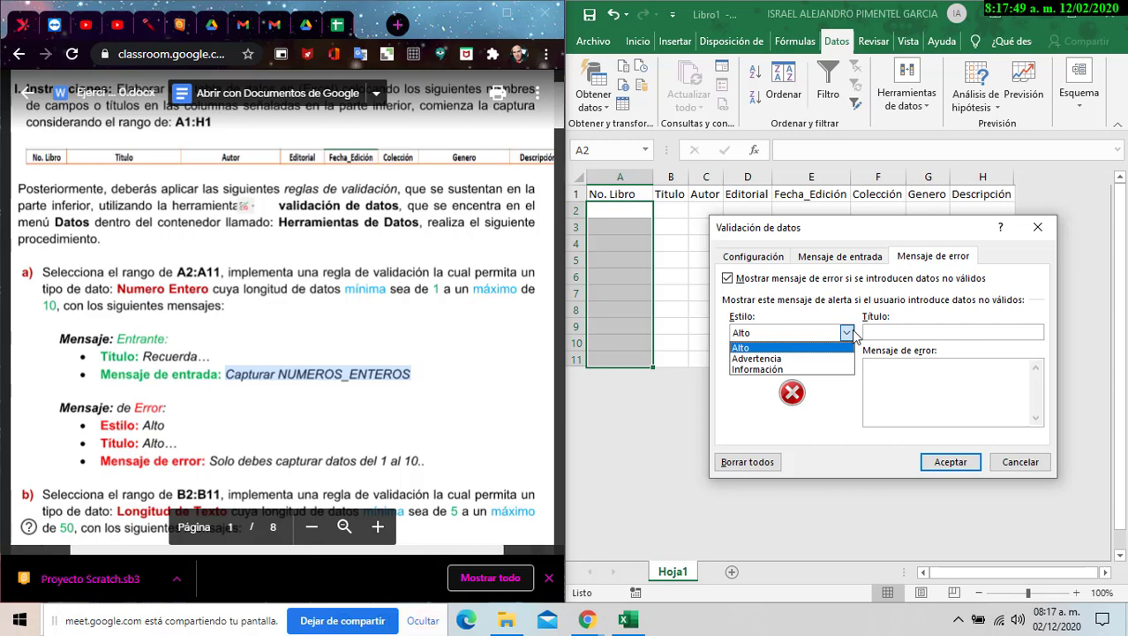
left_click(754, 349)
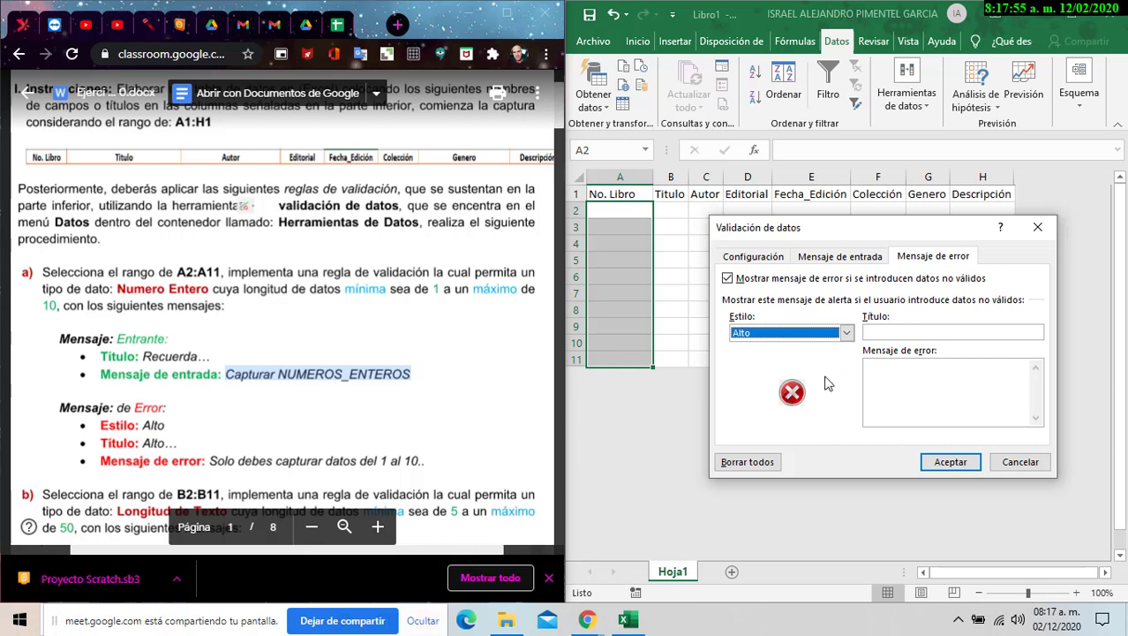
left_click(846, 333)
left_click(794, 360)
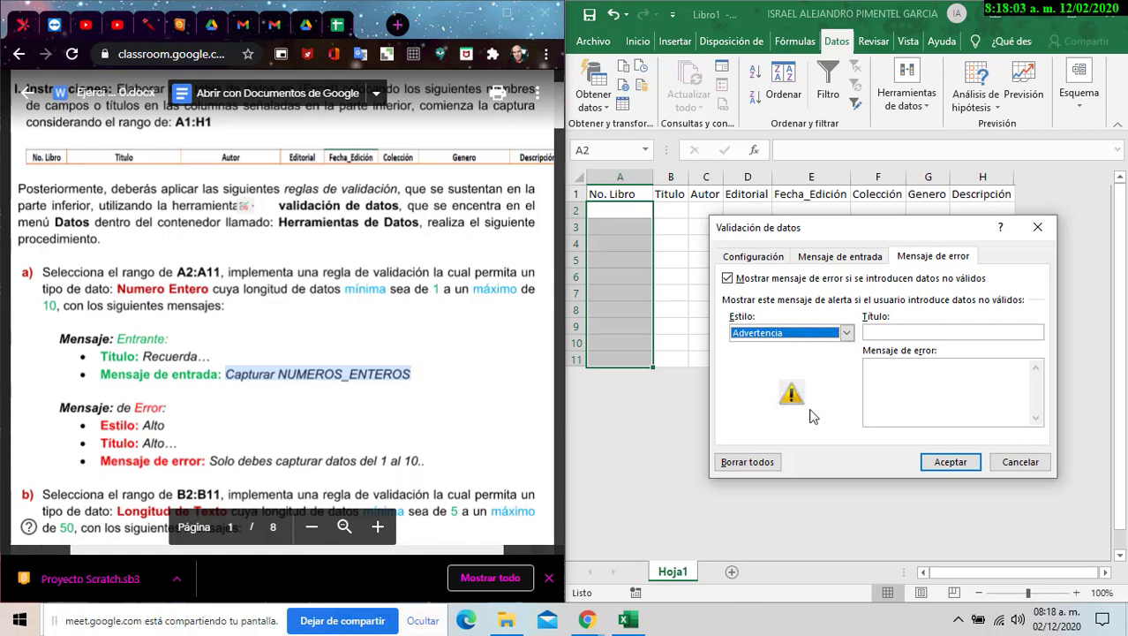
left_click(846, 333)
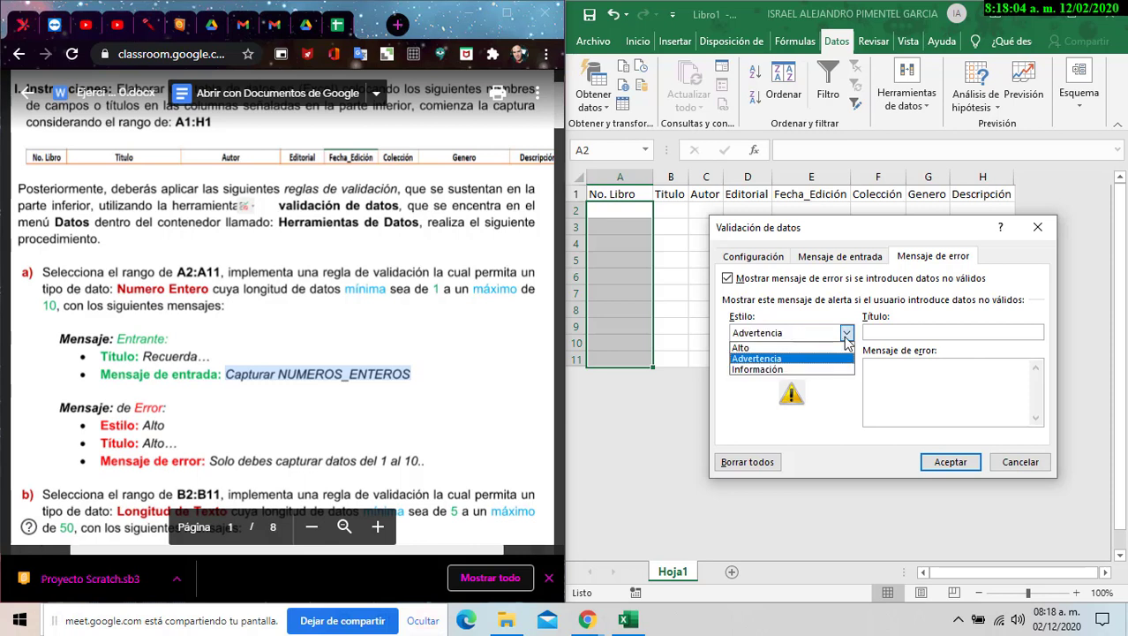
left_click(780, 370)
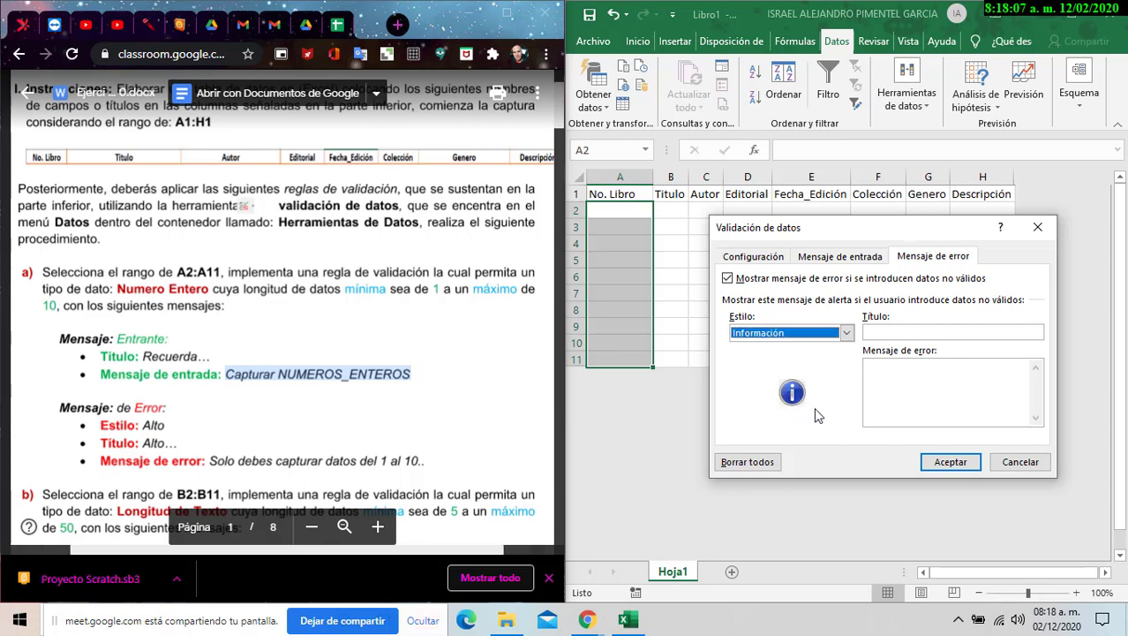
left_click(845, 335)
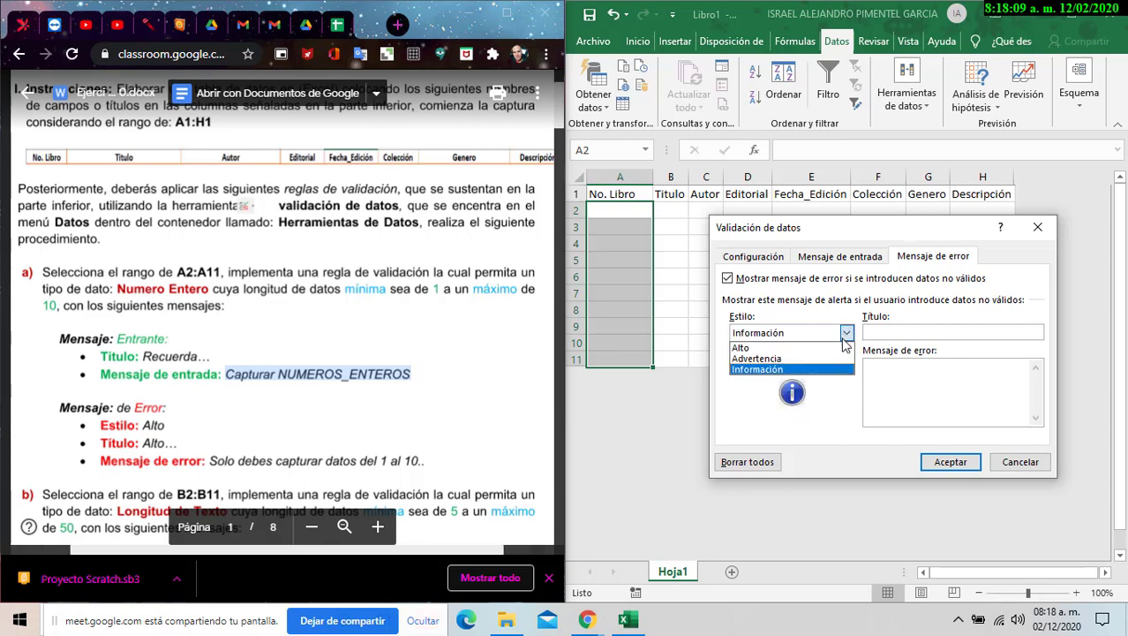
left_click(782, 347)
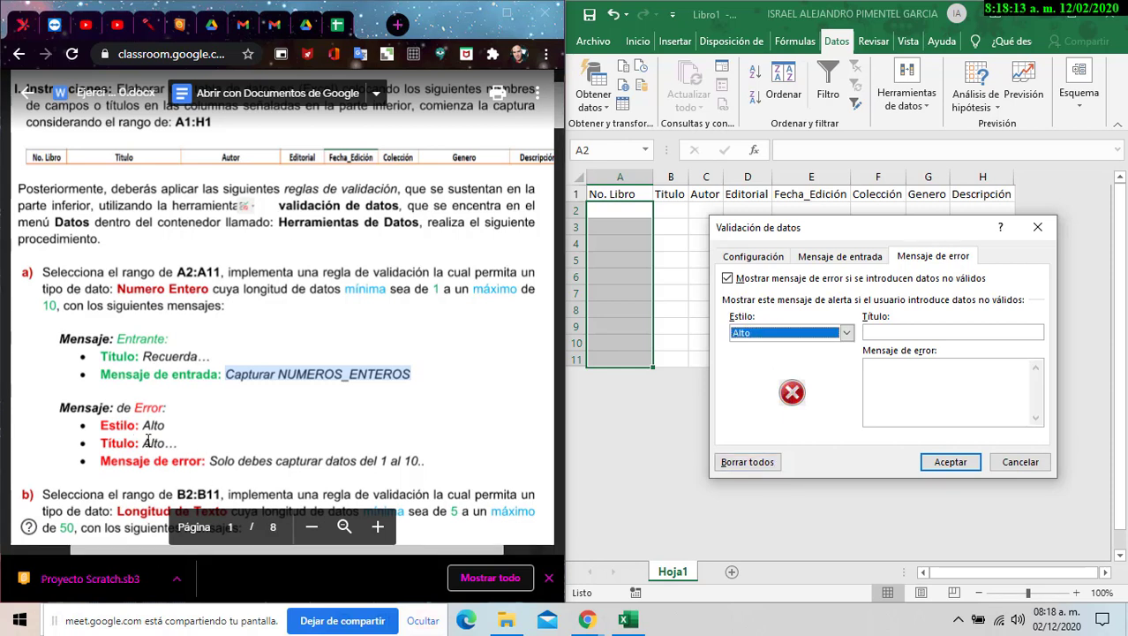
- Title the error alert 'Alto...' and paste 'Solo debes capturar datos del 1 al 10..' as its message
left_click(885, 331)
type("A")
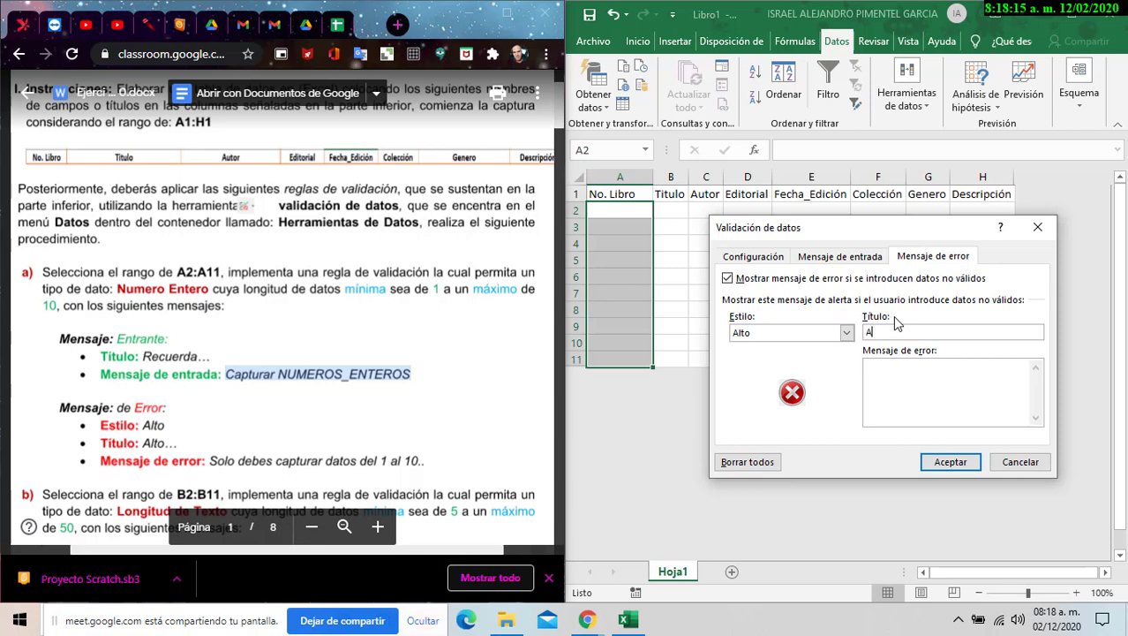
type("lto...")
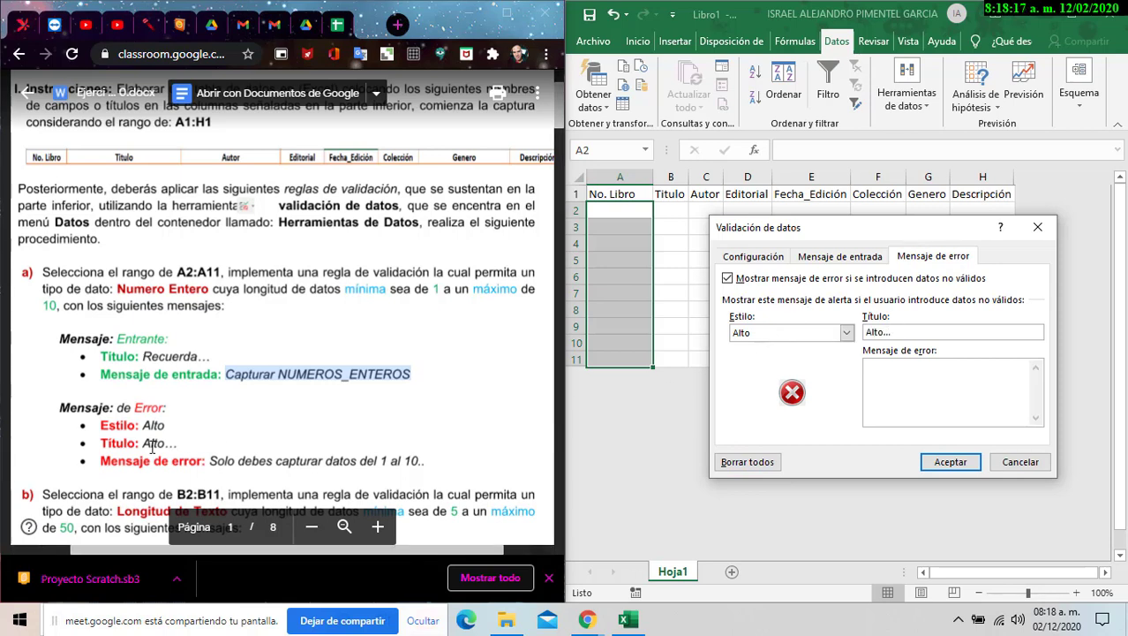
left_click(338, 461)
left_click_drag(425, 459, 210, 460)
left_click(892, 396)
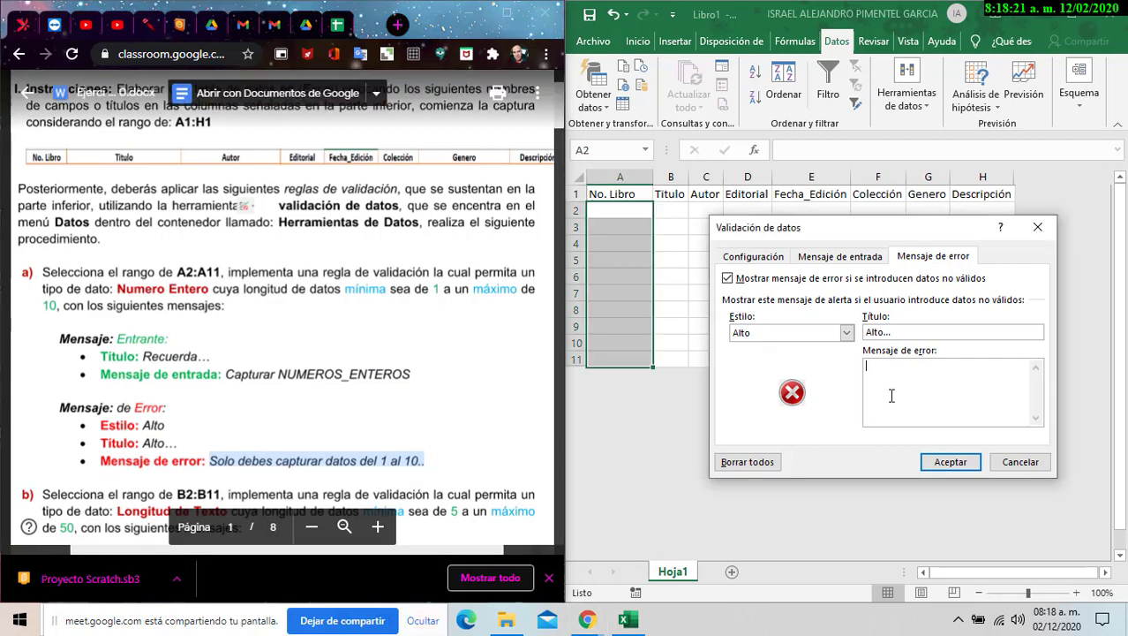
key("ctrl+v")
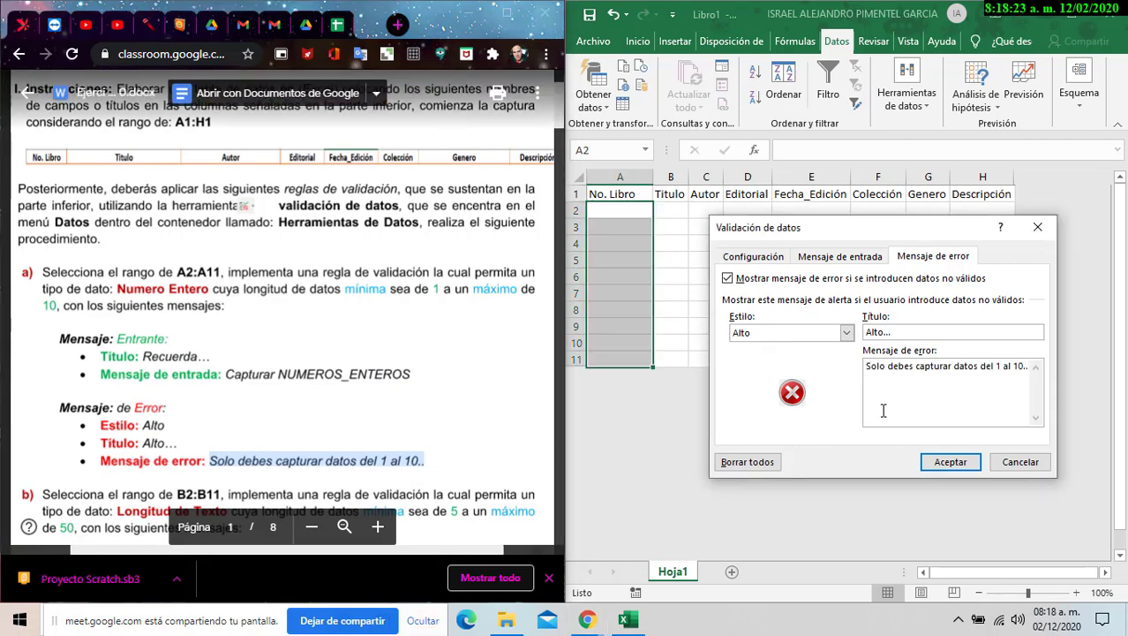
- Review the 1–10 criteria, input message and error alert tabs, then accept the rule with Aceptar
left_click_drag(821, 228, 791, 226)
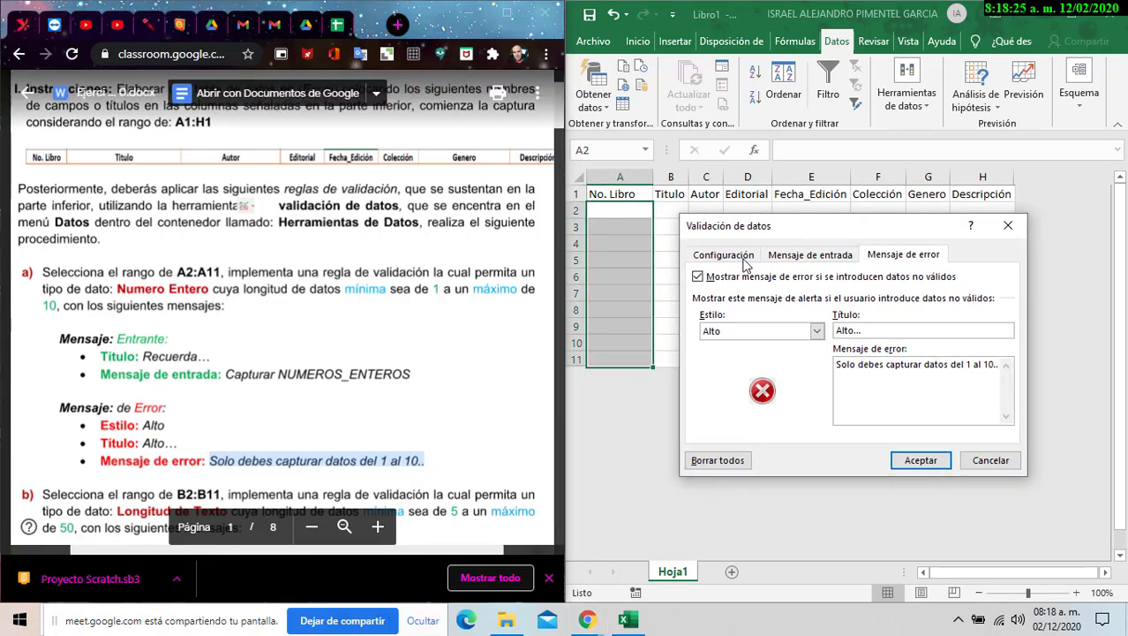
left_click(698, 256)
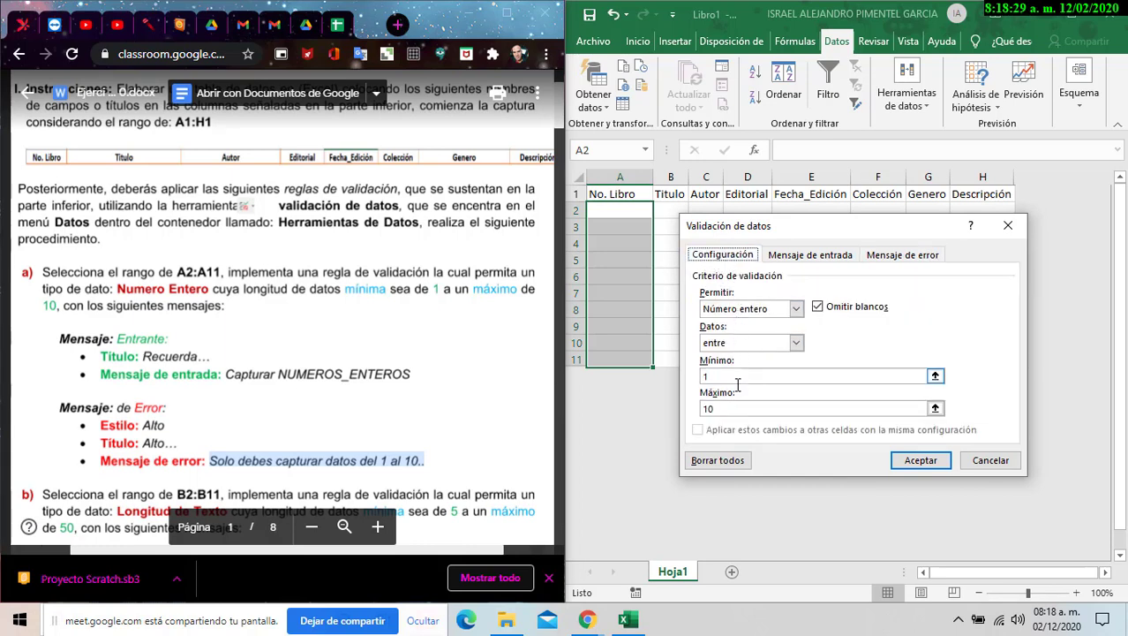
left_click(740, 407)
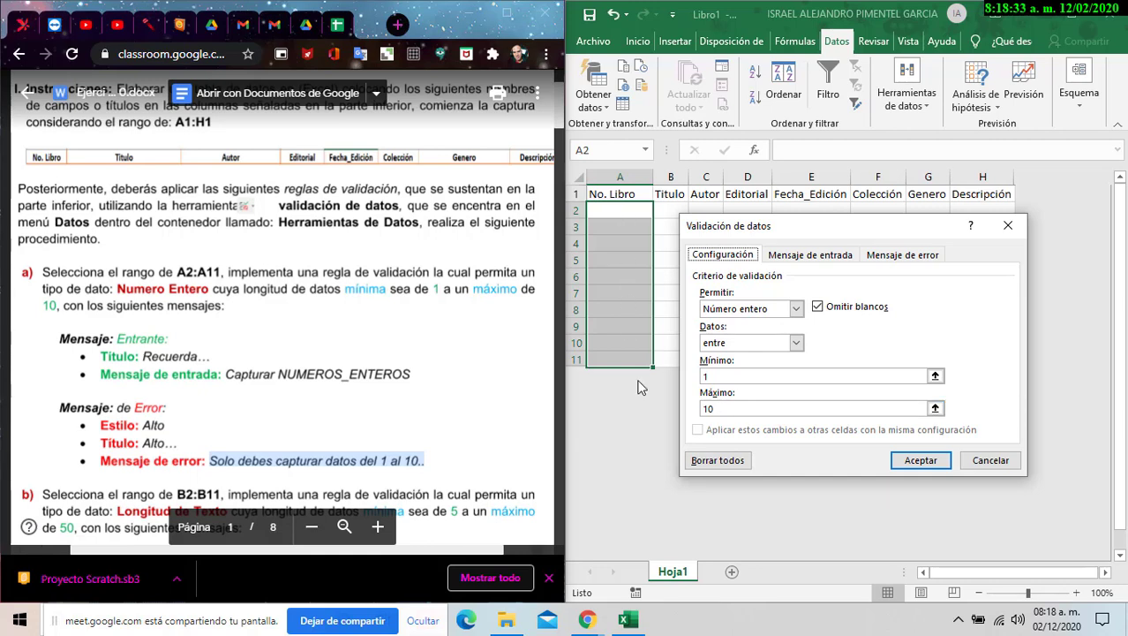
left_click(793, 257)
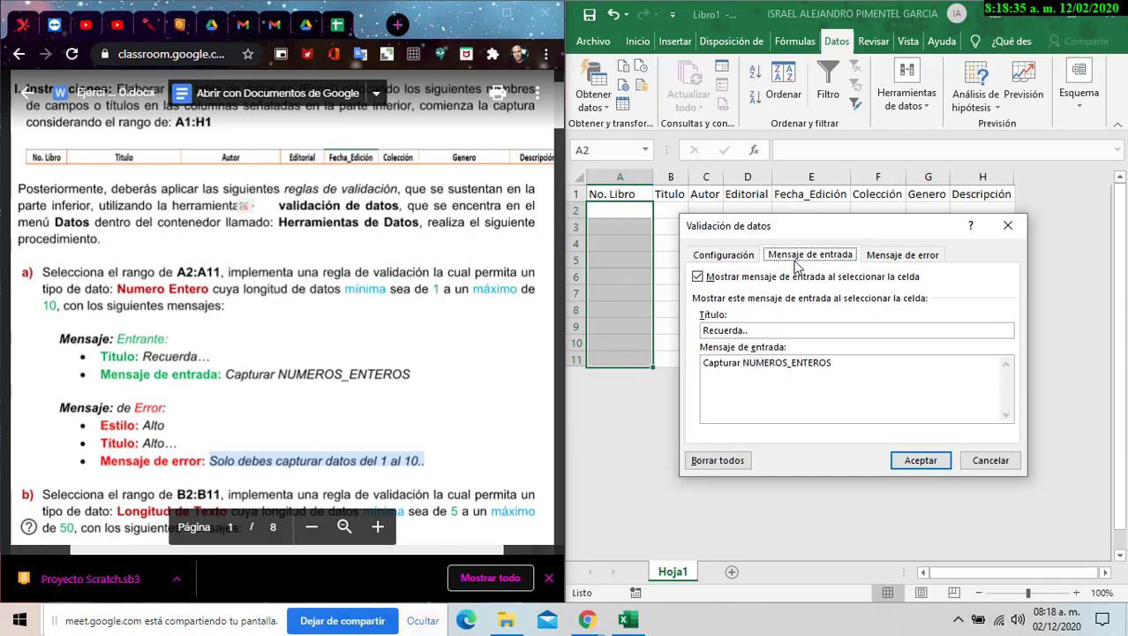
left_click(887, 257)
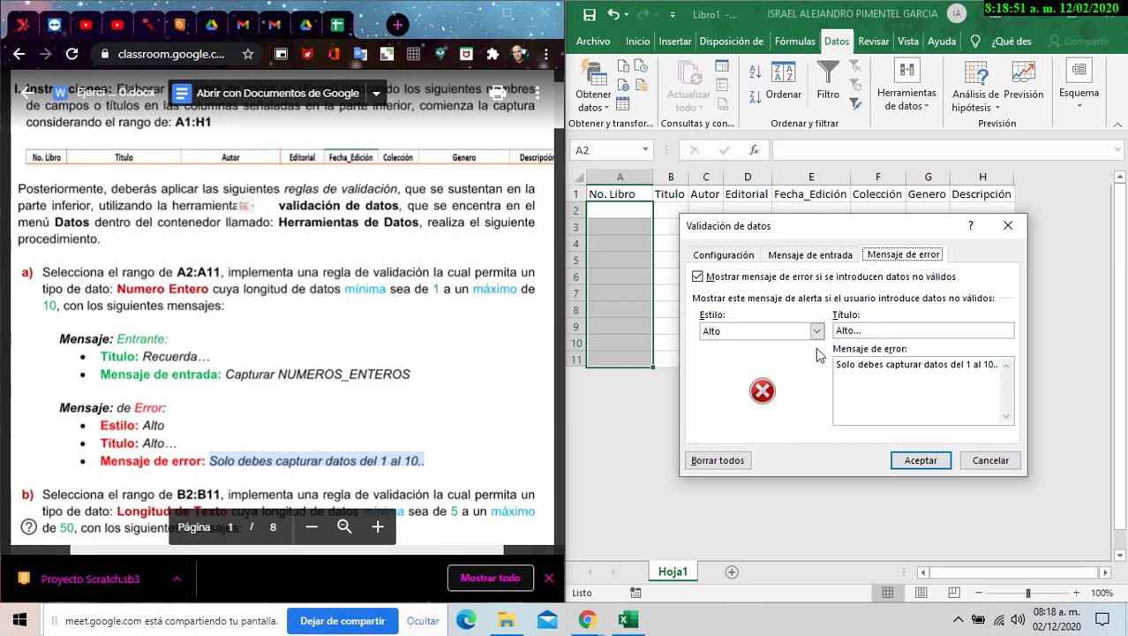
left_click(751, 257)
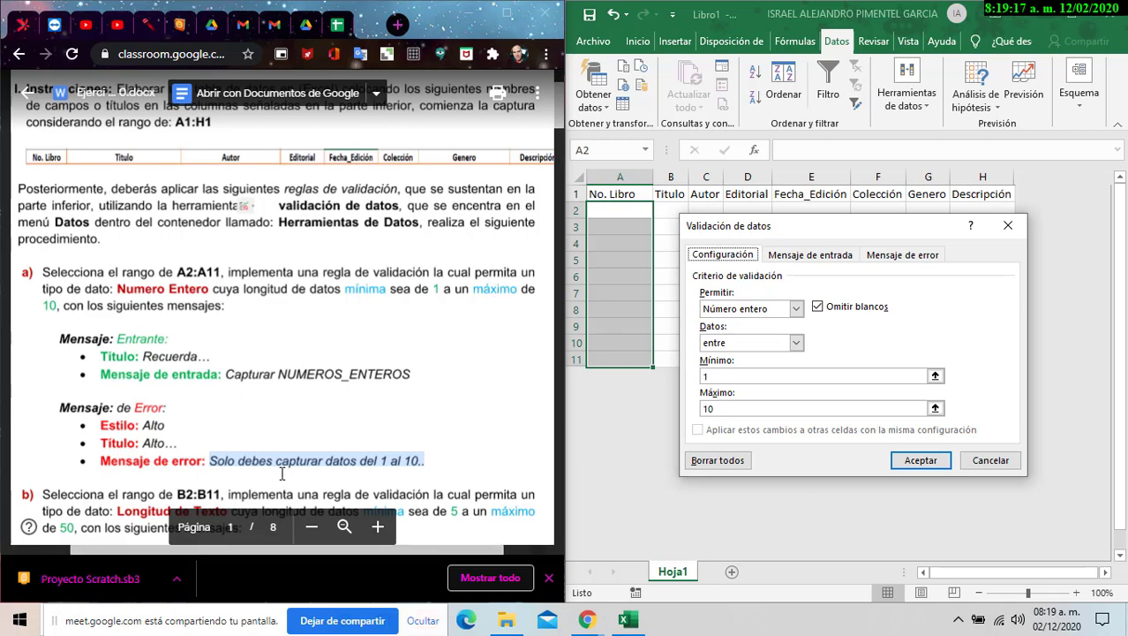
left_click(213, 462)
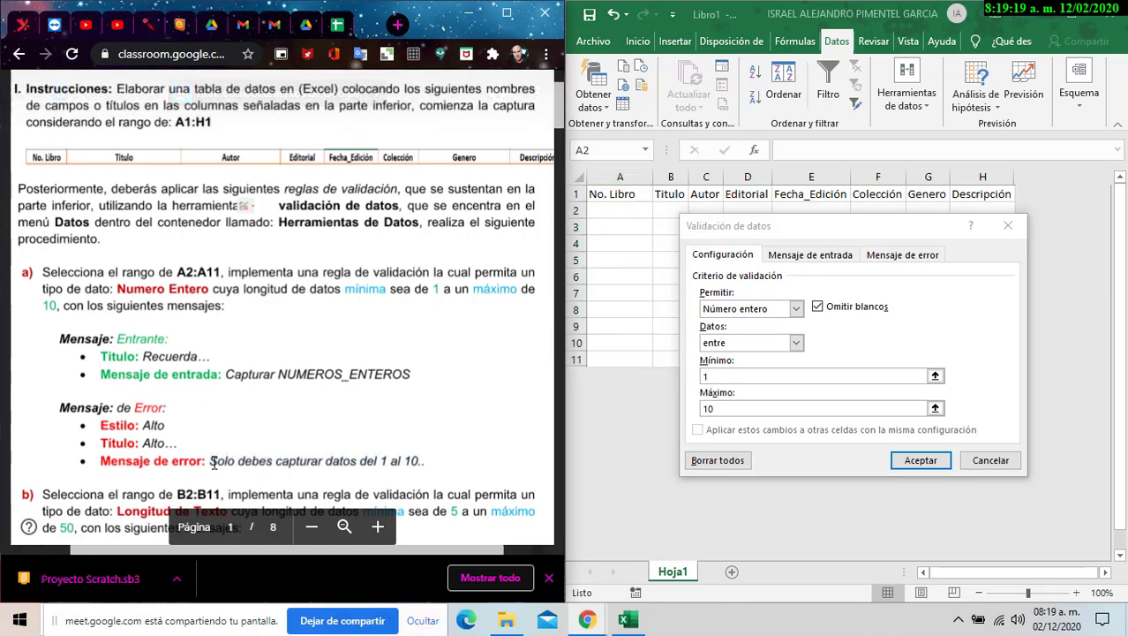
left_click_drag(213, 461, 426, 459)
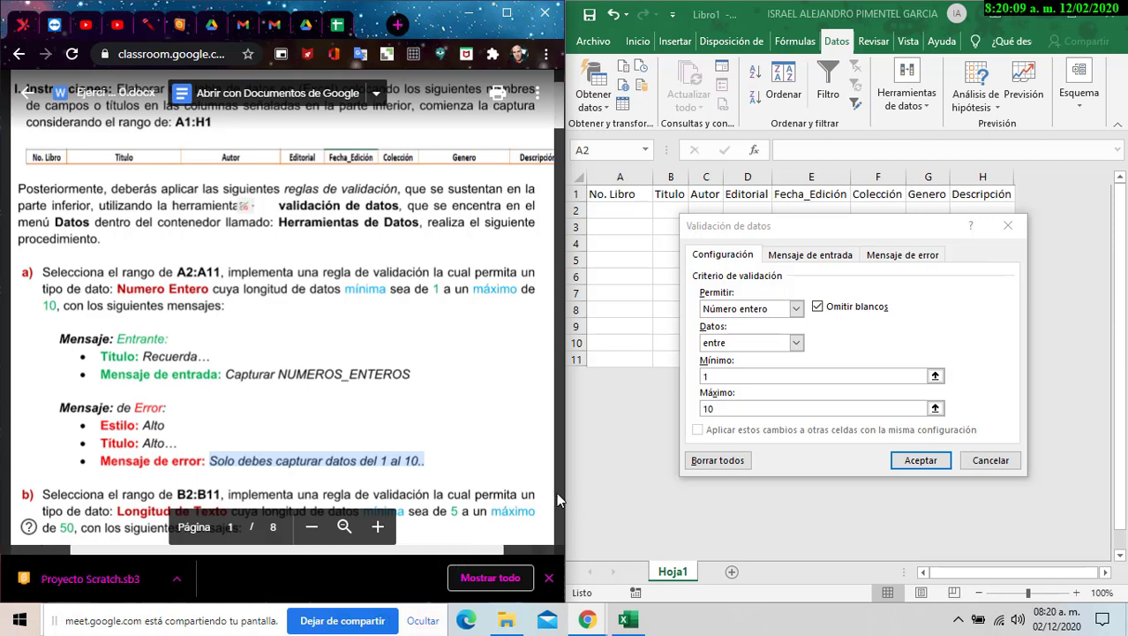
left_click(898, 264)
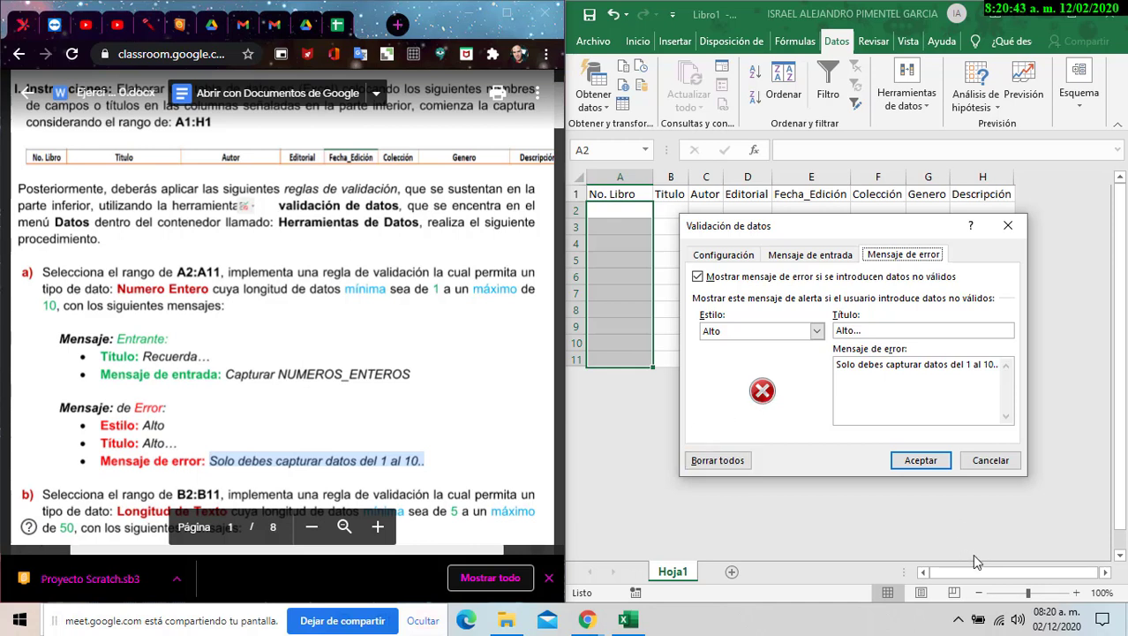
left_click(931, 461)
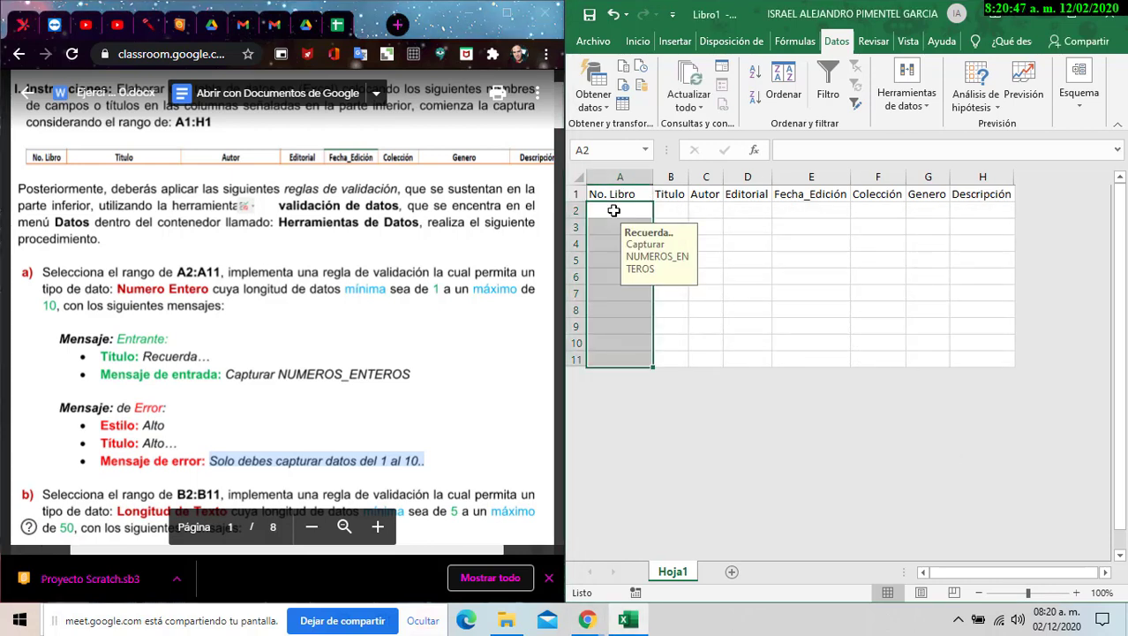
left_click(613, 321)
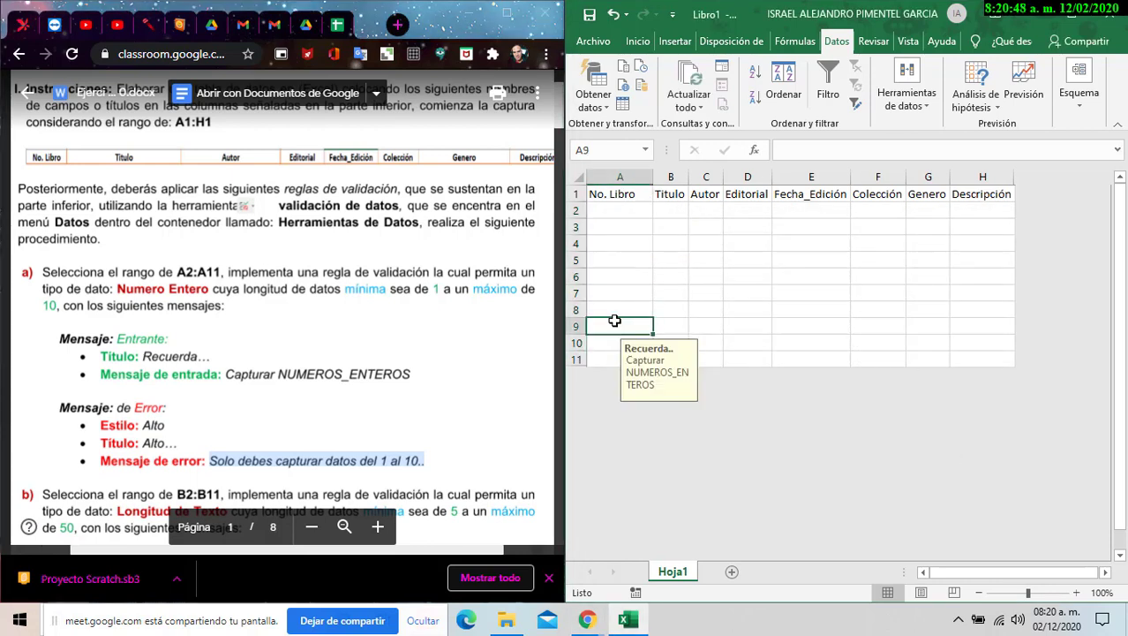
left_click(619, 212)
left_click(609, 227)
left_click(605, 243)
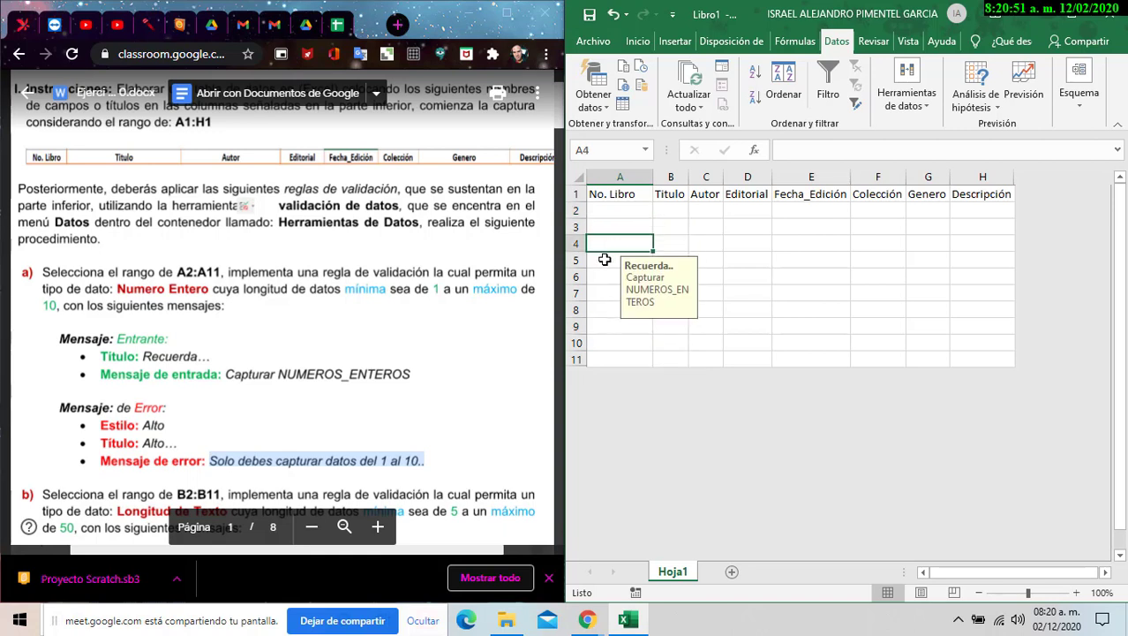
left_click(605, 260)
left_click(605, 277)
left_click(606, 293)
left_click(607, 310)
left_click(607, 326)
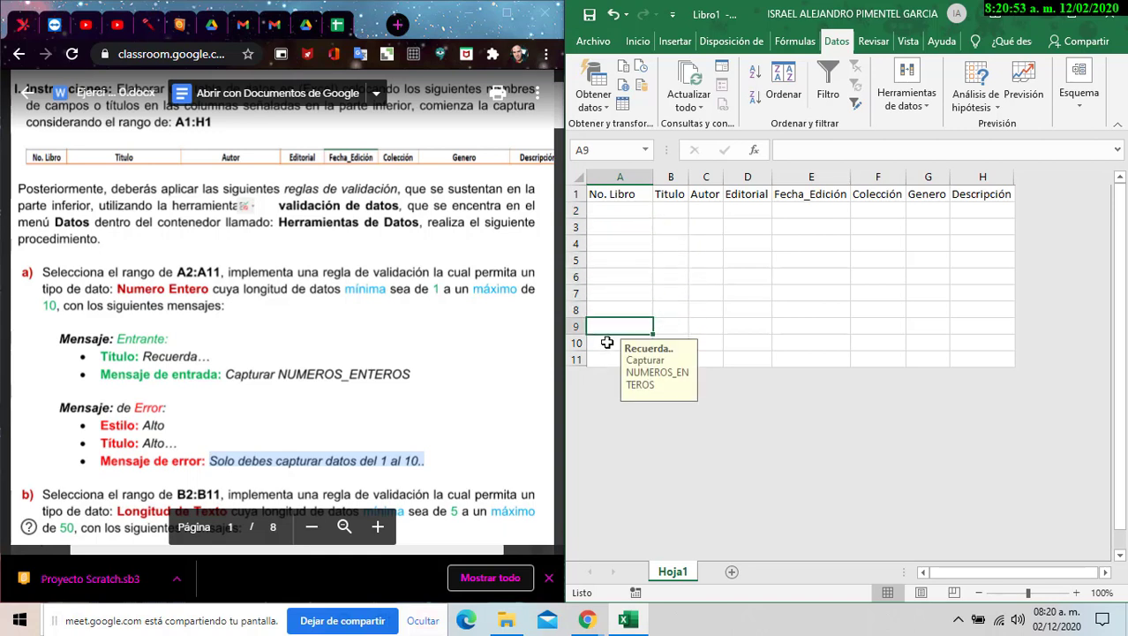
left_click(607, 343)
left_click(606, 327)
left_click(606, 311)
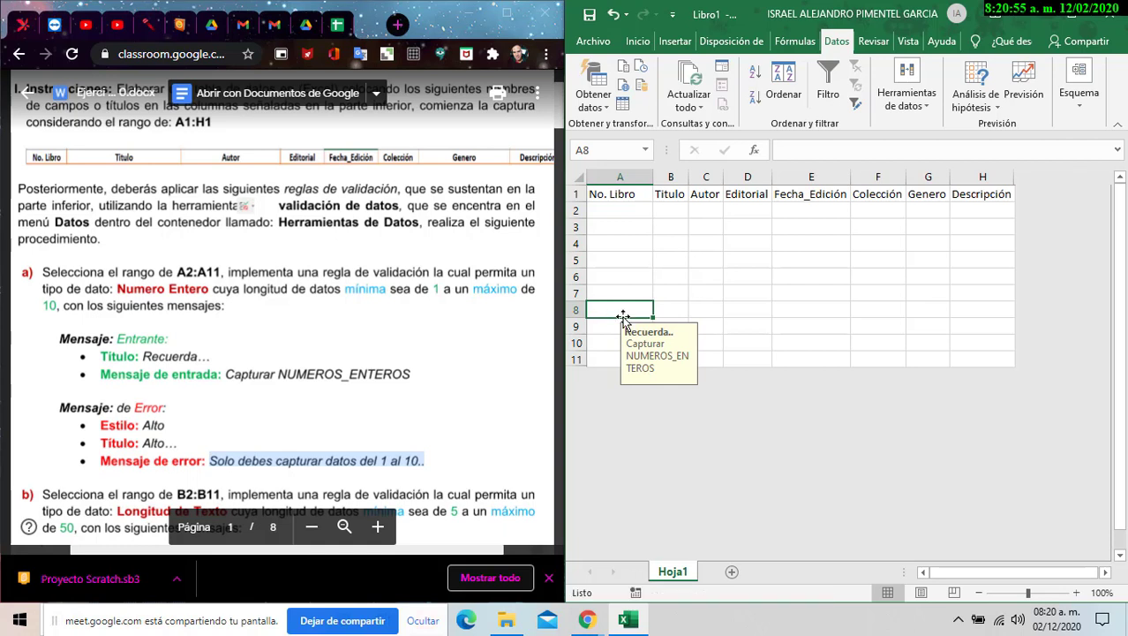
left_click(624, 293)
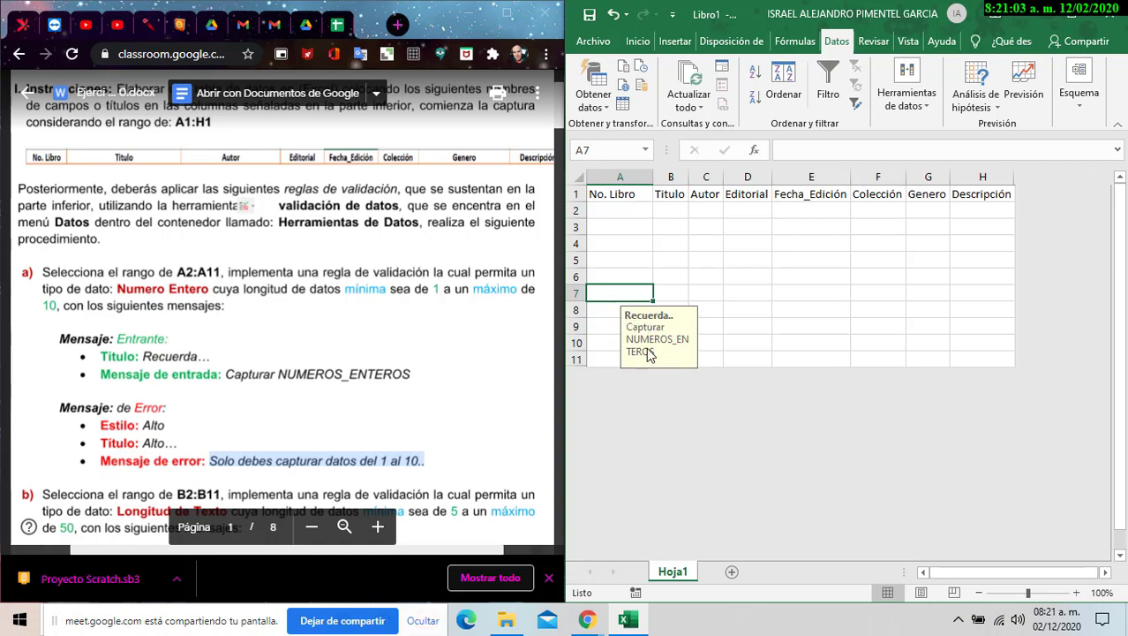
left_click(633, 276)
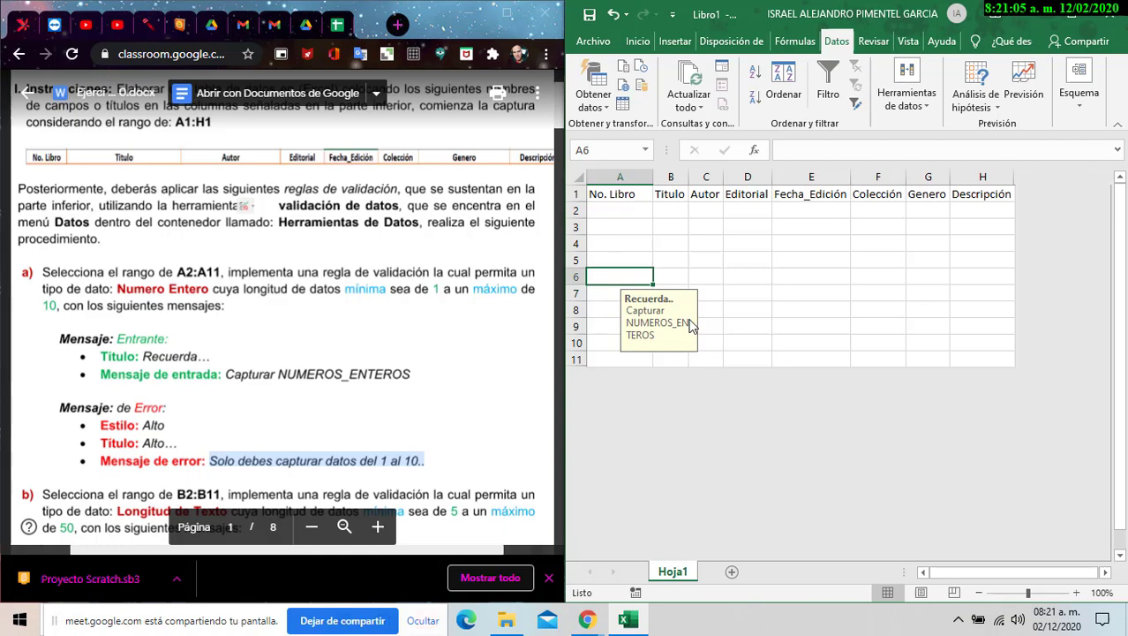
left_click(629, 264)
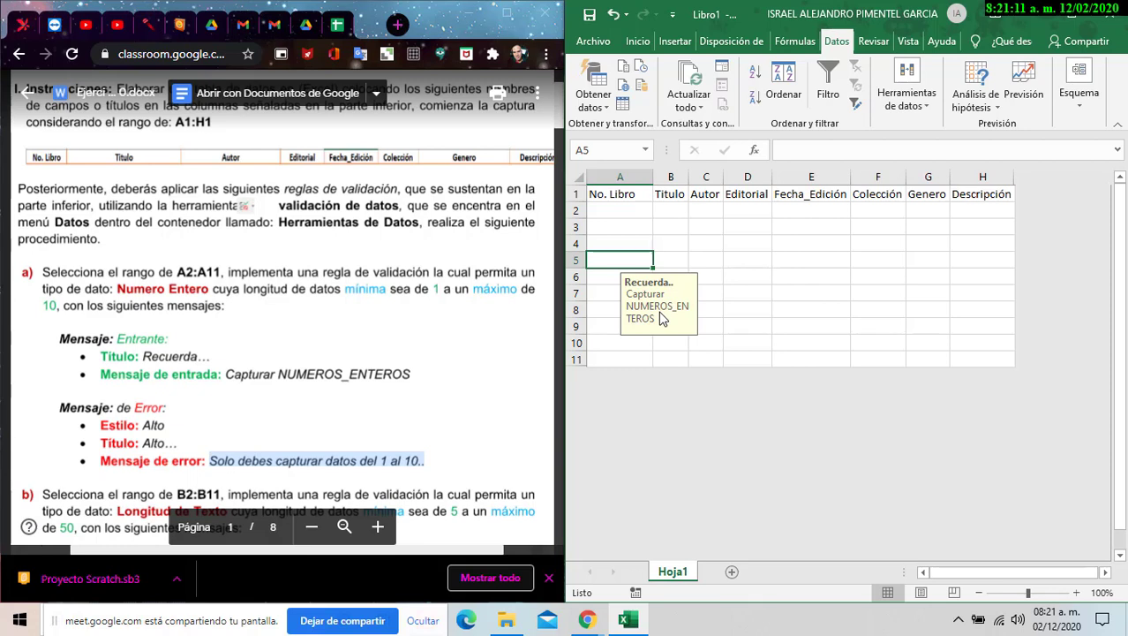
left_click(627, 211)
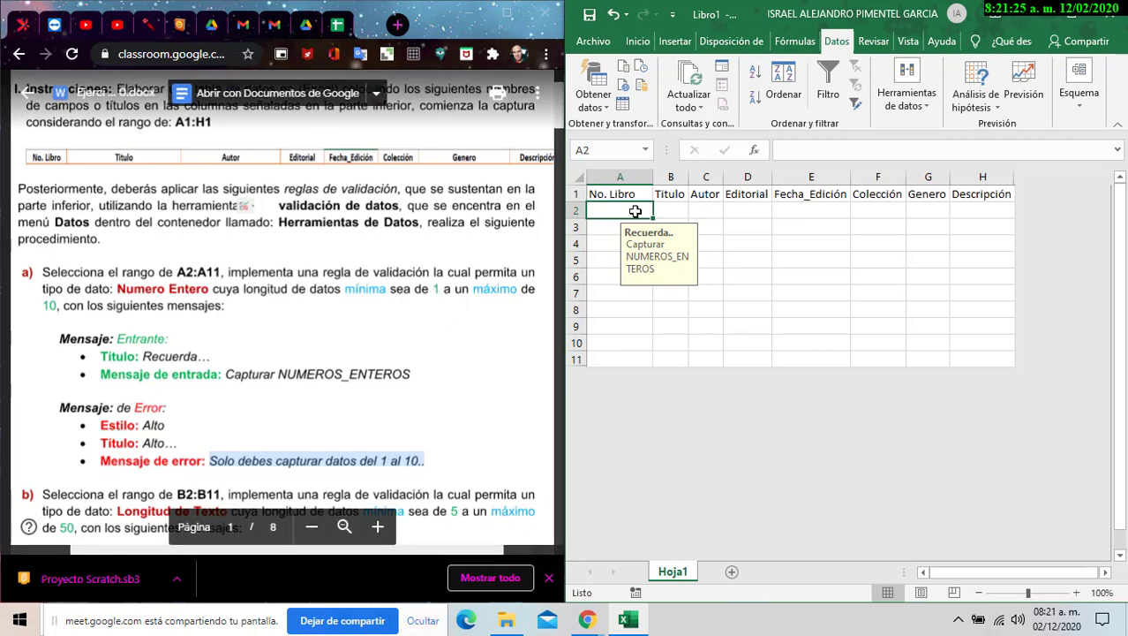
- Enter 0 in A2, see the Alto error reject it, and choose Reintentar
type("0")
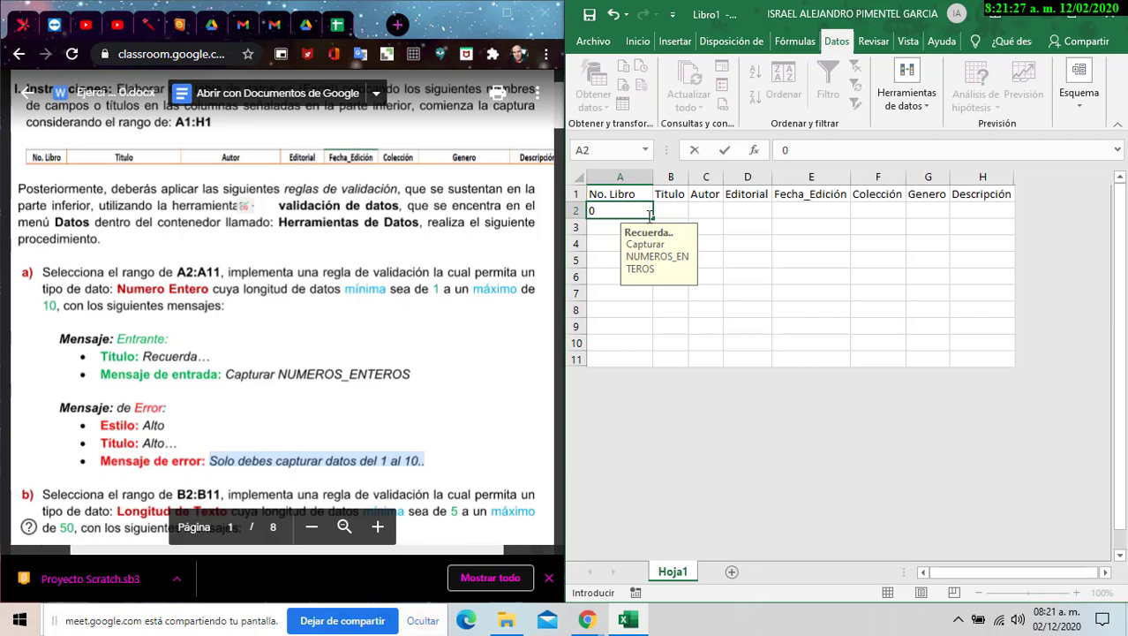
key("Return")
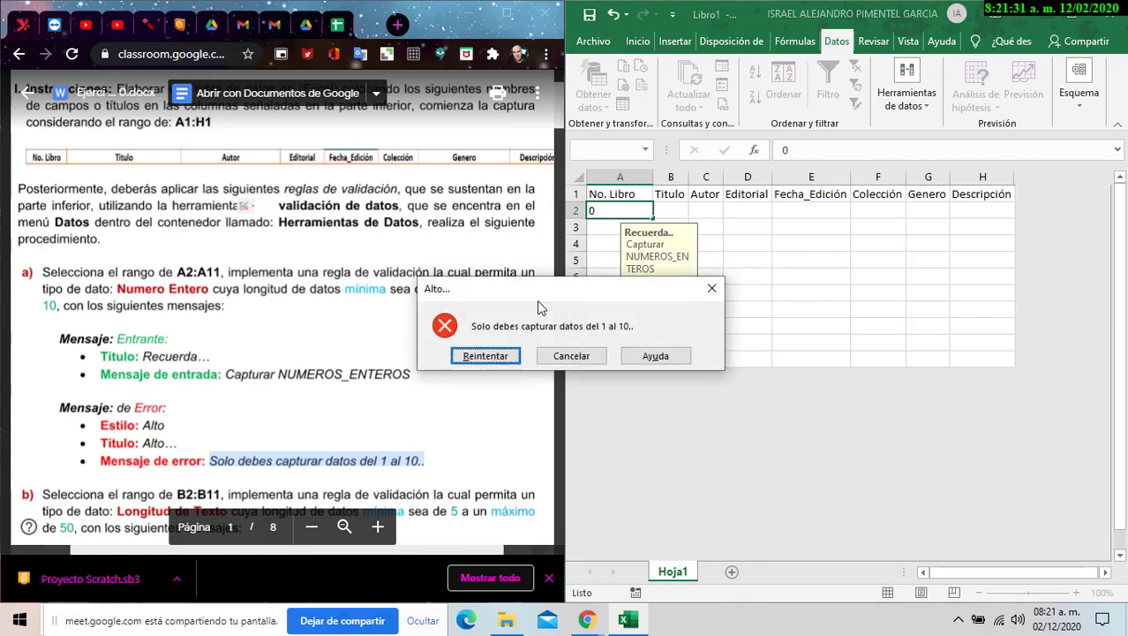
left_click_drag(570, 292, 890, 250)
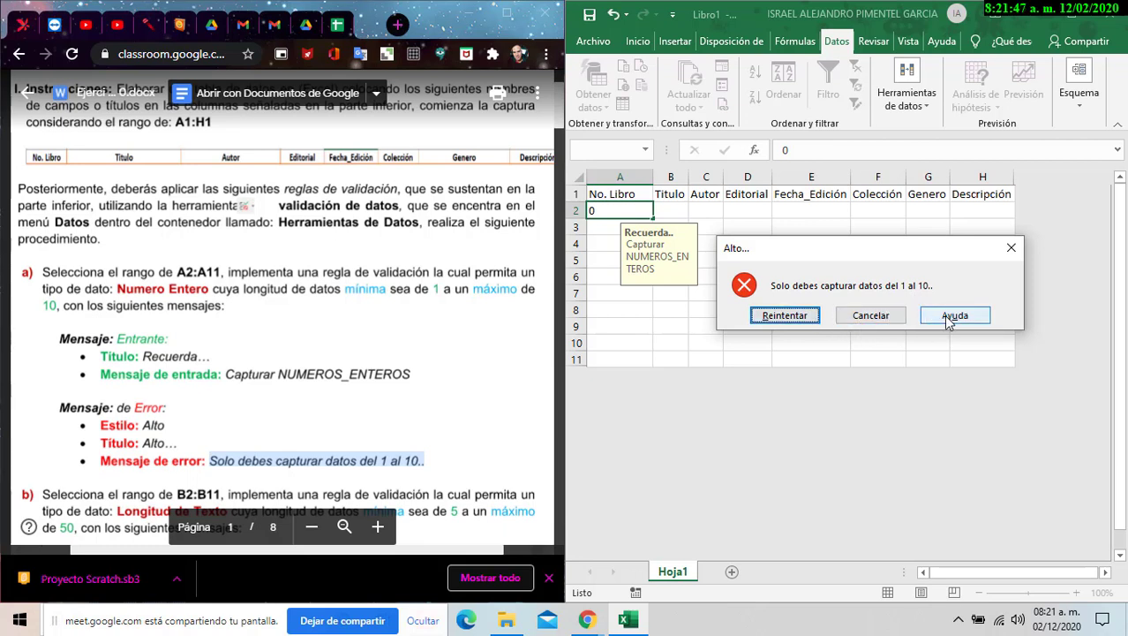
left_click(794, 317)
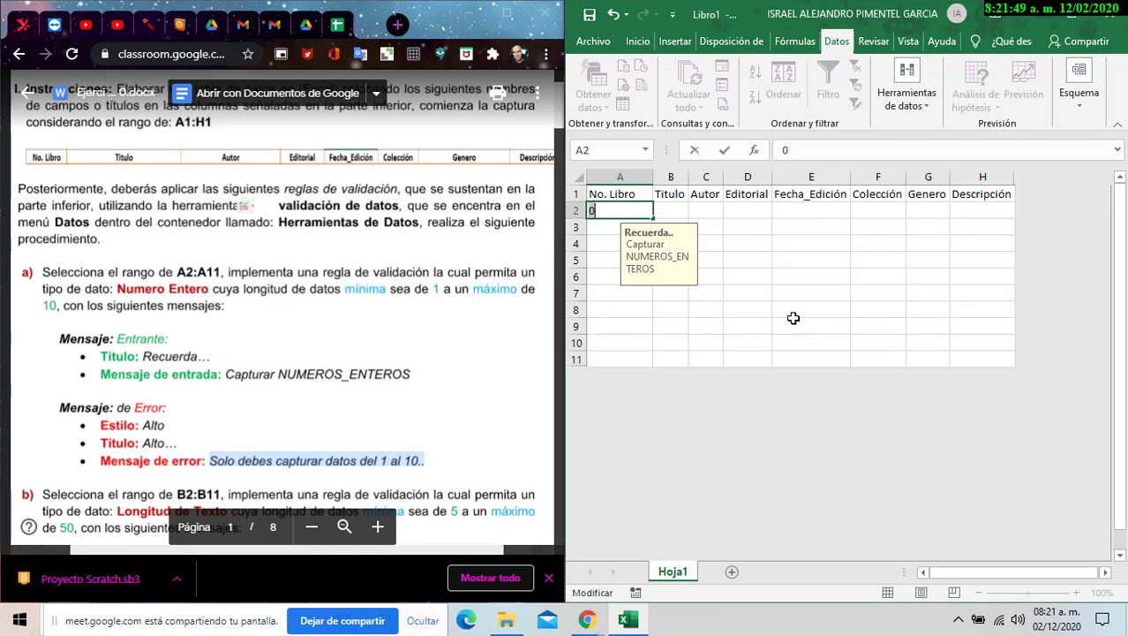
- Enter 11 in A2, see it rejected, and correct the entry to 1
type("11")
key("Return")
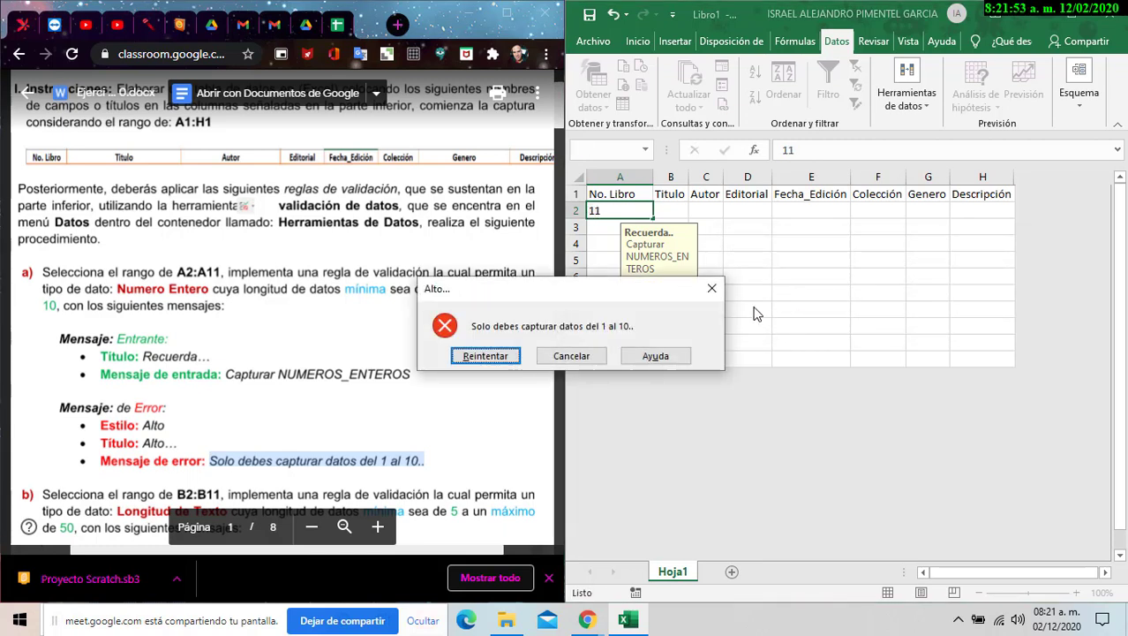
left_click_drag(639, 299, 905, 278)
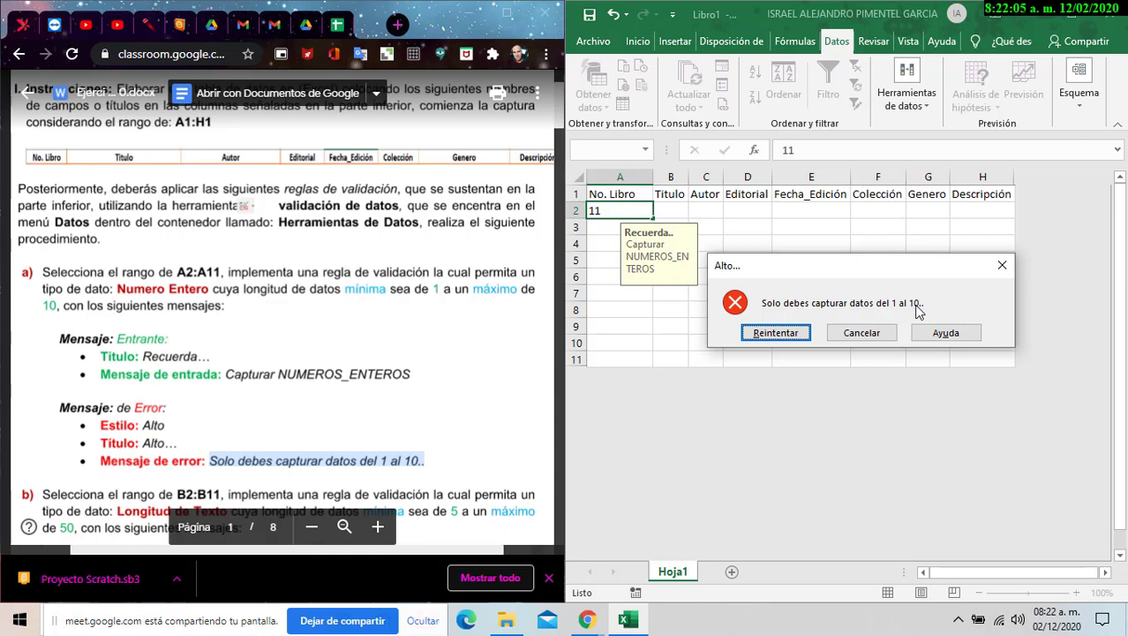
left_click(764, 338)
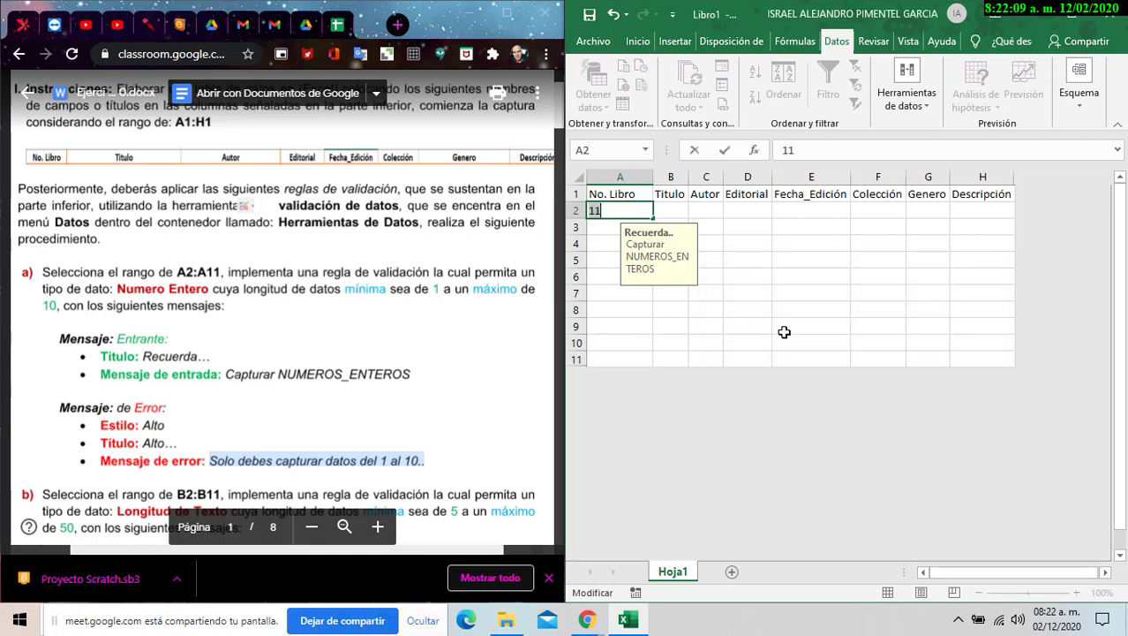
key("BackSpace")
key("Return")
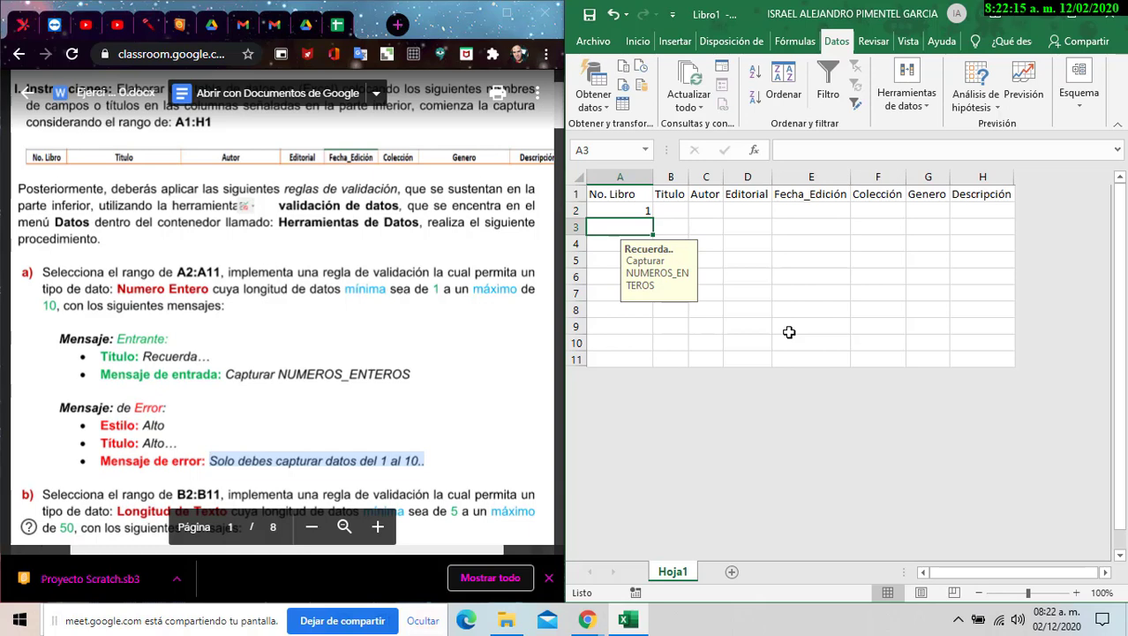
- Enter 2–5 in A3:A6, then 6 in A7 after 23 is rejected
type("2")
key("Return")
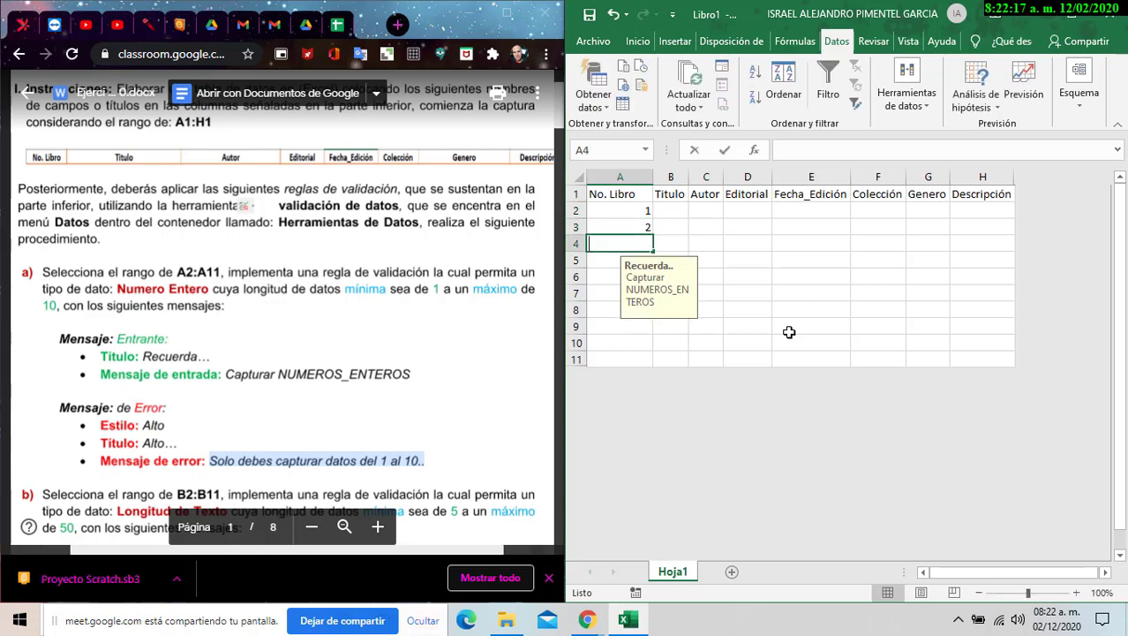
type("3")
key("Return")
type("4")
key("Return")
type("5")
key("Return")
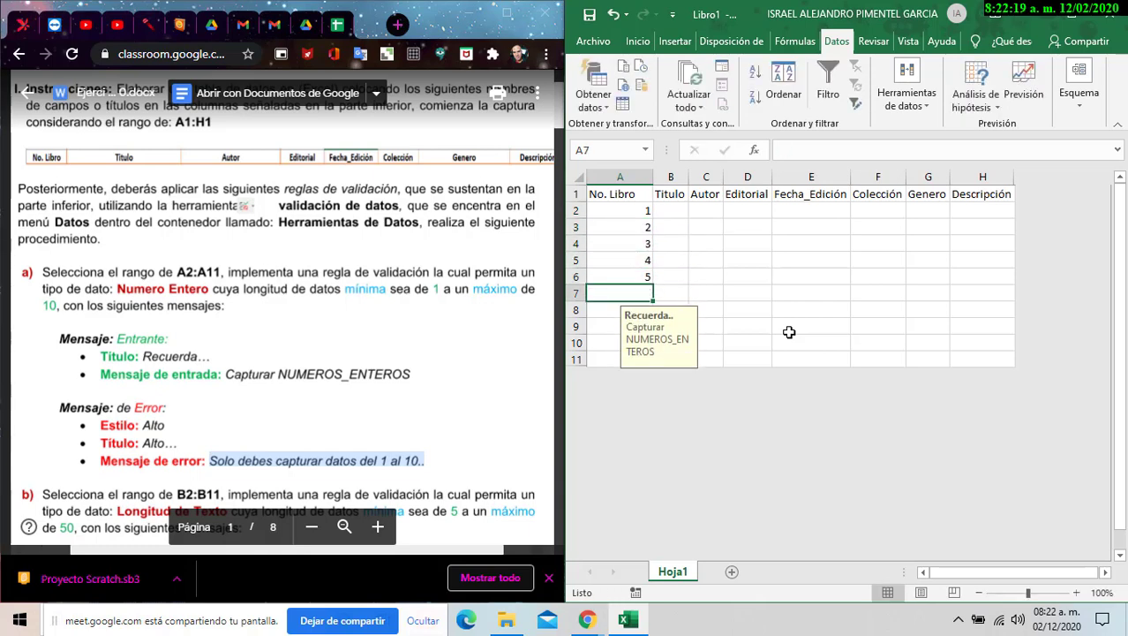
type("23")
key("Return")
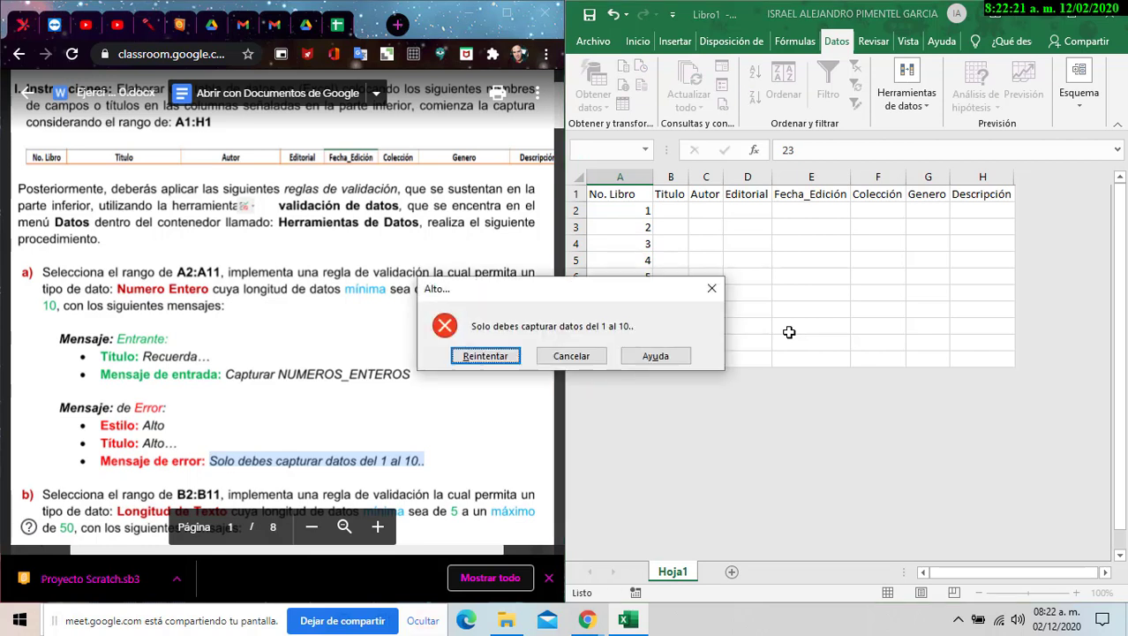
key("Return")
key("Return")
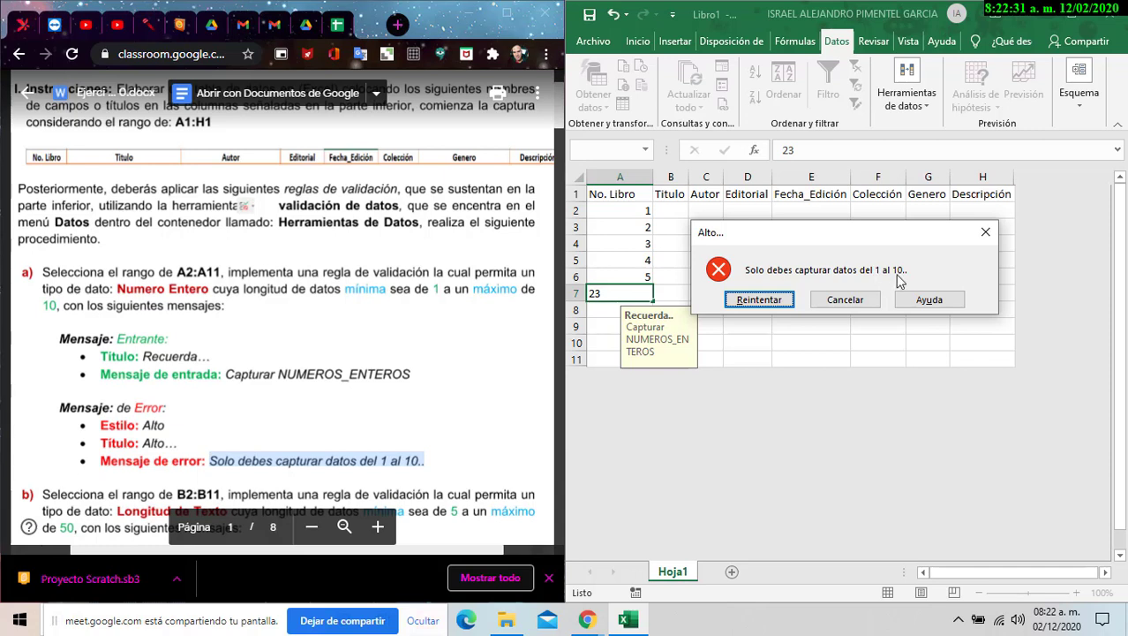
left_click(782, 301)
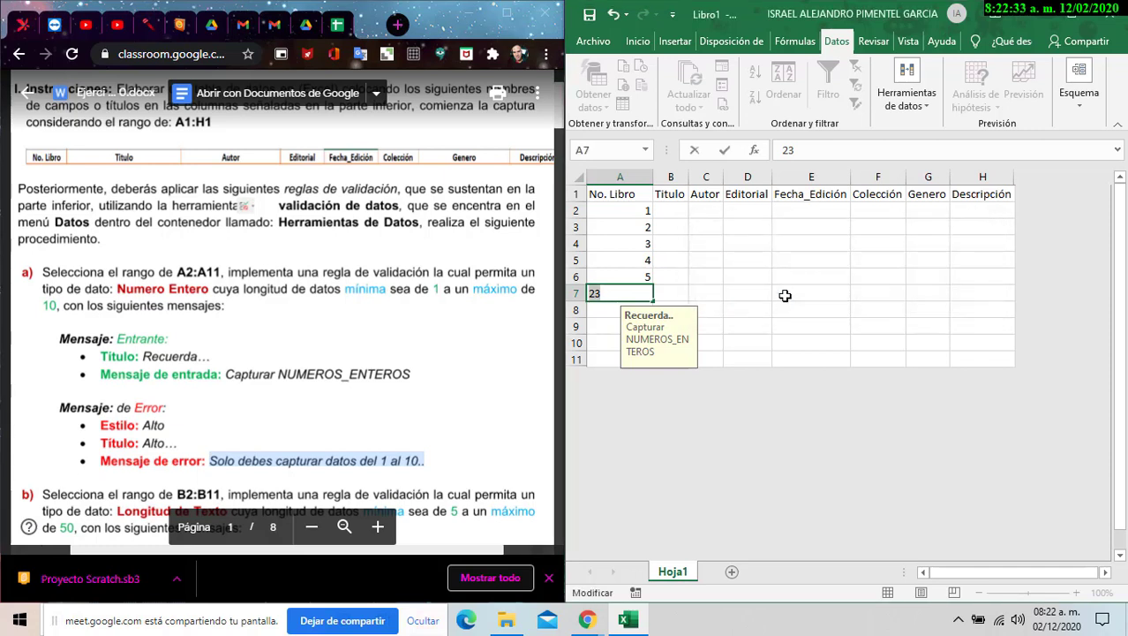
type("6")
key("Return")
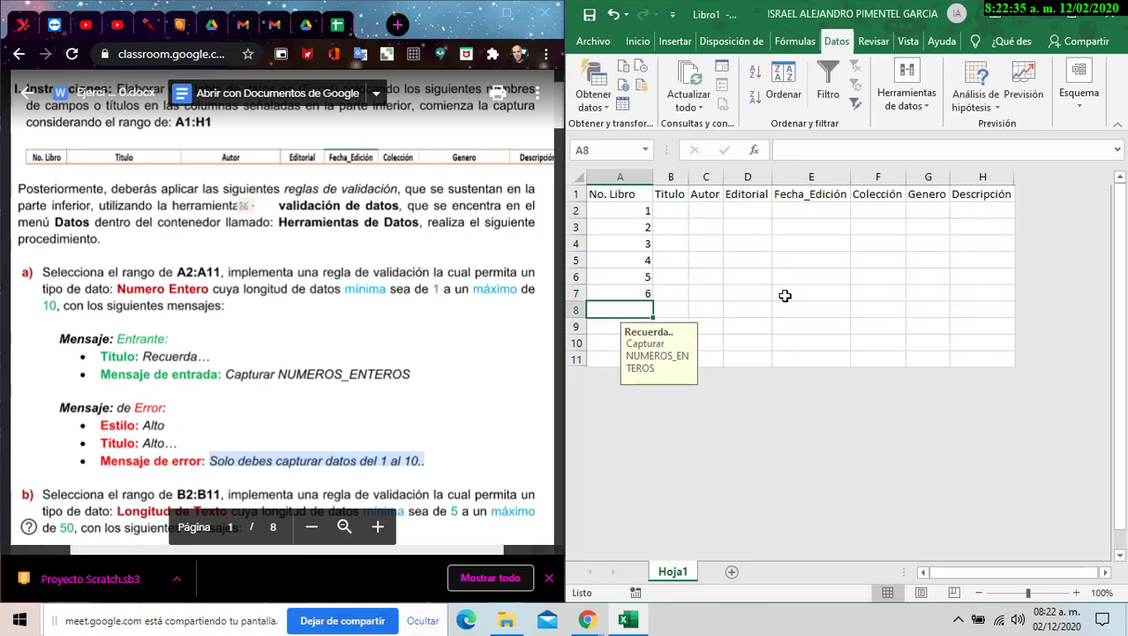
- Enter 7 and 8 in A8:A9, 9 in A10 after 12 is rejected, and 10 in A11
type("7")
key("Return")
type("8")
key("Return")
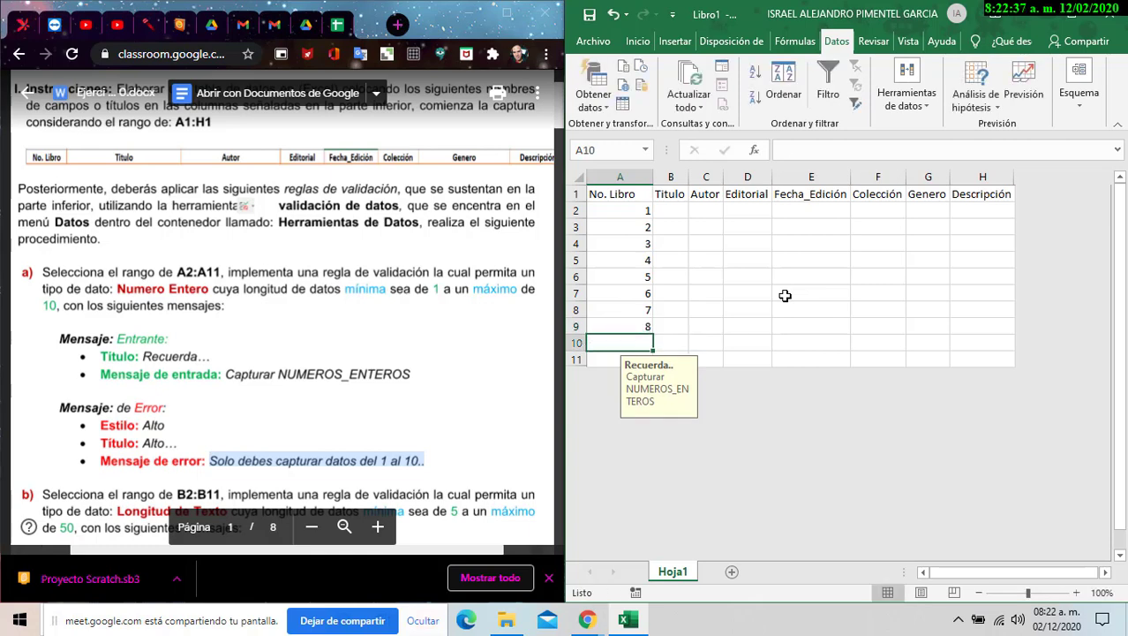
type("12")
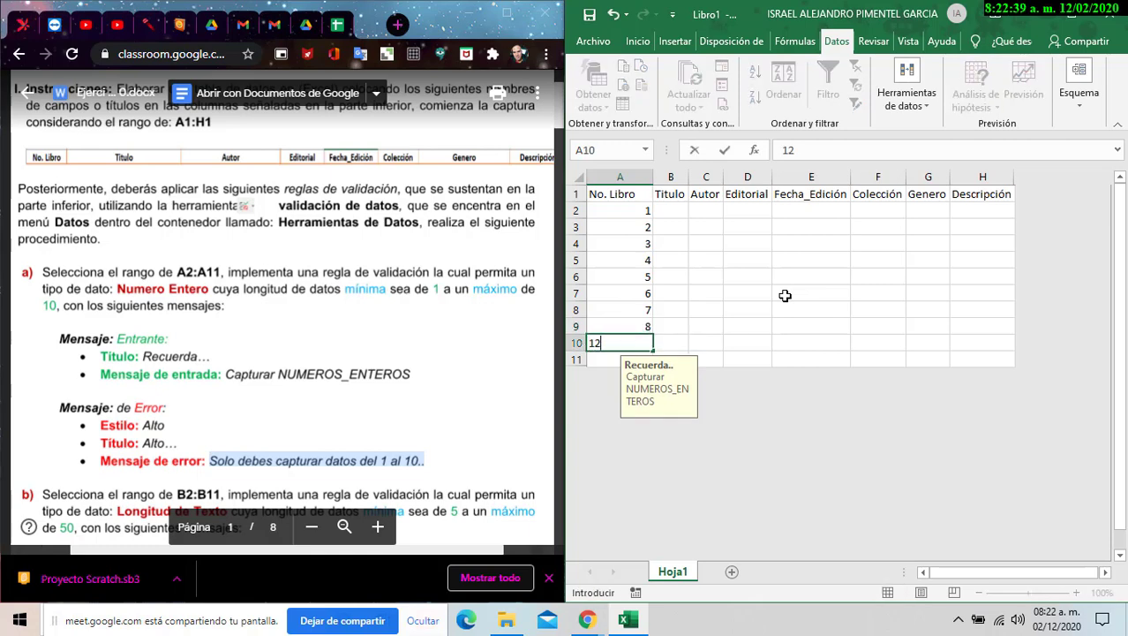
key("Return")
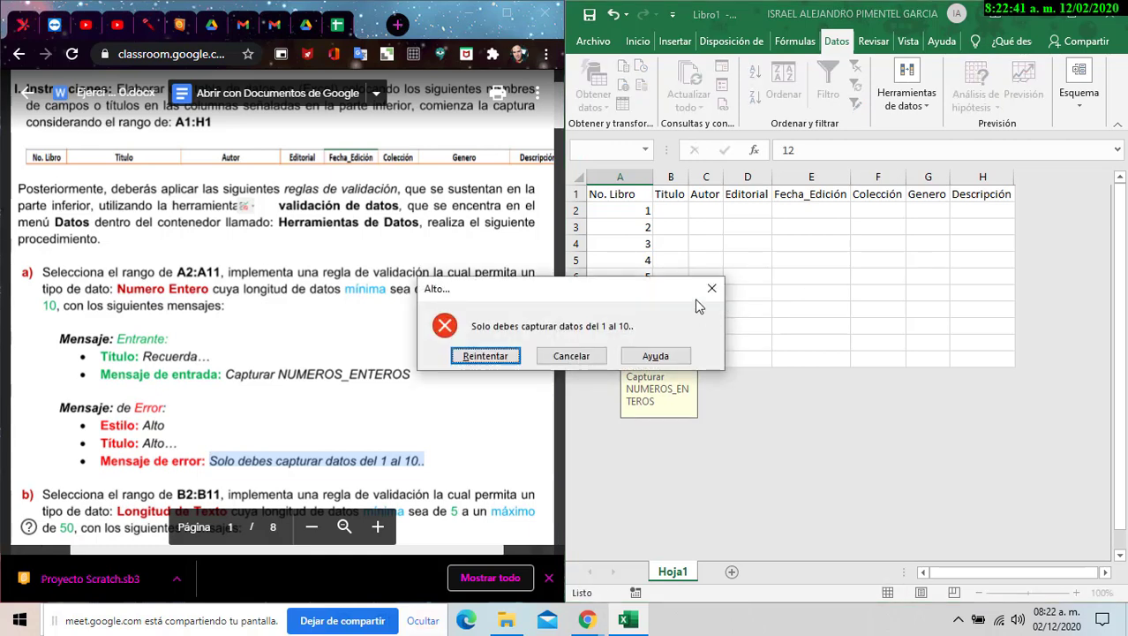
left_click(487, 356)
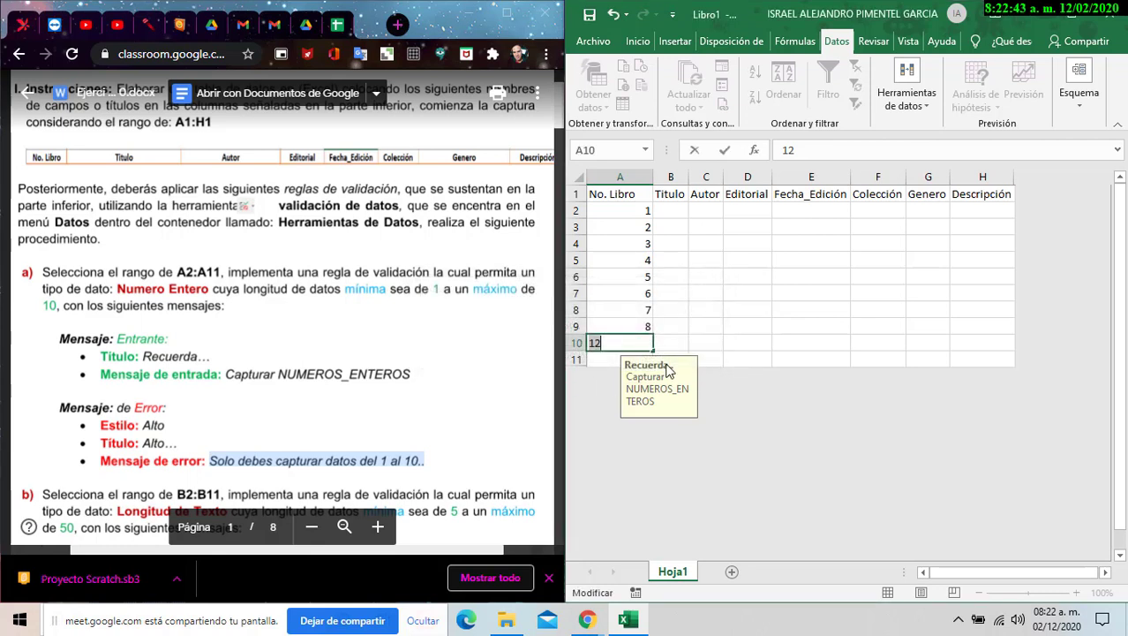
type("9")
key("Return")
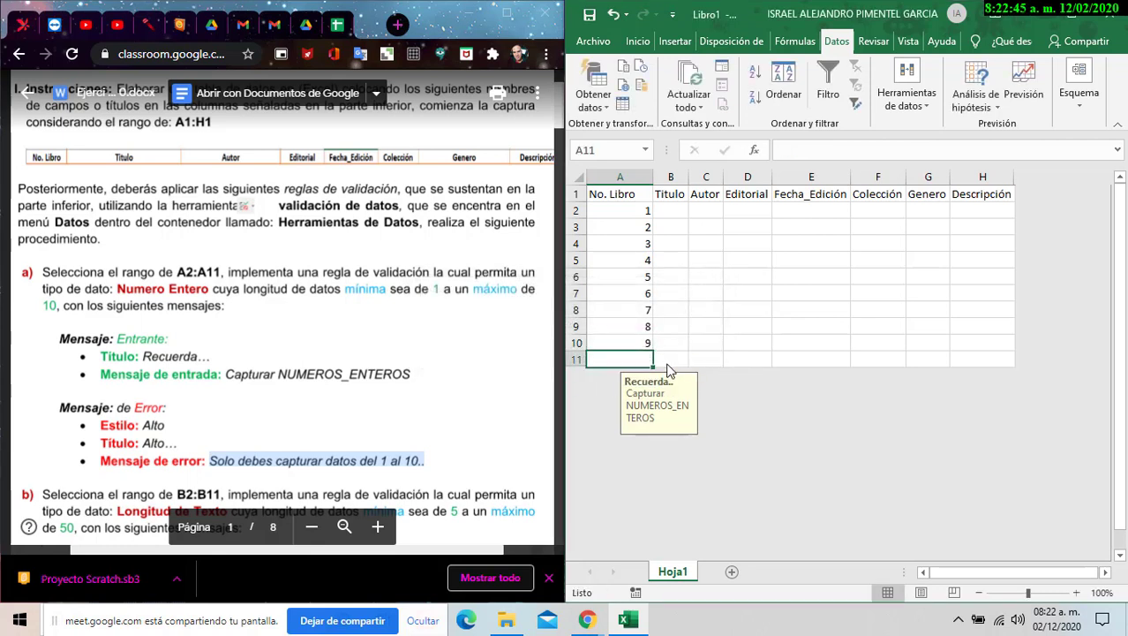
type("10")
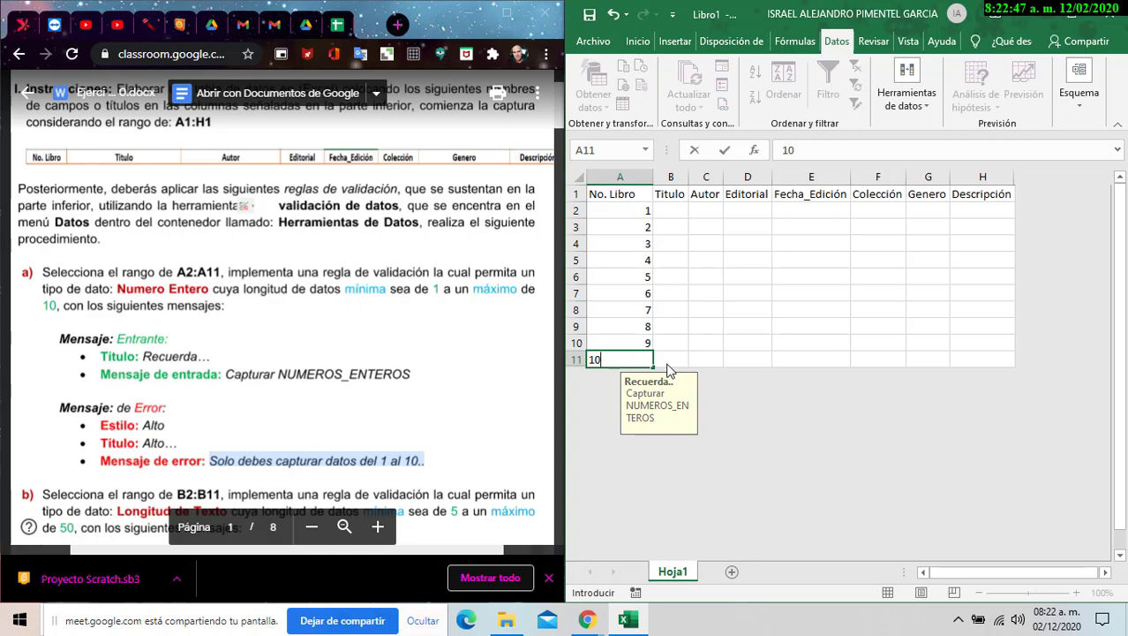
key("ctrl+Return")
- Centre the book numbers in A2:A11
left_click_drag(629, 212, 653, 362)
left_click(636, 42)
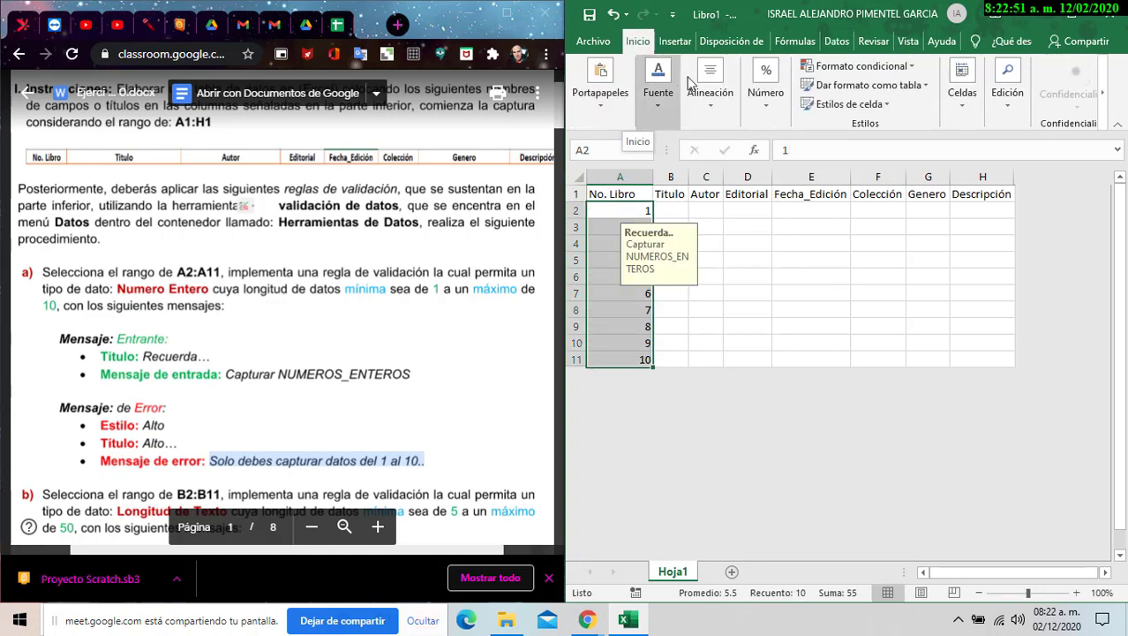
left_click(710, 88)
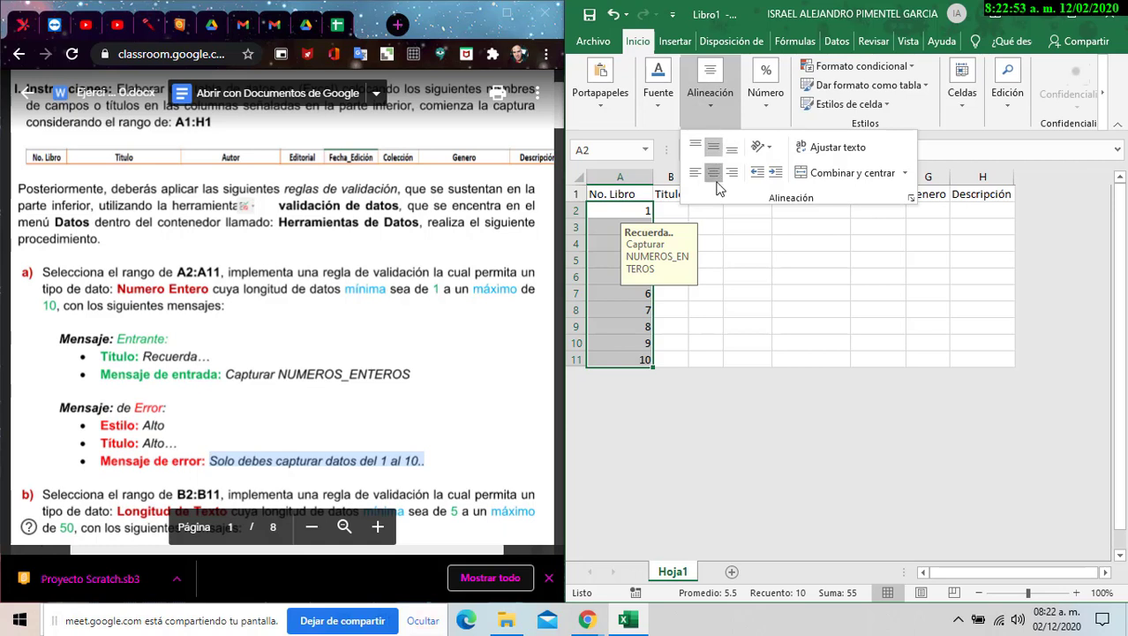
left_click(713, 172)
left_click(698, 208)
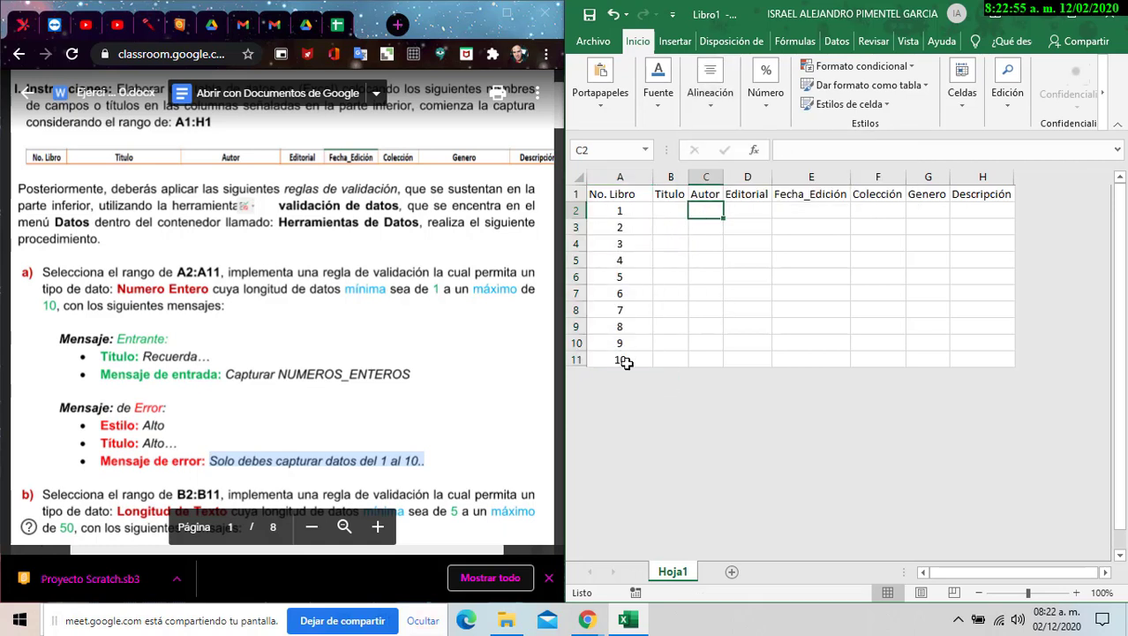
- Widen the Título column B and centre the header row A1:H1
left_click_drag(621, 211, 623, 360)
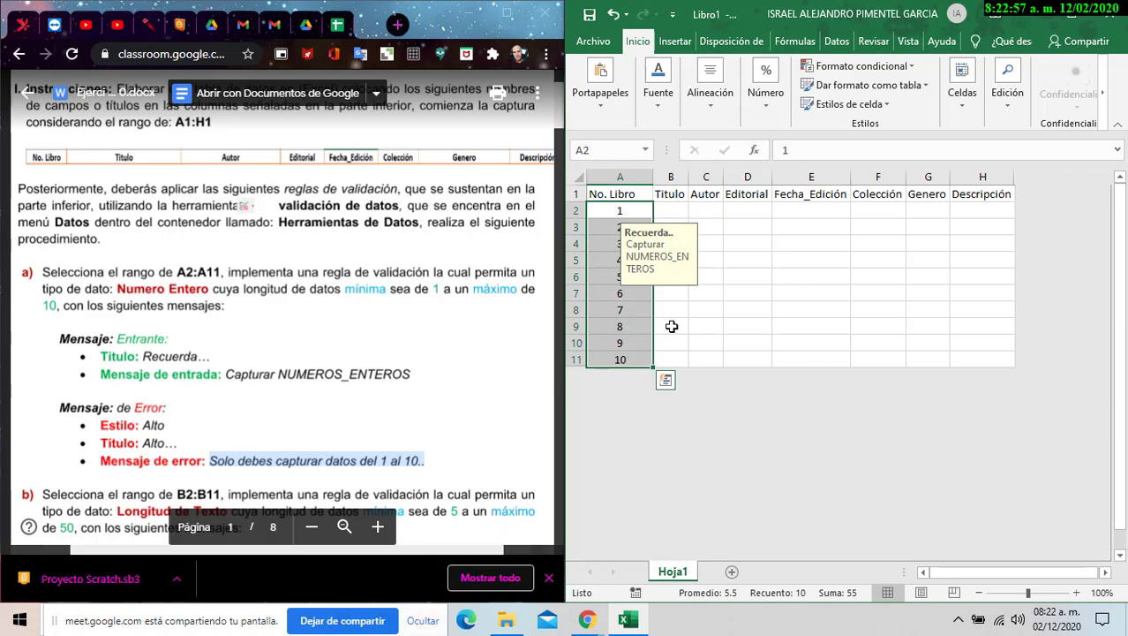
left_click(682, 210)
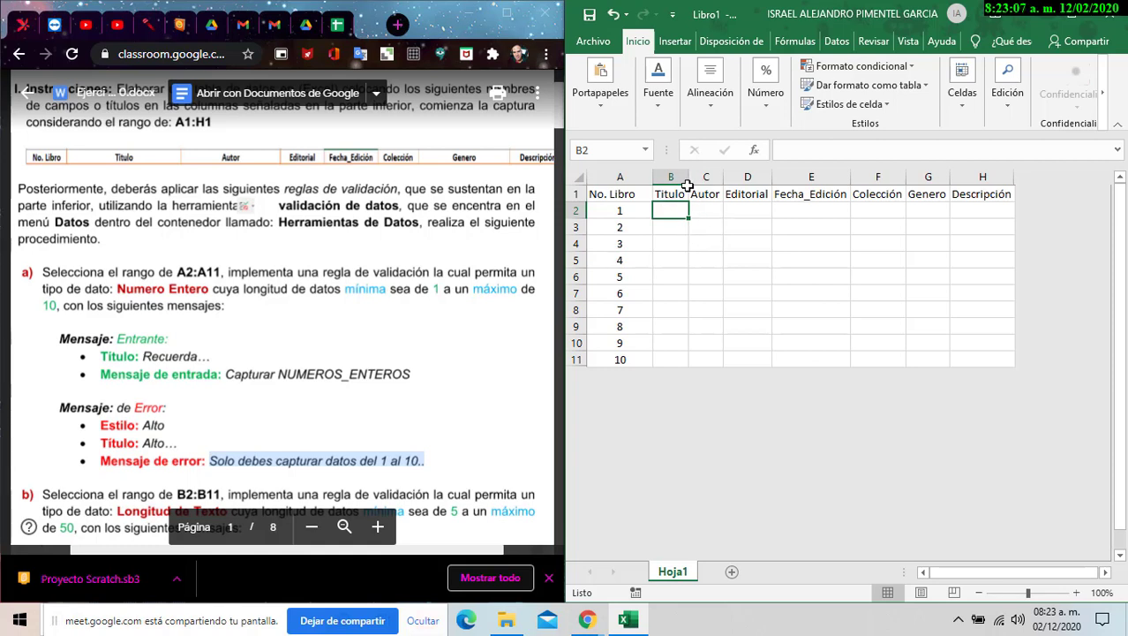
left_click_drag(690, 176, 719, 186)
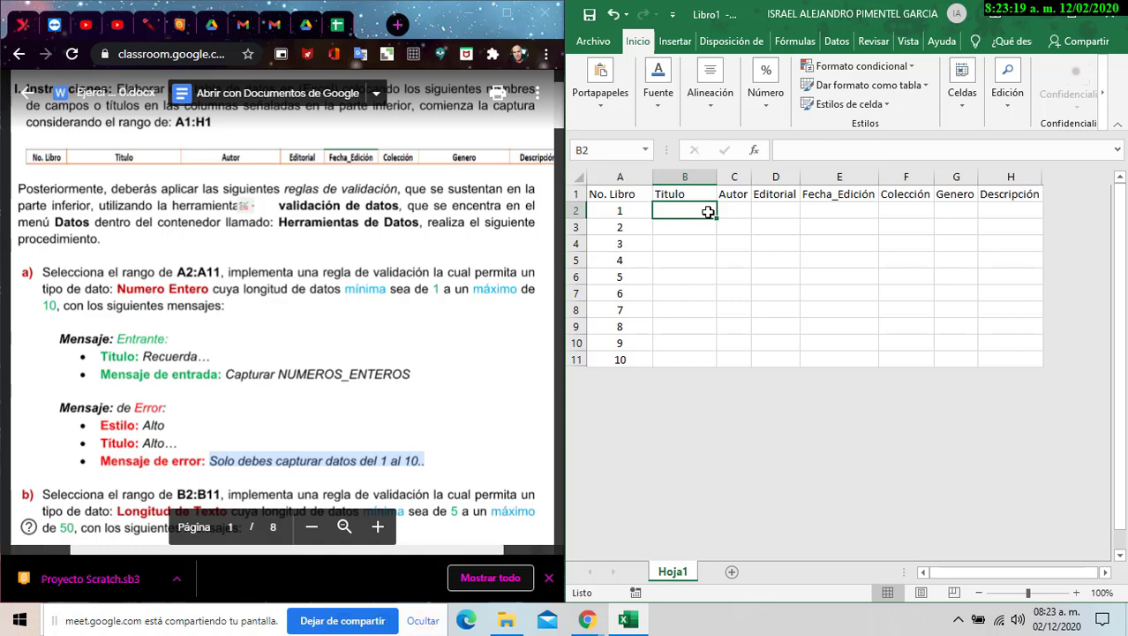
left_click_drag(611, 196, 982, 185)
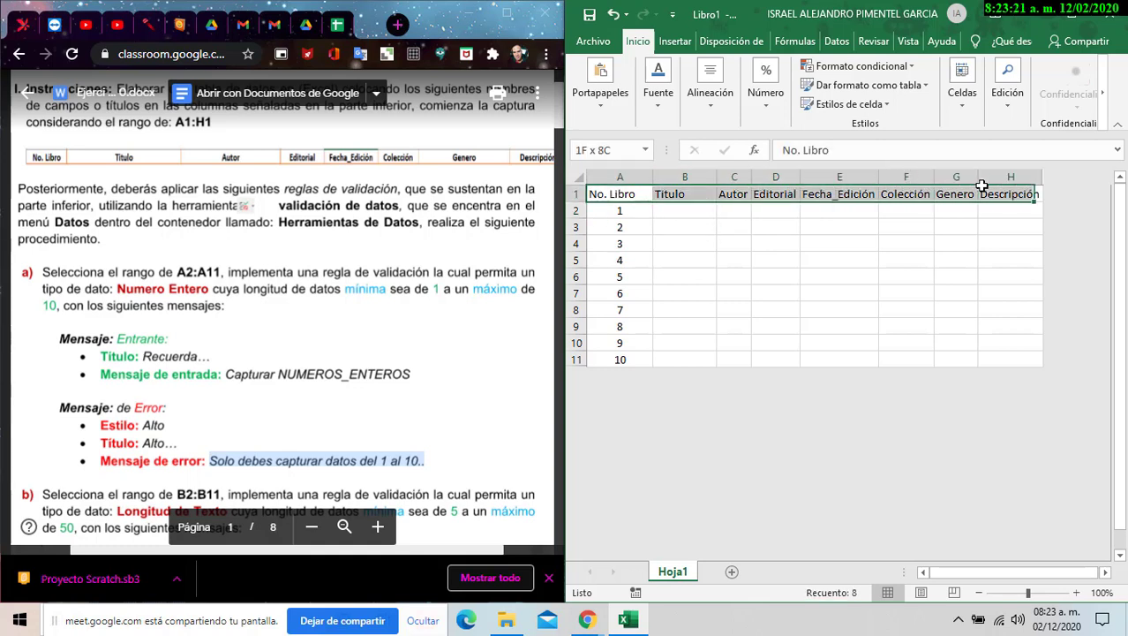
left_click(710, 92)
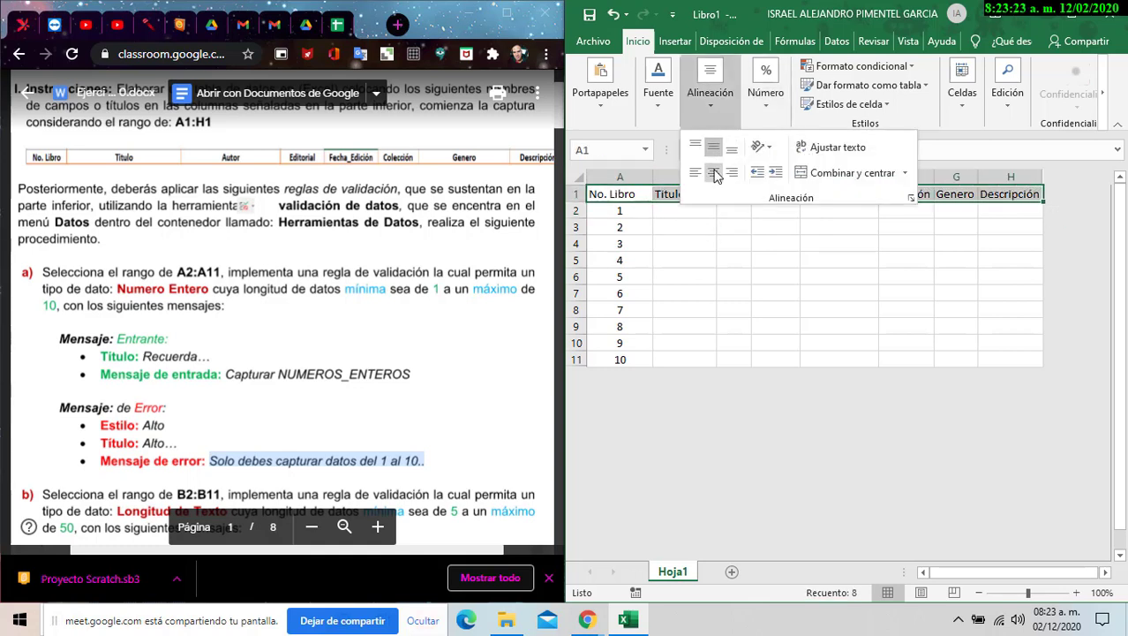
left_click(714, 173)
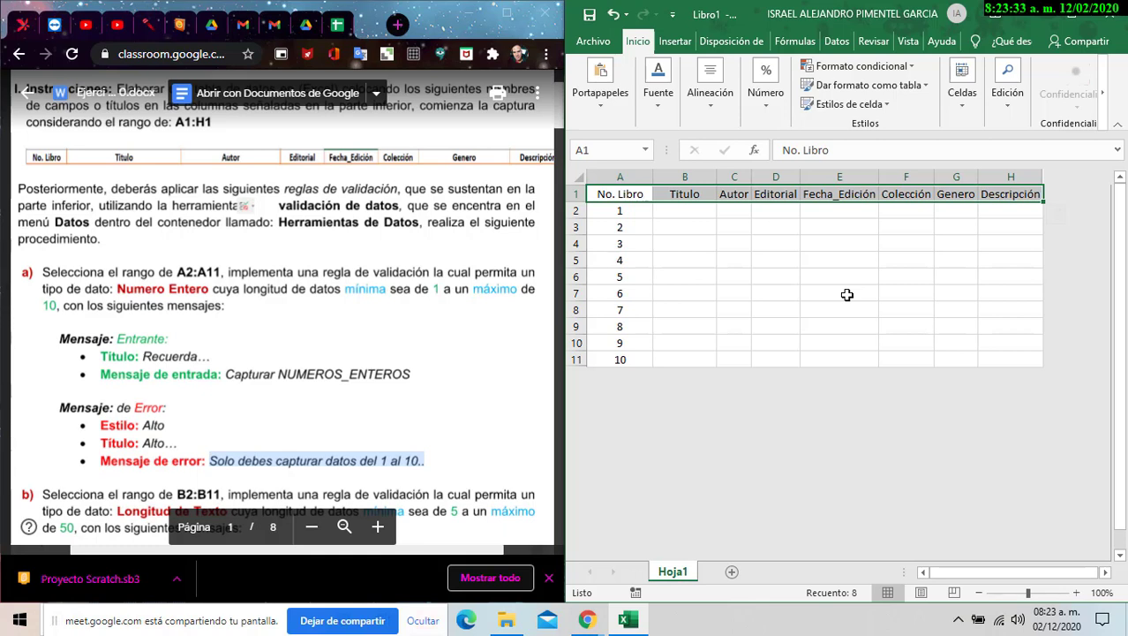
- Select the Título cells B2:B11 and open Datos > Herramientas de datos
left_click_drag(622, 211, 649, 338)
left_click_drag(684, 210, 676, 361)
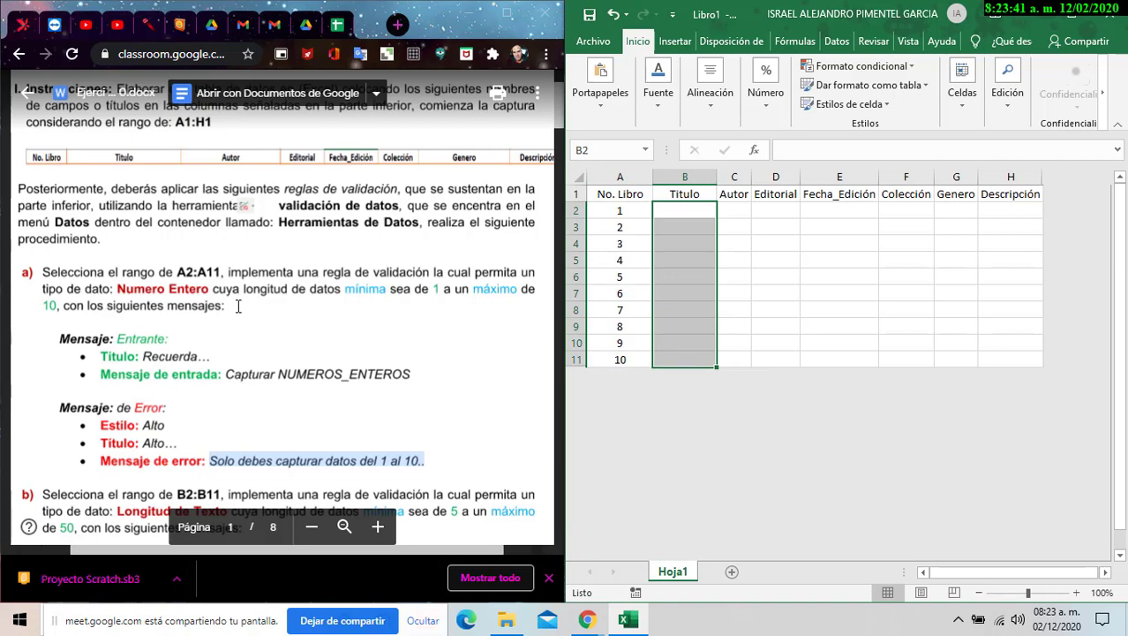
scroll(238, 305, "down", 3)
scroll(238, 305, "down", 4)
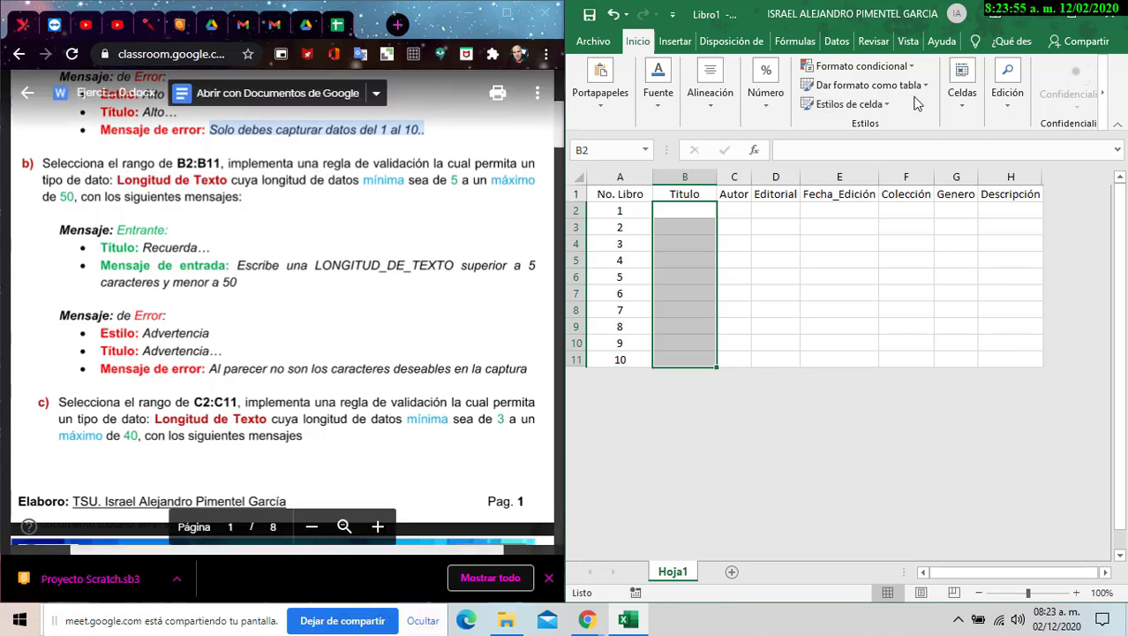
left_click(964, 110)
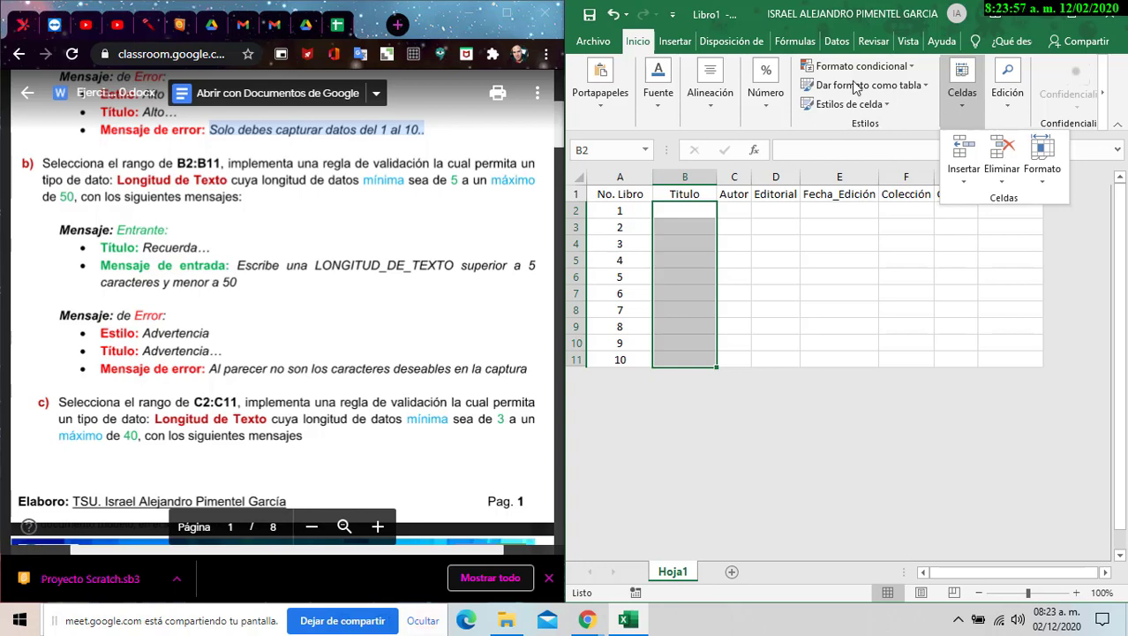
left_click(839, 44)
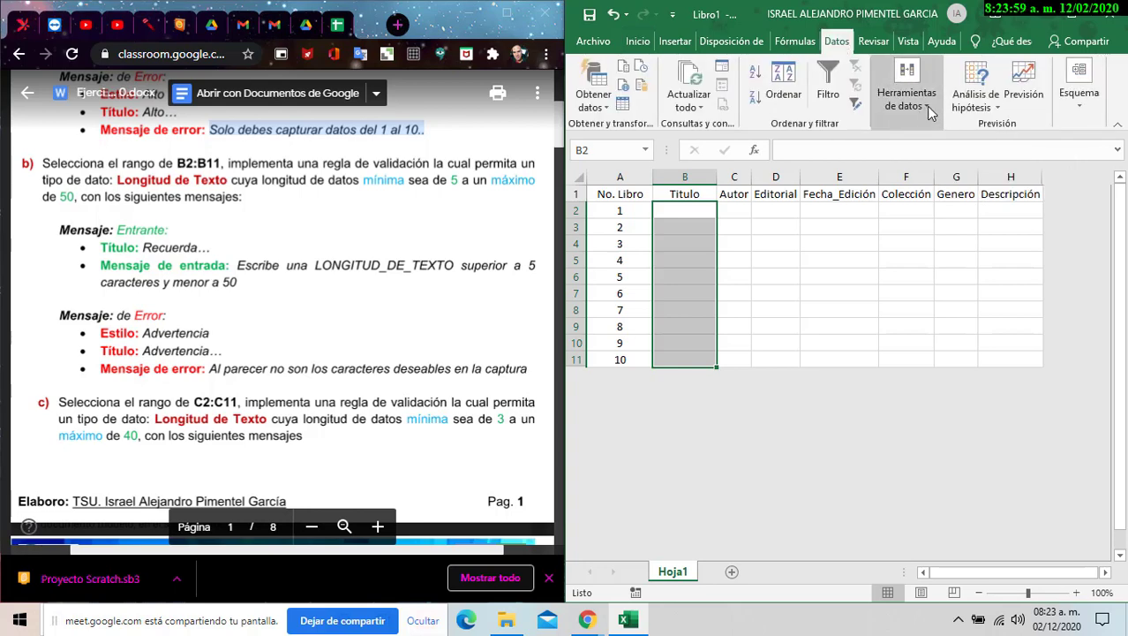
left_click(925, 108)
- Set B2:B11 validation to Longitud del texto between a minimum of 5 and a maximum of 50
left_click(912, 150)
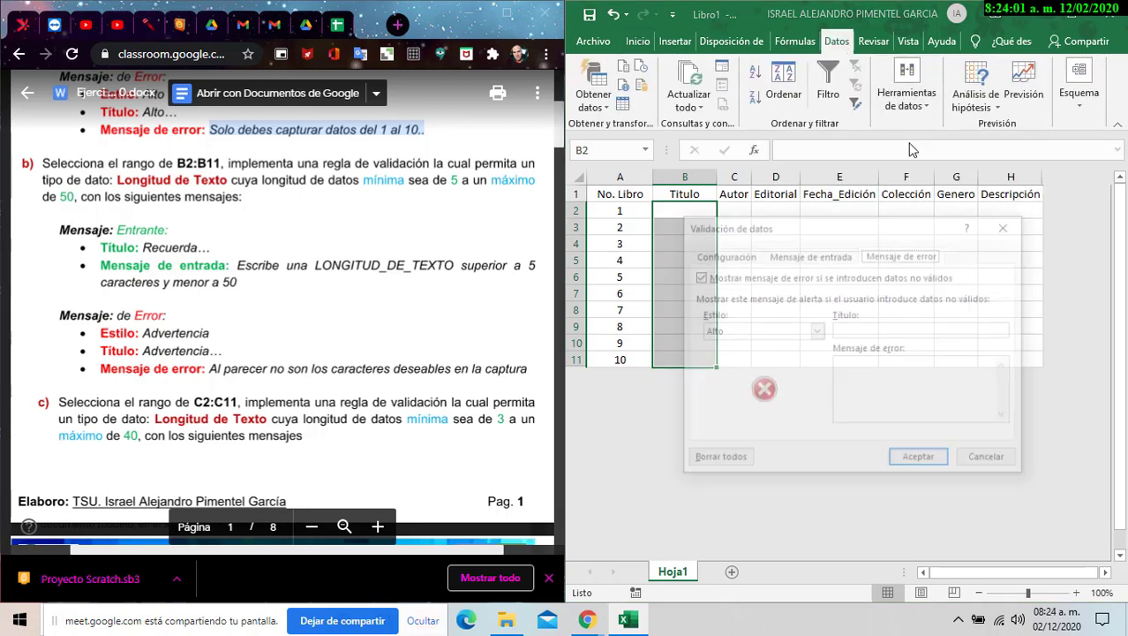
left_click_drag(881, 228, 919, 229)
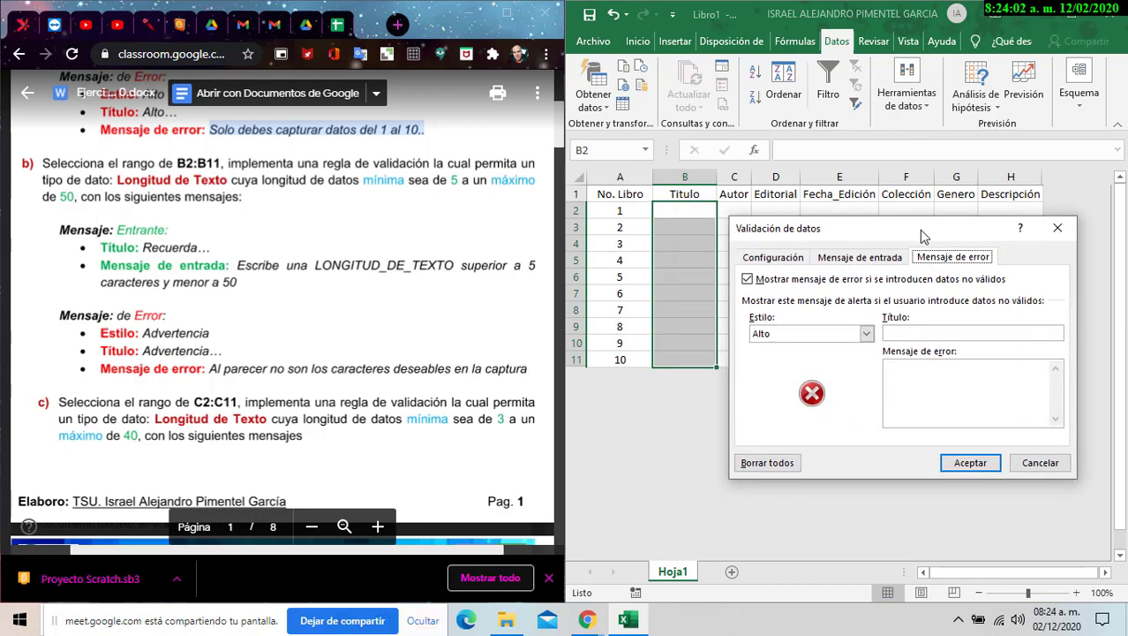
left_click(792, 262)
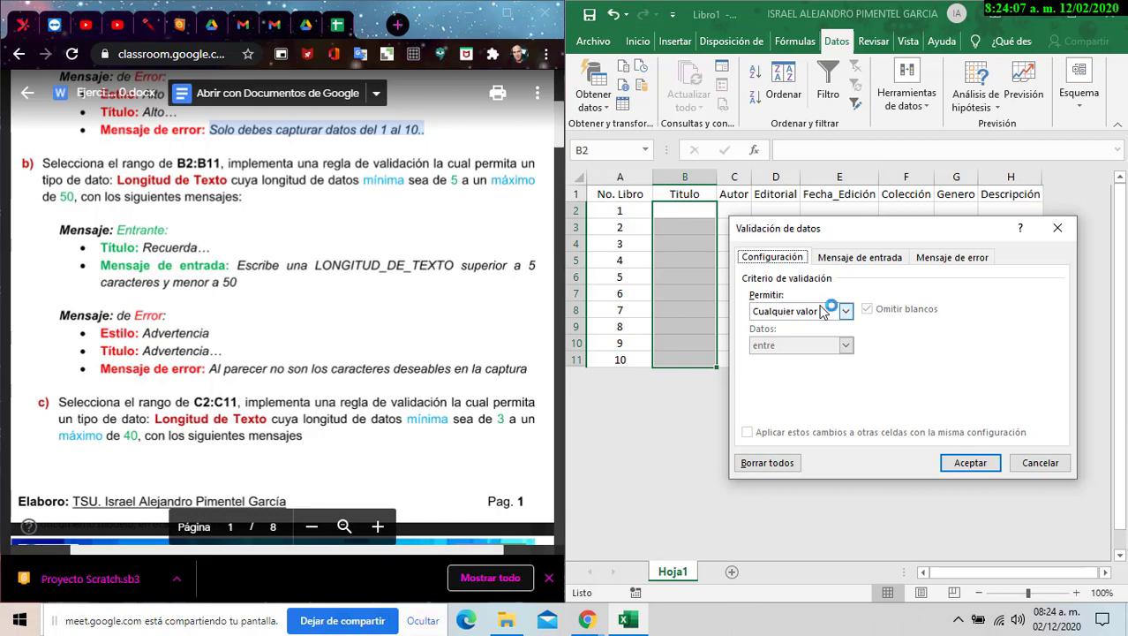
left_click(845, 311)
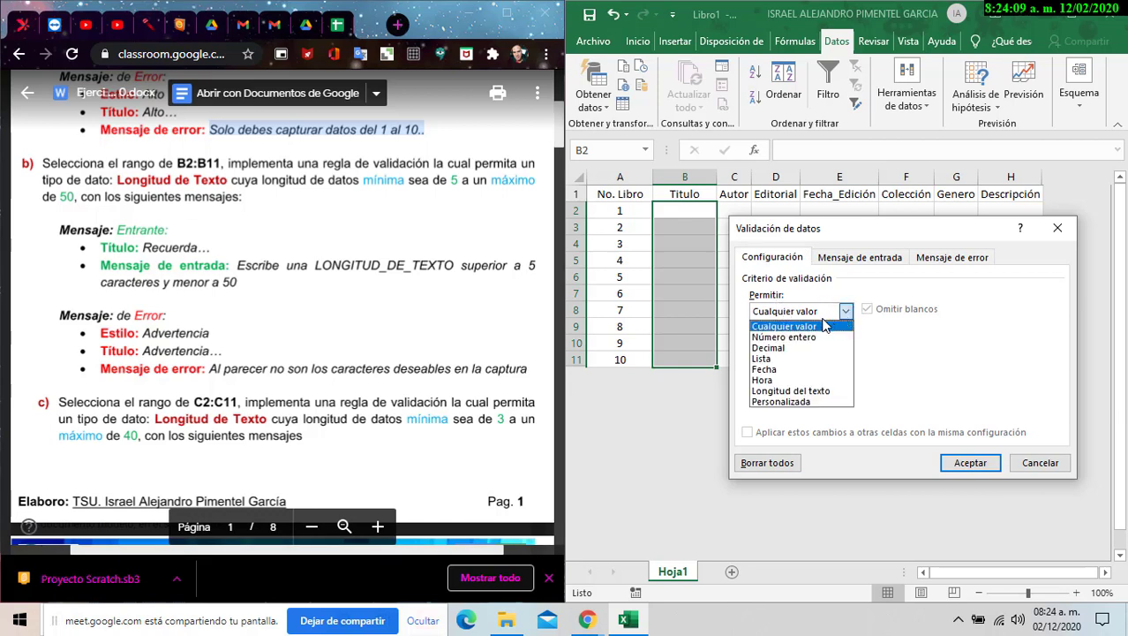
left_click(810, 392)
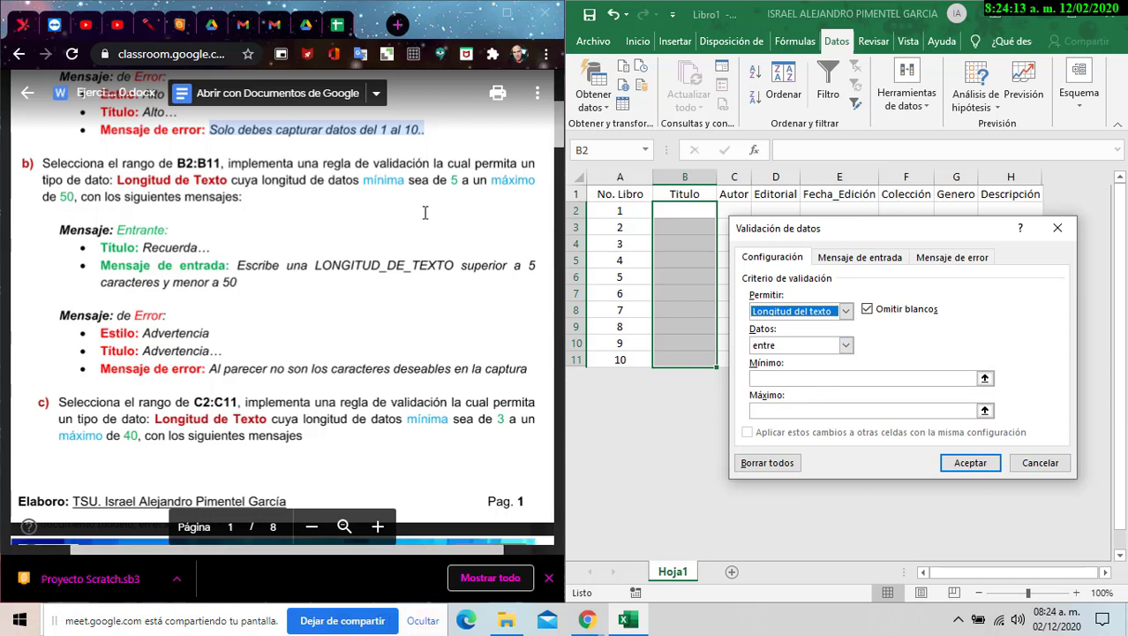
left_click(841, 378)
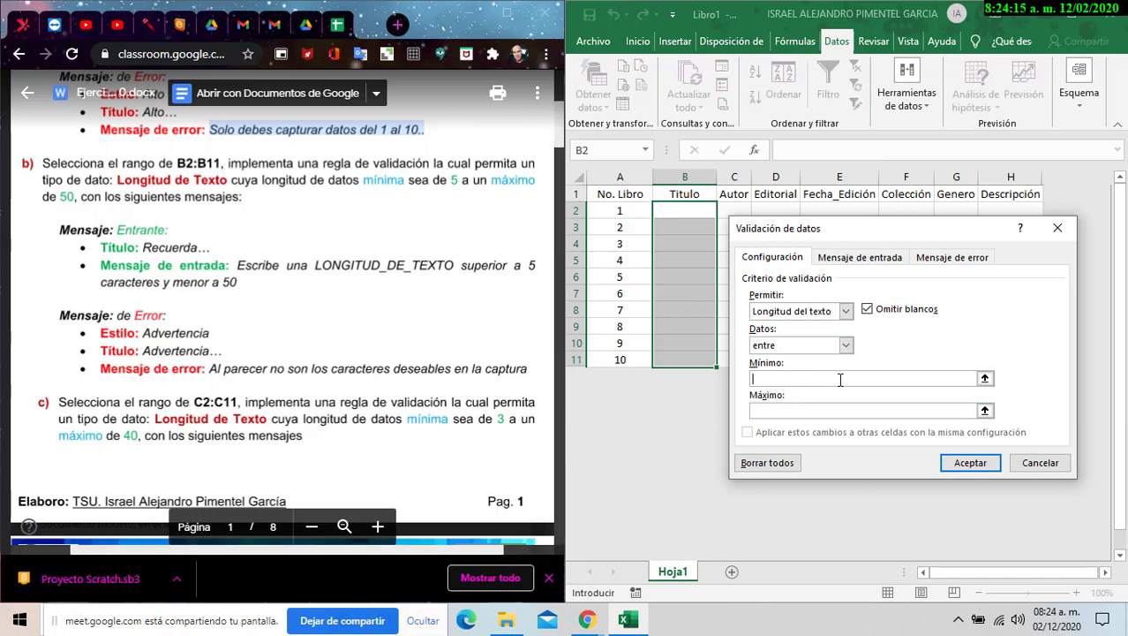
type("5")
type("50")
- Title the input message 'Recuerda...'
left_click(897, 260)
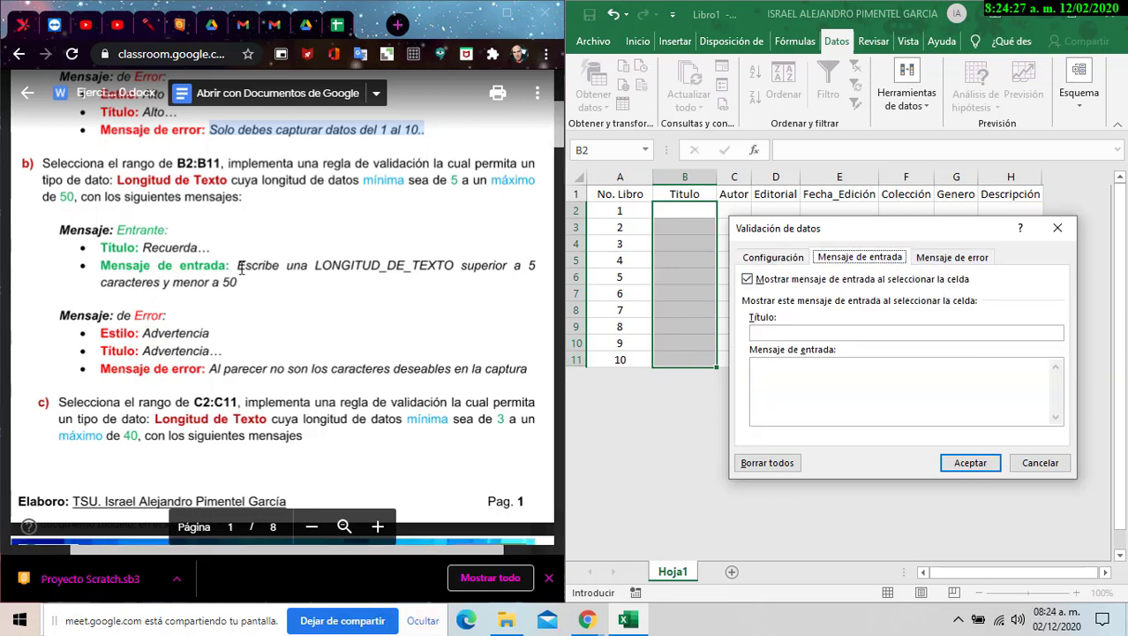
left_click(840, 332)
type("R")
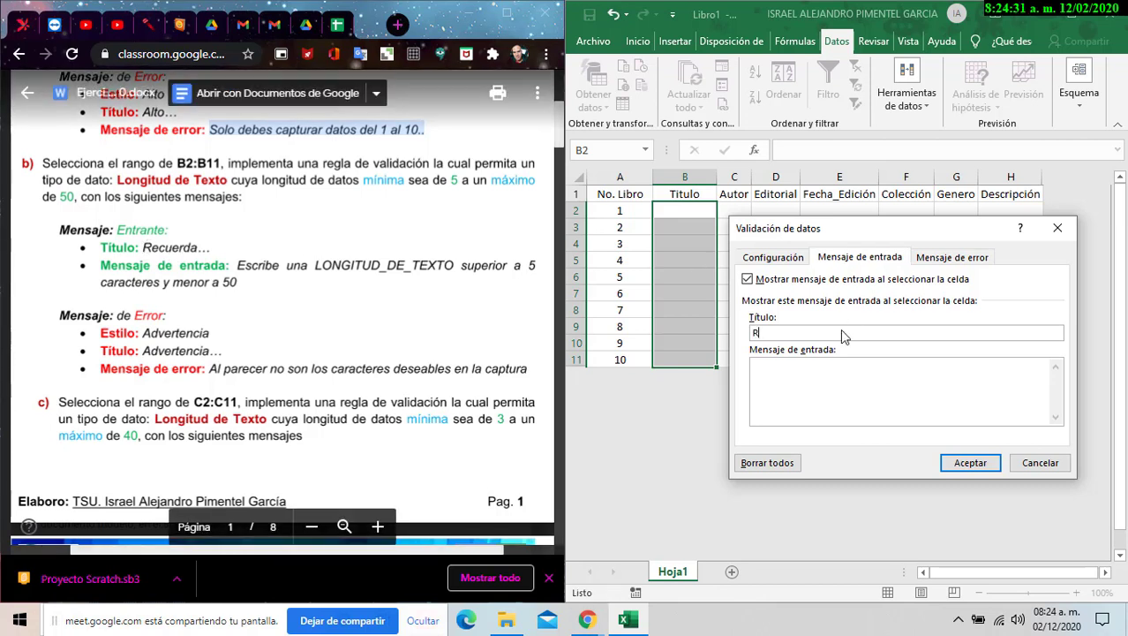
type("ecuerda...")
- Paste 'Escribe una LONGITUD_DE_TEXTO superior a 5 caracteres y menor a 50' as a one-line input message
double_click(237, 264)
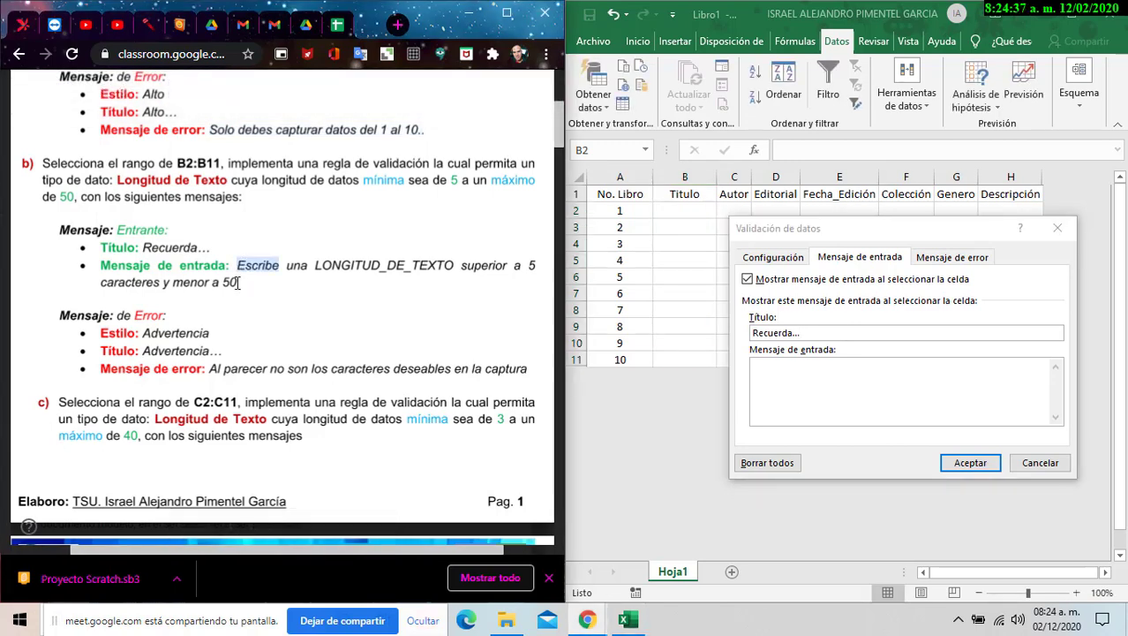
left_click(237, 282, "shift")
key("ctrl+c")
left_click(794, 379)
key("ctrl+v")
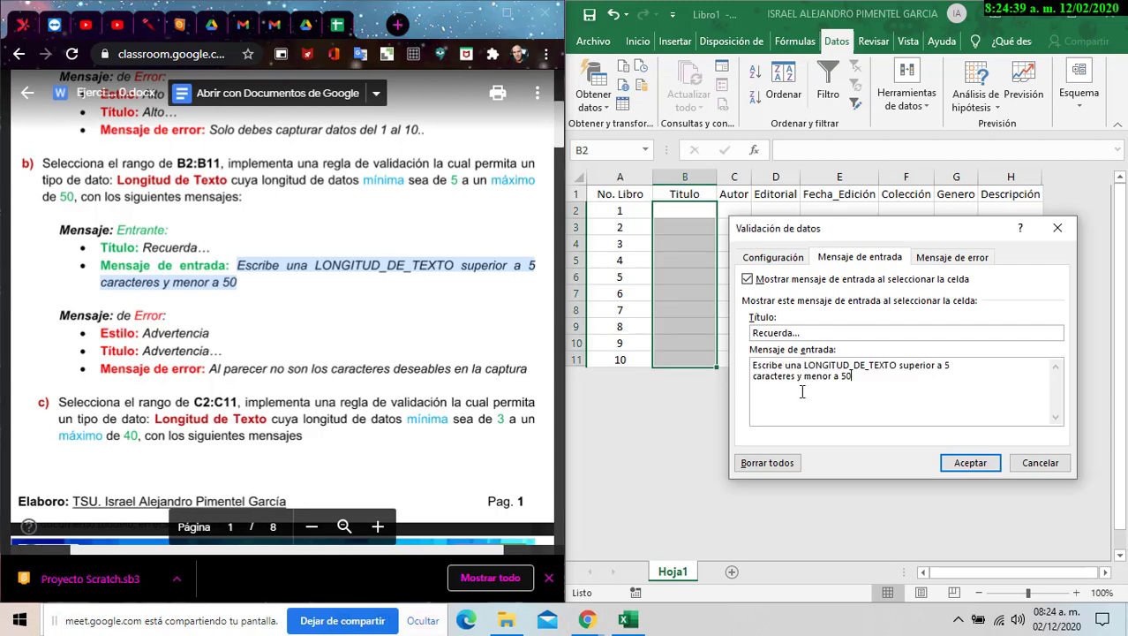
left_click(758, 386)
key("BackSpace")
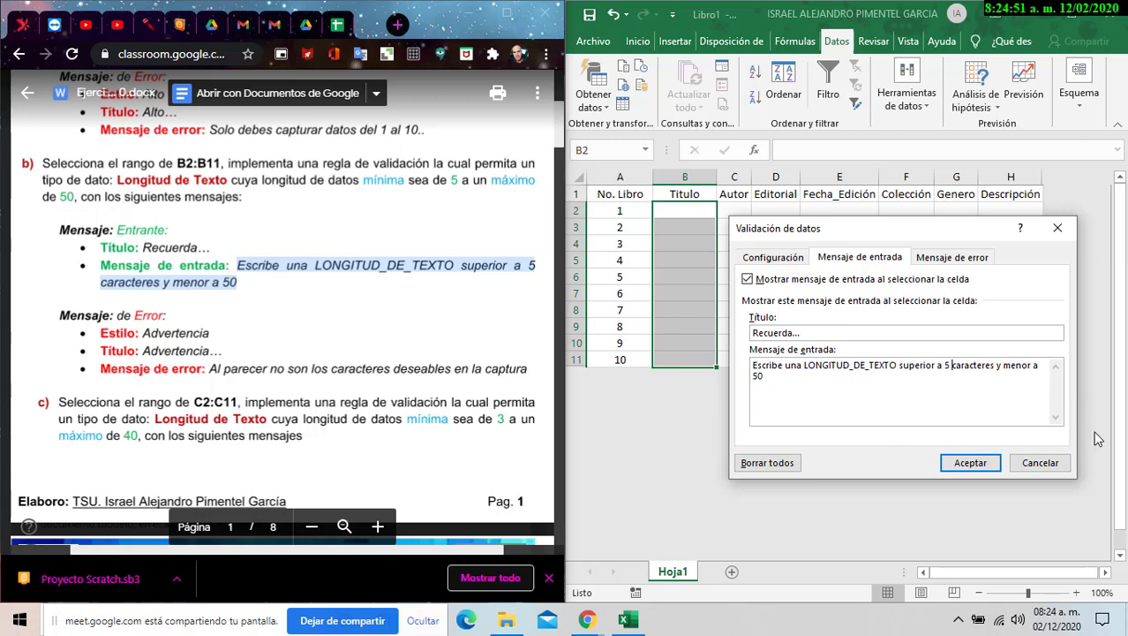
left_click(968, 259)
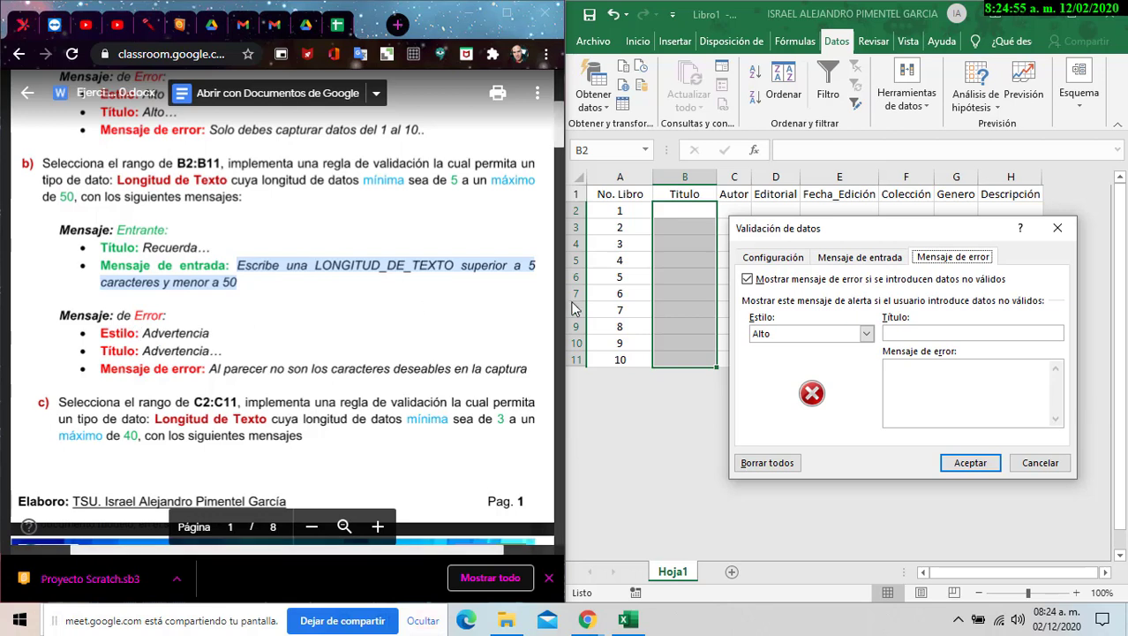
- Set an Advertencia error alert titled Advertencia with the text 'Al parecer no son los caracteres deseables en la captura'
left_click(799, 336)
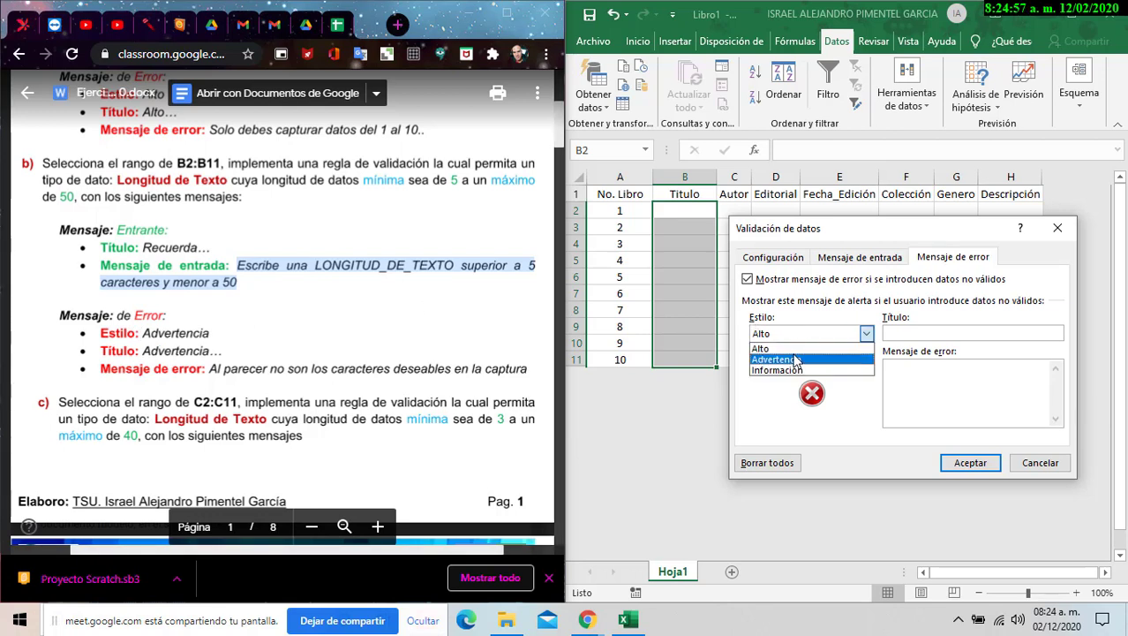
left_click(797, 360)
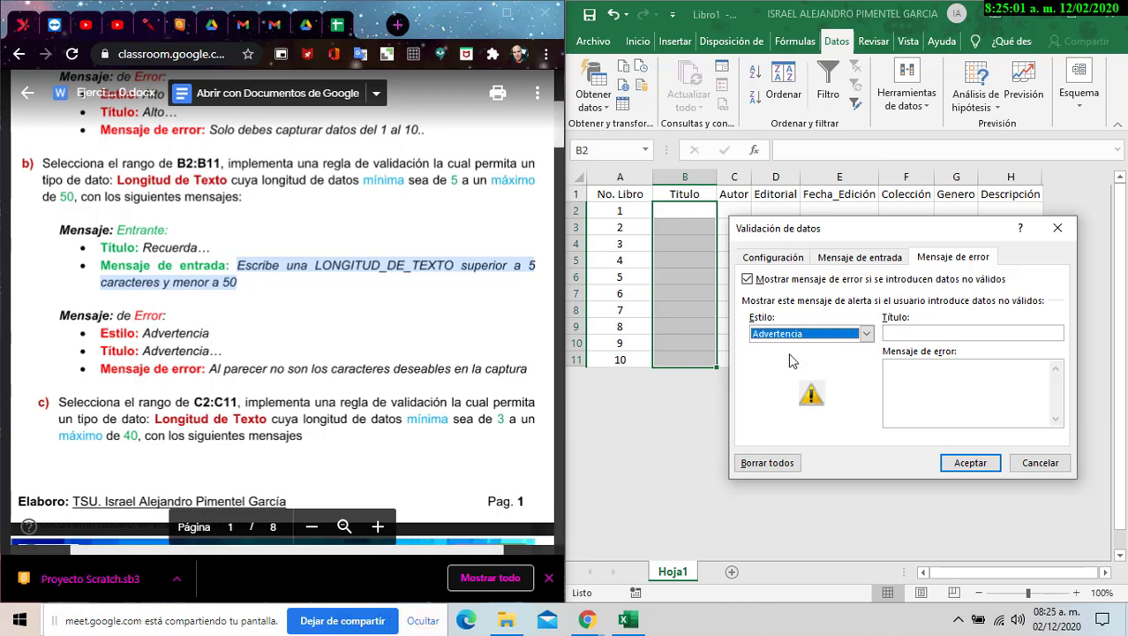
left_click(979, 332)
type("Ad")
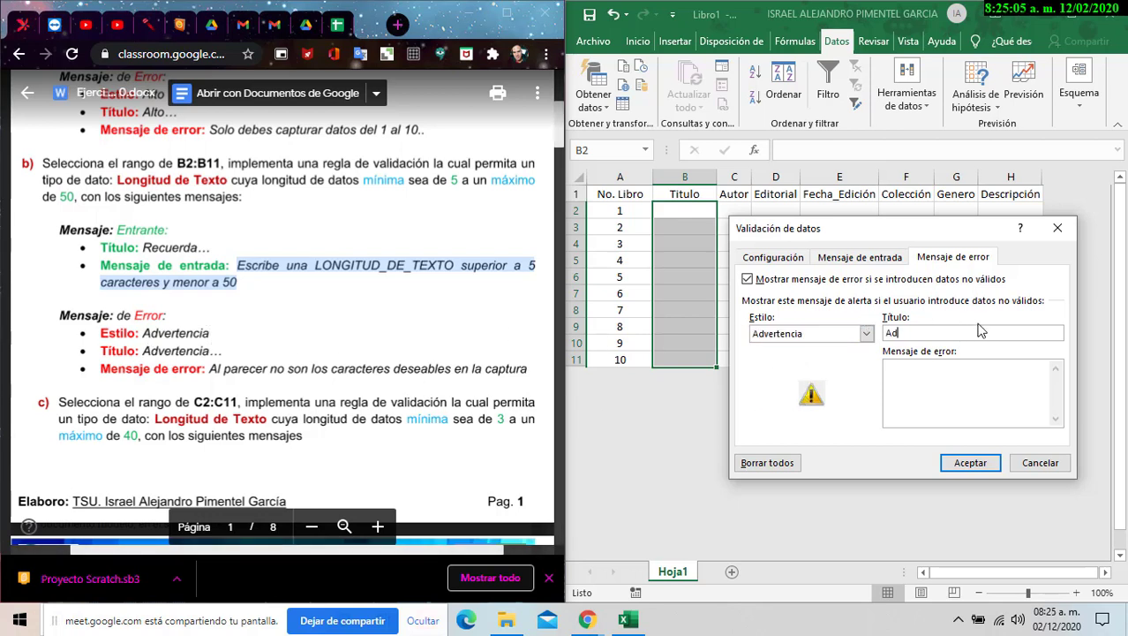
type("vertencia")
left_click_drag(208, 370, 517, 373)
key("ctrl+c")
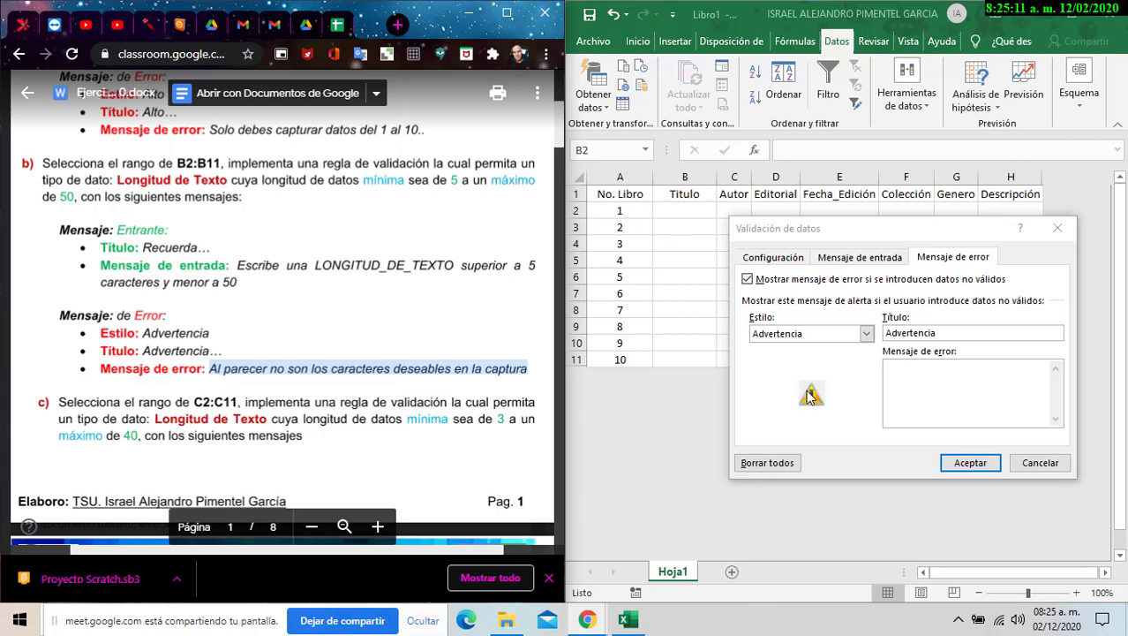
left_click(957, 368)
key("ctrl+v")
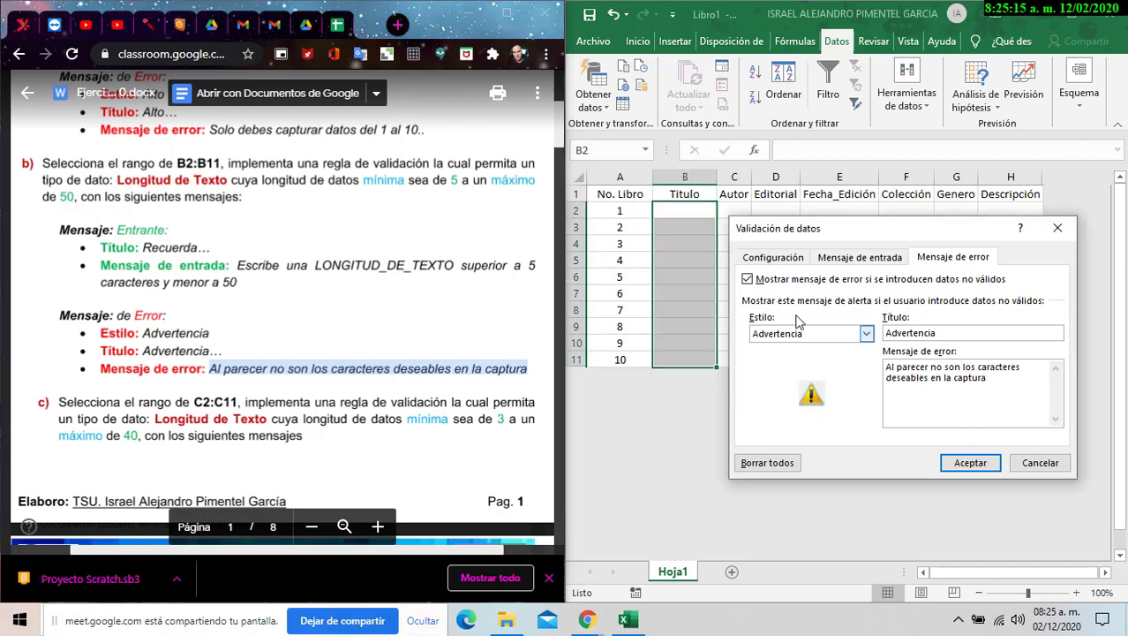
- Review the criteria, input message and error alert tabs, then apply the rule to B2:B11
left_click(790, 261)
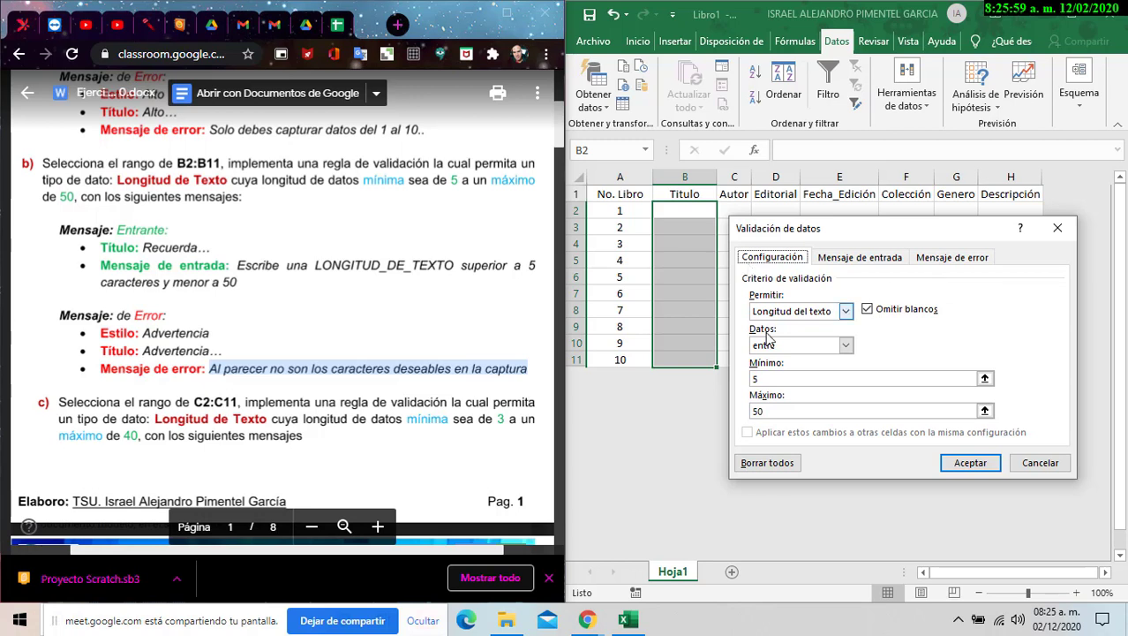
left_click(857, 256)
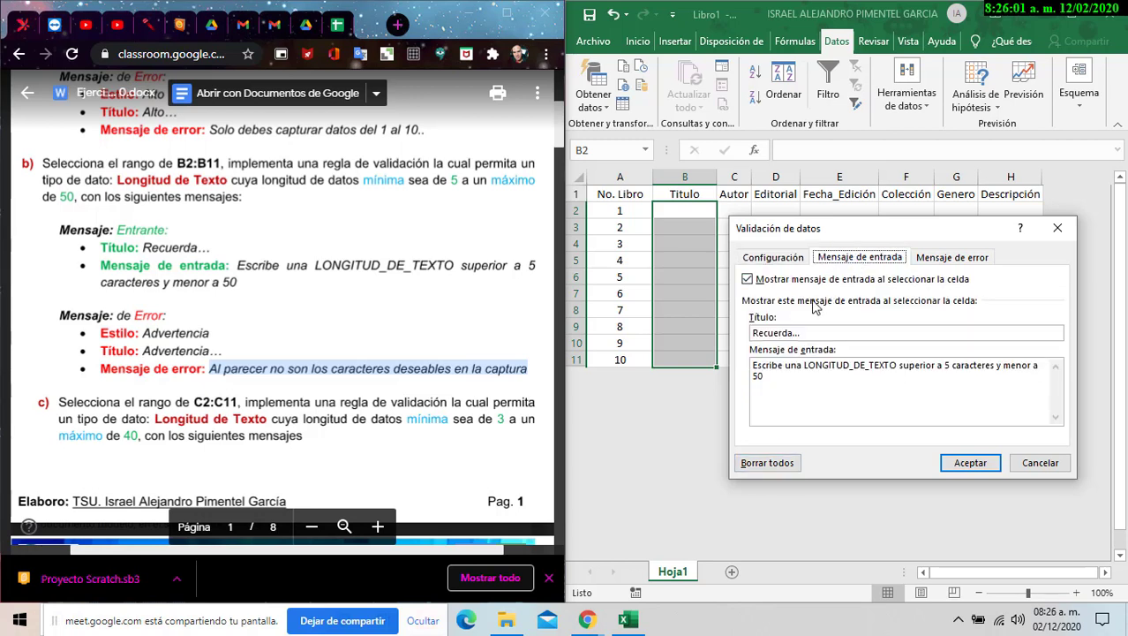
left_click(954, 258)
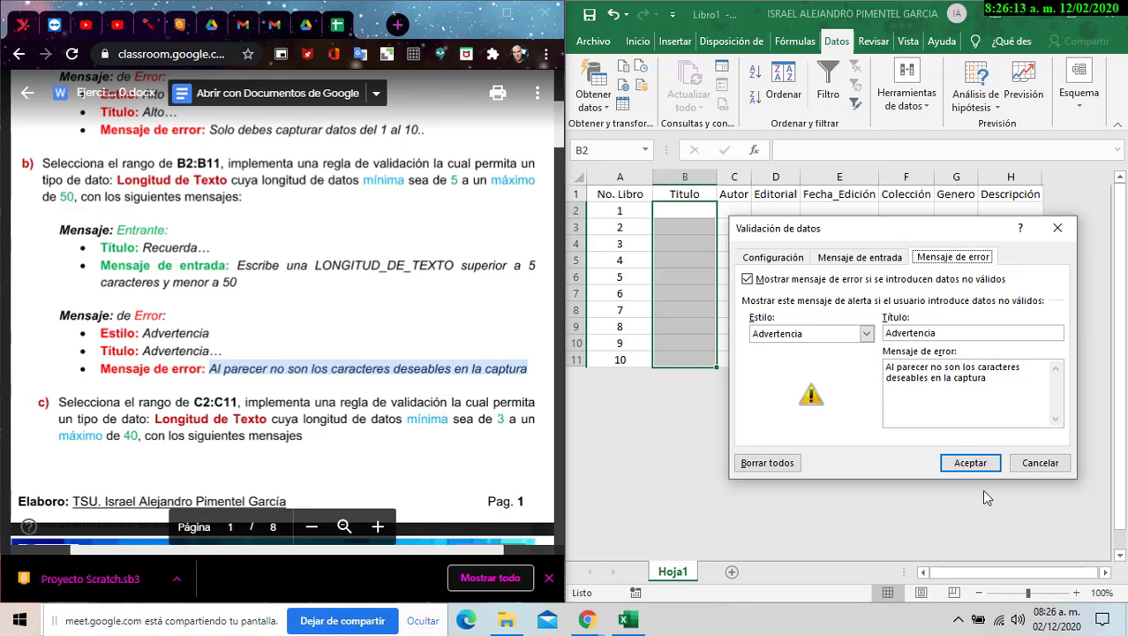
left_click(970, 463)
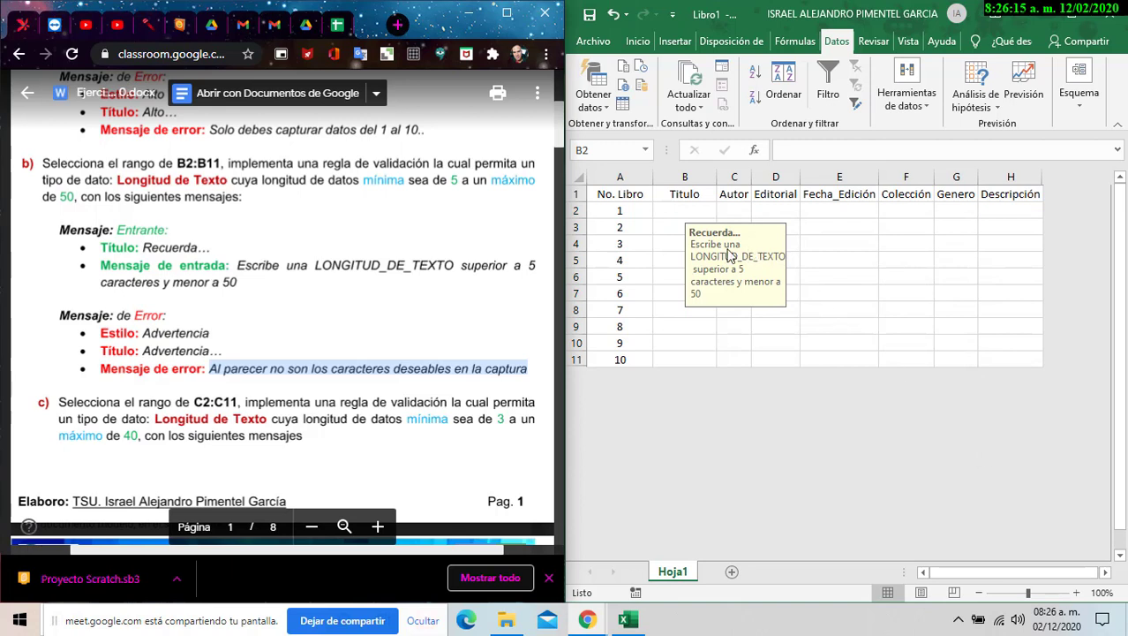
- Check that cells B2 through B11 show the Recuerda... input message, then widen column B
left_click(680, 212)
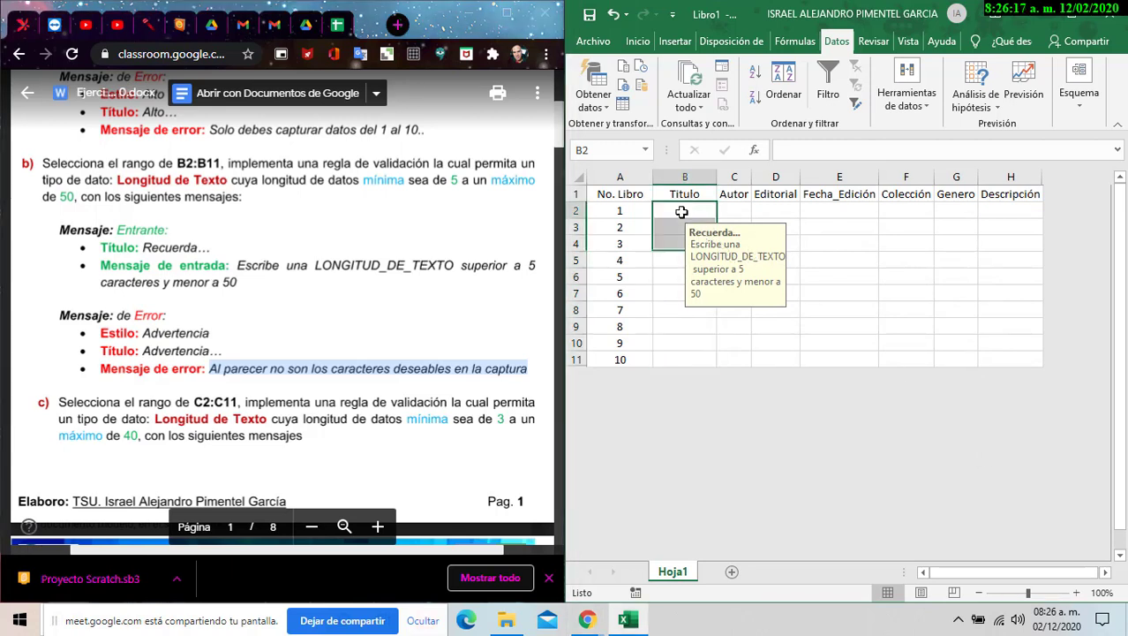
left_click(672, 228)
left_click(671, 246)
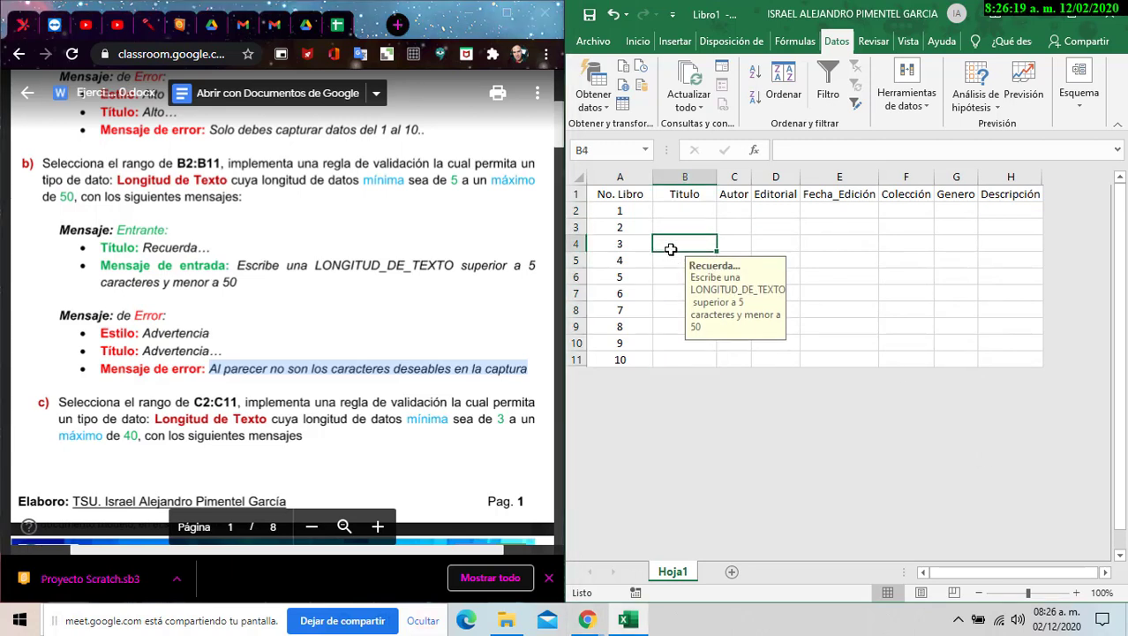
left_click(671, 272)
left_click(670, 292)
left_click(668, 309)
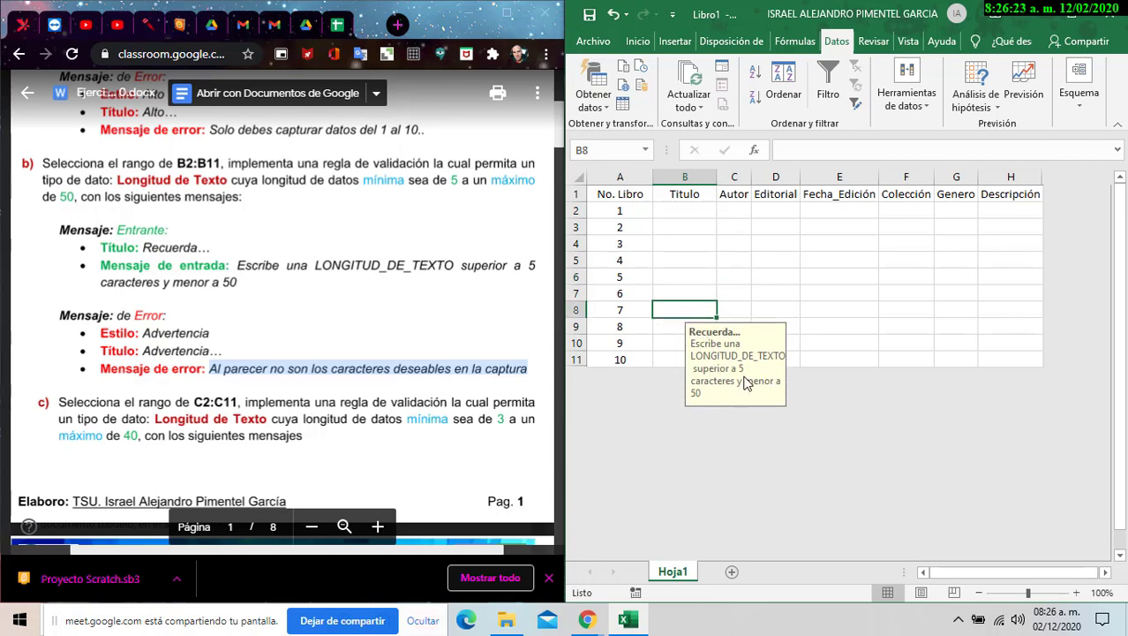
left_click(672, 344)
left_click(674, 359)
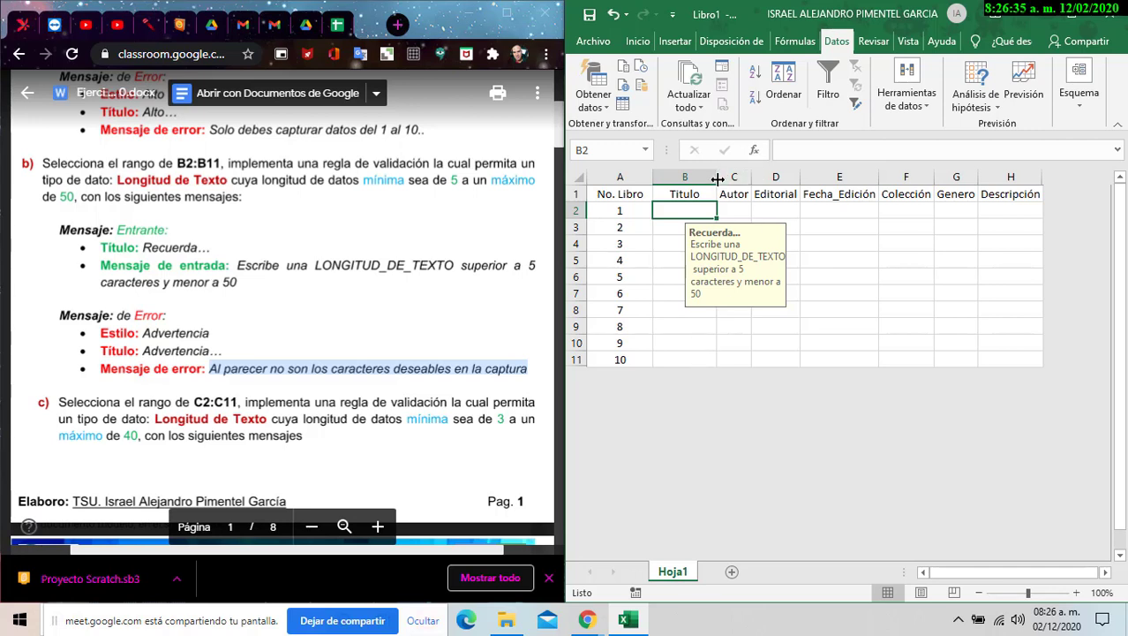
left_click_drag(717, 178, 760, 177)
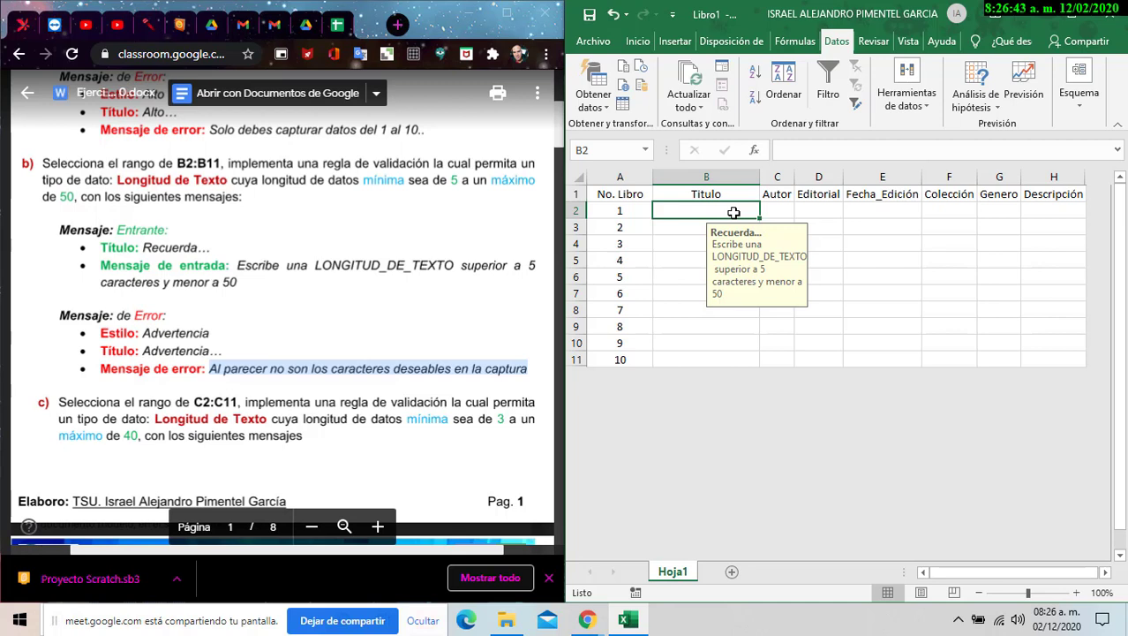
- Enter ABC in B2 to trigger the Advertencia length warning, then cancel the entry
type("A")
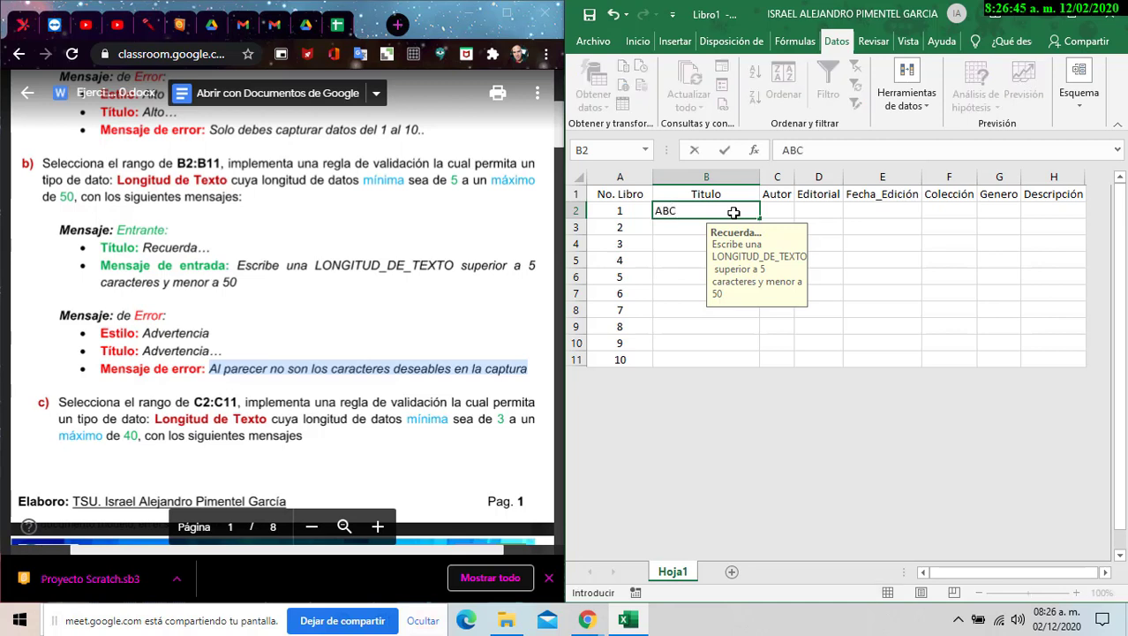
type("BC")
key("Return")
left_click_drag(588, 292, 868, 257)
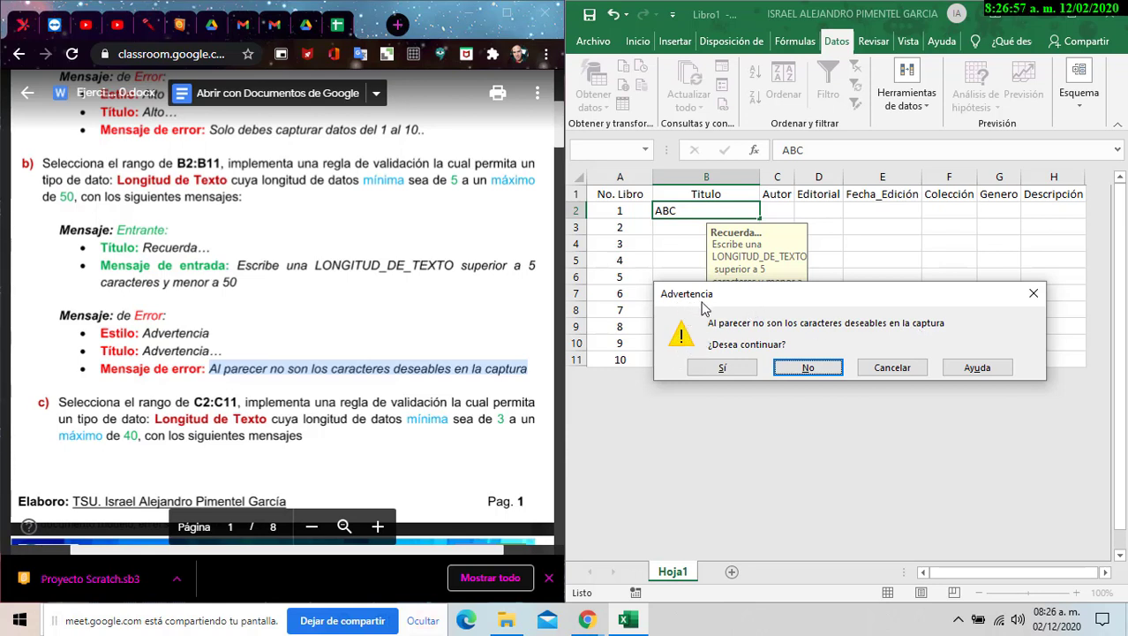
left_click(890, 369)
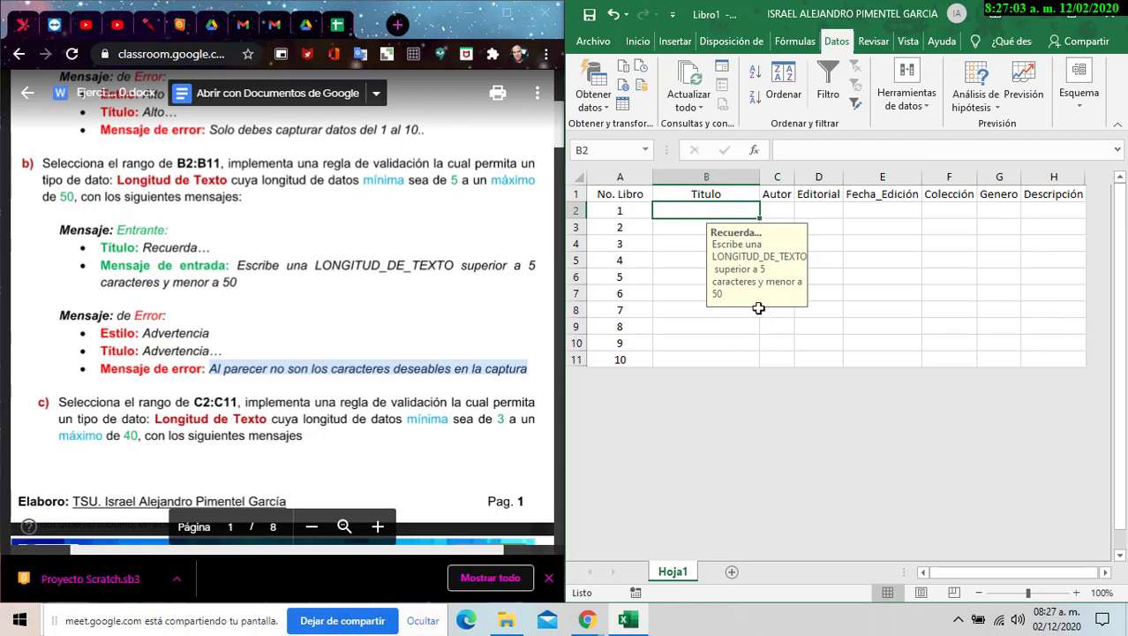
- Enter the title 'EL ABC de Fisica' in B2
double_click(732, 210)
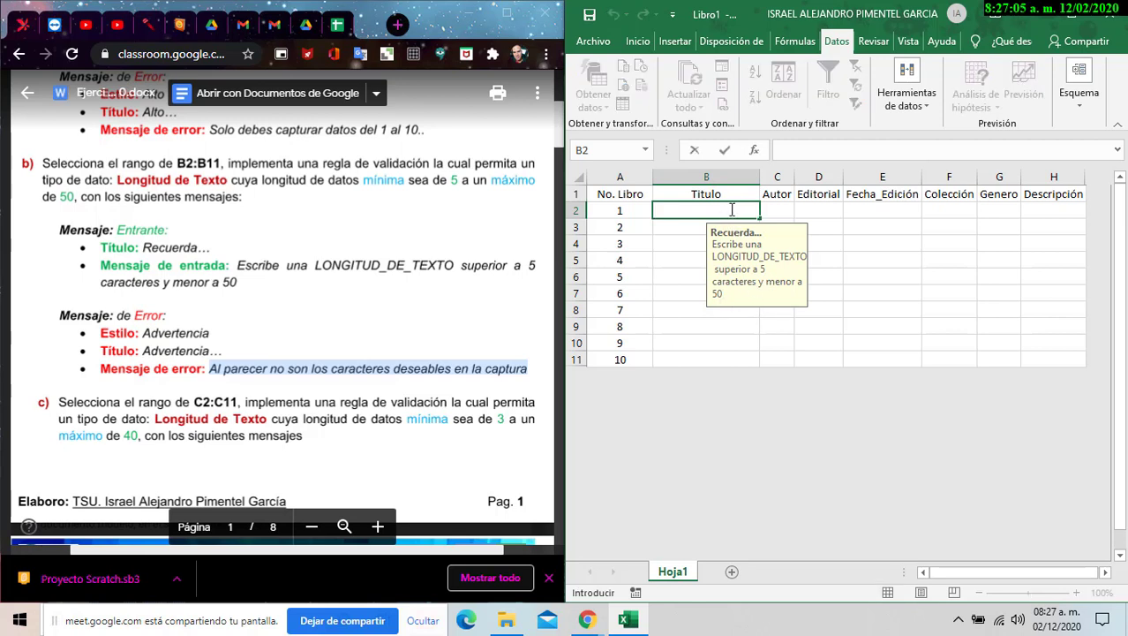
type("EL ABC de FI")
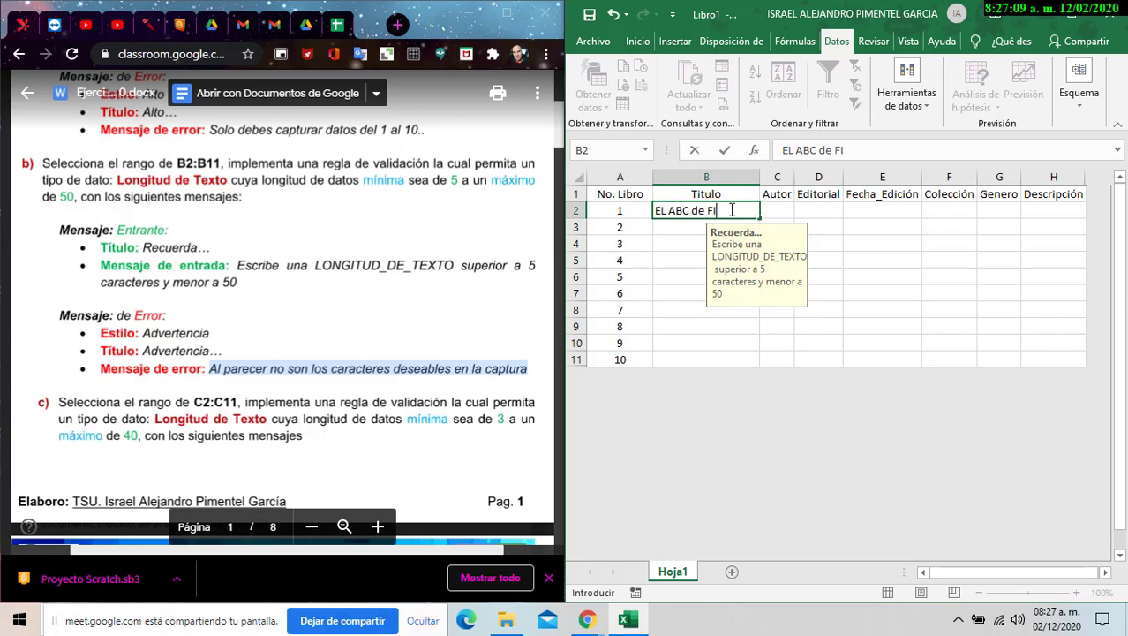
key("BackSpace")
type("isica")
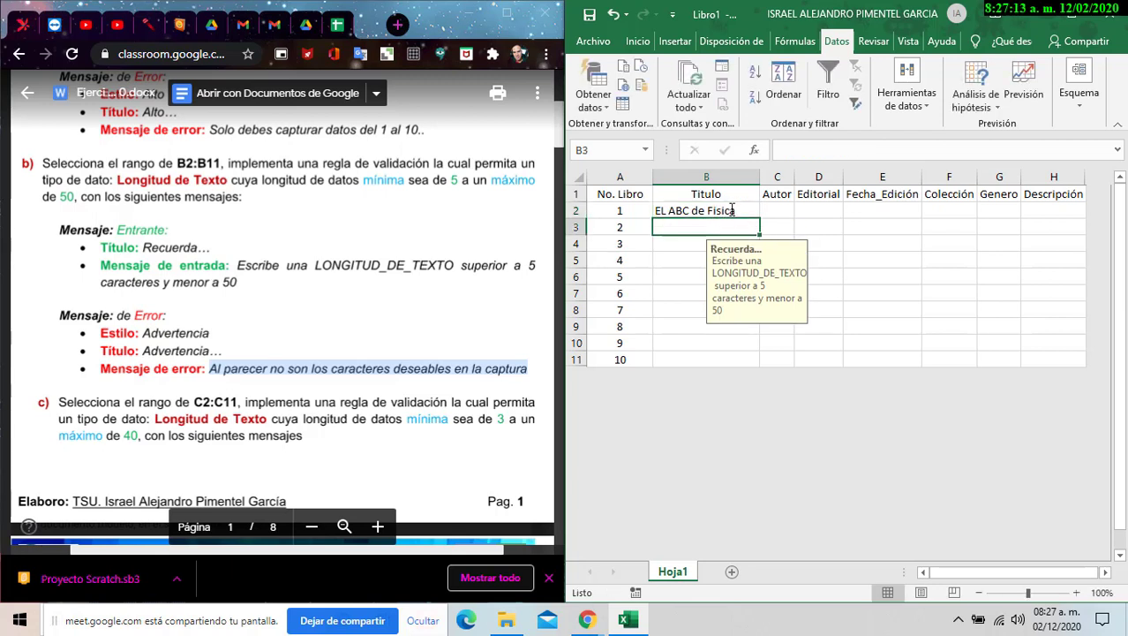
key("ctrl+Return")
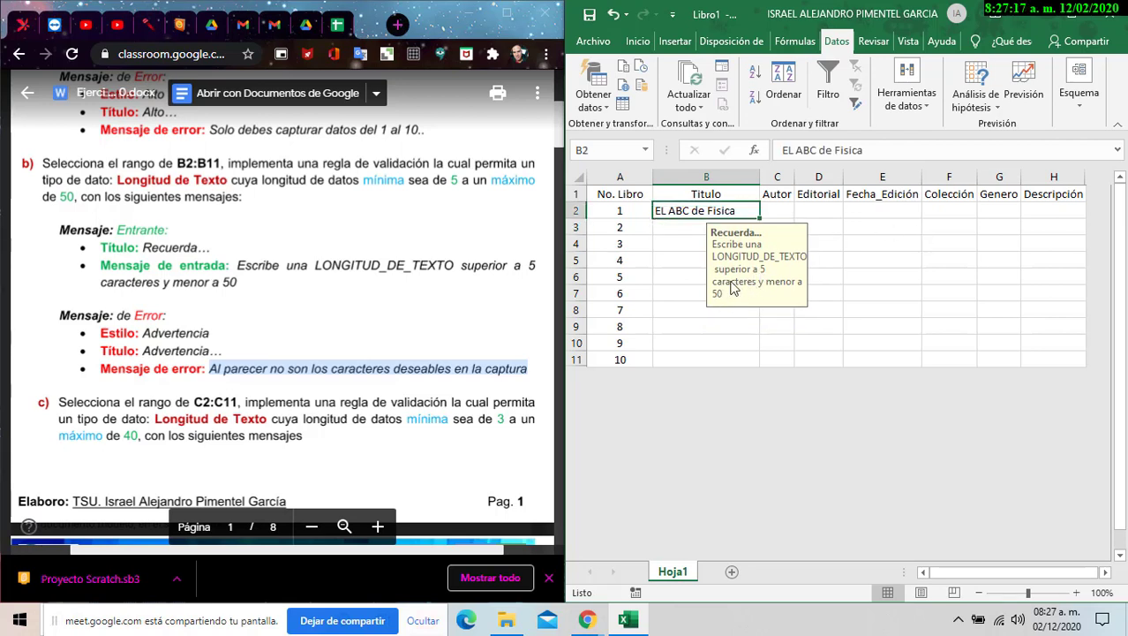
- Enter 'Calculo Integral y Diferecial' in B3, removing the extra n typo
left_click(679, 230)
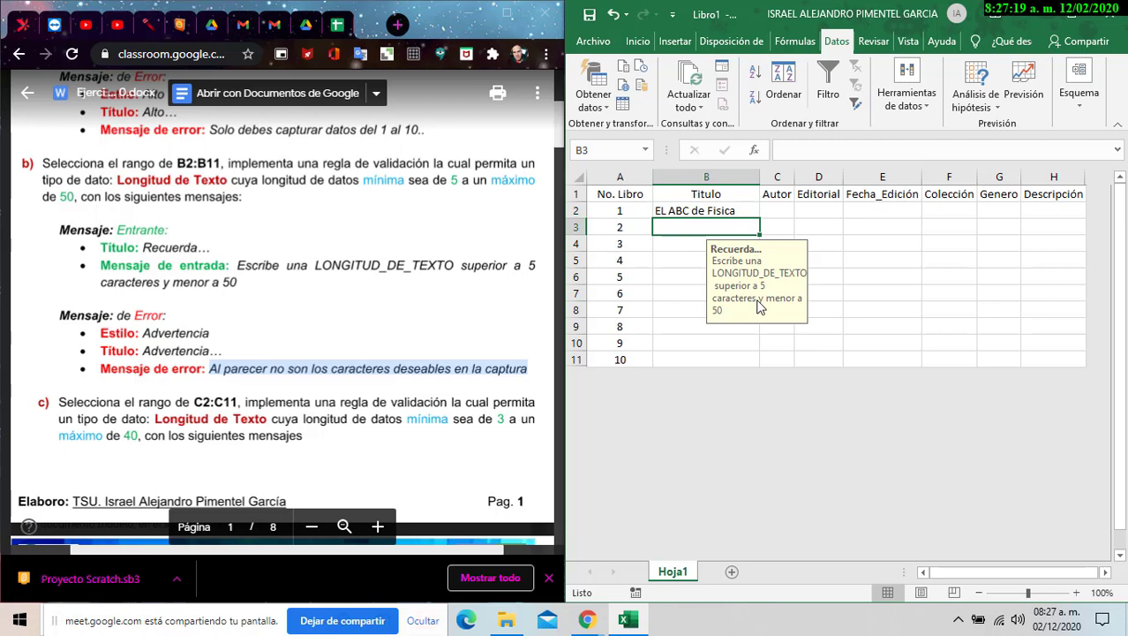
type("Calc")
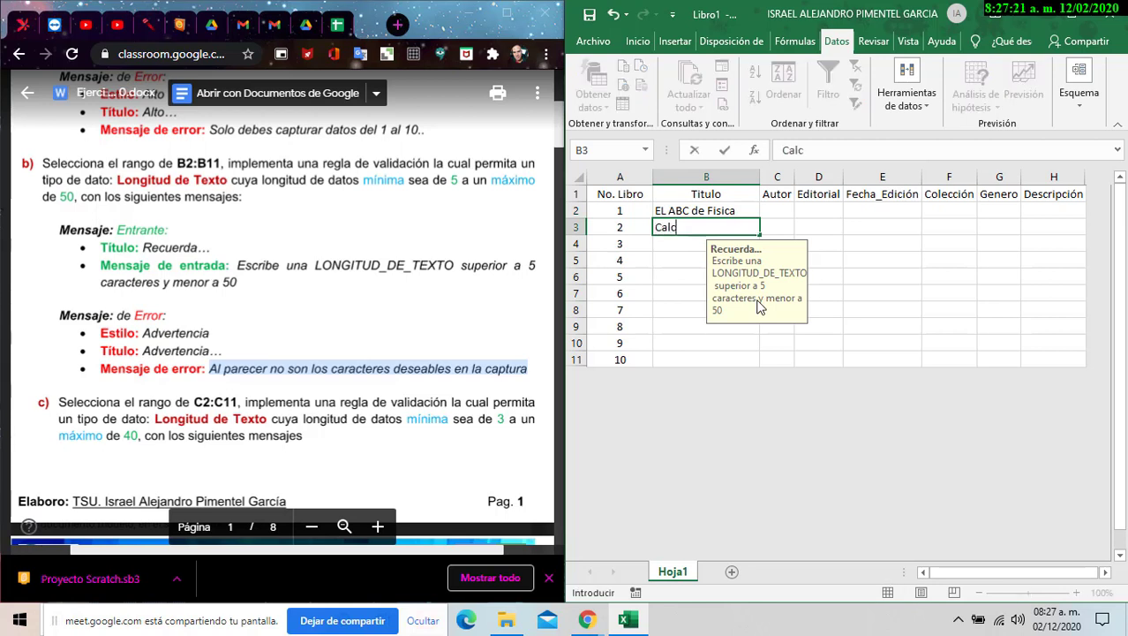
type("ulo Inte")
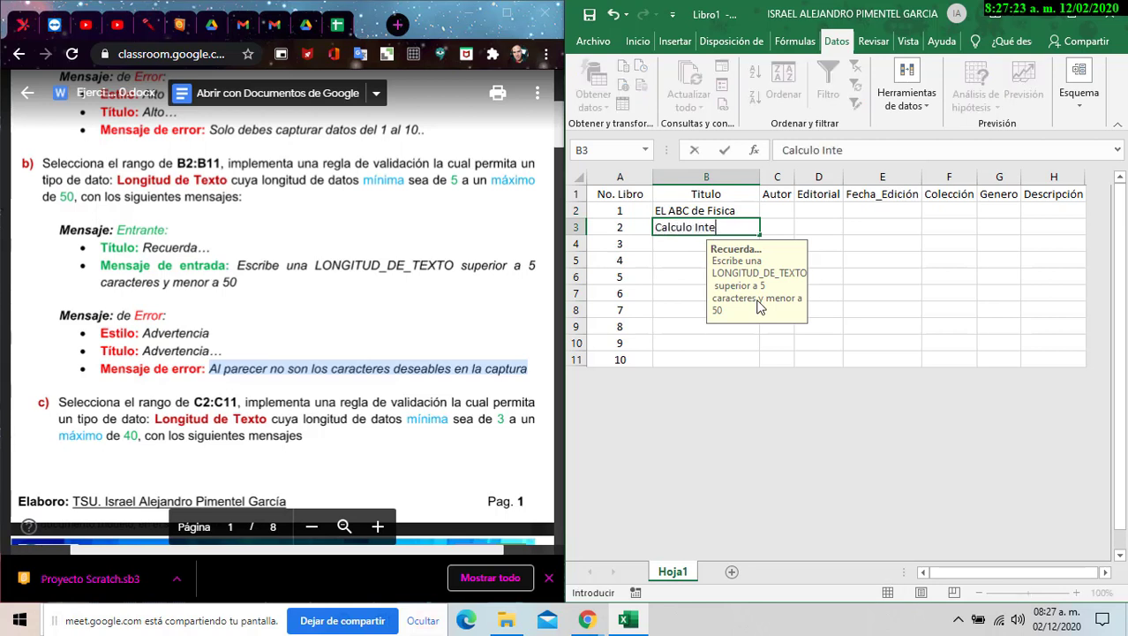
type("gral y Diferecnial")
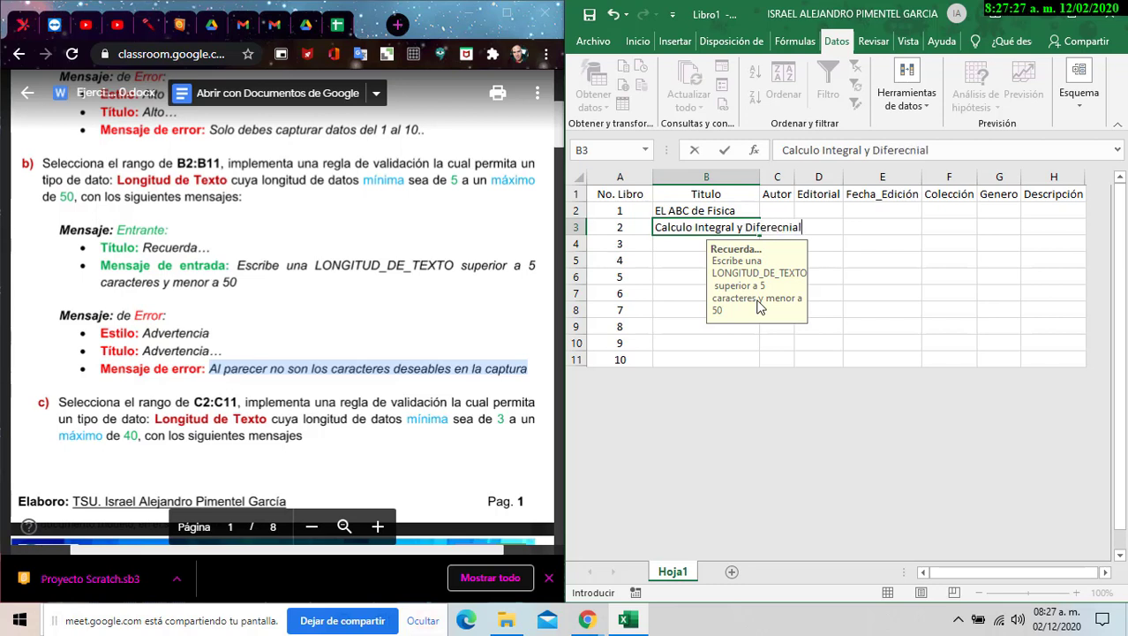
key("Return")
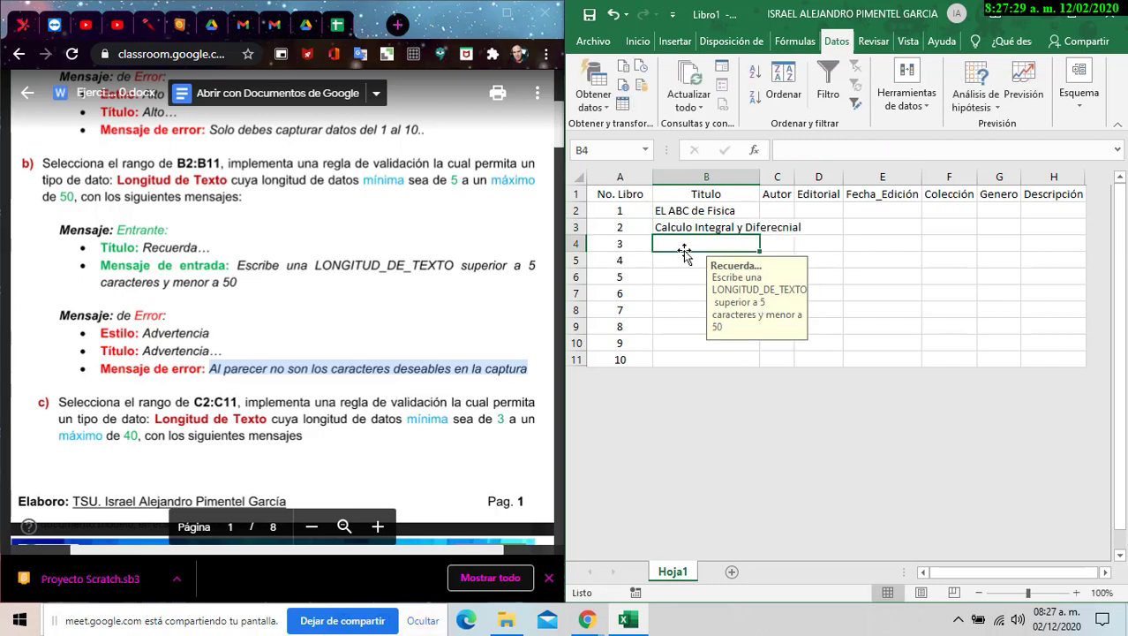
left_click(719, 230)
left_click(909, 152)
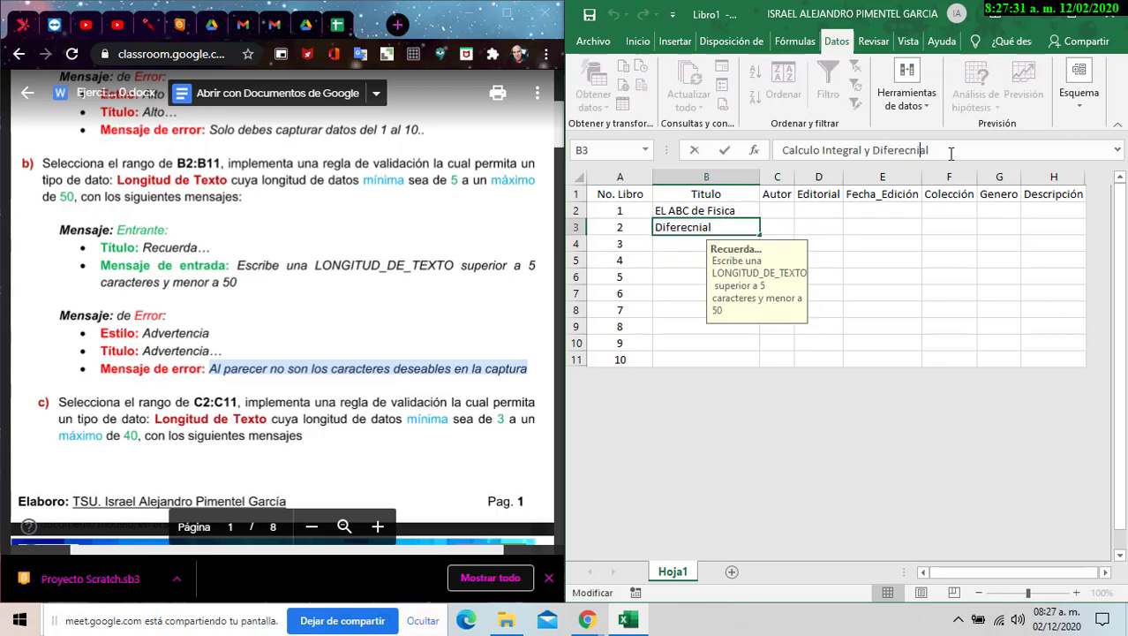
key("BackSpace")
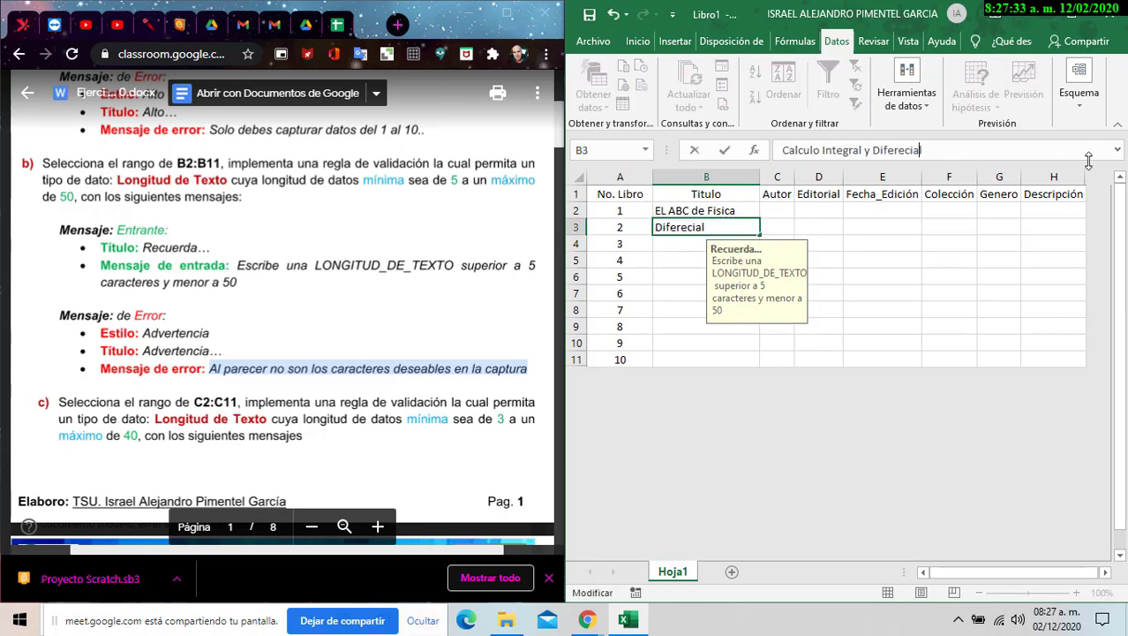
key("Return")
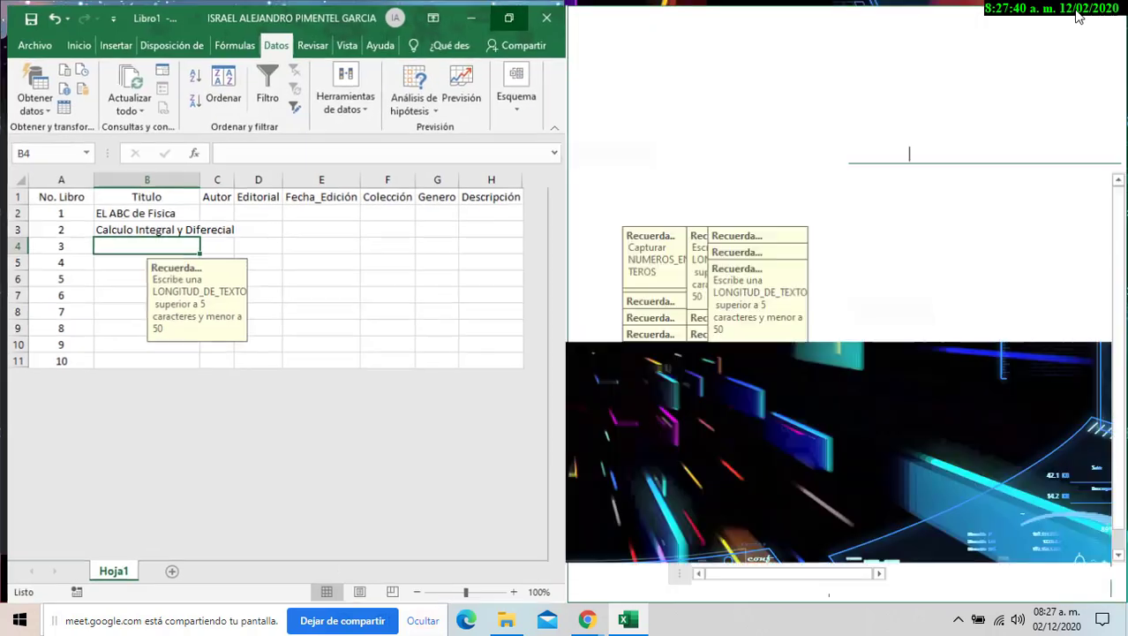
- Maximize the window, widen column B, and commit an over-50-character B4 thesis title about AMD and Intel microprocessors
left_click(1067, 14)
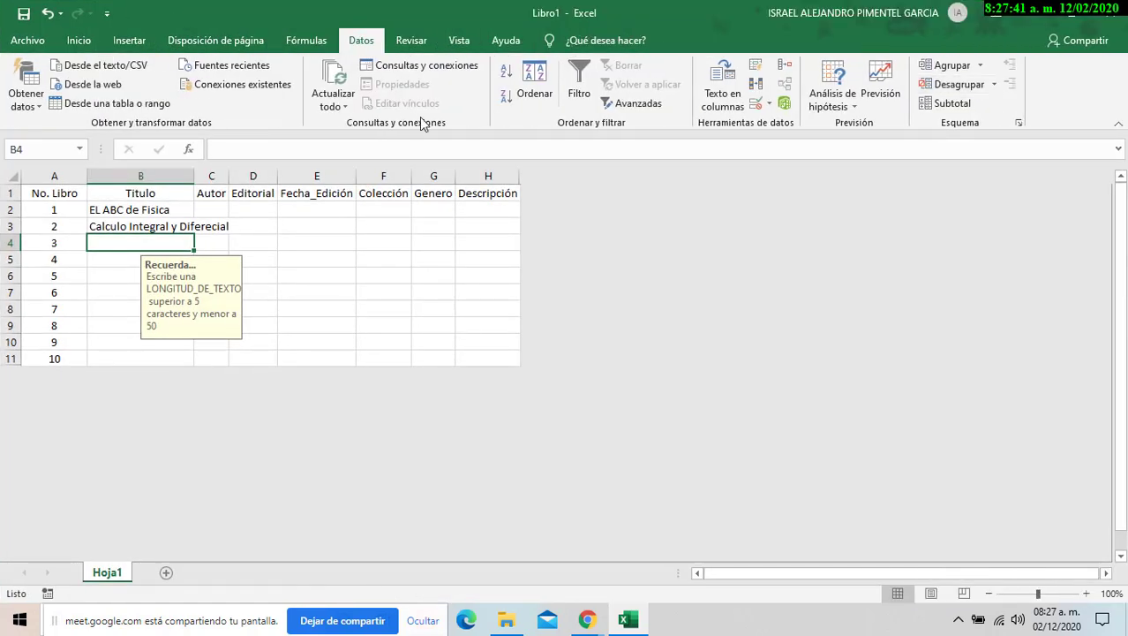
left_click_drag(194, 176, 668, 219)
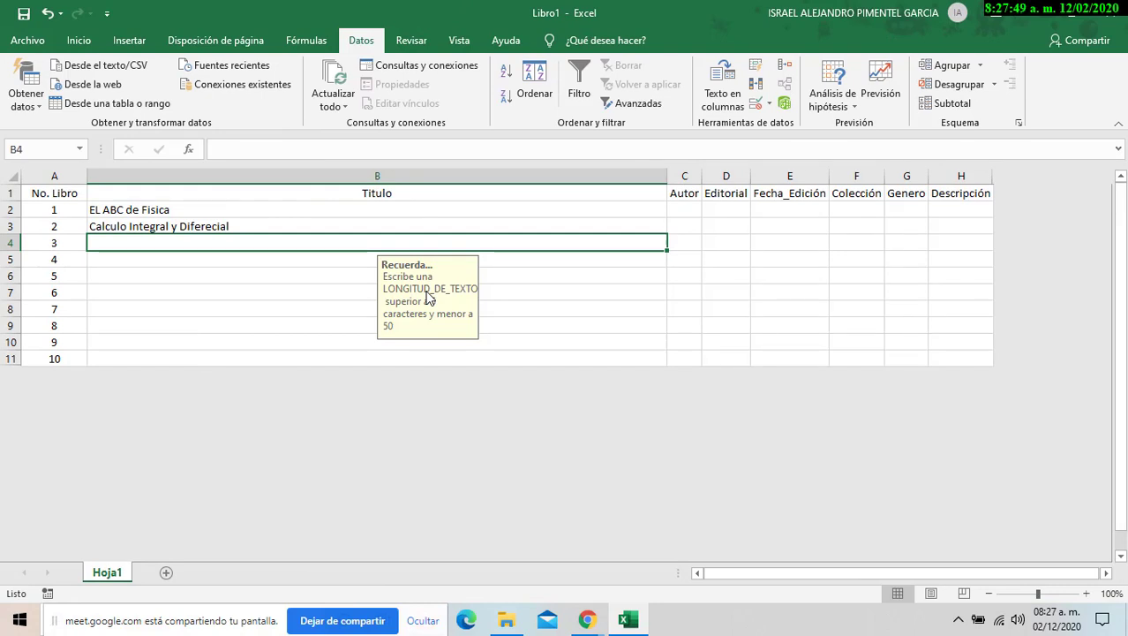
type("Tessi de")
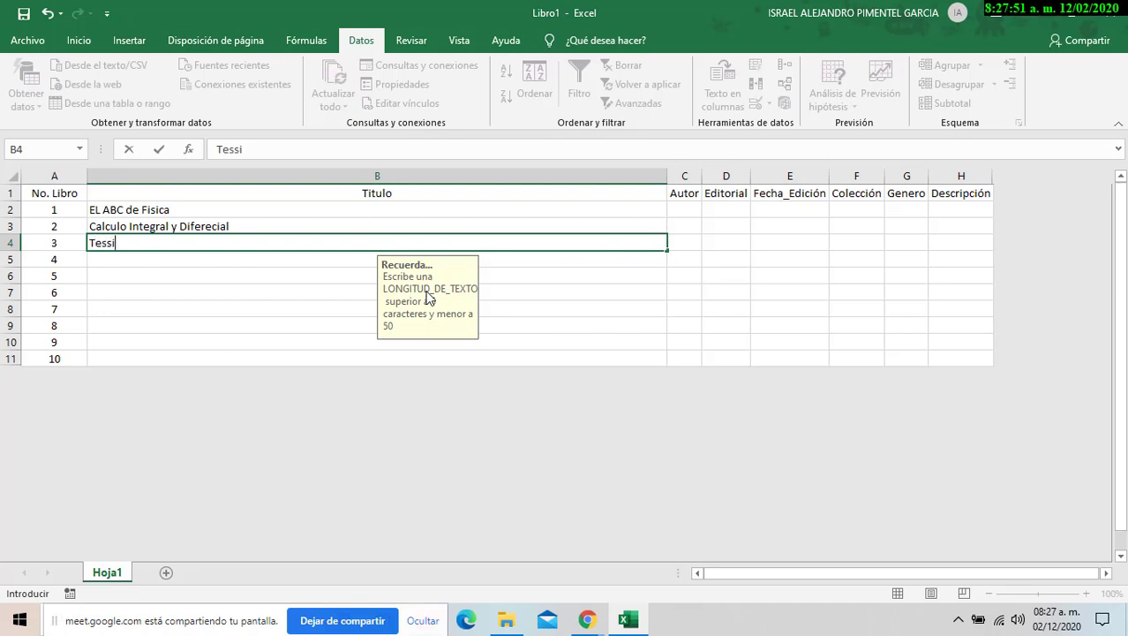
key("BackSpace")
key("BackSpace")
key("BackSpace")
key("BackSpace")
key("BackSpace")
key("BackSpace")
type("siis de Electronica ")
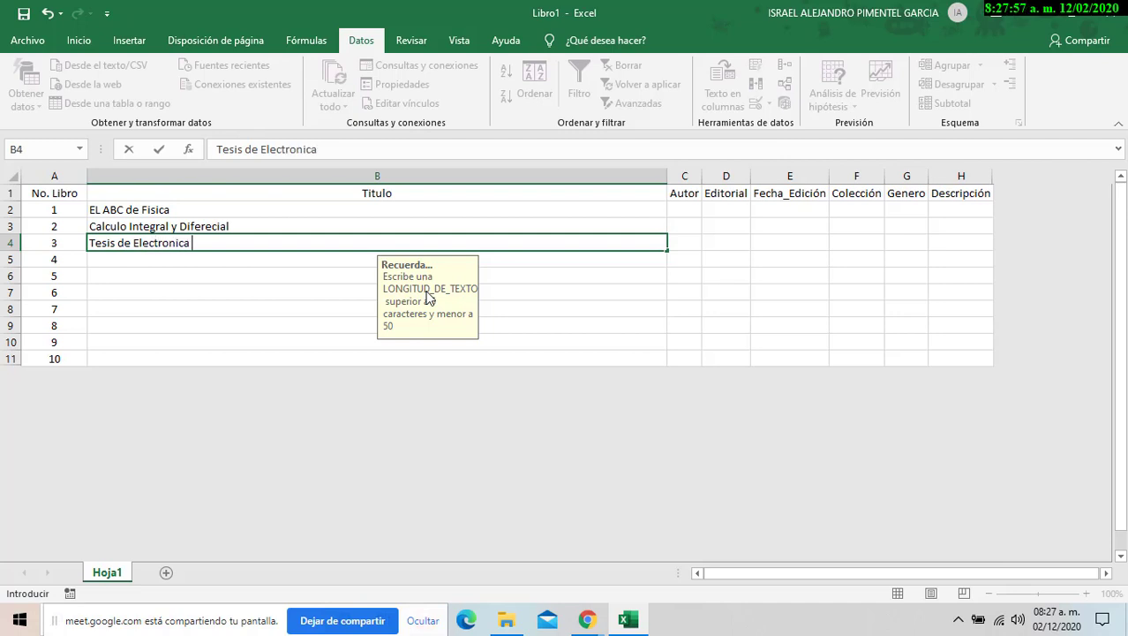
type("de flujo de")
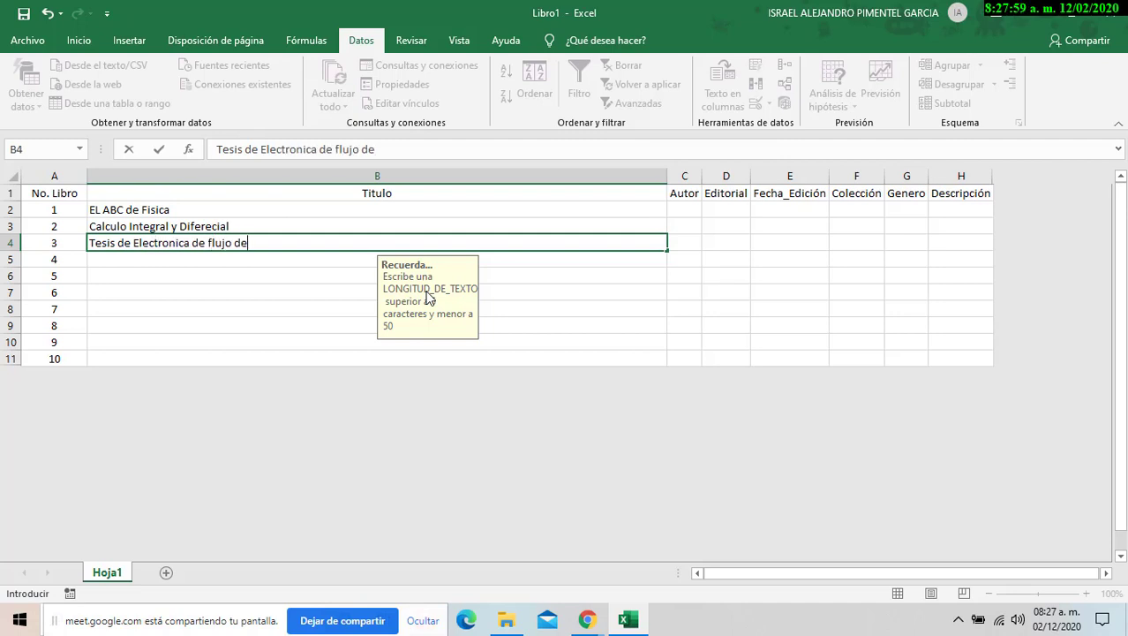
type(" datos de P")
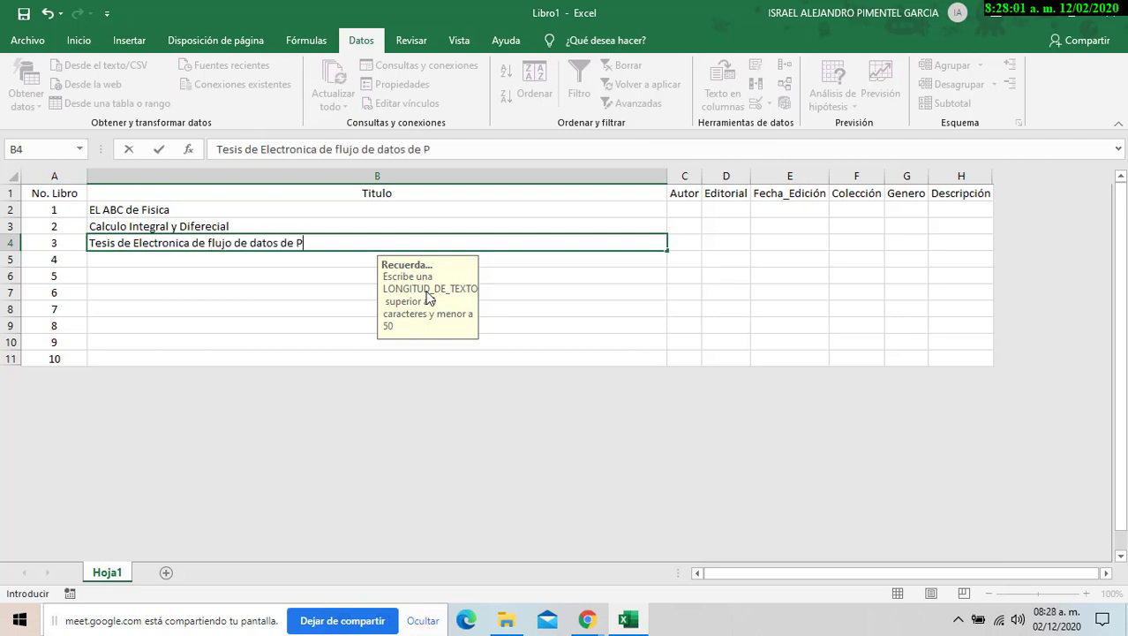
type("rocesador de")
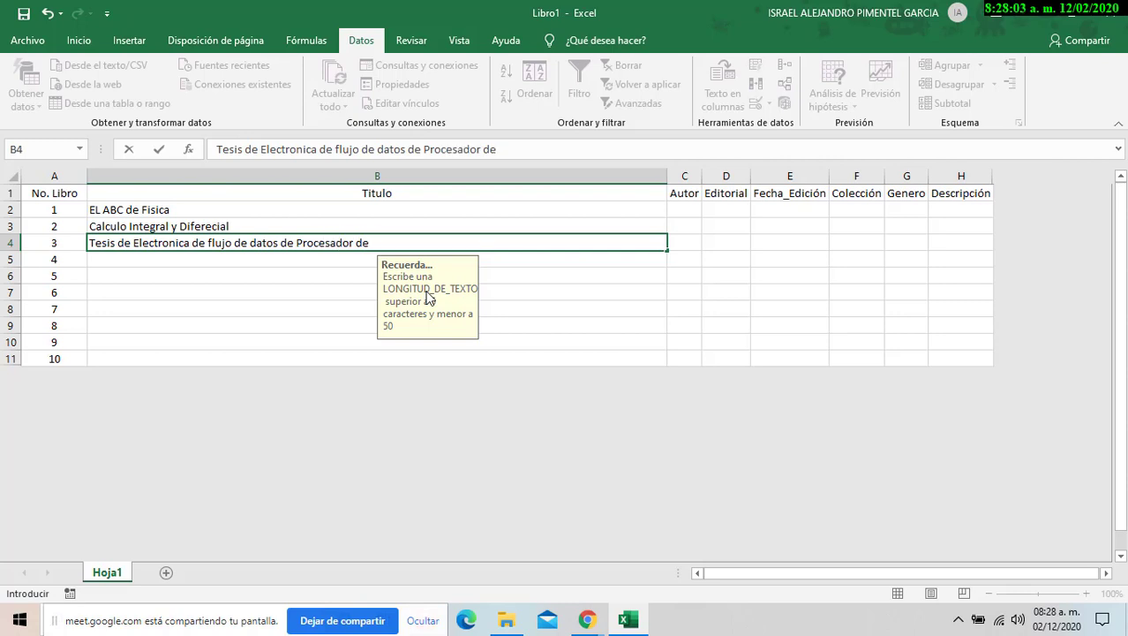
key("BackSpace")
key("BackSpace")
key("BackSpace")
key("BackSpace")
key("BackSpace")
key("BackSpace")
key("BackSpace")
key("BackSpace")
key("BackSpace")
key("BackSpace")
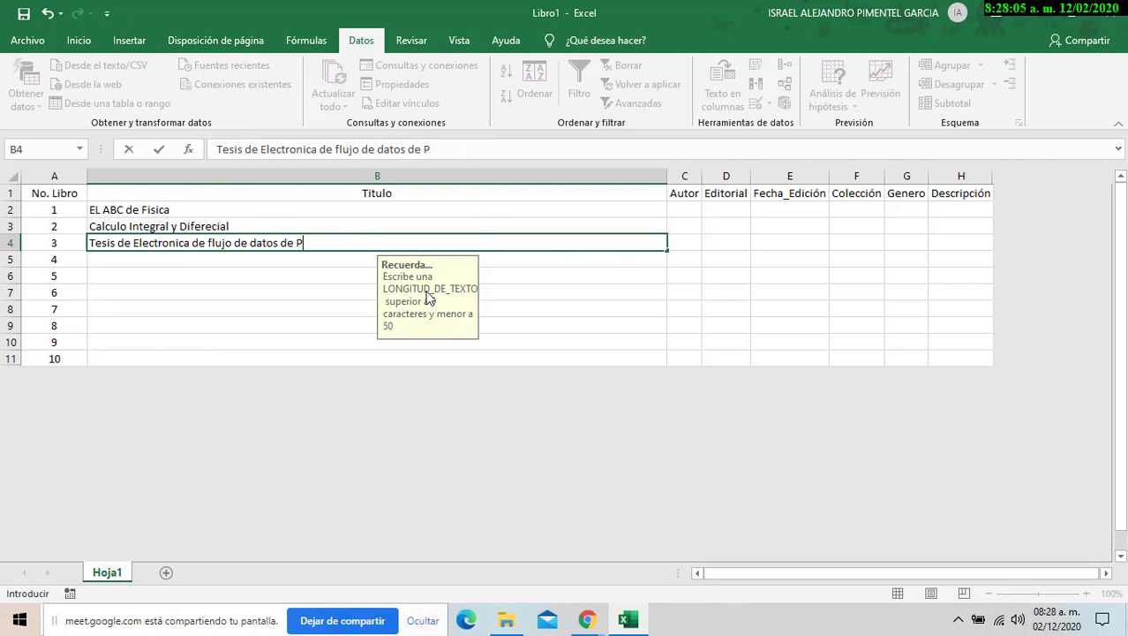
type("Micropro")
key("BackSpace")
type("rocesadore")
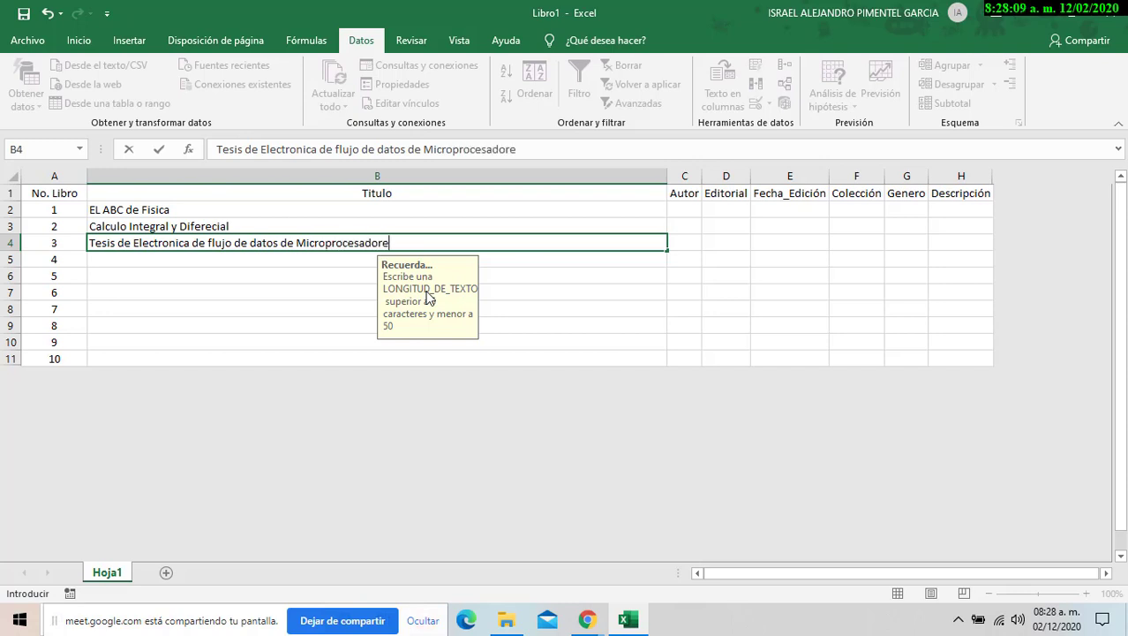
type("s en Equ")
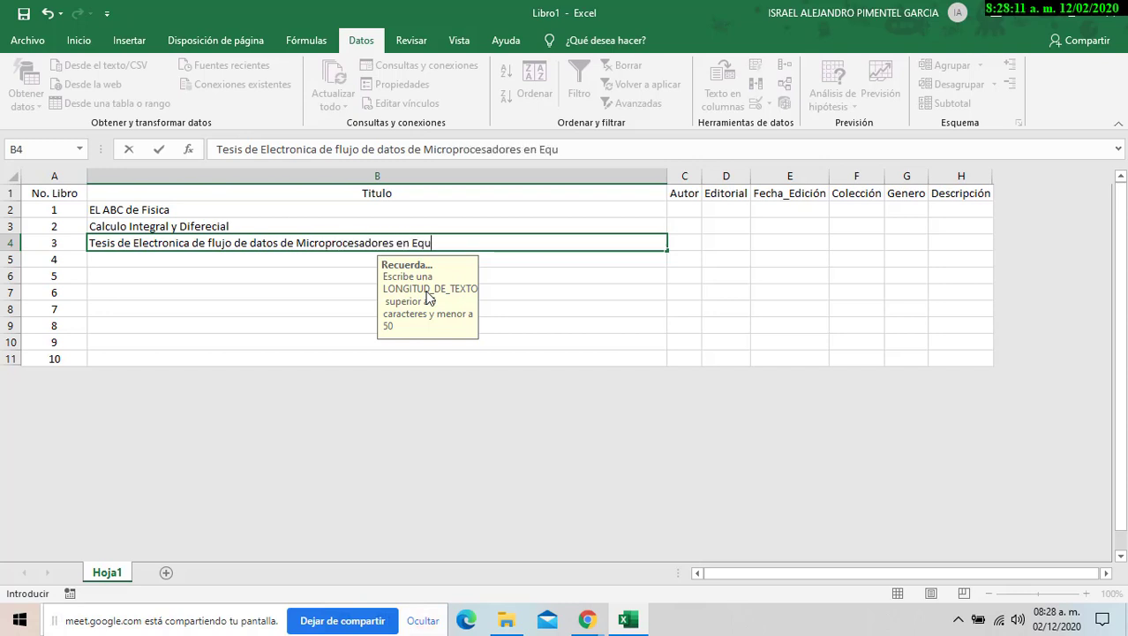
type("ipos AMD ")
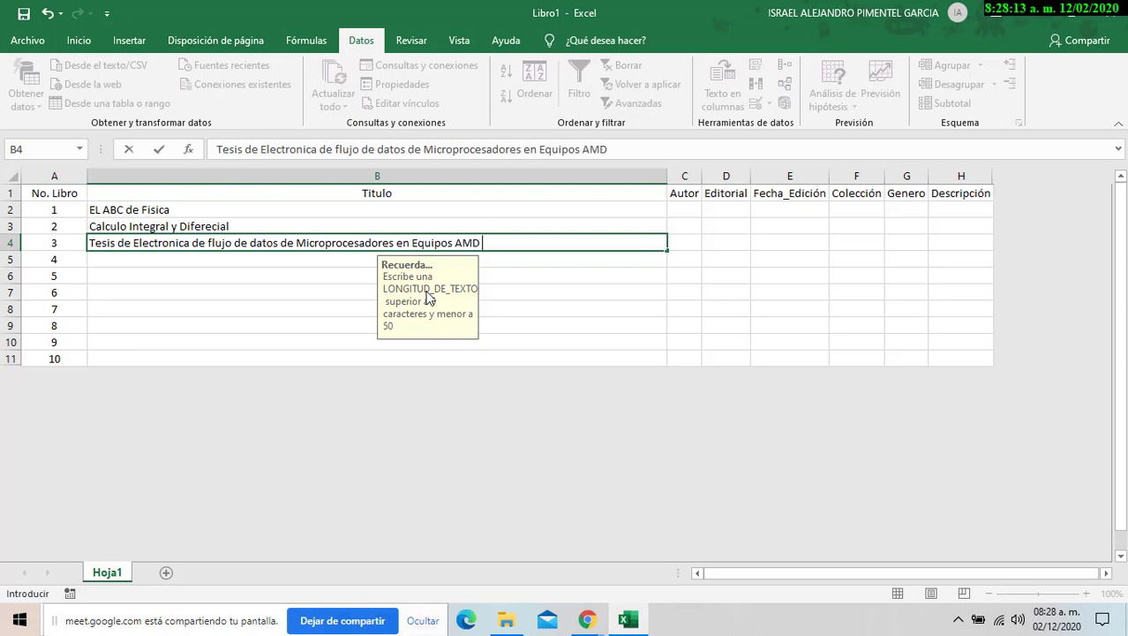
type("e Intel")
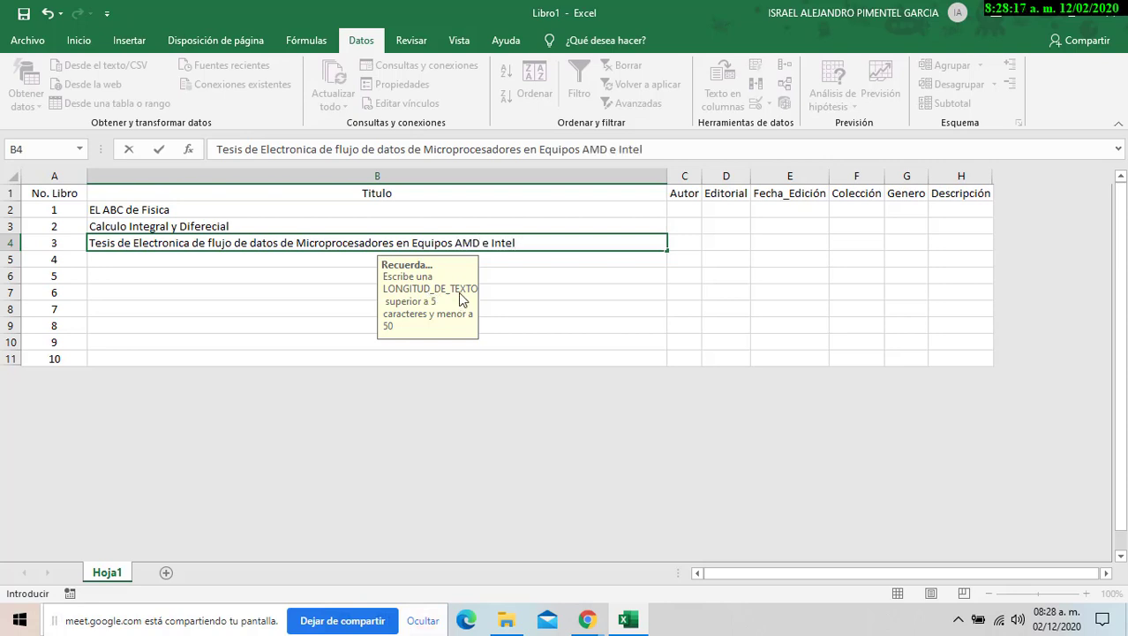
key("Return")
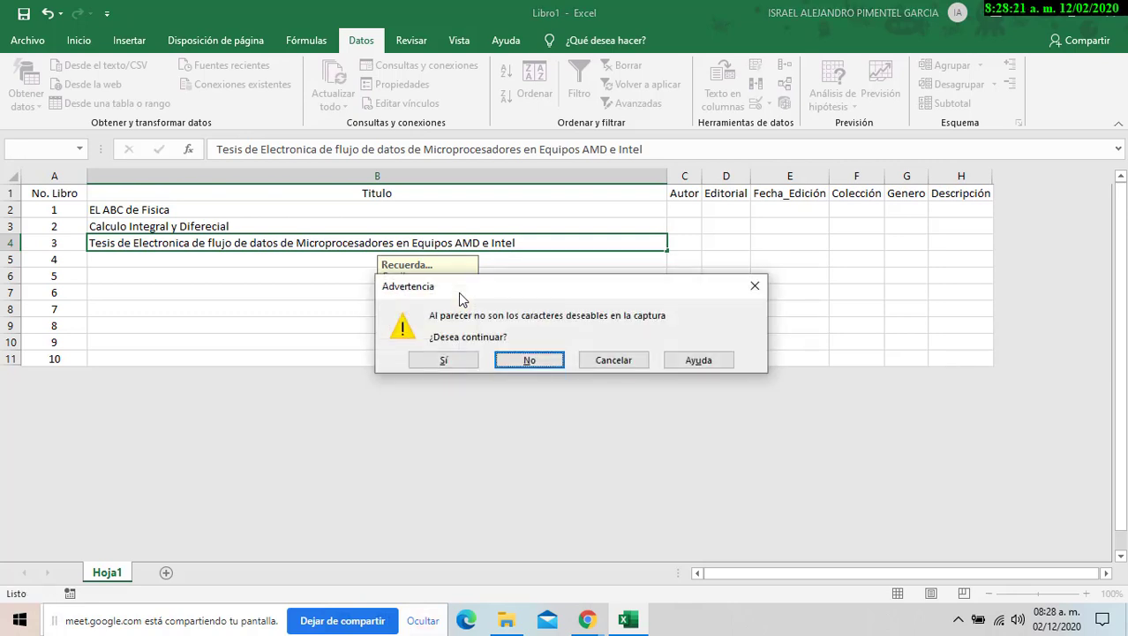
- Move the Advertencia warning down-left to reveal the Recuerda... input message under B4
left_click_drag(459, 294, 387, 369)
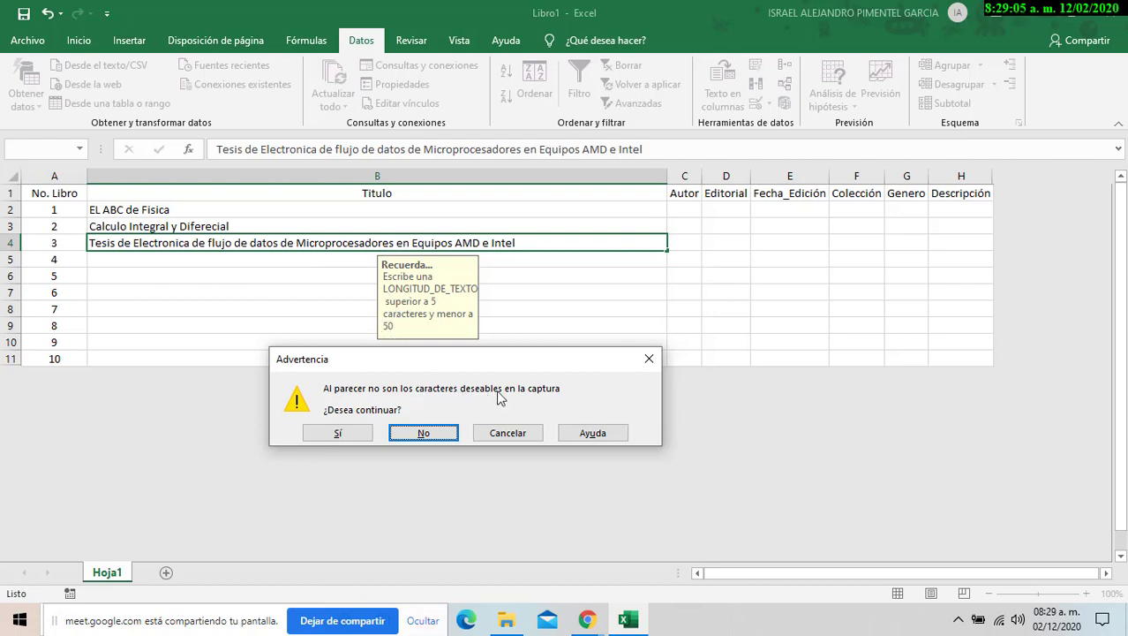
- Replace the B4 title with 'El Libro del Mago Oz', narrow column B and restore the window
left_click(495, 438)
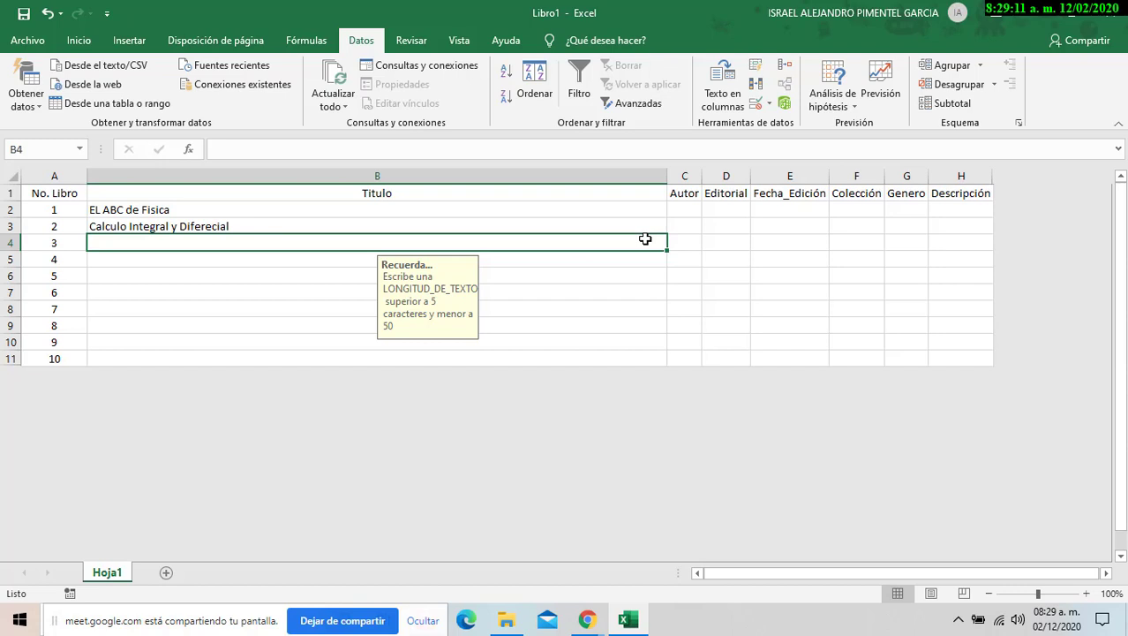
type("El Libro de ")
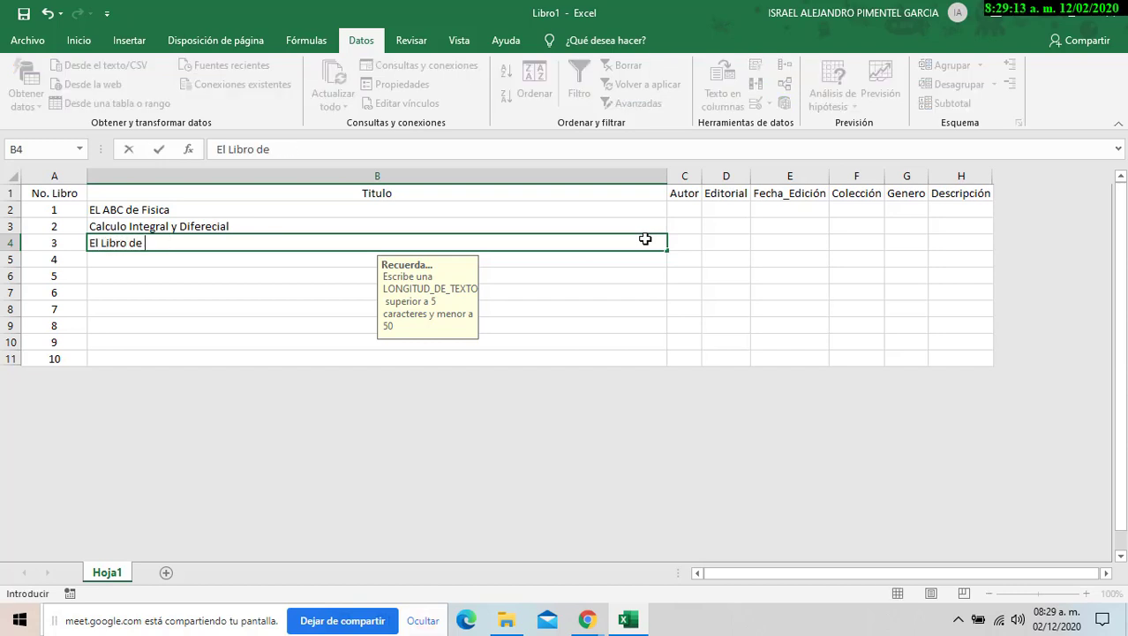
type("l Mago Oz")
key("Return")
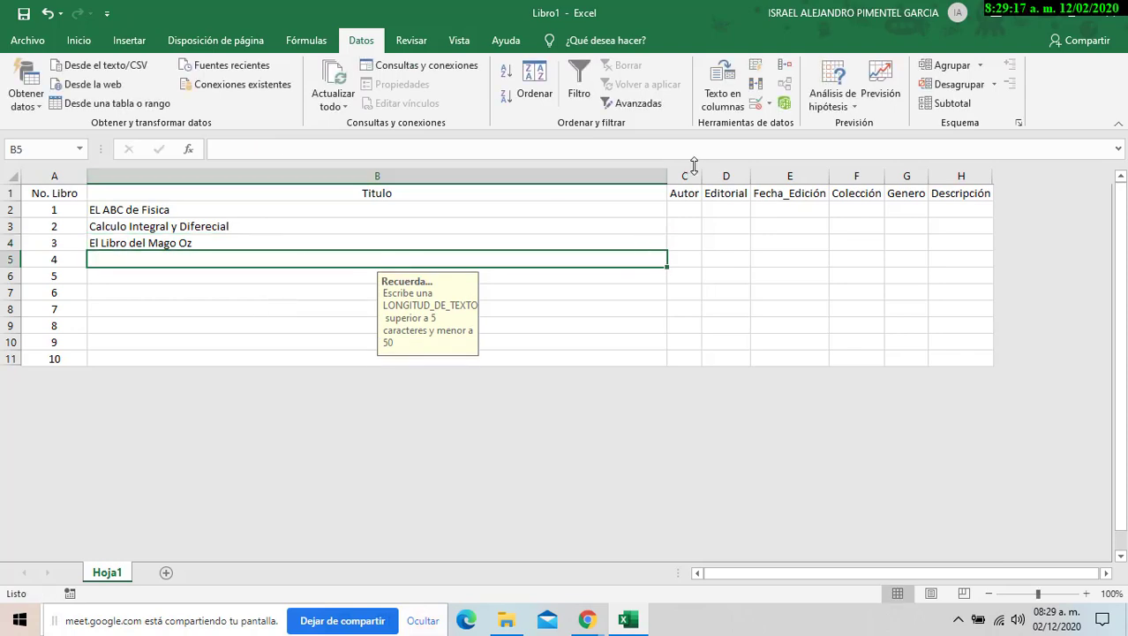
left_click_drag(667, 177, 235, 178)
double_click(574, 15)
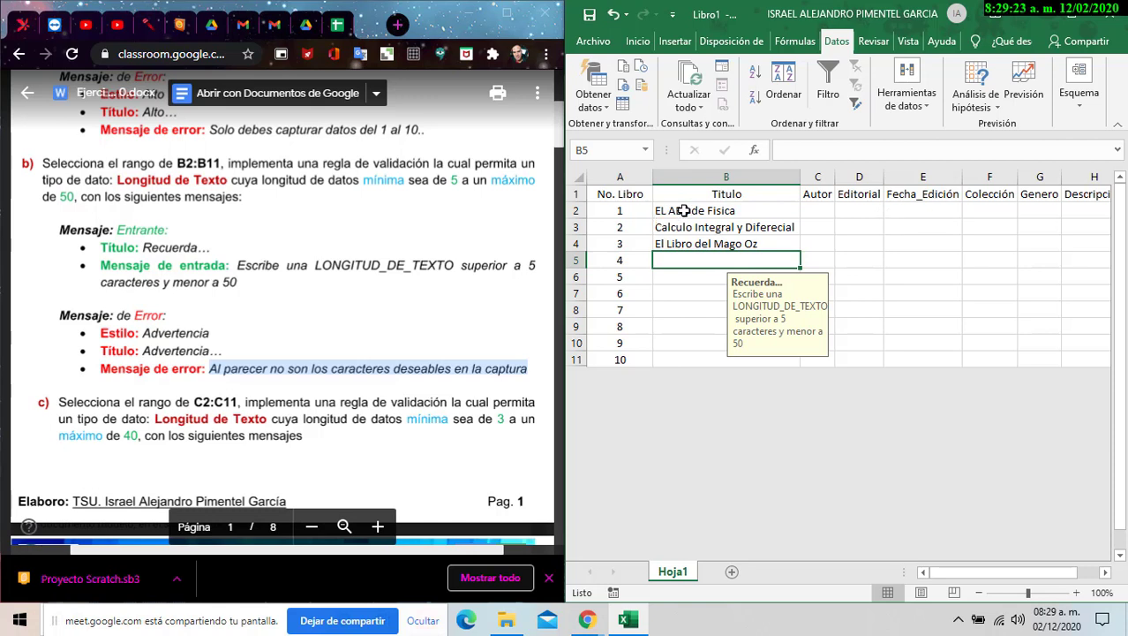
- Select the titles B2:B4 and check the reminder input message on the first title
left_click_drag(657, 211, 718, 239)
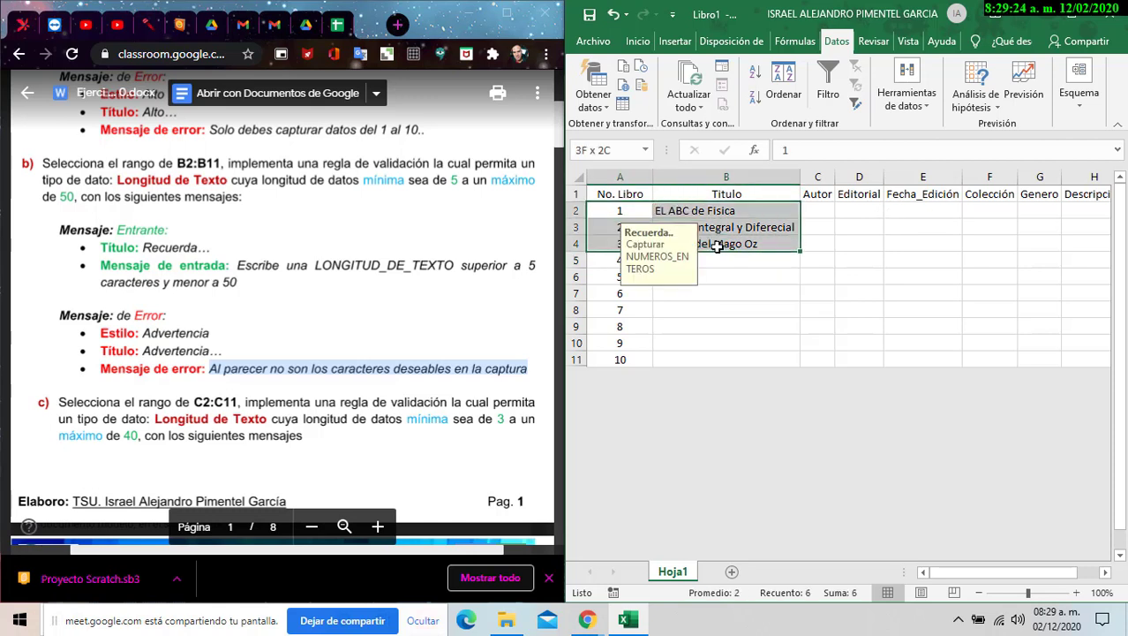
left_click(777, 278)
left_click(749, 216)
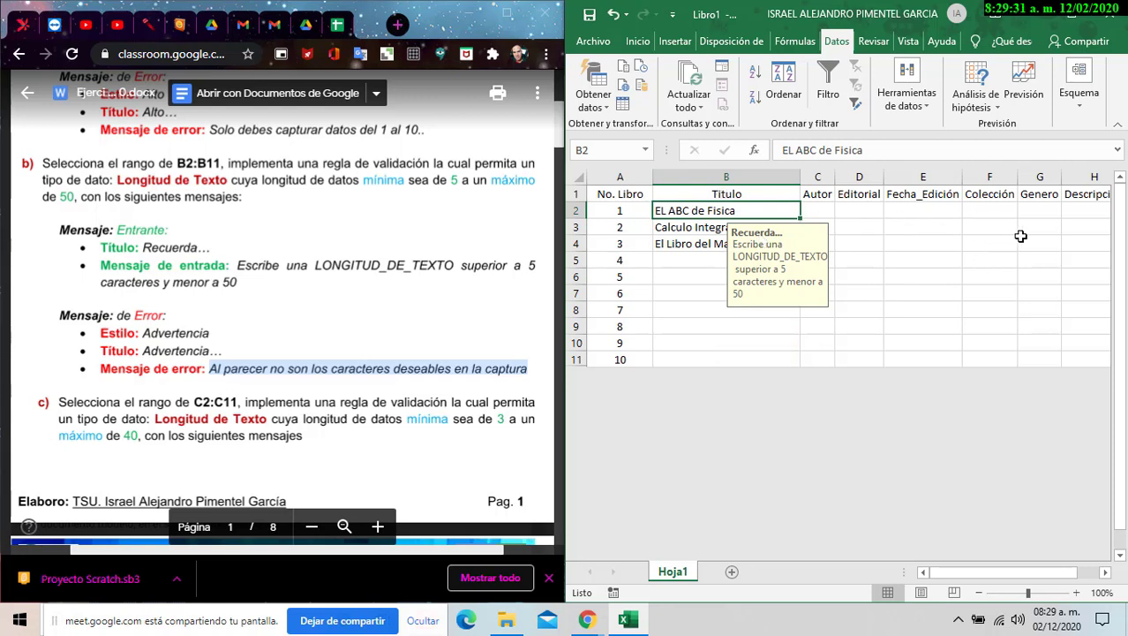
left_click(892, 259)
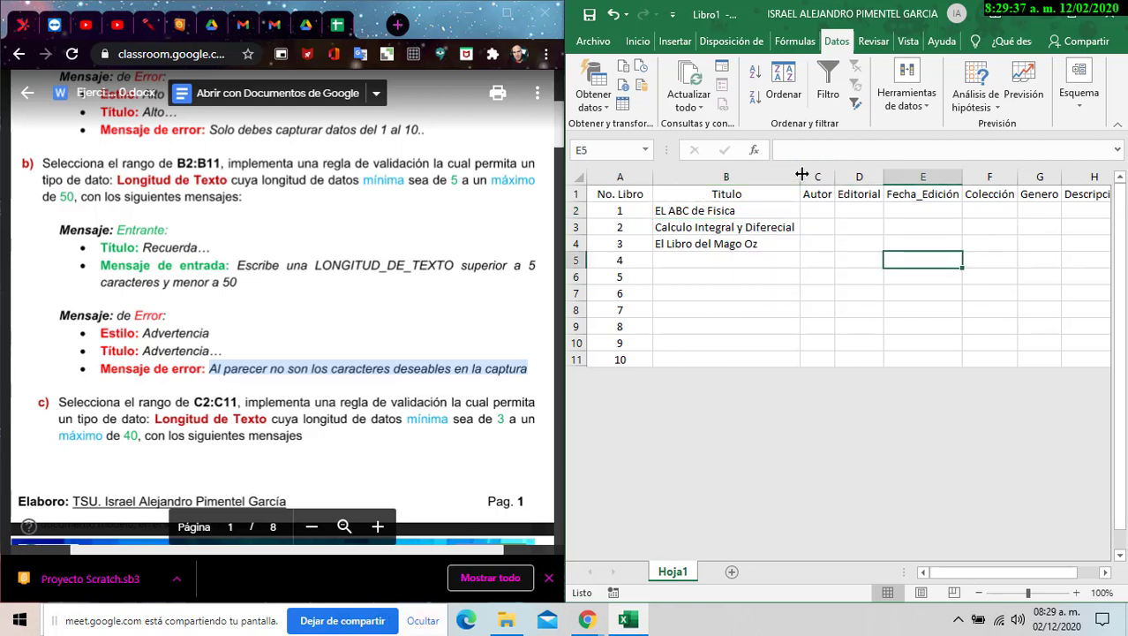
- Widen the Autor column and select the author cells C2 to C11
left_click_drag(835, 177, 875, 176)
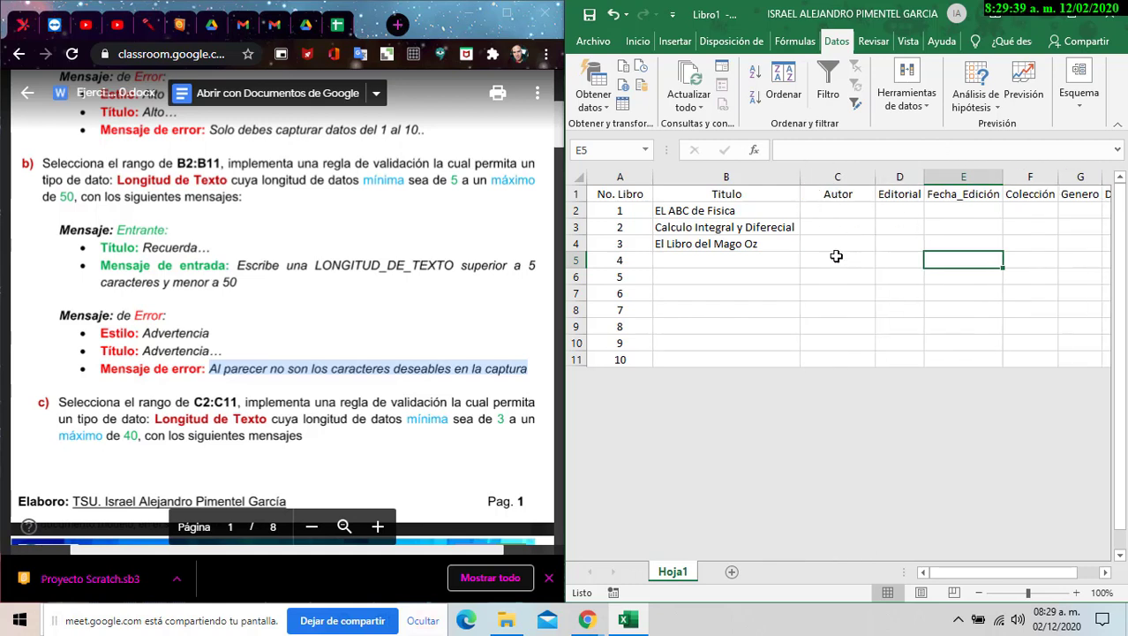
left_click(836, 210)
left_click_drag(837, 210, 844, 359)
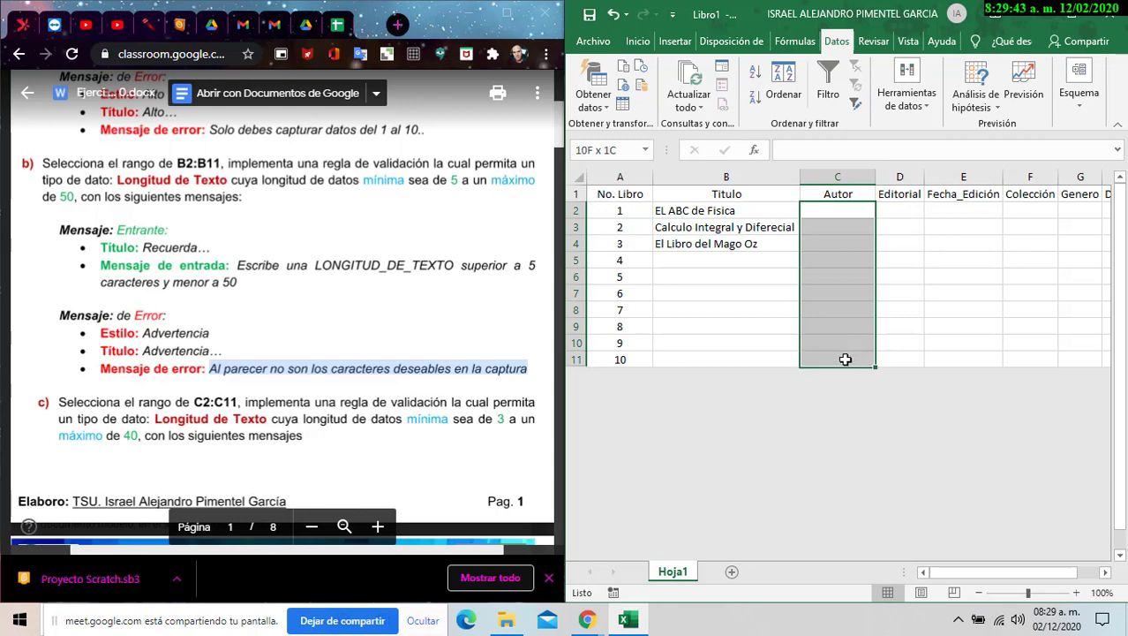
scroll(108, 330, "down", 5)
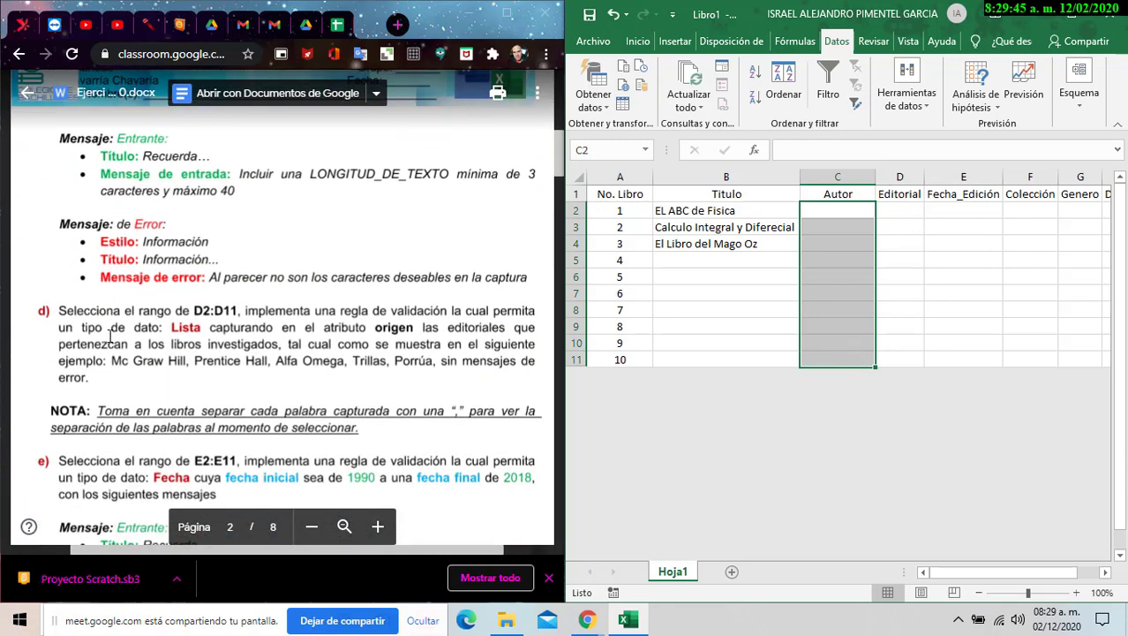
scroll(111, 336, "up", 5)
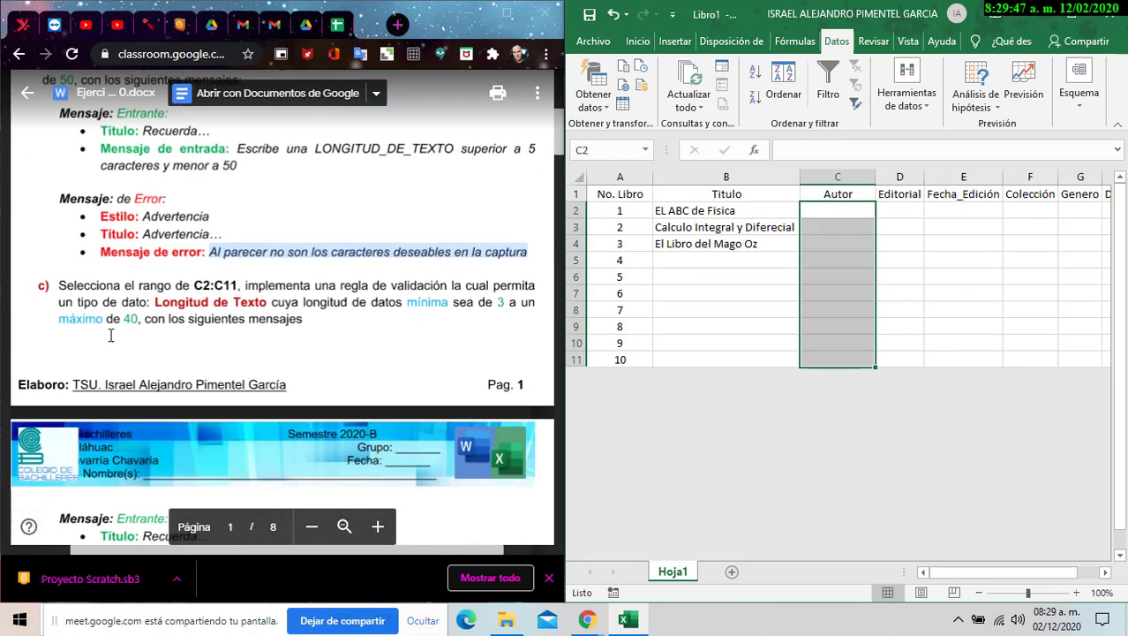
scroll(110, 335, "down", 1)
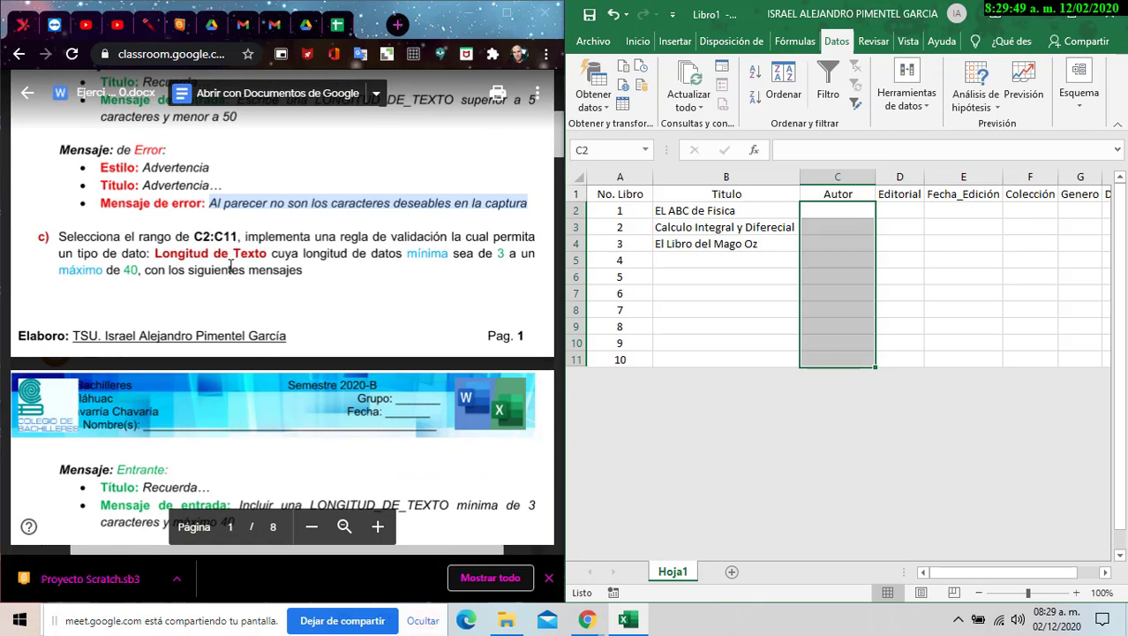
scroll(235, 269, "up", 2)
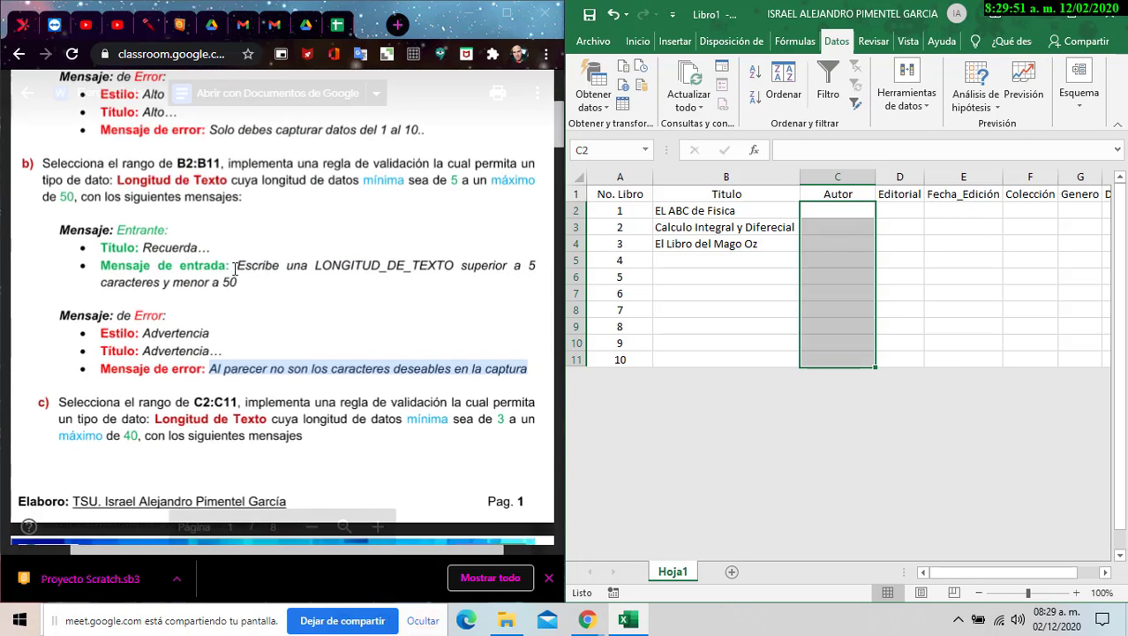
scroll(237, 269, "down", 2)
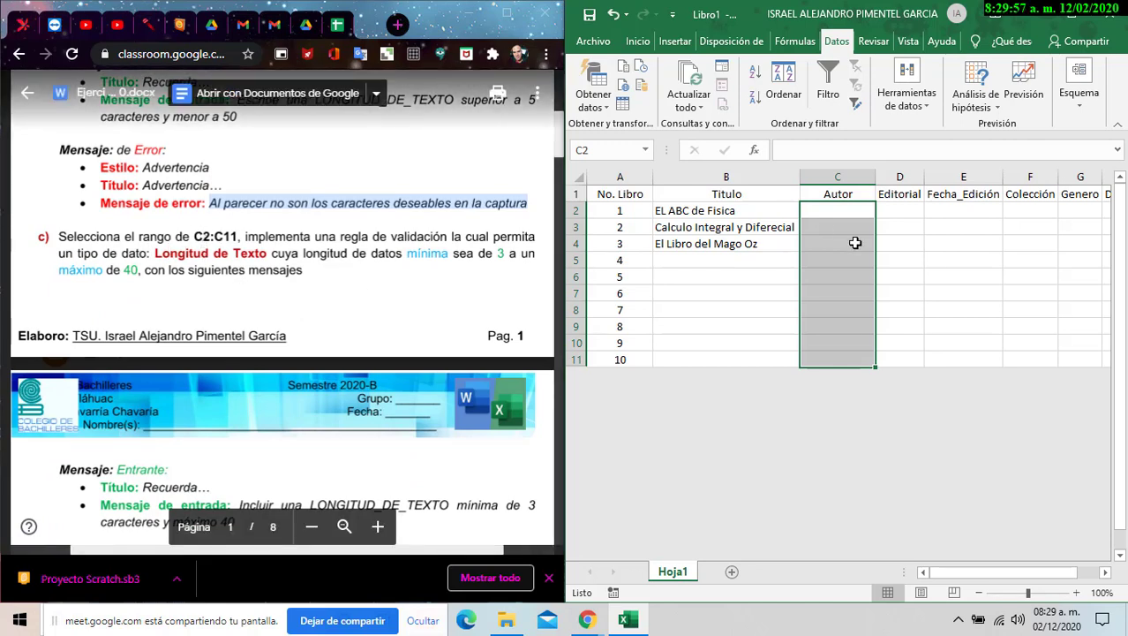
- In Validación de datos, allow Longitud del texto between 3 and 40 characters for C2:C11
left_click(918, 102)
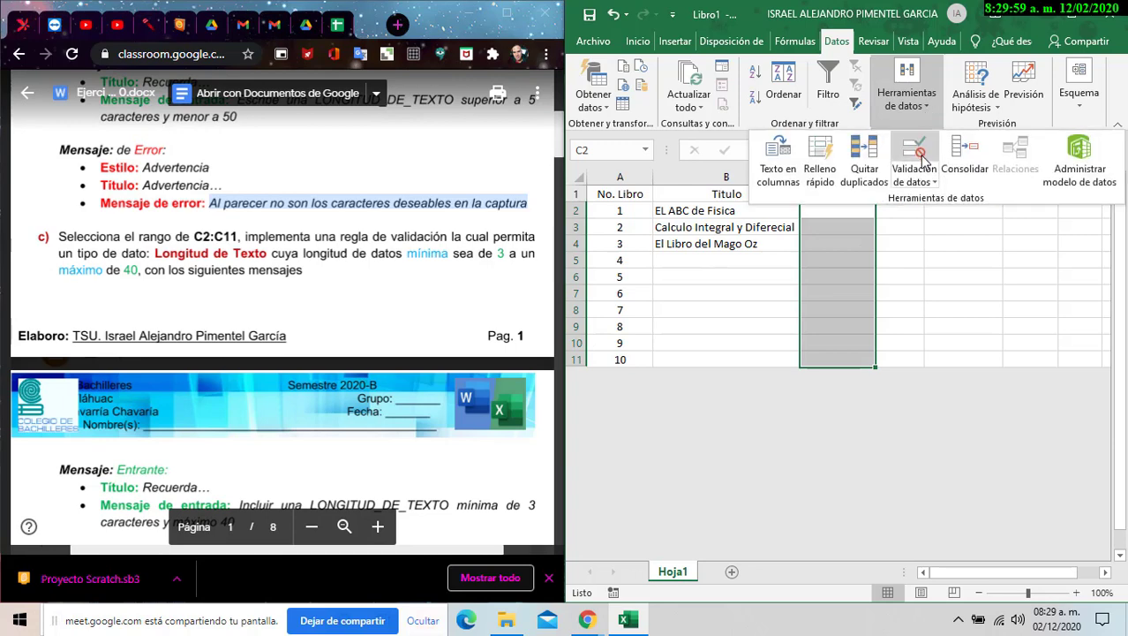
left_click(914, 155)
left_click_drag(853, 231, 784, 284)
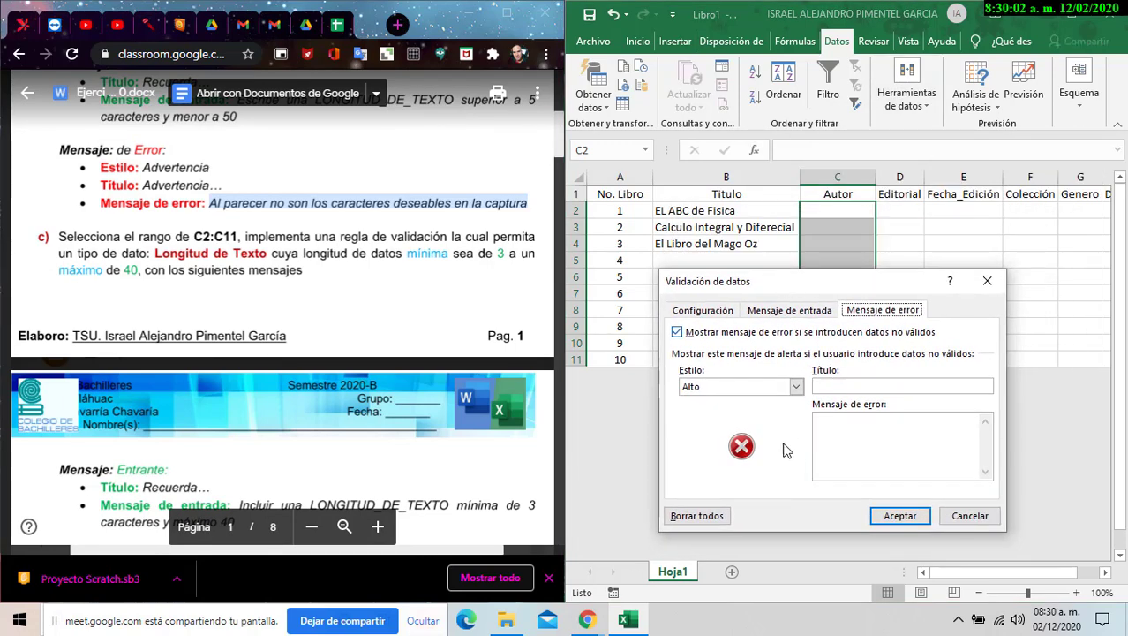
left_click(797, 386)
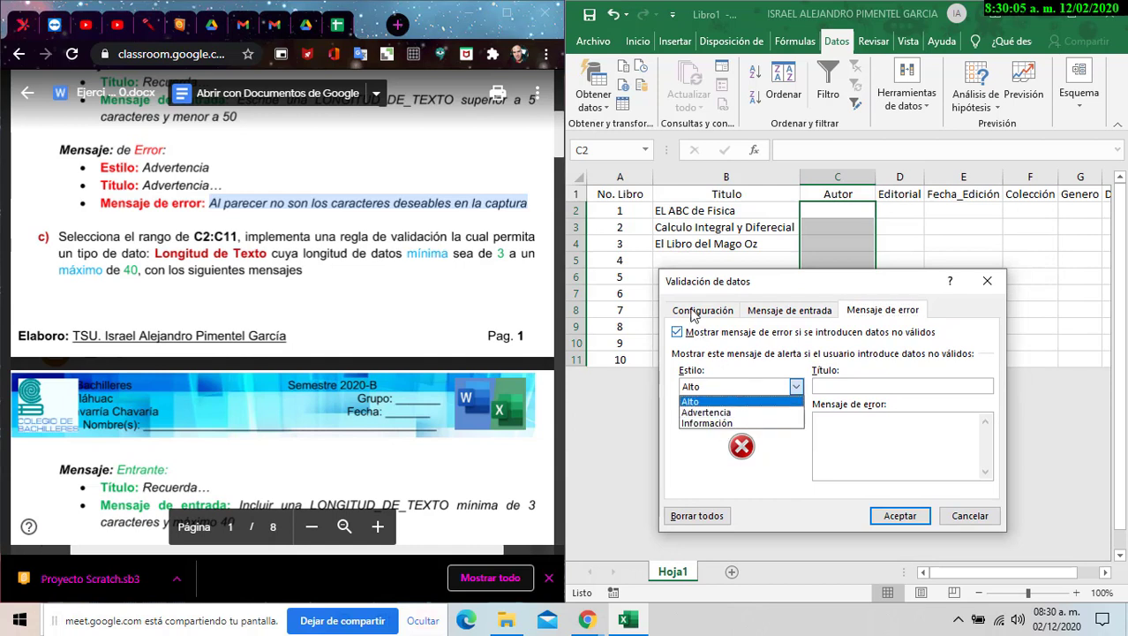
left_click(701, 310)
left_click(773, 364)
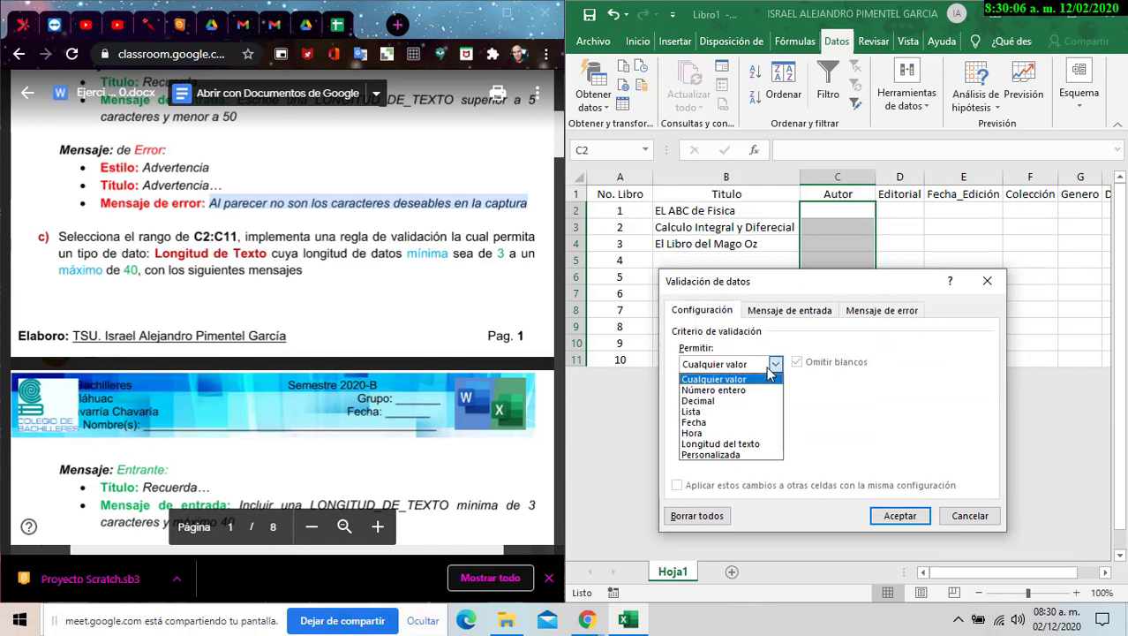
left_click(745, 444)
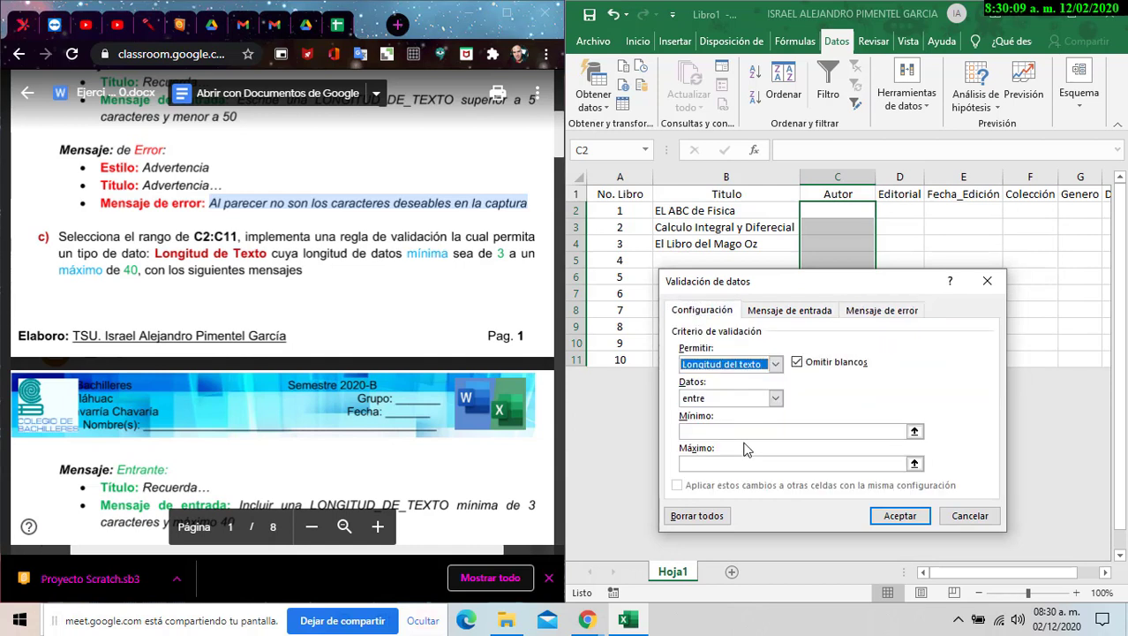
left_click(746, 430)
type("3")
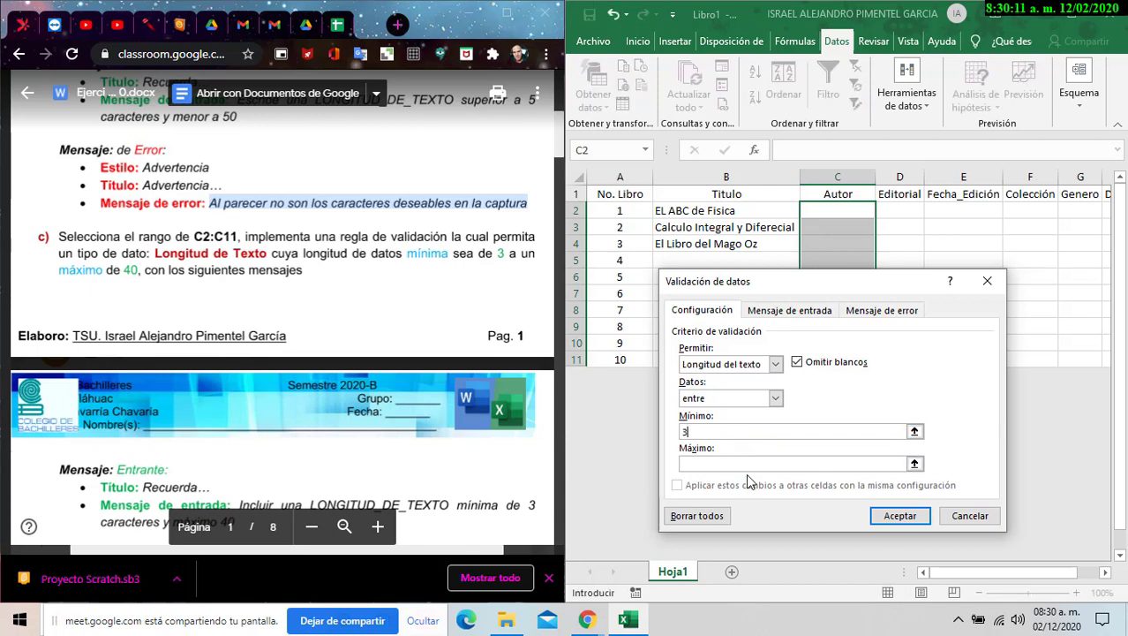
left_click(749, 465)
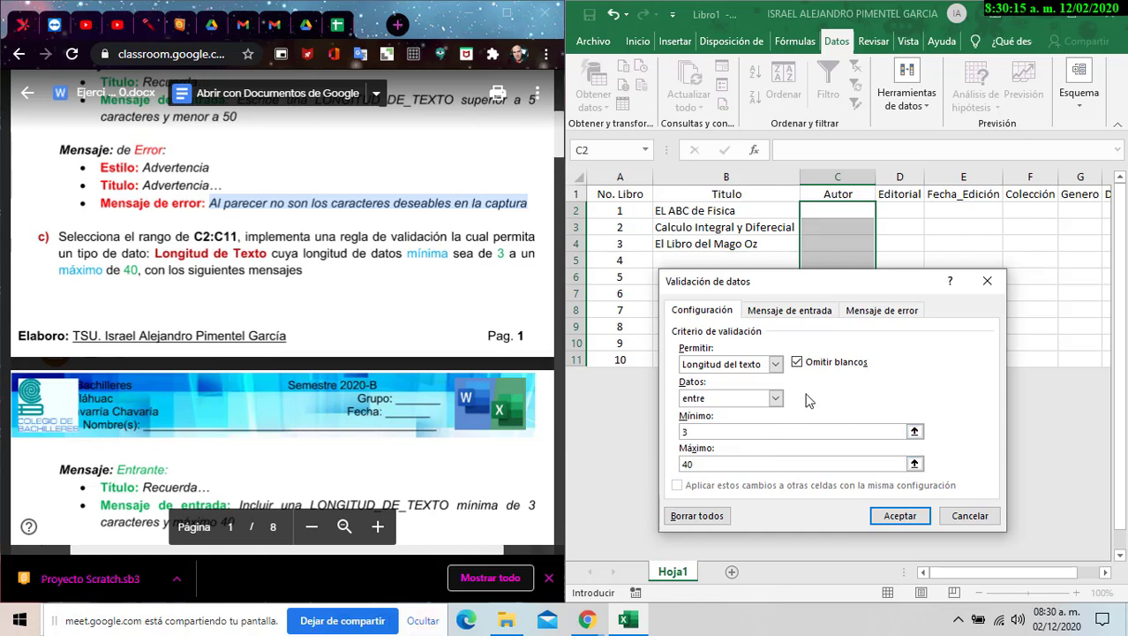
- Add input message 'Recuerda…' with body 'Incluir una LONGITUD_DE_TEXTO mínima de 3 caracteres y máximo 40'
left_click(791, 310)
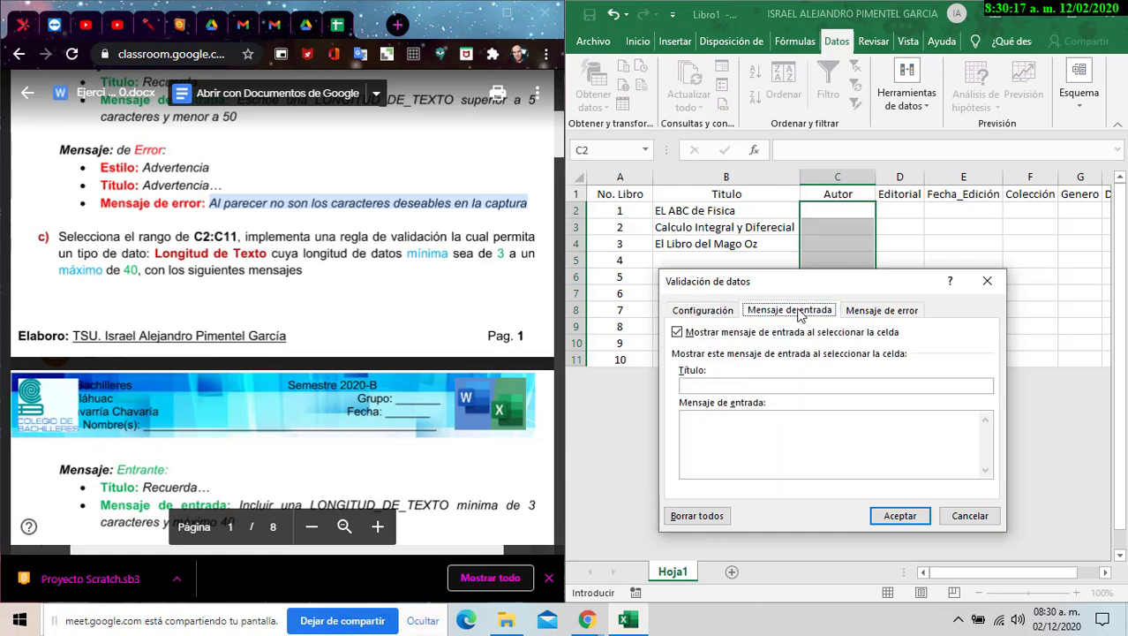
scroll(381, 280, "down", 3)
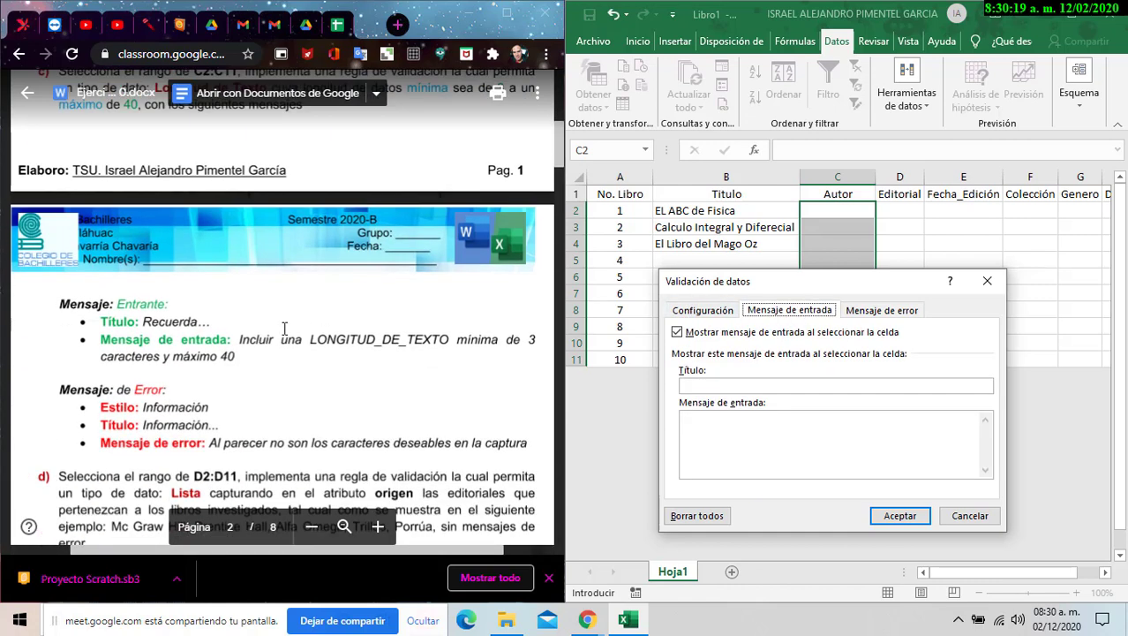
left_click(698, 386)
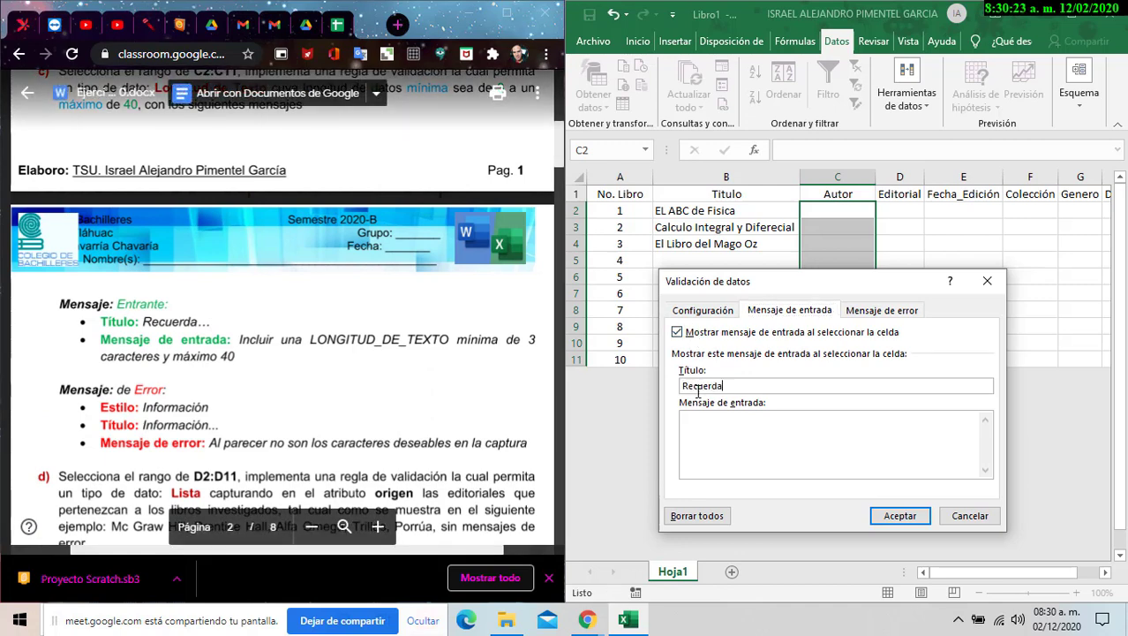
left_click(246, 361)
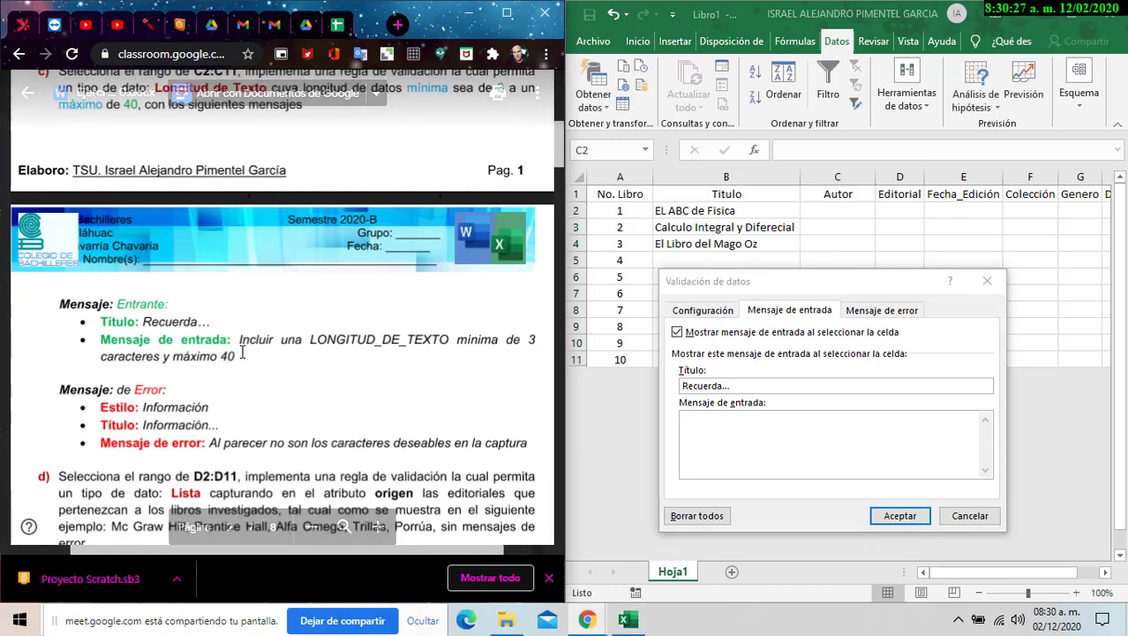
left_click_drag(241, 339, 234, 355)
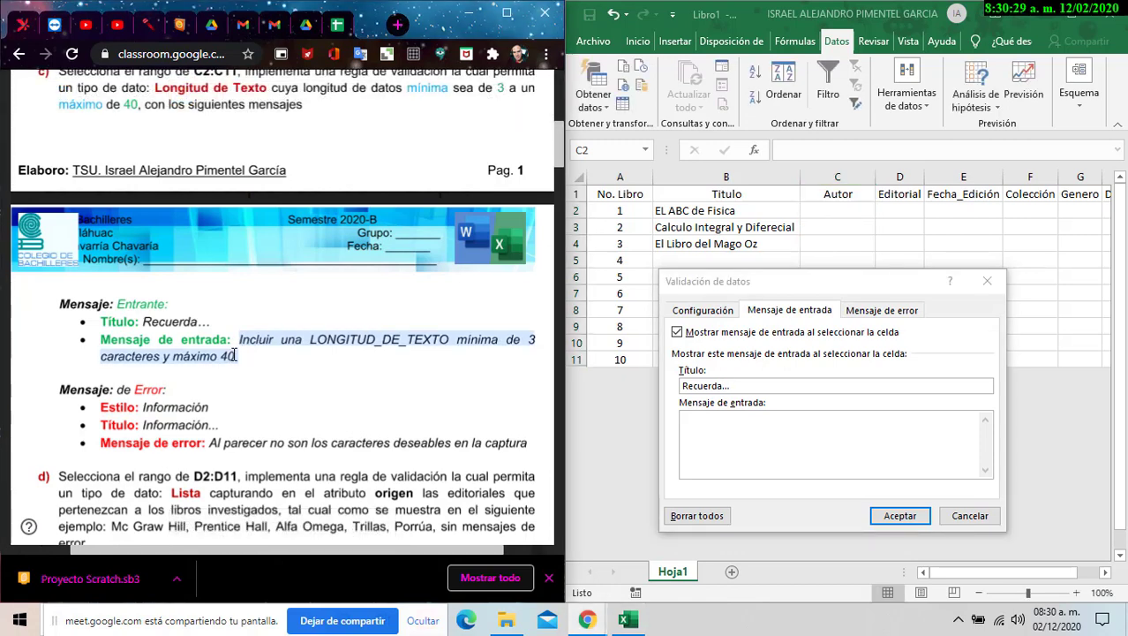
key("ctrl+c")
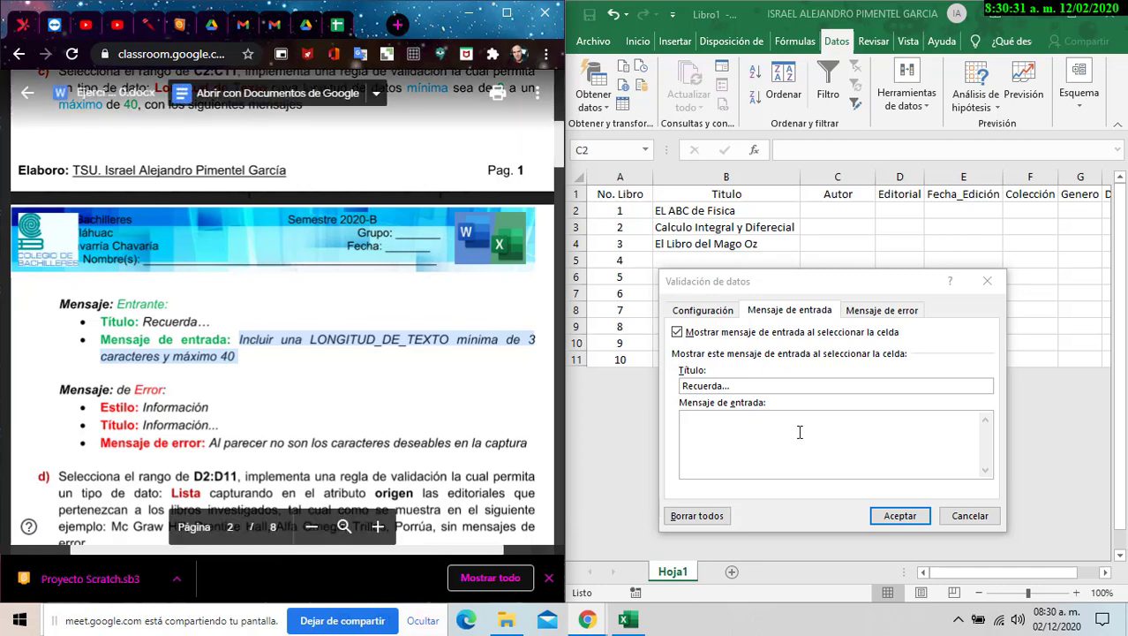
left_click(801, 433)
key("ctrl+v")
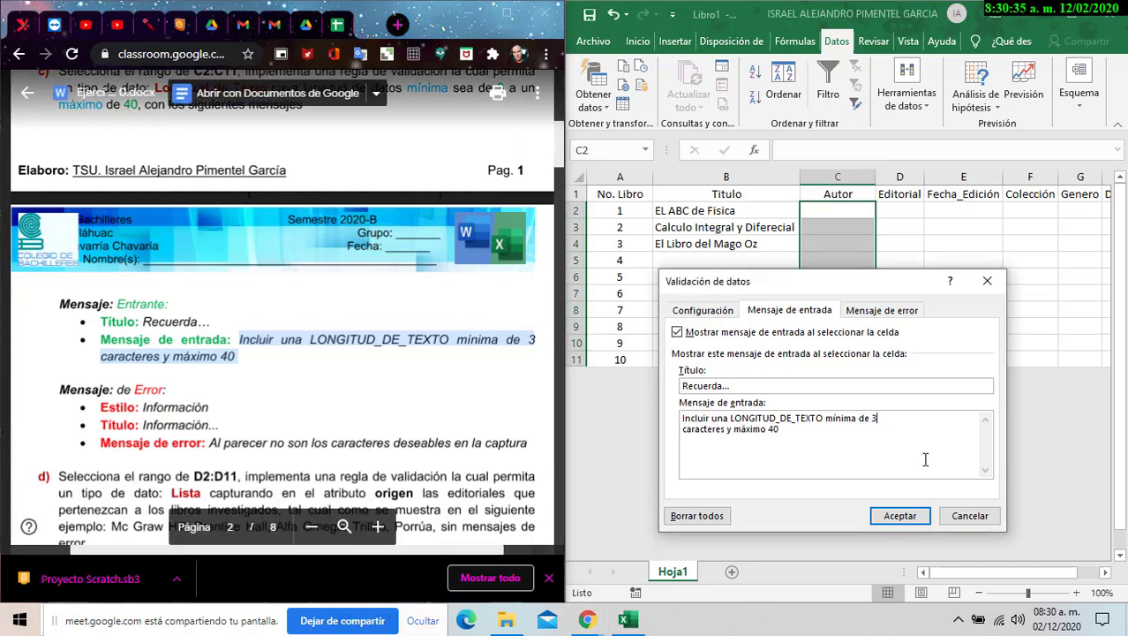
key("Delete")
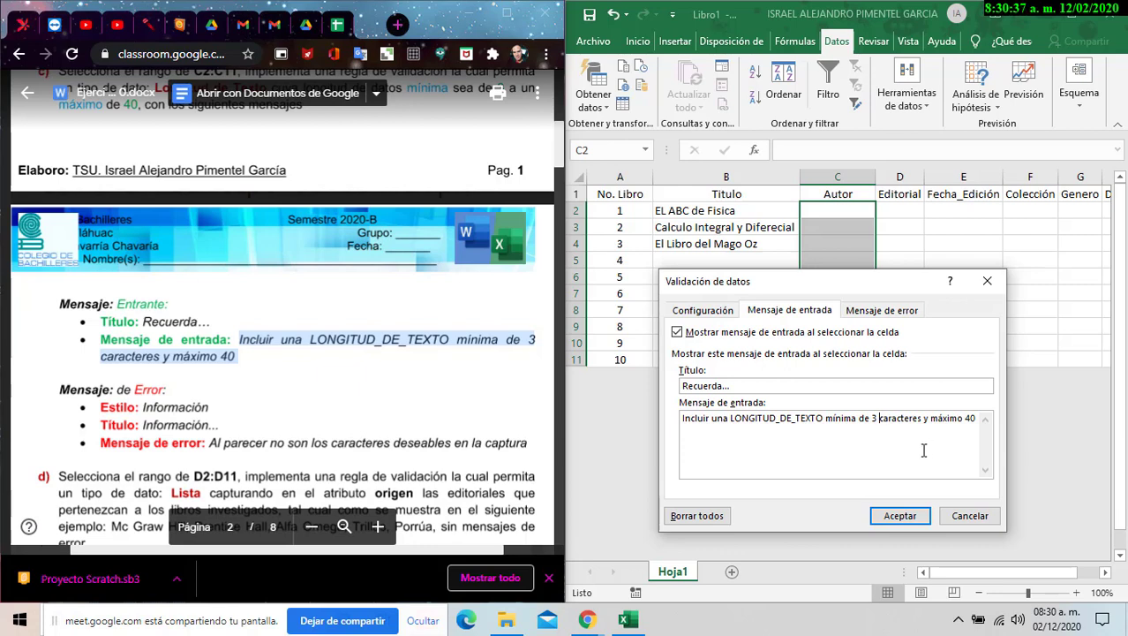
left_click(890, 314)
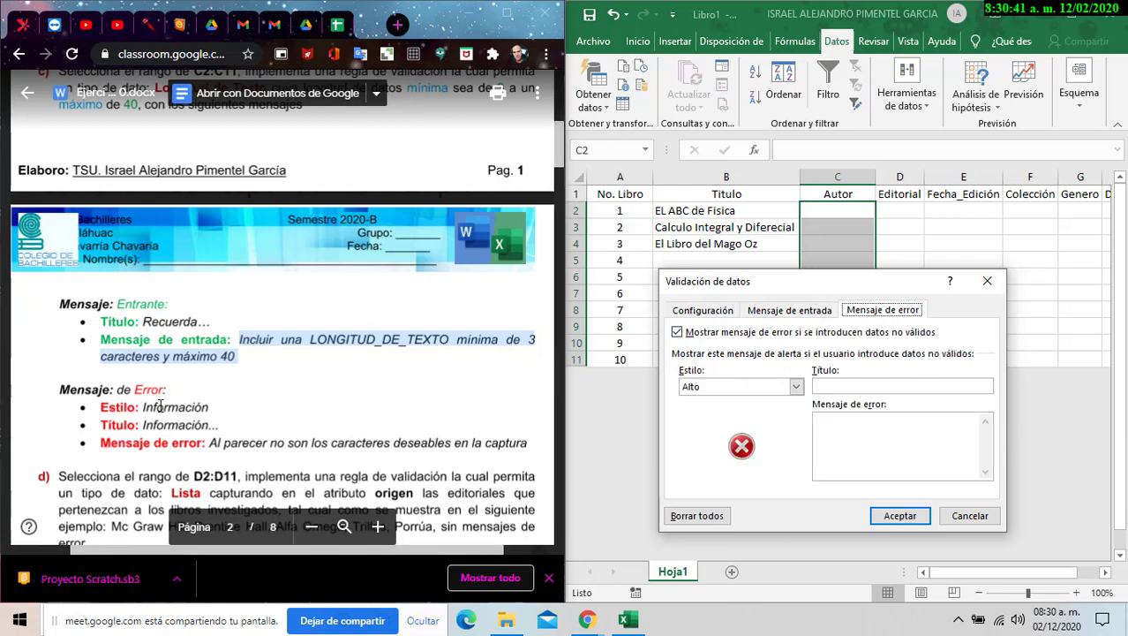
- Set an Información-style error alert titled 'Información...' with the pasted error sentence, and apply the rule
left_click(706, 388)
left_click(711, 417)
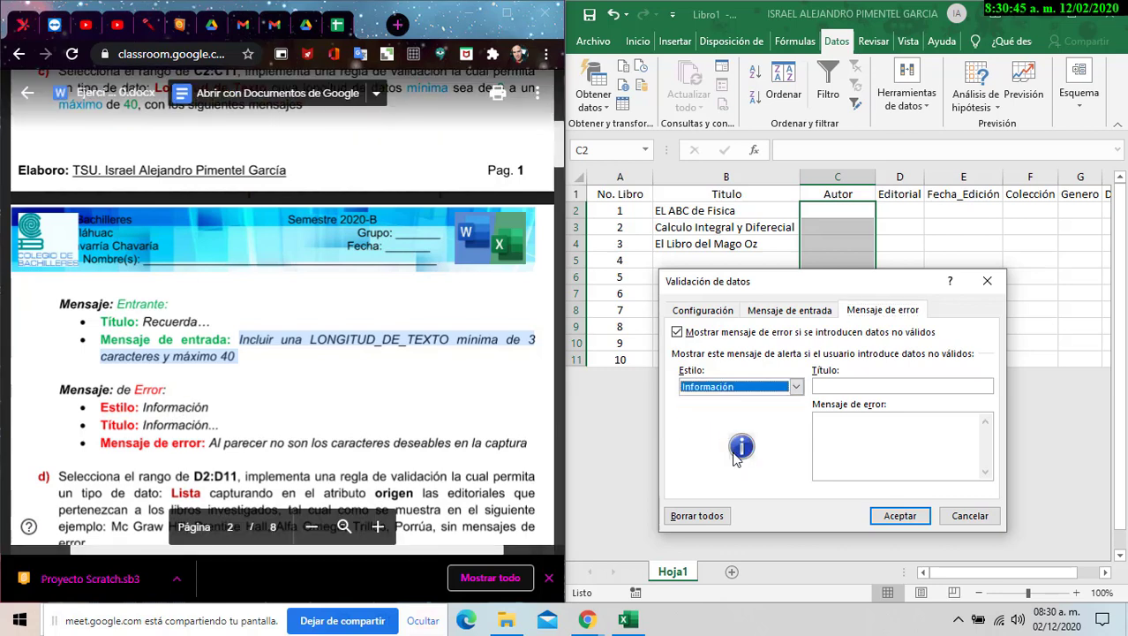
left_click(895, 383)
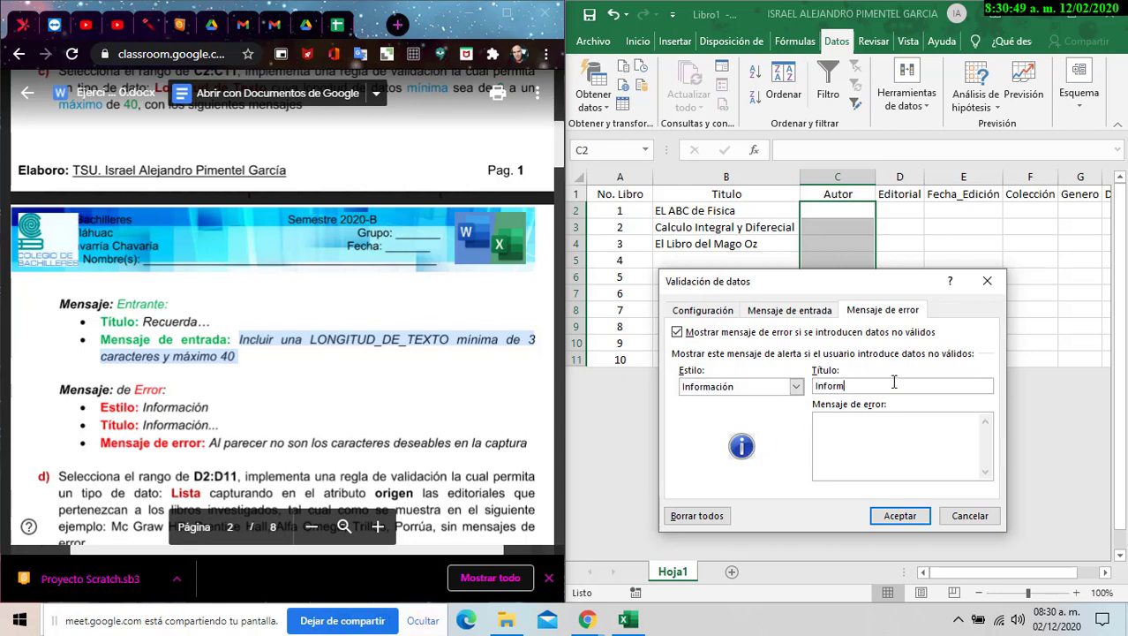
type("Información...")
left_click_drag(209, 443, 527, 442)
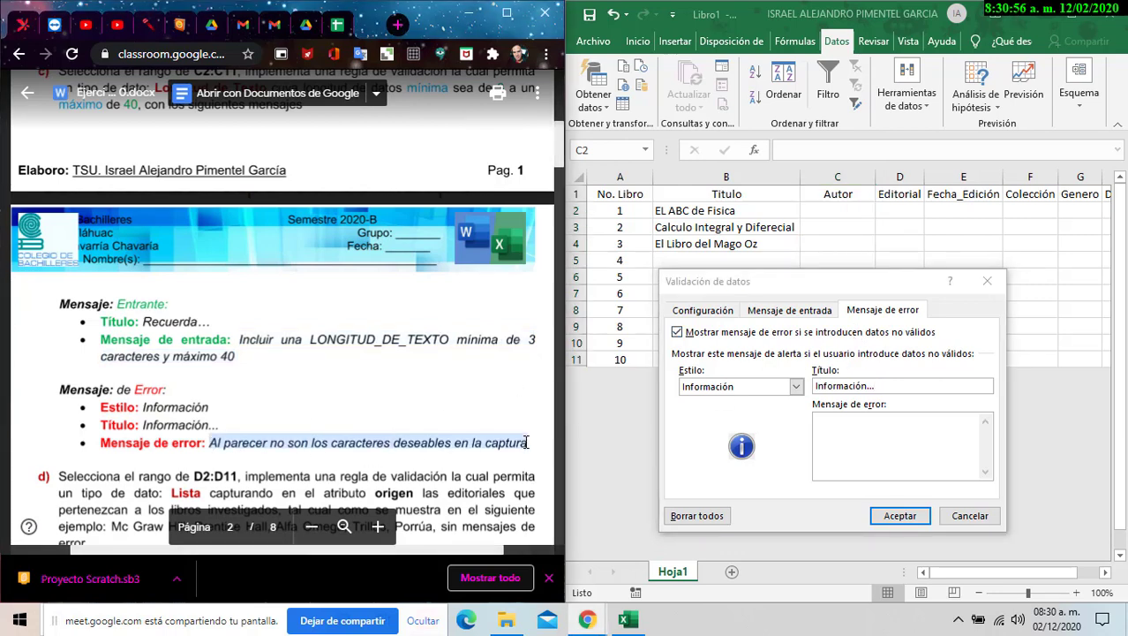
left_click(854, 457)
key("ctrl+v")
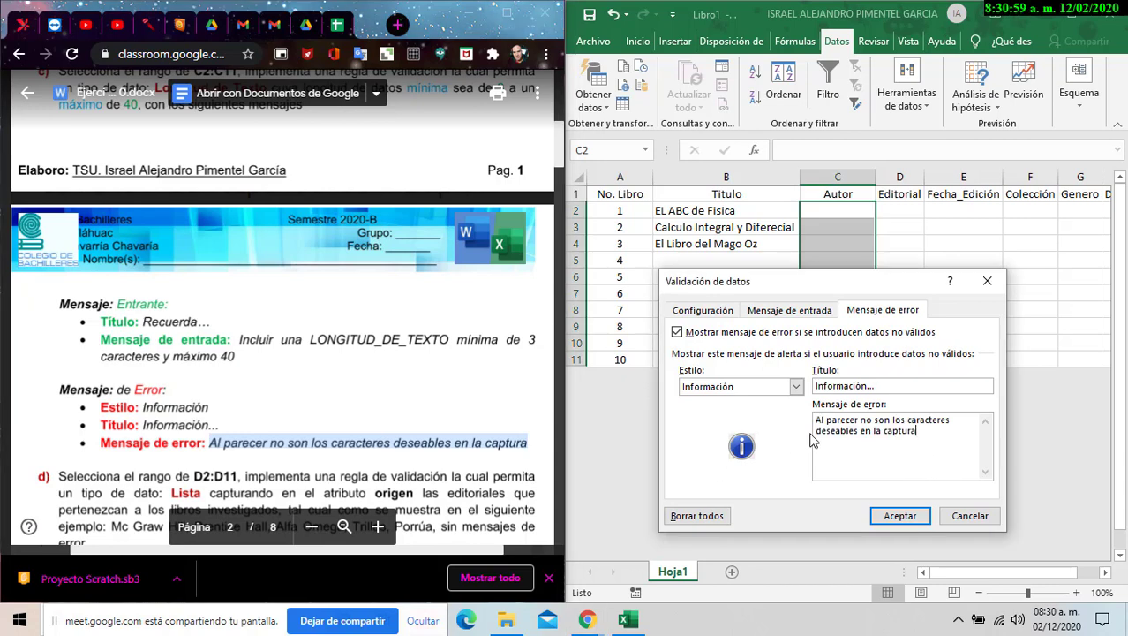
key("BackSpace")
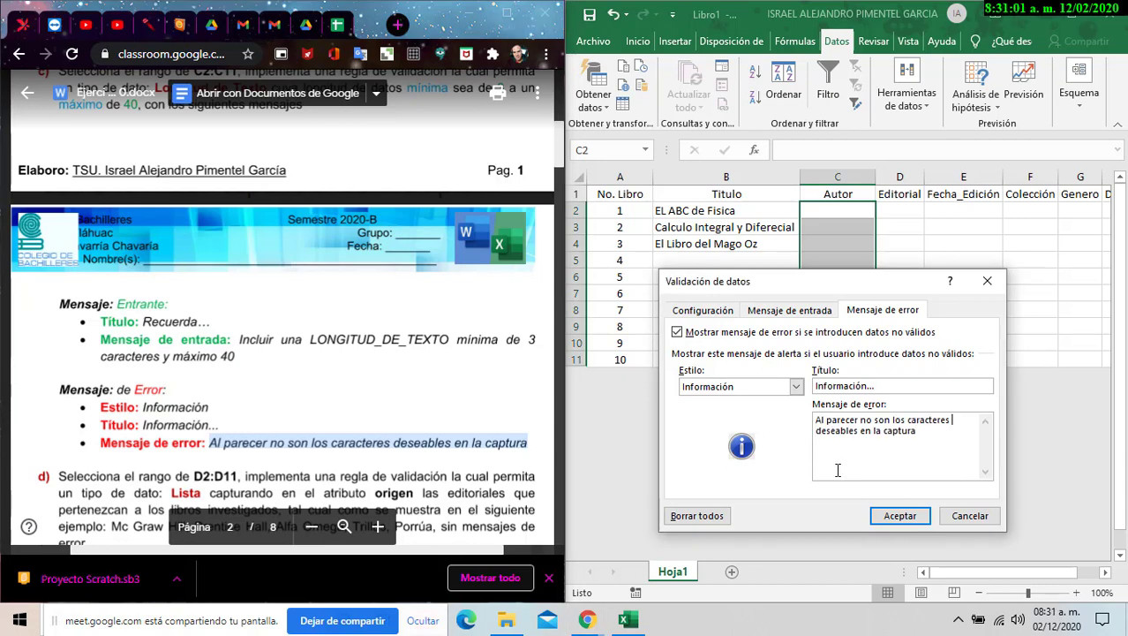
left_click(918, 520)
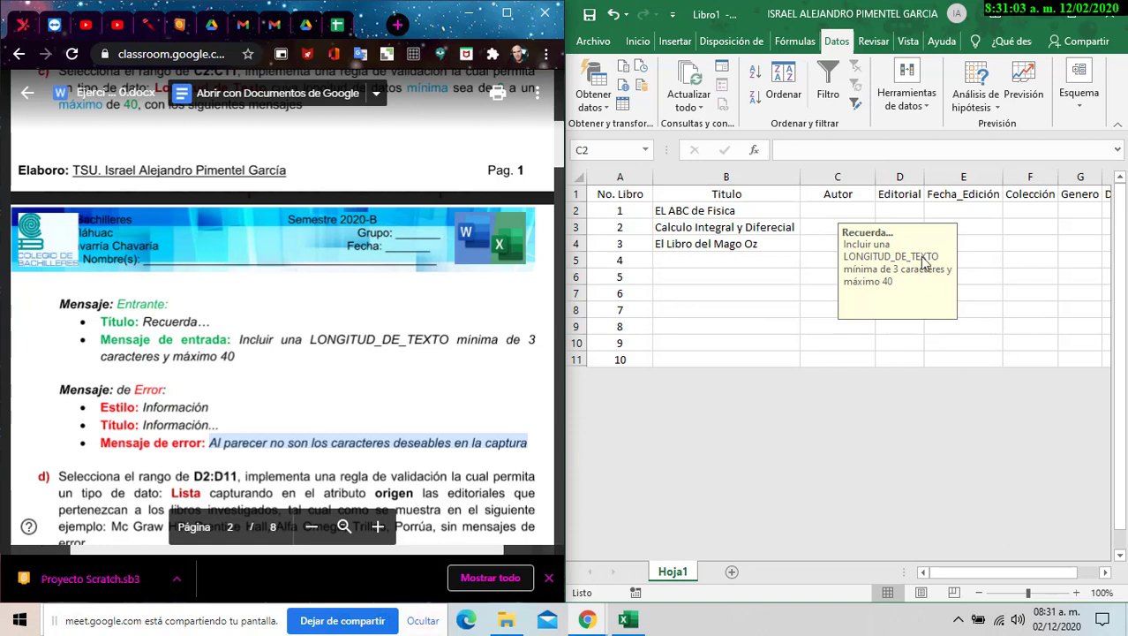
- Check the validated range C2:C11, then copy the first title 'EL ABC de Fisica' from B2
left_click_drag(837, 210, 838, 360)
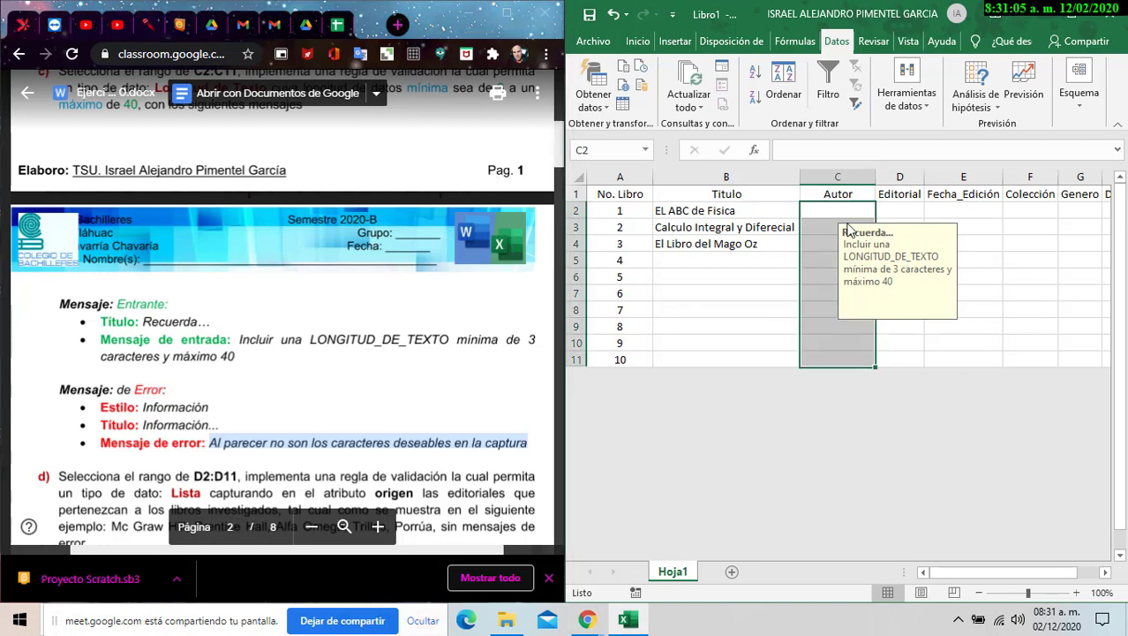
left_click(849, 210)
left_click(781, 211)
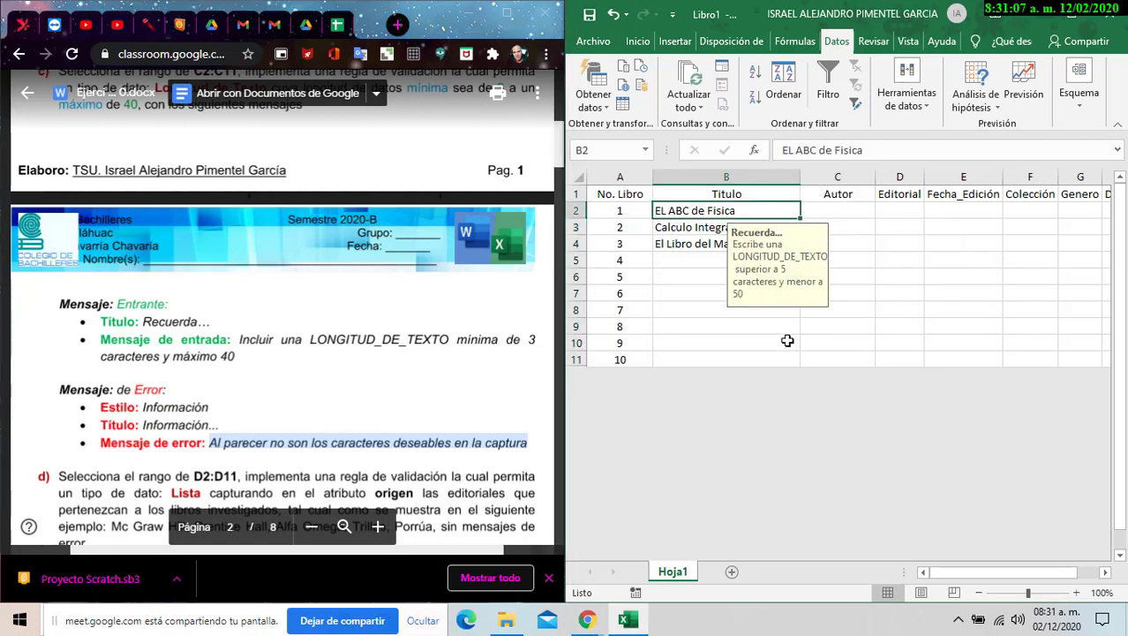
key("ctrl+c")
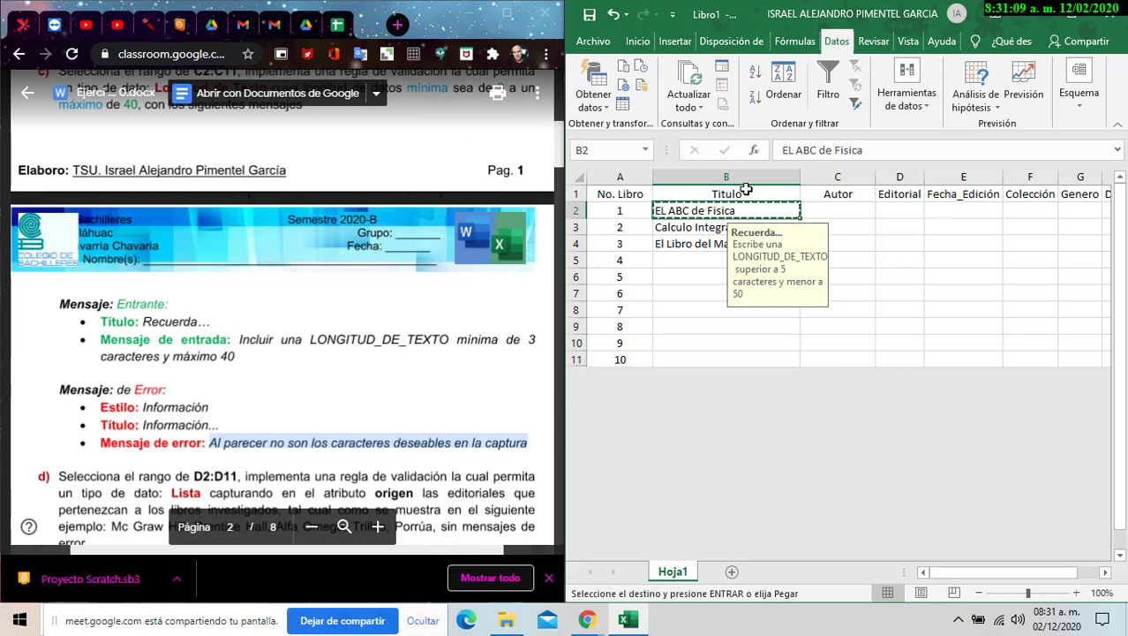
key("Escape")
triple_click(823, 150)
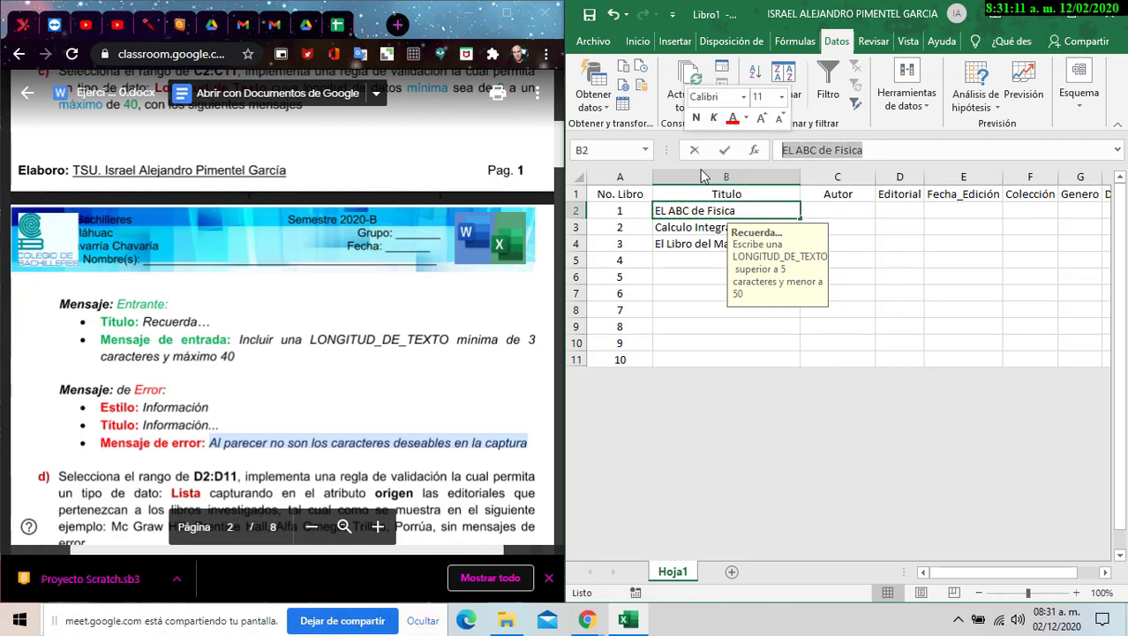
left_click(580, 623)
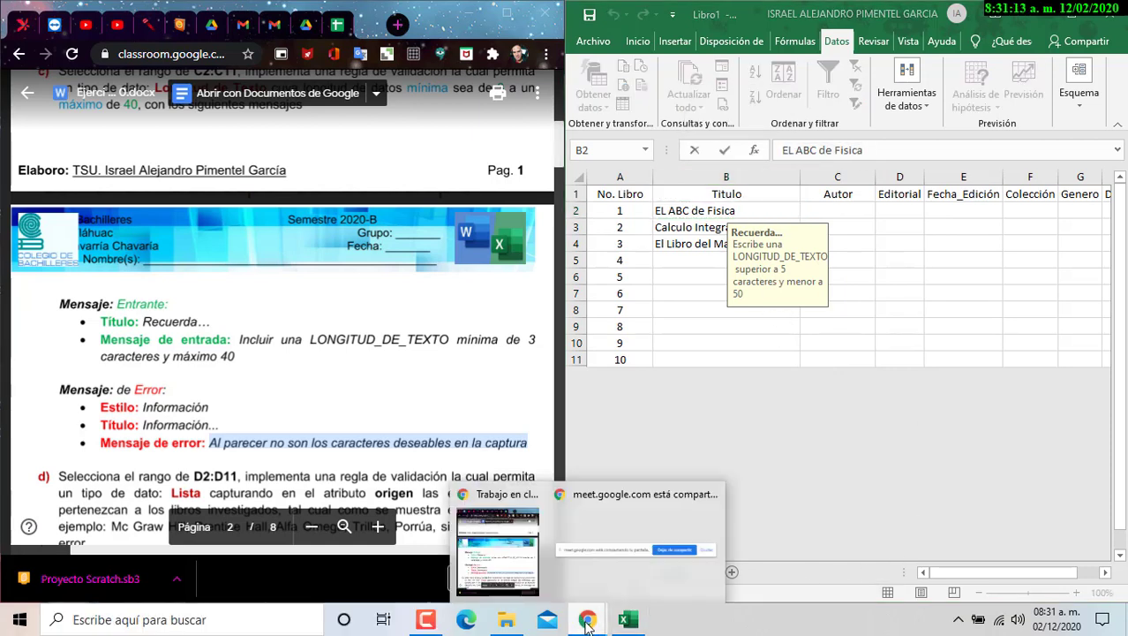
- Search Google Images for 'libro de EL ABC de Fisica' to find the book's author
left_click(400, 29)
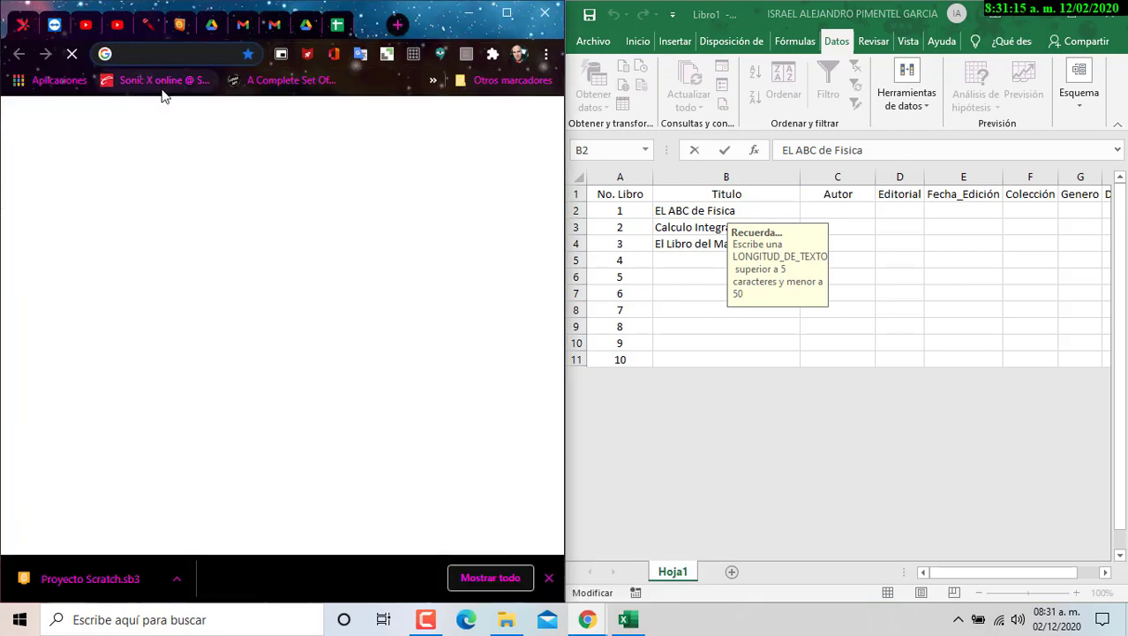
key("ctrl+v")
key("Return")
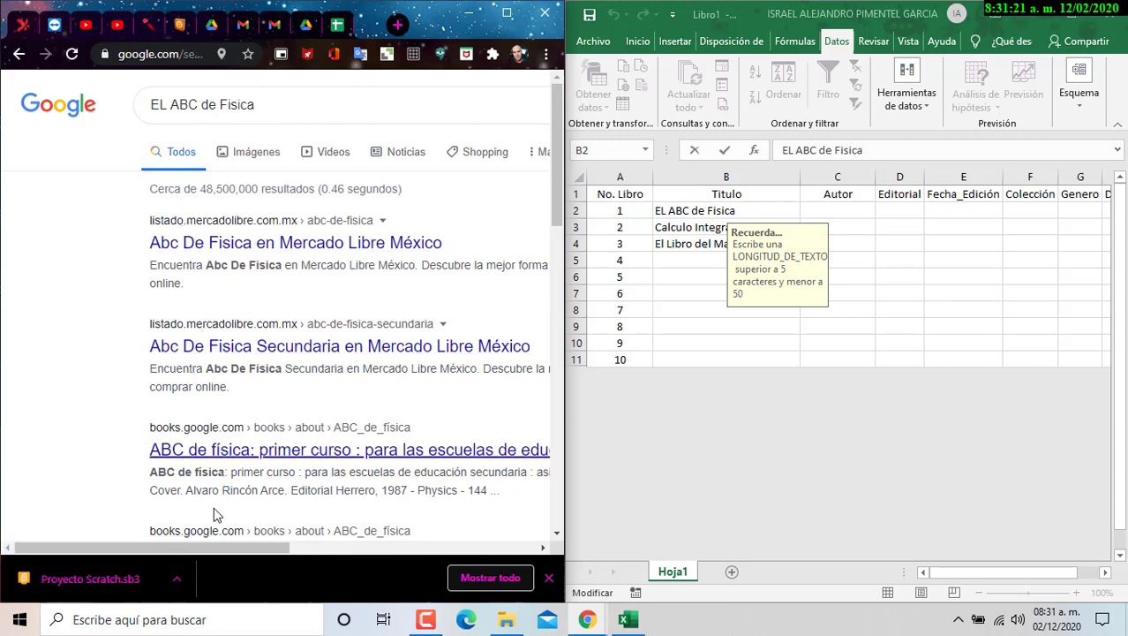
left_click_drag(209, 545, 156, 368)
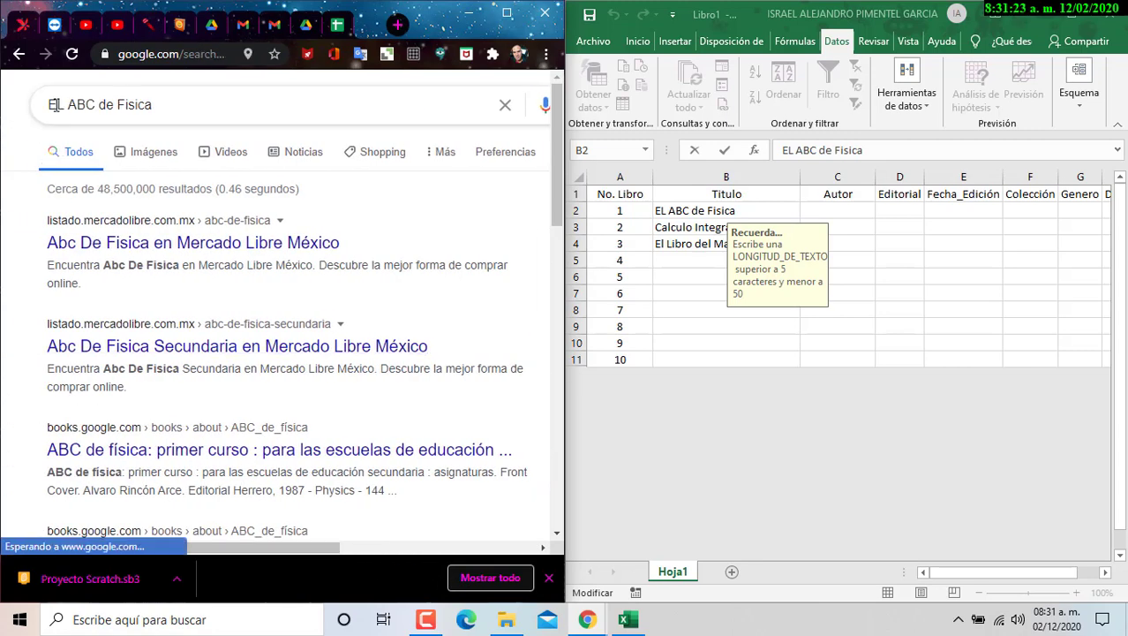
left_click(49, 104)
type("libro de")
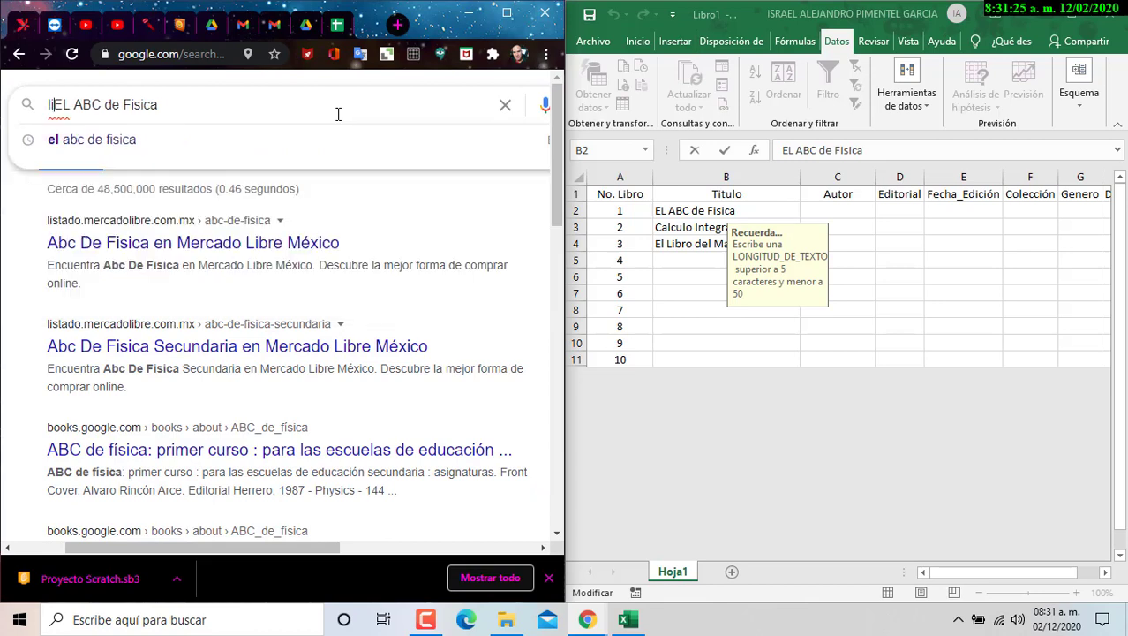
key("Return")
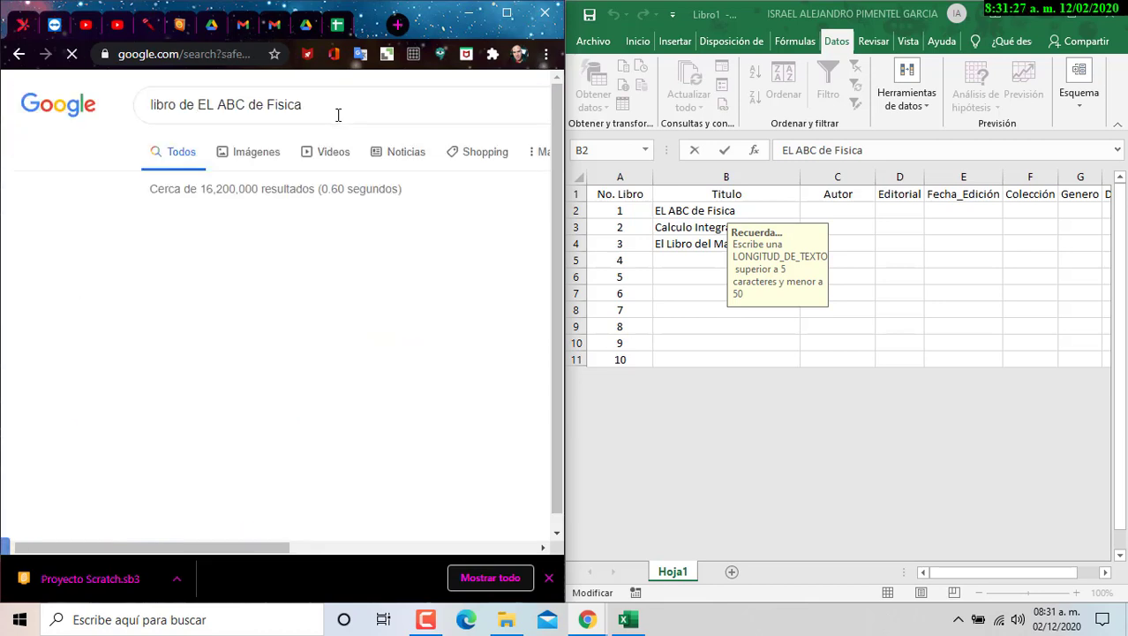
left_click(221, 162)
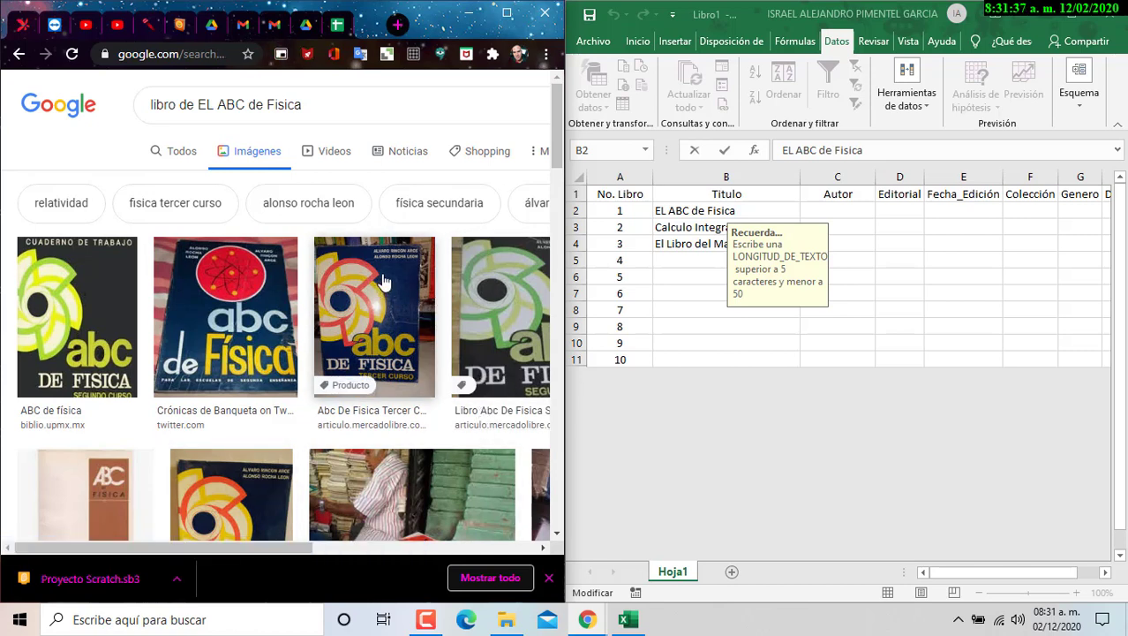
left_click(856, 212)
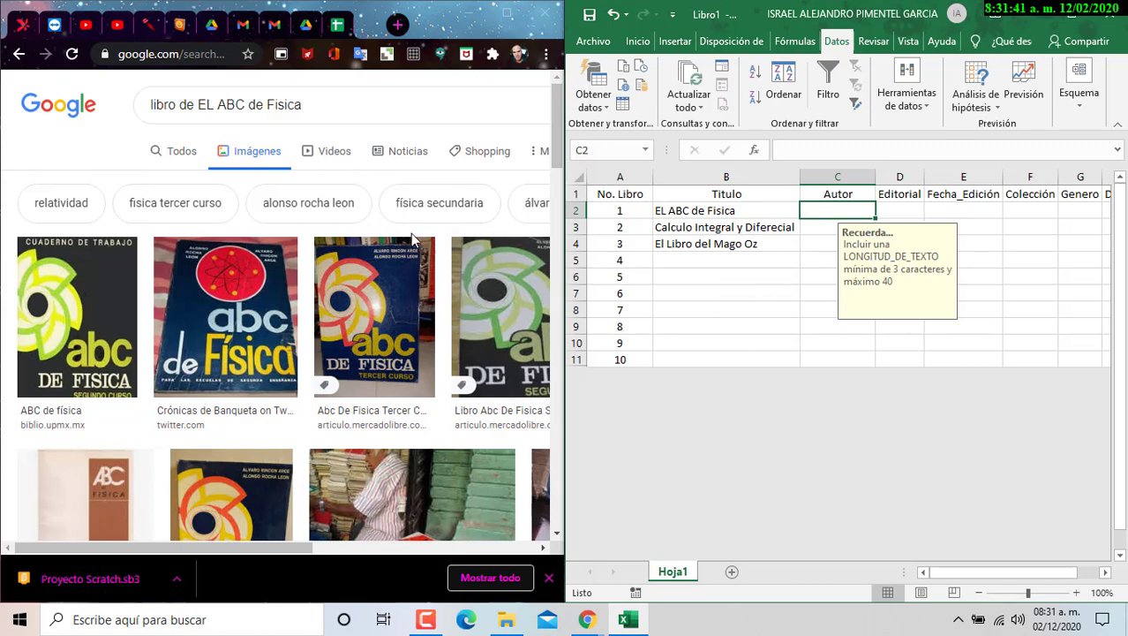
- Enter the first book's author in C2, autofit the Autor column, and copy the B3 title
type("L")
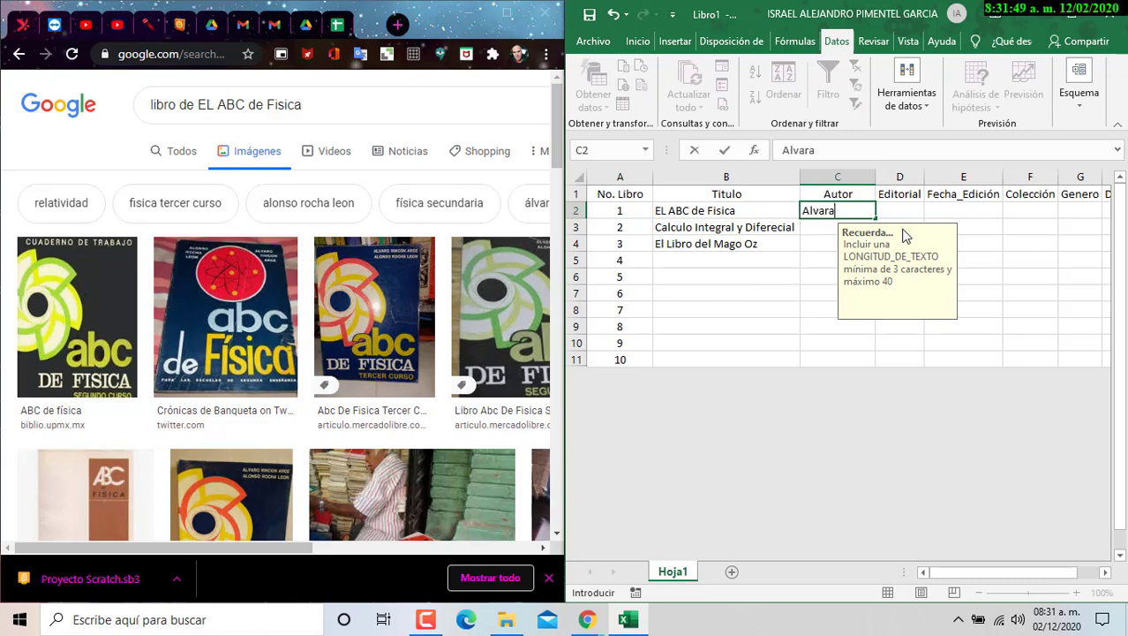
type("lvarado Rincon")
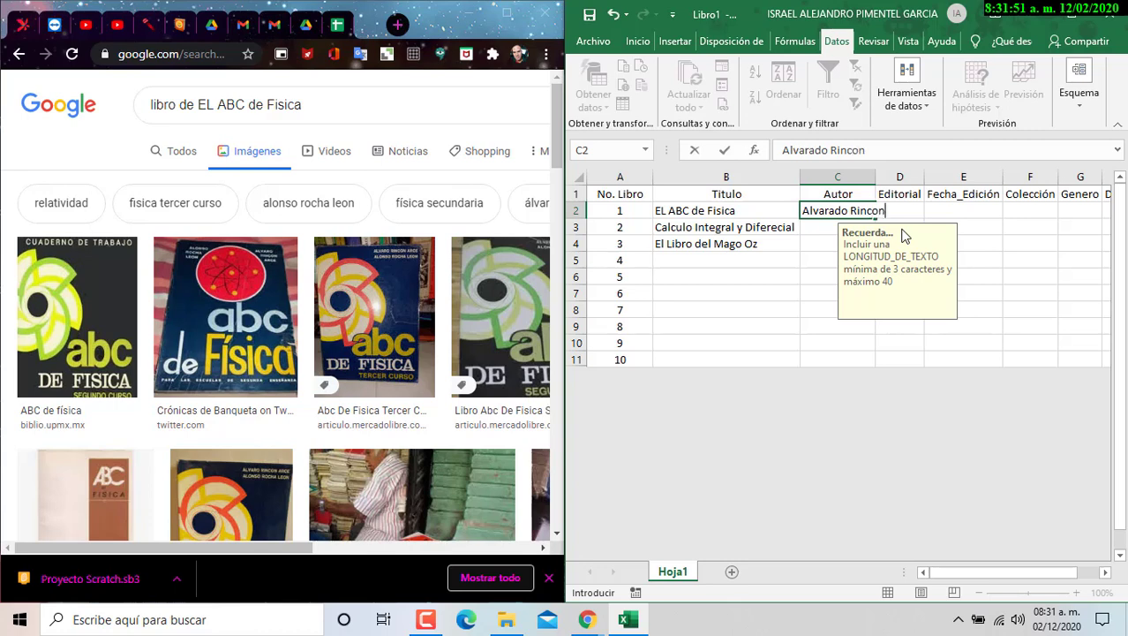
type(" Arce")
left_click(712, 242)
left_click(712, 228)
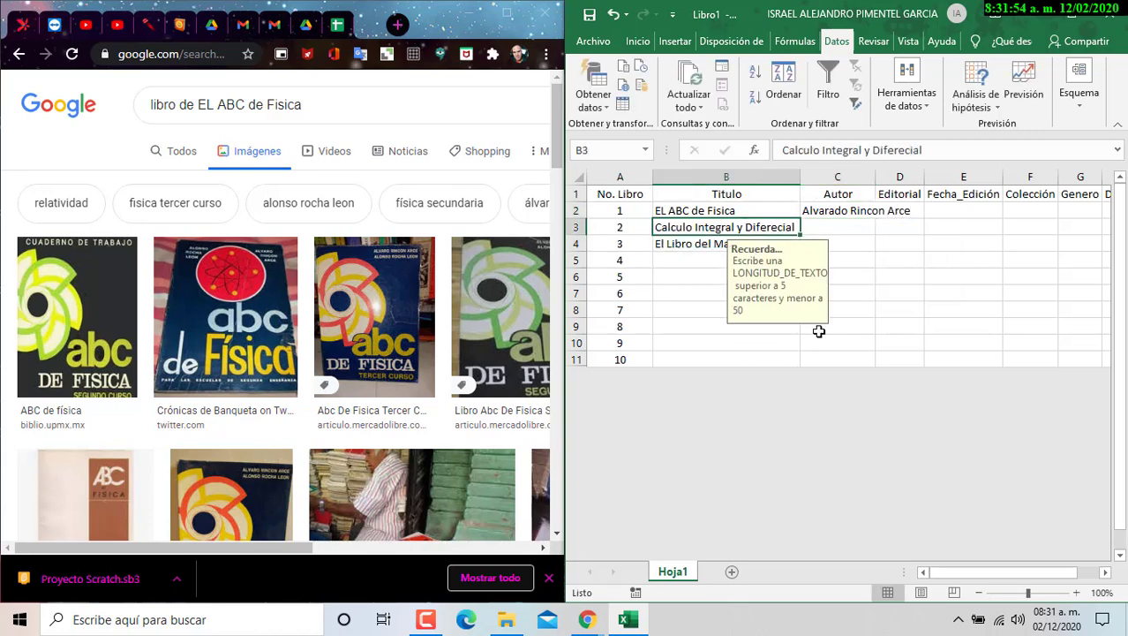
double_click(875, 176)
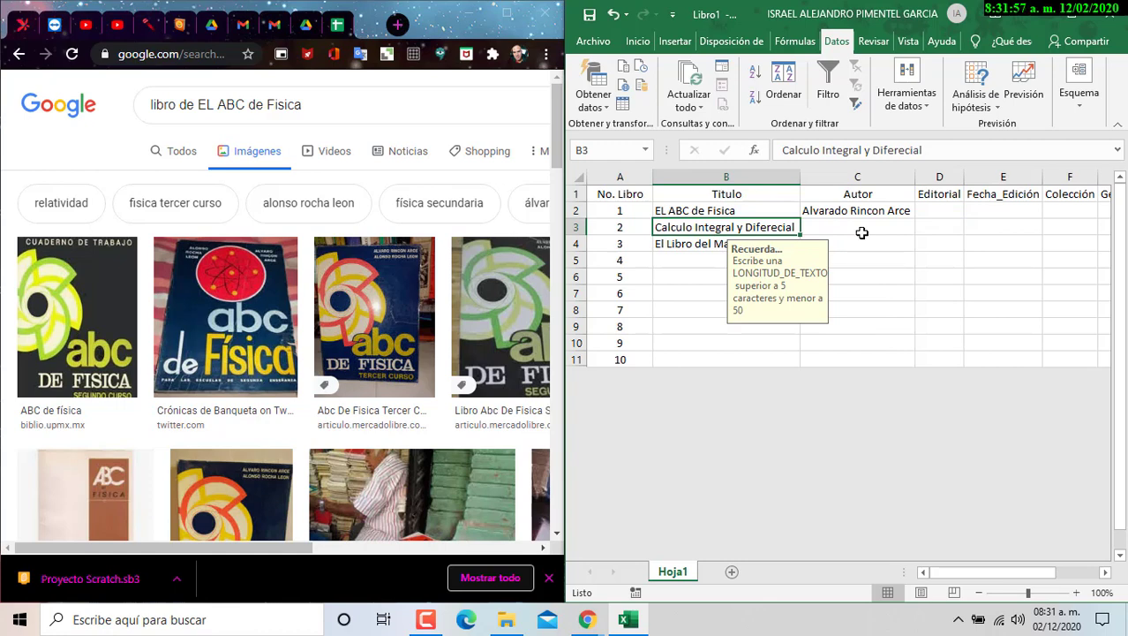
key("ctrl+c")
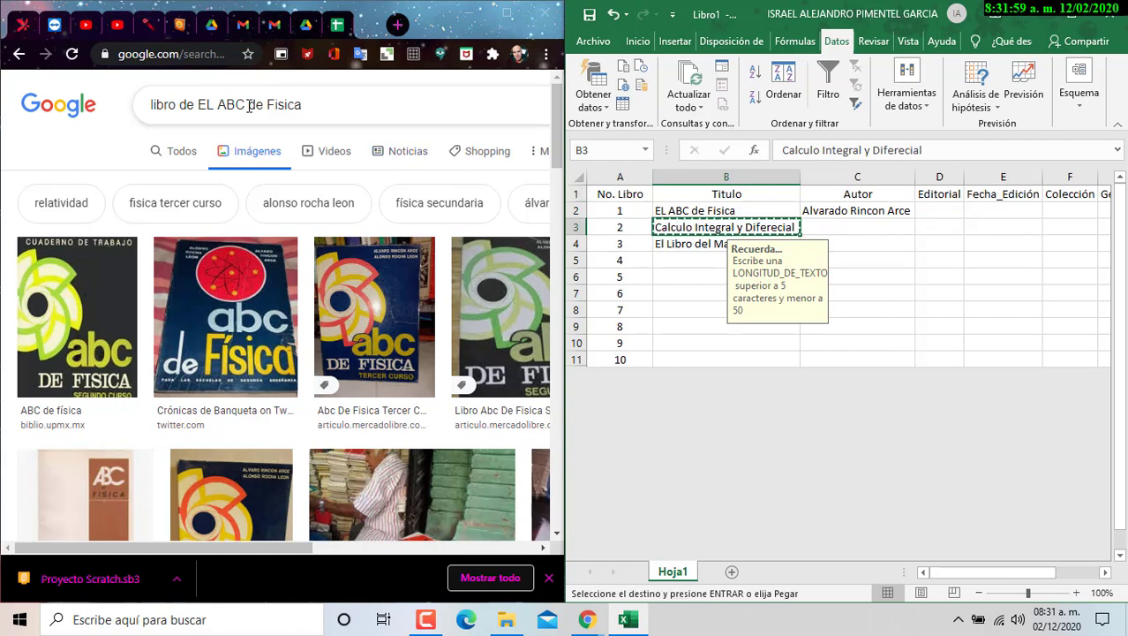
- Search images for 'Calculo Integral y Diferecial' and open the first cover's listing showing its author
left_click_drag(301, 105, 187, 112)
key("ctrl+v")
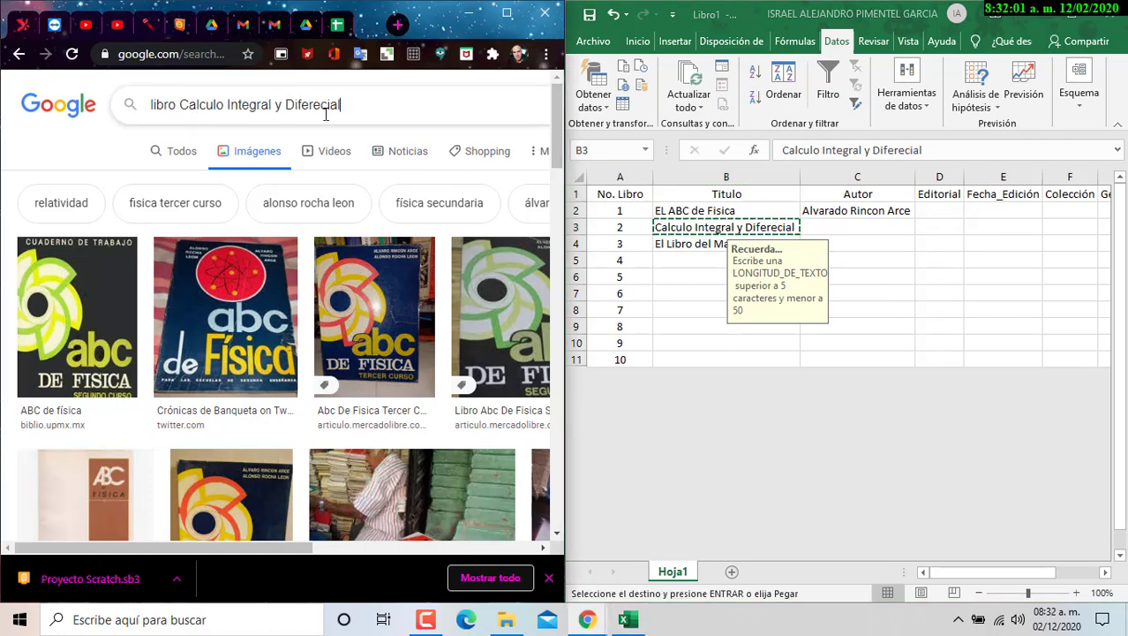
key("Return")
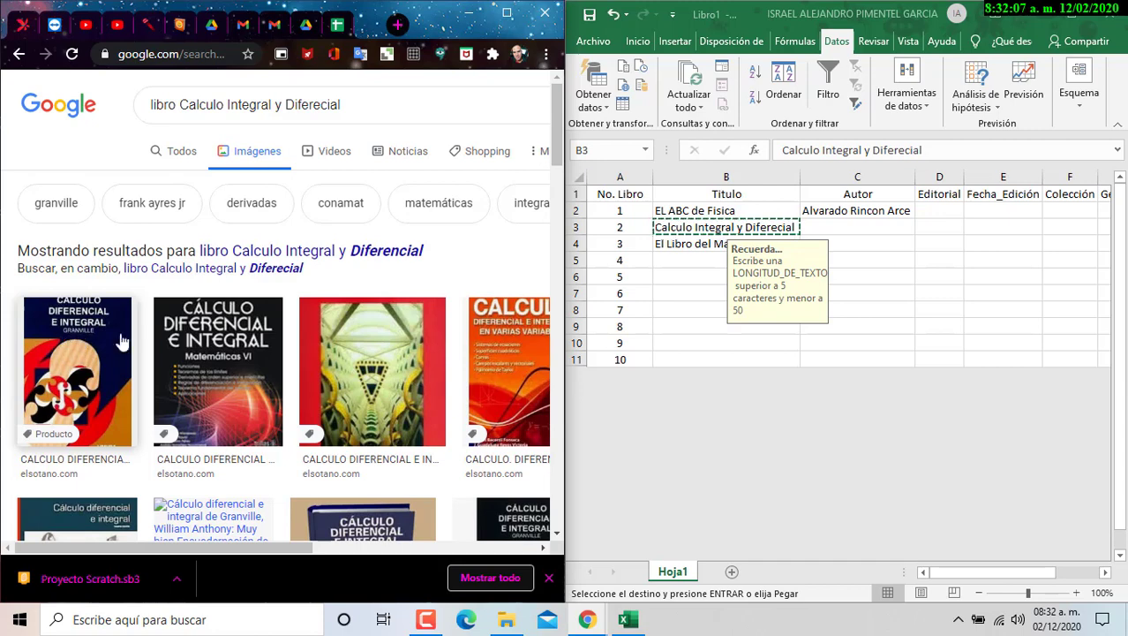
left_click(102, 371)
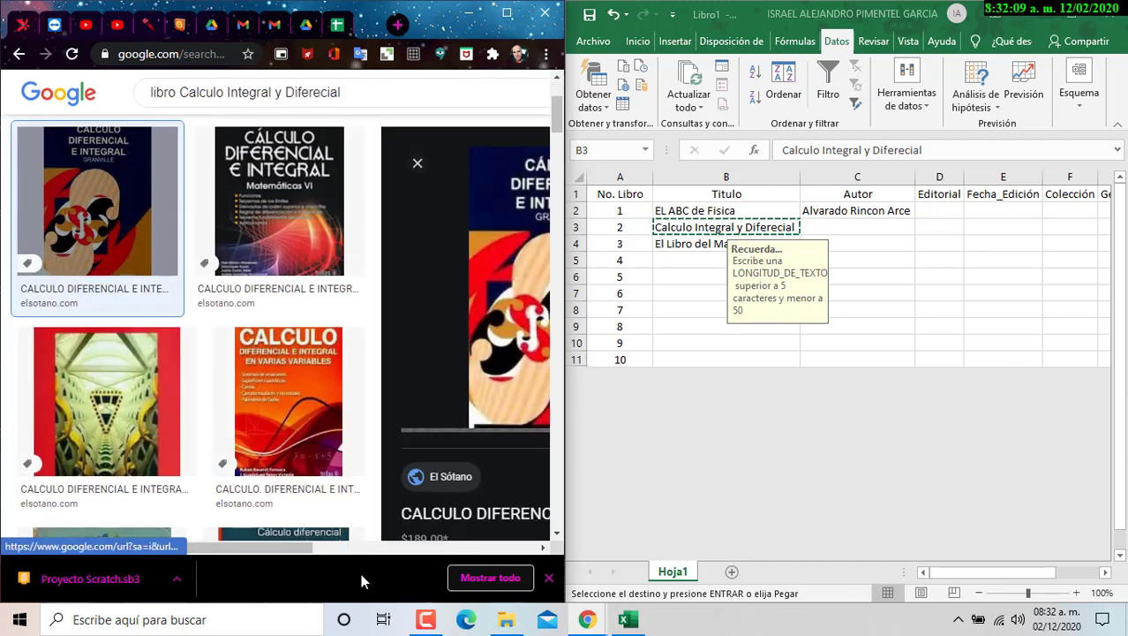
left_click_drag(163, 548, 299, 552)
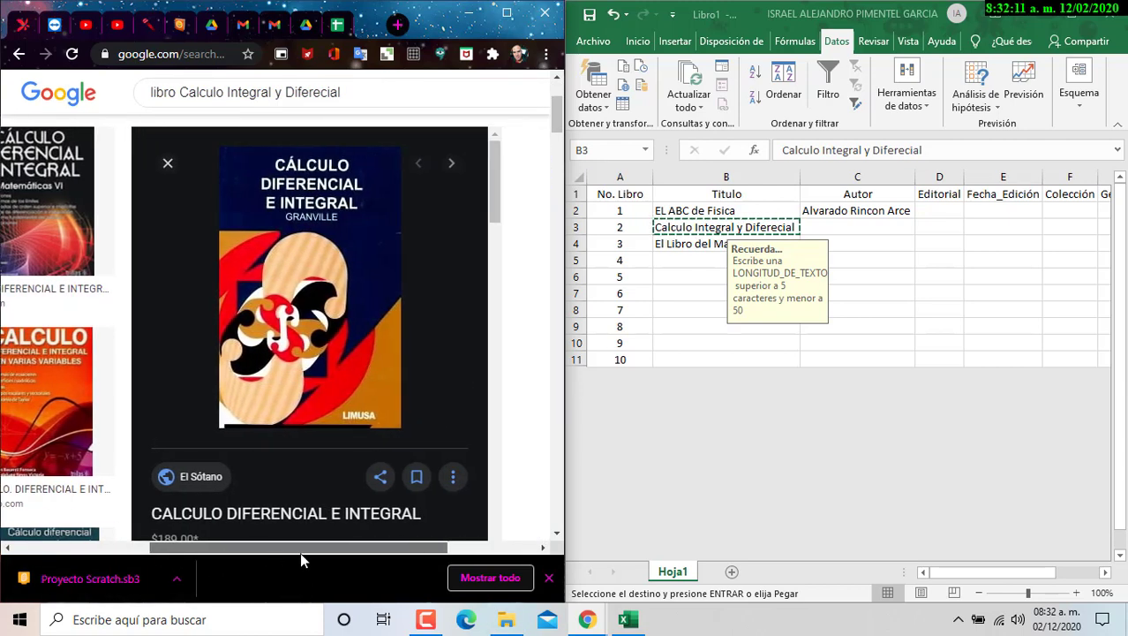
scroll(300, 483, "down", 1)
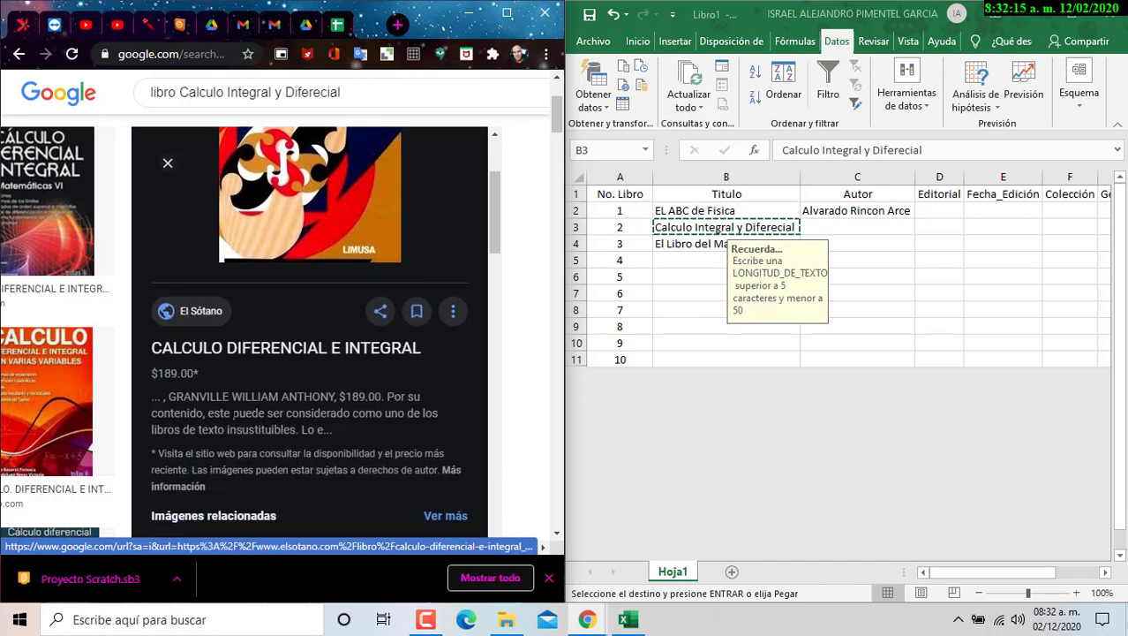
left_click(852, 227)
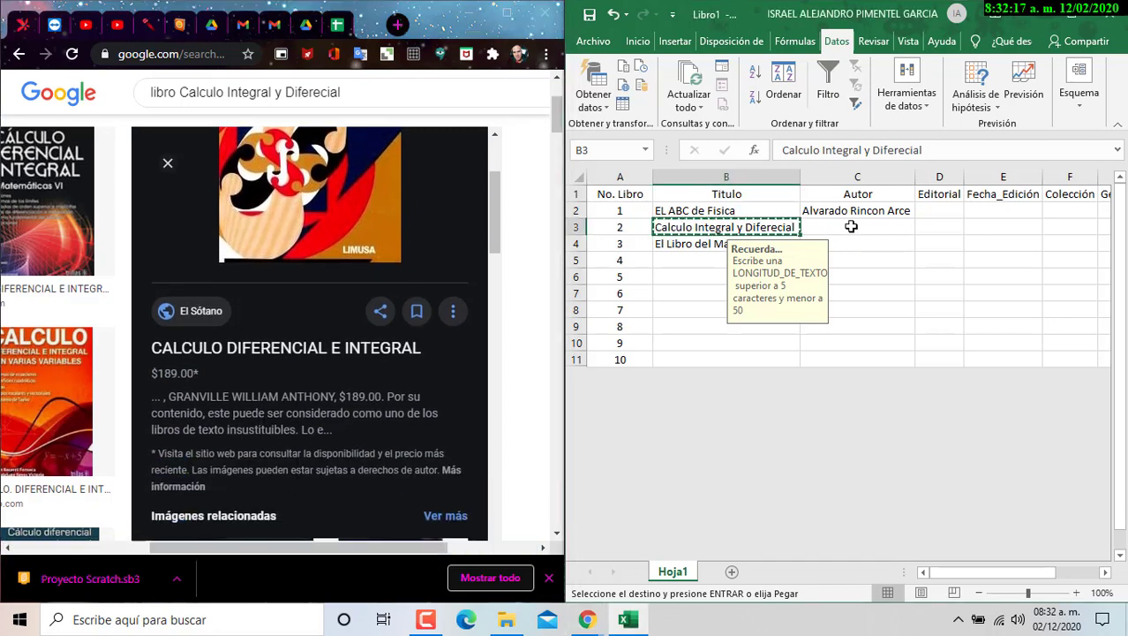
- Enter the author of Calculo Integral y Diferecial in C3 and autofit the Autor column
left_click(848, 227)
type("W")
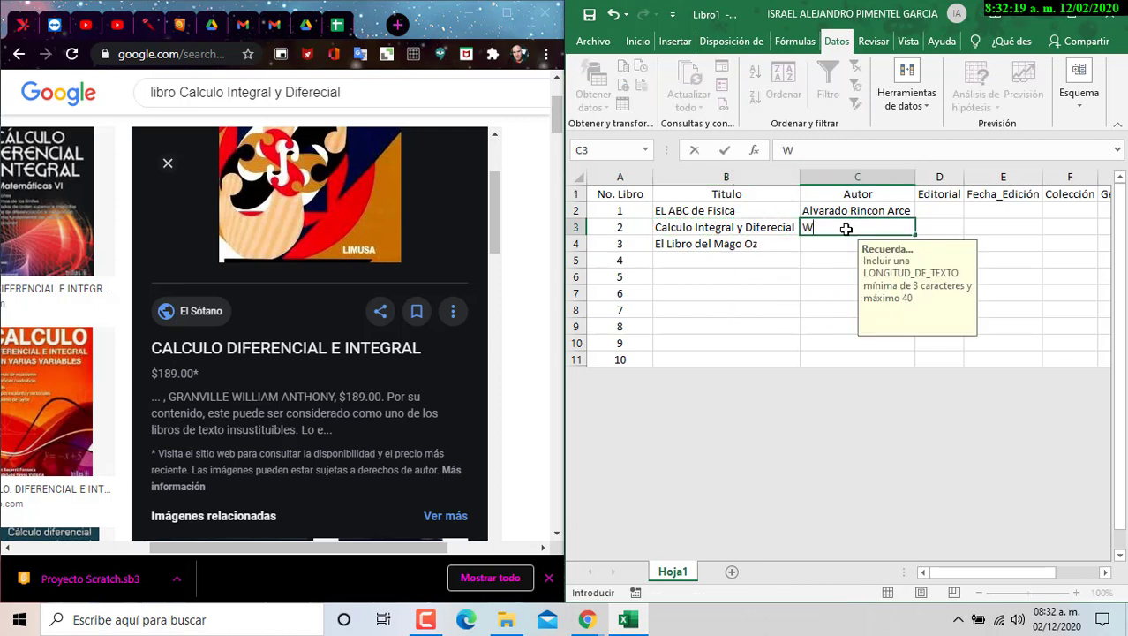
type("illiam Anthony Gra")
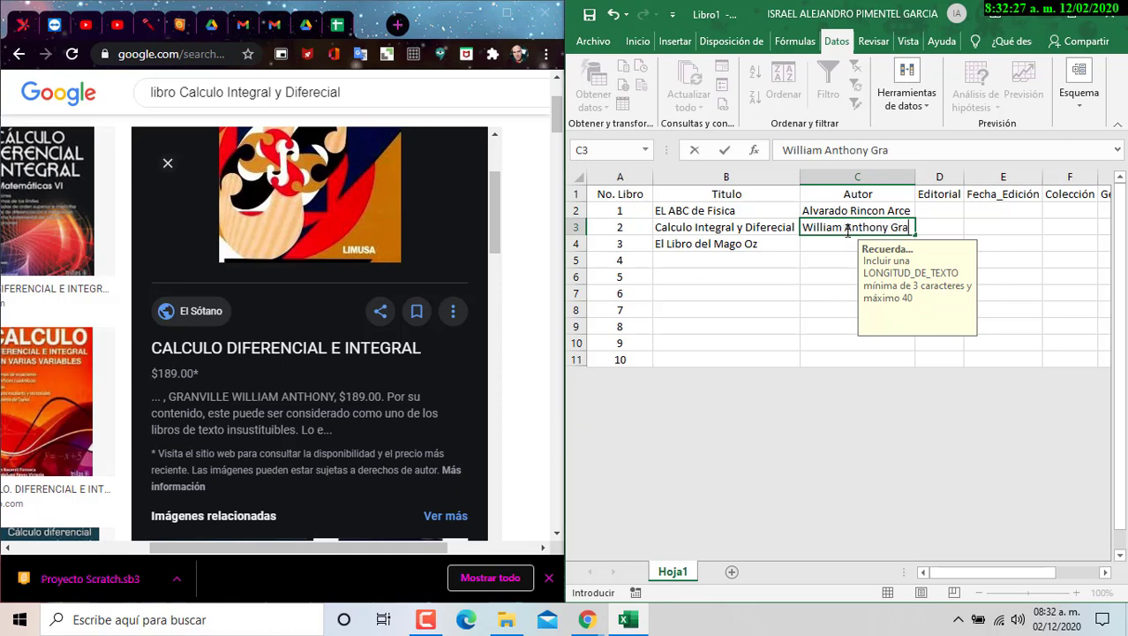
type("lle")
double_click(913, 176)
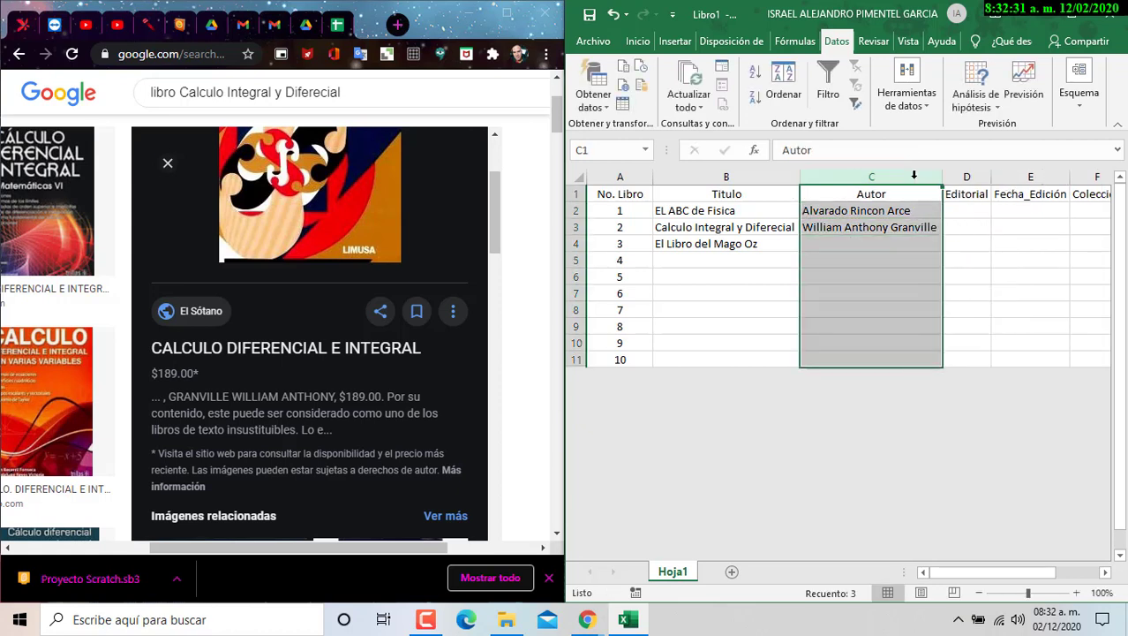
left_click(914, 248)
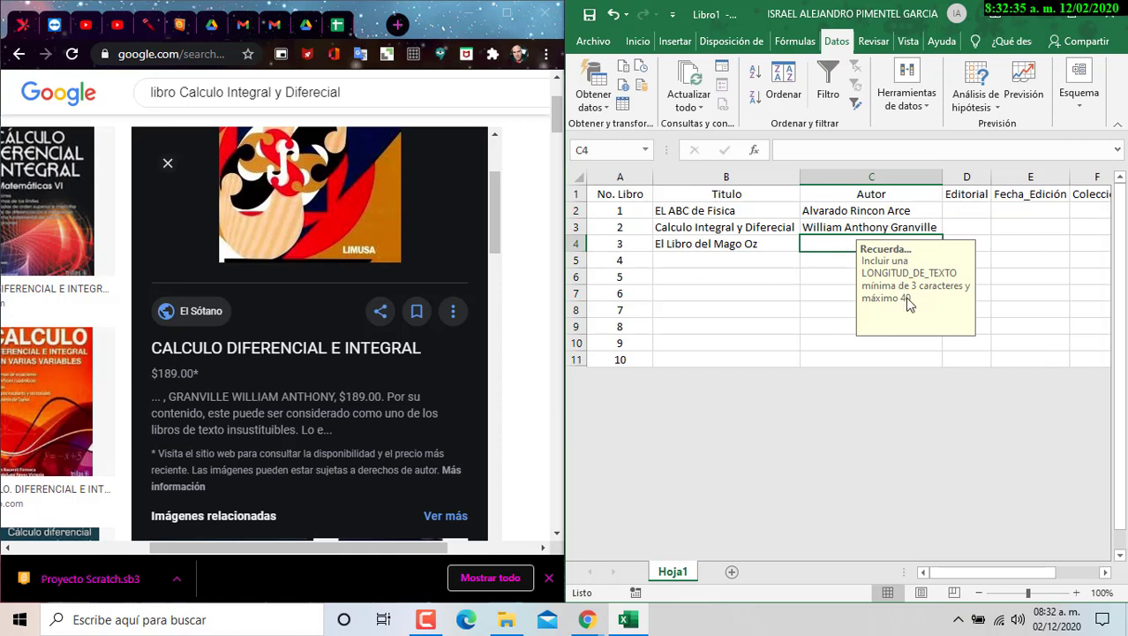
- Enter 34 in C4 and accept the Información alert so the value 34 is kept
type("34")
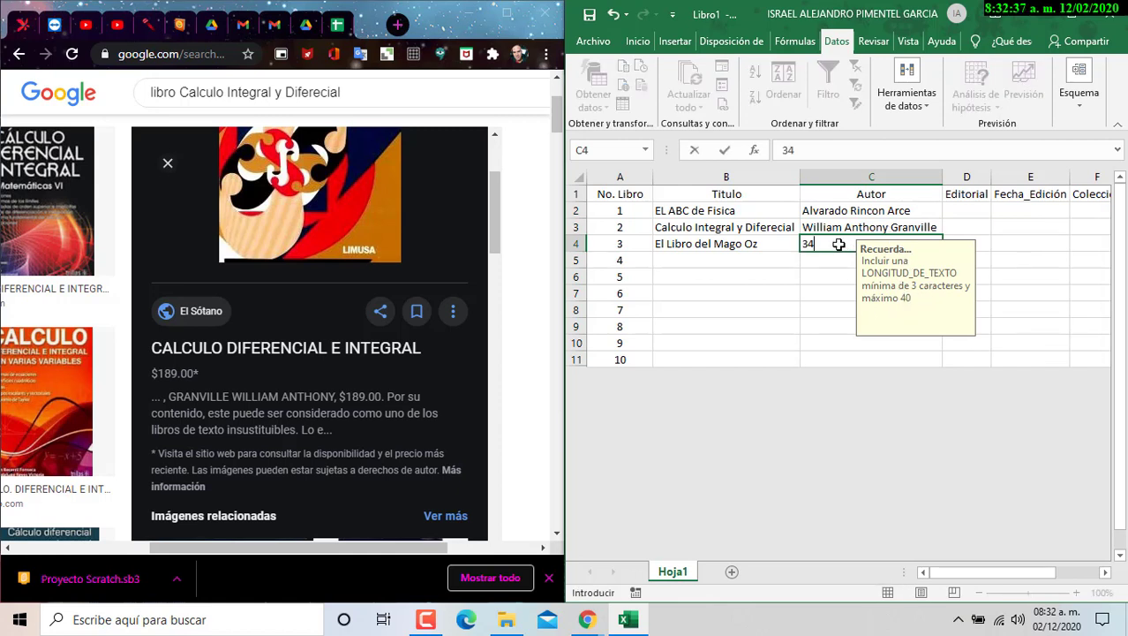
key("Return")
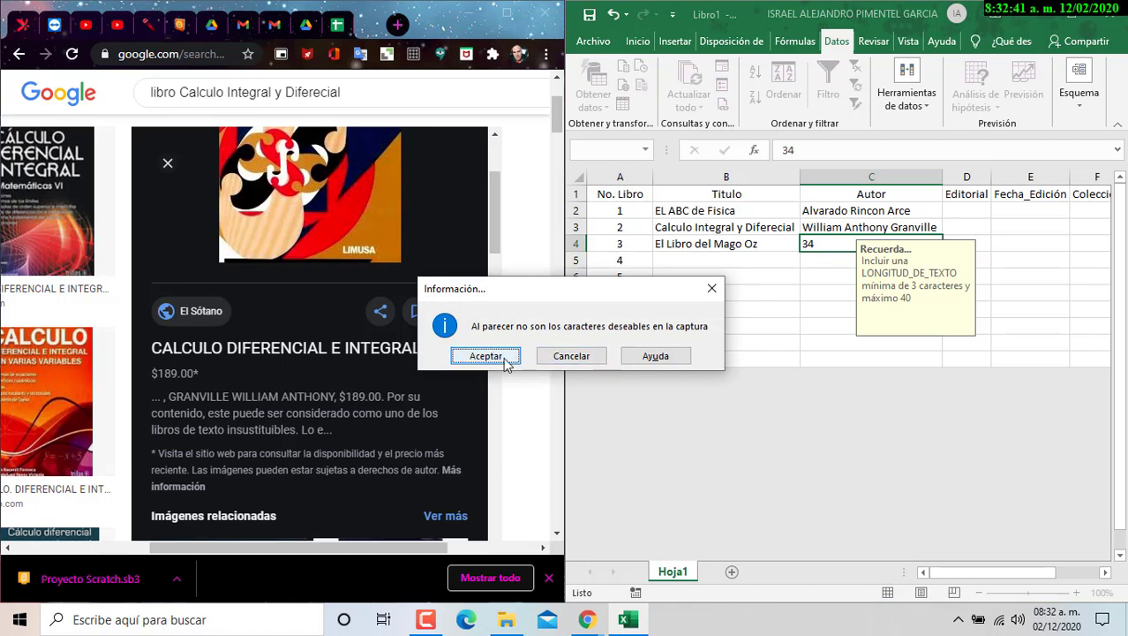
left_click(486, 355)
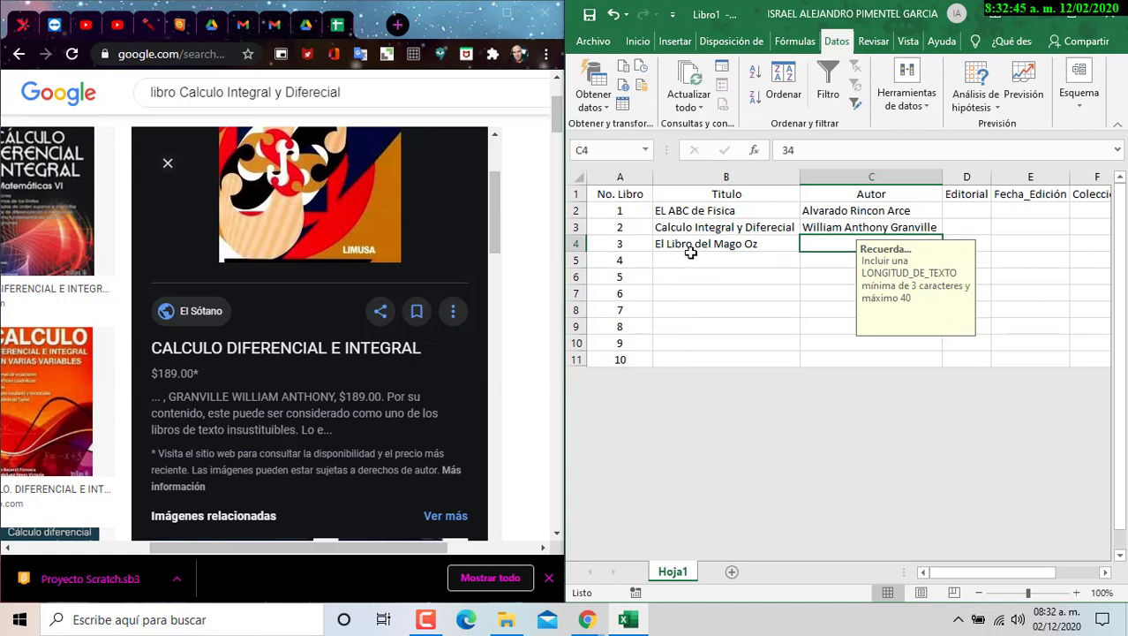
scroll(755, 247, "down", 1)
scroll(350, 271, "up", 2)
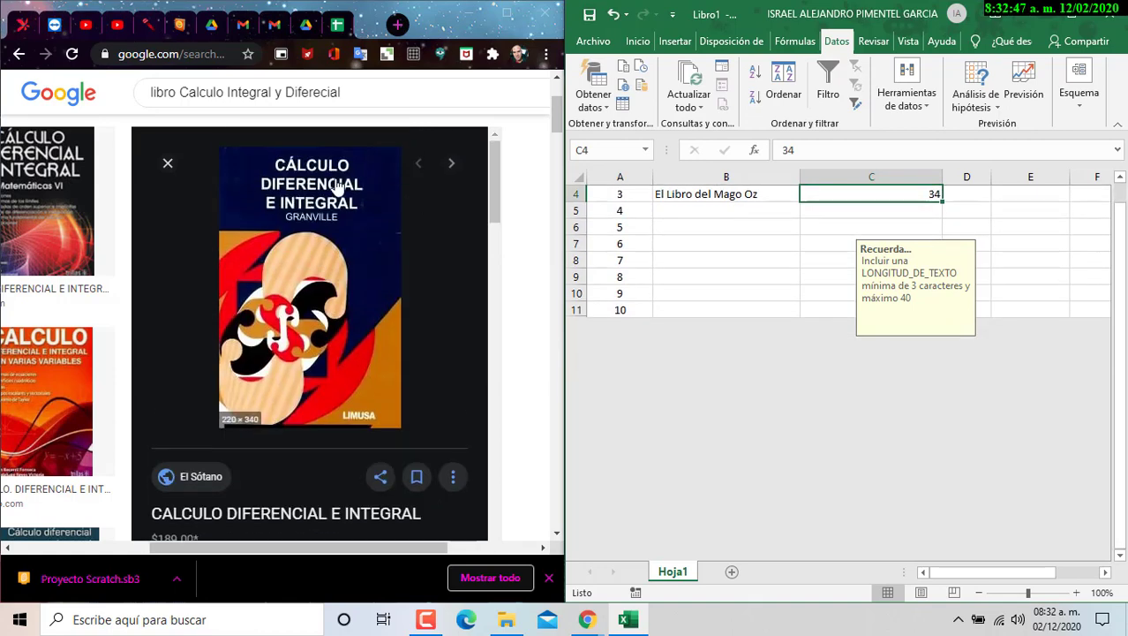
- Search Google for 'libro El Libro del Mago Oz' using the title copied from B4
left_click(730, 196)
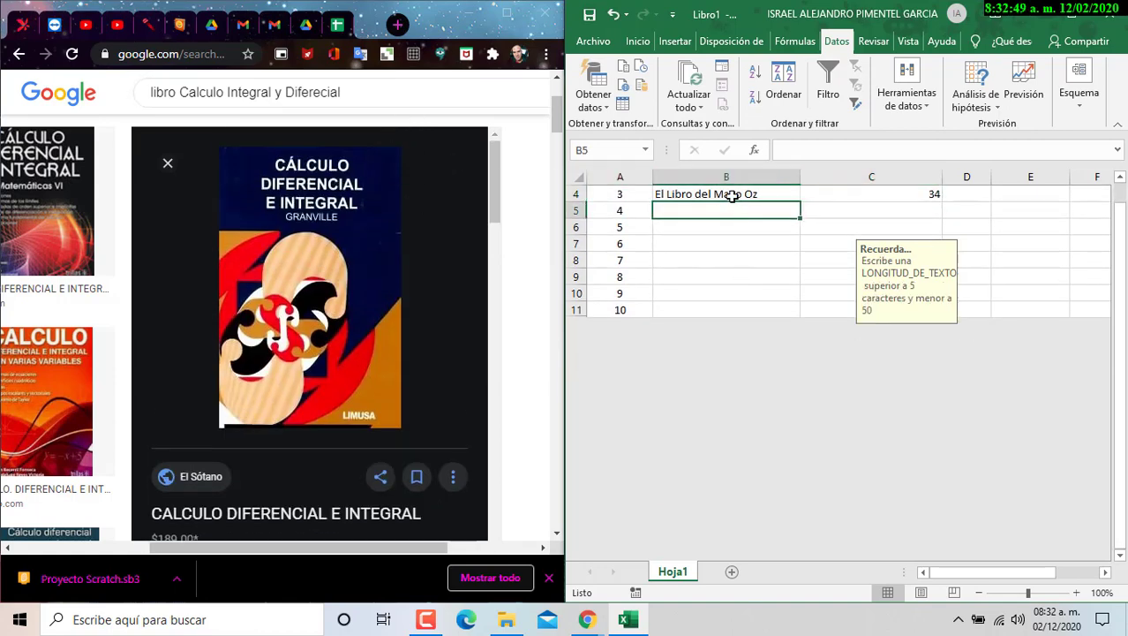
left_click_drag(894, 149, 674, 154)
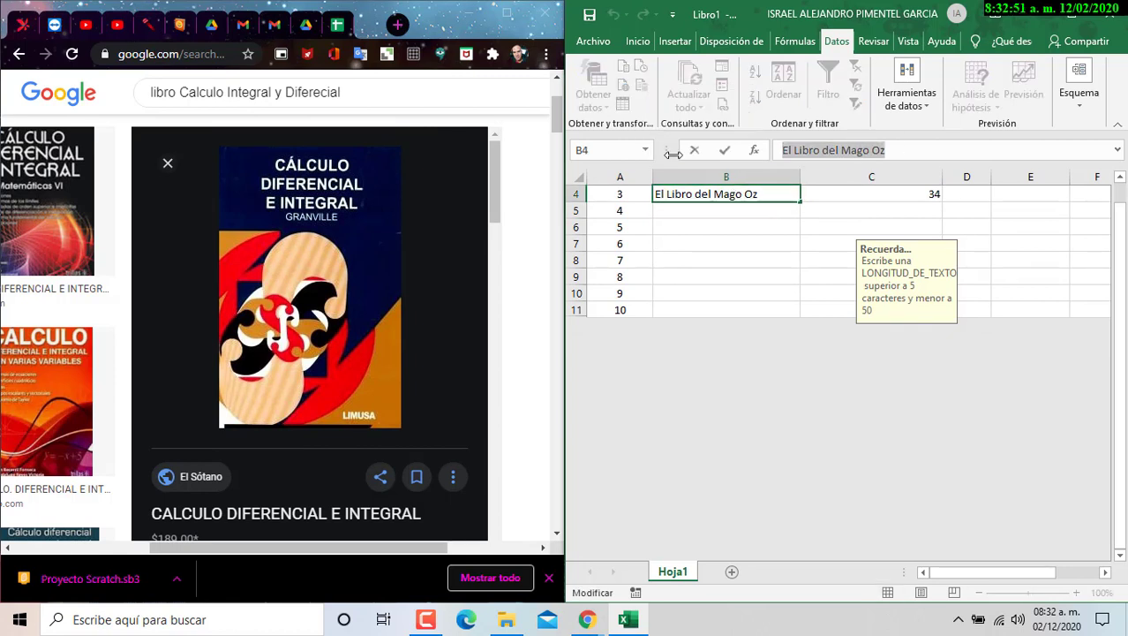
left_click(371, 88)
left_click_drag(371, 89, 182, 87)
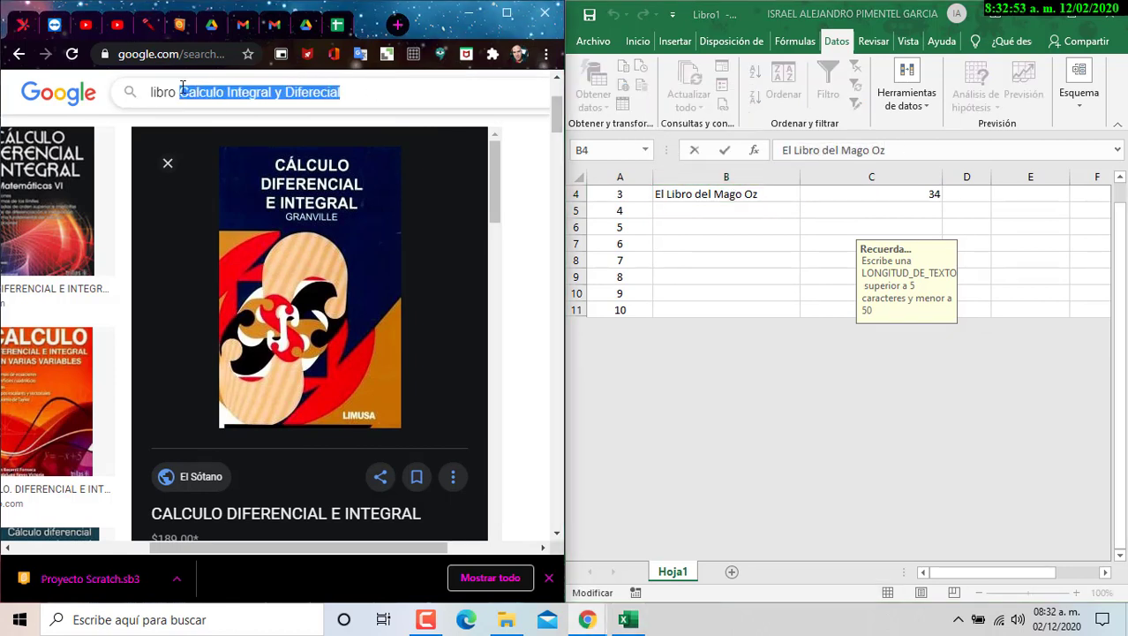
key("ctrl+v")
key("Return")
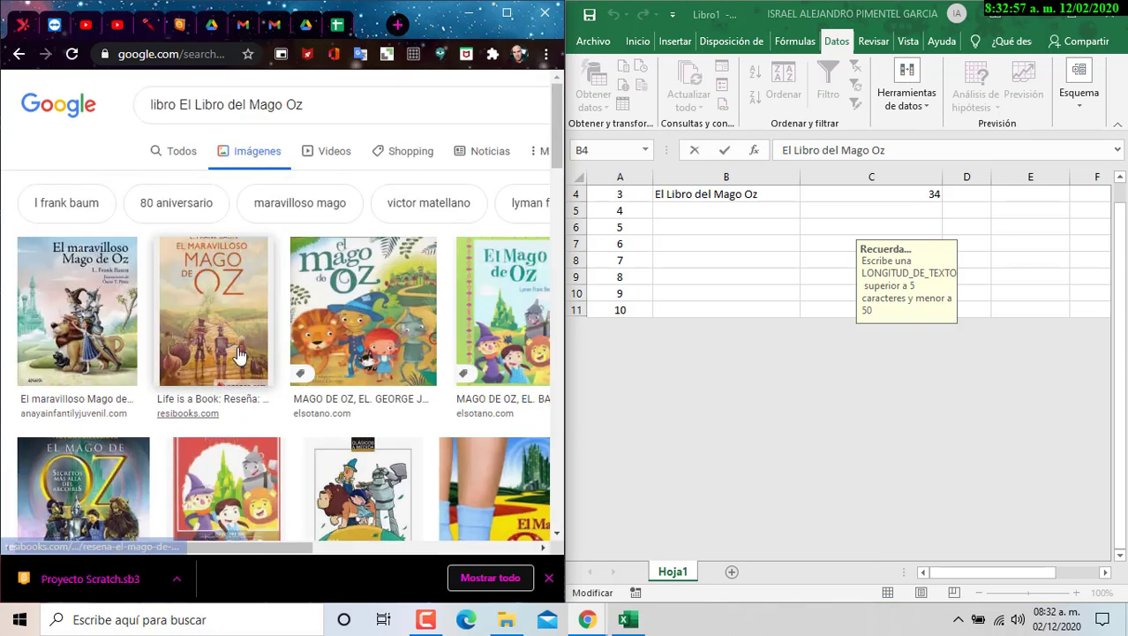
- Open the first cover image result, then return to the empty author cell C4 in Excel
left_click(58, 297)
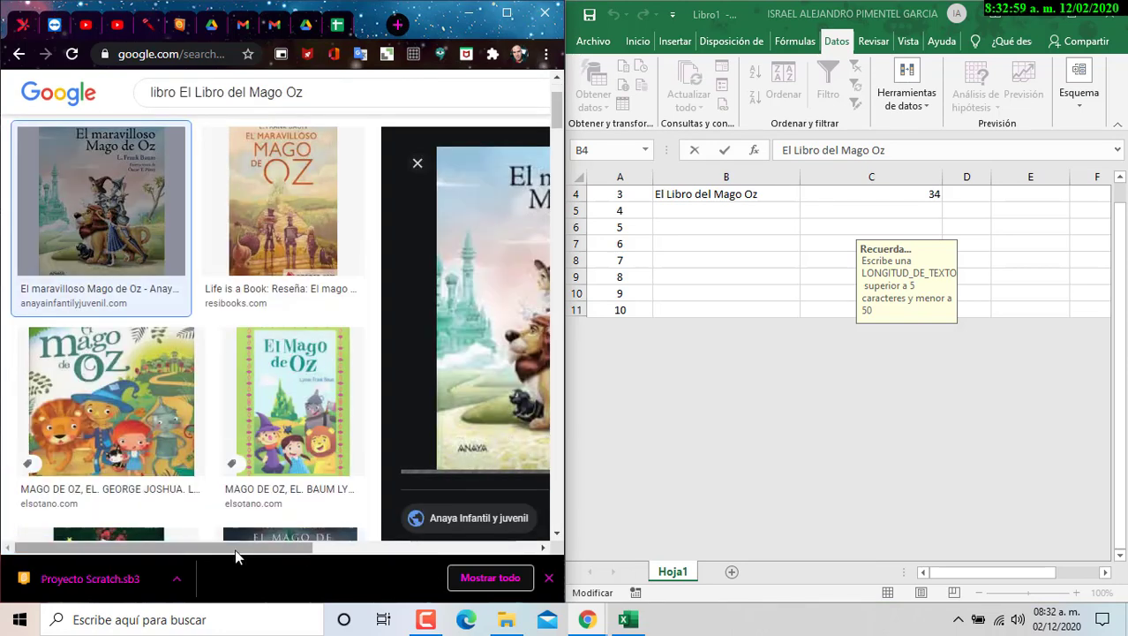
left_click(431, 549)
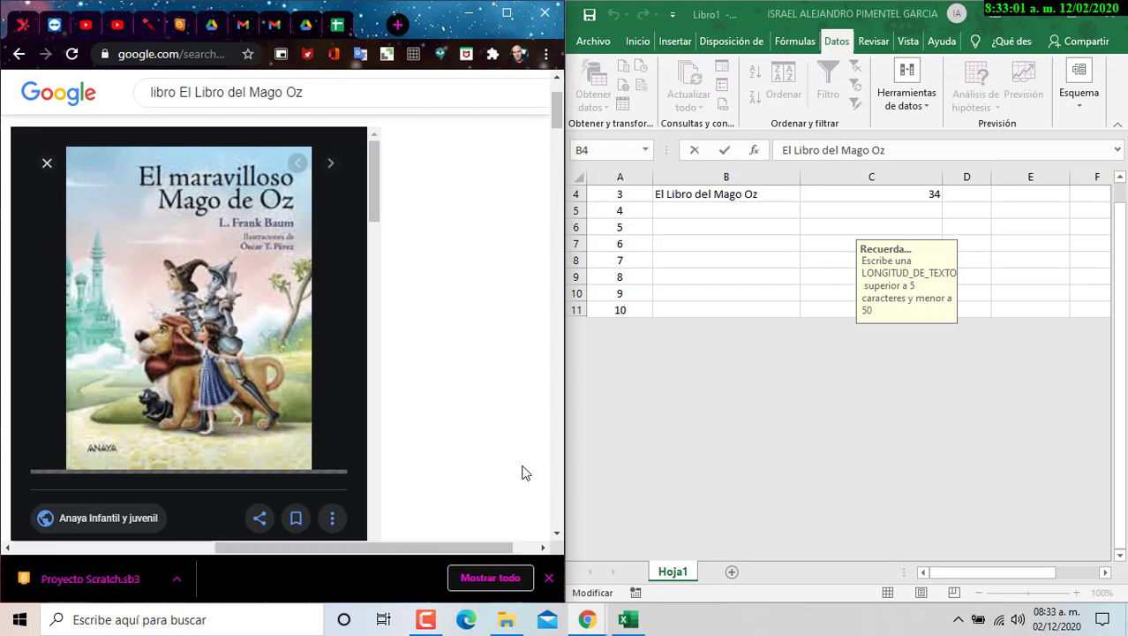
scroll(816, 254, "up", 1)
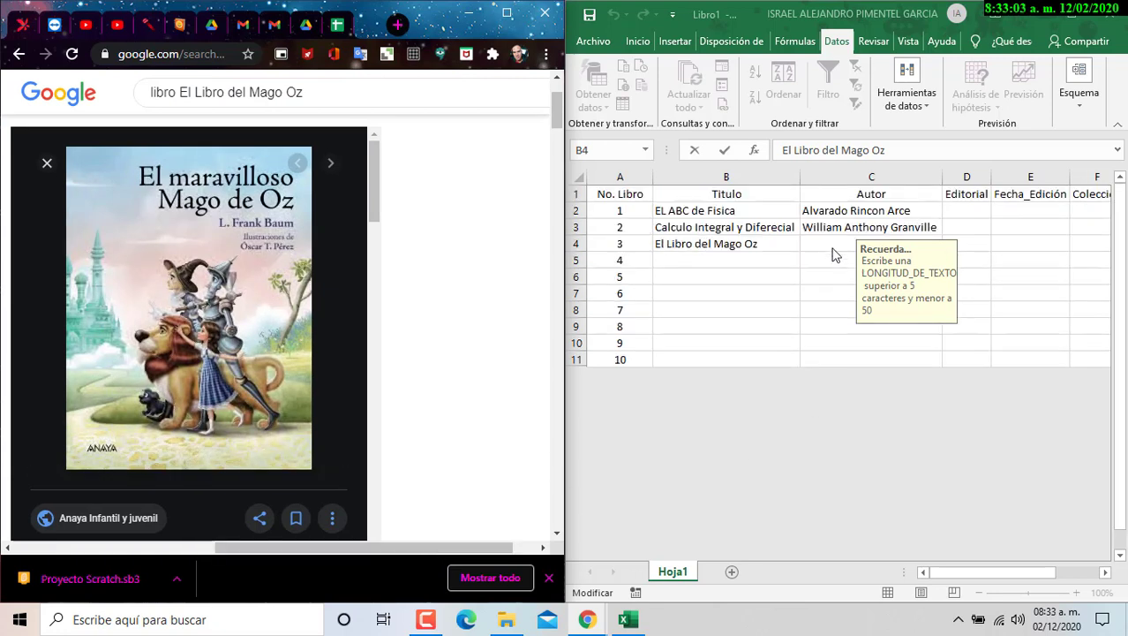
key("Tab")
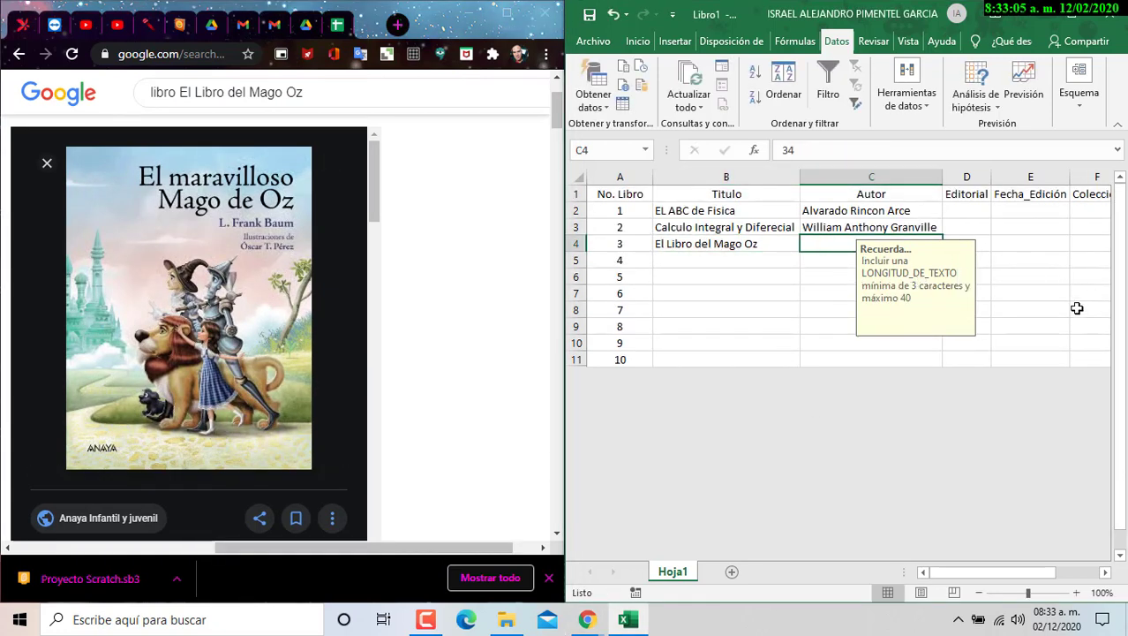
left_click(834, 324)
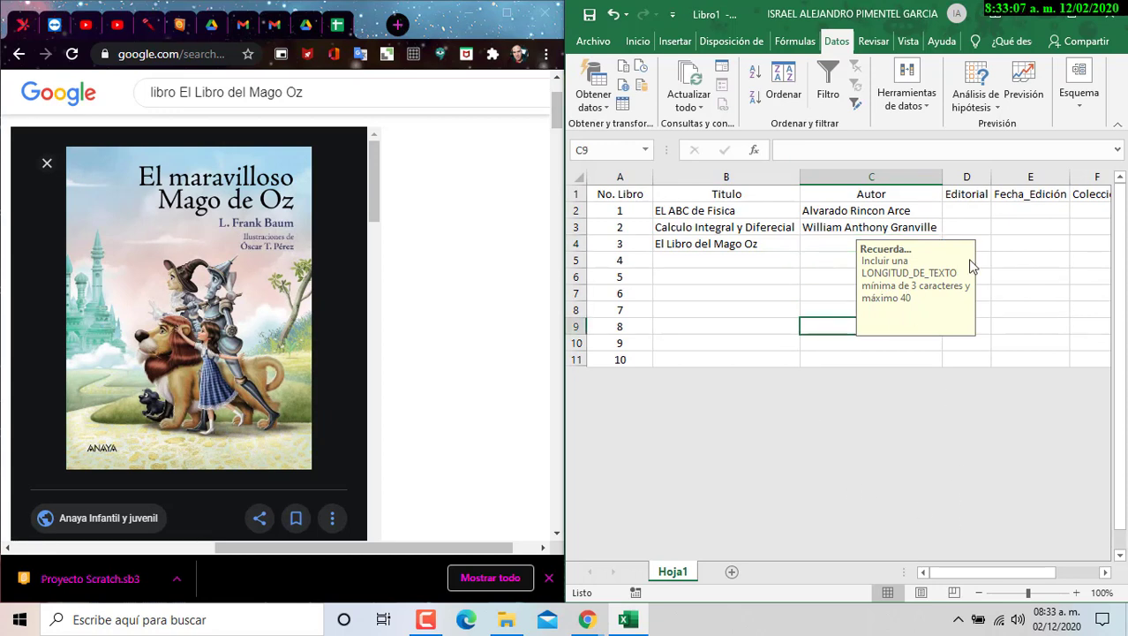
left_click(840, 242)
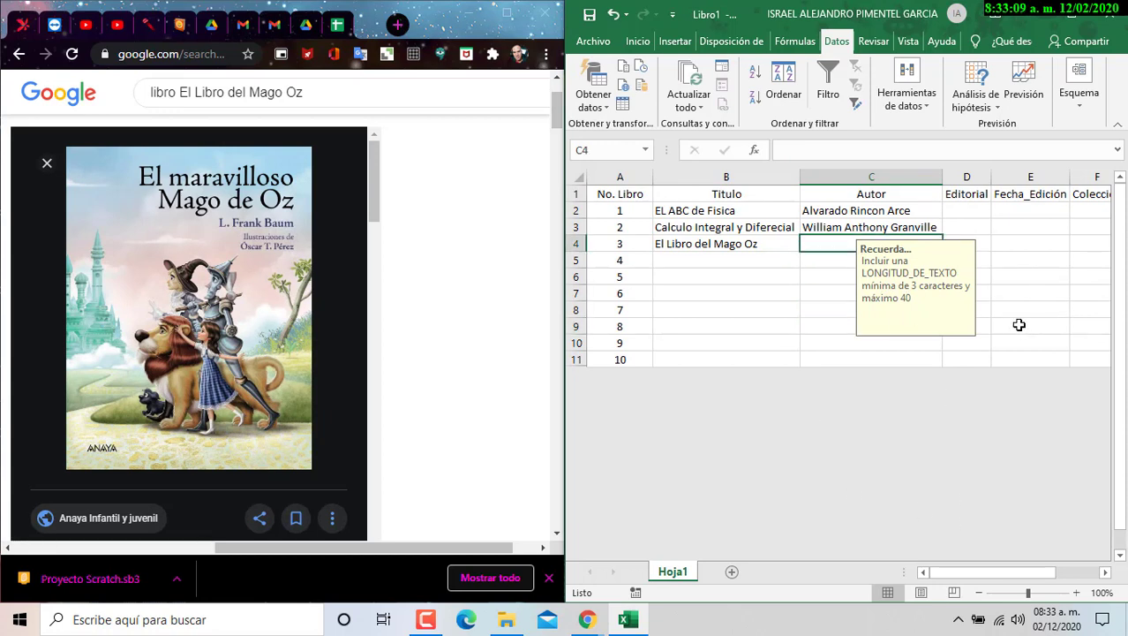
- Enter L.Frank Baum as the author in C4 and maximize the Excel window
type("L.")
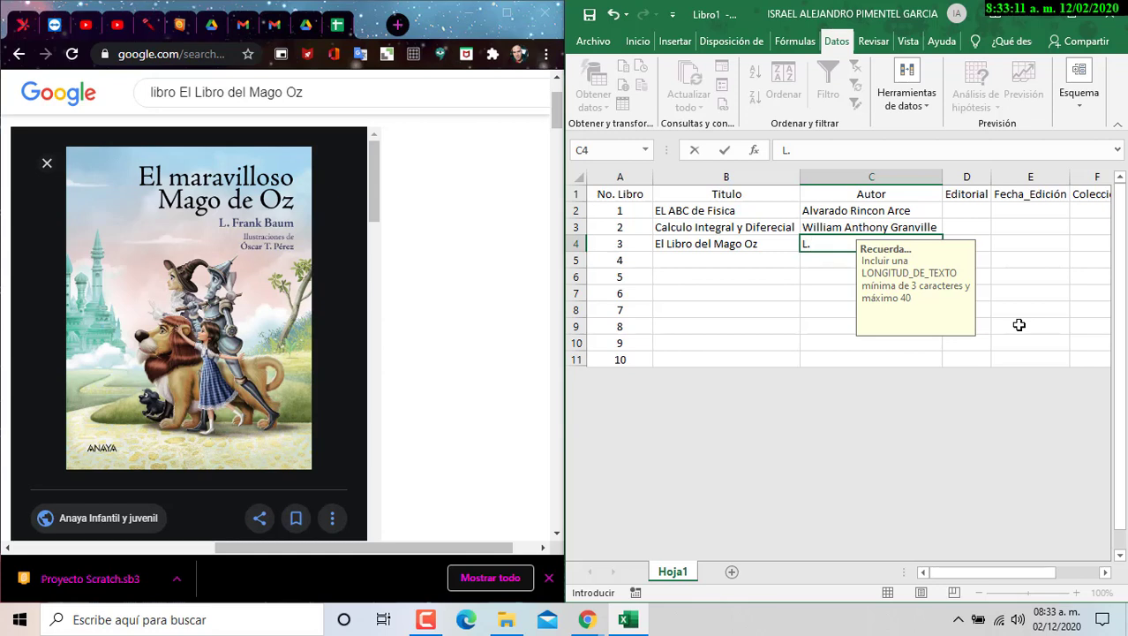
type("Frank")
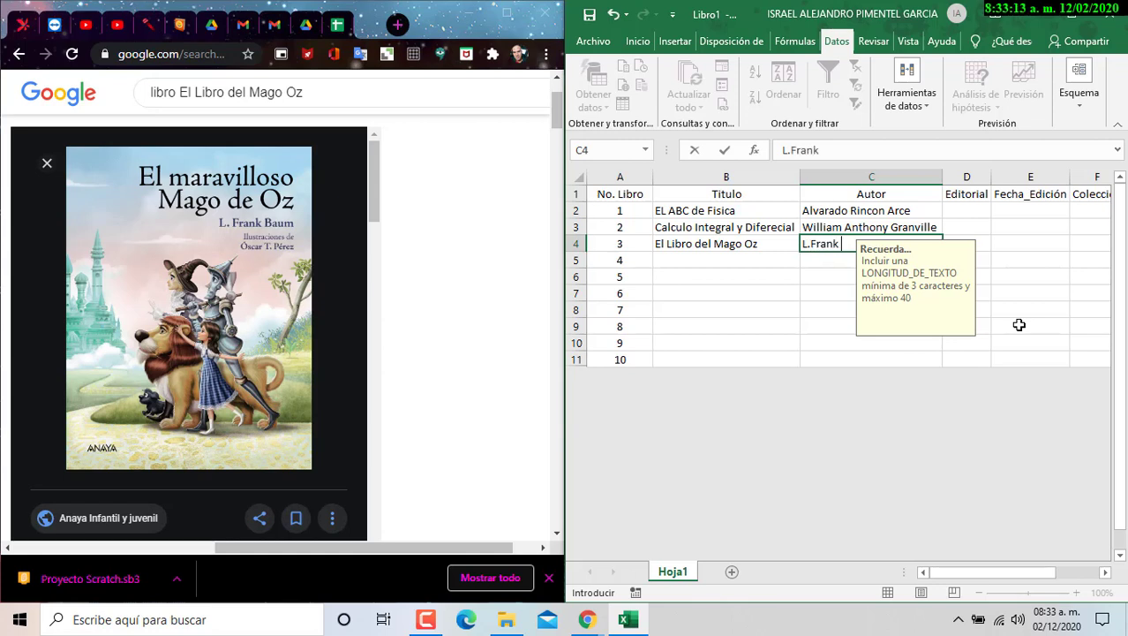
type(" Baun")
type("m")
left_click(1011, 228)
left_click_drag(944, 571, 1011, 567)
left_click(1073, 17)
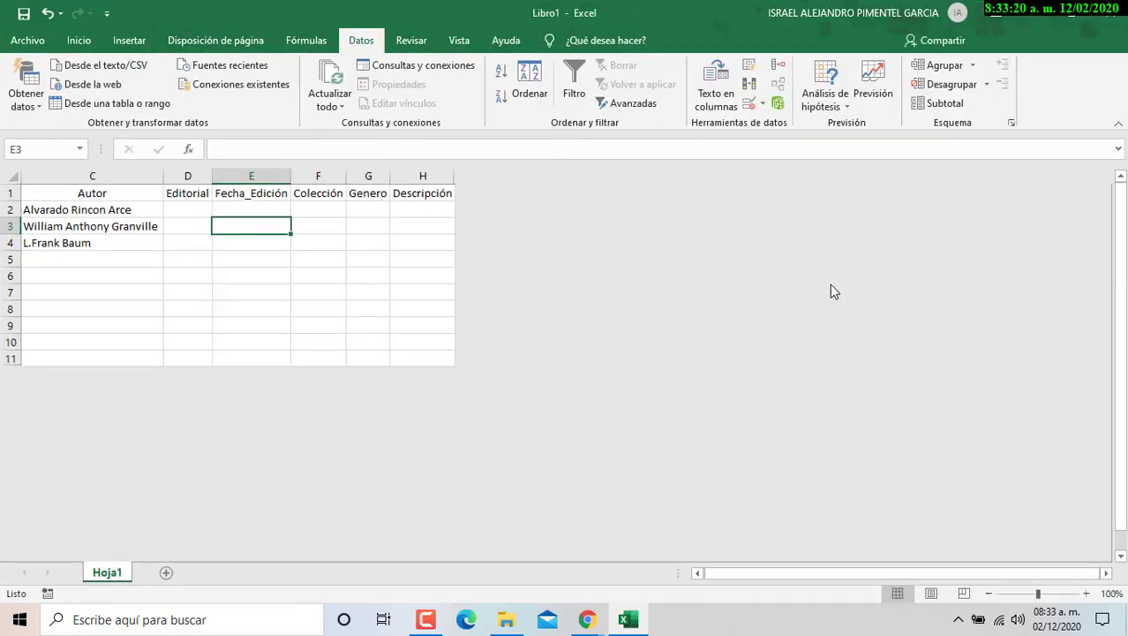
- Select the columns from Descripción to the sheet's end and unhide them
left_click(411, 172)
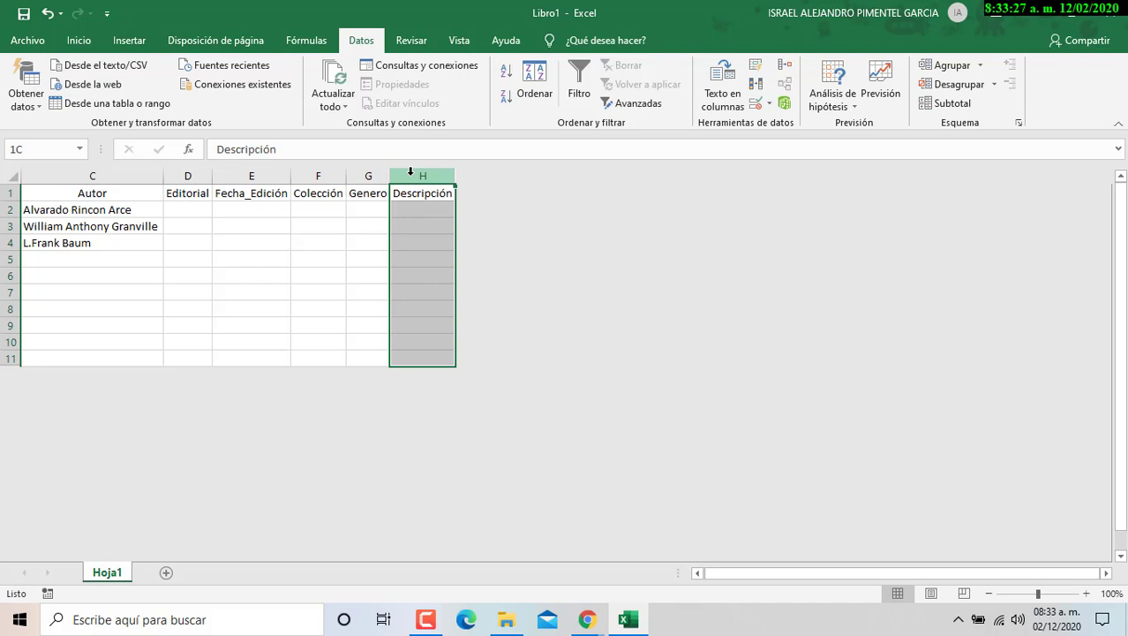
left_click_drag(456, 177, 569, 175)
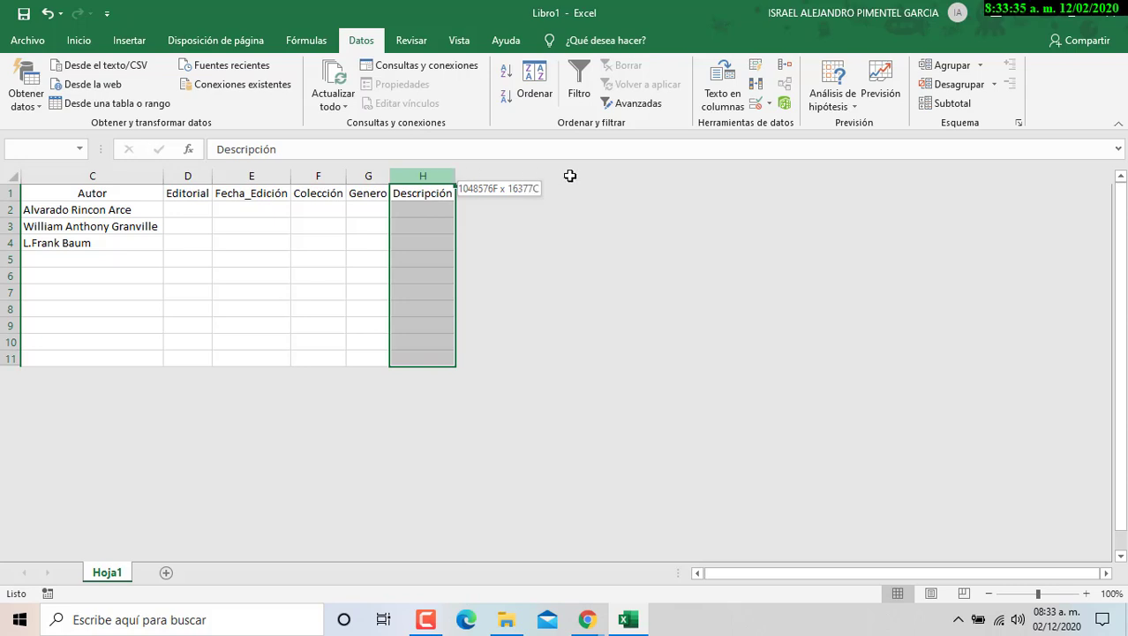
left_click_drag(570, 176, 570, 177)
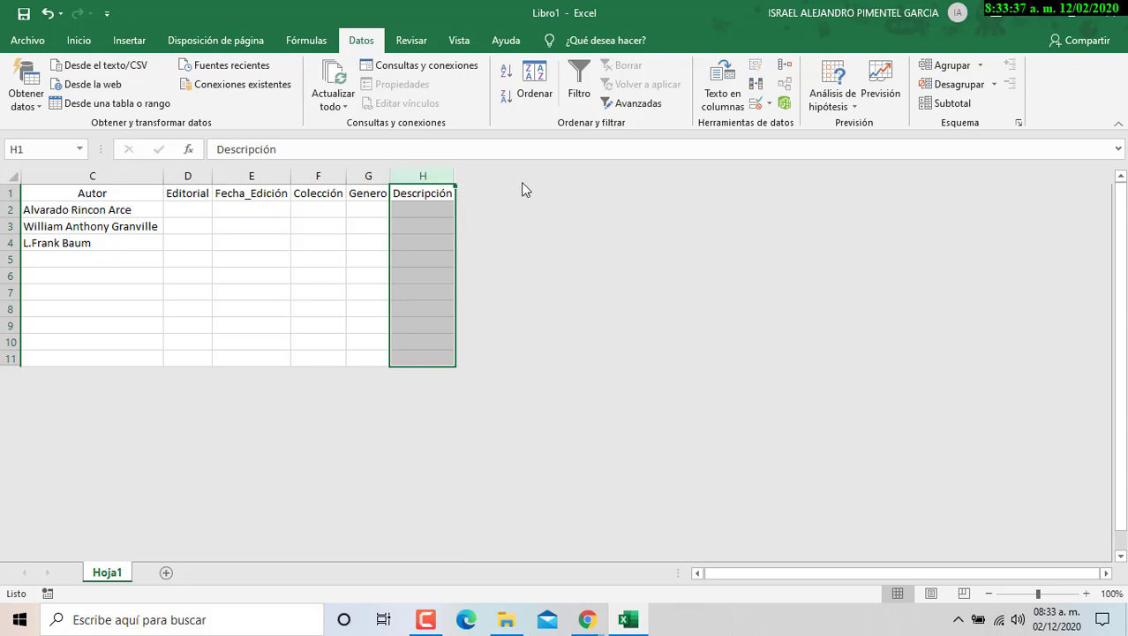
right_click(432, 176)
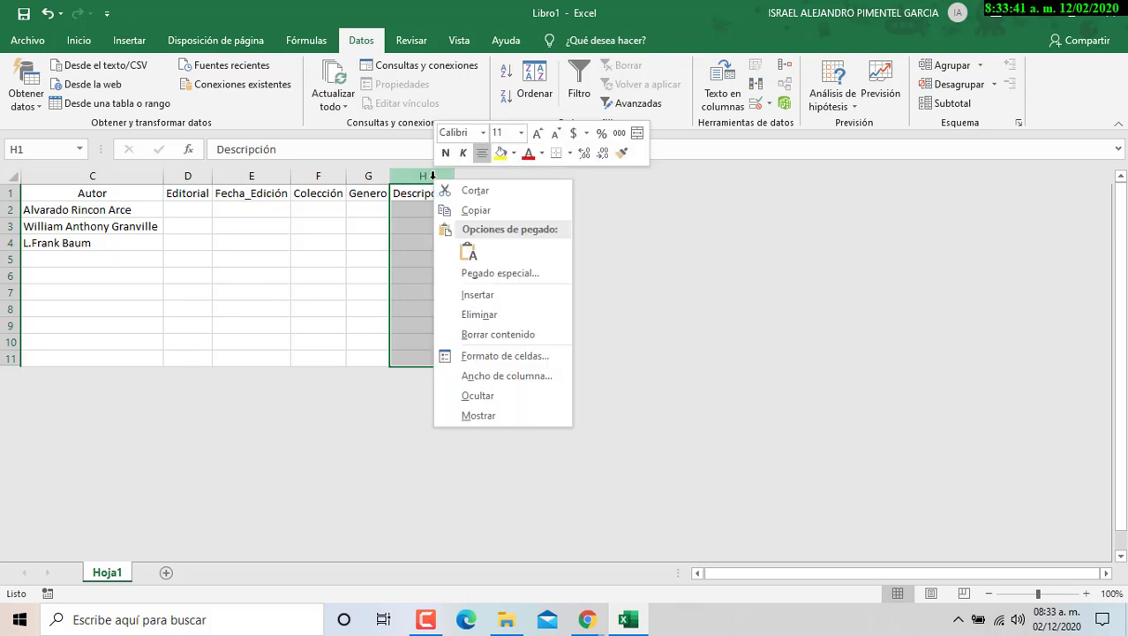
left_click(511, 413)
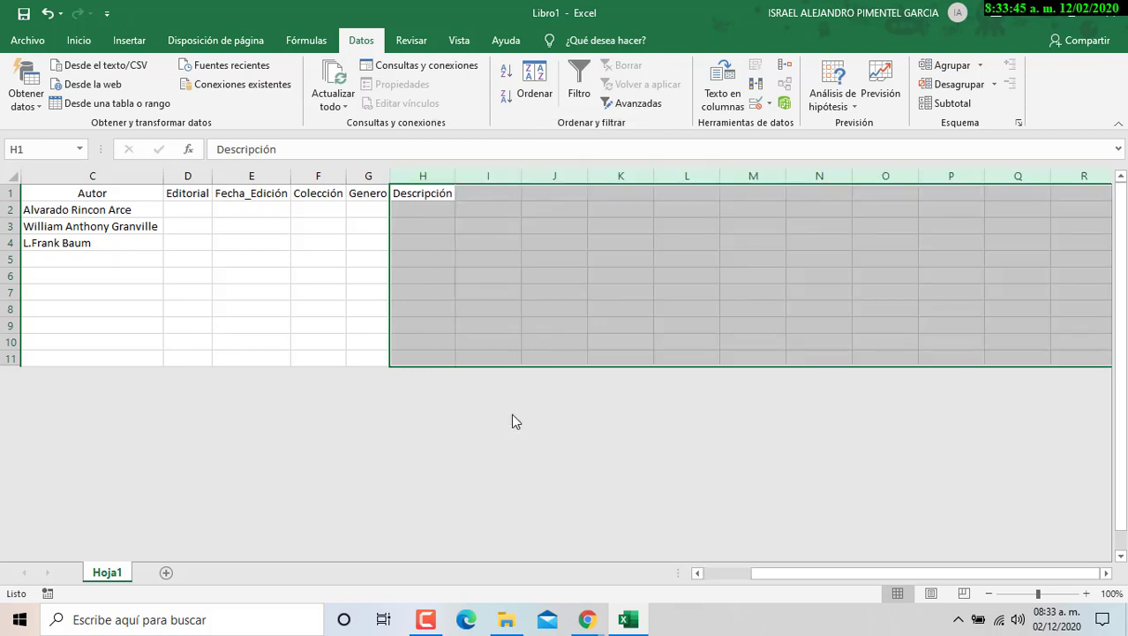
left_click(533, 260)
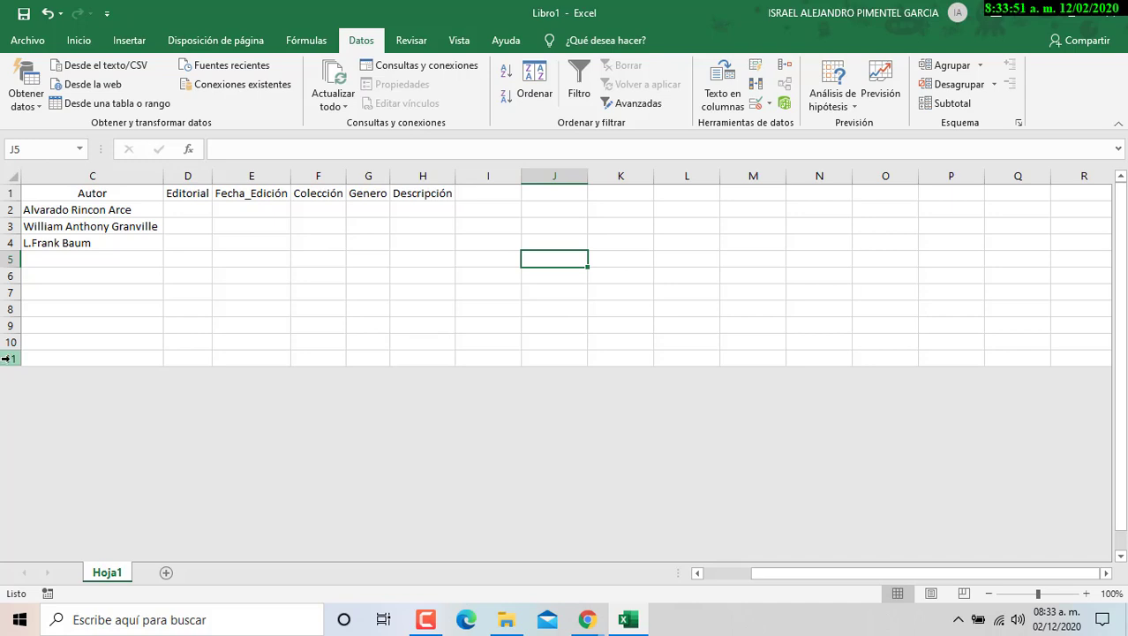
- Select row 11 with the rows below it and unhide them
left_click(7, 359)
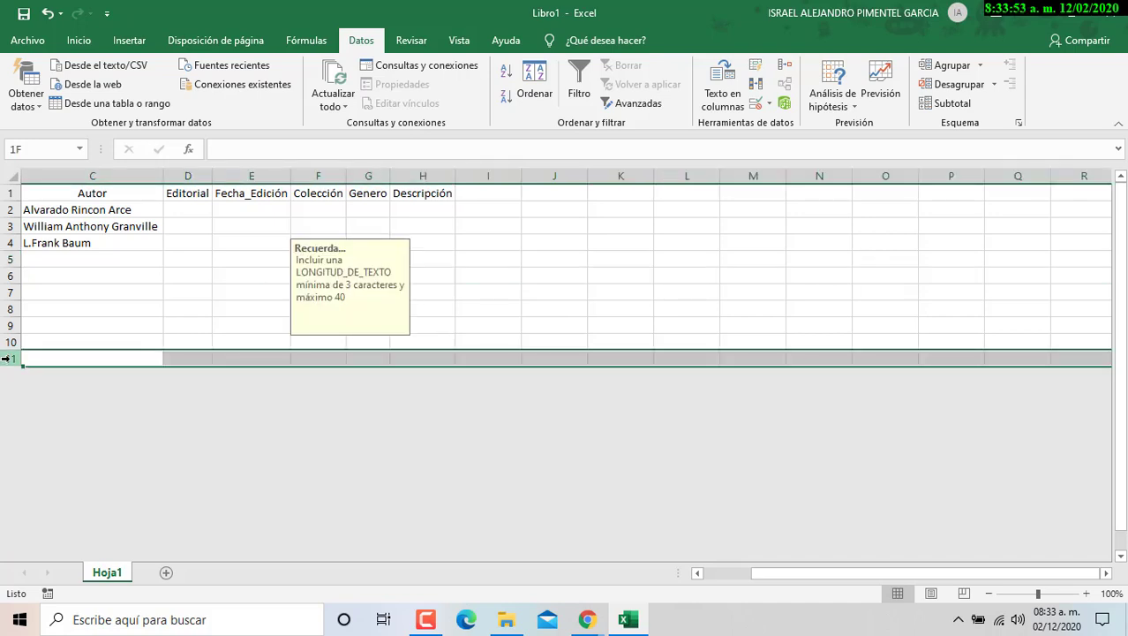
left_click_drag(6, 358, 18, 475)
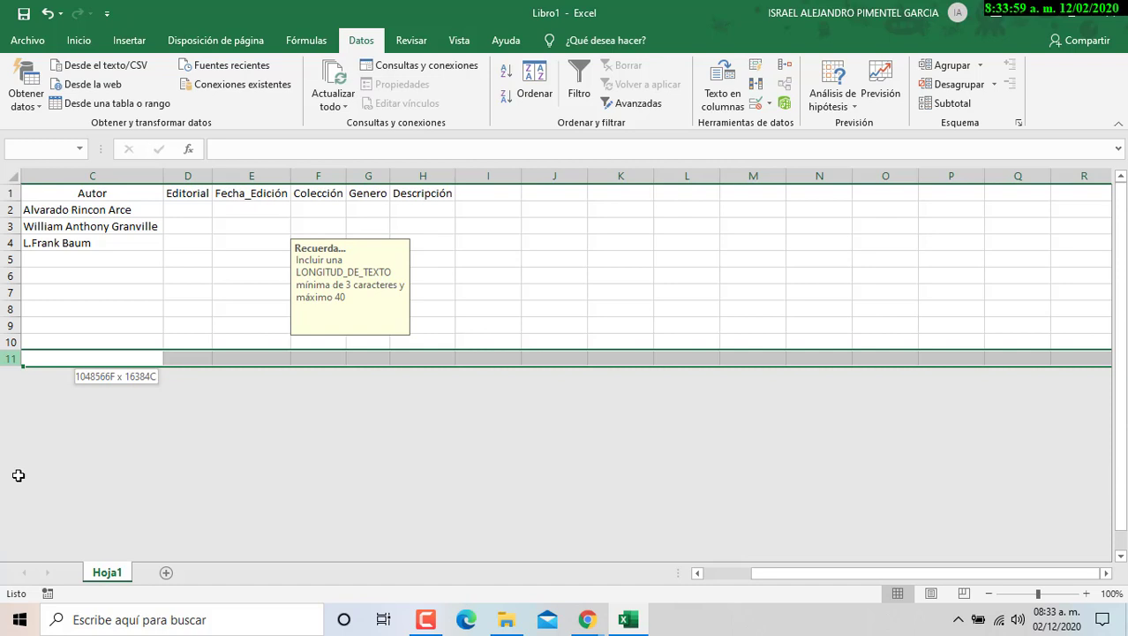
left_click_drag(19, 475, 11, 357)
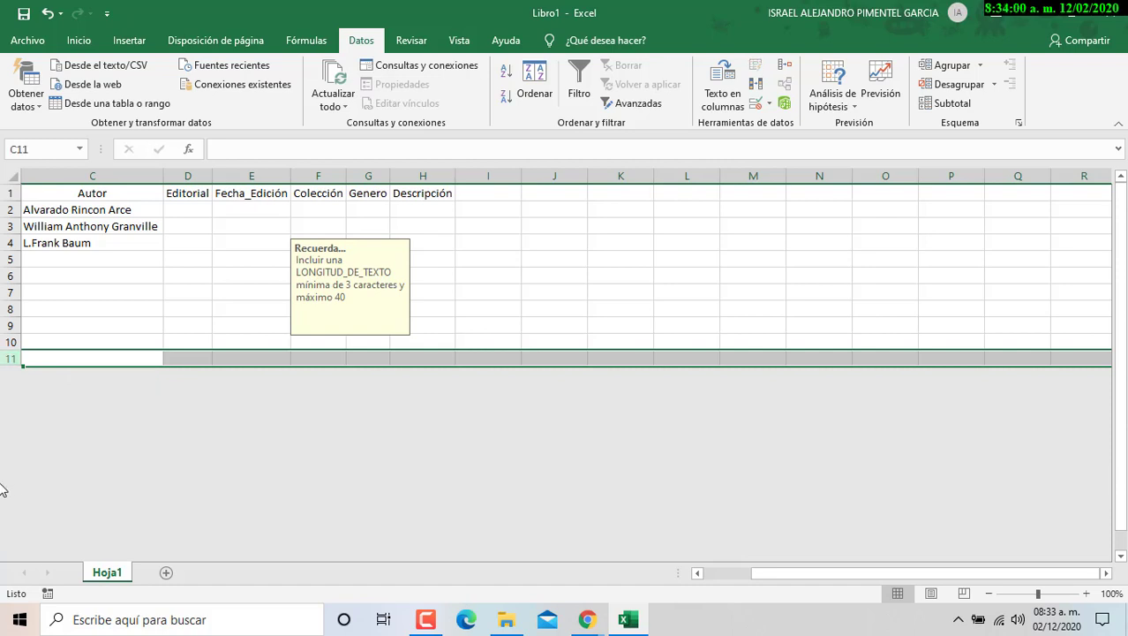
right_click(11, 358)
left_click(60, 347)
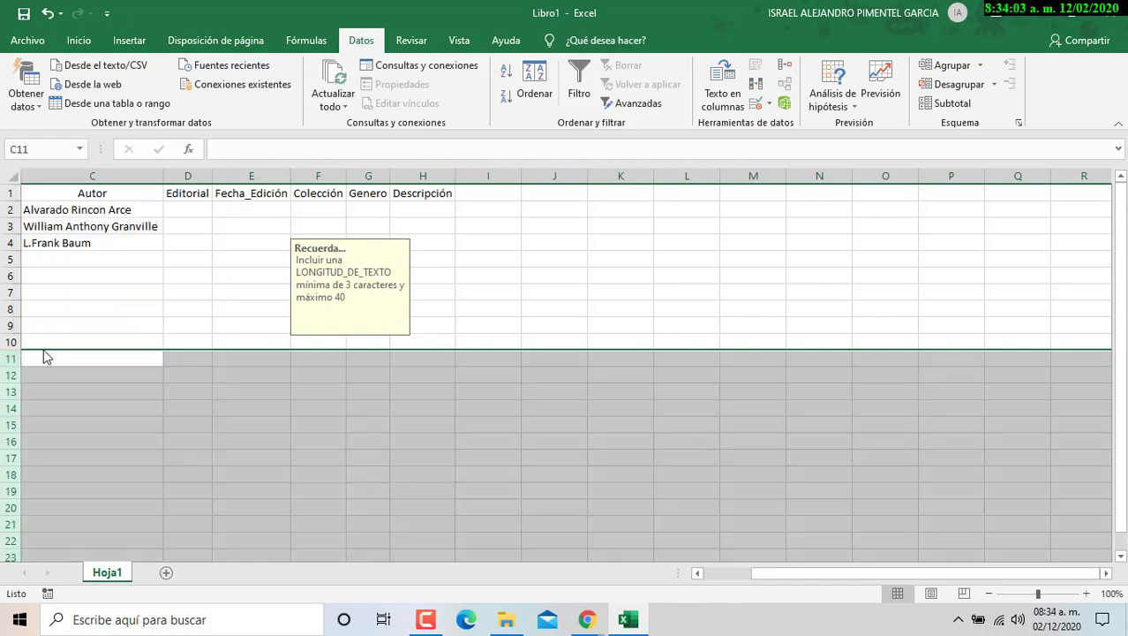
left_click(85, 375)
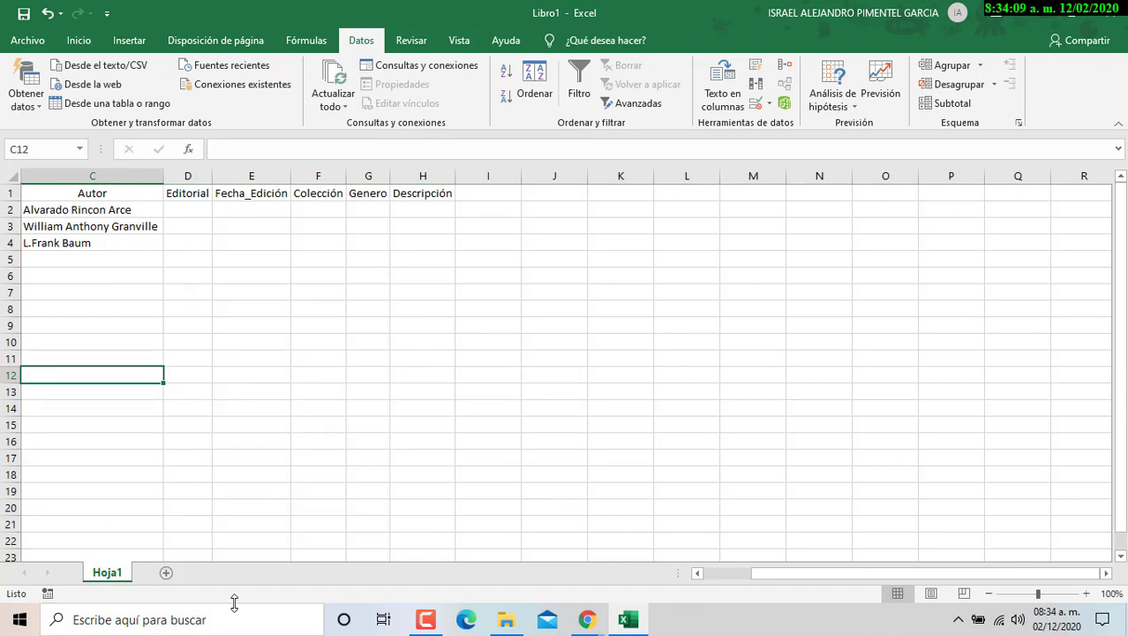
- Undo the slip, redo to restore L.Frank Baum in C4, and hide columns I through XFD
key("ctrl+z")
key("ctrl+z")
key("ctrl+z")
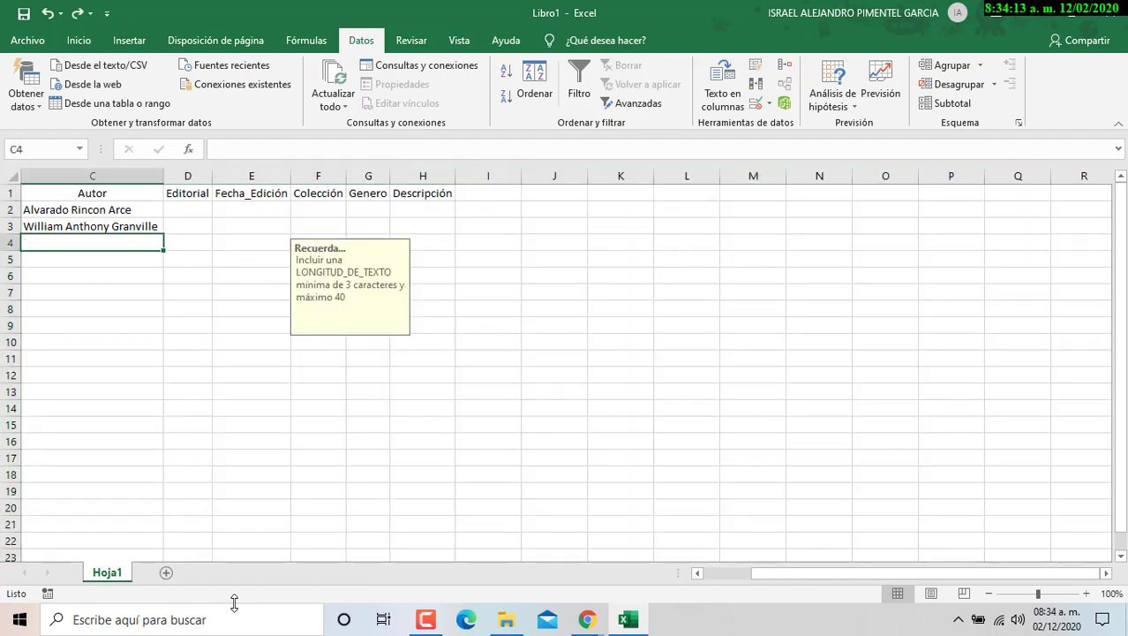
left_click(78, 13)
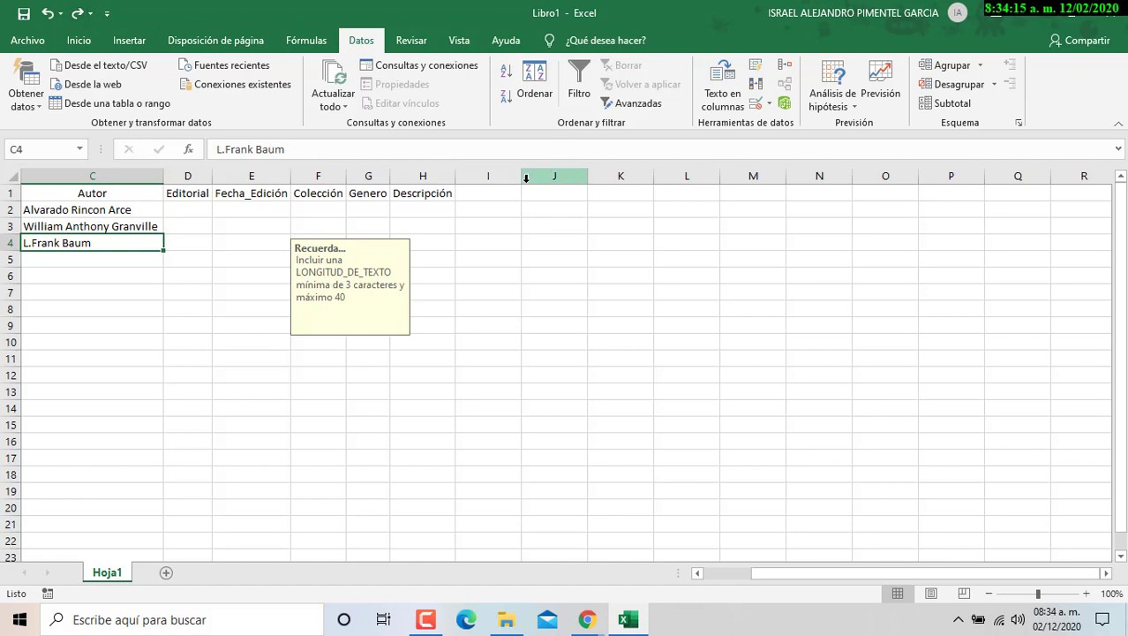
left_click(484, 174)
key("ctrl+shift+Right")
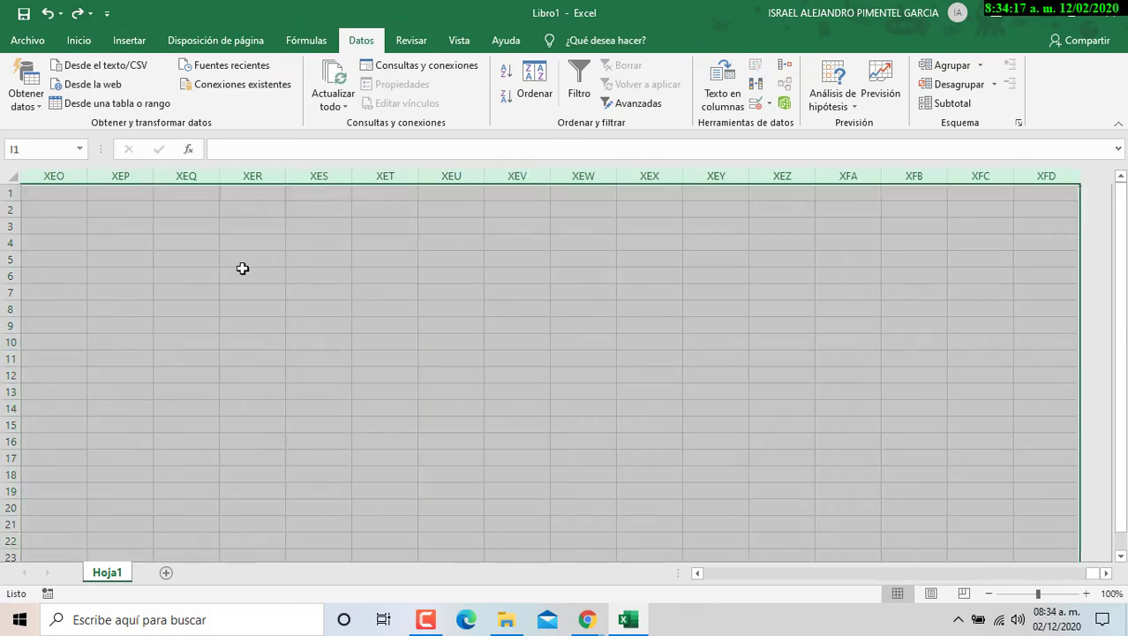
right_click(429, 317)
left_click(488, 540)
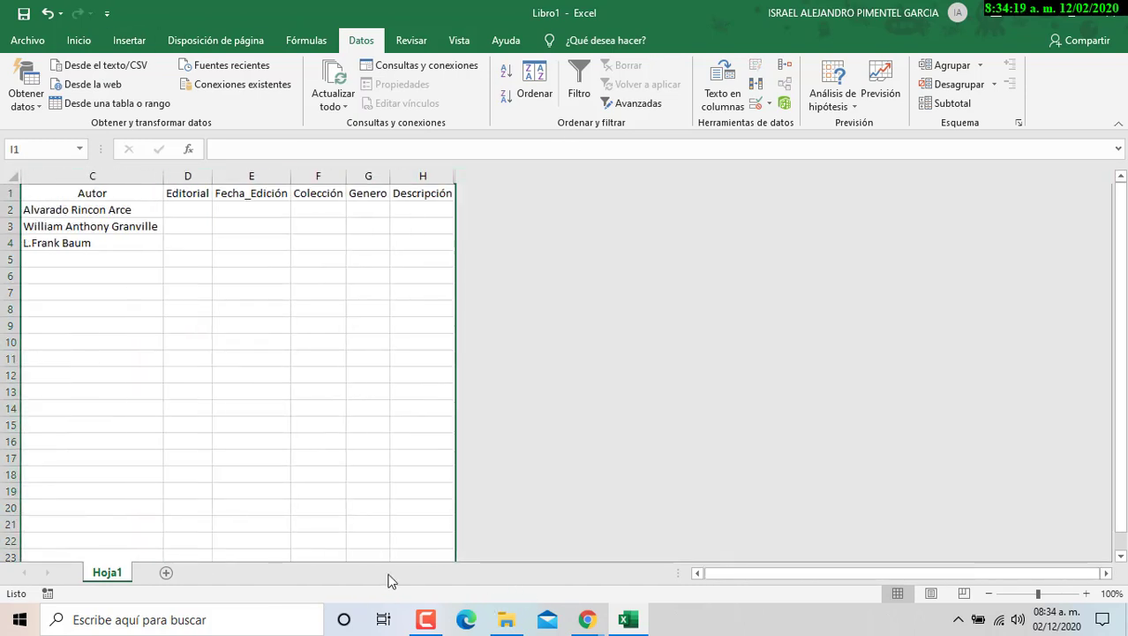
left_click_drag(746, 572, 600, 576)
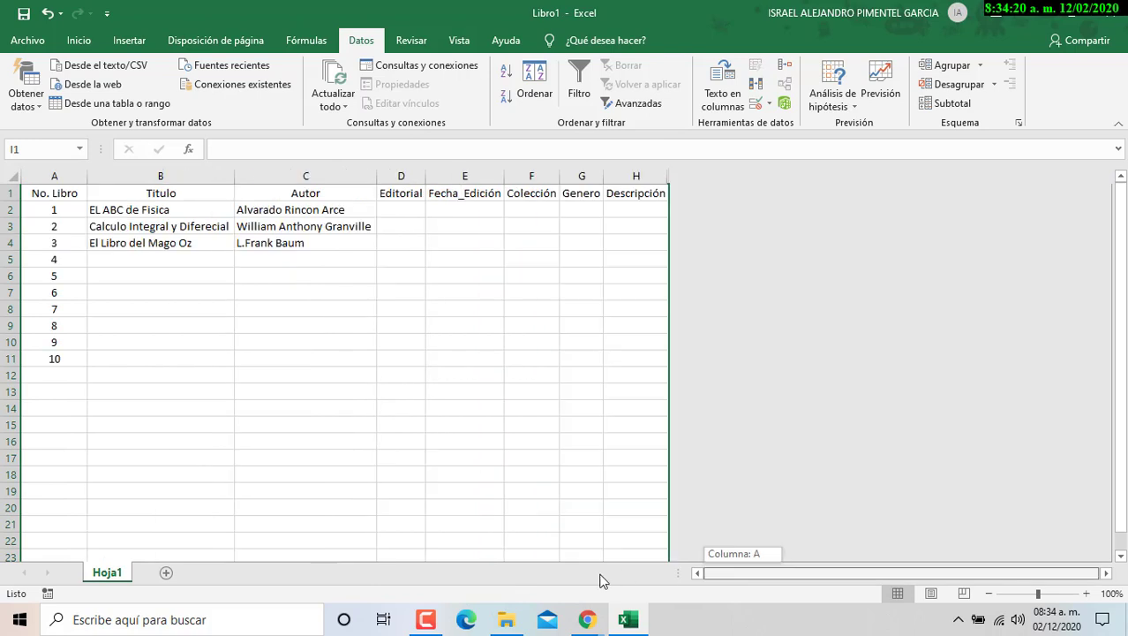
- Hide rows 12 through the last row of the sheet
left_click(9, 376)
key("ctrl+shift+Down")
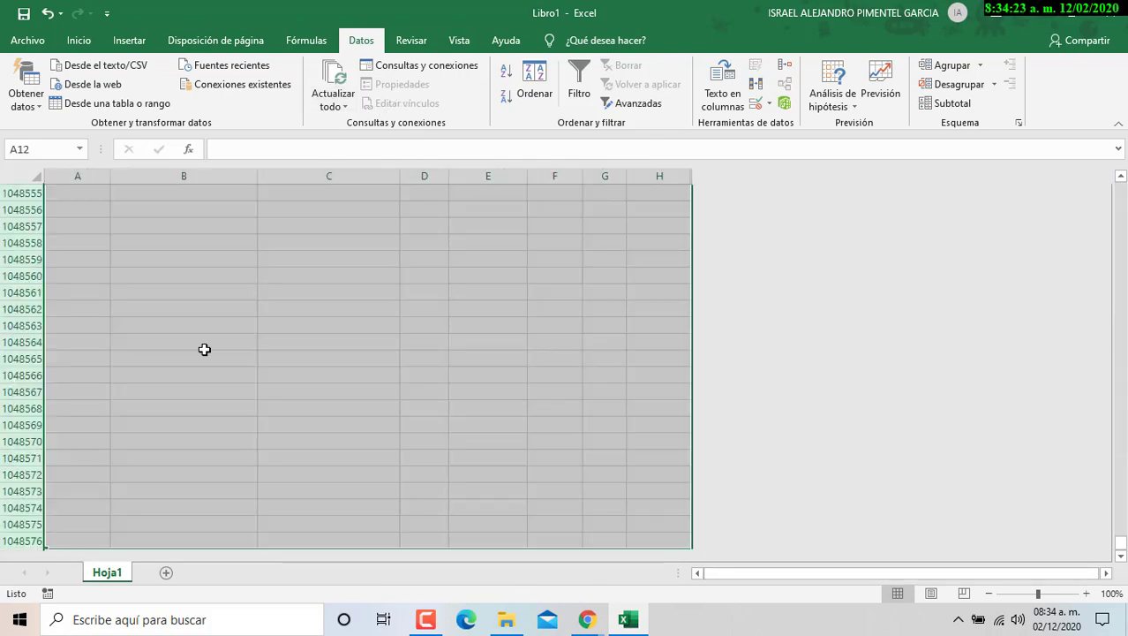
right_click(204, 349)
left_click(260, 566)
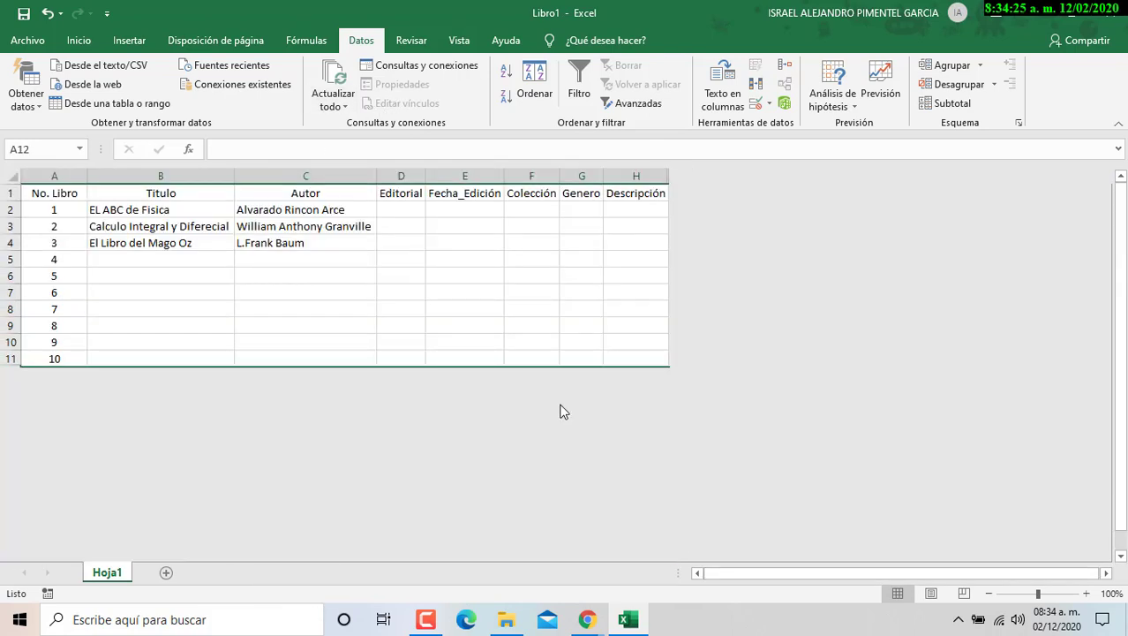
left_click_drag(689, 23, 1127, 133)
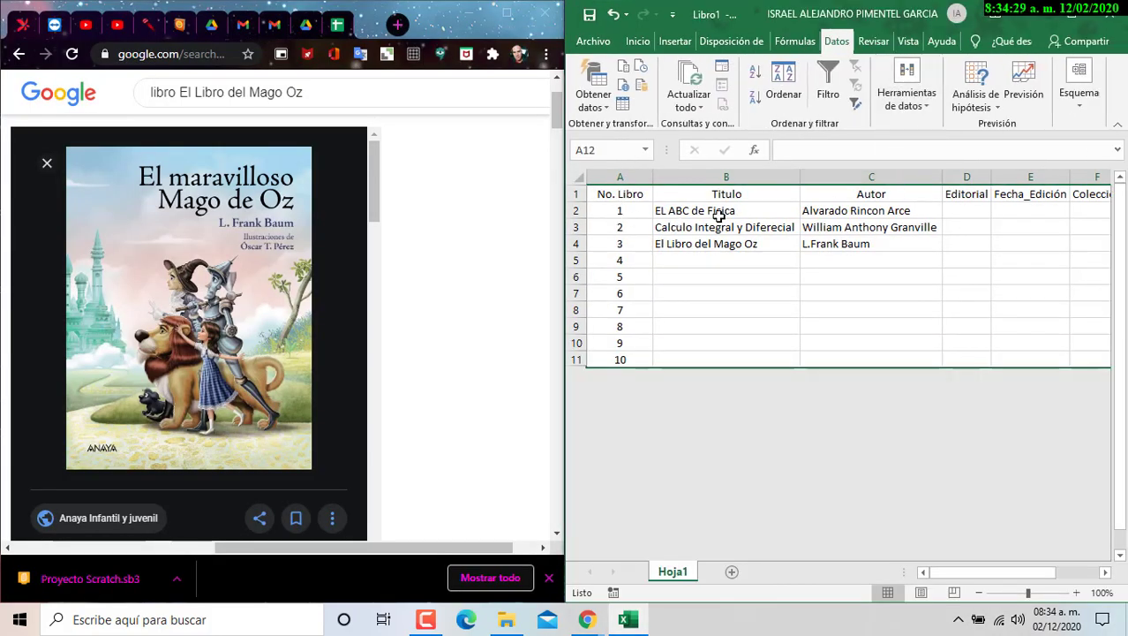
- Select C2:C6 and B5:C11 to check the Autor and Título validation prompts
left_click(647, 195)
left_click(874, 194)
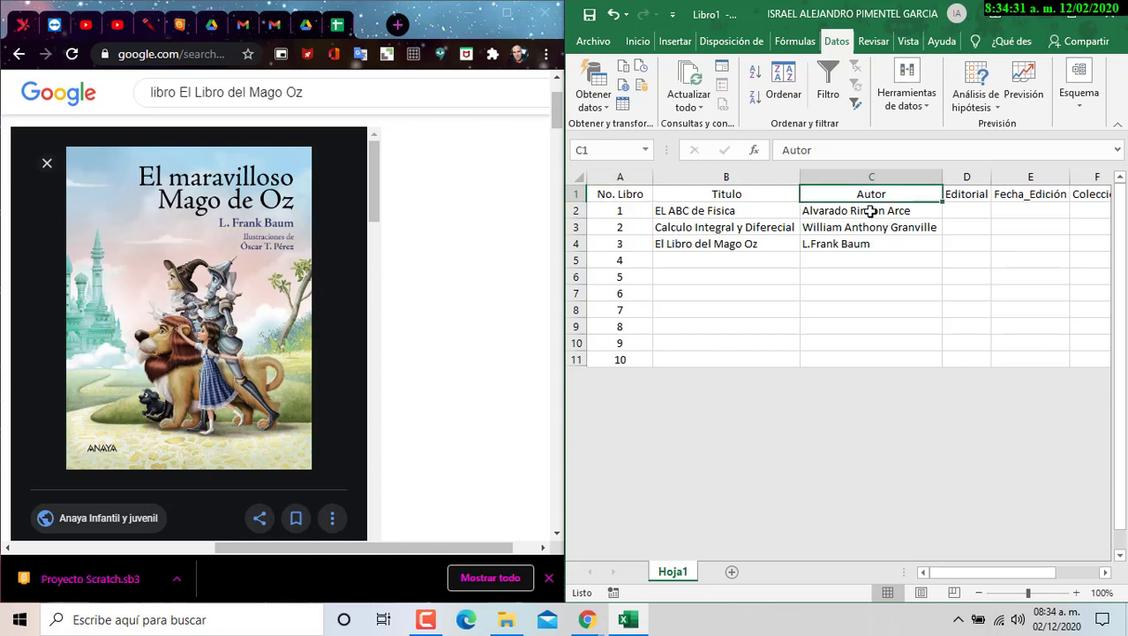
left_click_drag(870, 213, 868, 299)
left_click_drag(720, 261, 841, 356)
- Select the Editorial cells D2:D11 and switch the browser to the Drive tab
left_click(973, 212)
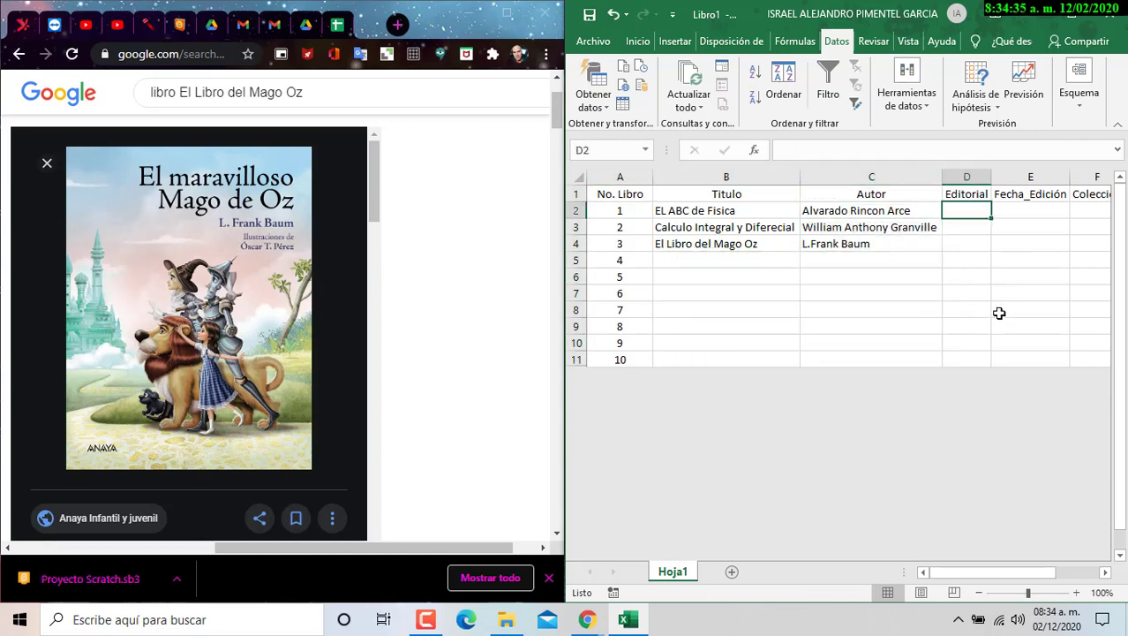
left_click_drag(990, 573, 1026, 573)
left_click_drag(760, 212, 771, 358)
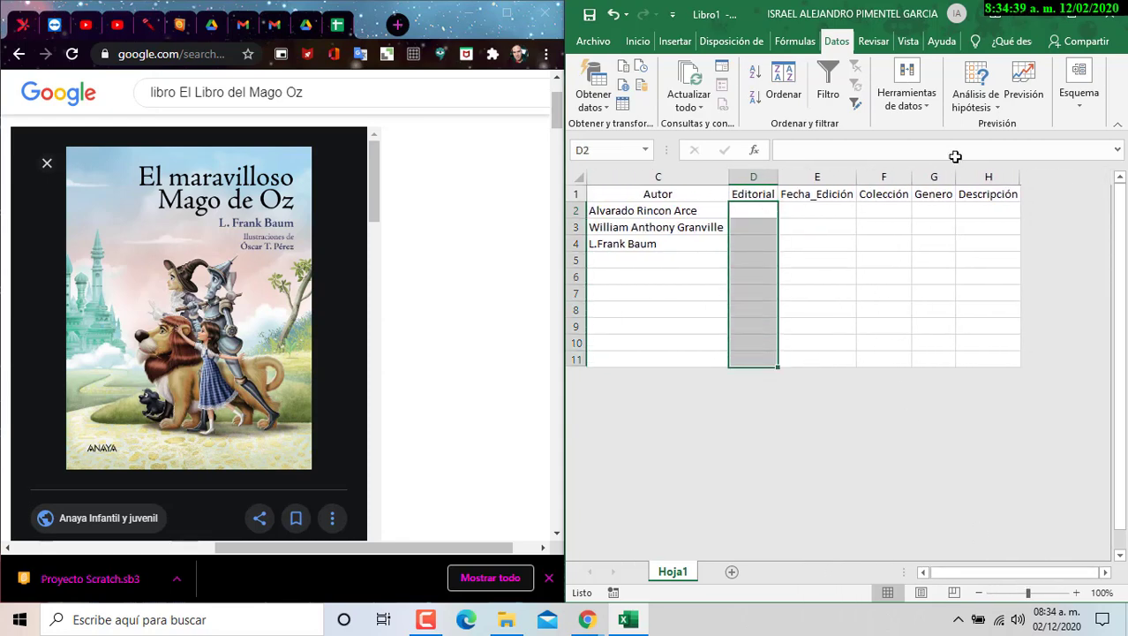
left_click(305, 24)
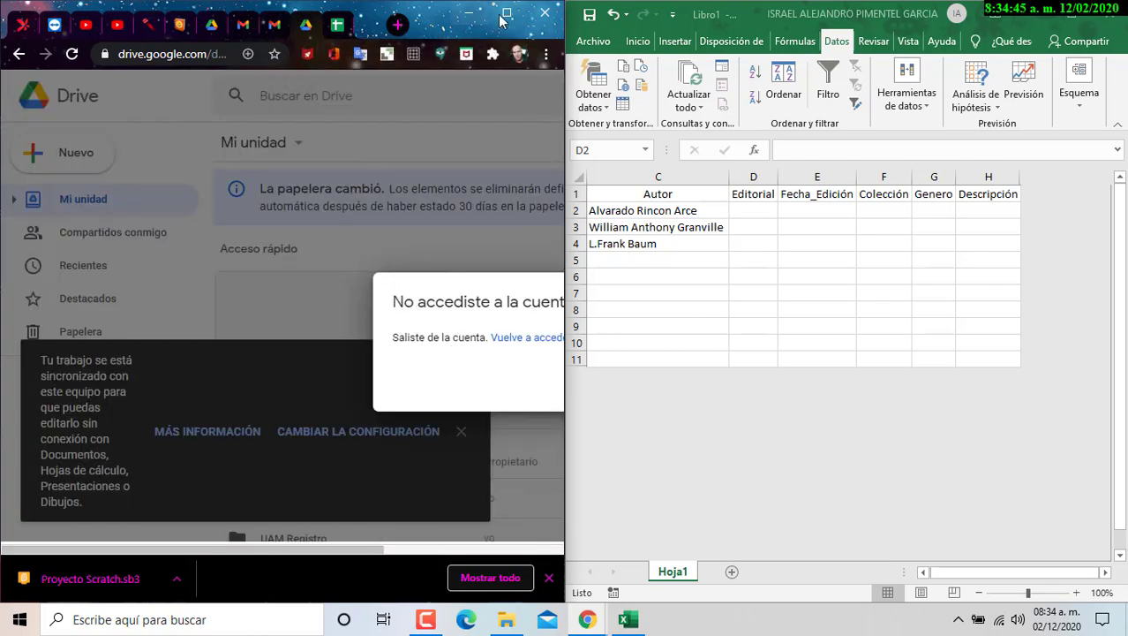
- Maximize Chrome, scroll the Classroom assignment to section d), and reselect D2:D11 in Excel
double_click(468, 13)
left_click(795, 14)
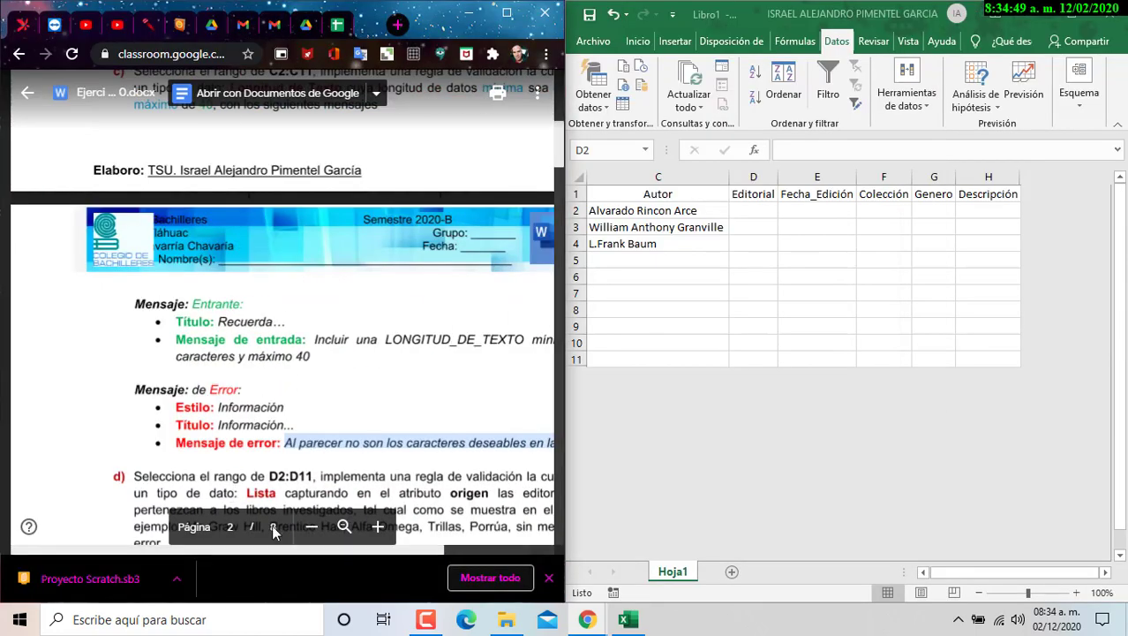
scroll(373, 423, "down", 3)
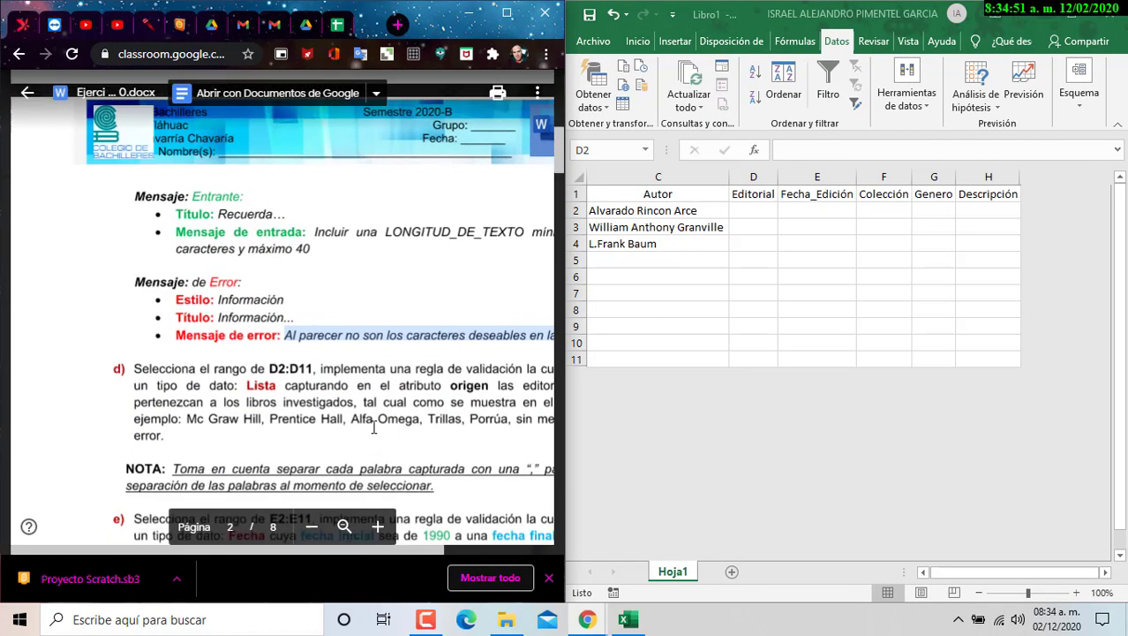
left_click_drag(208, 549, 276, 557)
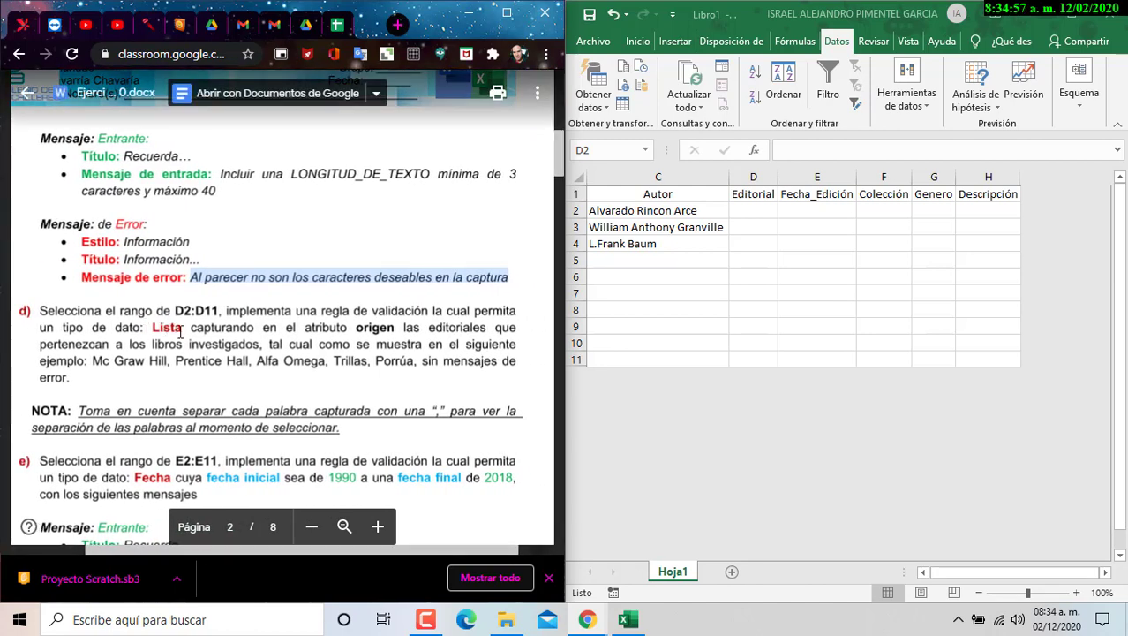
left_click_drag(754, 210, 753, 359)
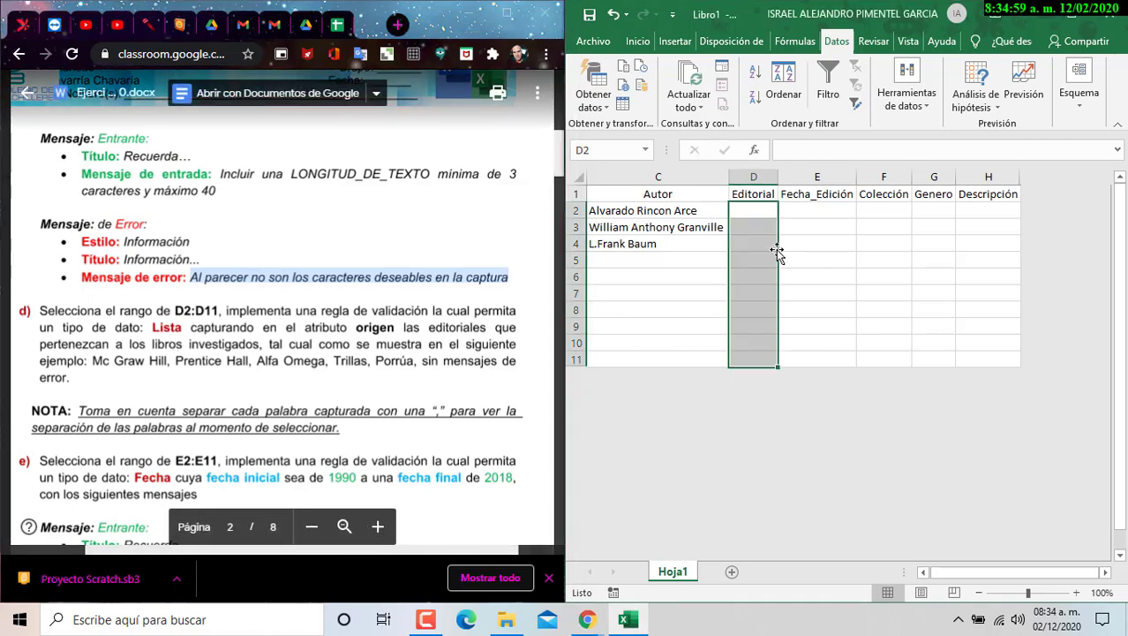
- Set D2:D11 validation to Lista with source Mc Graw Hill, Prentice Hall, Alfa Omega, Trillas, Porrúa
left_click(907, 93)
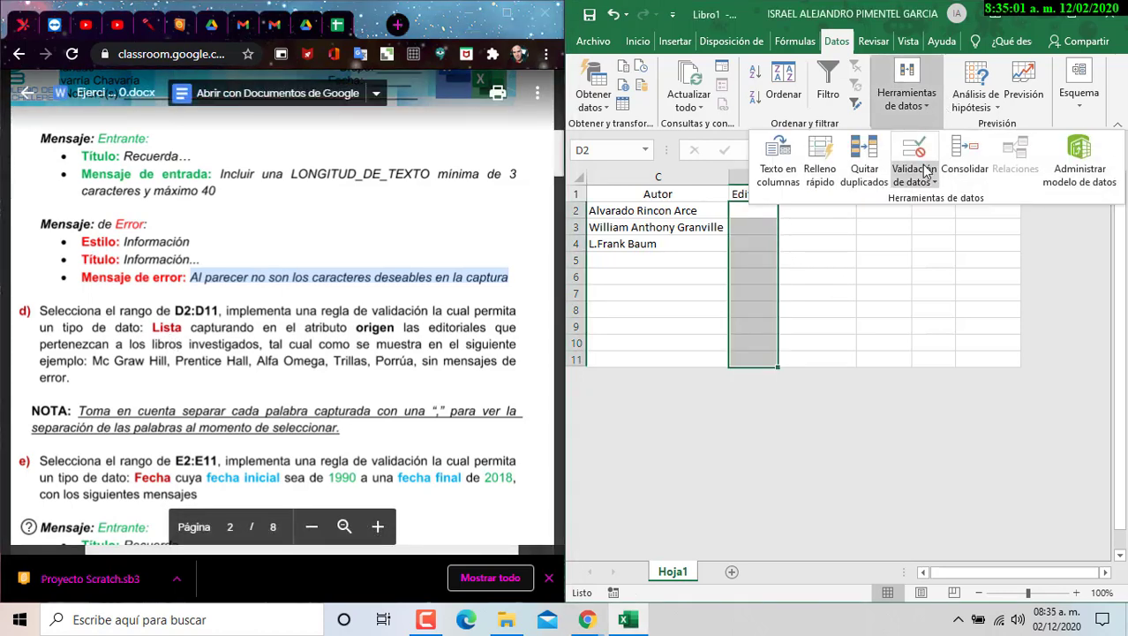
left_click(925, 155)
left_click_drag(839, 220, 832, 290)
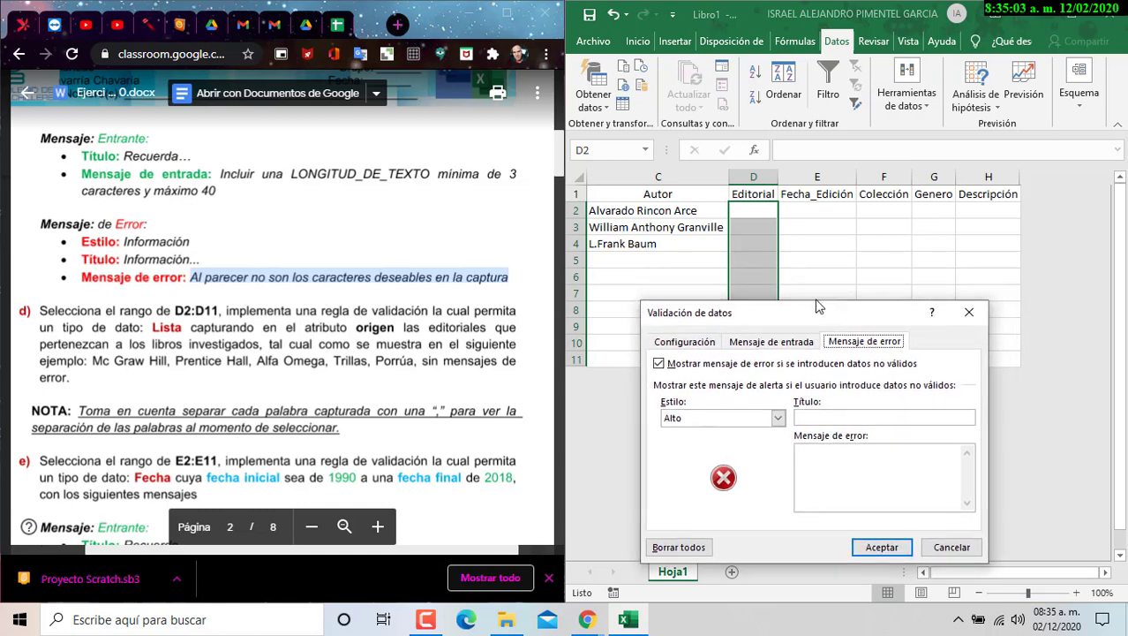
left_click(684, 321)
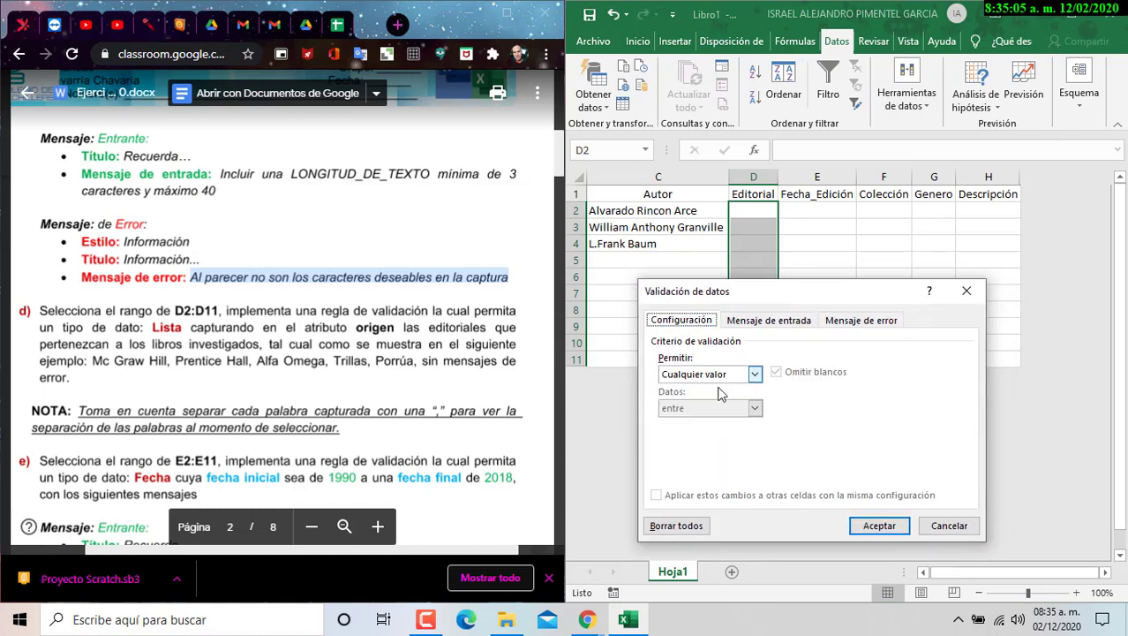
left_click(755, 374)
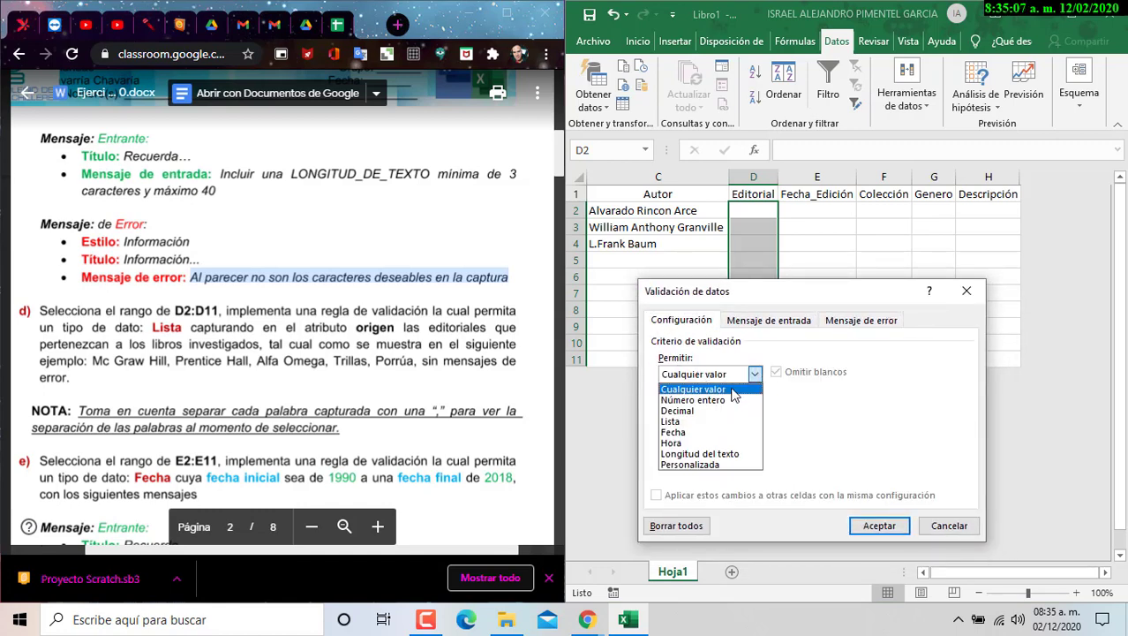
left_click(689, 424)
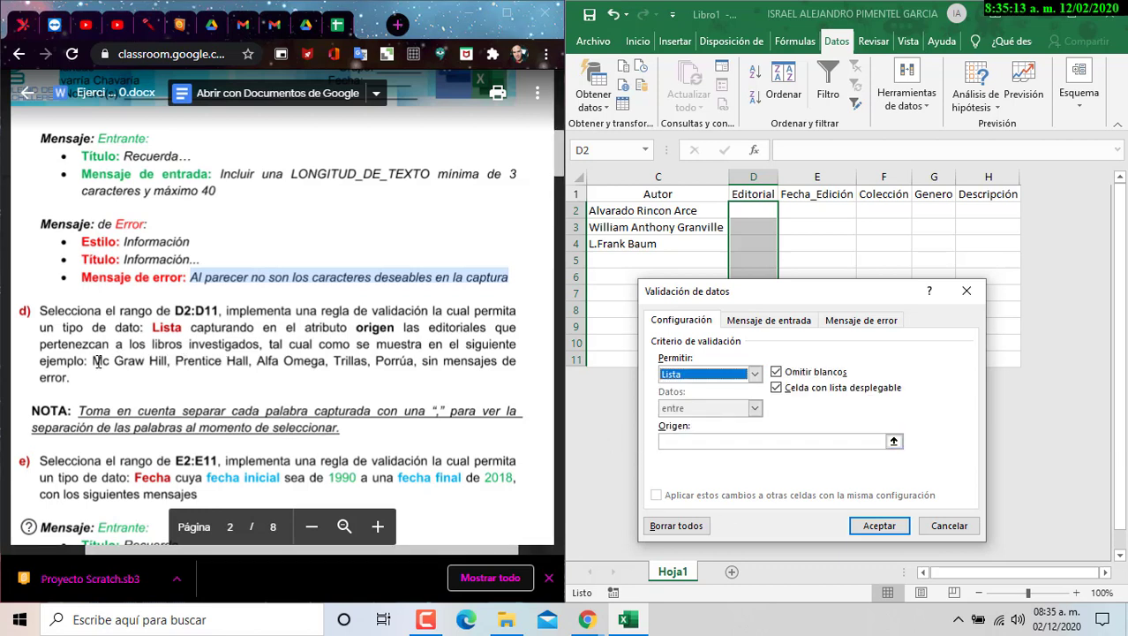
left_click_drag(95, 362, 414, 360)
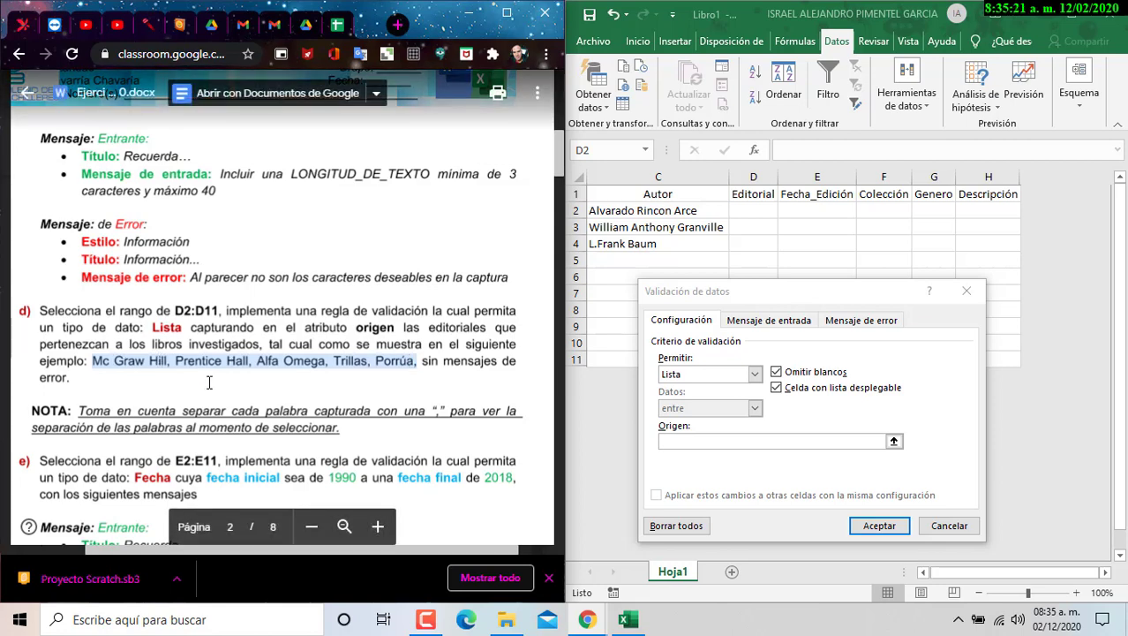
left_click(687, 440)
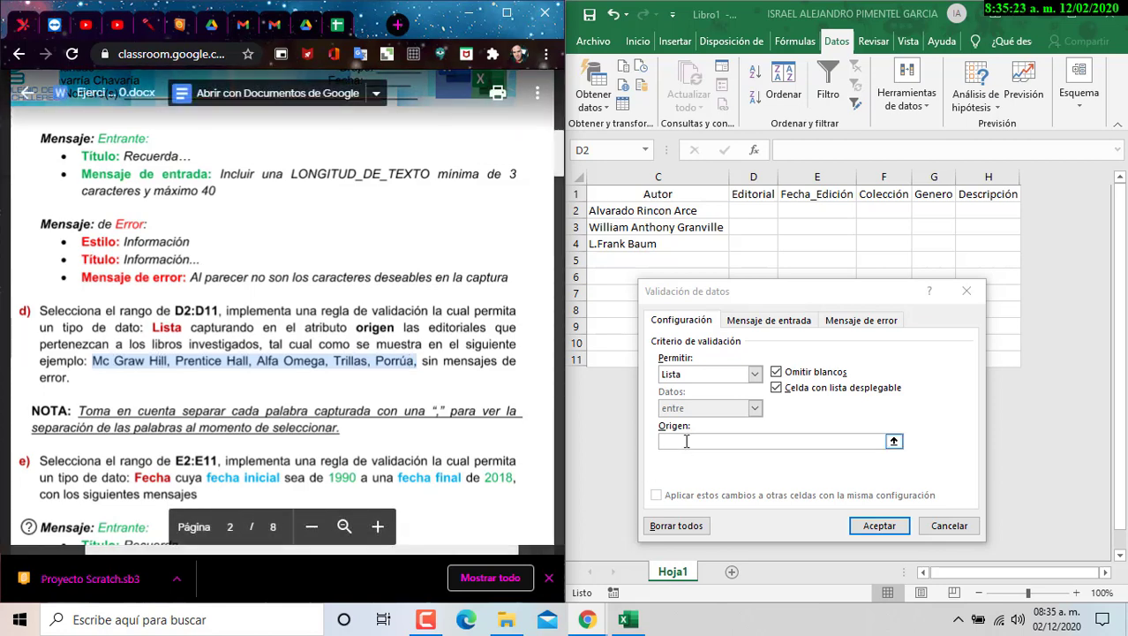
key("ctrl+v")
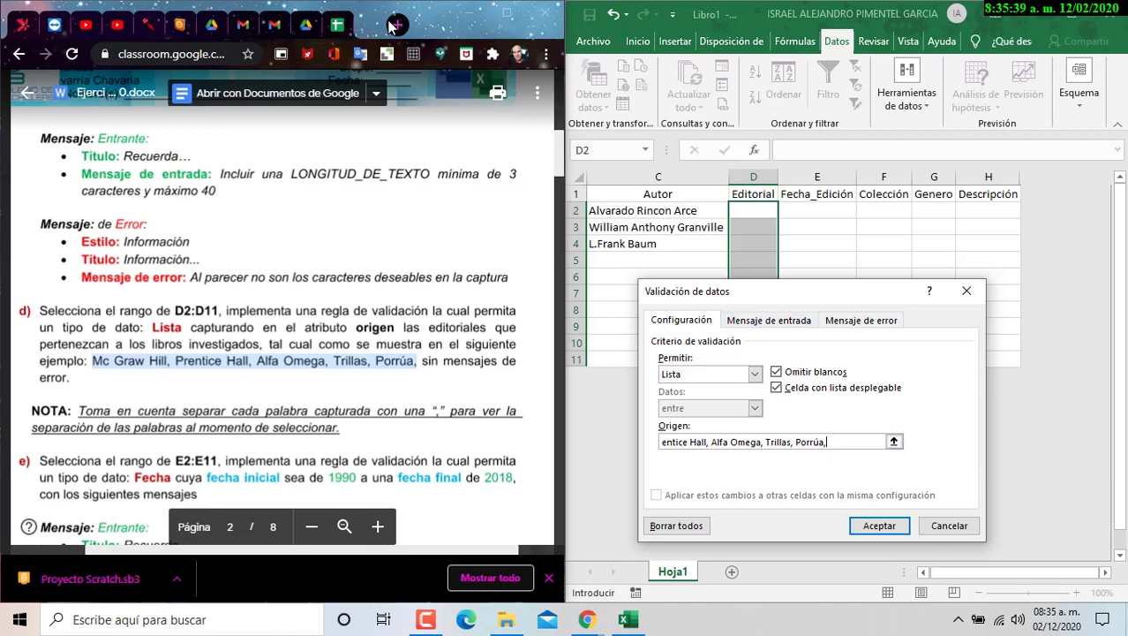
- Show Google Images results for El Libro del Mago Oz in Chrome, snapped beside Excel
left_click(497, 16)
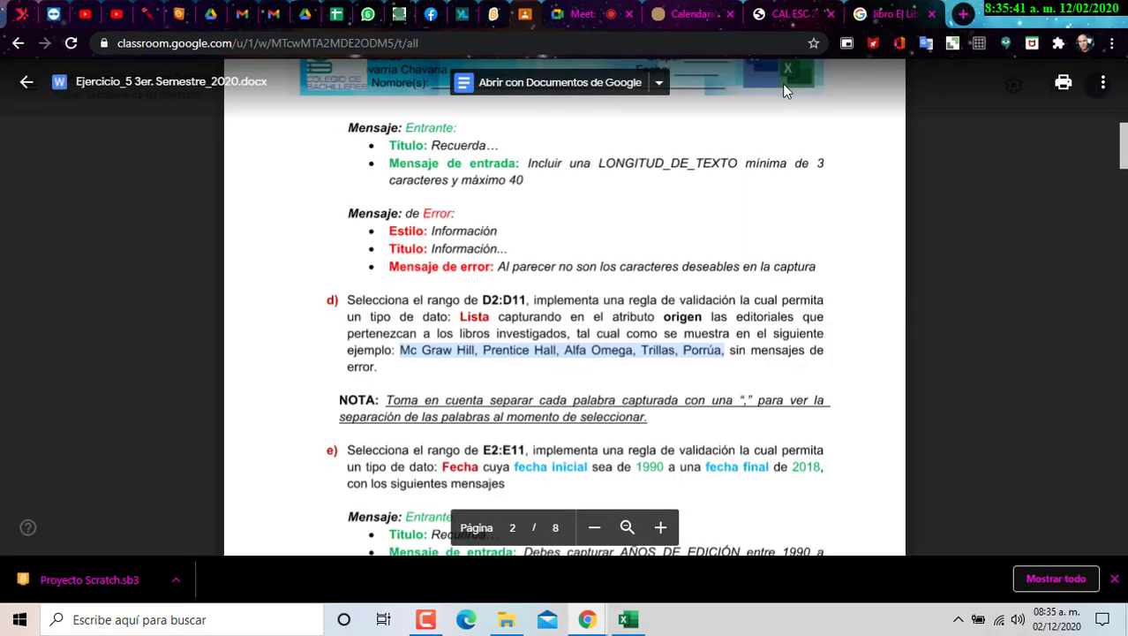
left_click(858, 18)
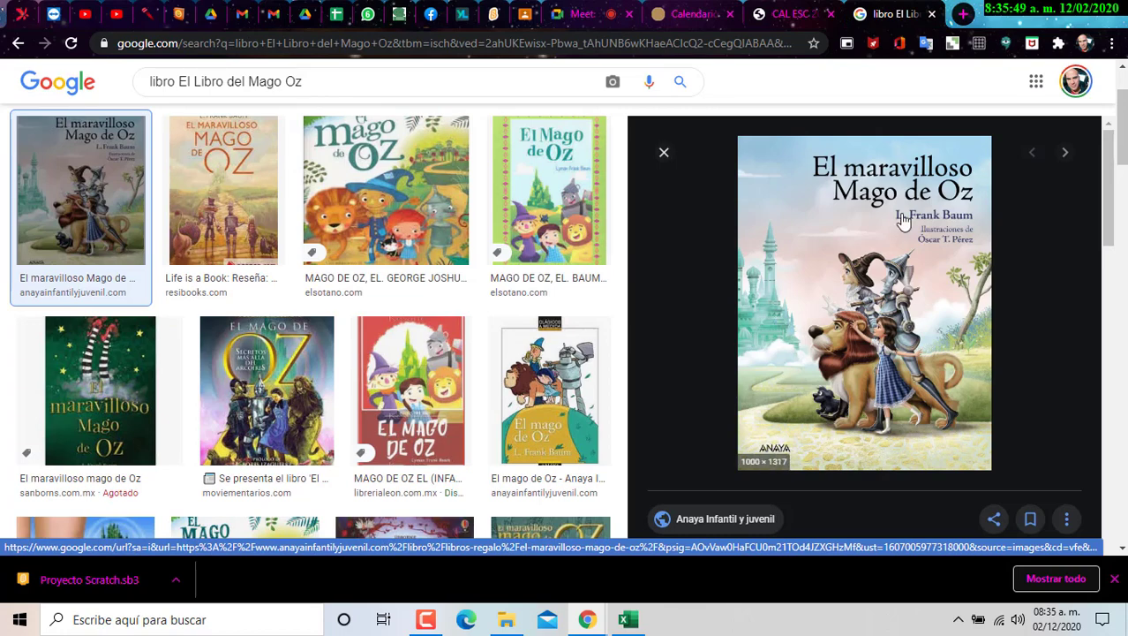
key("super+Left")
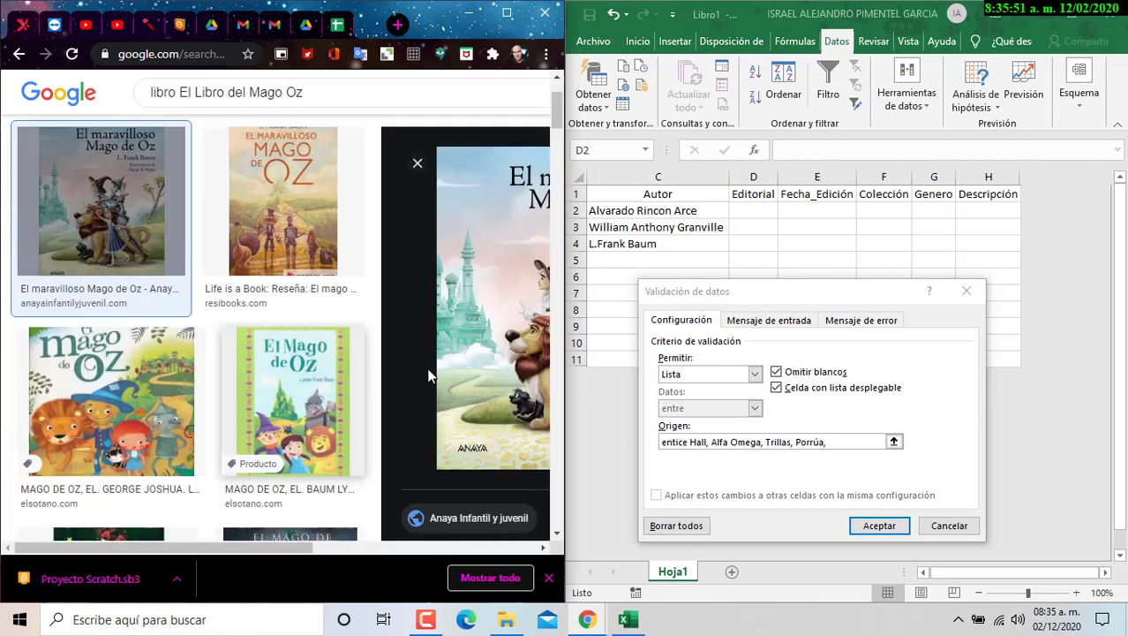
- Remove the accidental A2 and C2 references from the publisher list source
left_click(835, 441)
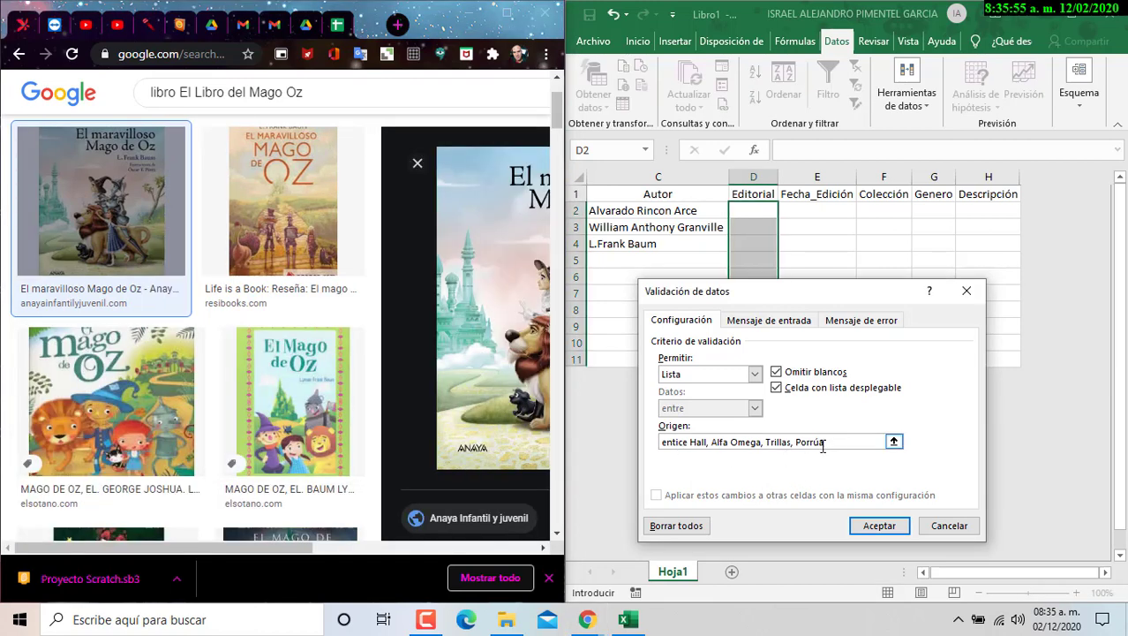
type(",")
key("Left")
key("Left")
key("Left")
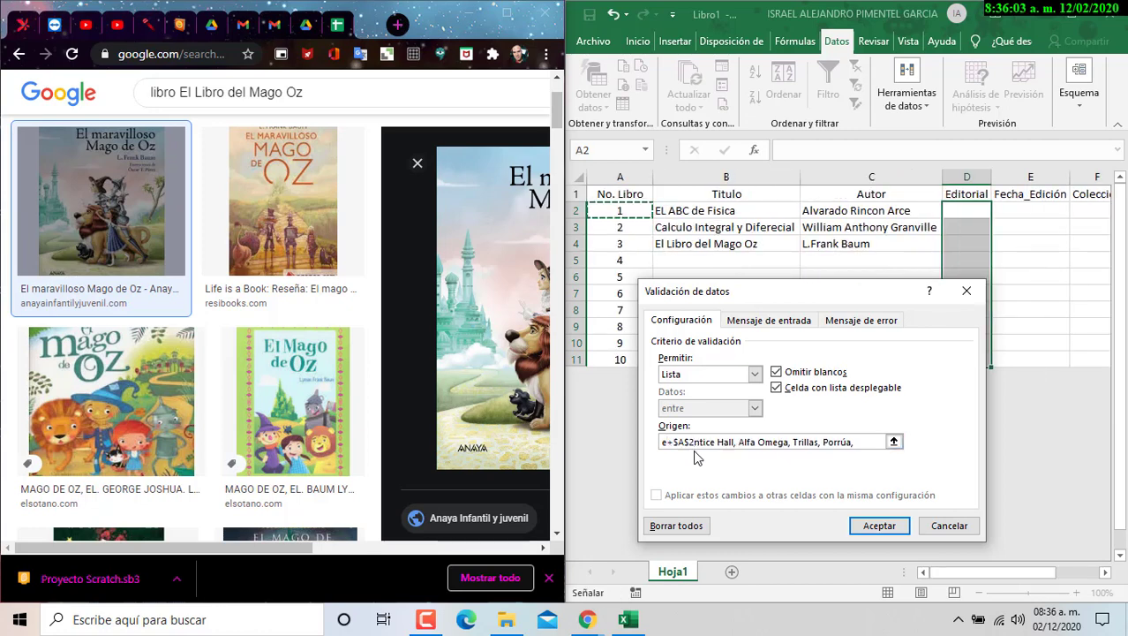
key("BackSpace")
key("BackSpace")
key("BackSpace")
key("BackSpace")
key("BackSpace")
key("BackSpace")
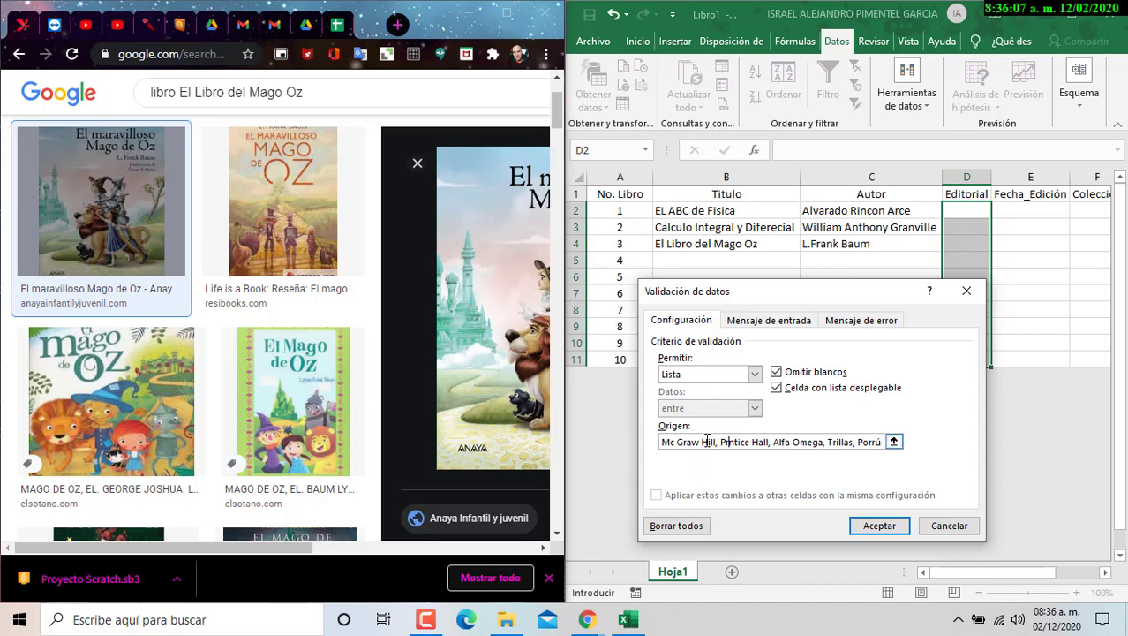
type("e")
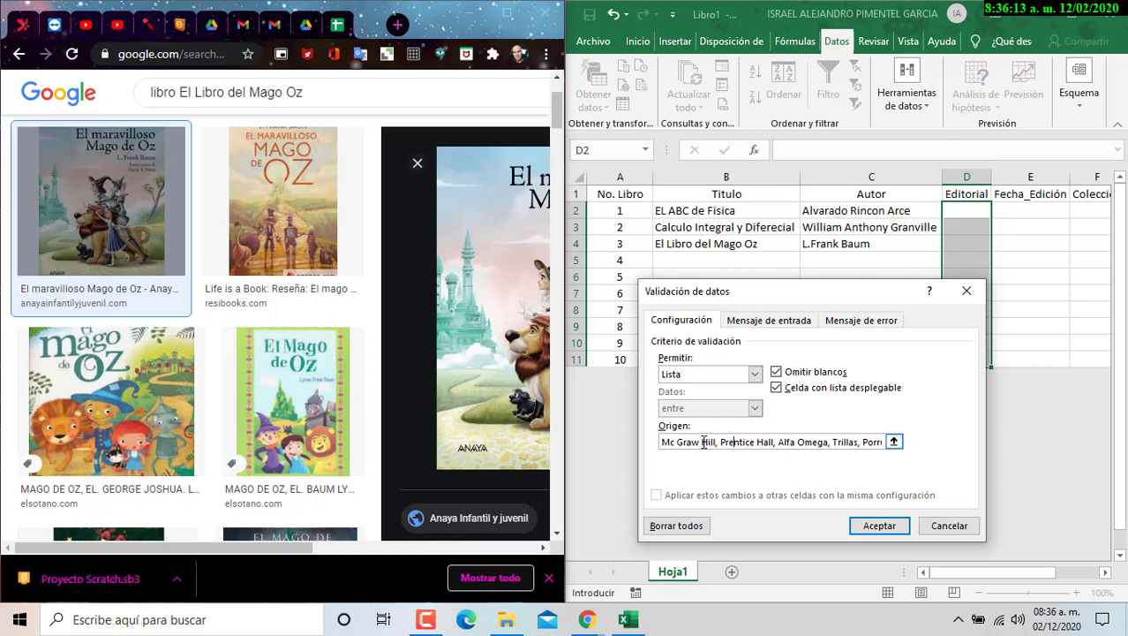
type("+")
key("Left")
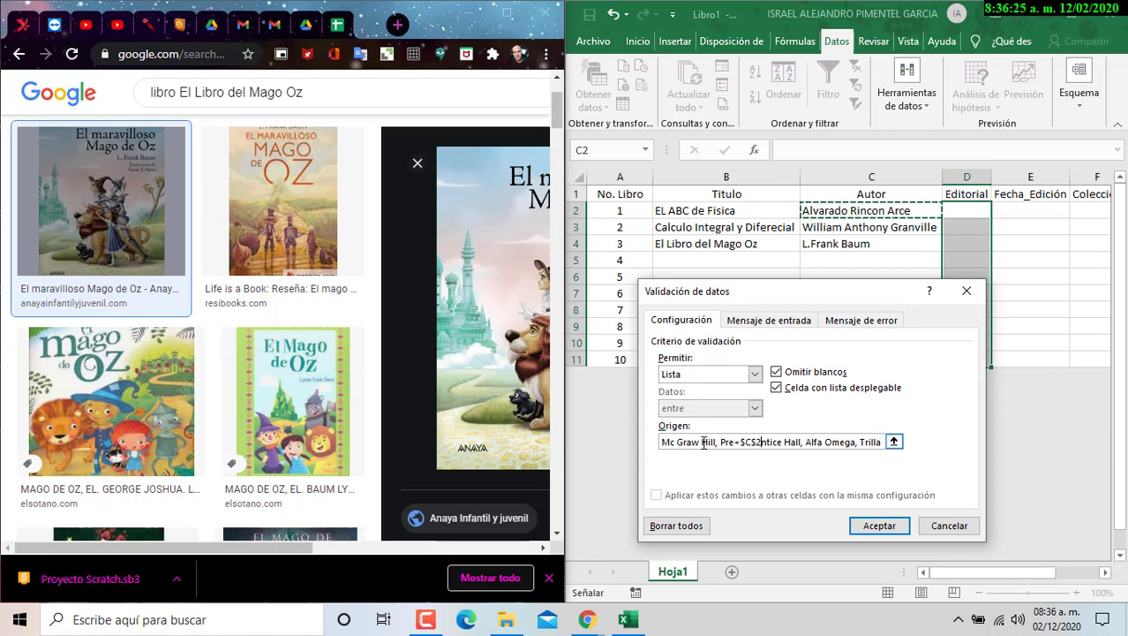
key("BackSpace")
key("BackSpace")
key("BackSpace")
key("BackSpace")
key("BackSpace")
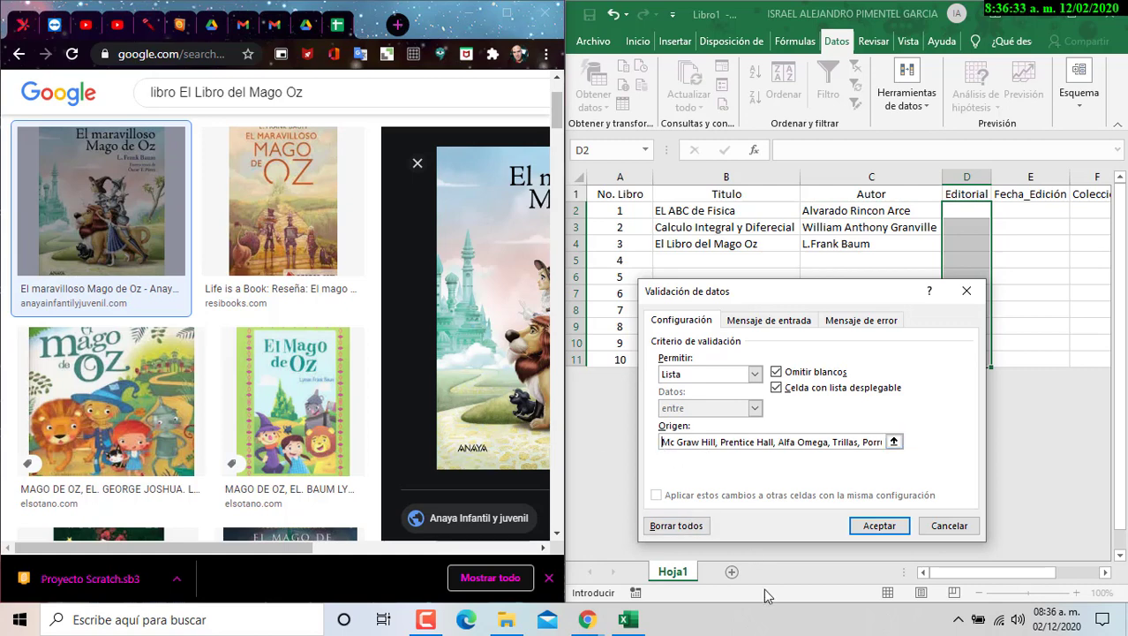
- Insert 'Anaya,' before Mc Graw Hill in the list source and apply the validation
type("Anaya")
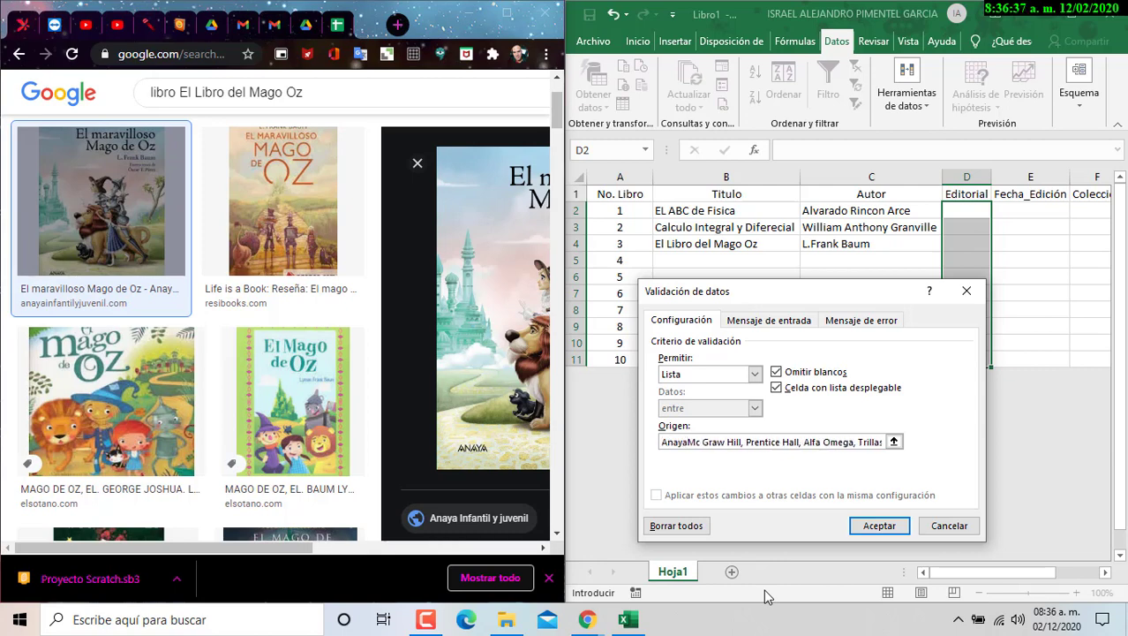
type(",")
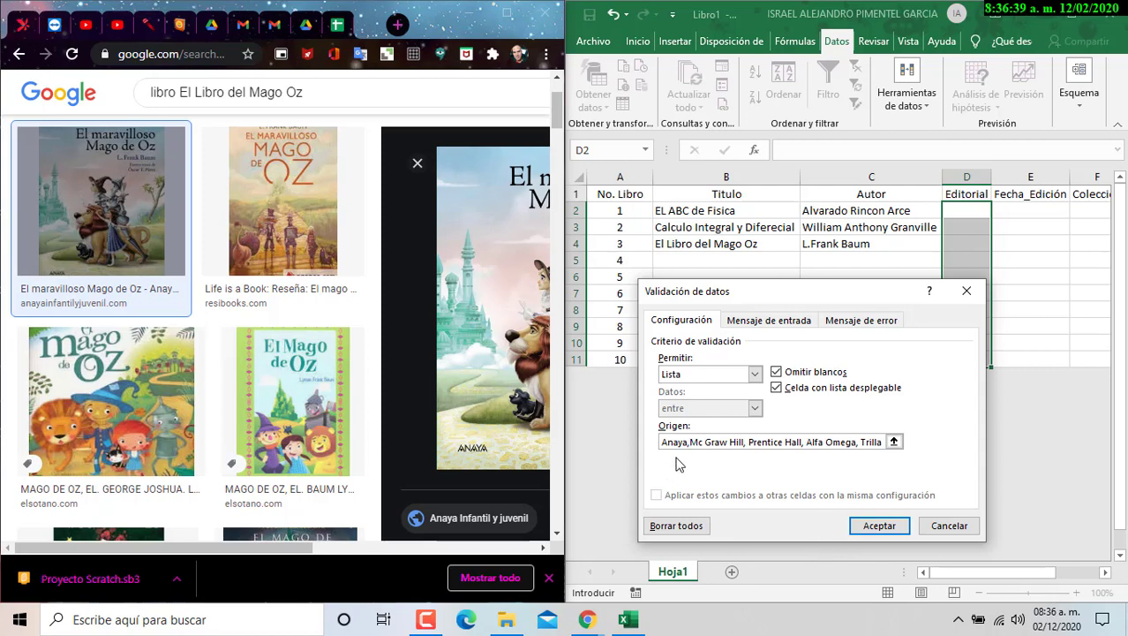
left_click_drag(704, 441, 744, 441)
left_click(745, 441)
key("Delete")
left_click(689, 443)
type(",")
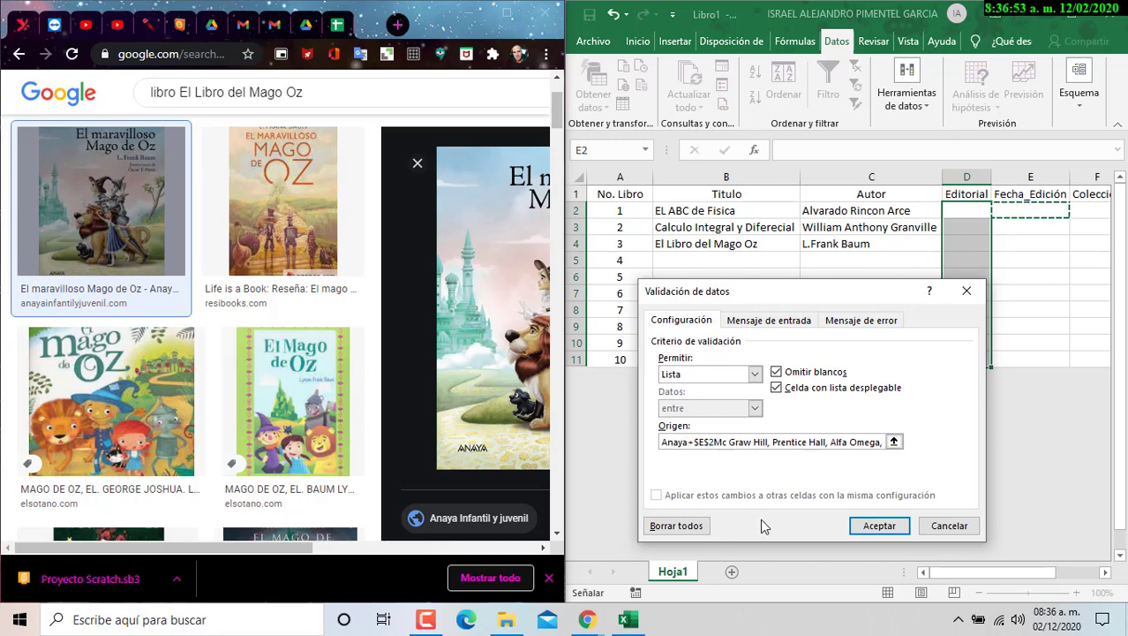
key("BackSpace")
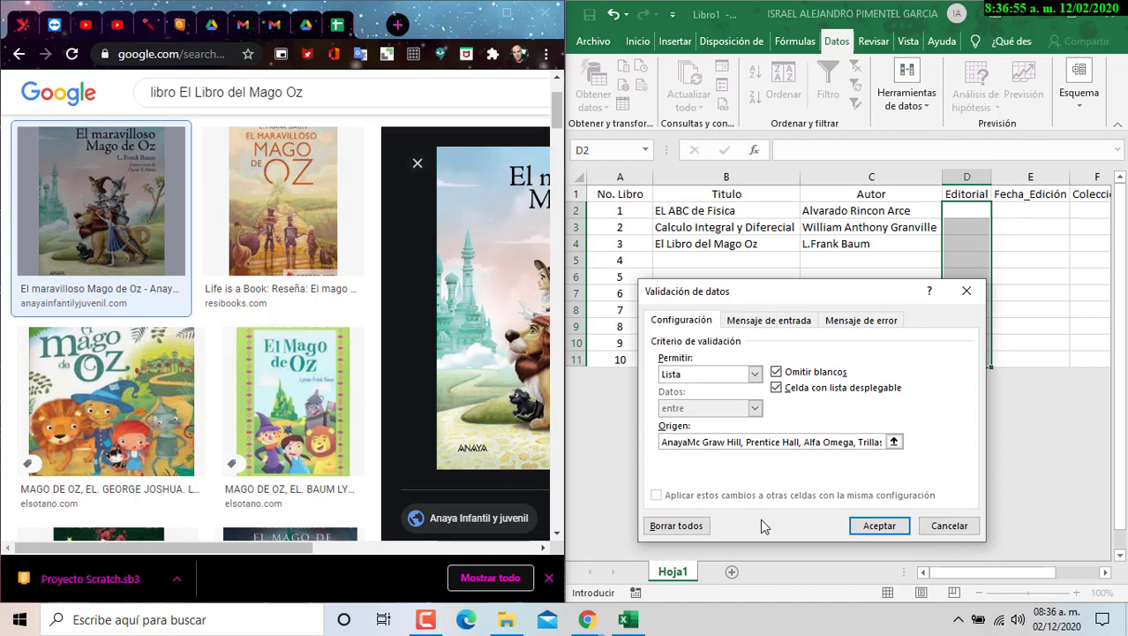
type(",")
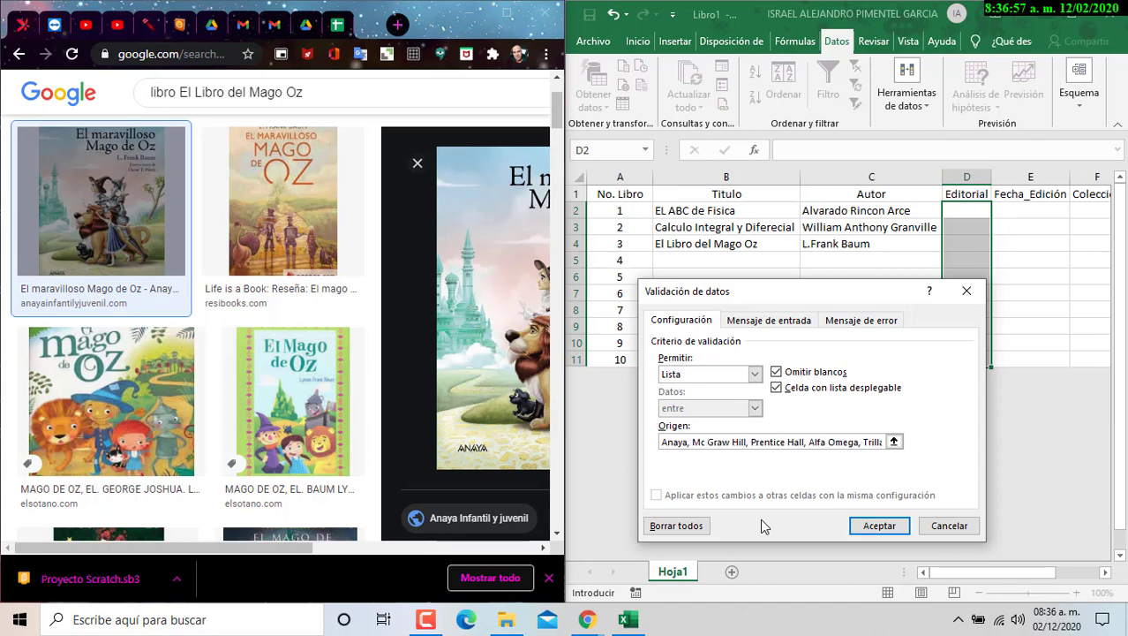
left_click(894, 527)
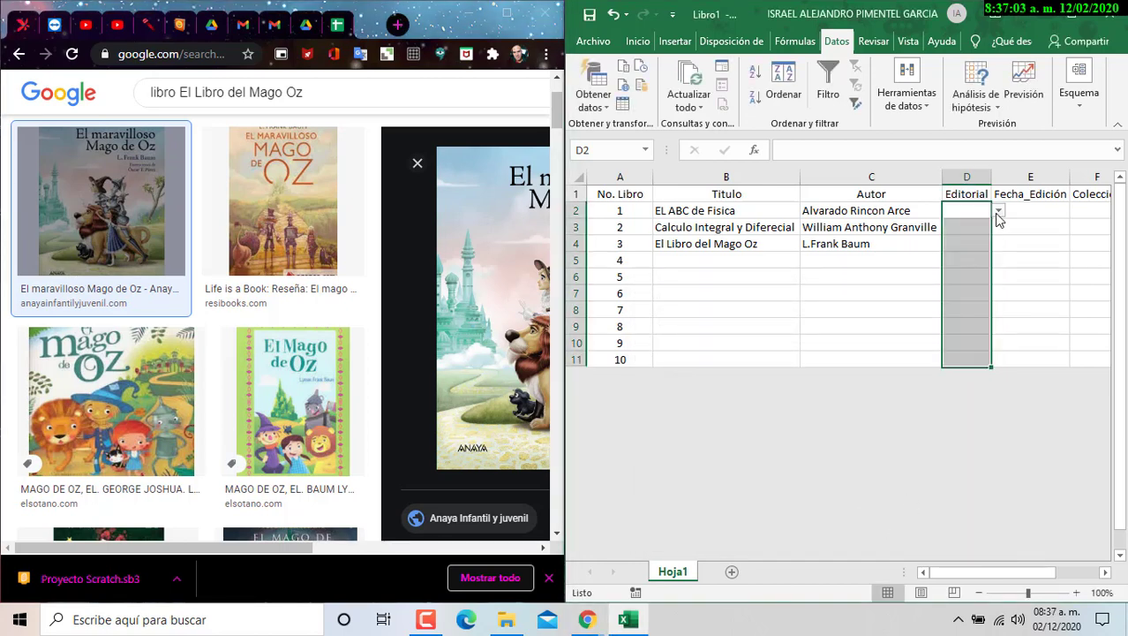
- Choose Anaya from D4's publisher dropdown for El Libro del Mago Oz
left_click(998, 212)
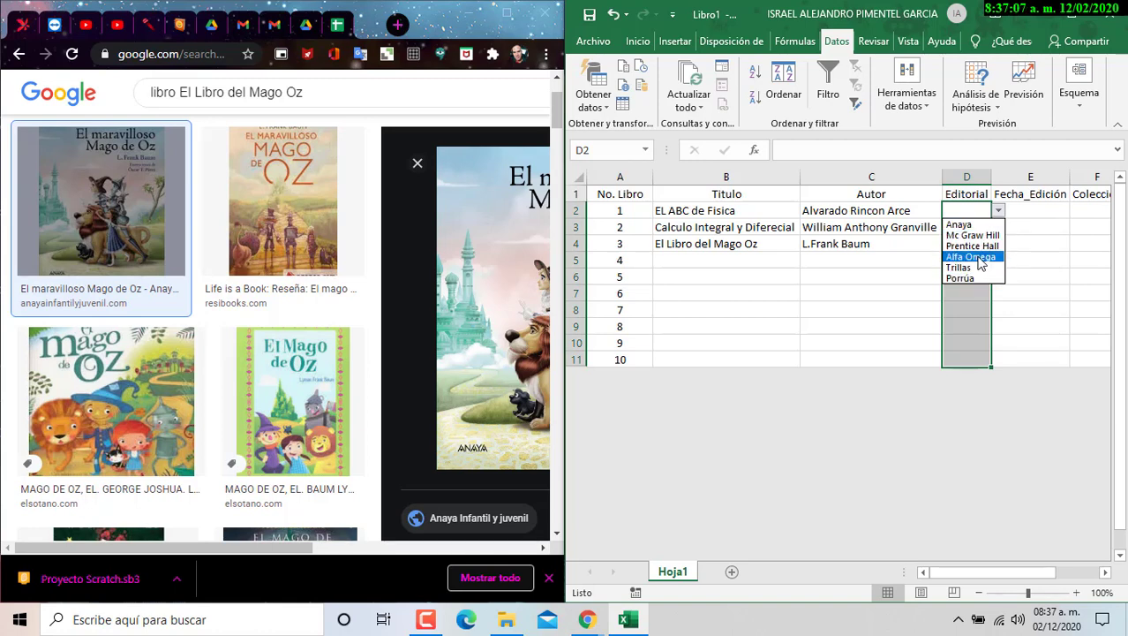
left_click(886, 236)
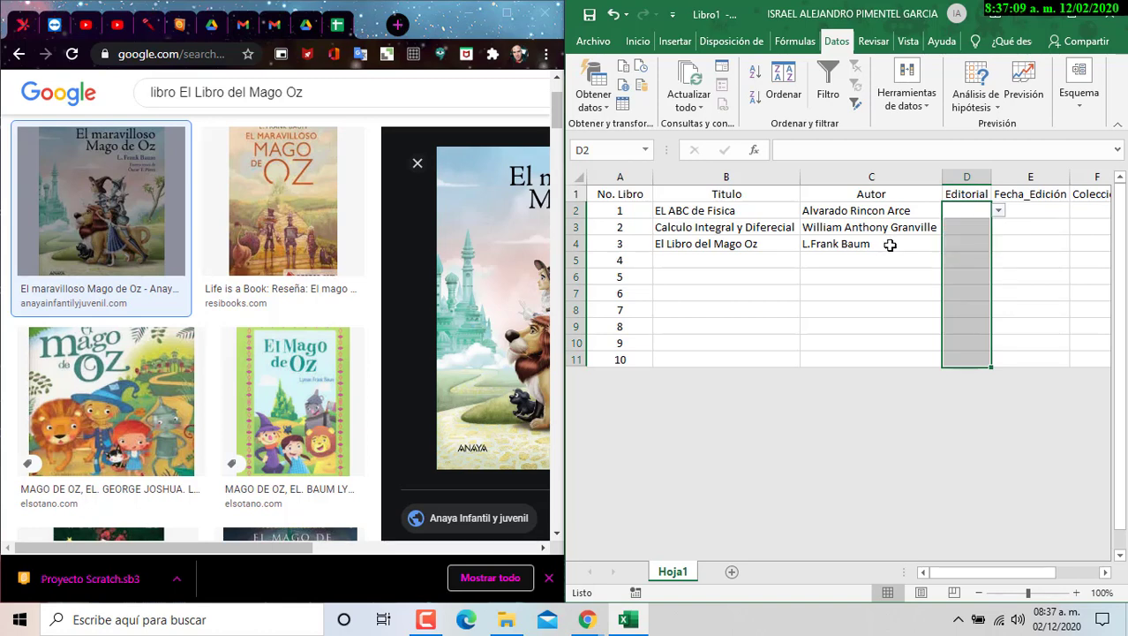
left_click(886, 244)
left_click(982, 242)
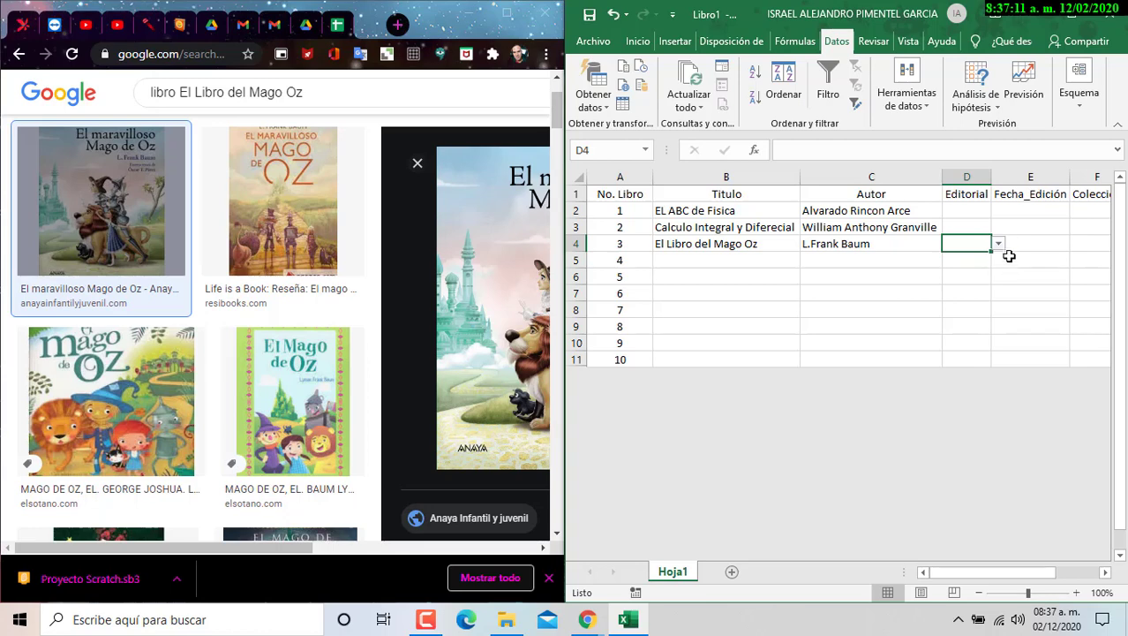
left_click(999, 244)
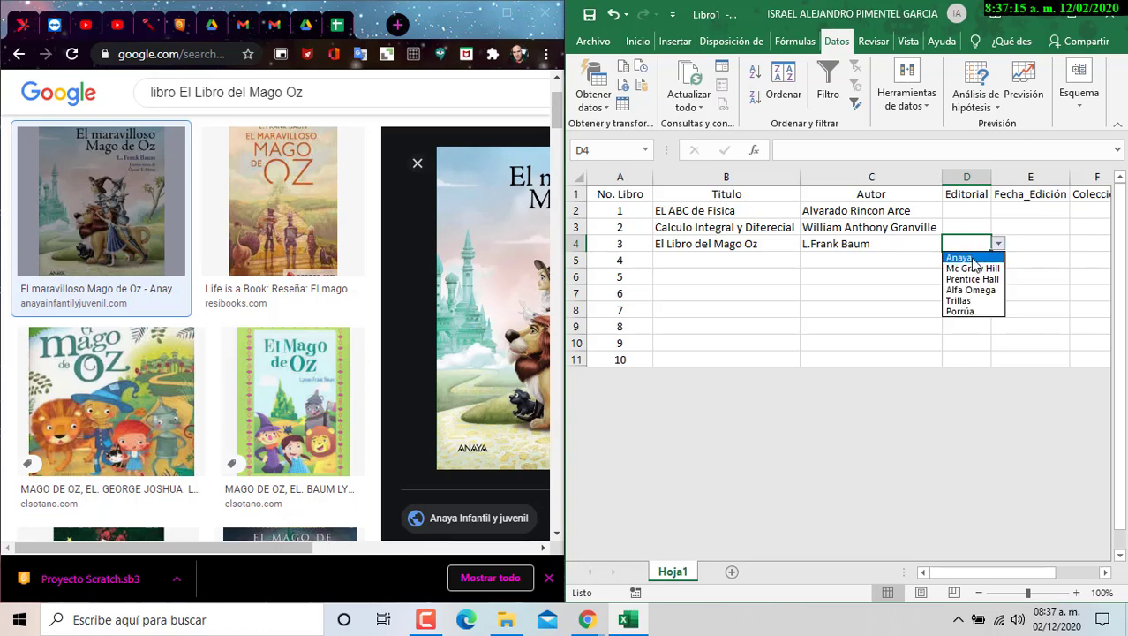
left_click(959, 257)
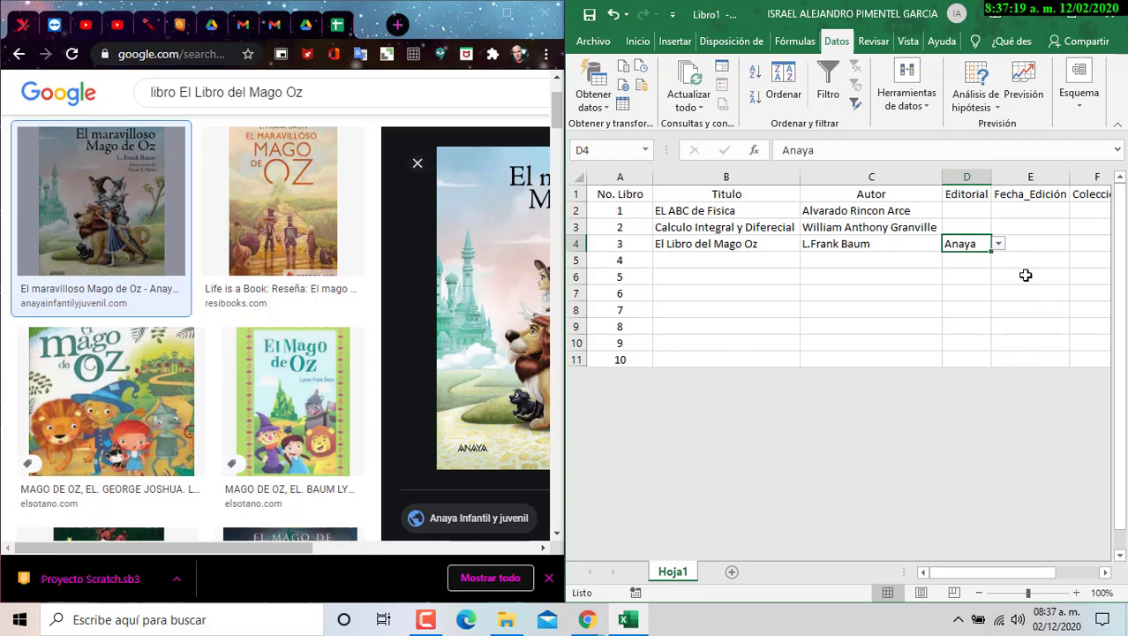
- Recheck D4's publisher choices, then select the Editorial cells D2:D11
left_click(1000, 247)
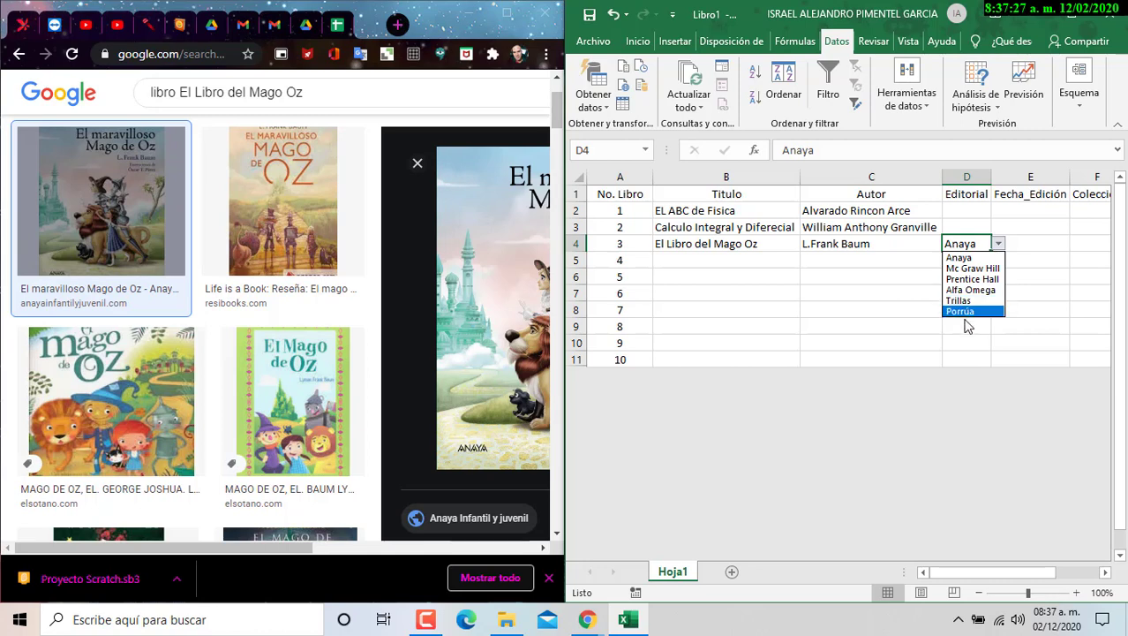
left_click(972, 227)
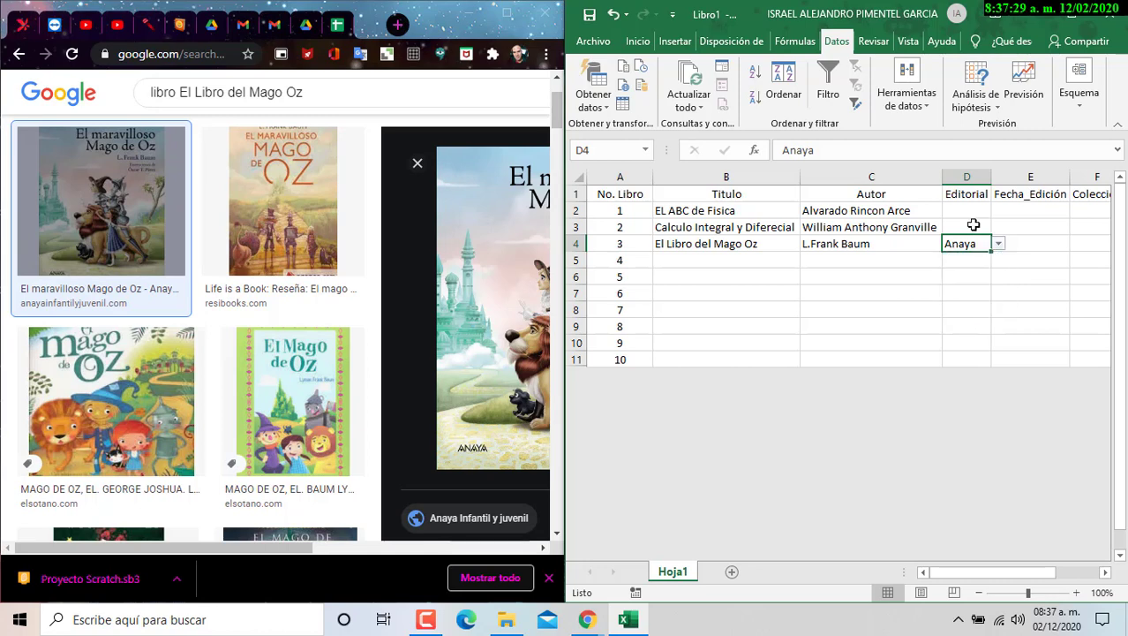
left_click(970, 215)
left_click_drag(971, 223, 978, 357)
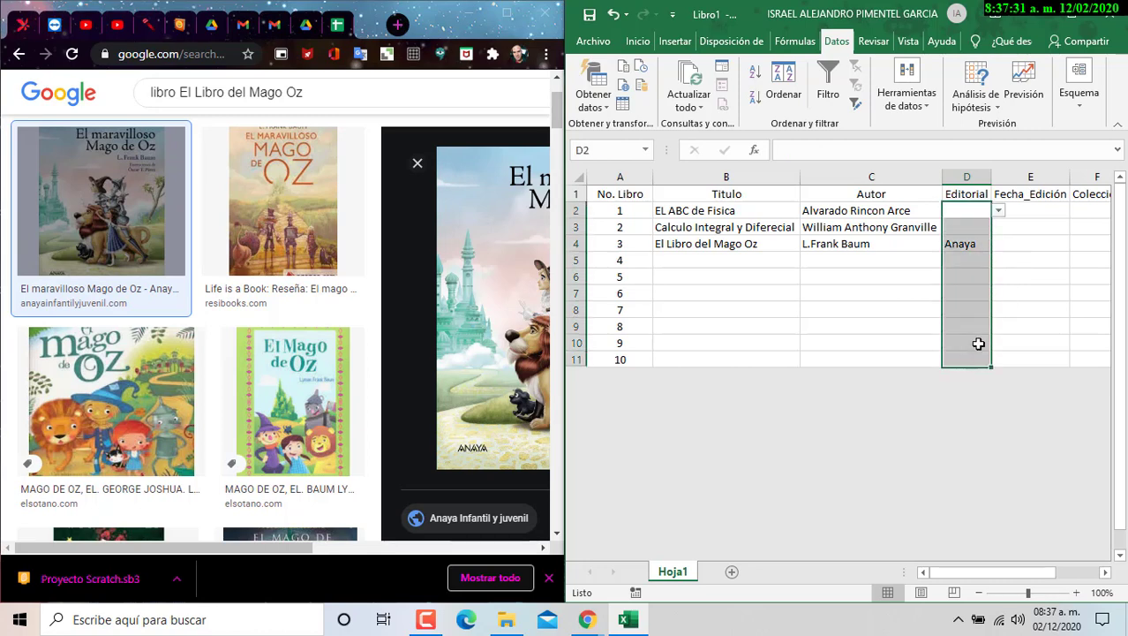
- Reopen the Data Validation settings for the selected Editorial cells
right_click(969, 276)
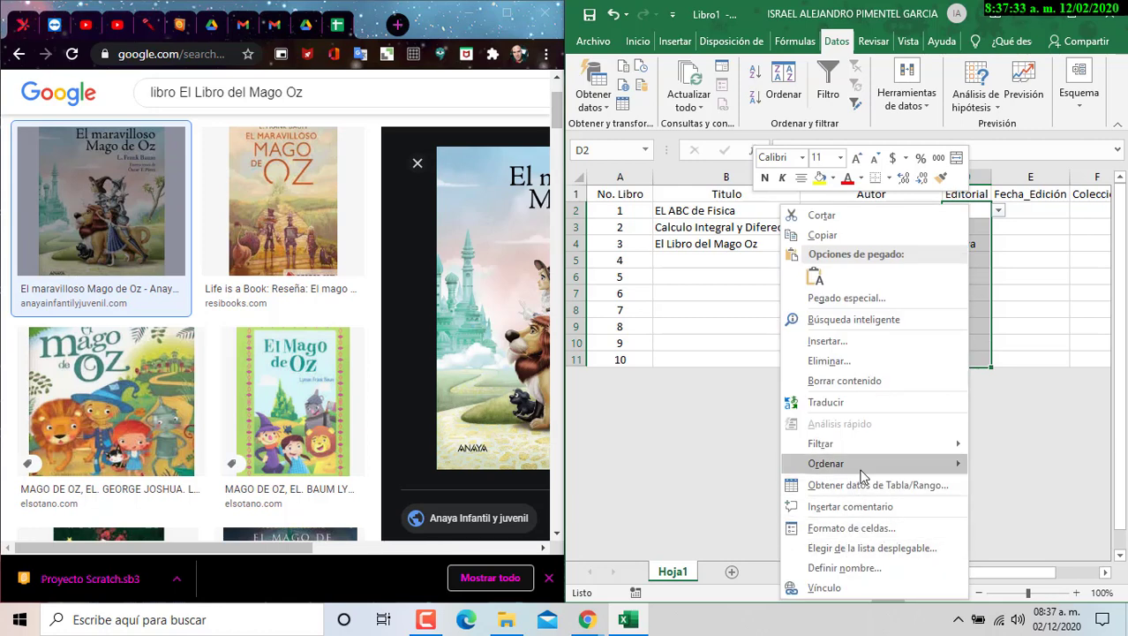
left_click(929, 108)
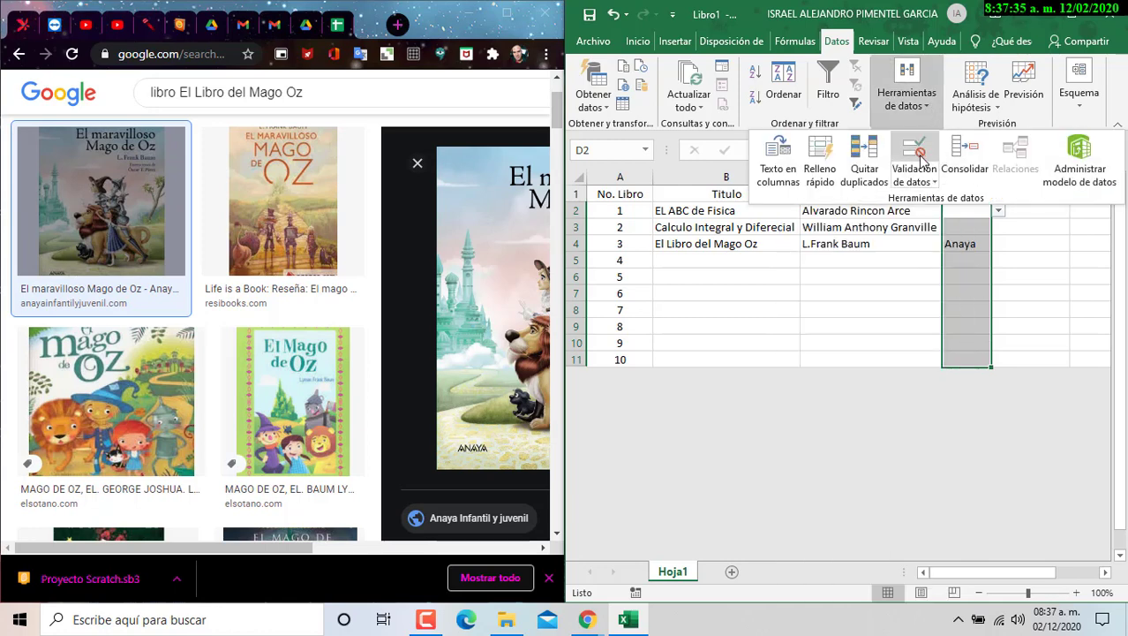
left_click(918, 160)
- Edit the start of the publisher list after Anaya, then cancel without saving
left_click(689, 442)
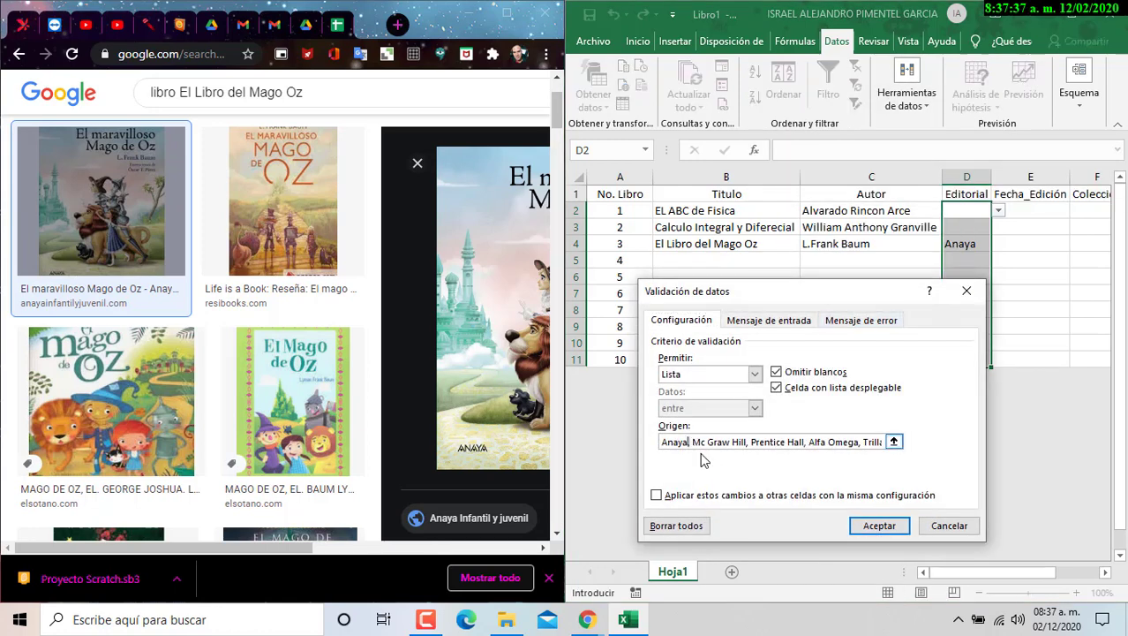
key("BackSpace")
key("BackSpace")
key("BackSpace")
key("BackSpace")
key("BackSpace")
type("=")
key("Right")
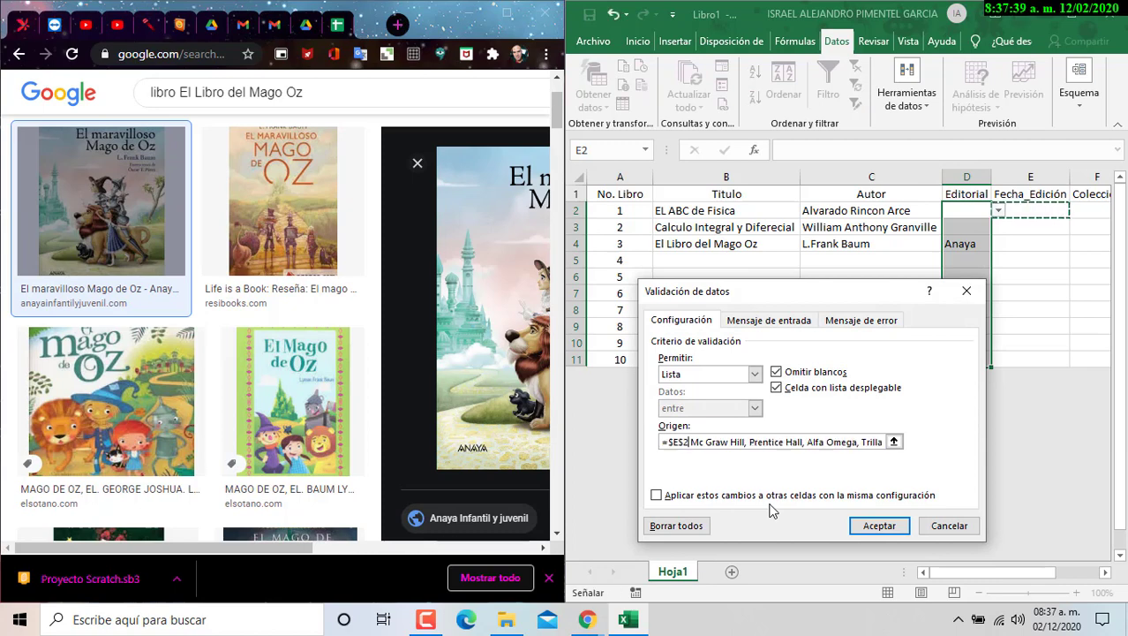
key("BackSpace")
key("BackSpace")
key("BackSpace")
key("BackSpace")
key("BackSpace")
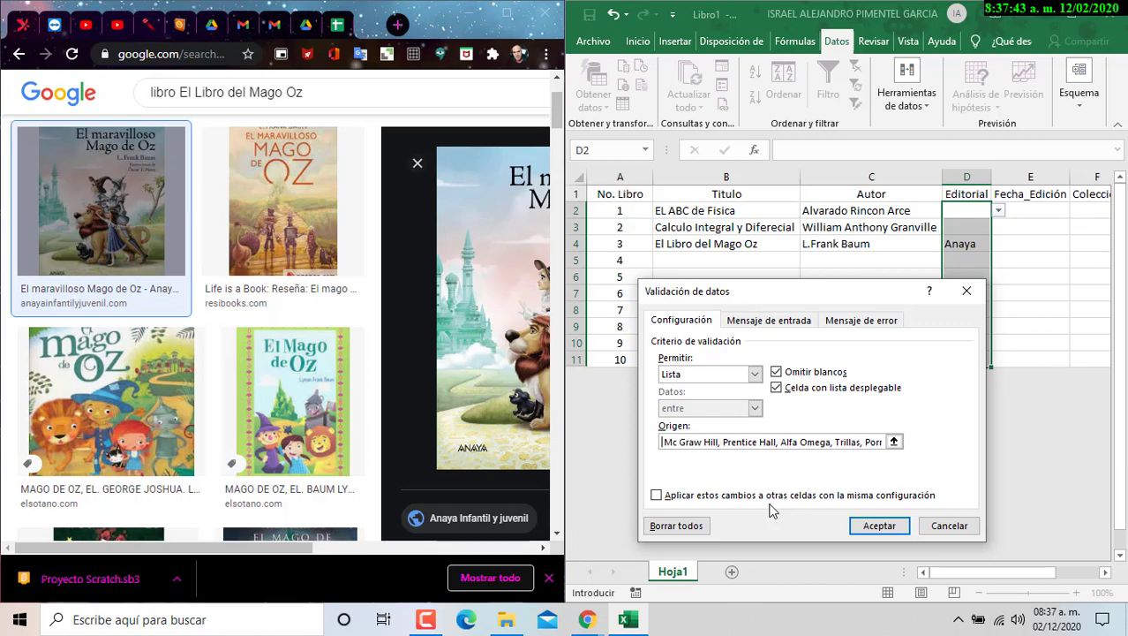
type("A")
type("naya")
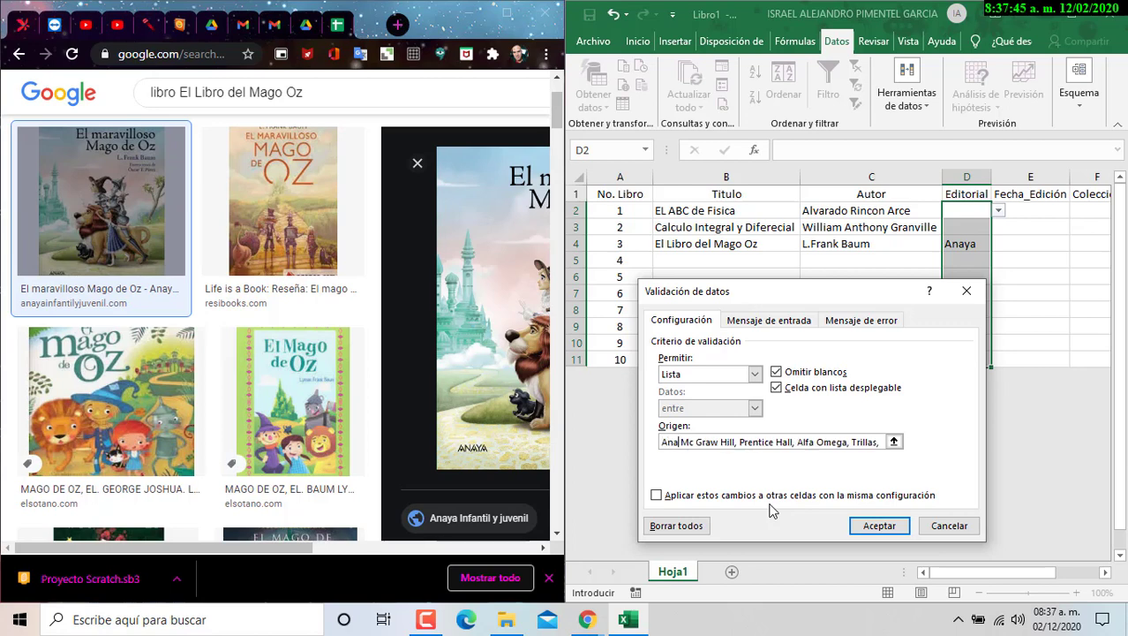
type(";")
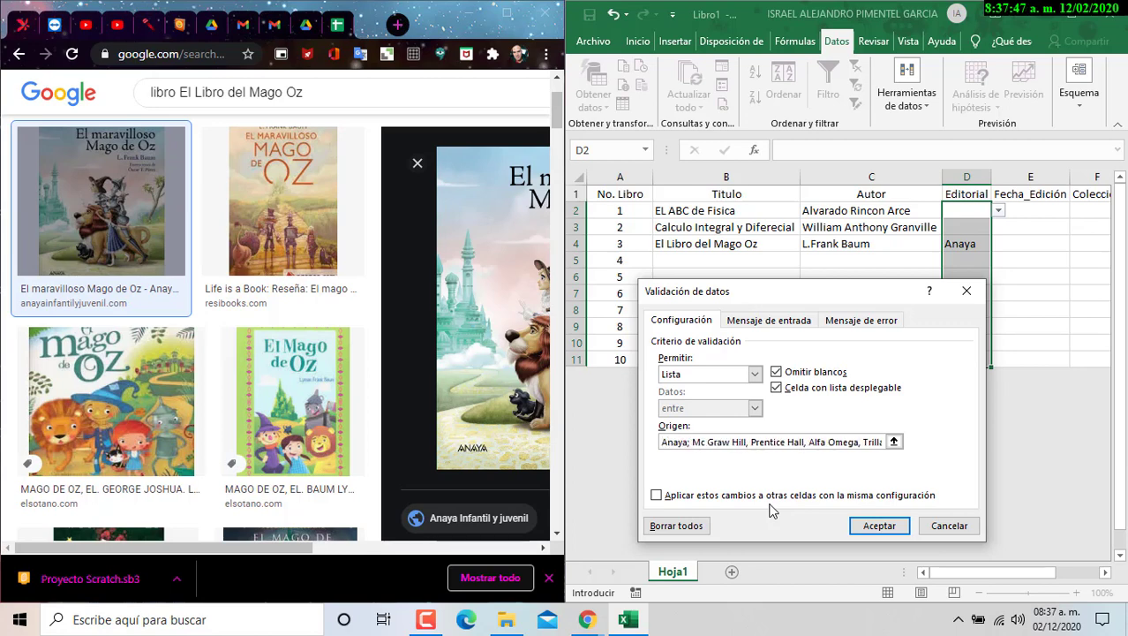
key("Right")
key("Right")
key("Right")
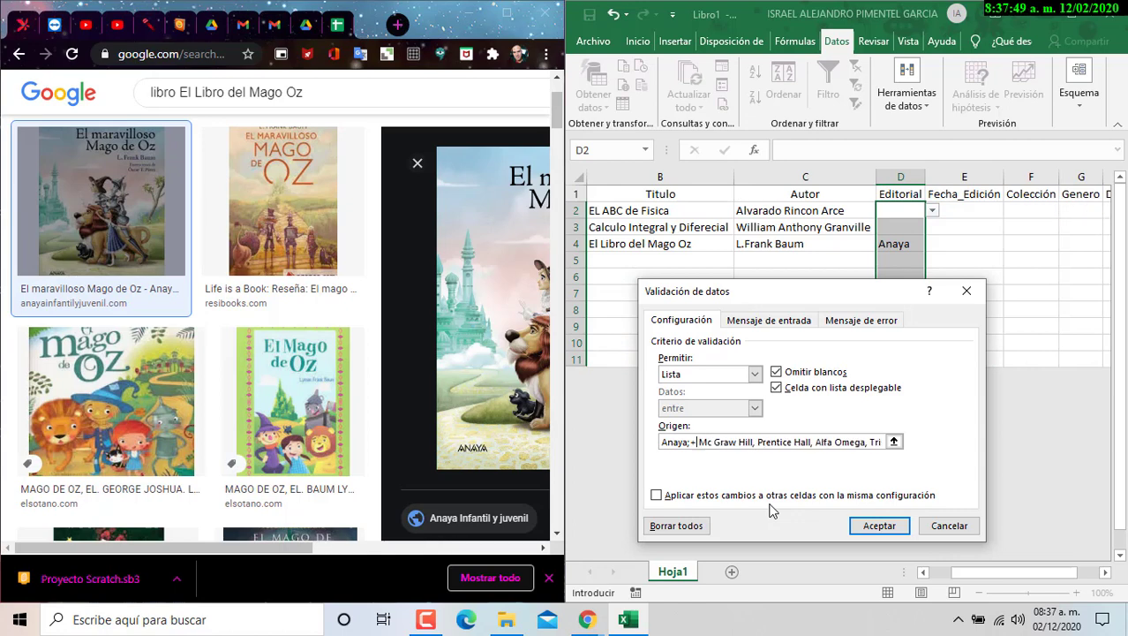
key("BackSpace")
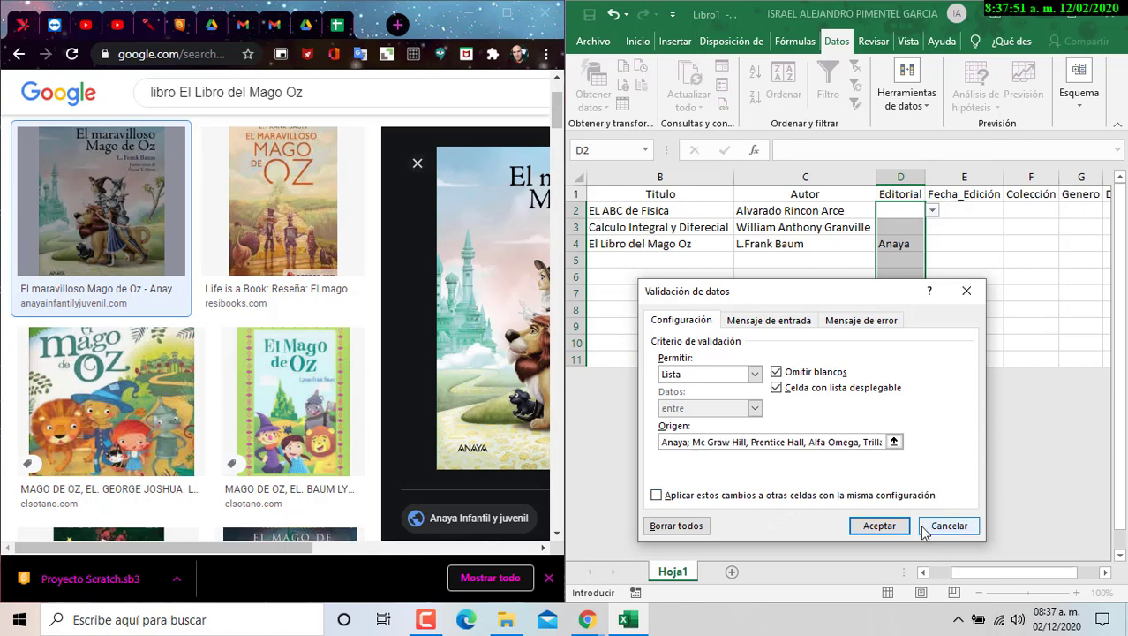
left_click(931, 527)
- Replace the semicolon after Anaya with a comma in the list source and save it
left_click(931, 210)
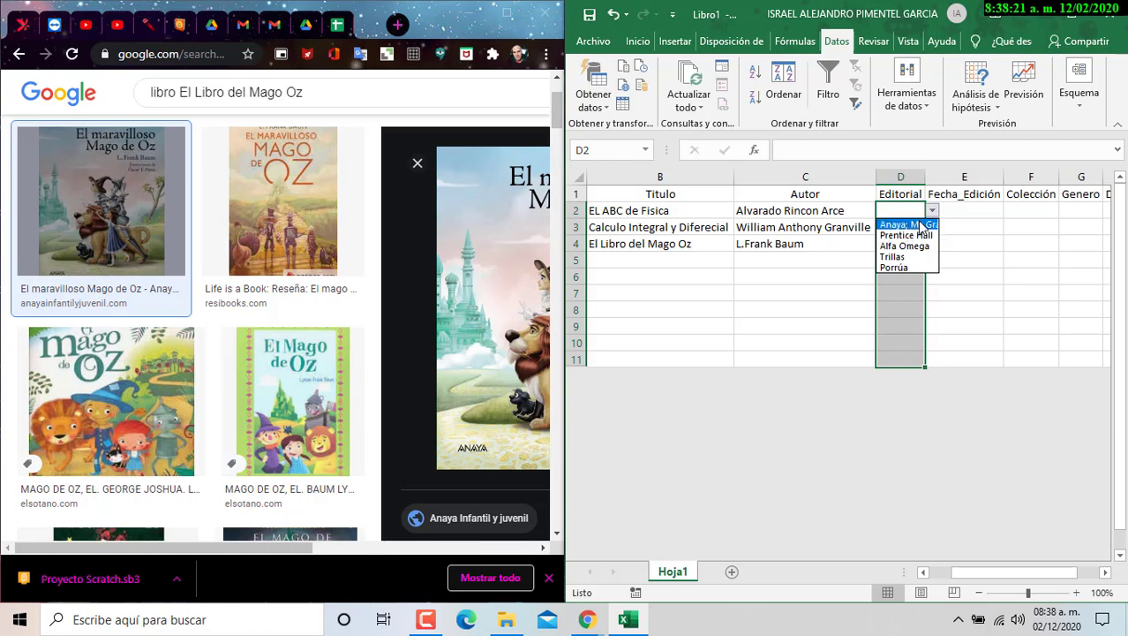
left_click(910, 224)
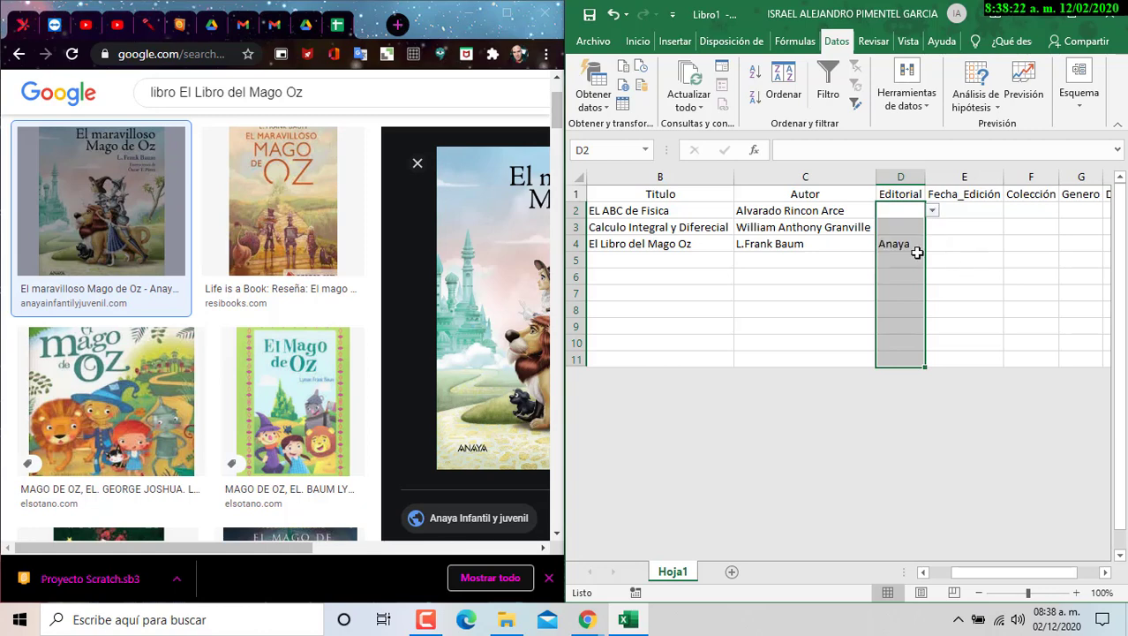
left_click(934, 102)
left_click(899, 166)
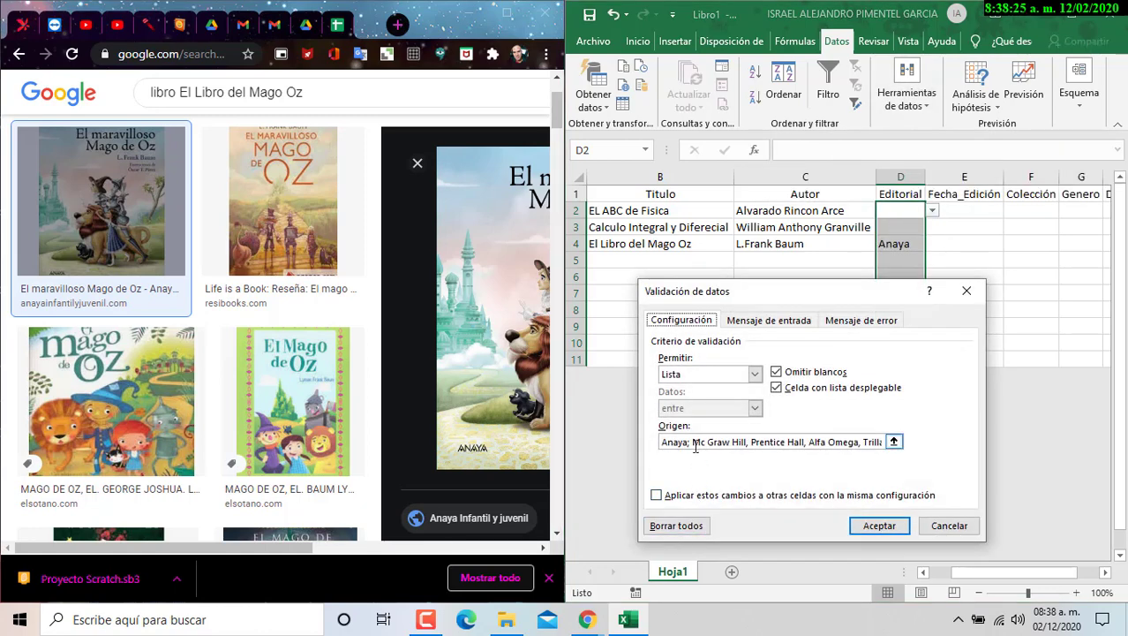
left_click(691, 442)
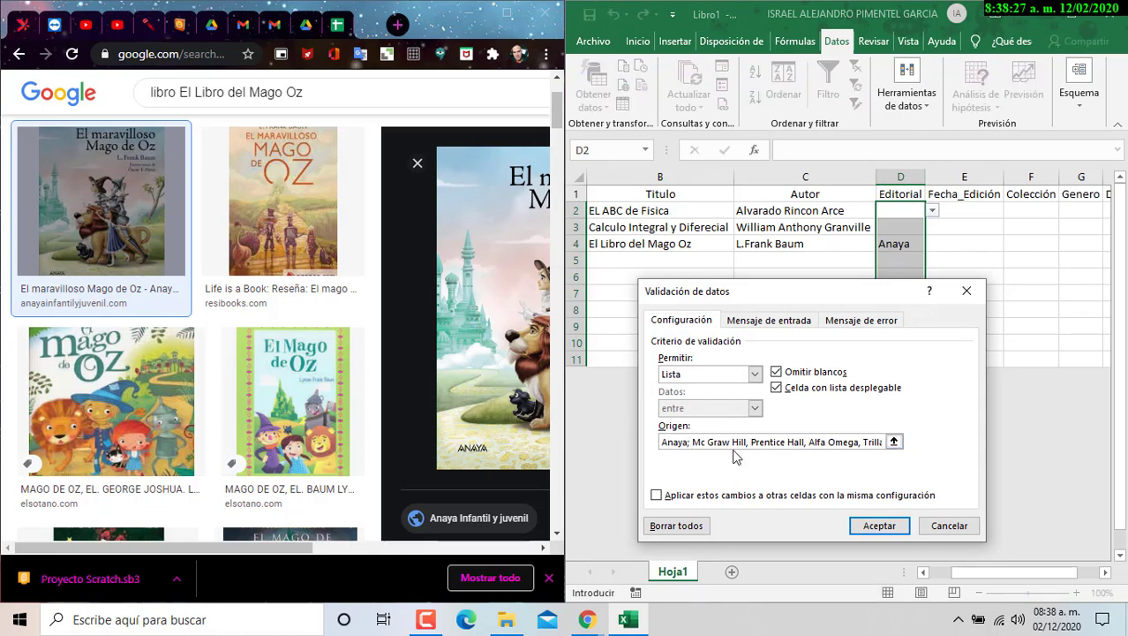
key("BackSpace")
type(",")
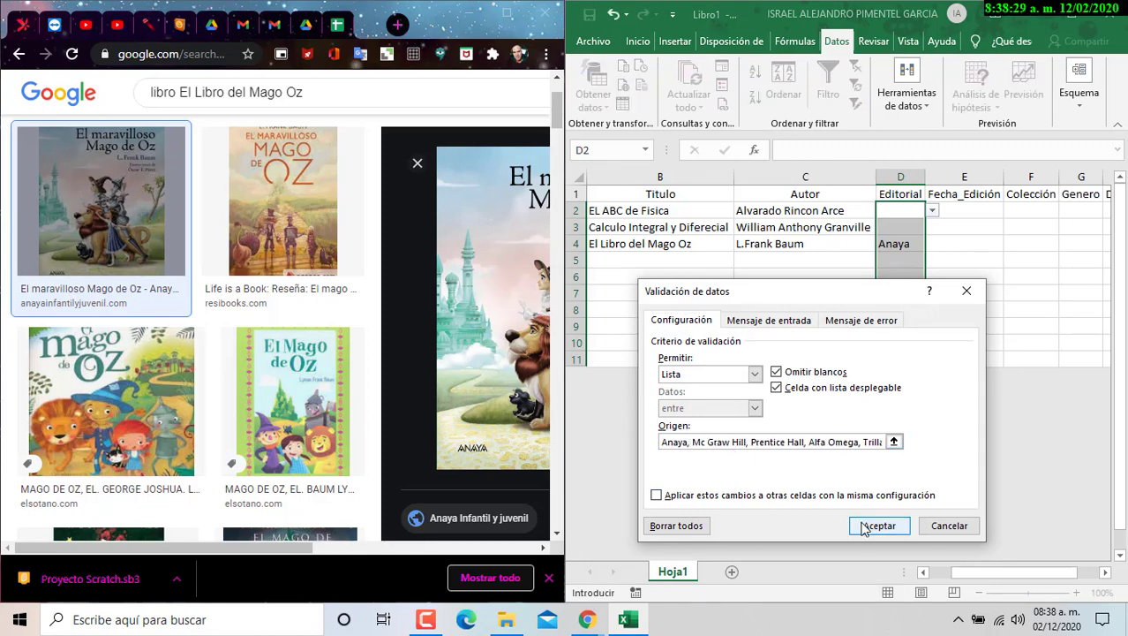
left_click(864, 526)
left_click(933, 210)
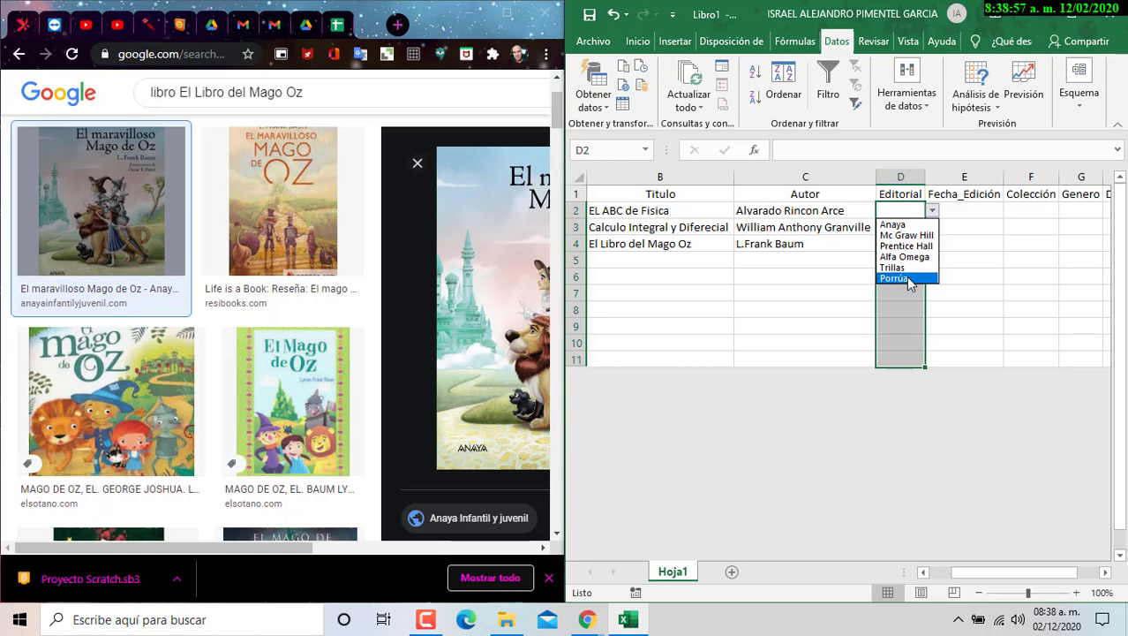
- Pick Mc Graw Hill for D2 and Alfa Omega for D3, then autofit column D
left_click(1004, 233)
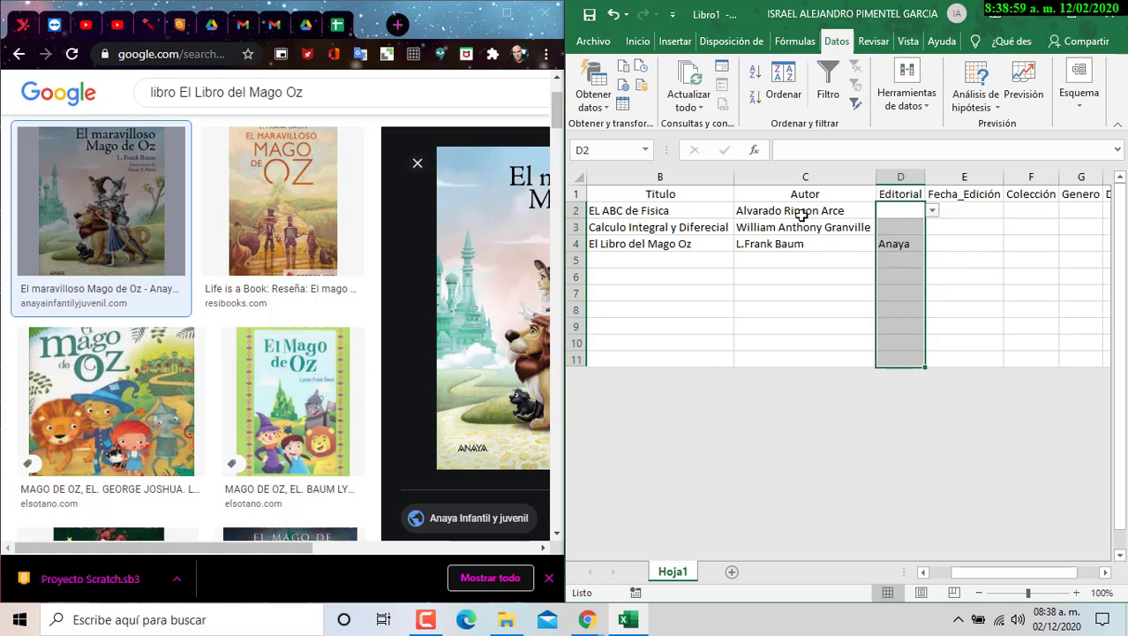
left_click(706, 216)
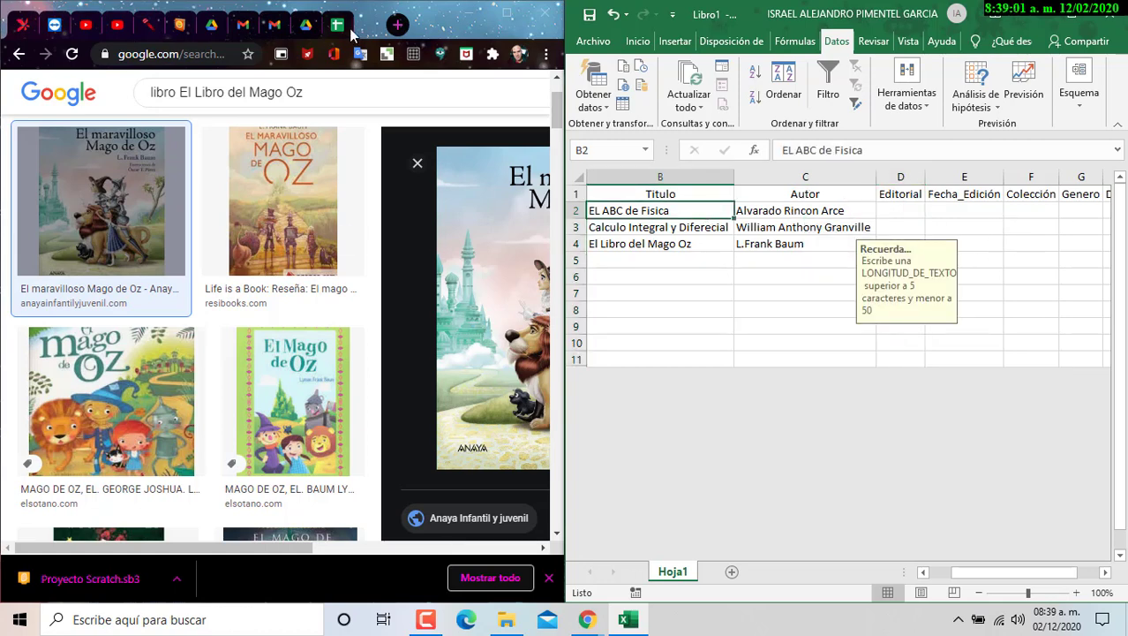
left_click(914, 213)
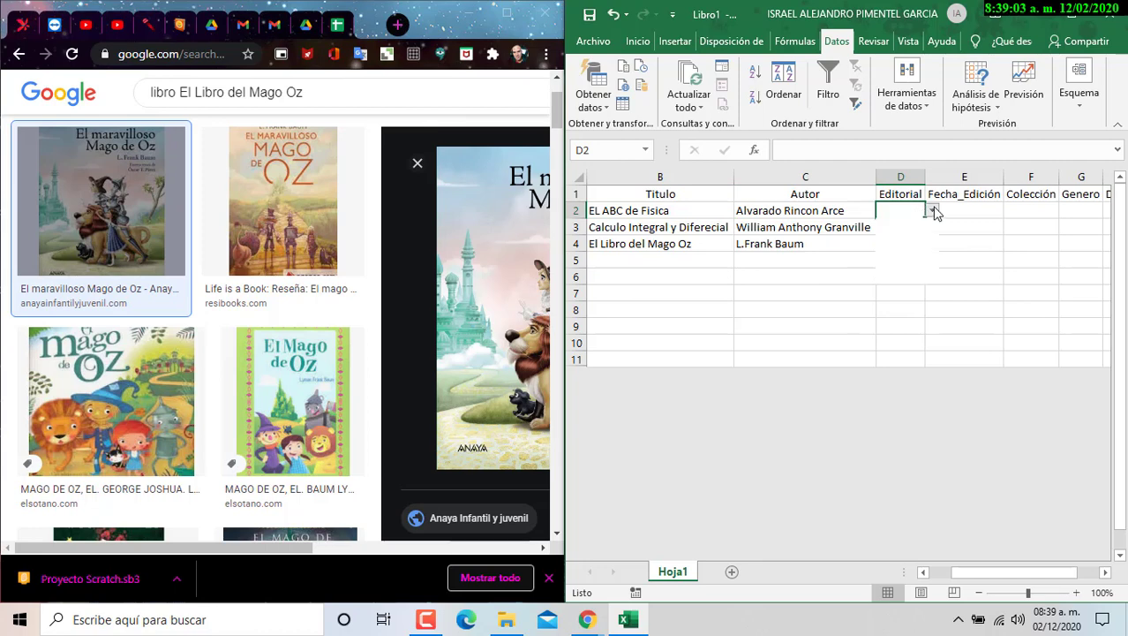
left_click(931, 210)
left_click(908, 234)
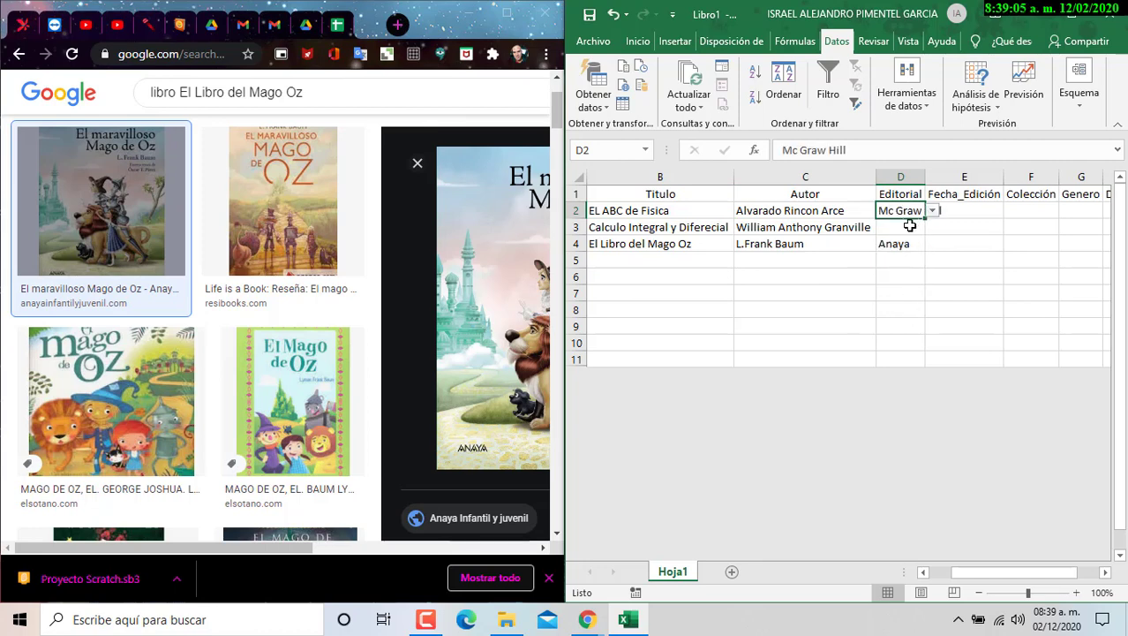
left_click(917, 228)
left_click(932, 227)
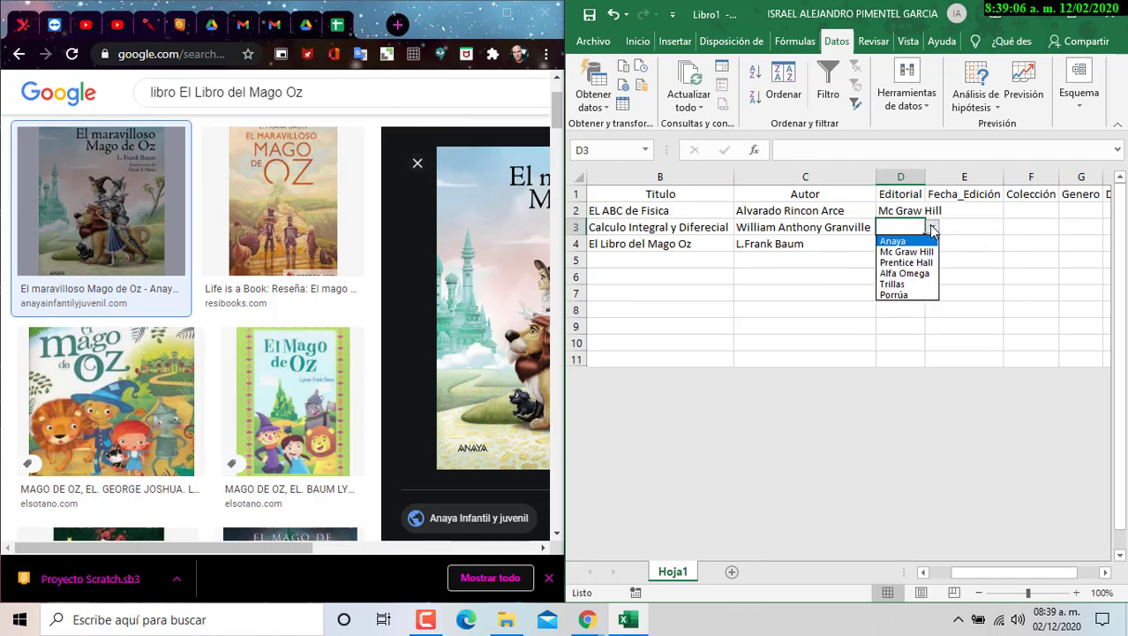
left_click(905, 273)
double_click(925, 177)
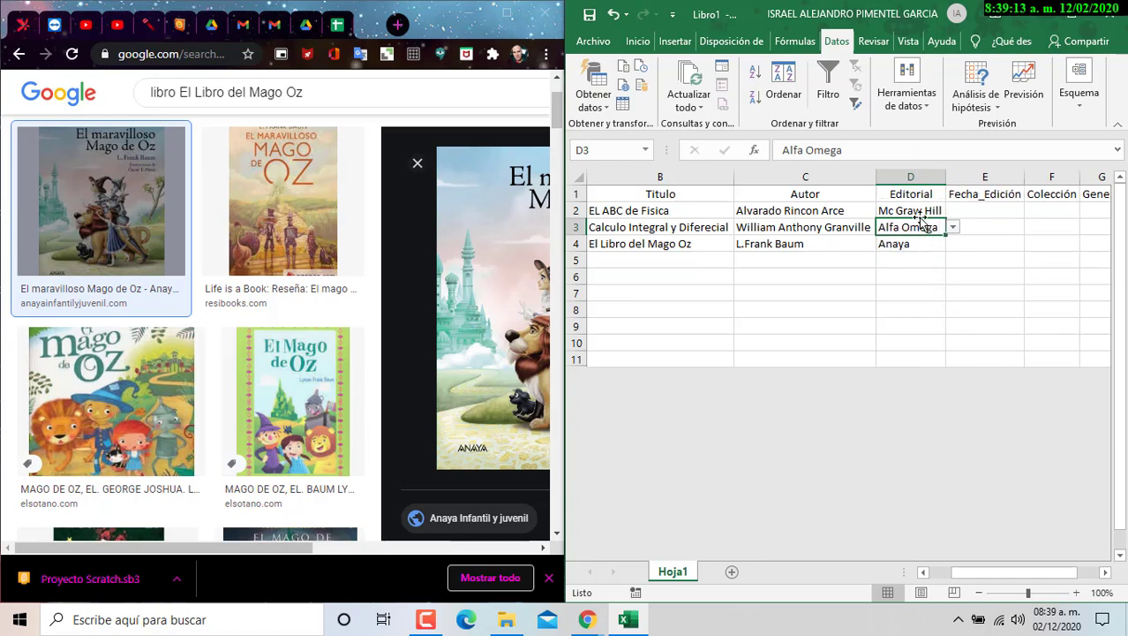
left_click(978, 213)
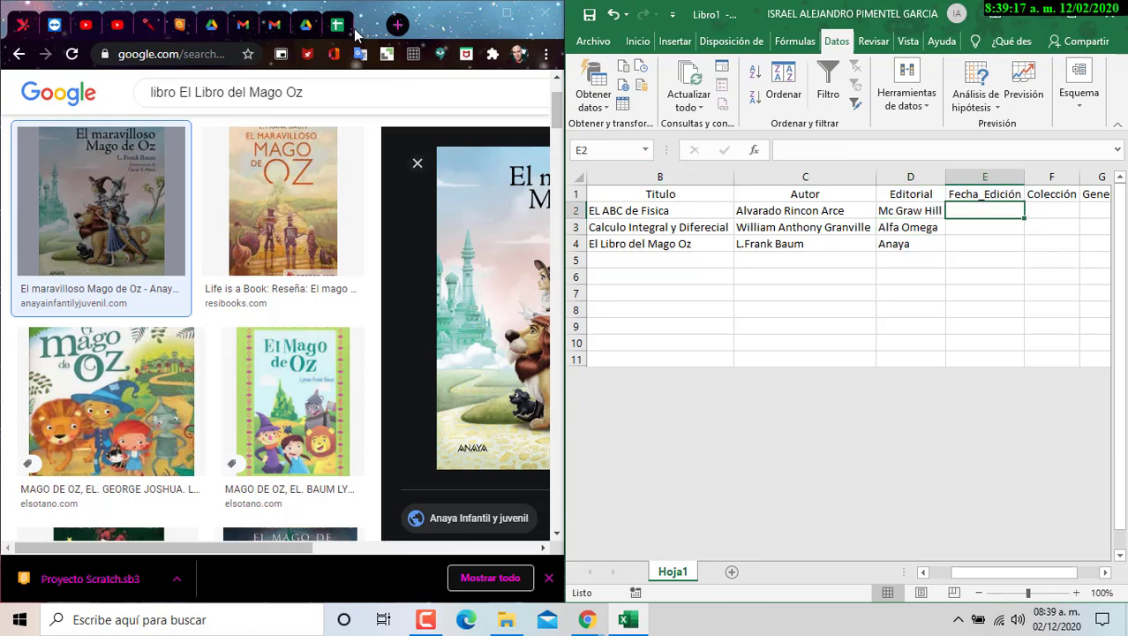
- Show Ejercicio_5 section e) in Chrome beside Excel, then select E2:E11
left_click(508, 13)
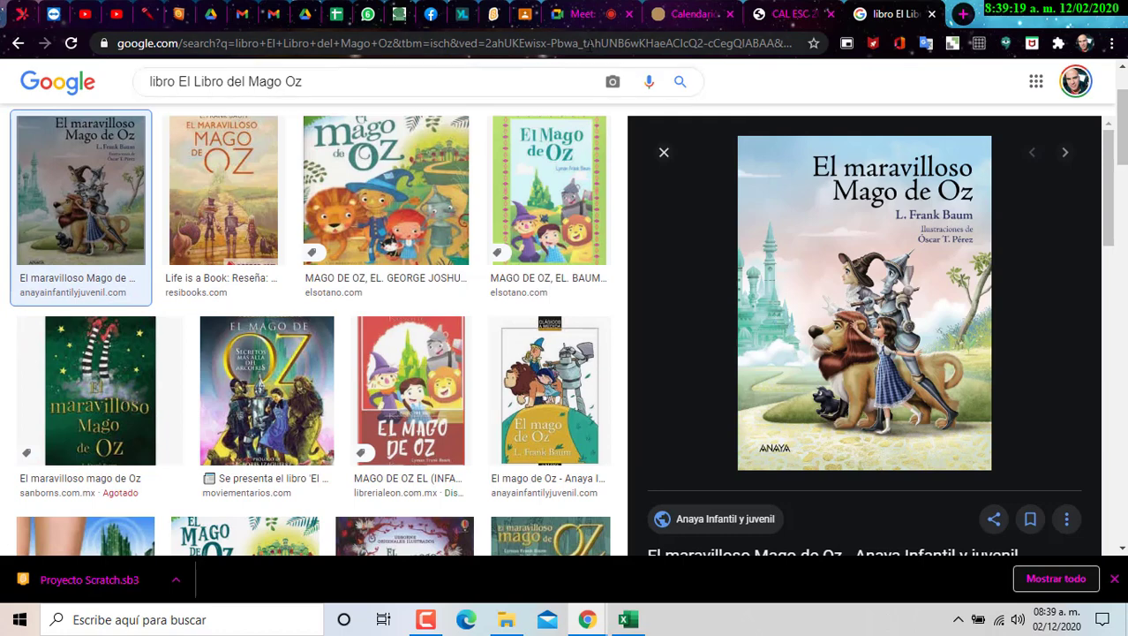
left_click(530, 14)
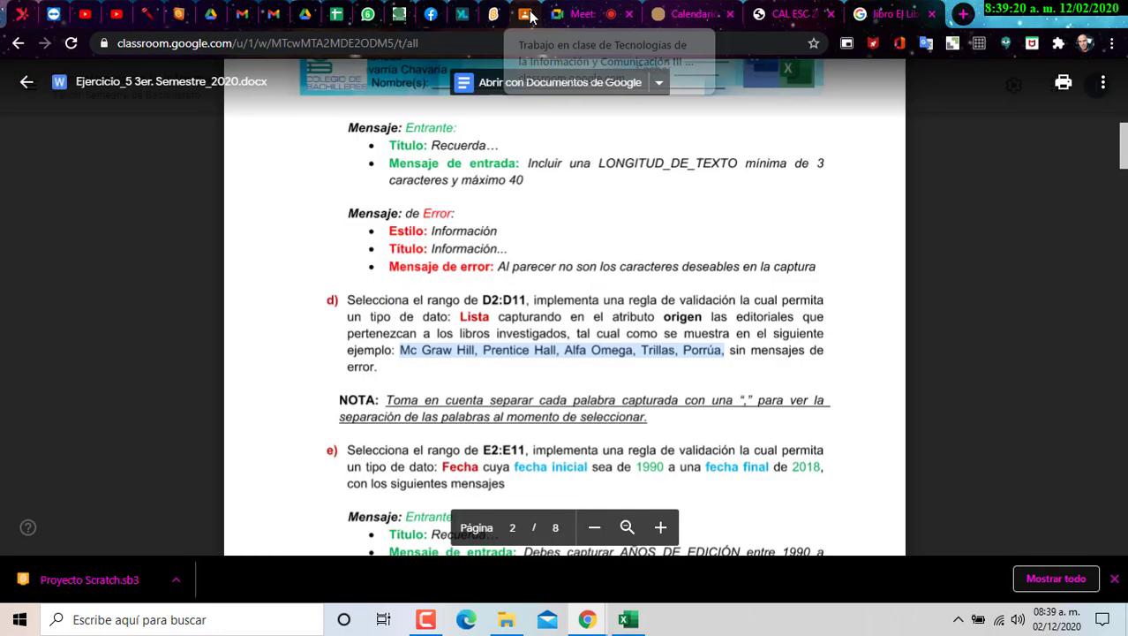
double_click(972, 9)
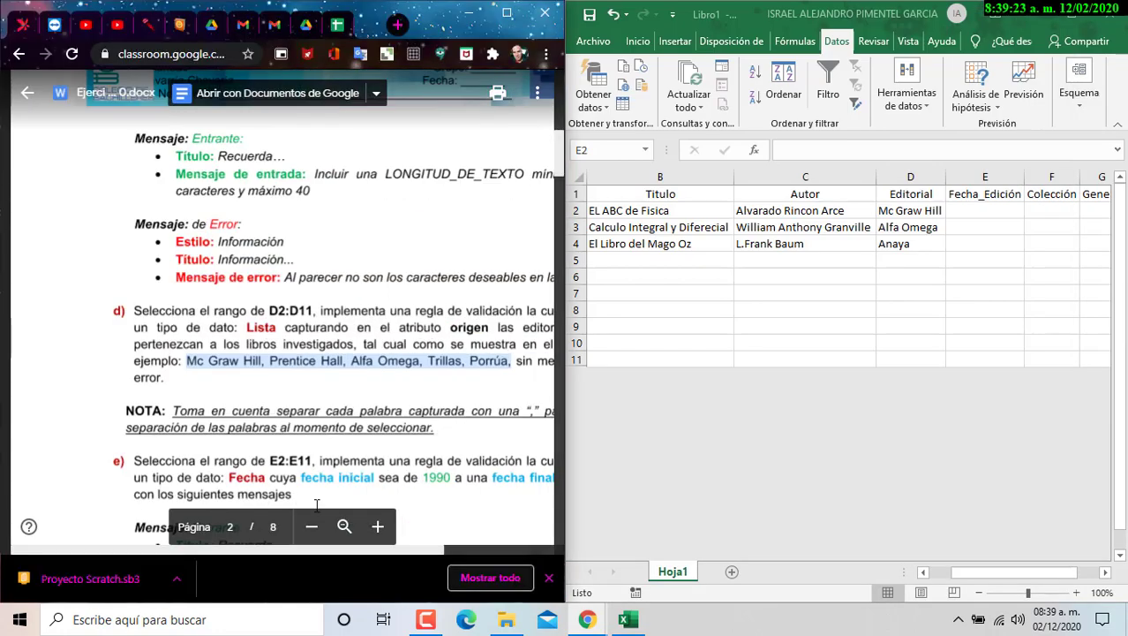
scroll(304, 386, "right", 3)
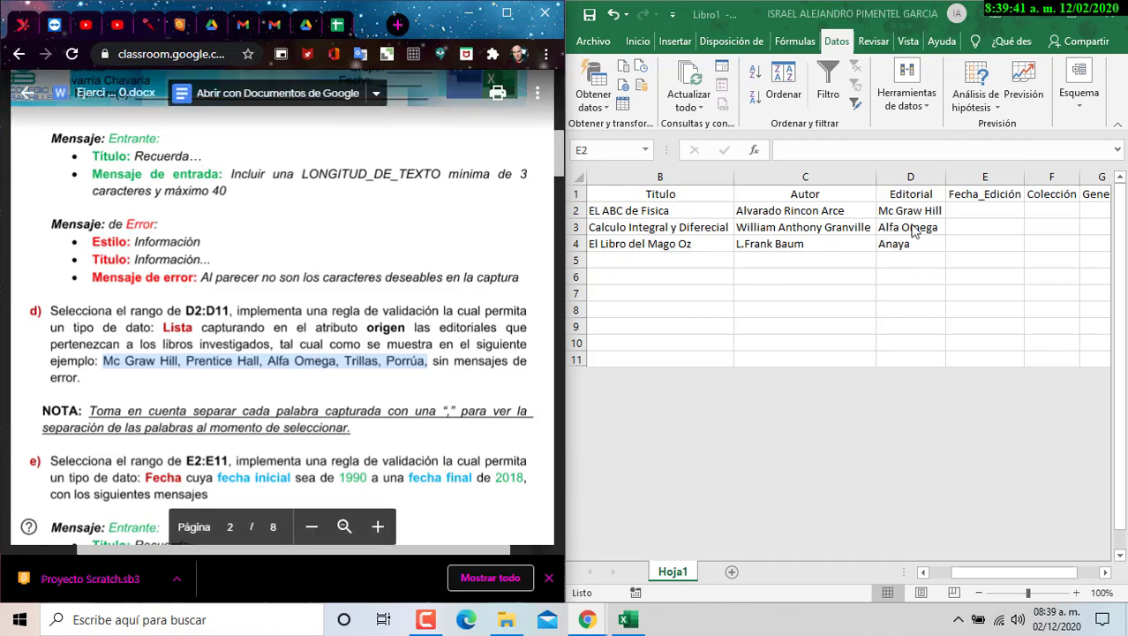
scroll(160, 293, "down", 3)
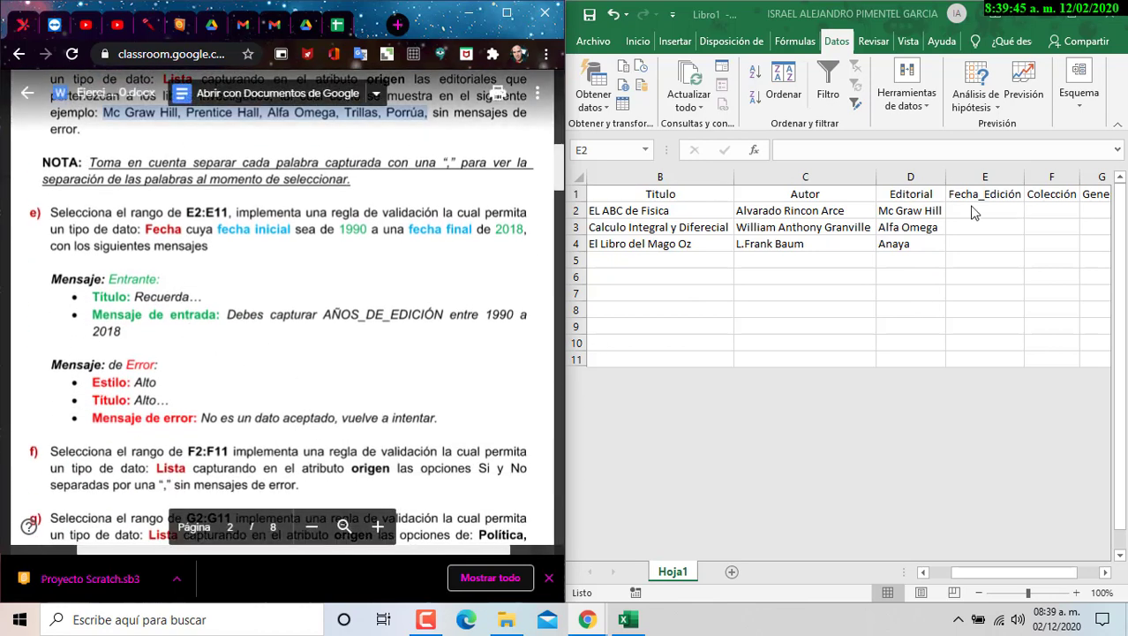
left_click(971, 211)
left_click_drag(974, 266, 985, 359)
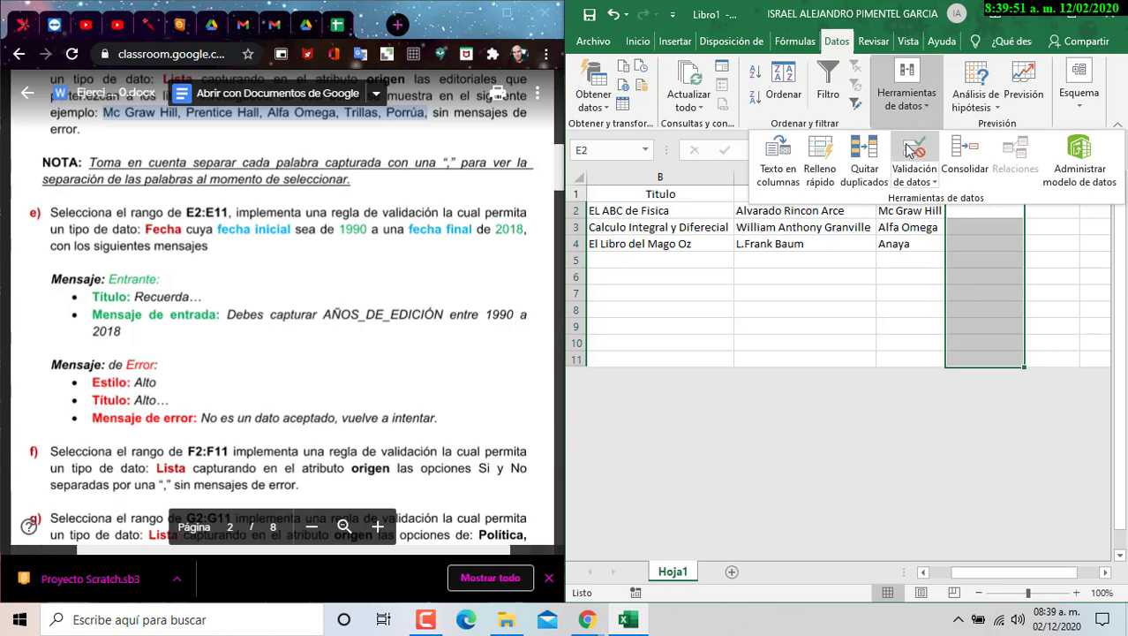
- Set the Fecha_Edición validation to allow dates between 1990 and 2020
left_click(914, 155)
left_click(755, 376)
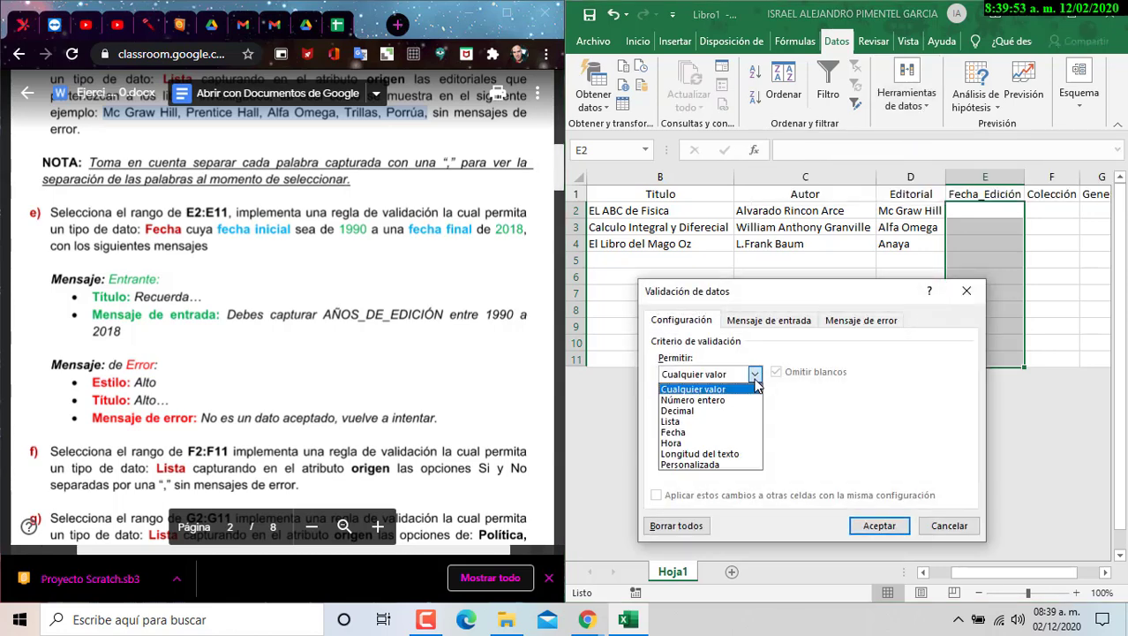
left_click(727, 432)
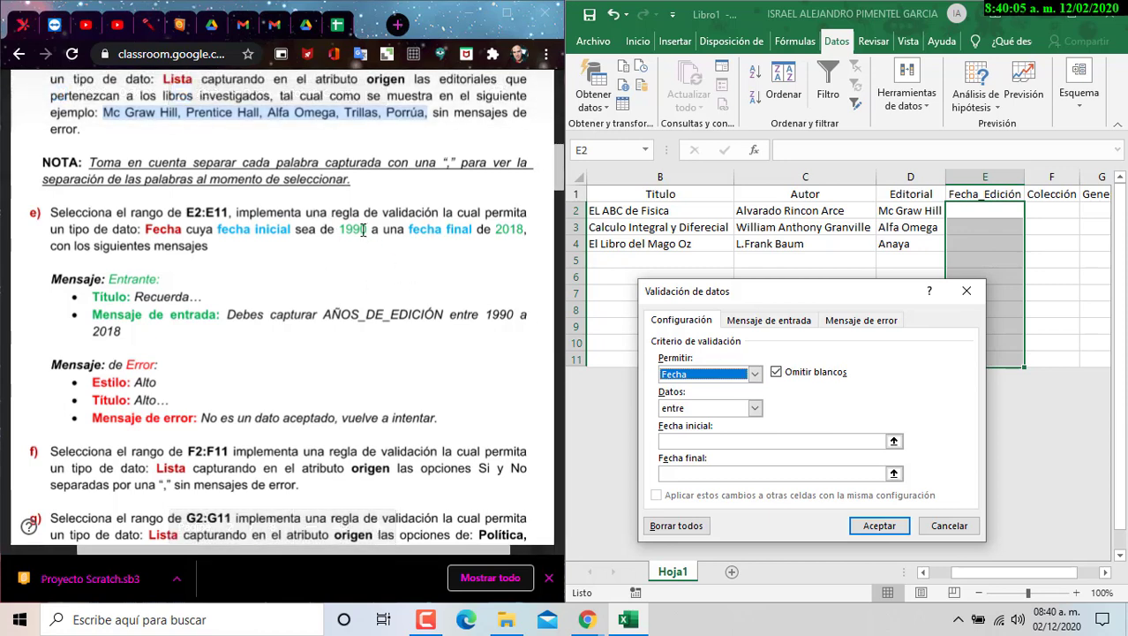
left_click(686, 443)
type("1990")
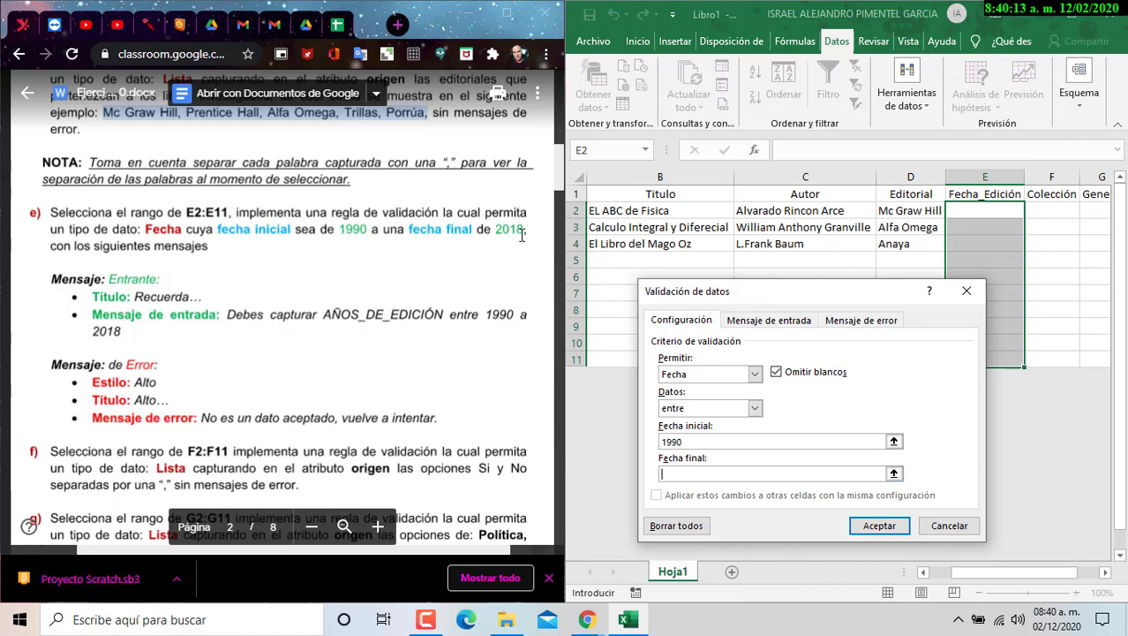
type("2020")
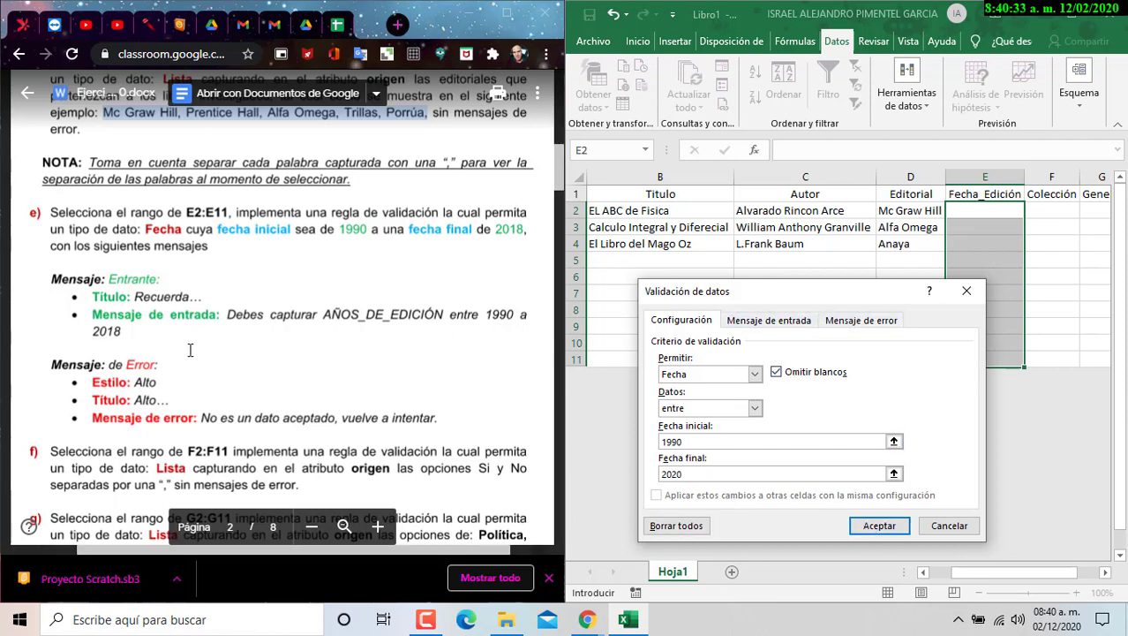
- Add an input message titled 'Recuerda..' with the exercise text, ending the year range at 2020
left_click(790, 323)
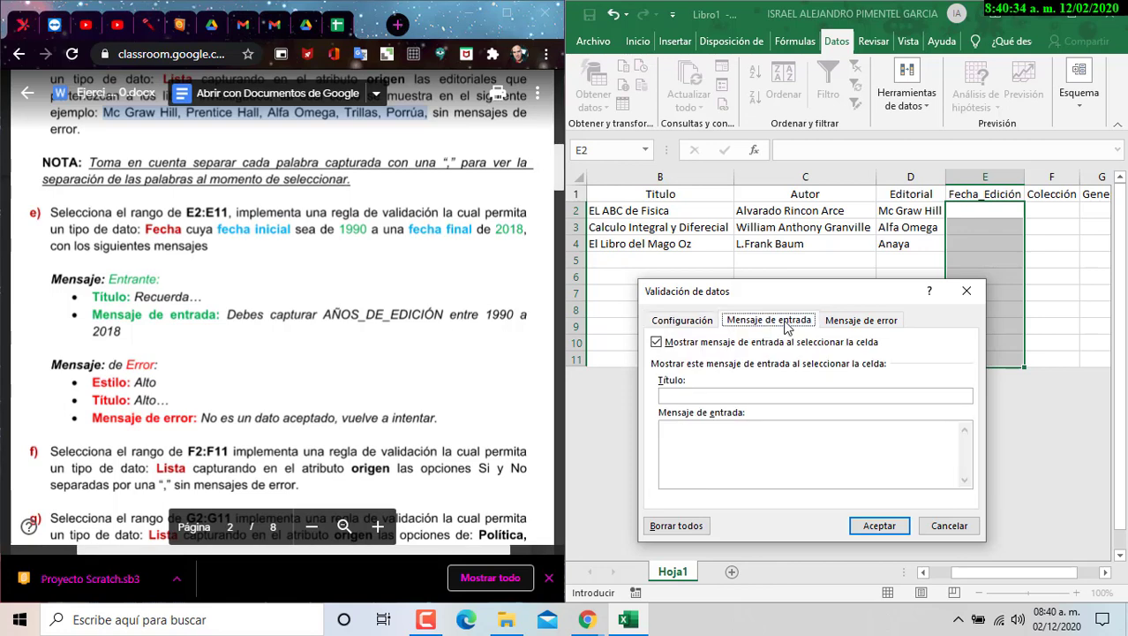
left_click(684, 397)
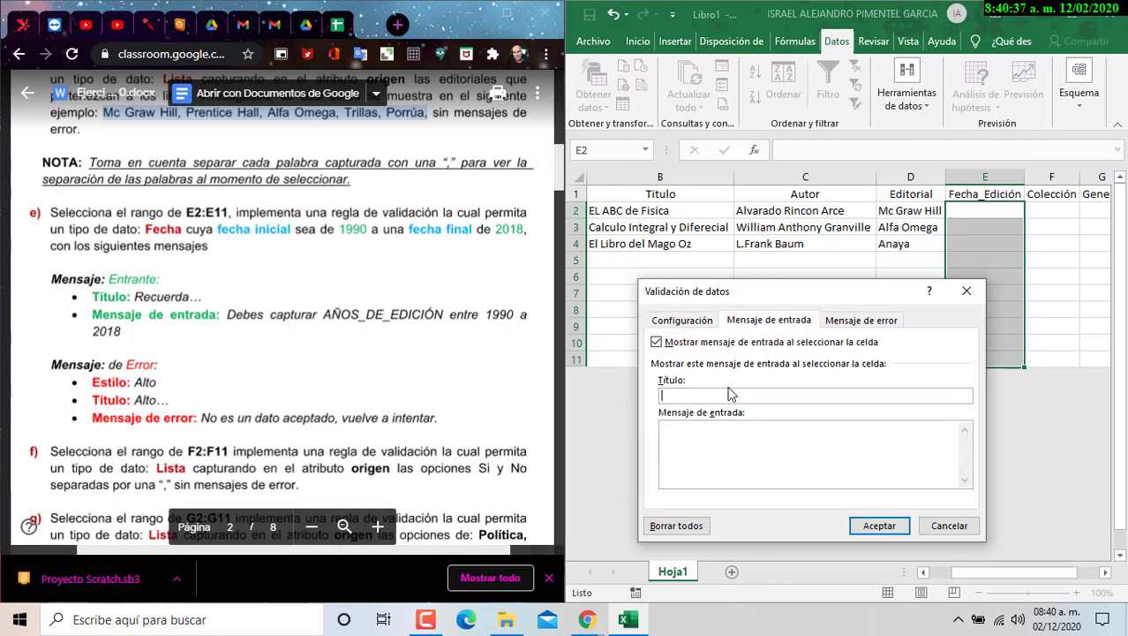
type("Recuerda...")
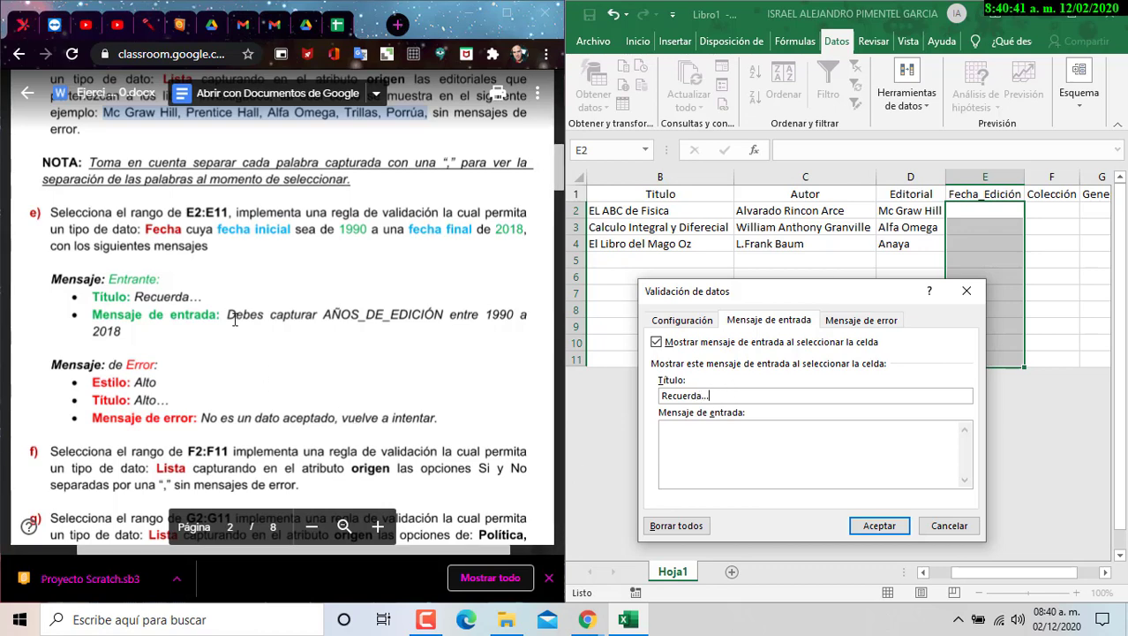
left_click(228, 314)
left_click_drag(228, 314, 124, 332)
key("ctrl+c")
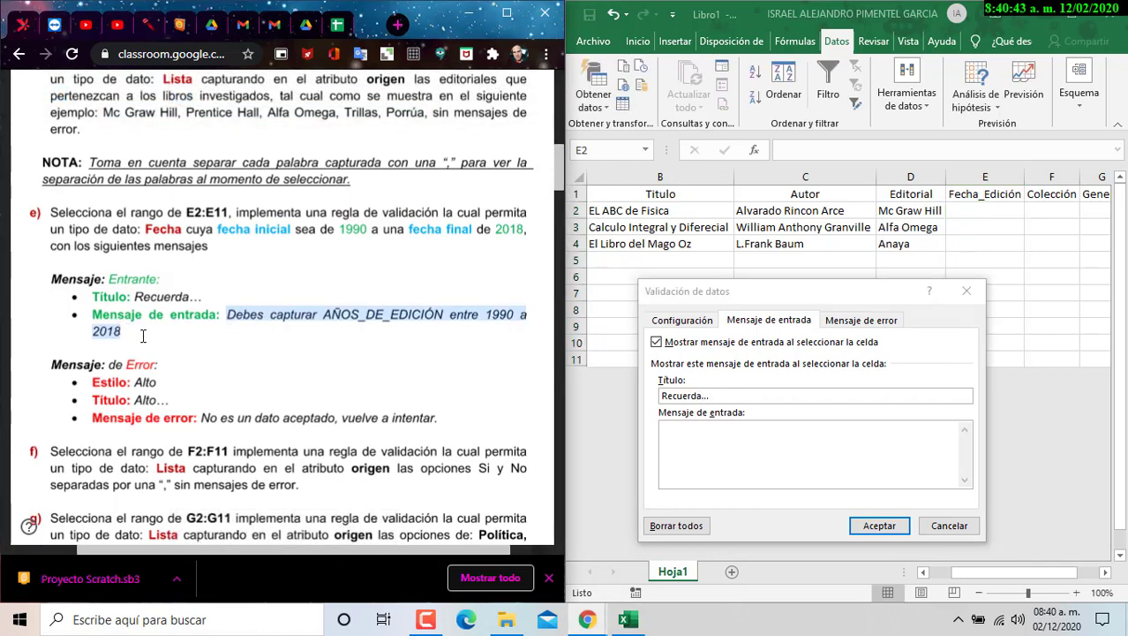
left_click(777, 450)
key("ctrl+v")
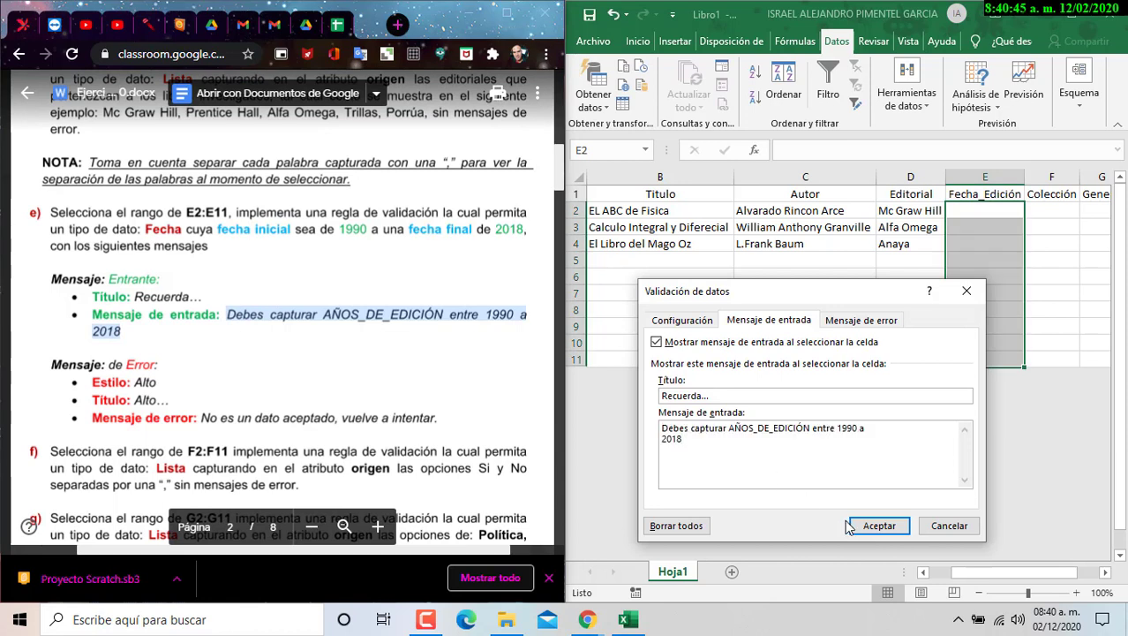
key("Home")
key("BackSpace")
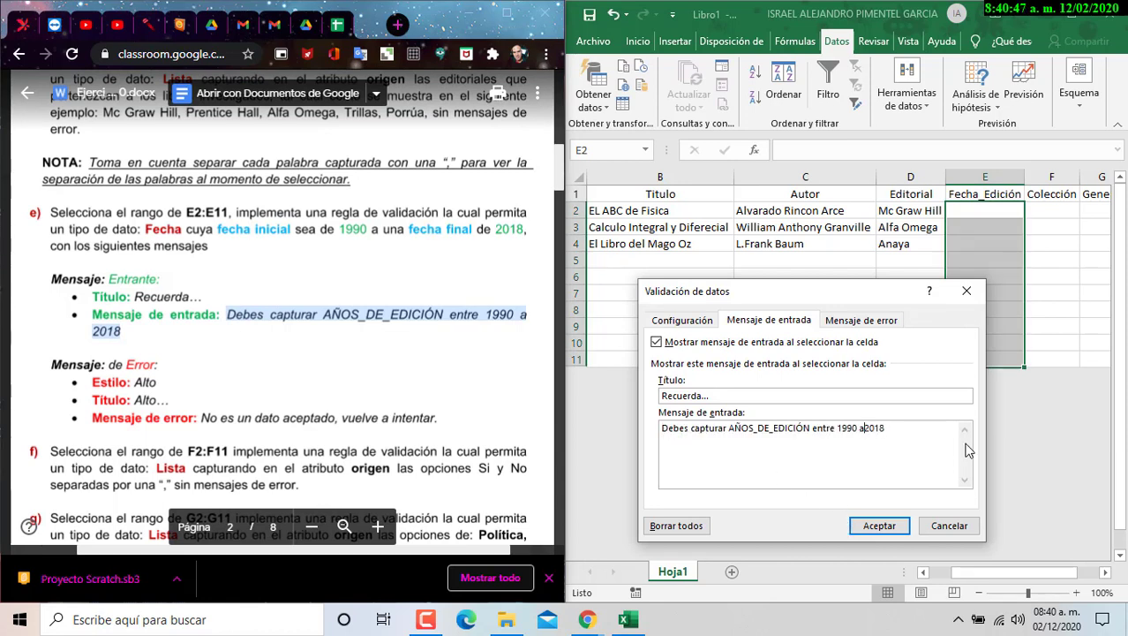
key("BackSpace")
key("BackSpace")
type("20")
- Add an error alert titled 'Alto...' reading 'No es un dato aceptado, vuelve a intentar.'
left_click(853, 321)
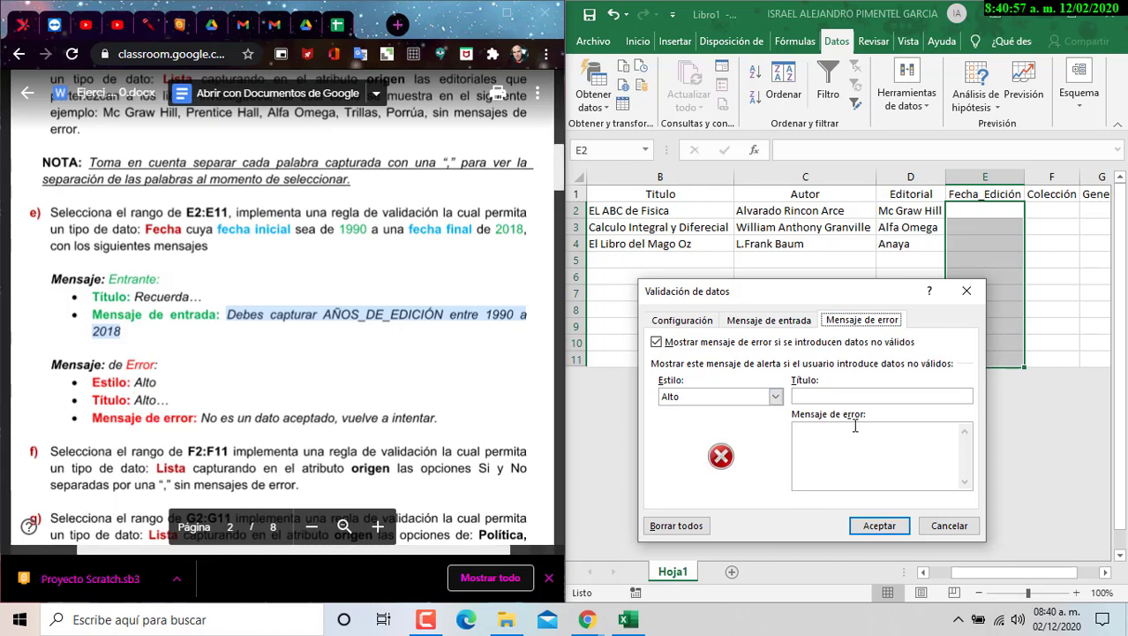
left_click(860, 392)
type("Alto")
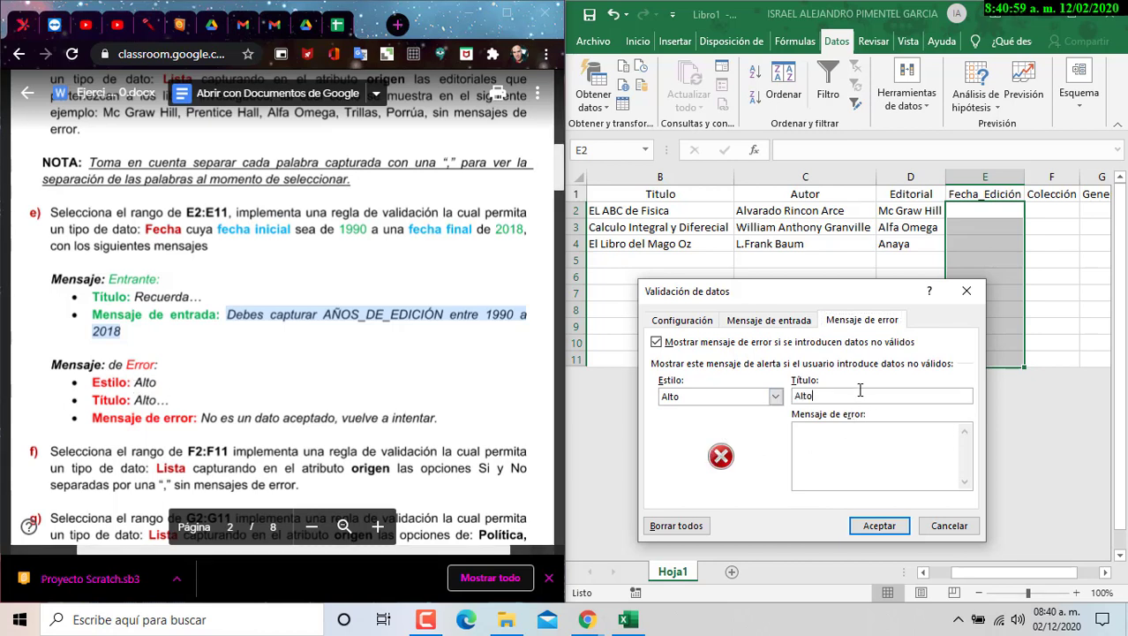
type("...")
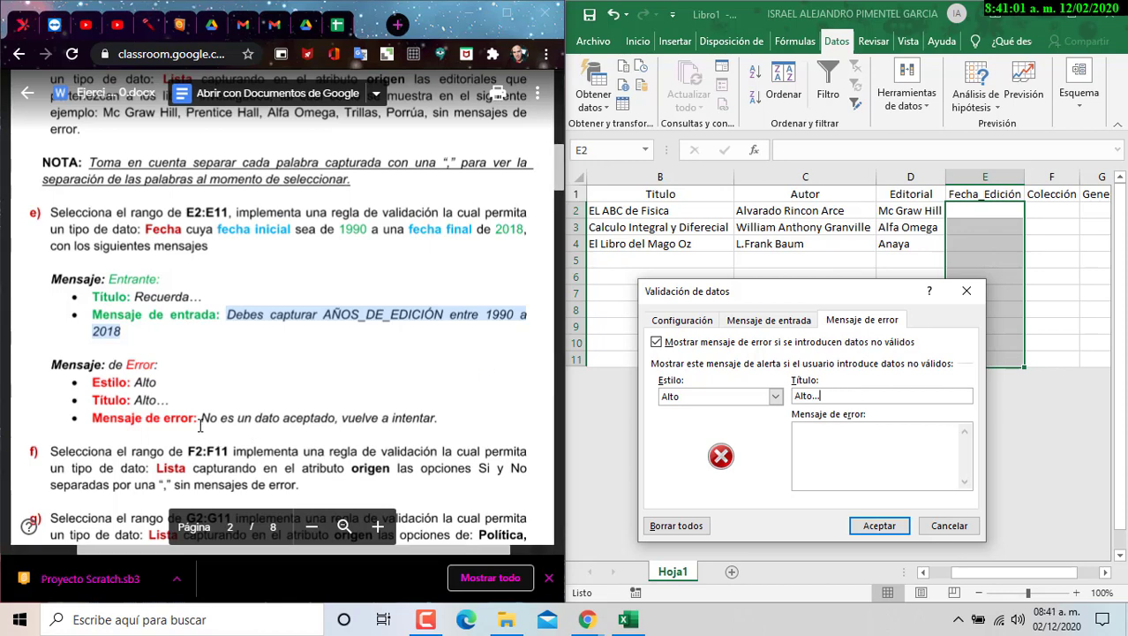
left_click(344, 415)
left_click_drag(434, 416, 204, 416)
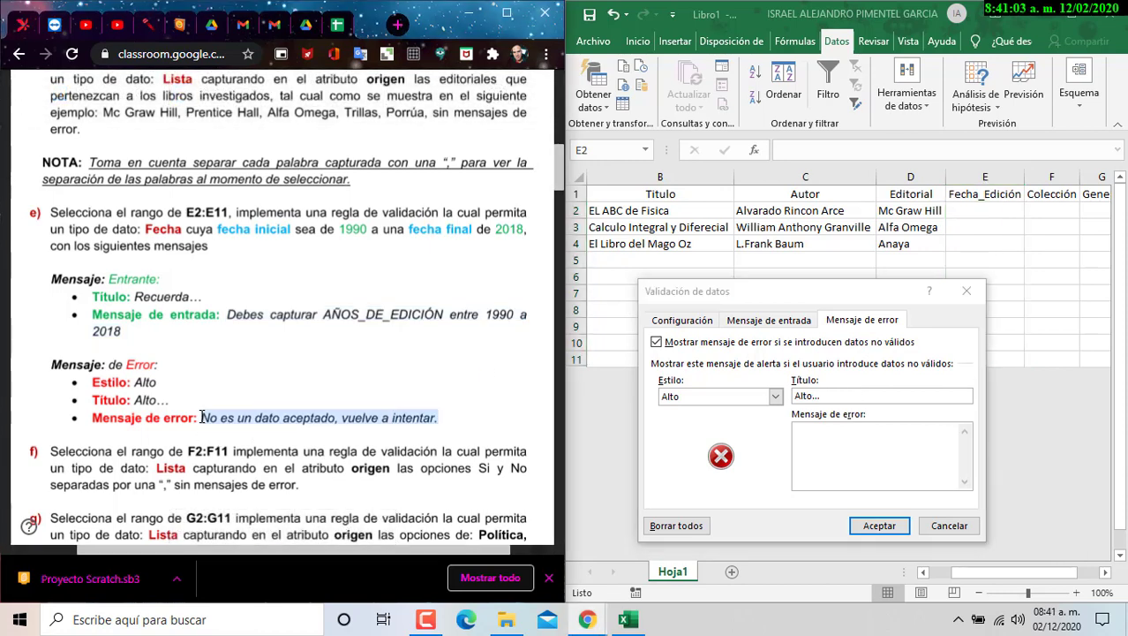
key("ctrl+c")
left_click(919, 475)
key("ctrl+v")
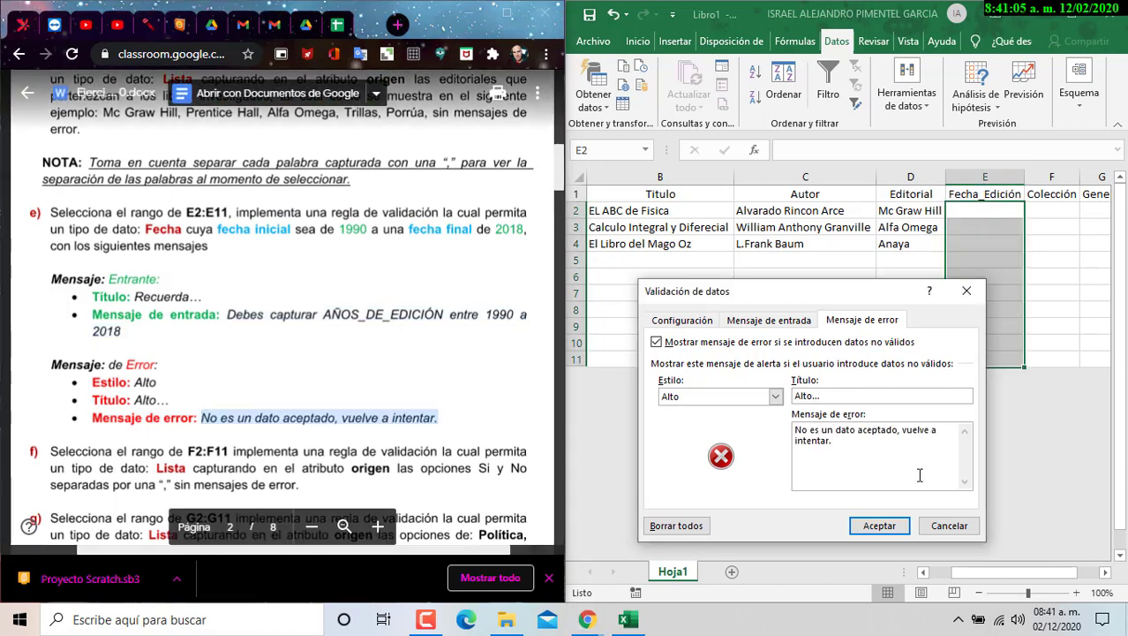
left_click(684, 323)
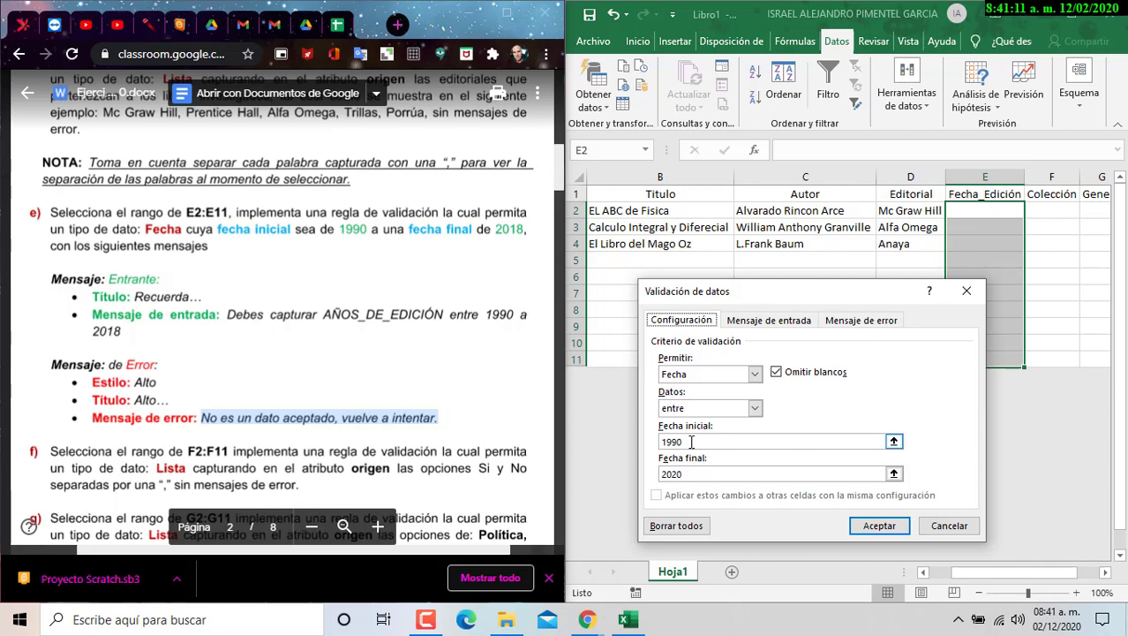
- Set the allowed date range to 01/01/1990 through 31/12/2020
left_click(664, 441)
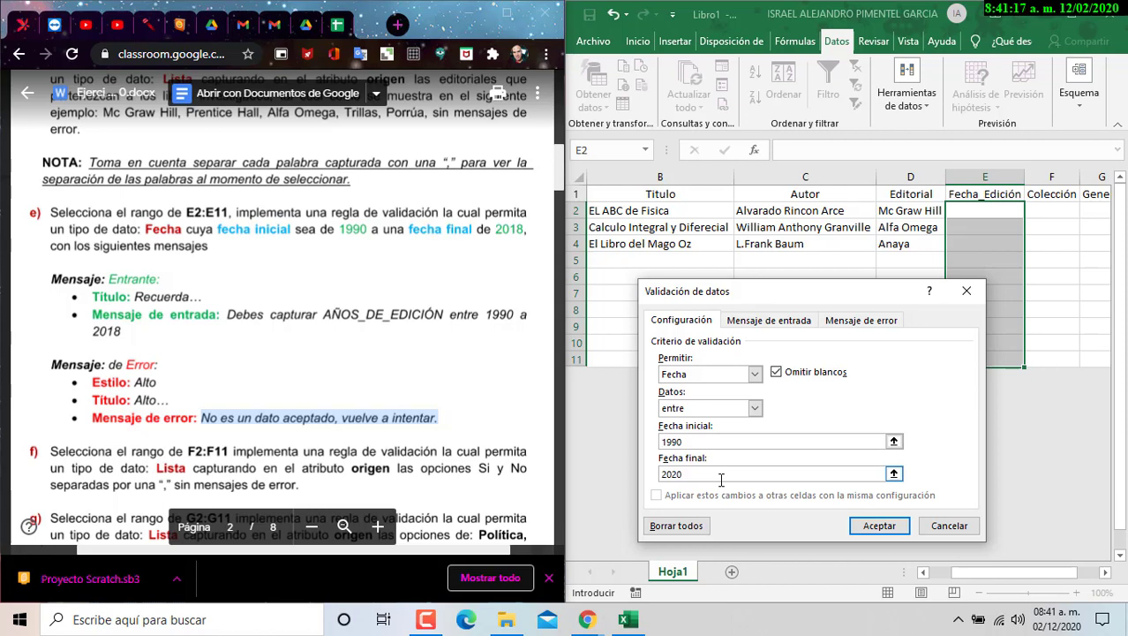
type("01/01/")
left_click(663, 473)
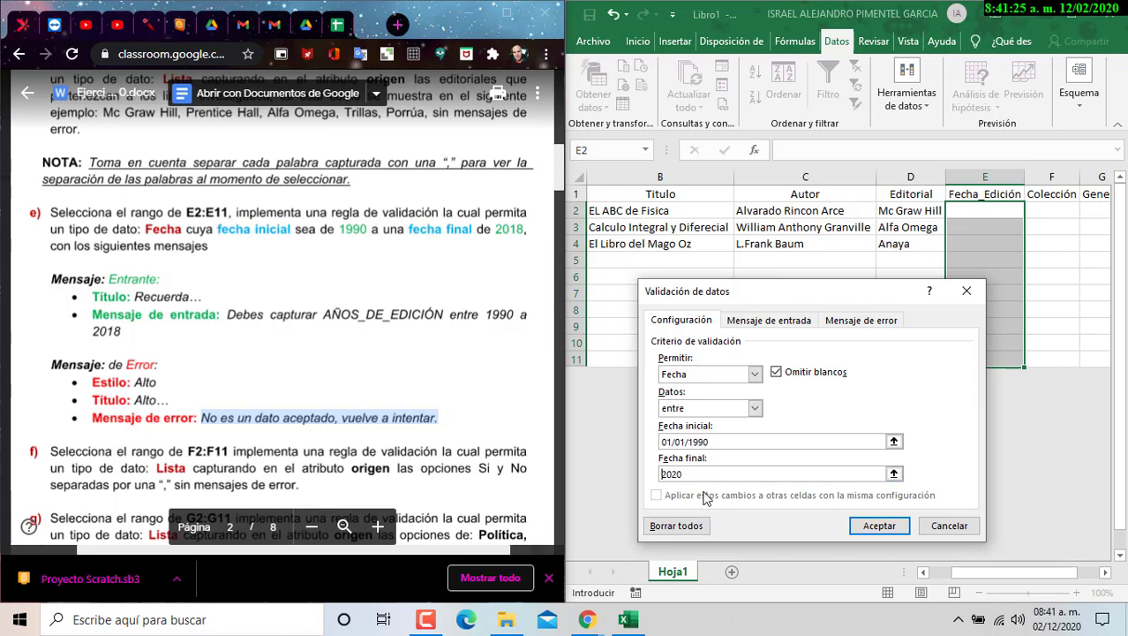
type("31/12/")
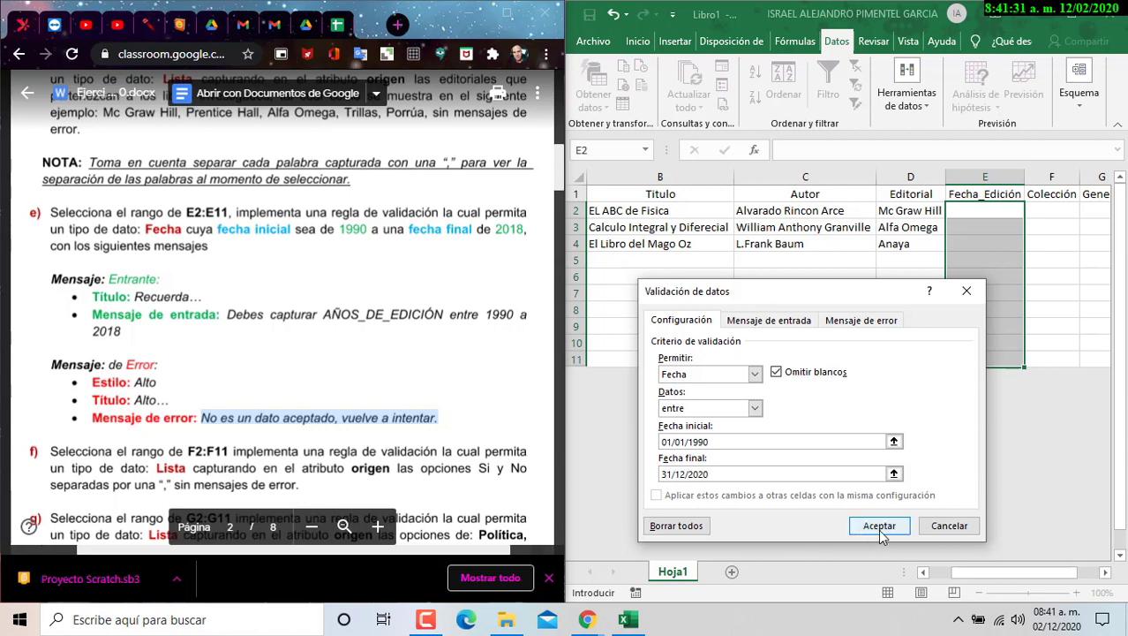
left_click(720, 442)
left_click(721, 475)
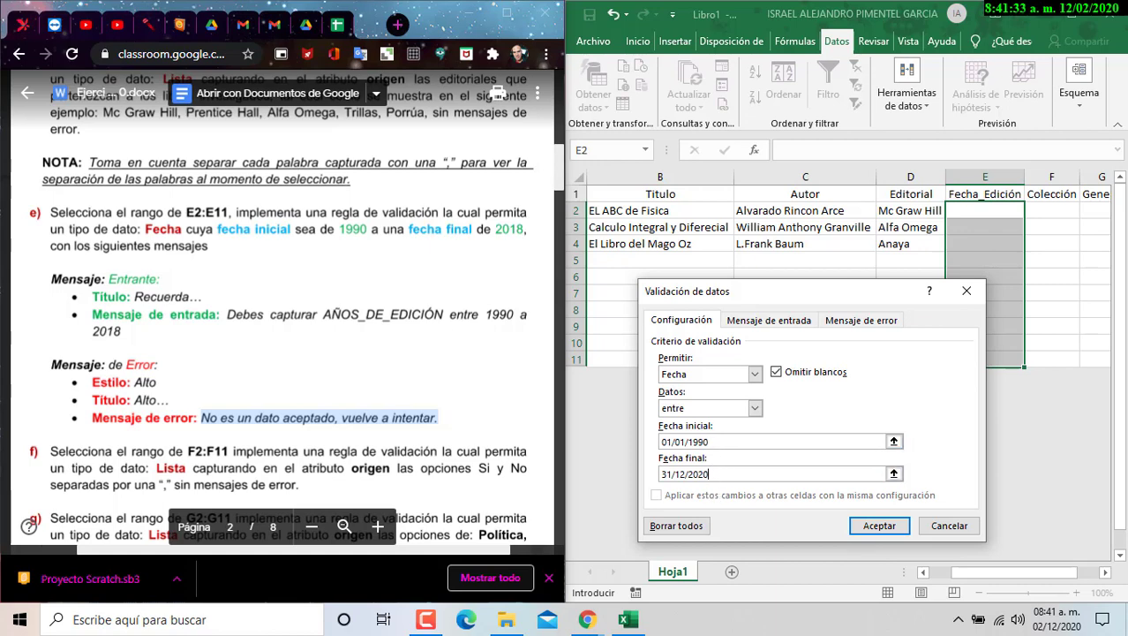
- Apply the date rule, see 03/03/1989 rejected in E2, then enter 02/01/1990 instead
left_click(889, 526)
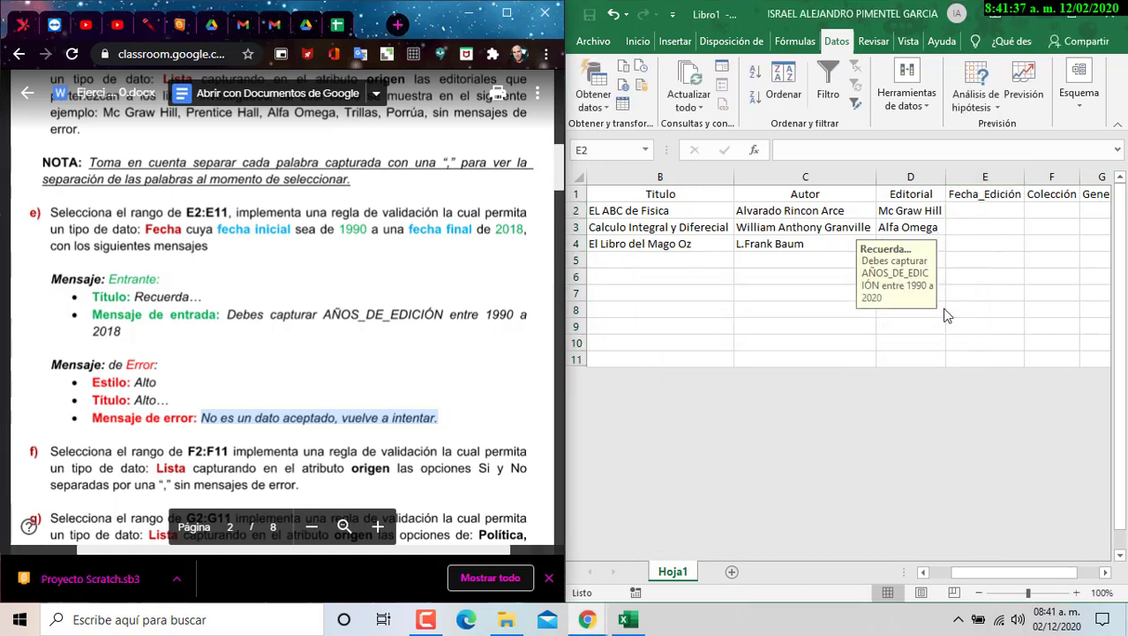
left_click(978, 217)
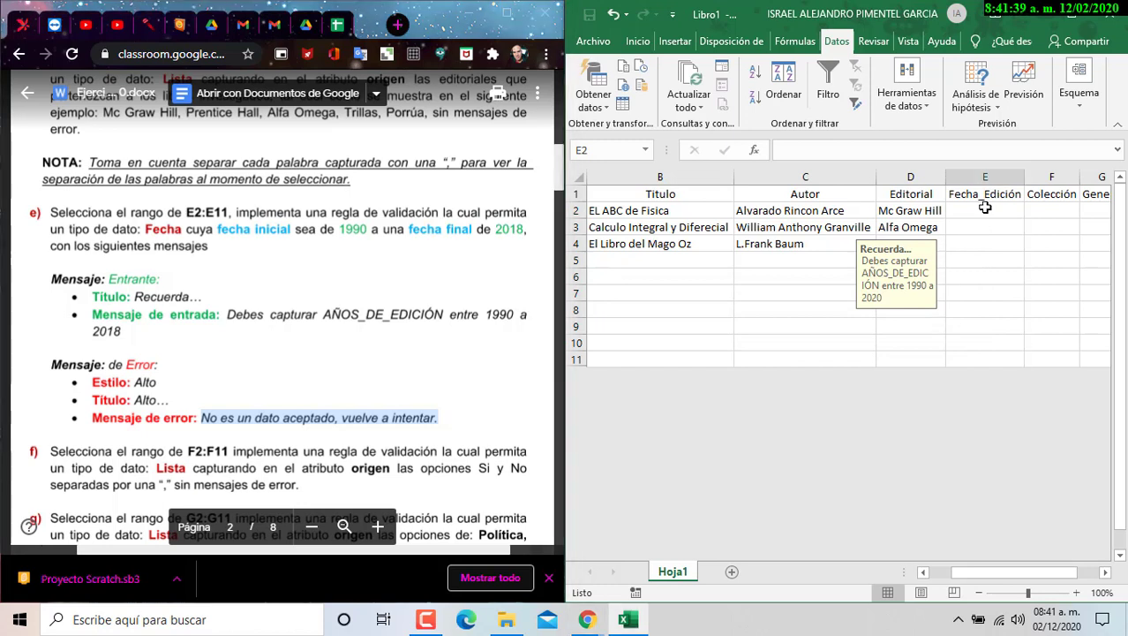
left_click(1004, 208)
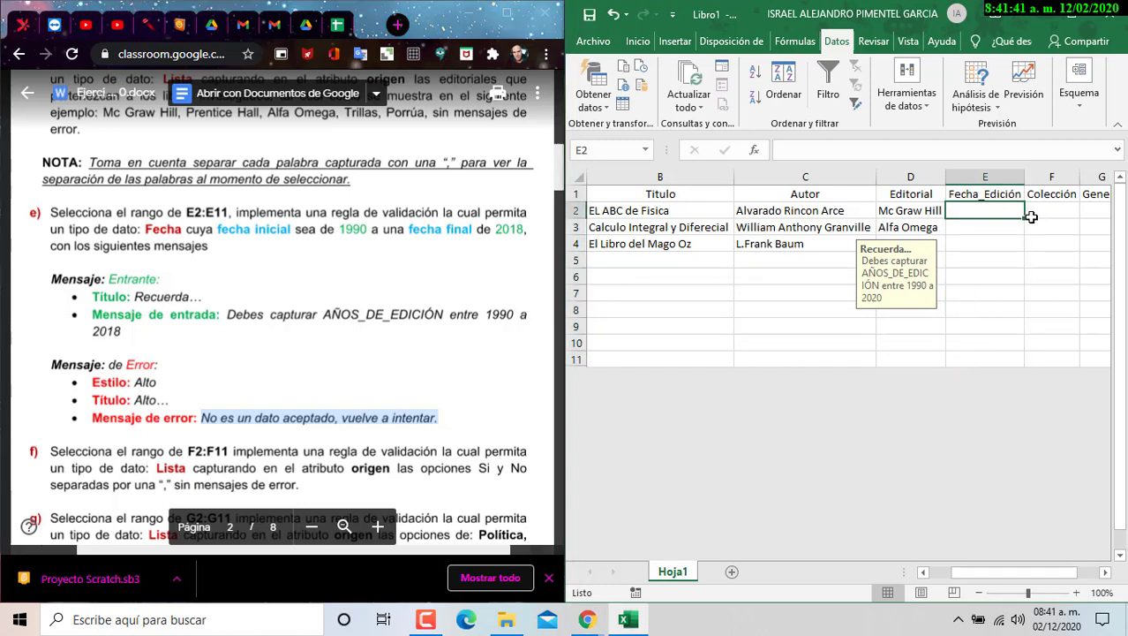
type("03/")
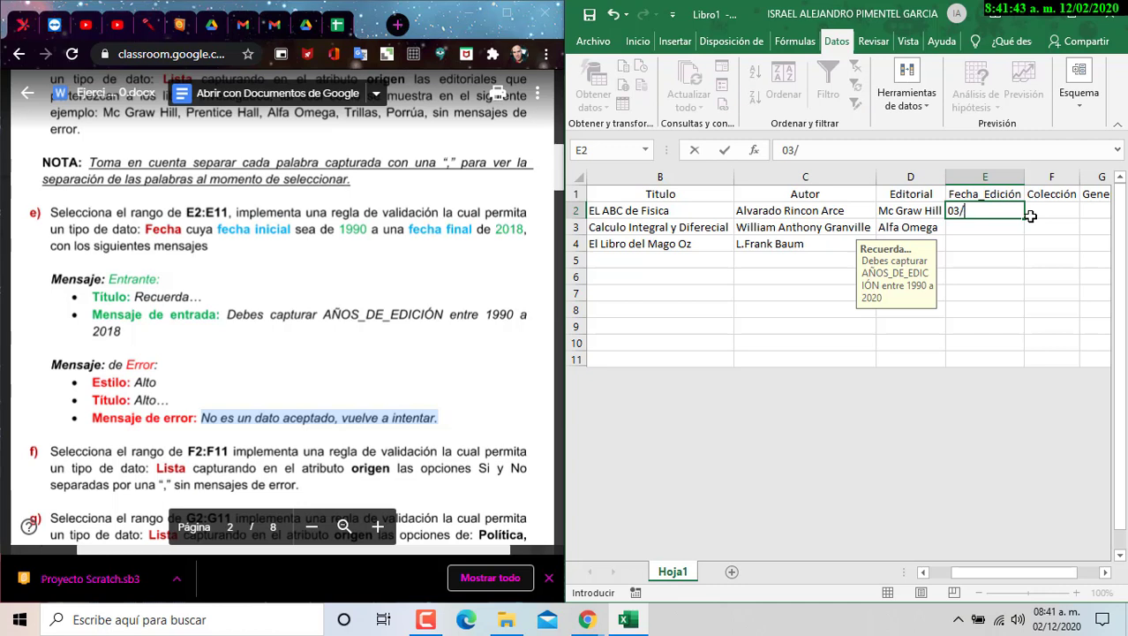
type("03/1989")
key("Return")
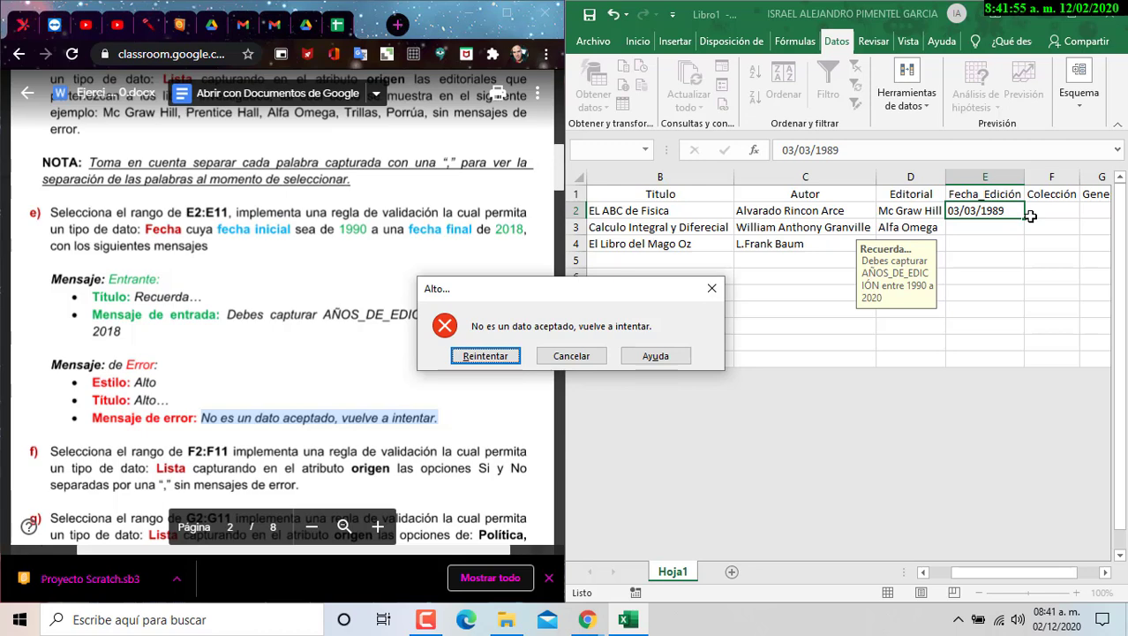
key("Escape")
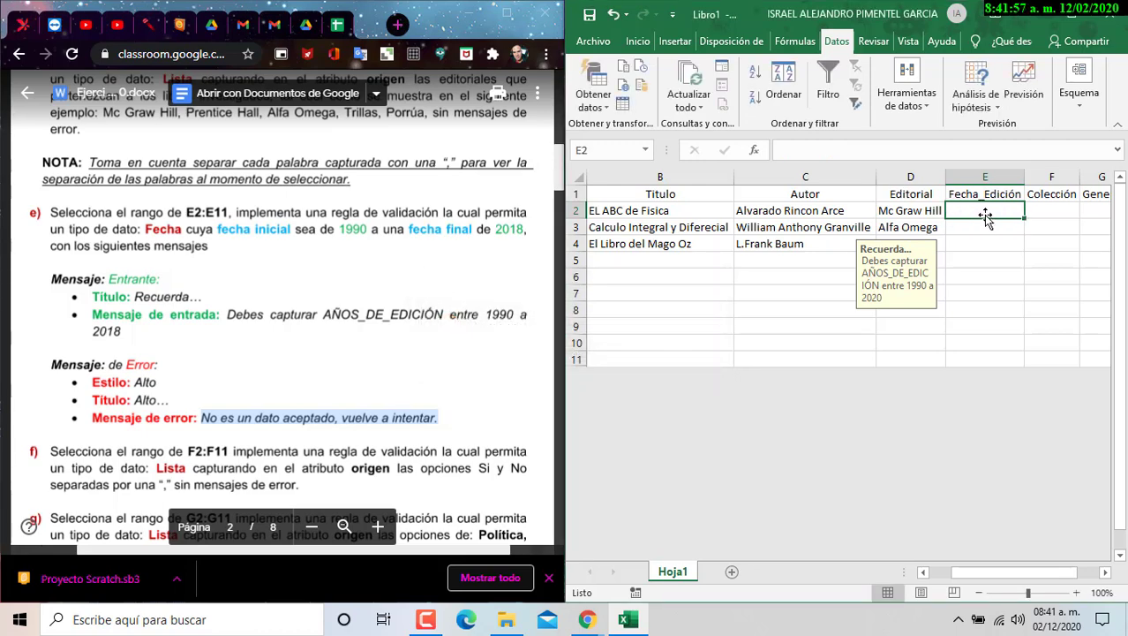
type("02")
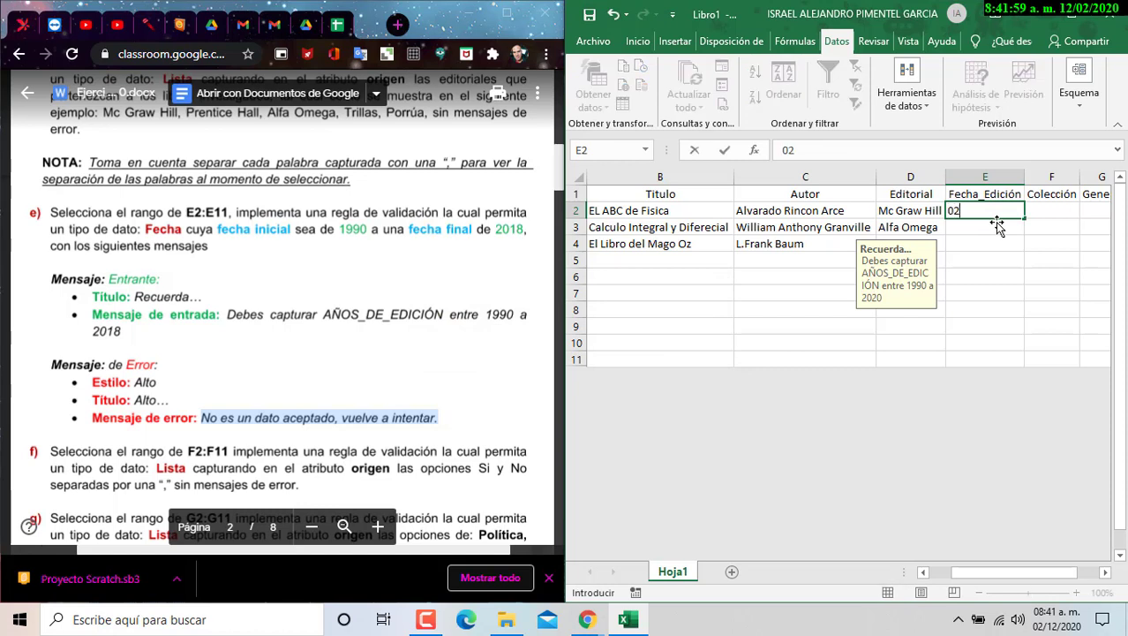
type("/01/1990")
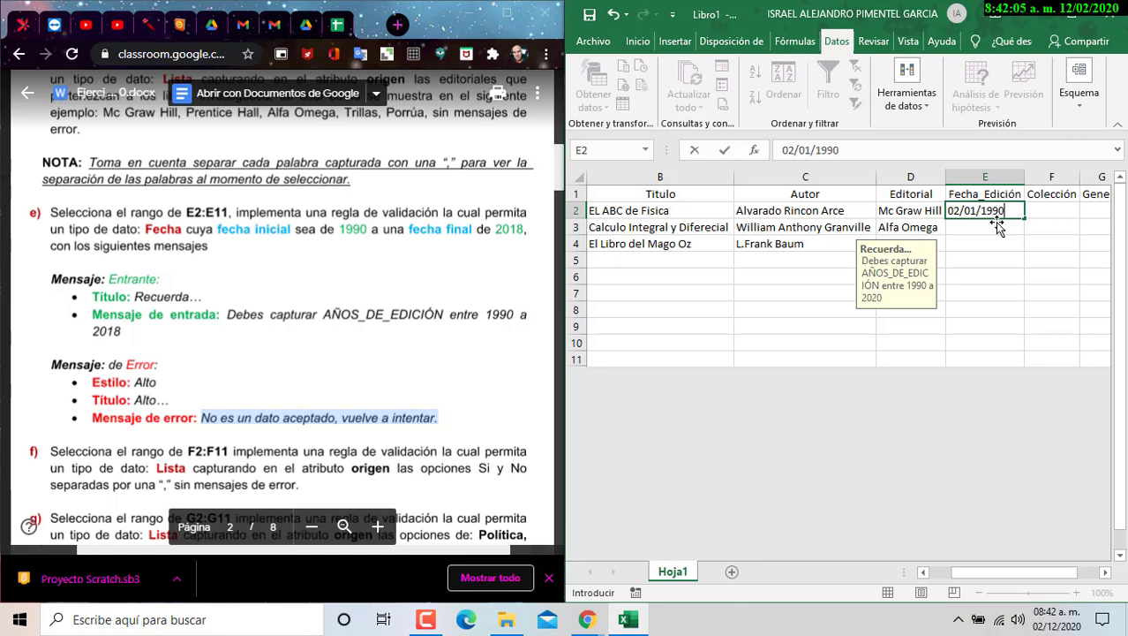
key("Return")
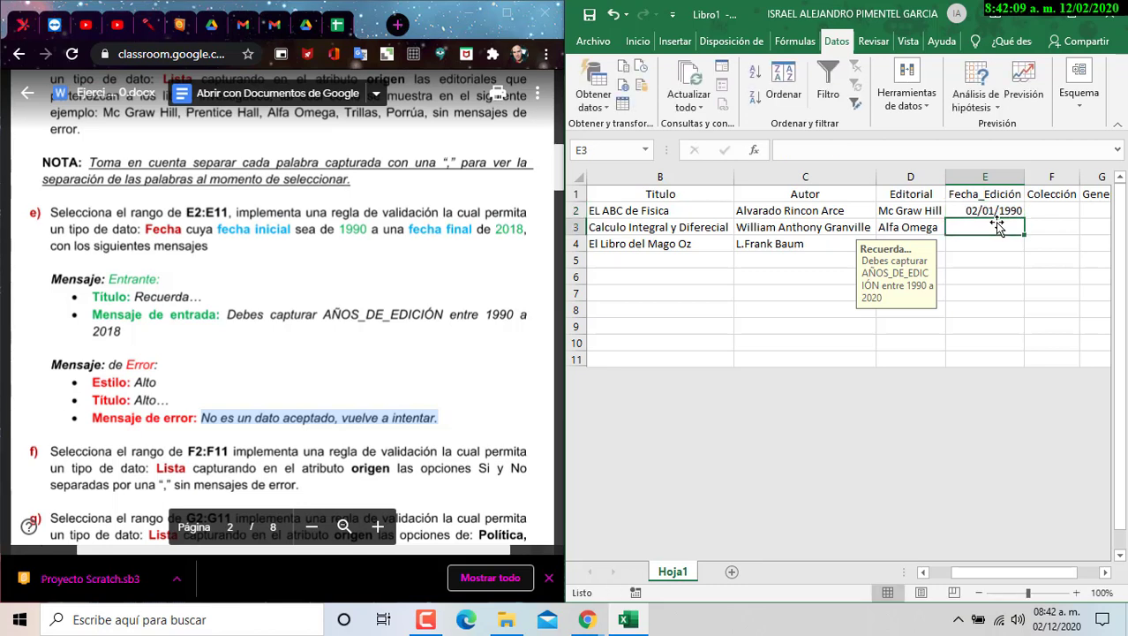
- Enter 18/12/2020 as the edition date in E4
key("Return")
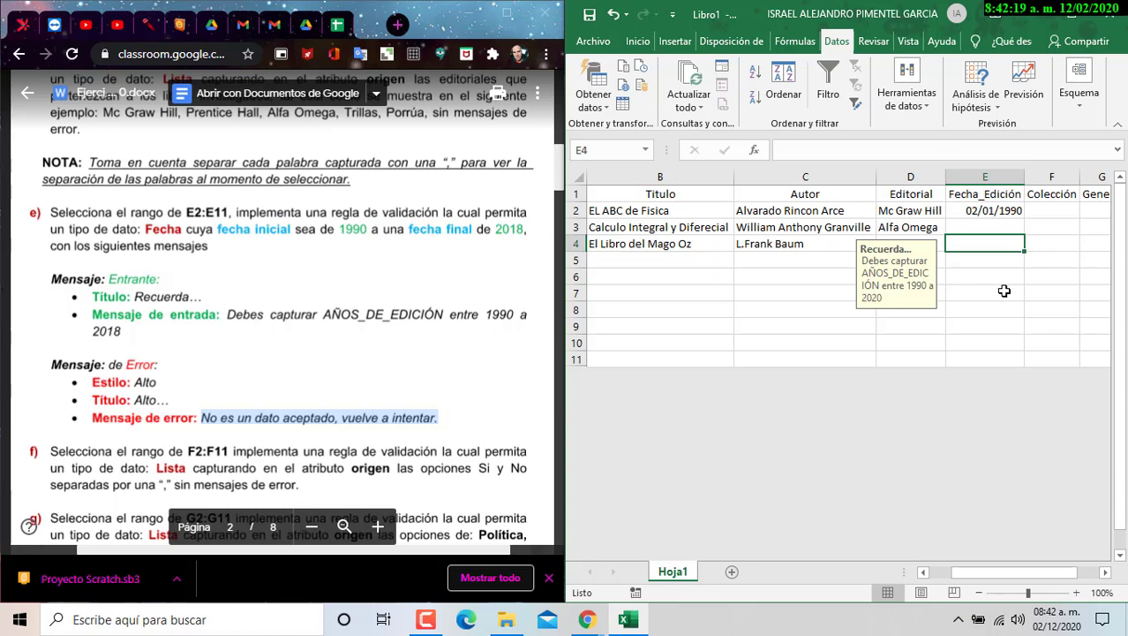
type("18")
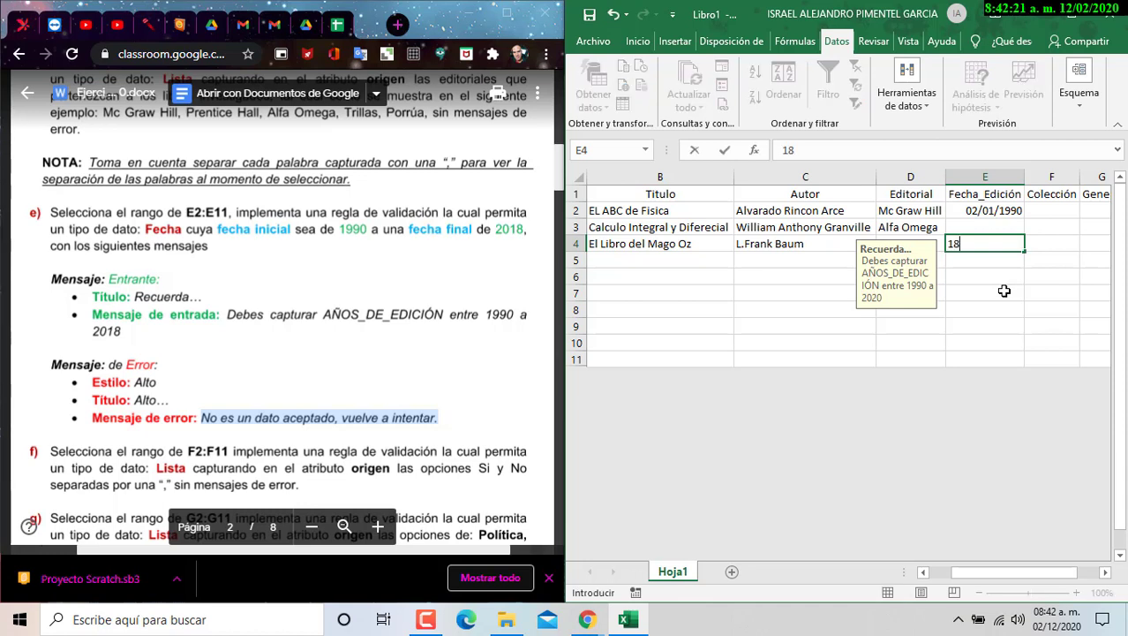
type("/12/2020")
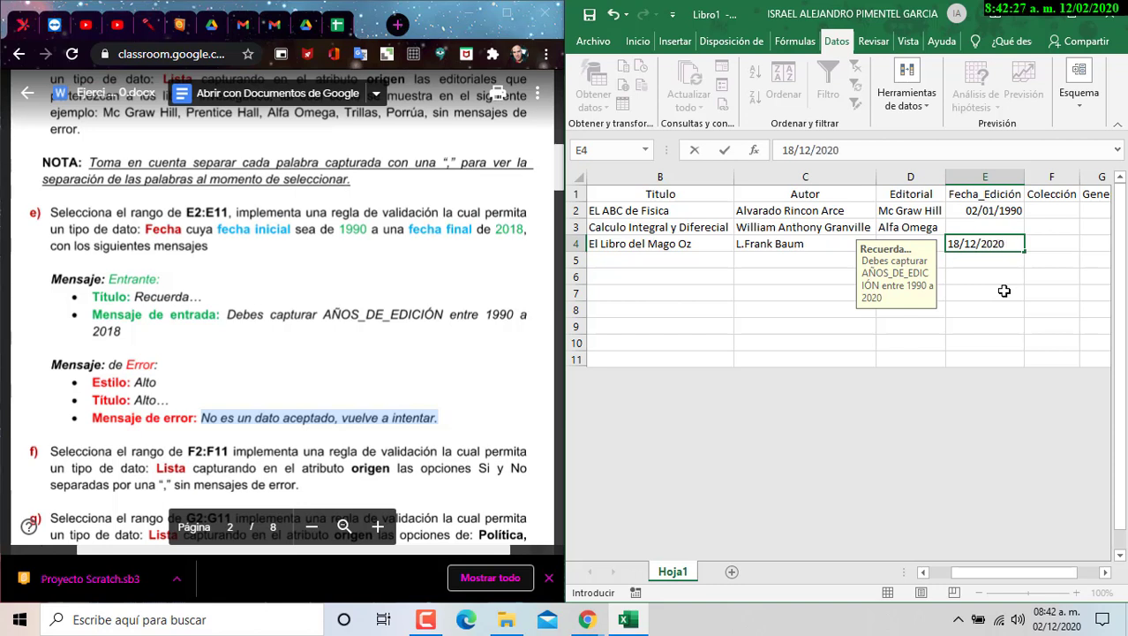
key("Return")
- In E3, see 31/12/2021 rejected, then enter 25/07/2006
key("Up")
key("Up")
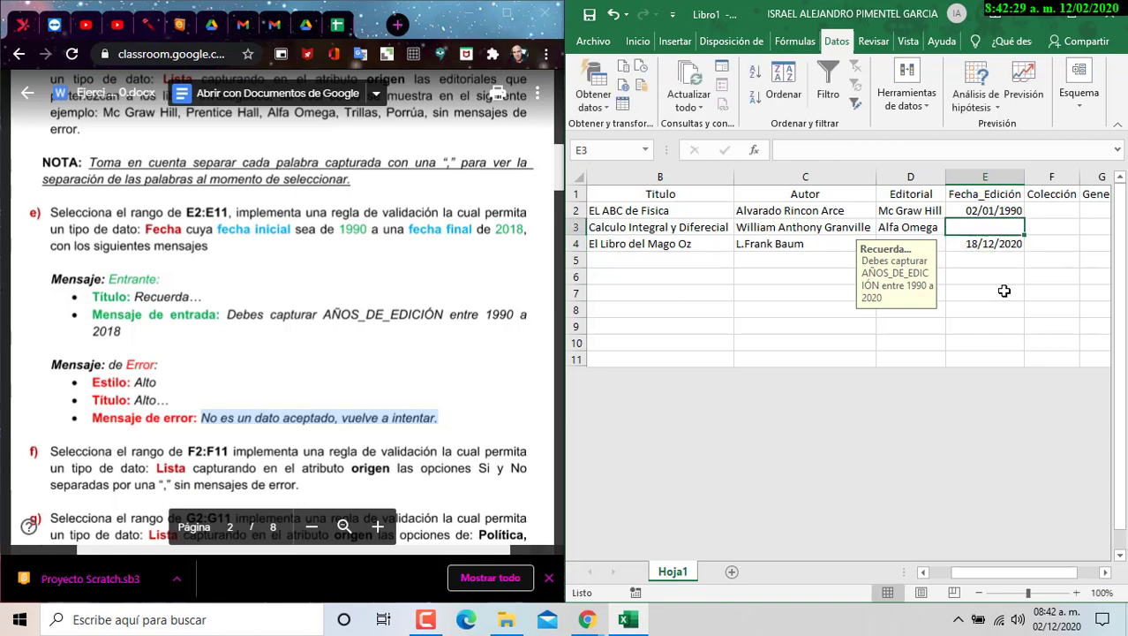
type("31")
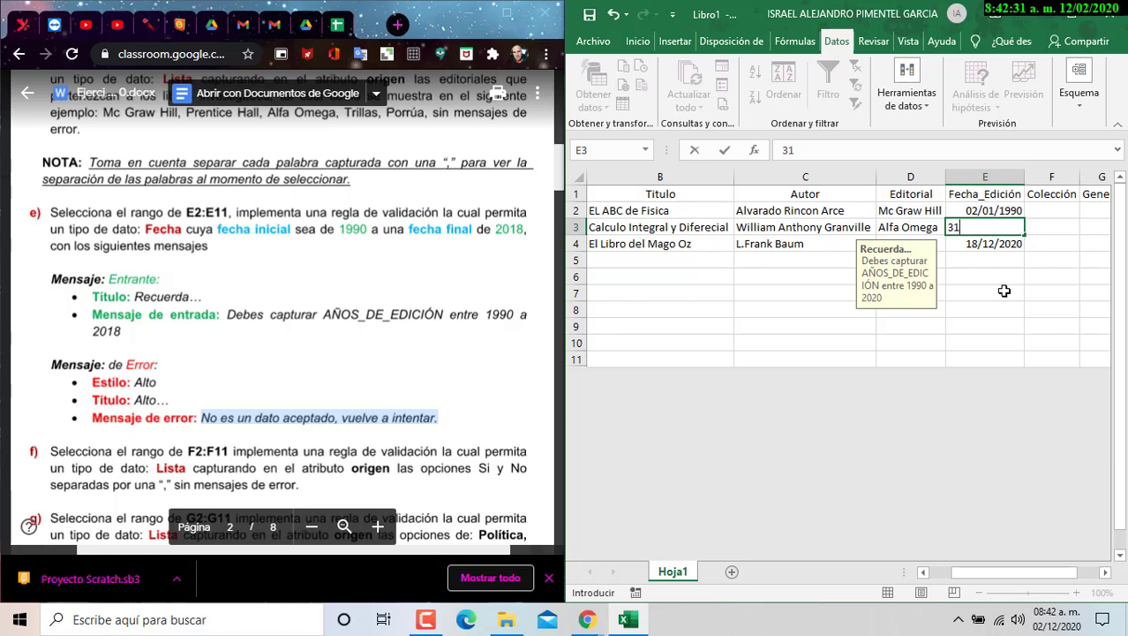
type("/12/2021")
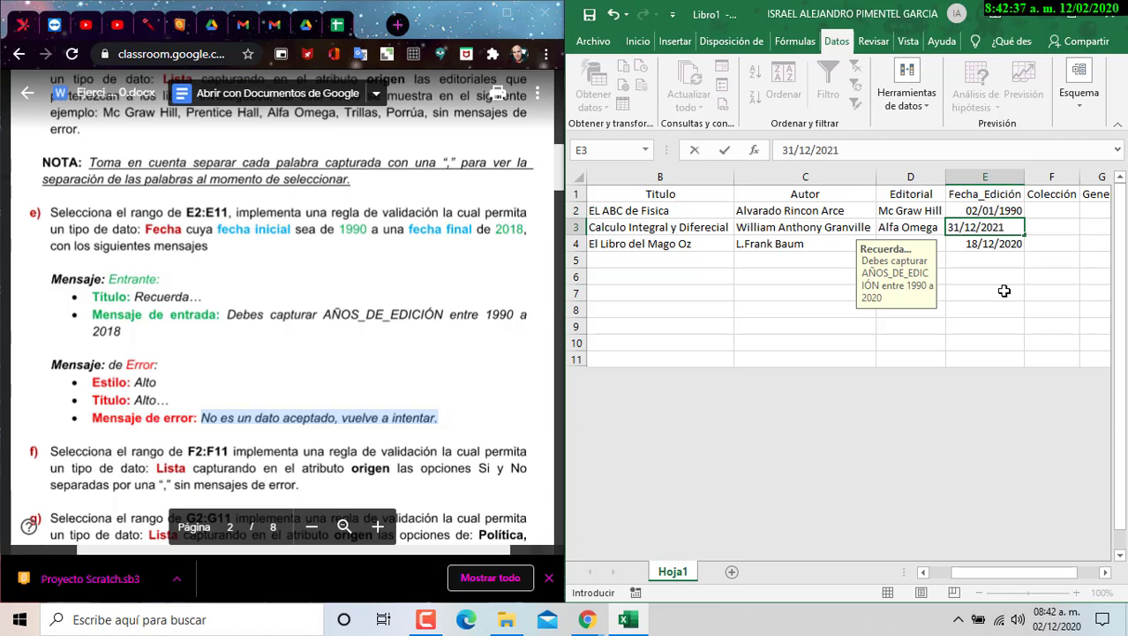
key("Return")
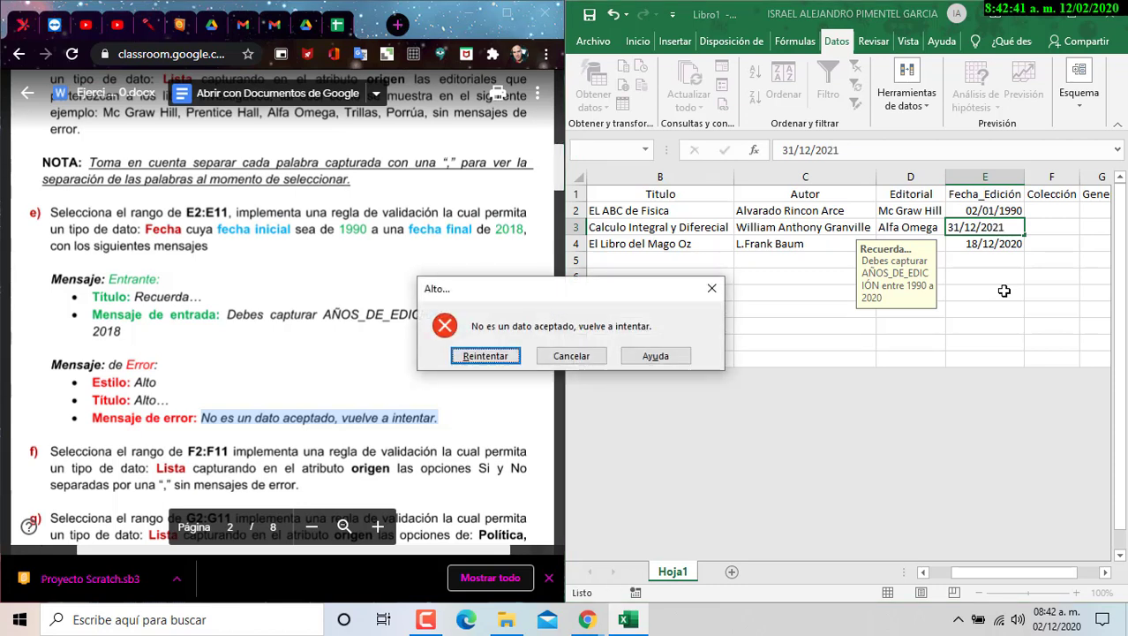
key("Escape")
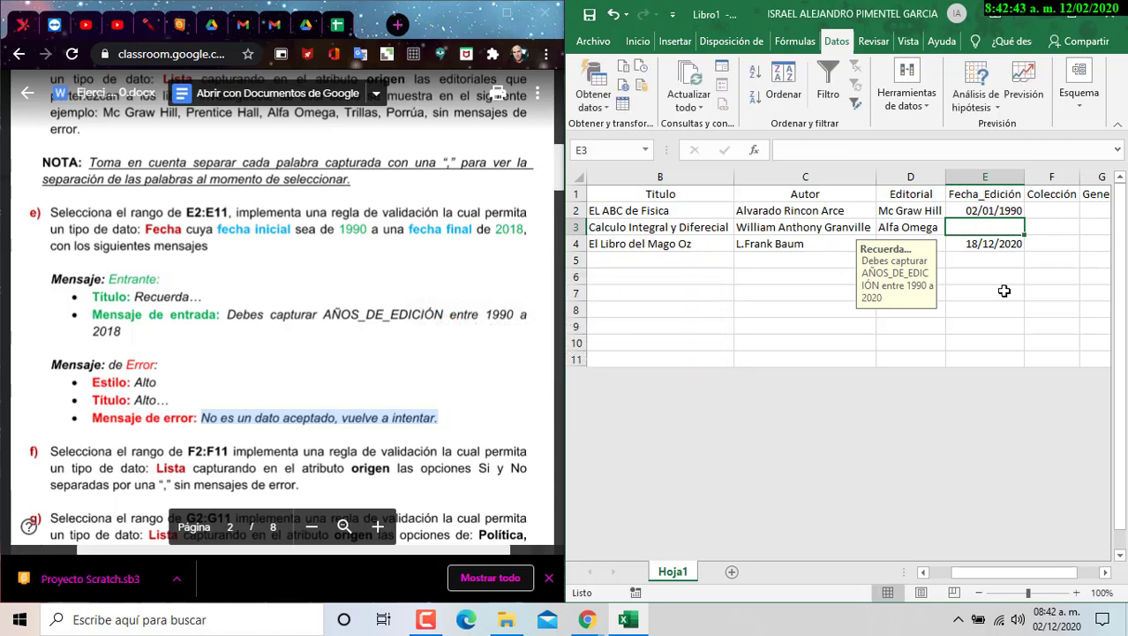
type("25/")
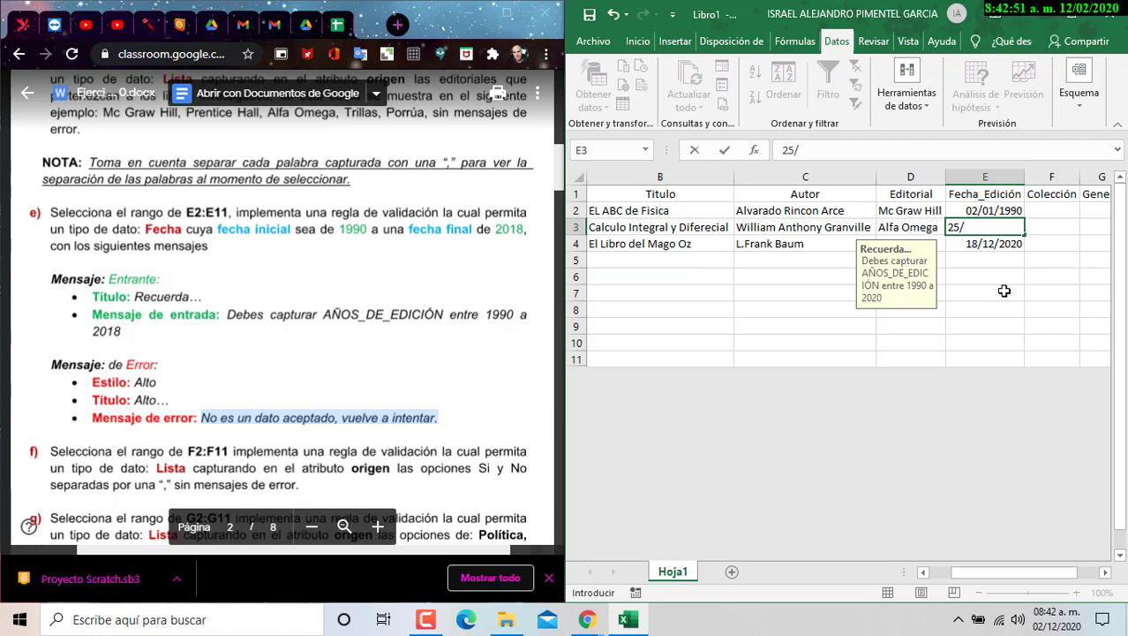
type("07/")
type("2006")
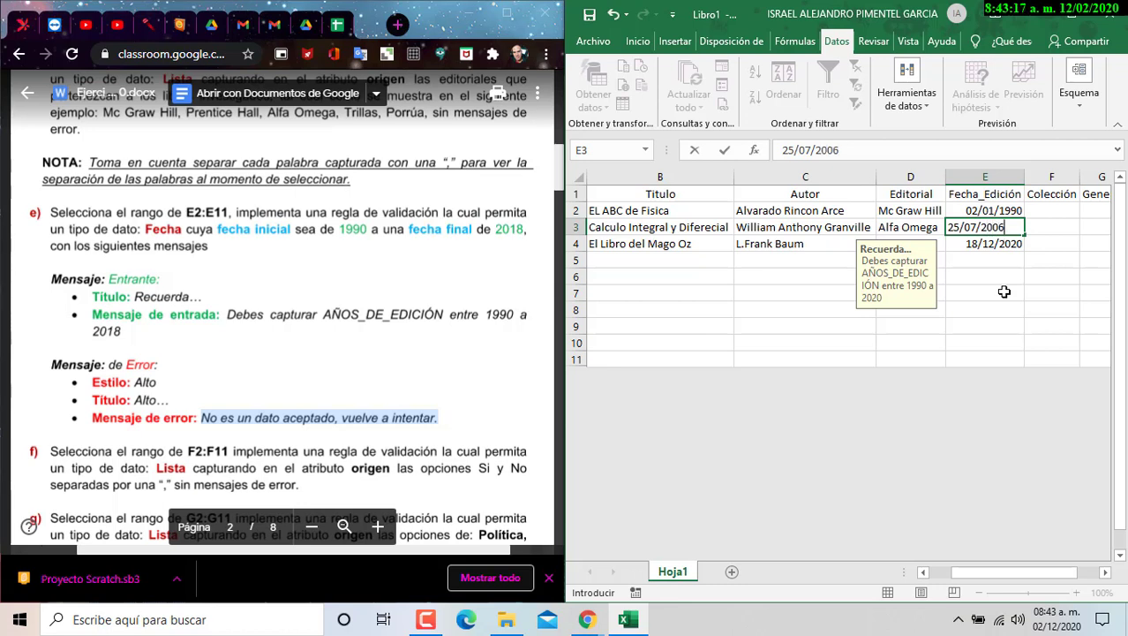
key("Return")
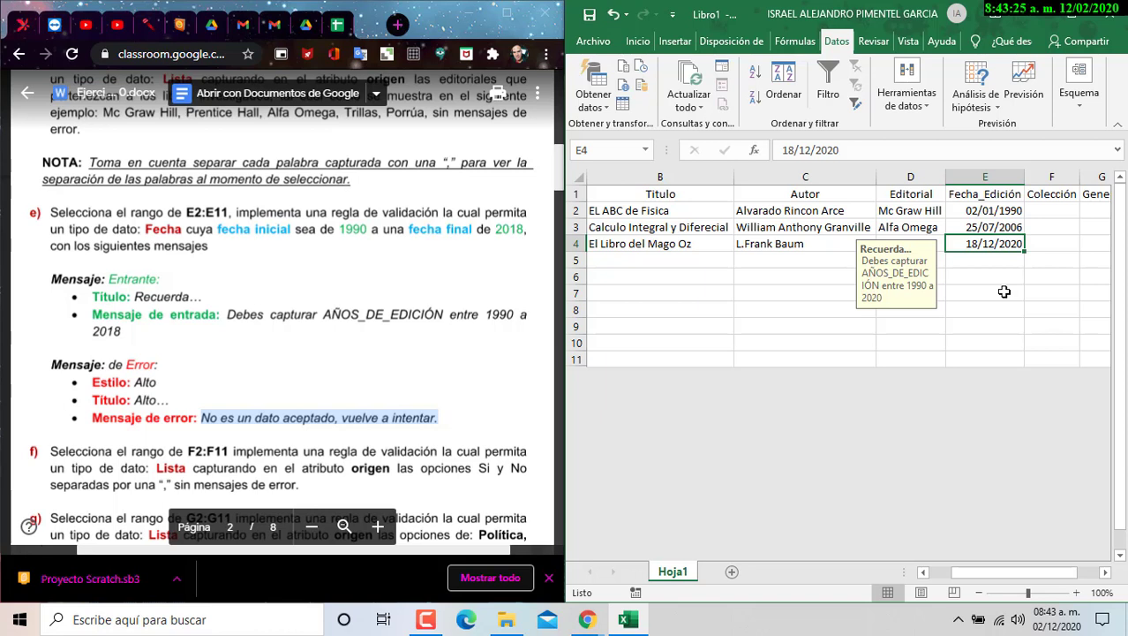
- Select the edition dates E2:E4 and move over to Colección cell F2
left_click(1002, 293)
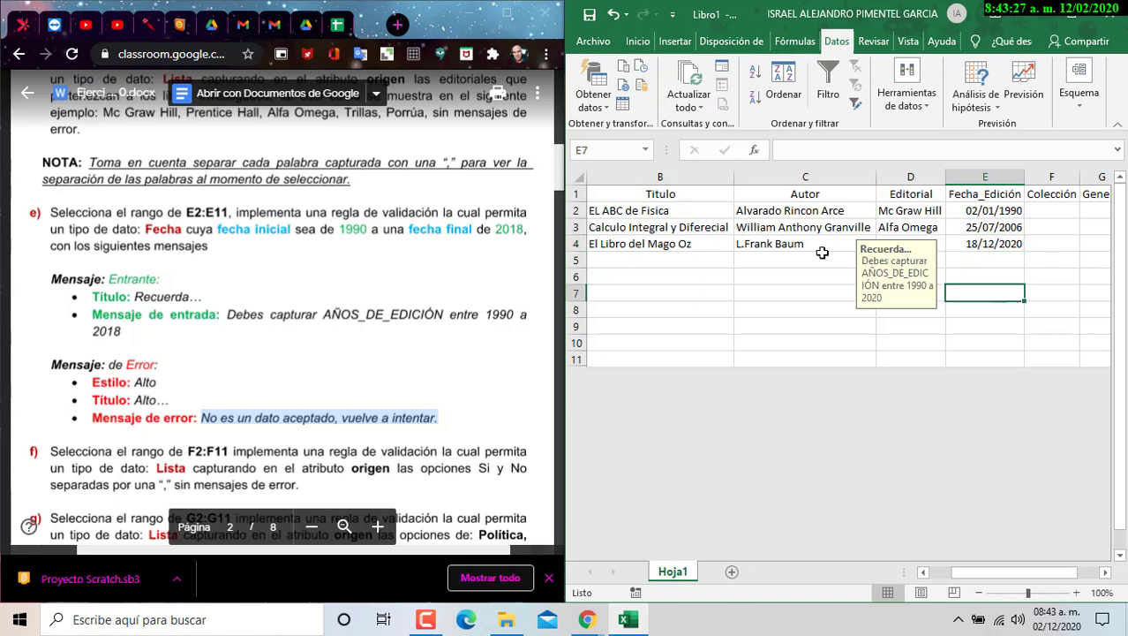
left_click(788, 259)
left_click_drag(984, 209, 984, 245)
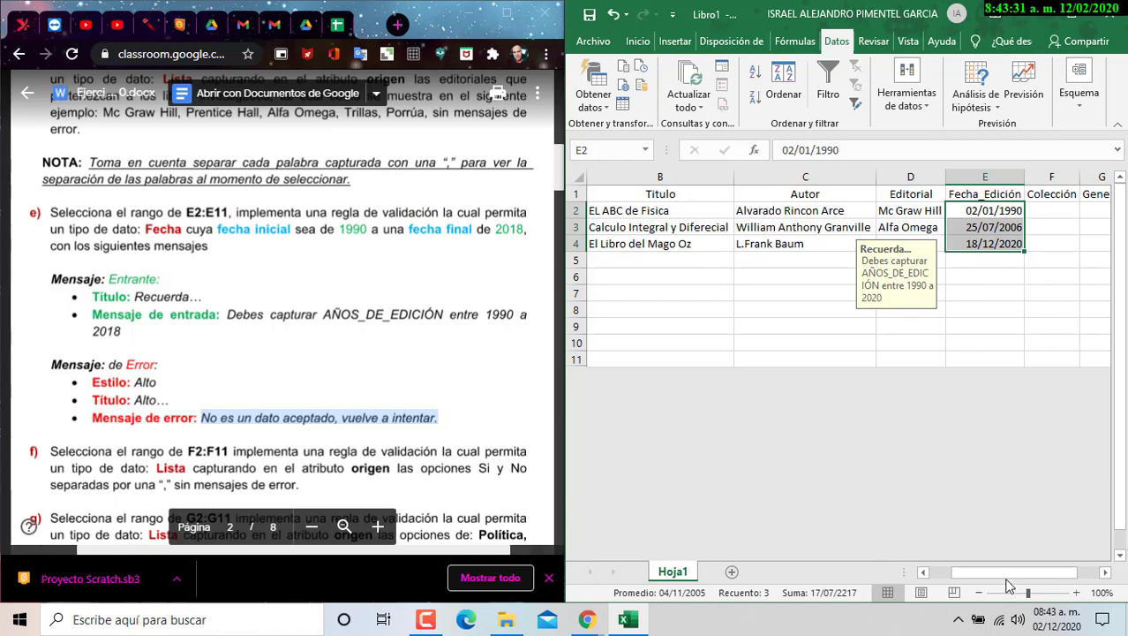
left_click_drag(1004, 572, 1035, 578)
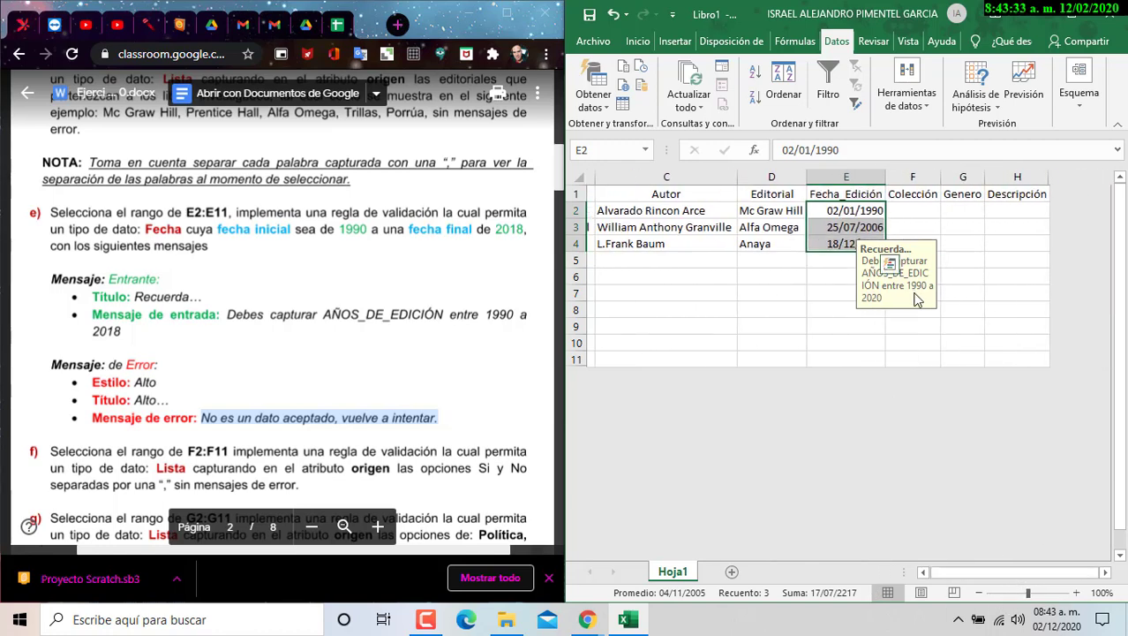
left_click(910, 207)
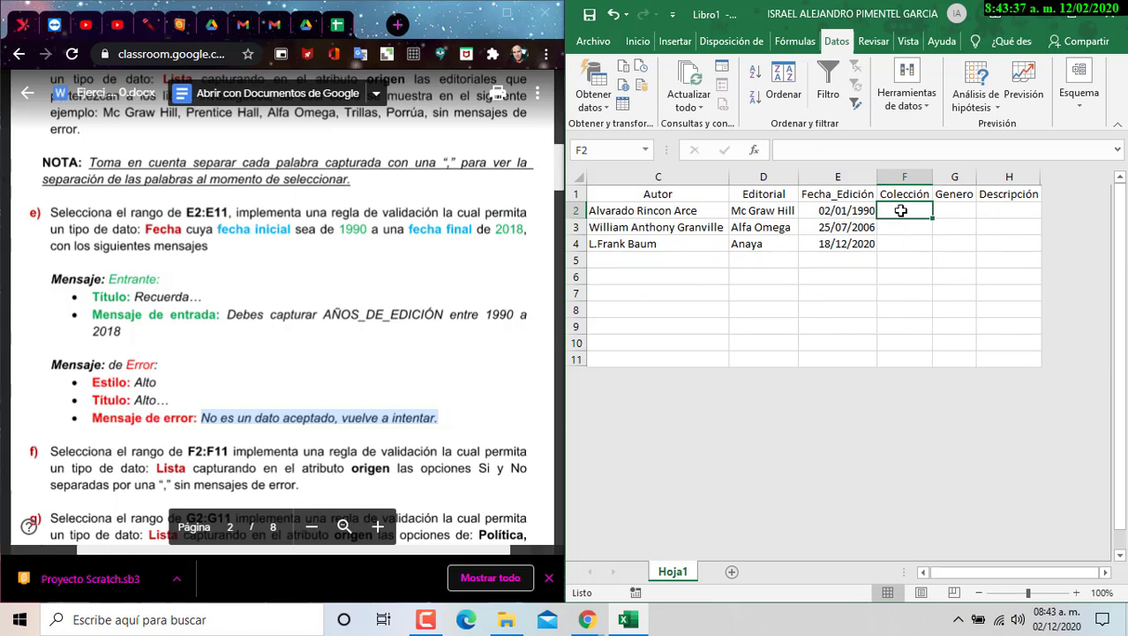
- Select F2:F11 and start a List validation with source Si,No
left_click_drag(901, 210, 909, 360)
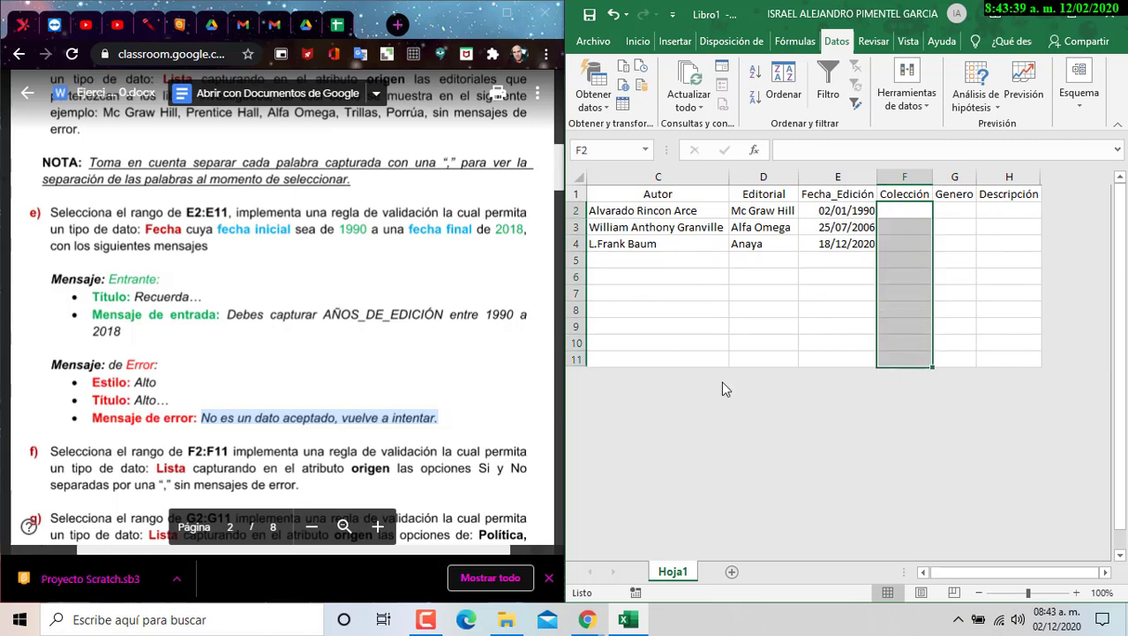
scroll(102, 246, "down", 3)
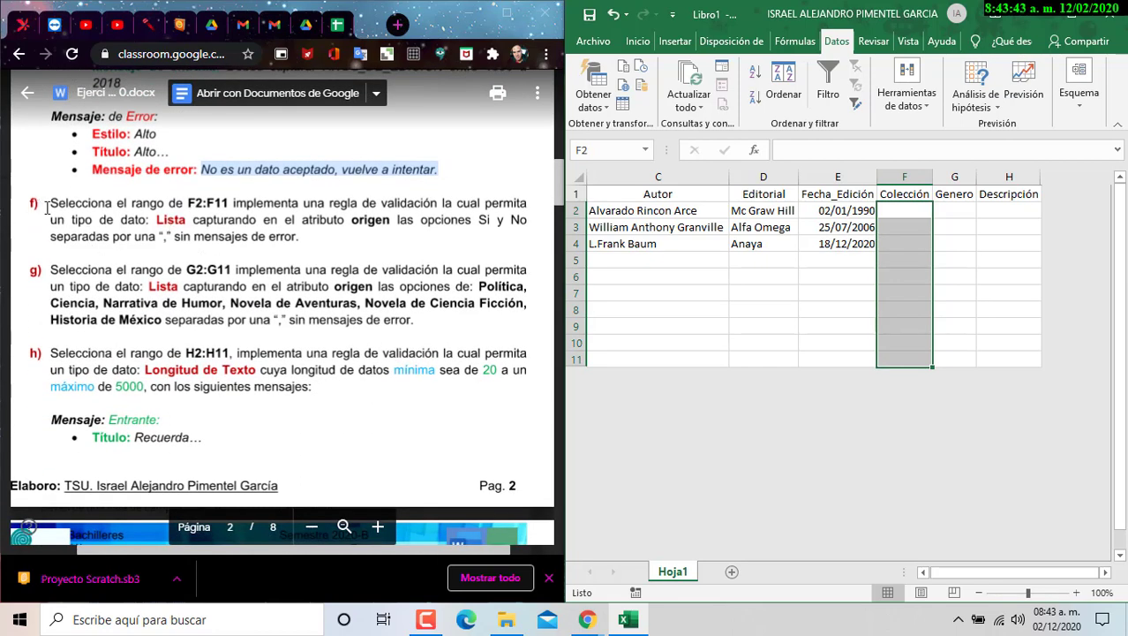
left_click(910, 97)
left_click(938, 170)
left_click(715, 374)
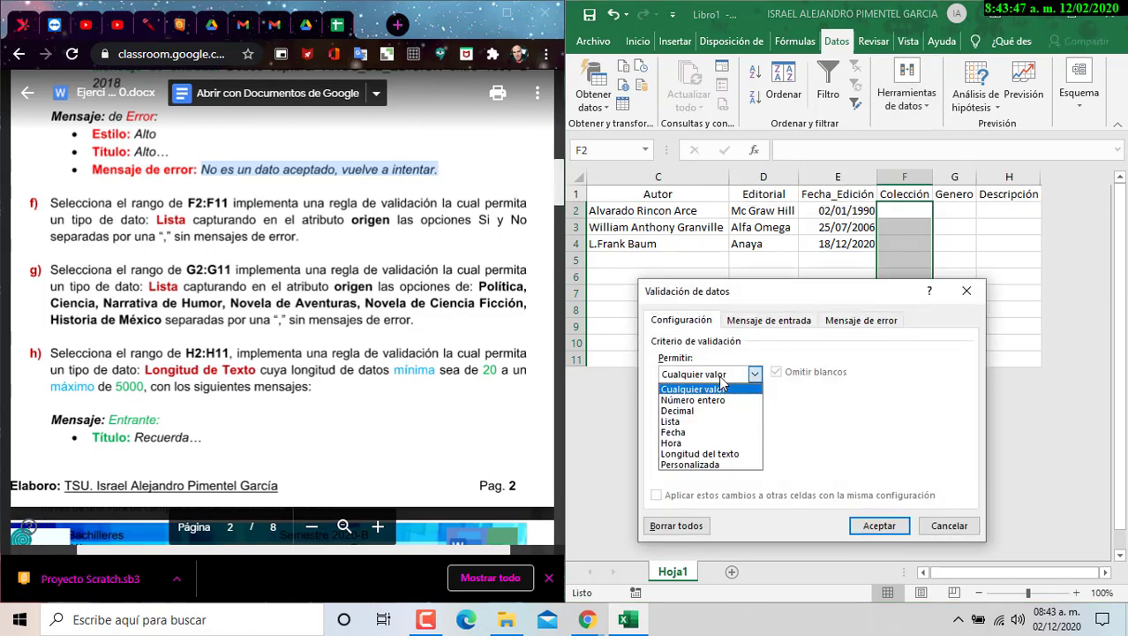
left_click(704, 422)
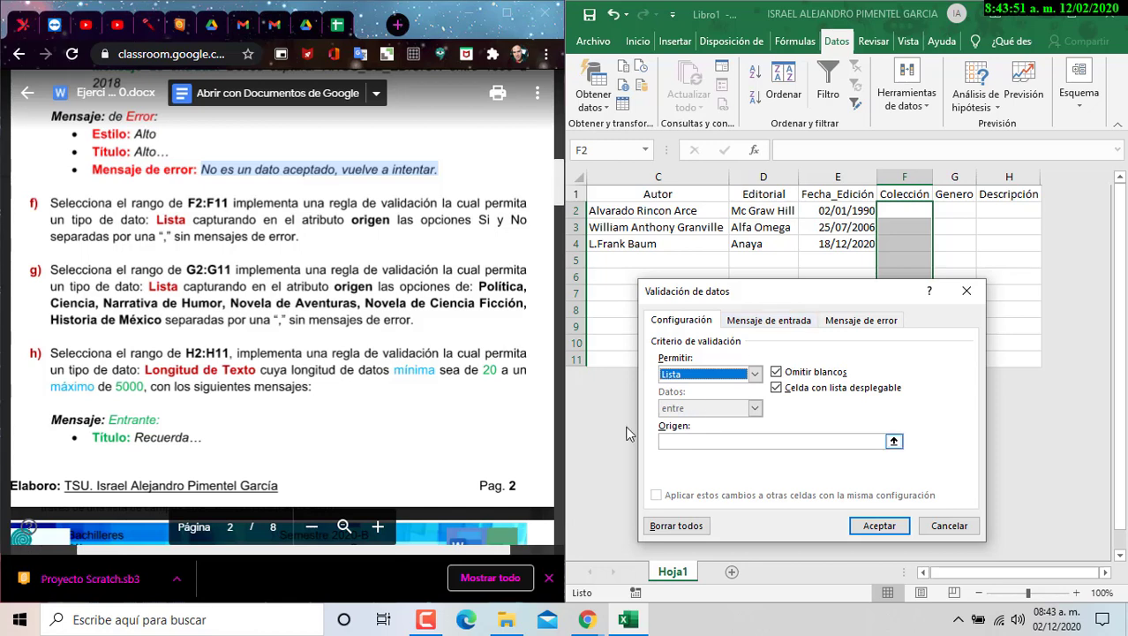
left_click(471, 288)
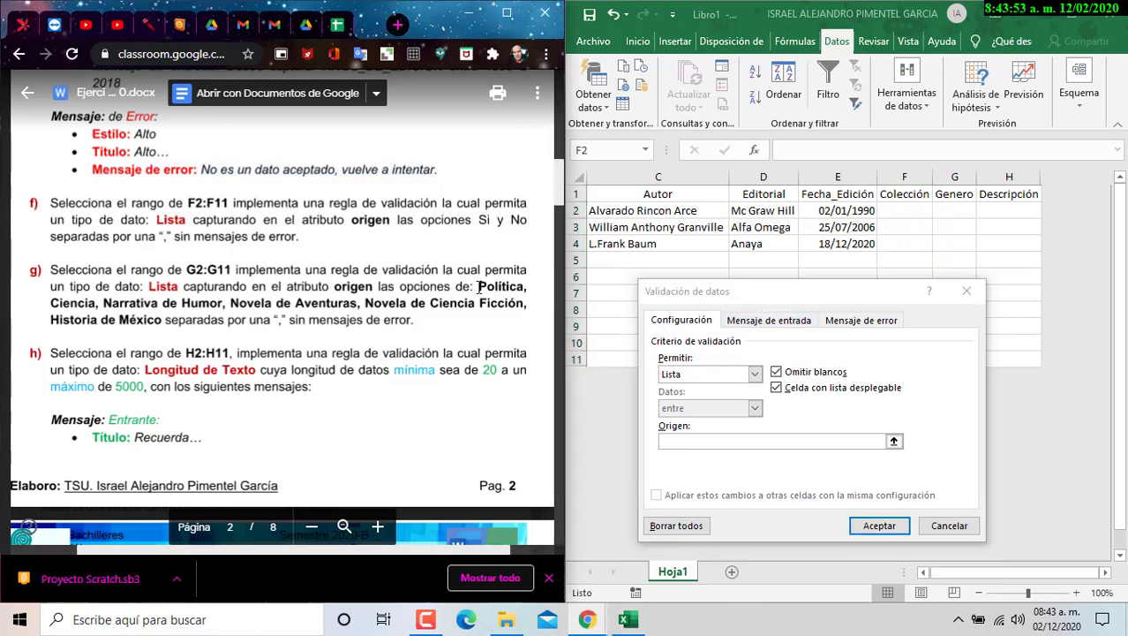
left_click_drag(162, 319, 483, 286)
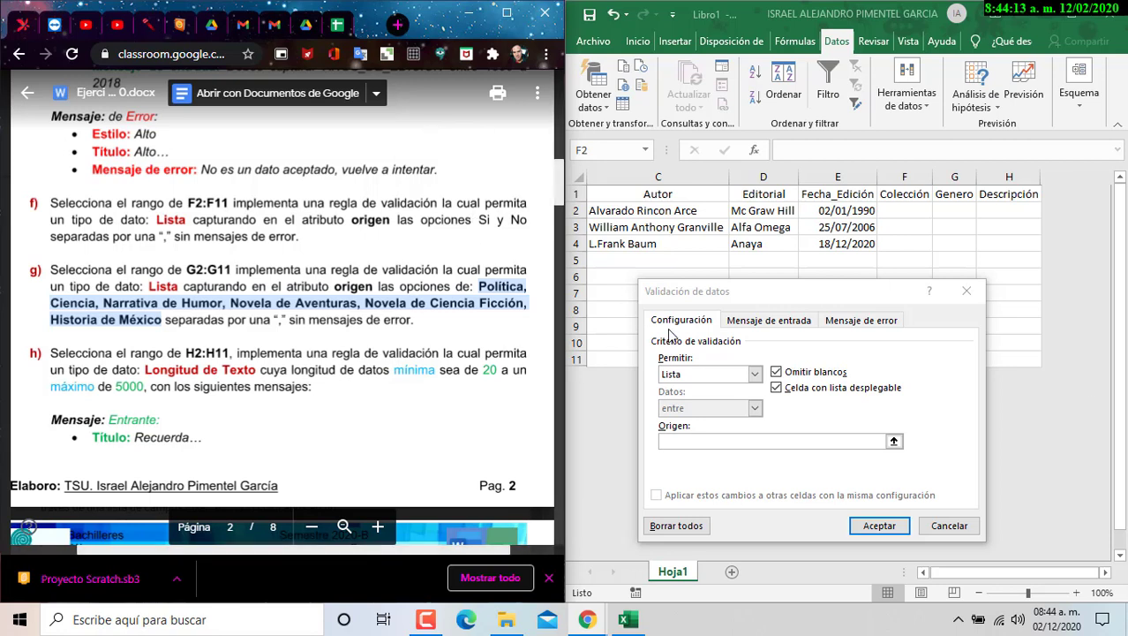
left_click(718, 442)
type("Si")
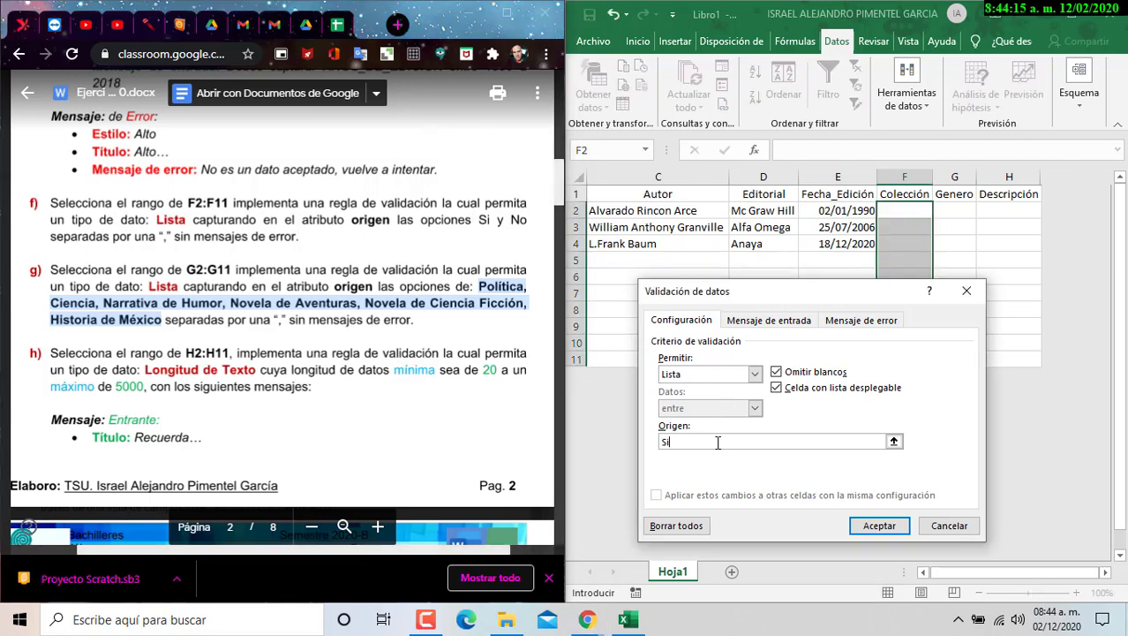
type(",No")
- Apply the Si/No list validation and check F2's dropdown
left_click(879, 528)
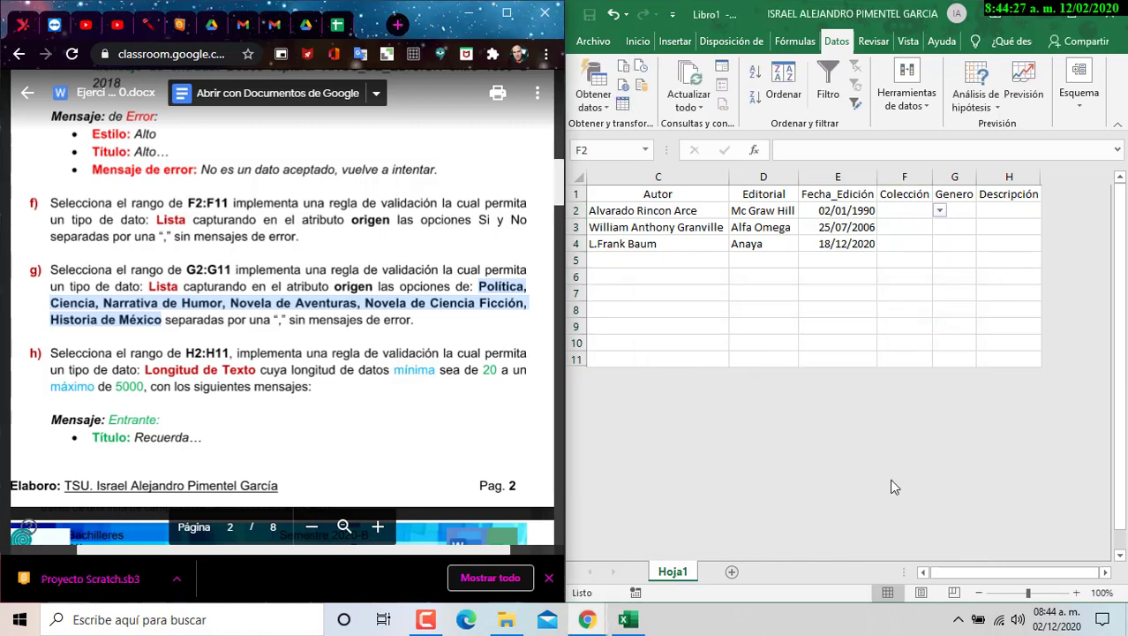
left_click(940, 210)
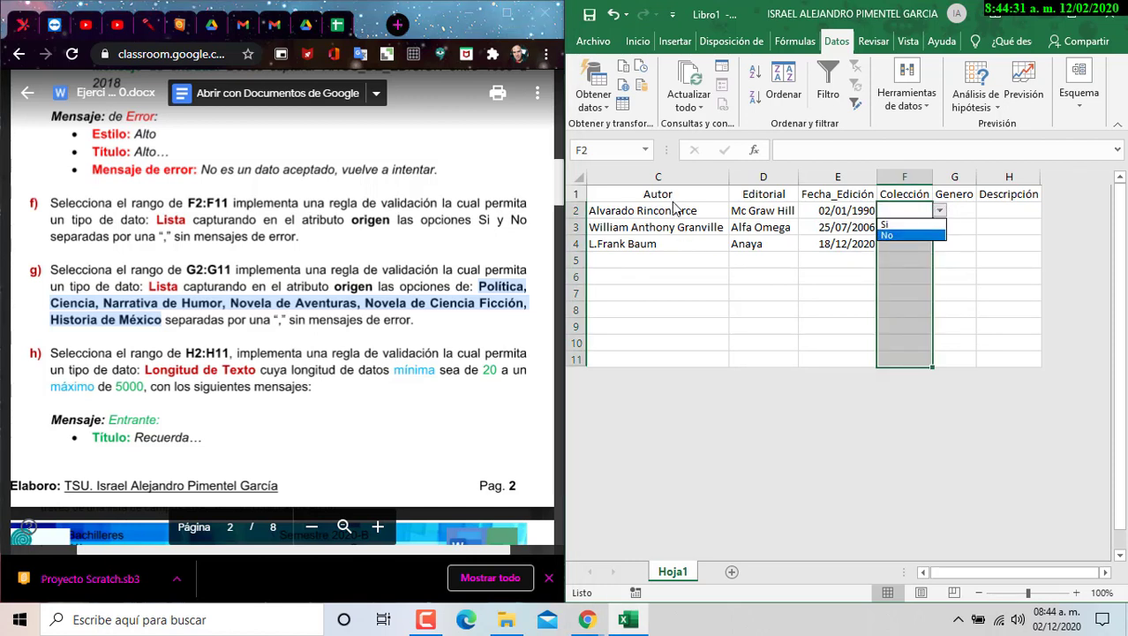
left_click(948, 578)
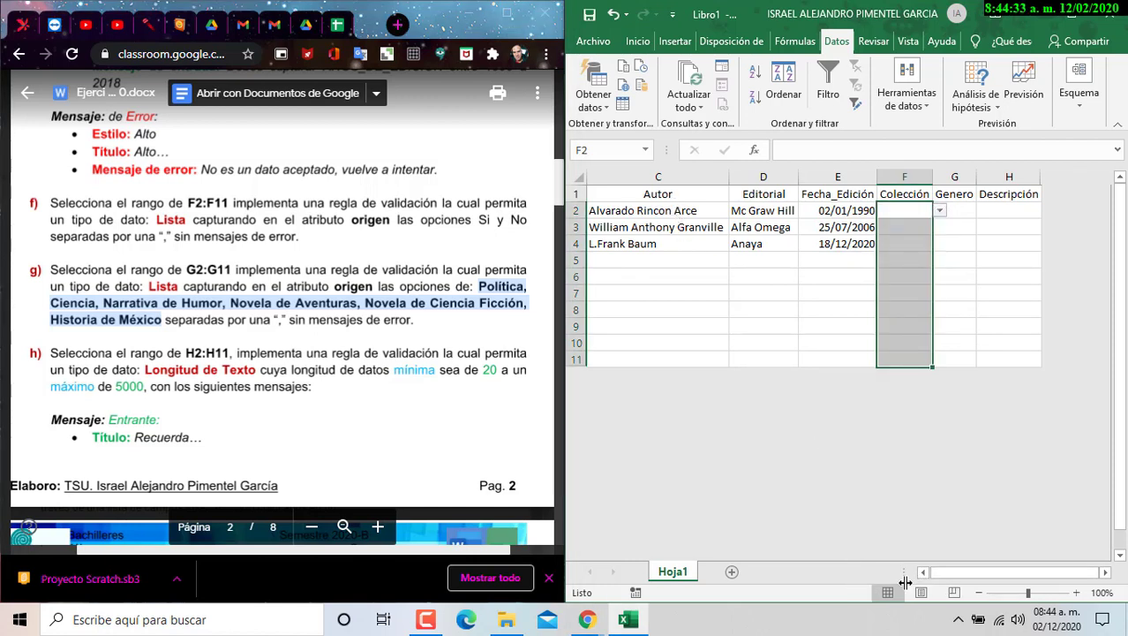
double_click(924, 574)
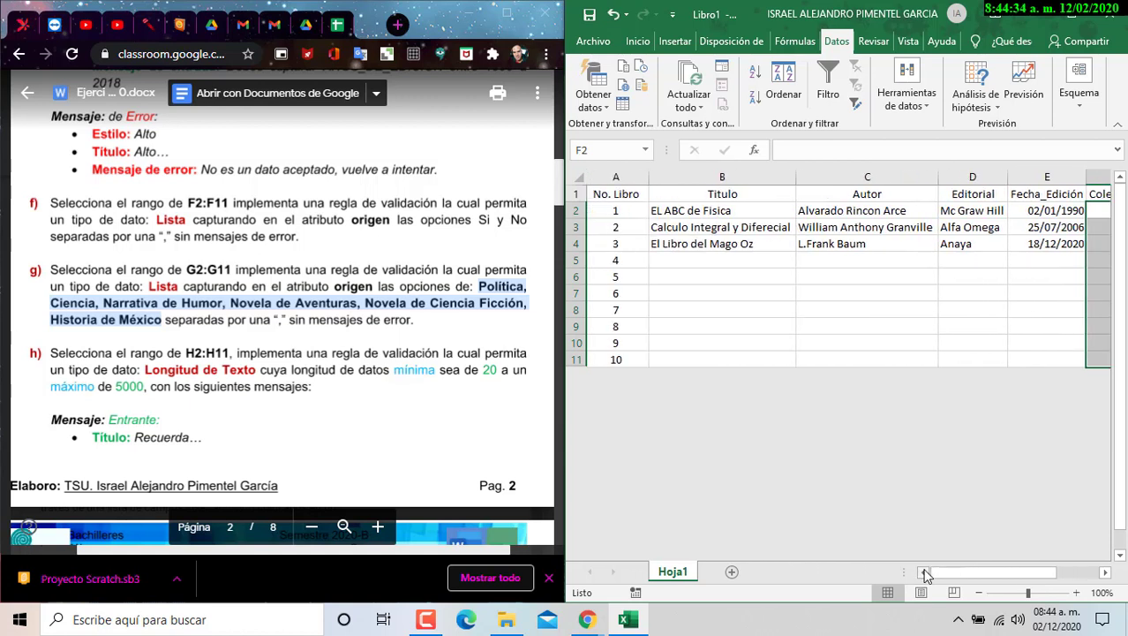
left_click(1106, 573)
left_click(1106, 573)
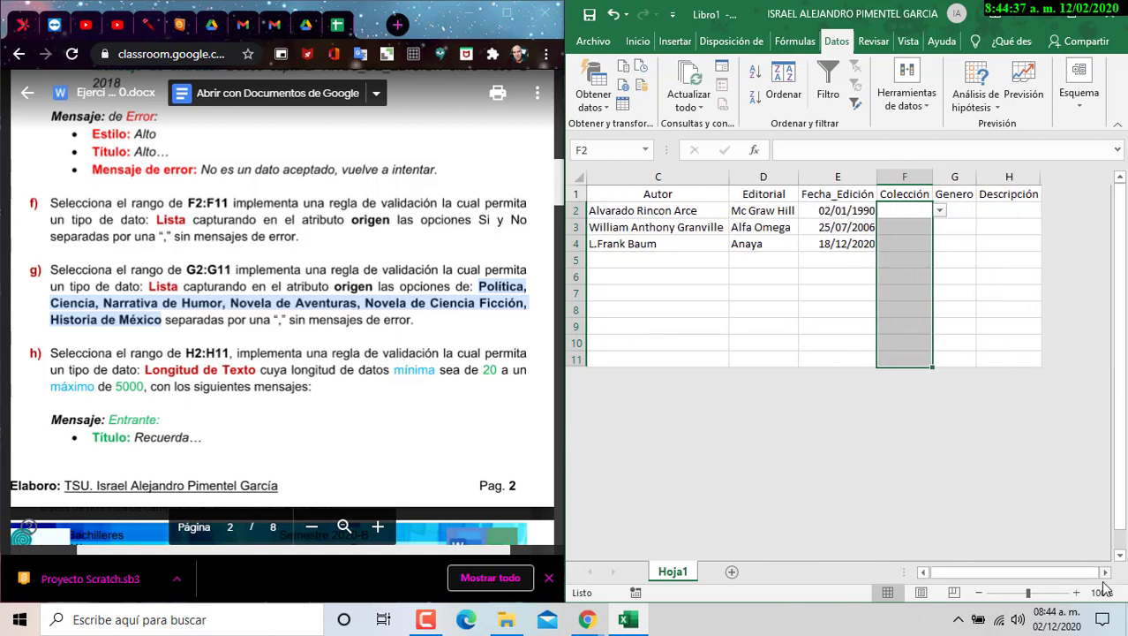
- Pick Si for F2, No for F3 and Si for F4 from their dropdowns
left_click(941, 212)
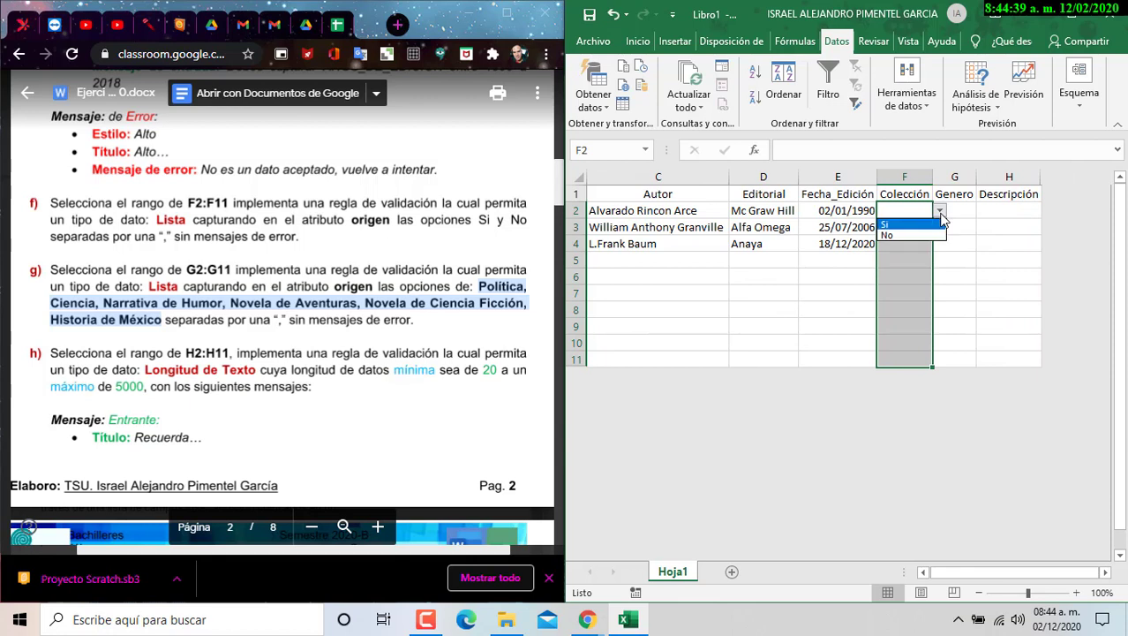
left_click(905, 225)
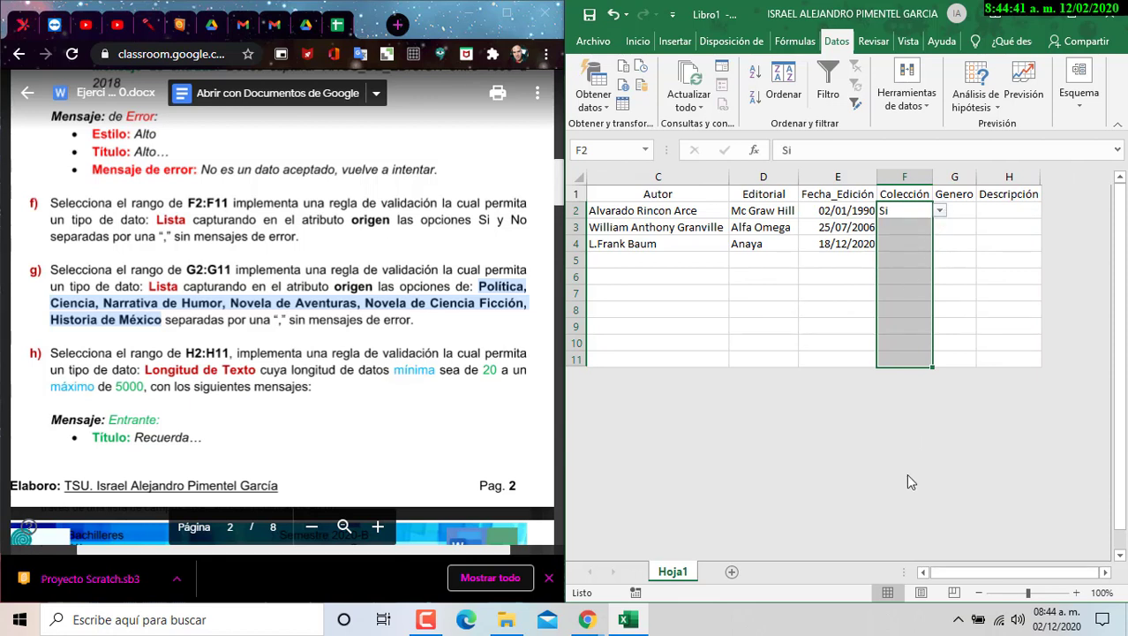
left_click(765, 228)
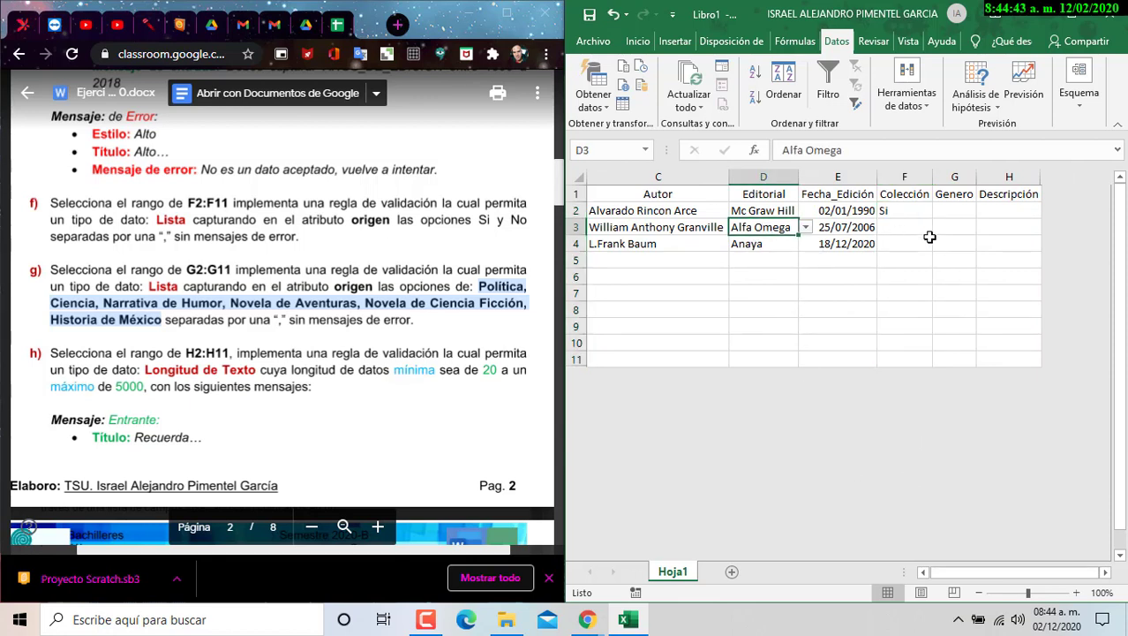
left_click(914, 226)
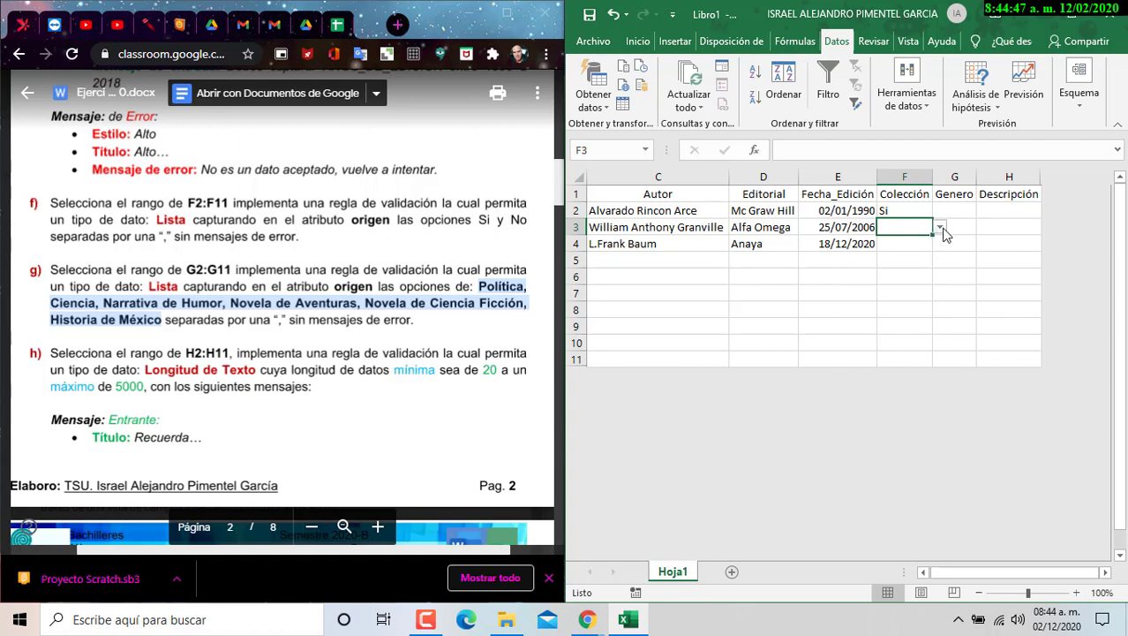
left_click(941, 231)
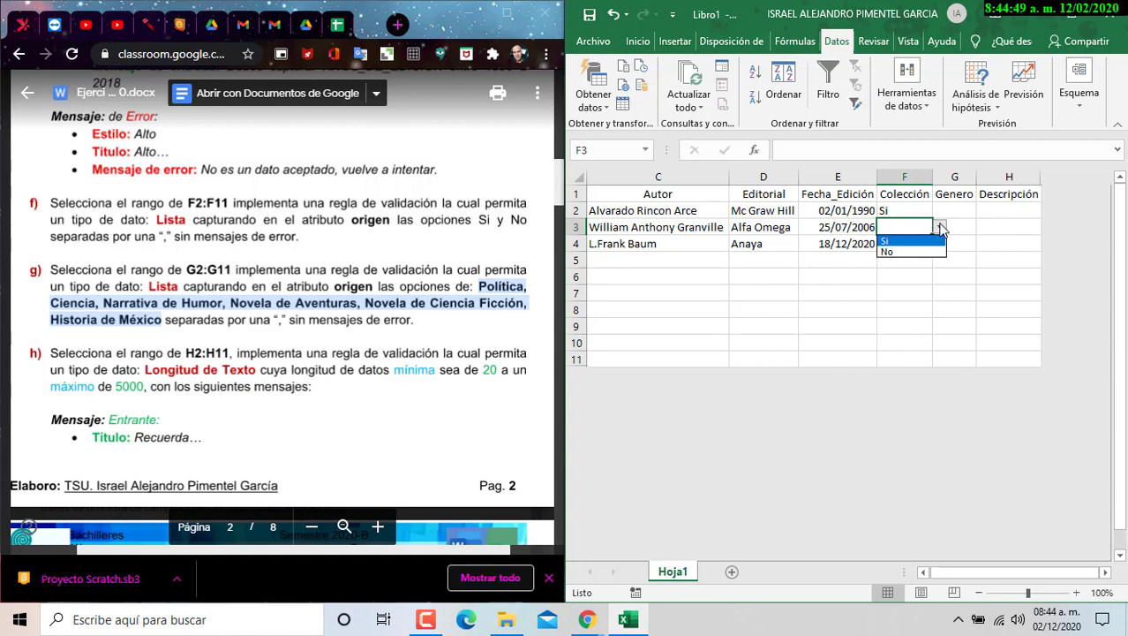
left_click(934, 252)
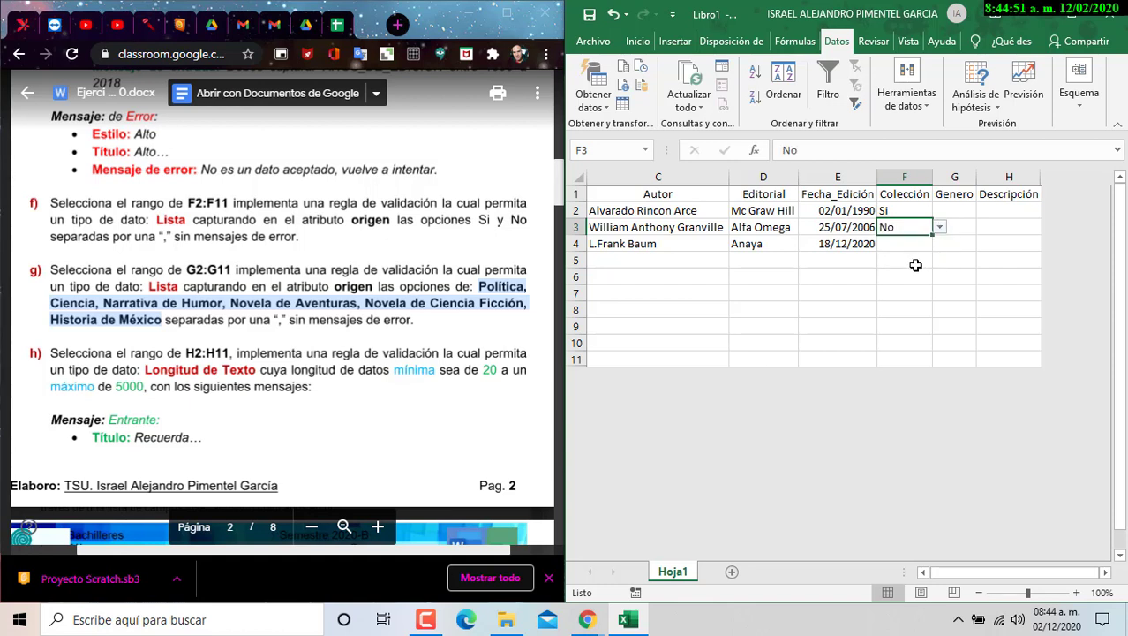
left_click(927, 245)
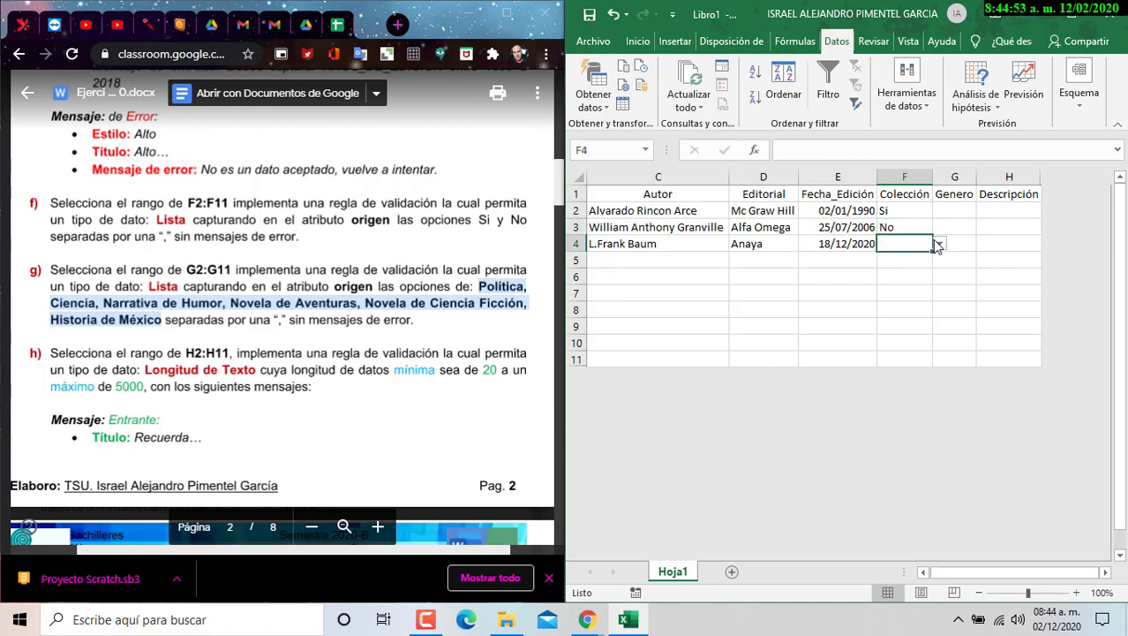
left_click(940, 243)
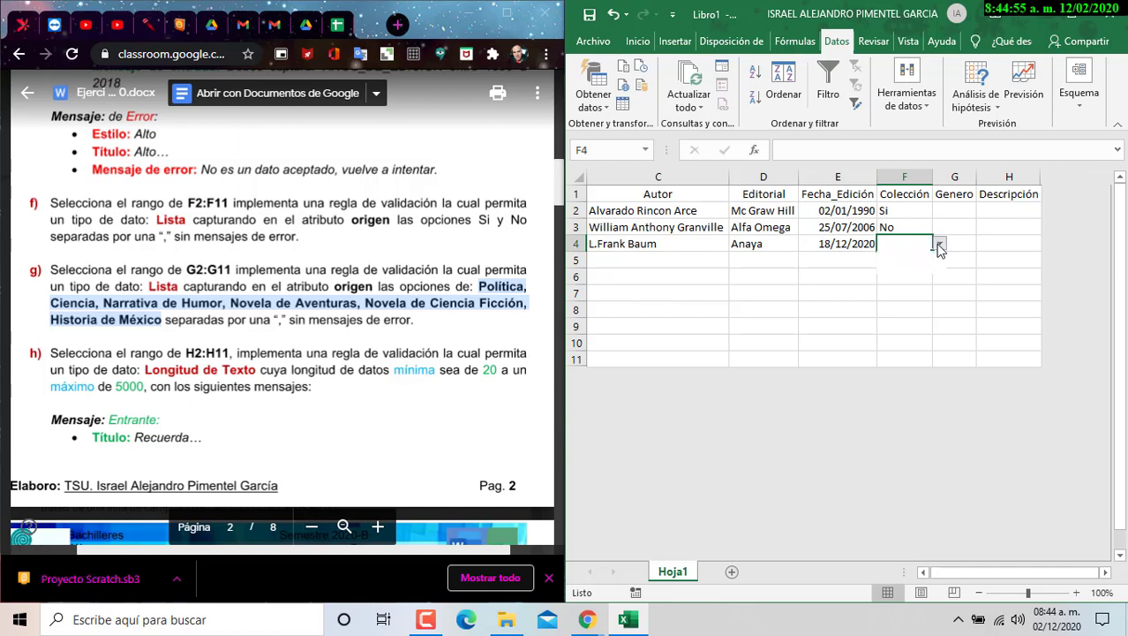
left_click(934, 256)
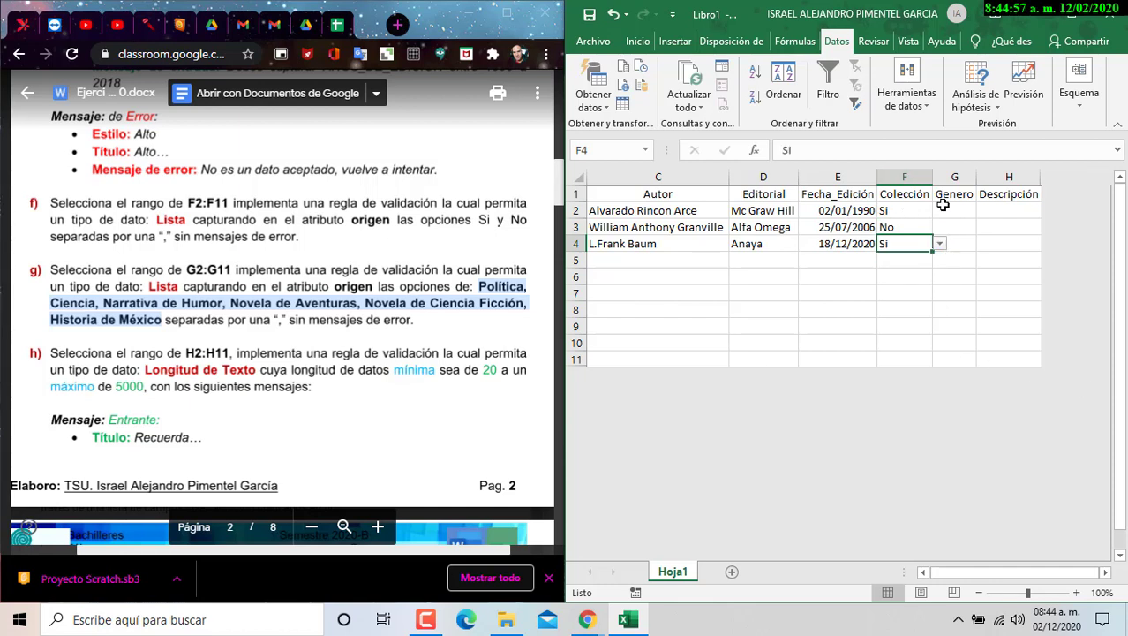
- Centre the Colección values in F2:F4
left_click_drag(901, 212, 902, 246)
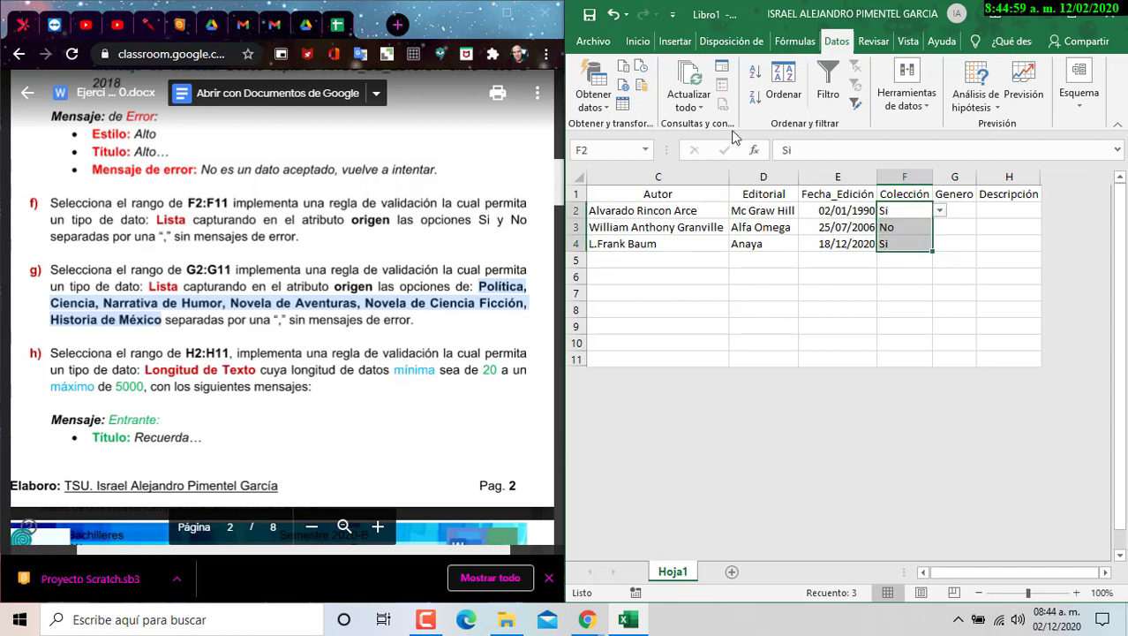
left_click(637, 42)
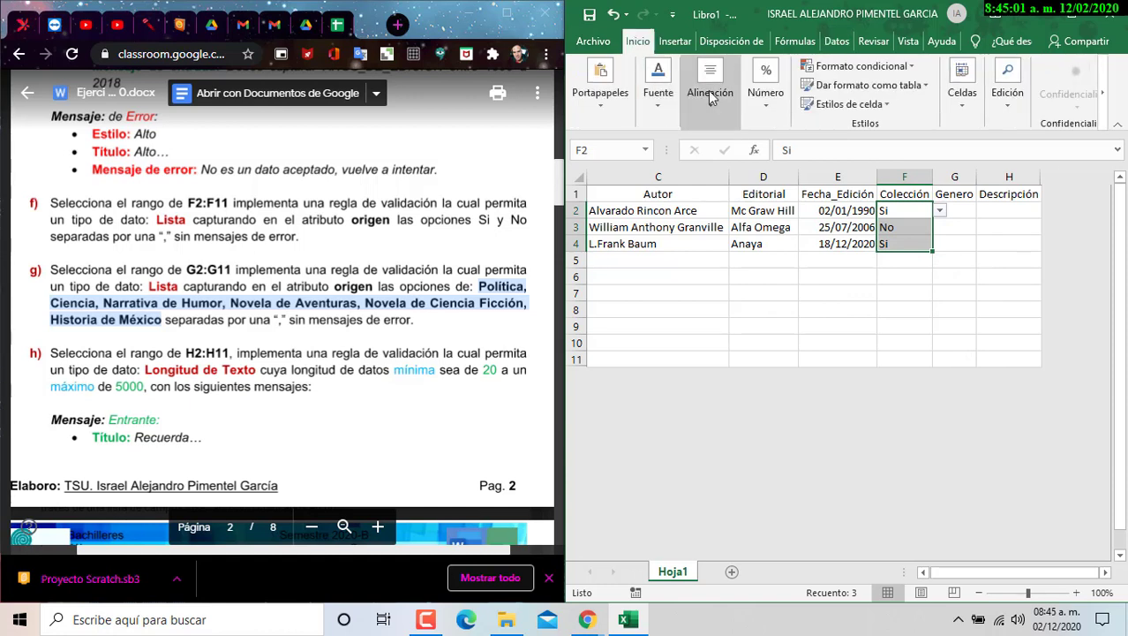
left_click(709, 92)
left_click(713, 172)
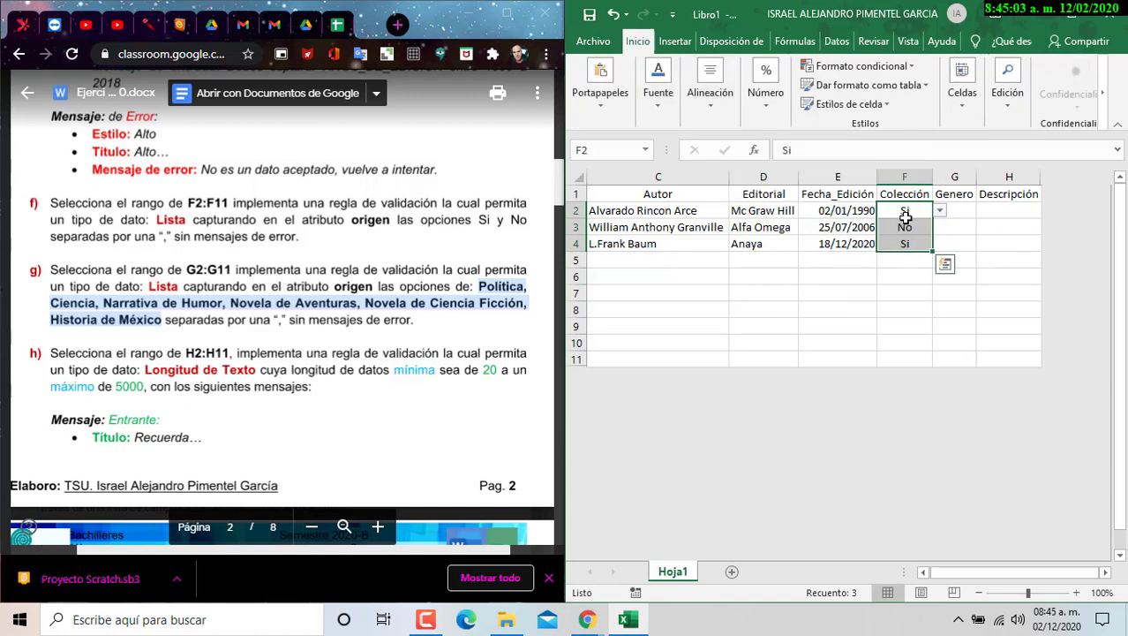
left_click(904, 212)
left_click_drag(905, 225, 906, 258)
left_click(908, 277)
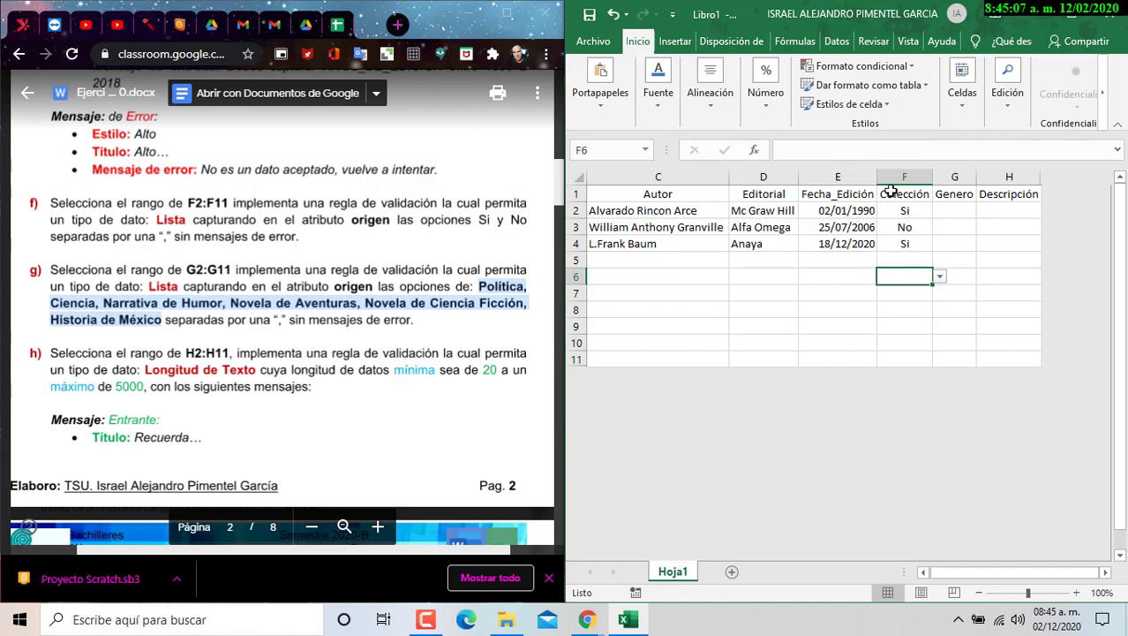
- Recheck that F2's dropdown offers only Si and No, then select G2:G11
left_click(927, 212)
left_click(939, 213)
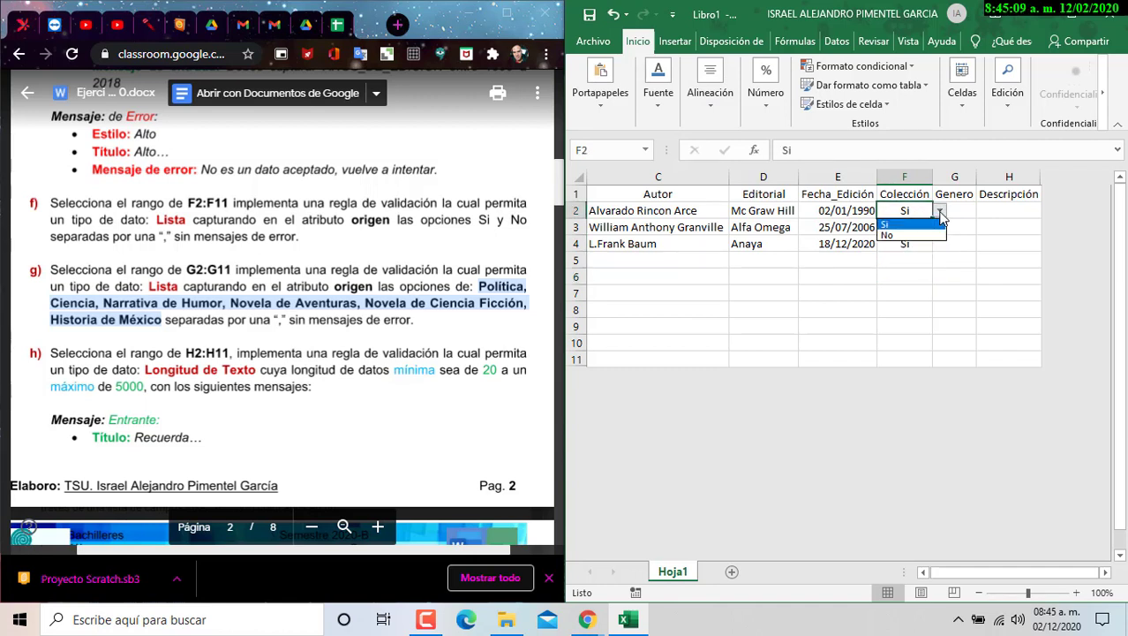
key("Escape")
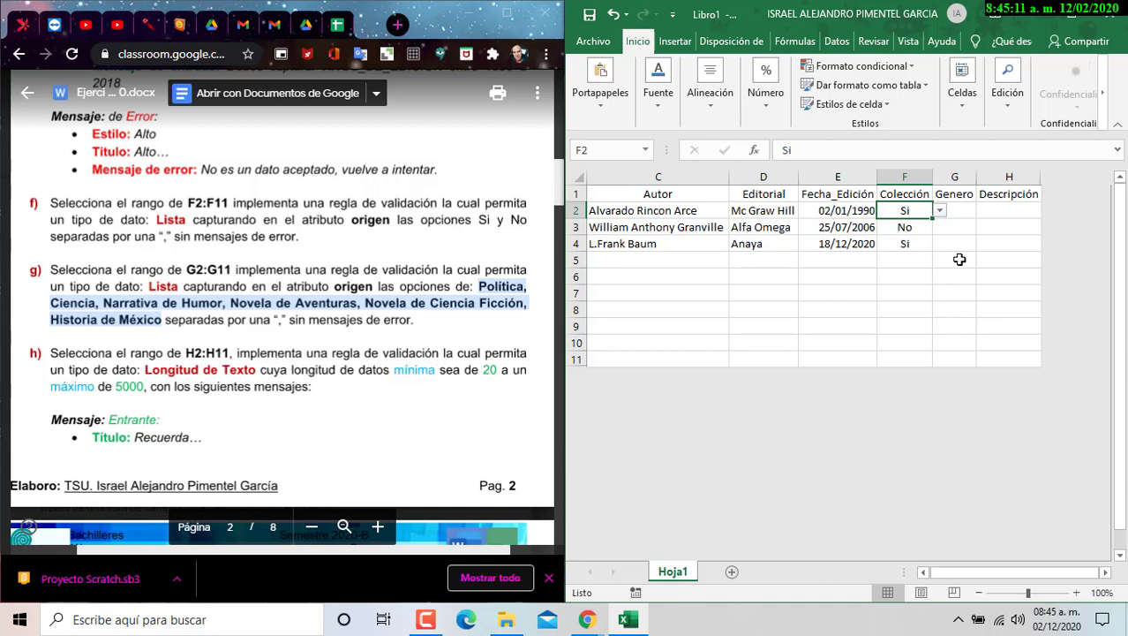
left_click(957, 259)
left_click_drag(947, 210, 953, 361)
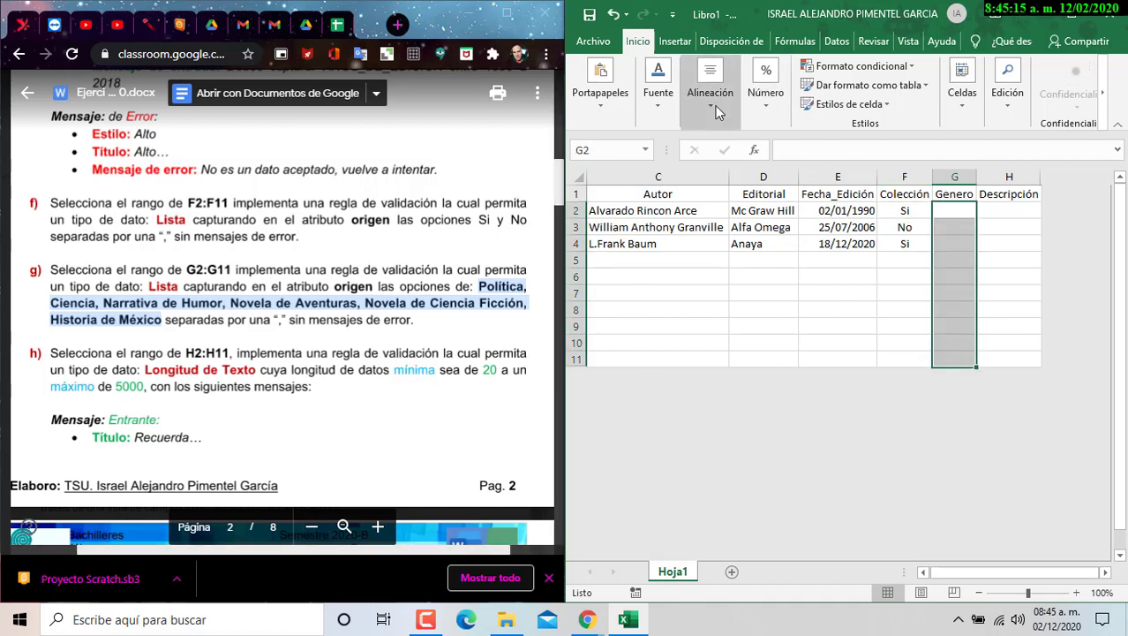
- Give G2:G11 a List validation sourced from the six genres copied from the assignment
left_click(836, 42)
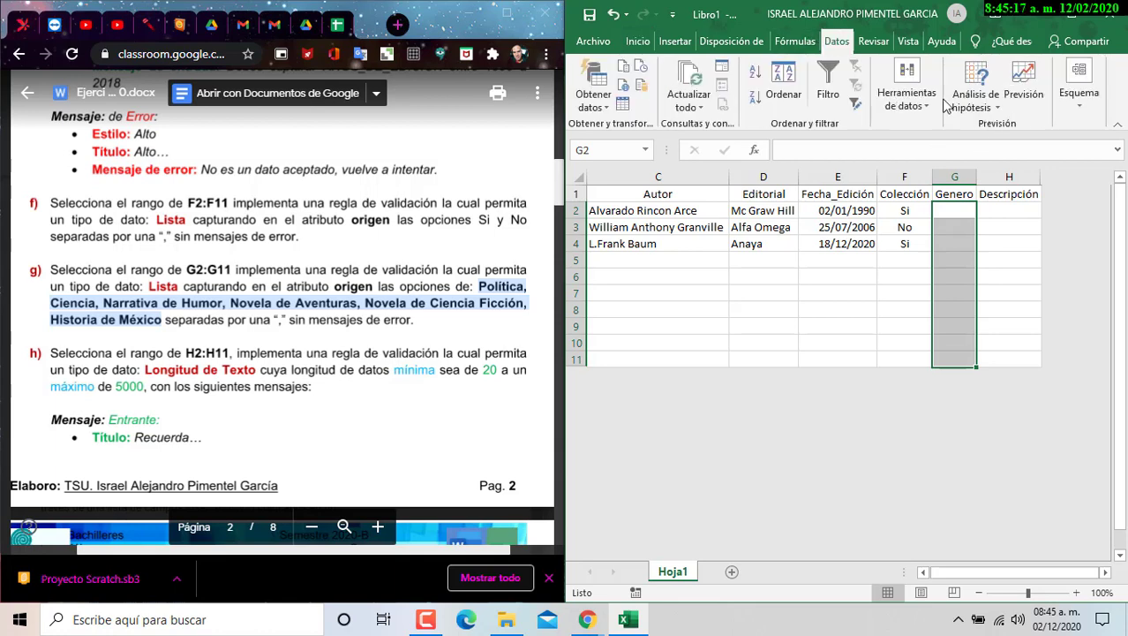
left_click(907, 89)
left_click(919, 155)
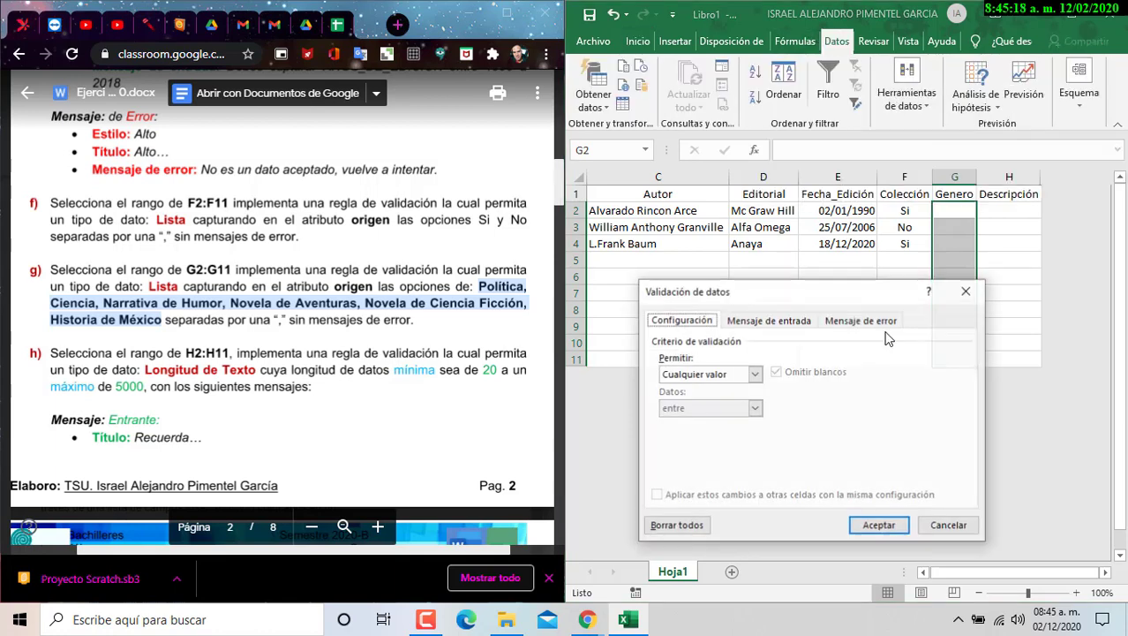
left_click(752, 375)
left_click(679, 422)
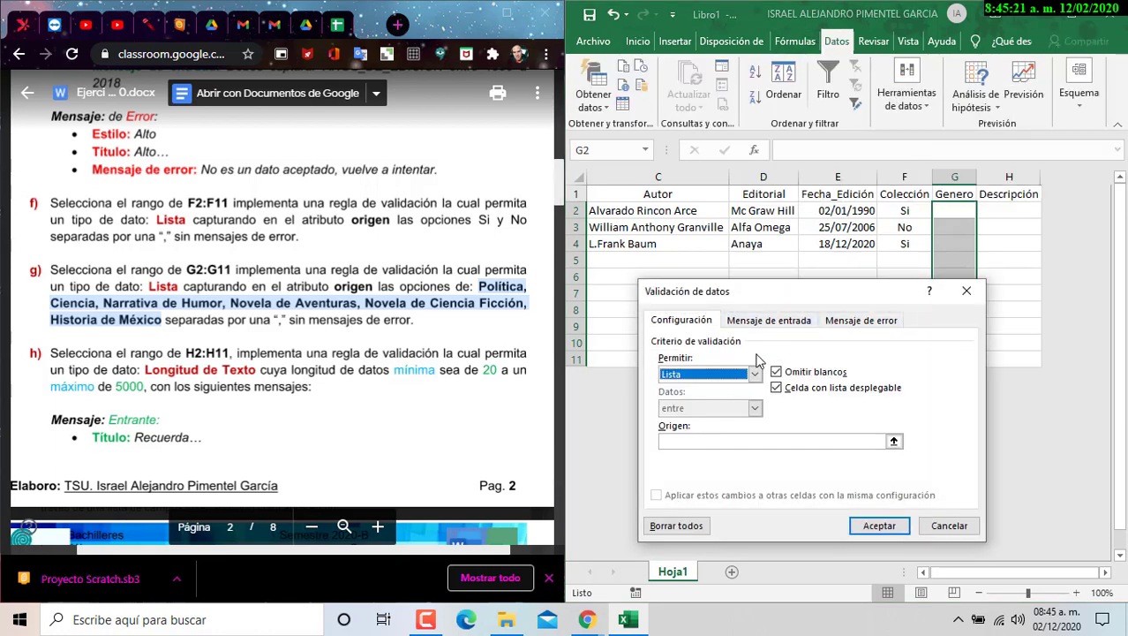
left_click(270, 311)
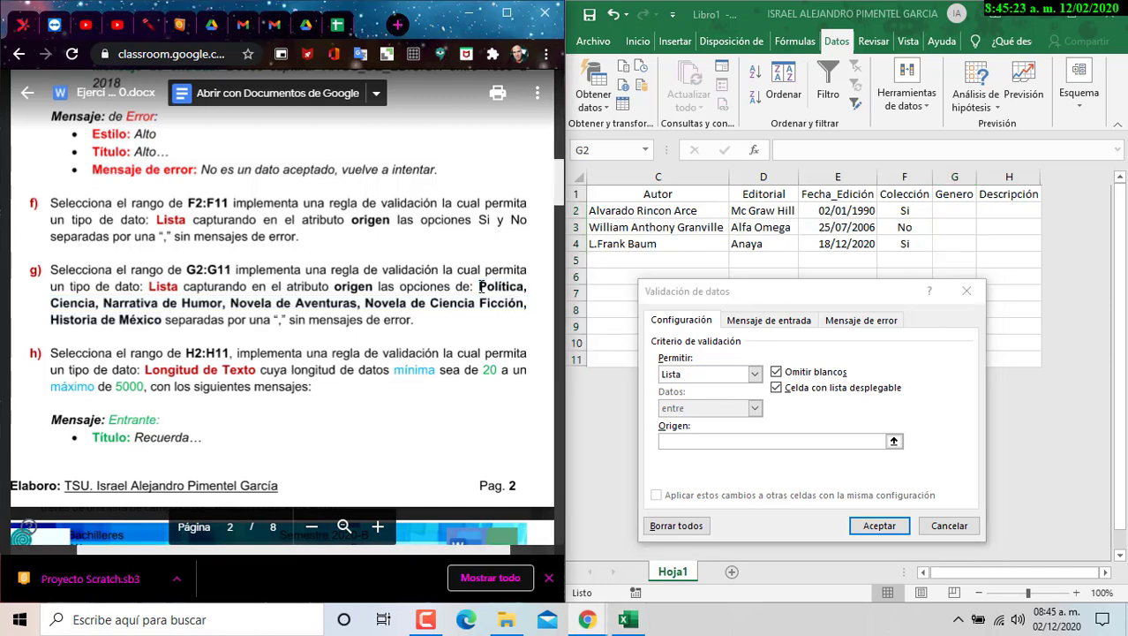
left_click_drag(479, 286, 161, 319)
key("ctrl+c")
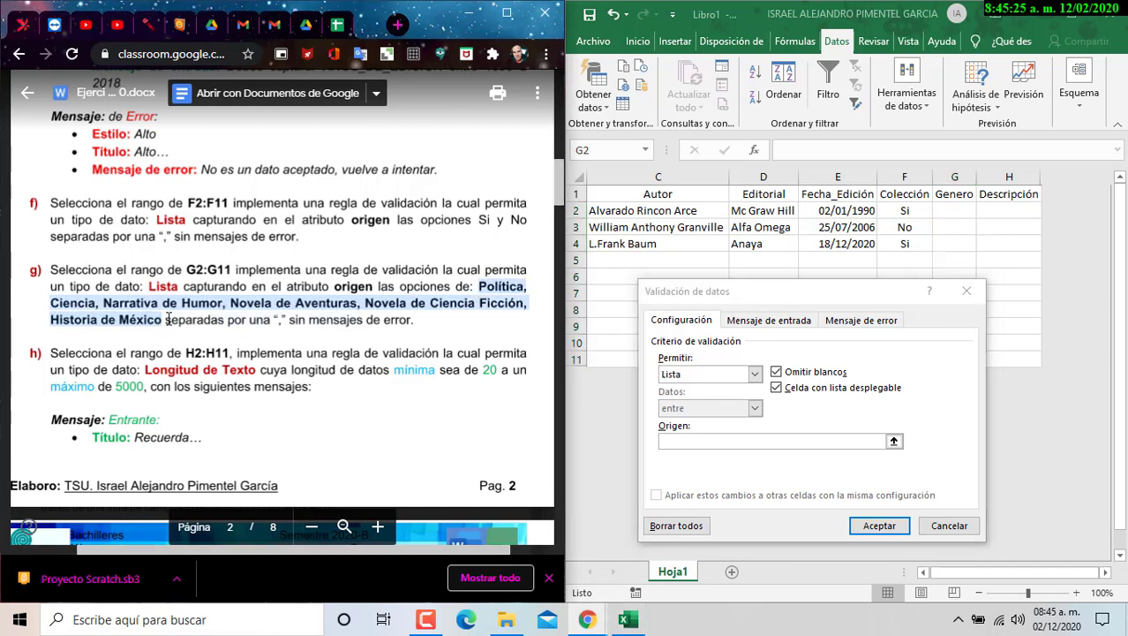
left_click(727, 442)
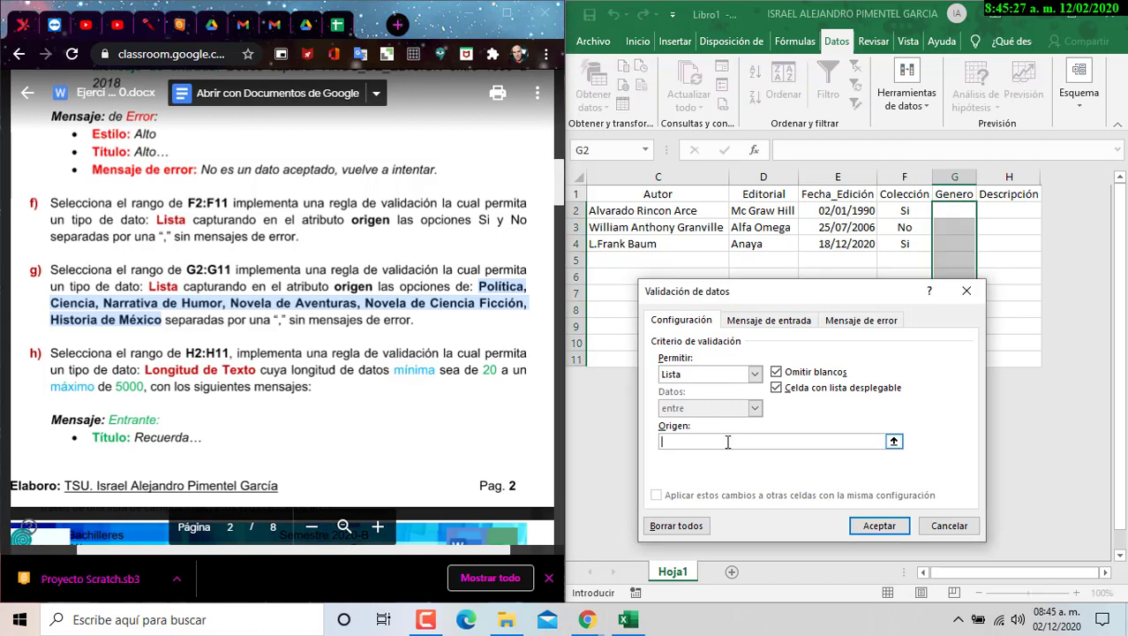
key("ctrl+v")
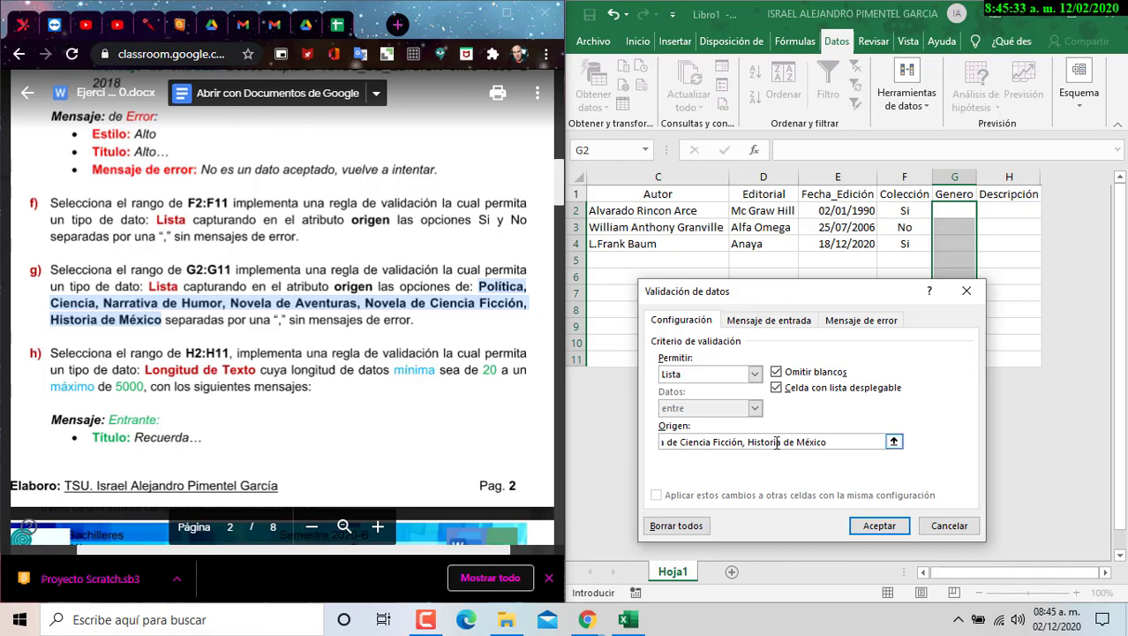
left_click(880, 525)
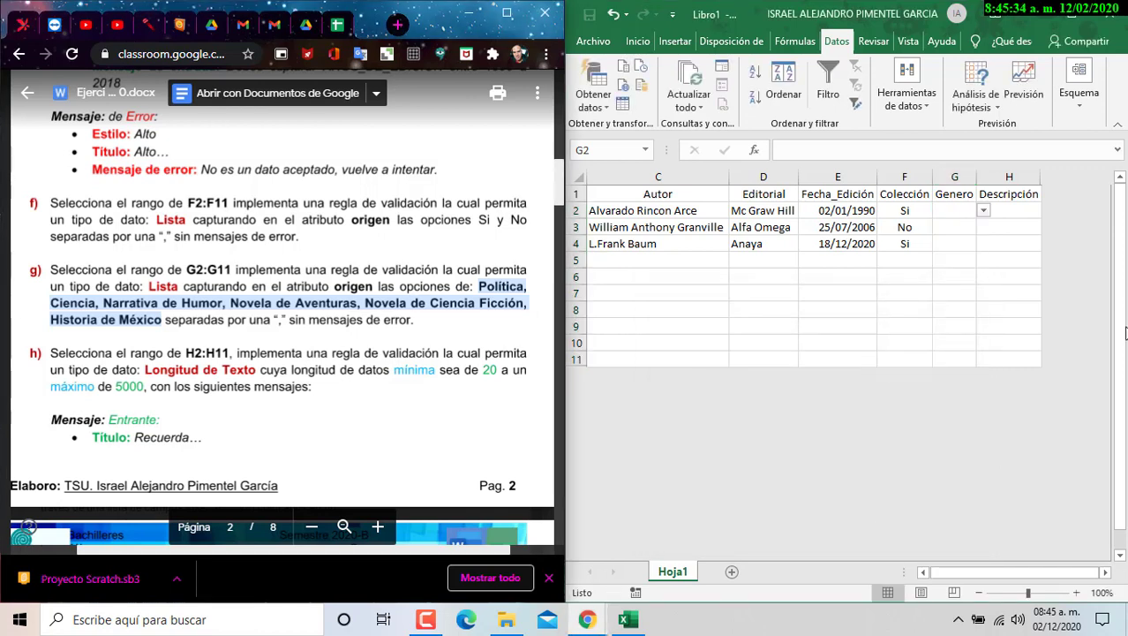
- Widen column G in two drags so the genre names fit
left_click(985, 211)
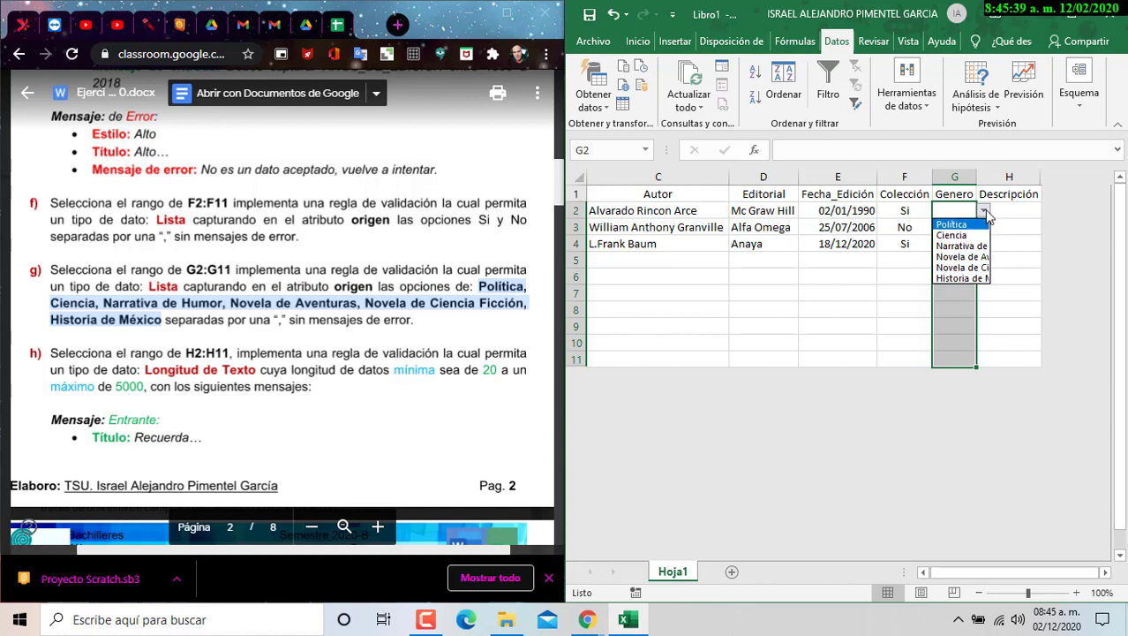
key("Escape")
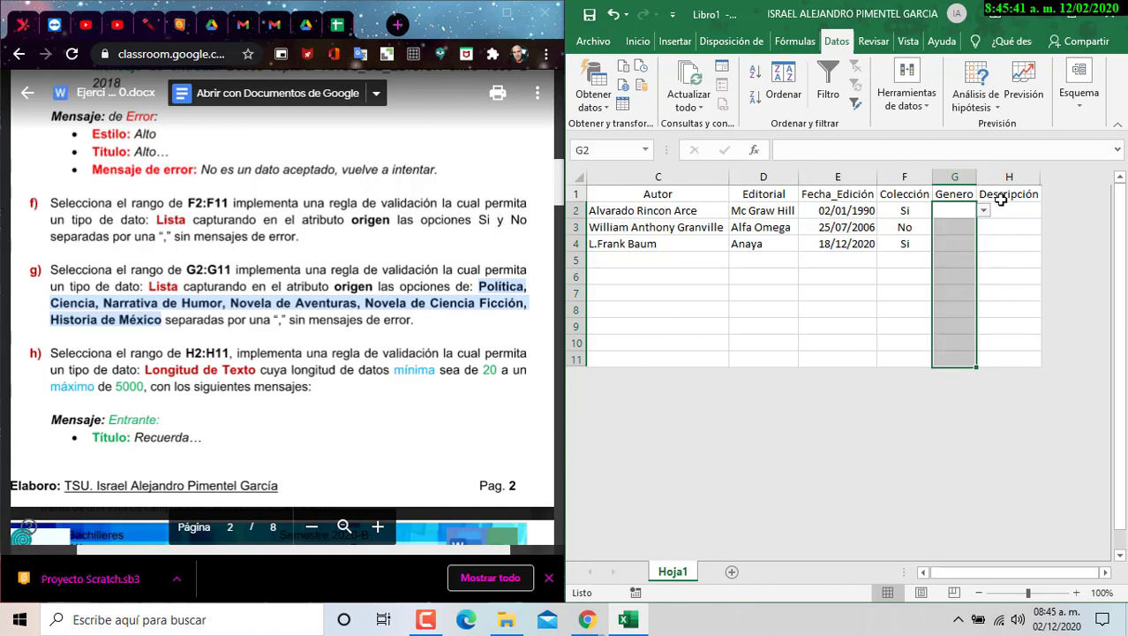
left_click_drag(977, 176, 1019, 185)
left_click(1026, 210)
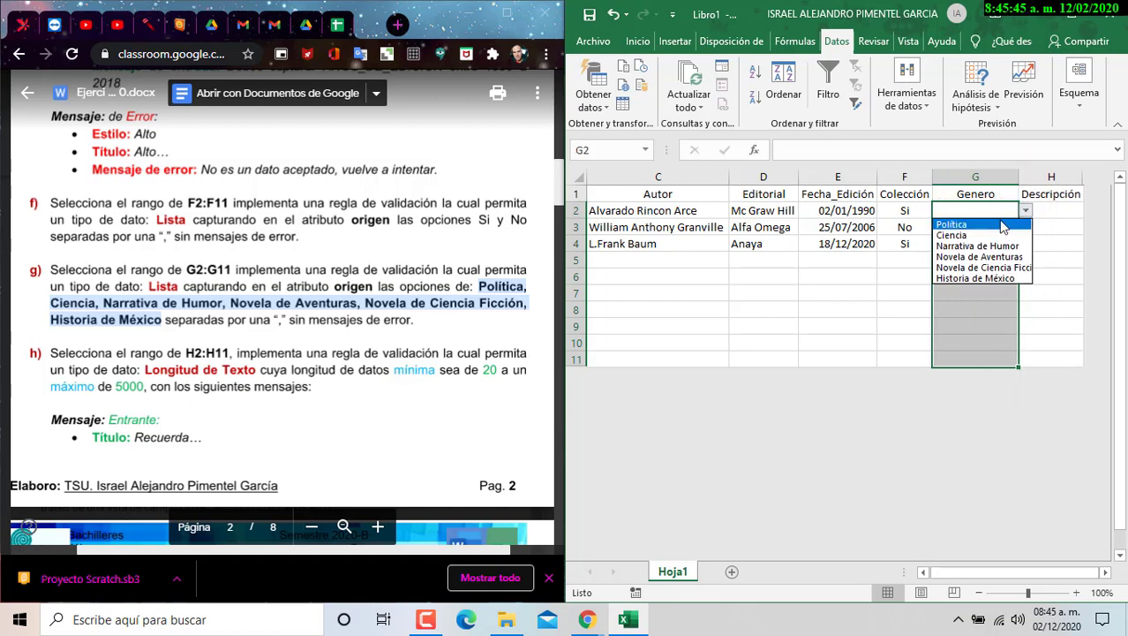
key("Escape")
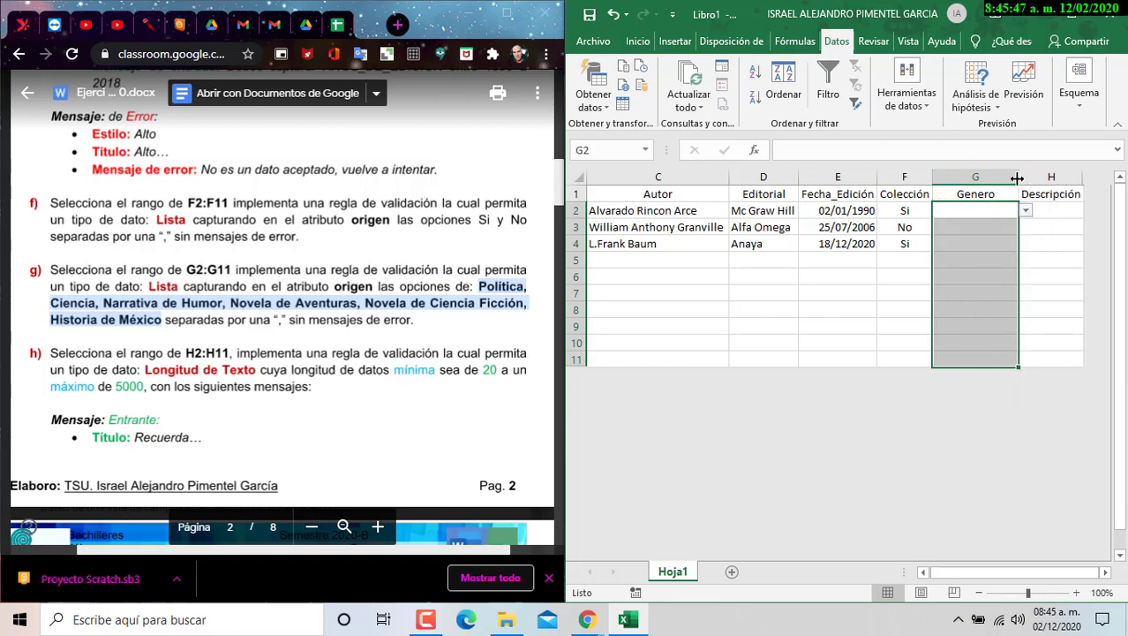
left_click_drag(1019, 181, 1058, 181)
- Pick Ciencia for G2, check G3's genre list, and reselect the Genero range
left_click(1066, 214)
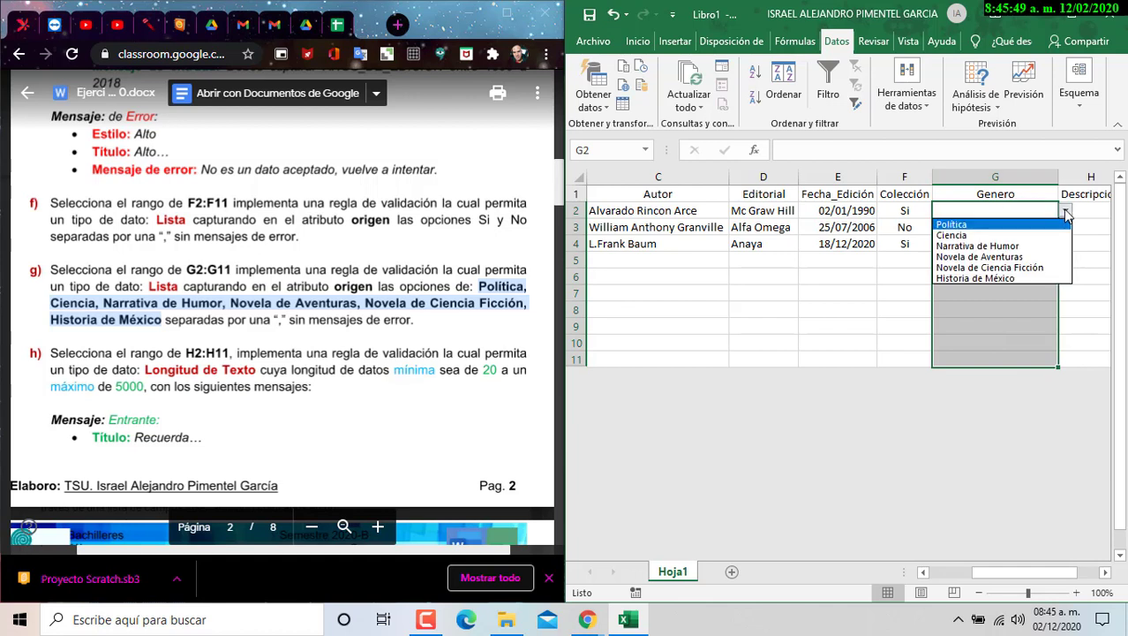
left_click(998, 235)
left_click(1022, 222)
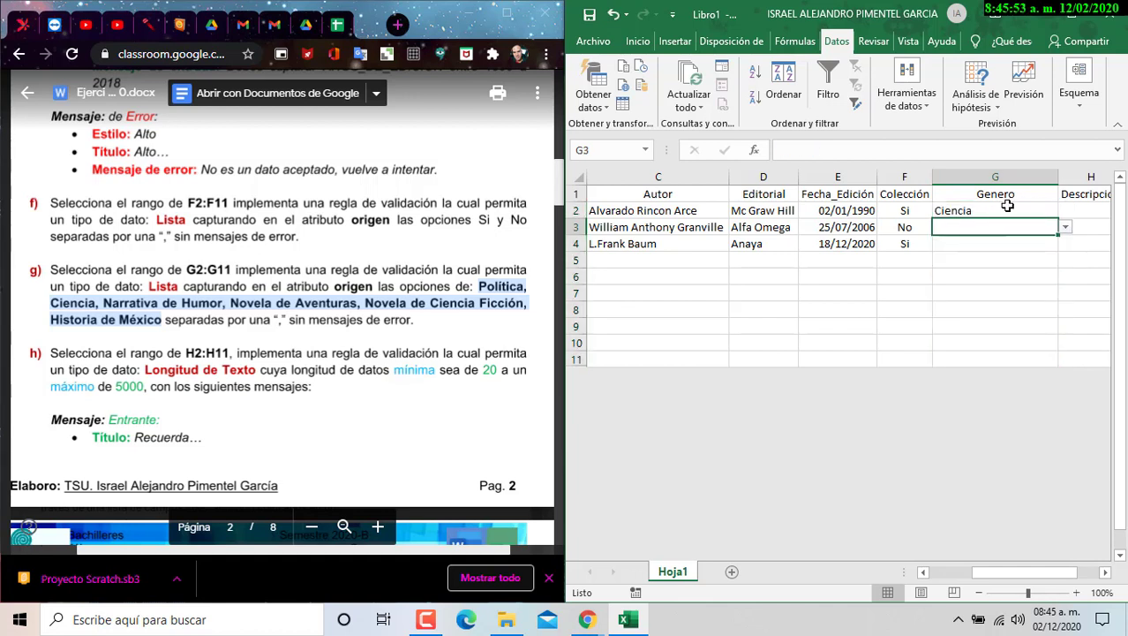
left_click(1066, 228)
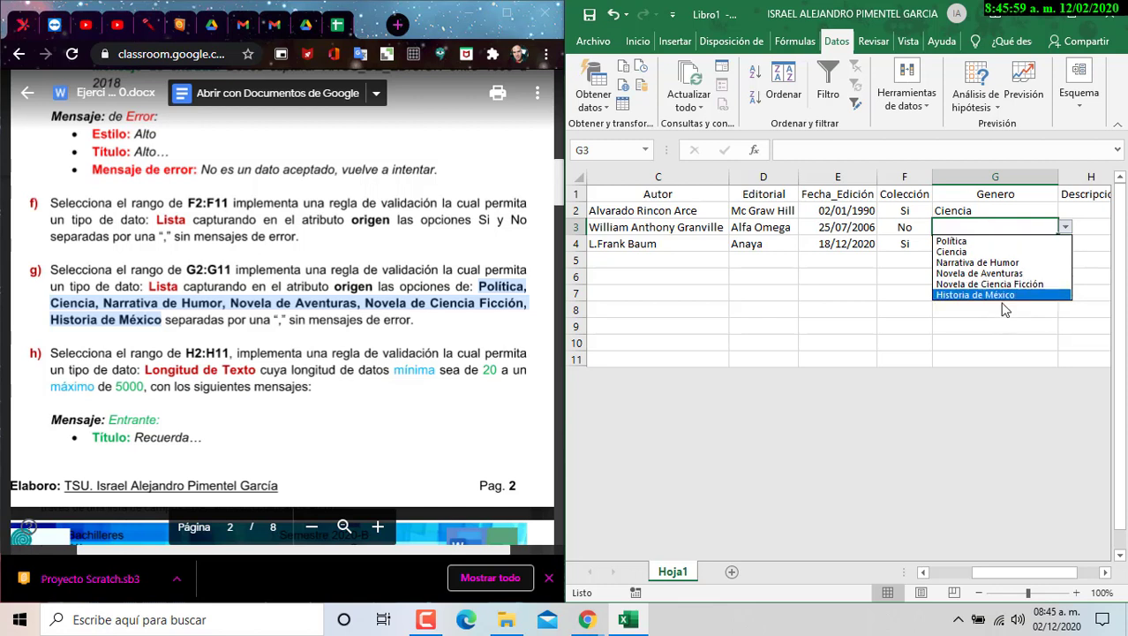
left_click(1049, 219)
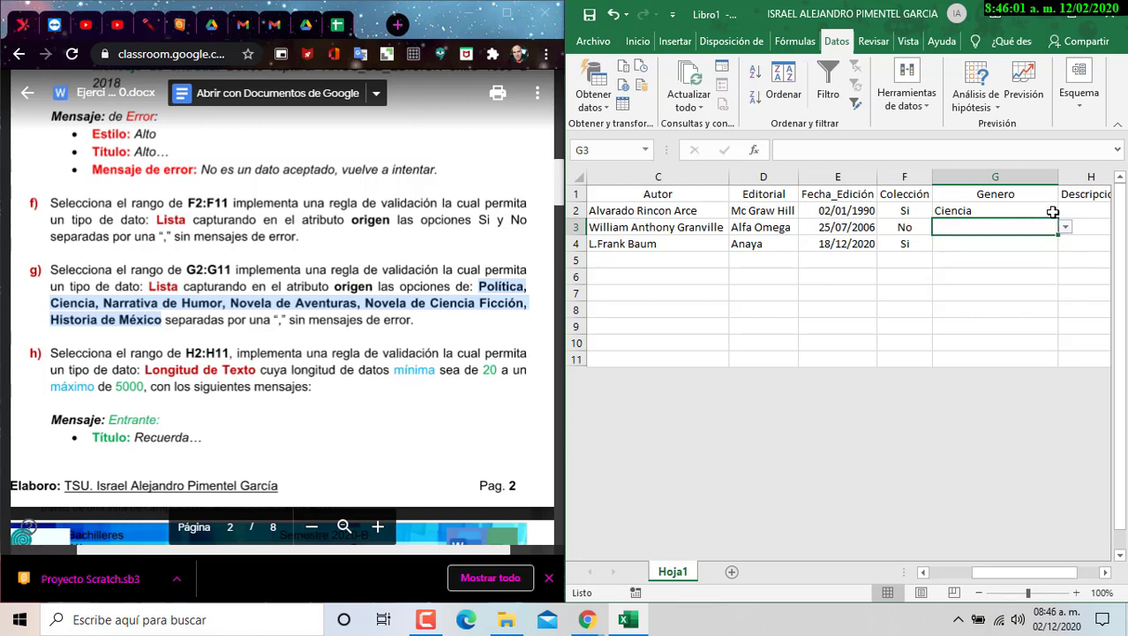
left_click_drag(1029, 213, 1021, 359)
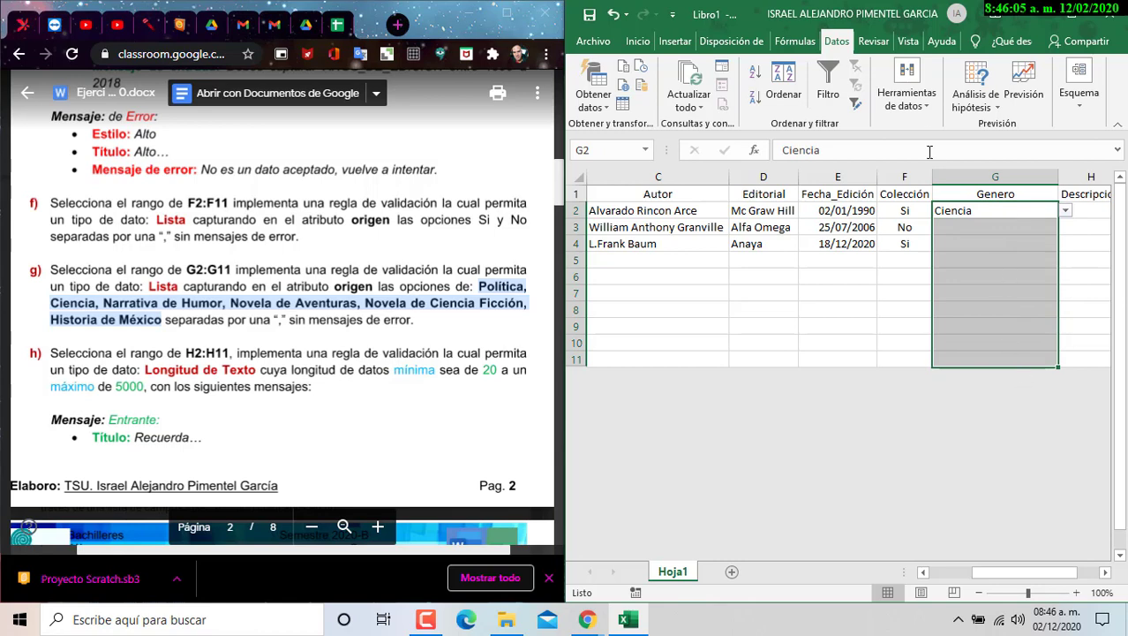
- Insert Matemáticas,Fisica, at the start of the Genero validation's list source
left_click(907, 93)
left_click(913, 159)
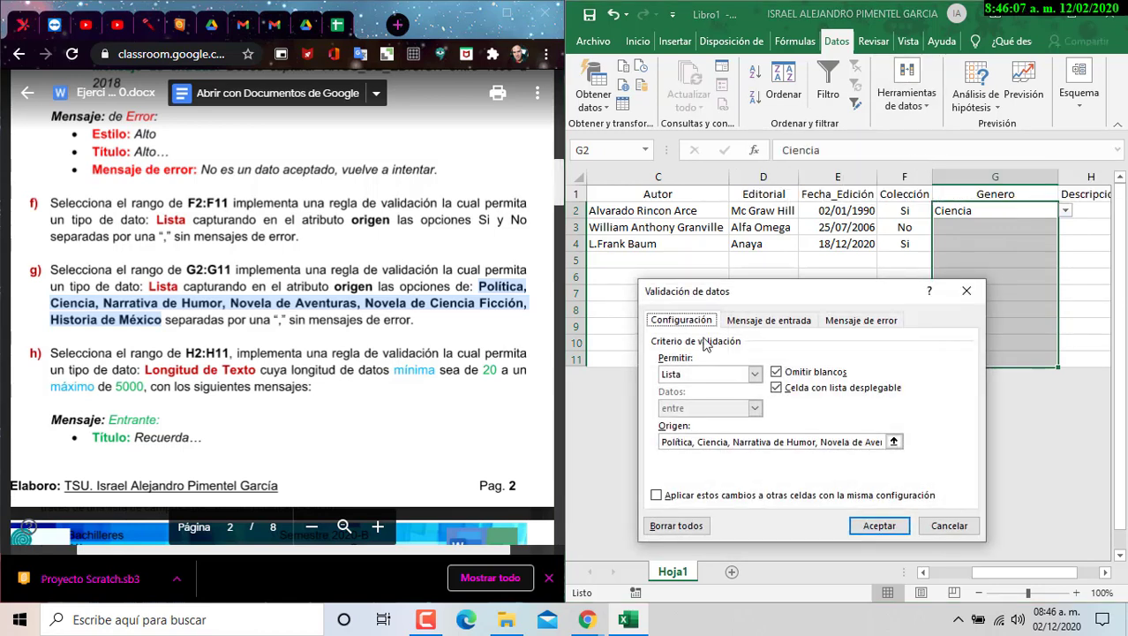
left_click(664, 442)
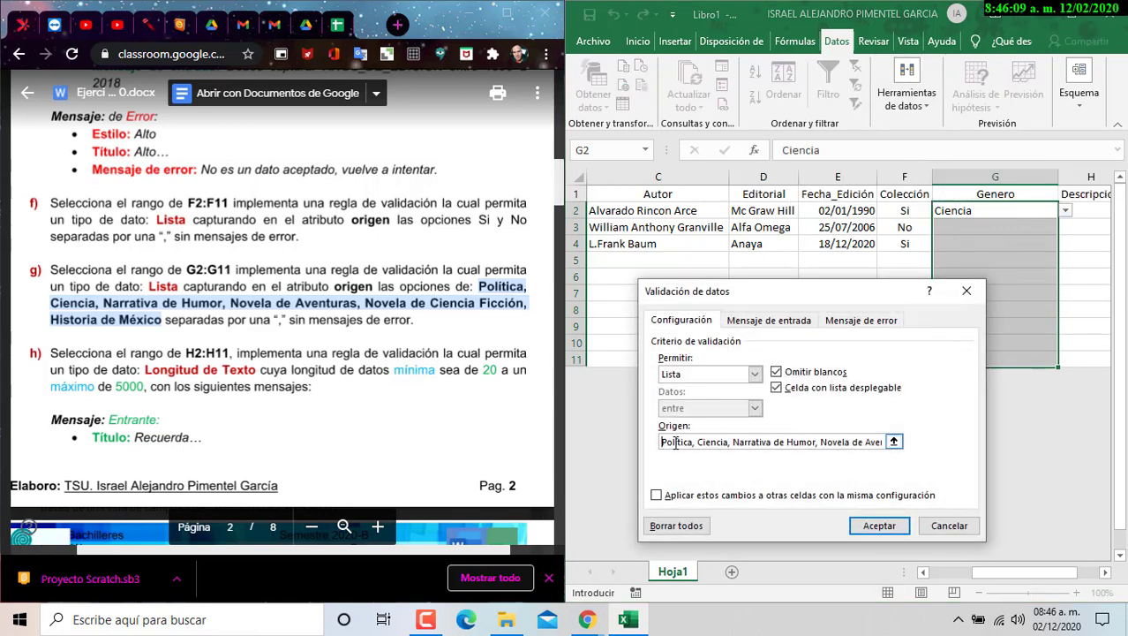
type("Matemát")
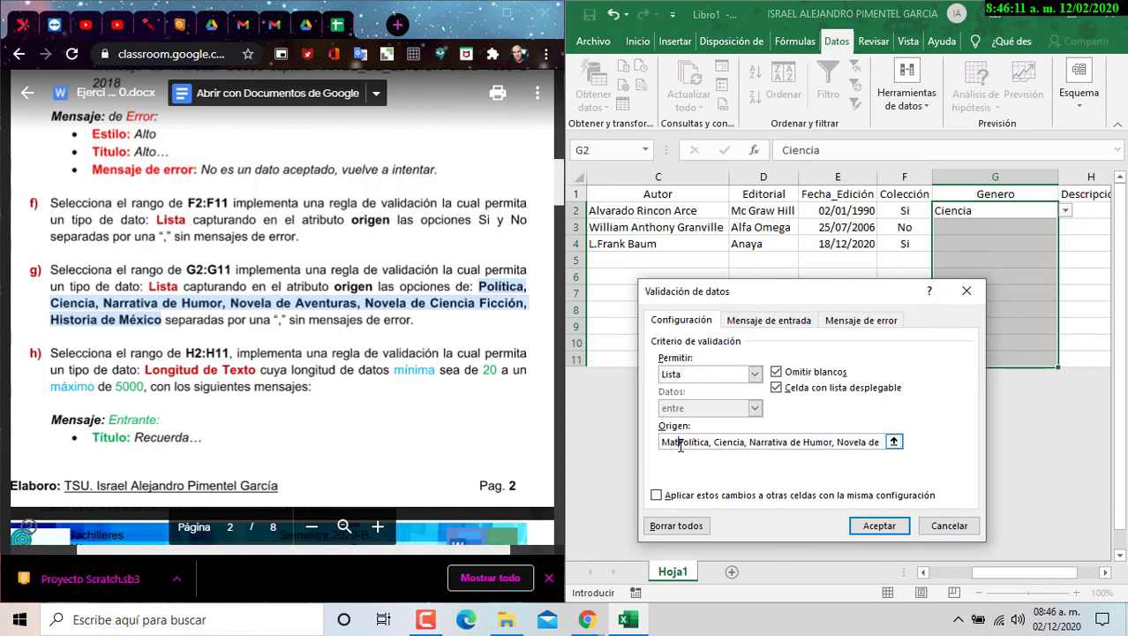
type("icas,")
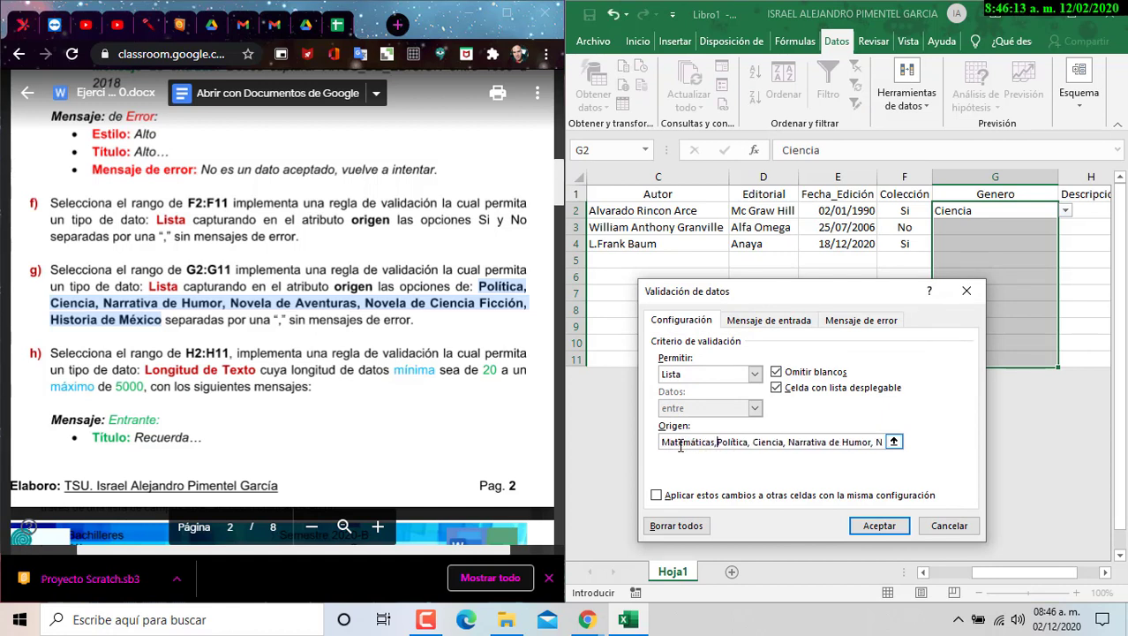
type("Fisica,")
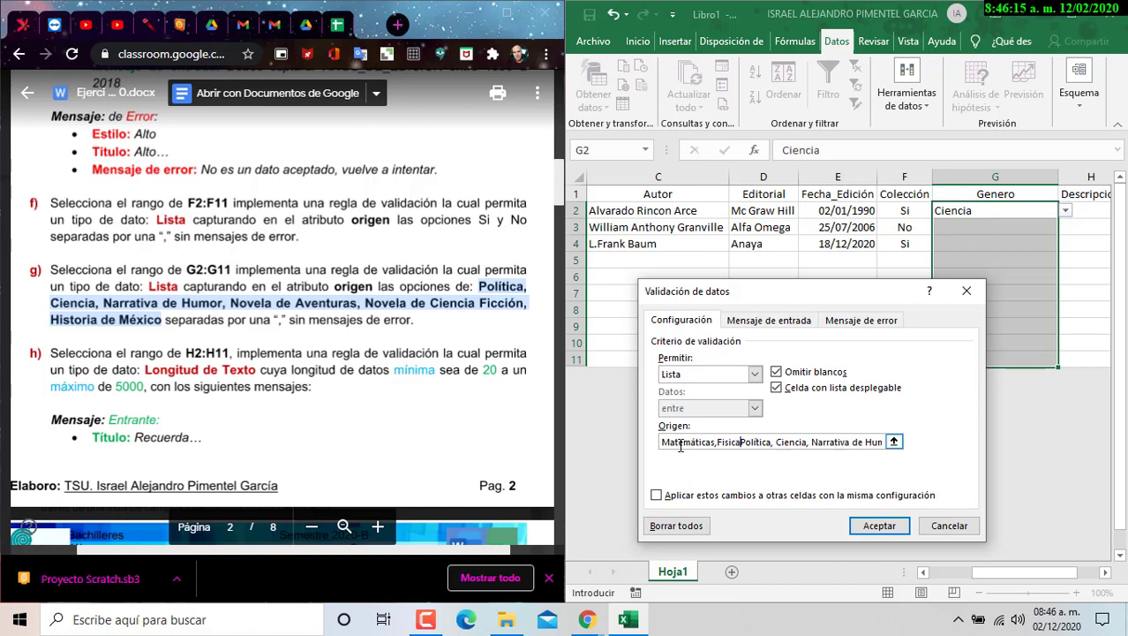
left_click(874, 527)
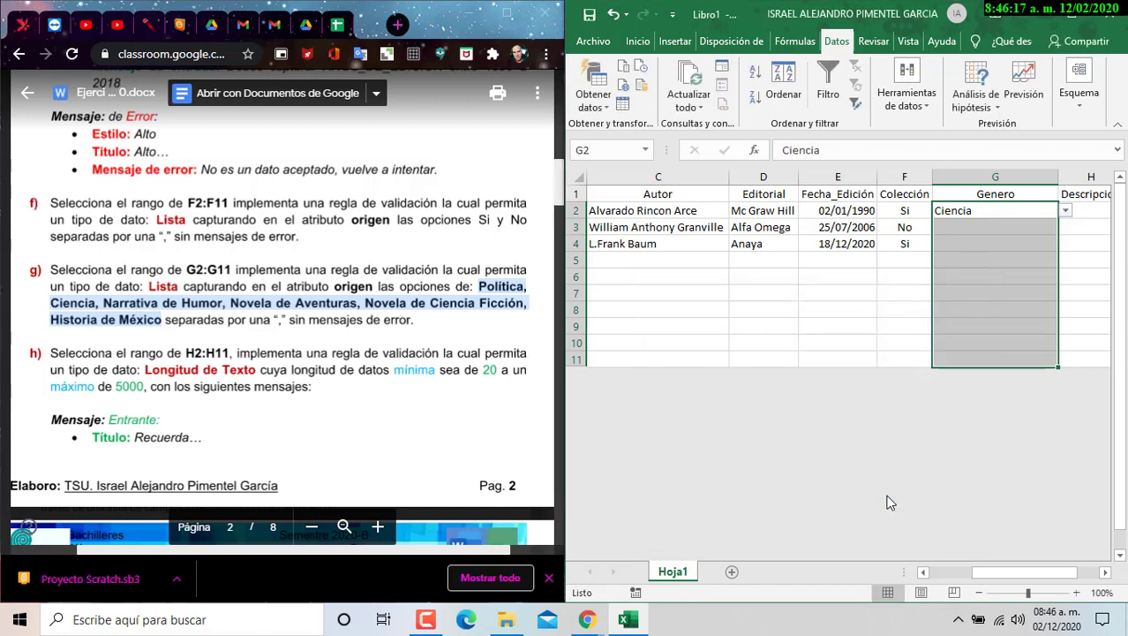
- Set G2 to Fisica, G3 to Matemáticas and G4 to Novela de Aventuras
left_click(1067, 214)
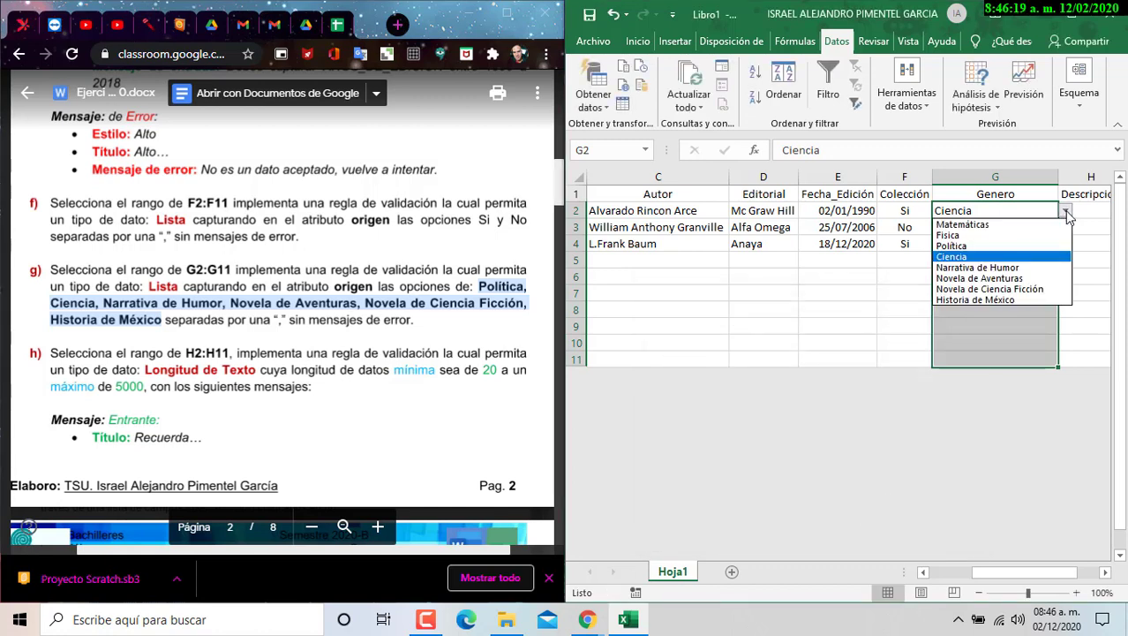
left_click(977, 235)
left_click(998, 228)
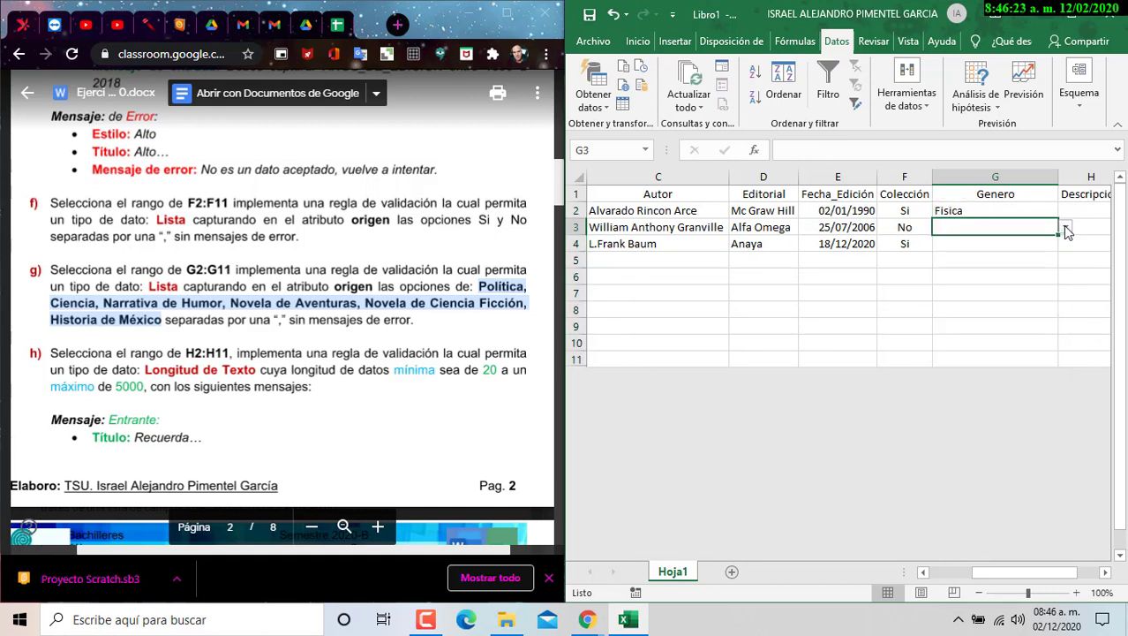
key("alt+Down")
left_click(990, 243)
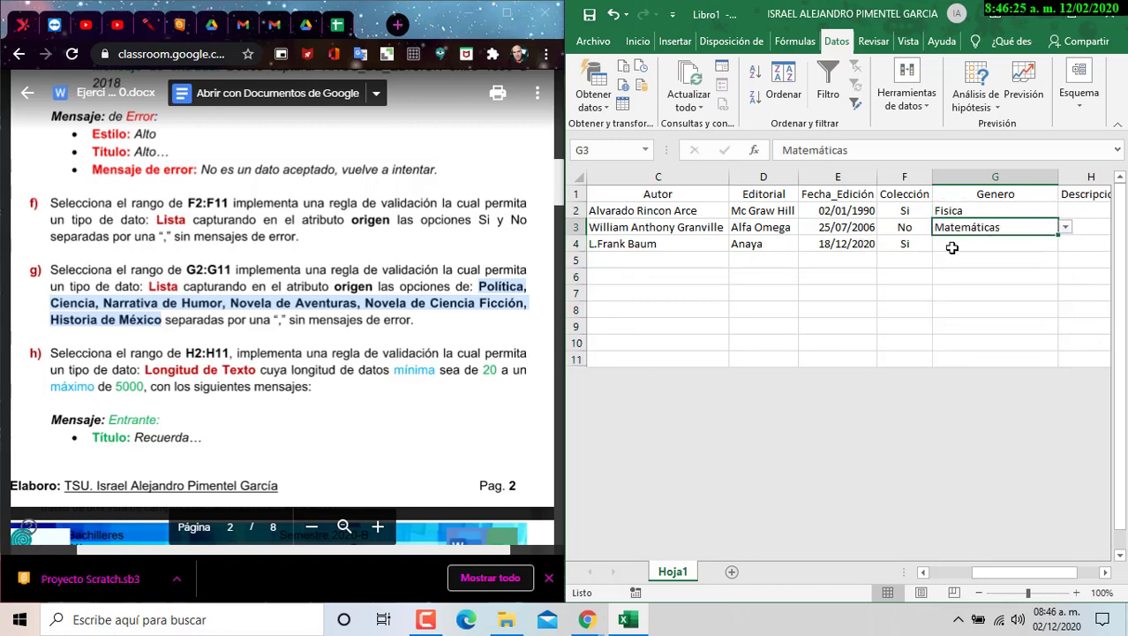
left_click(949, 246)
left_click(1066, 245)
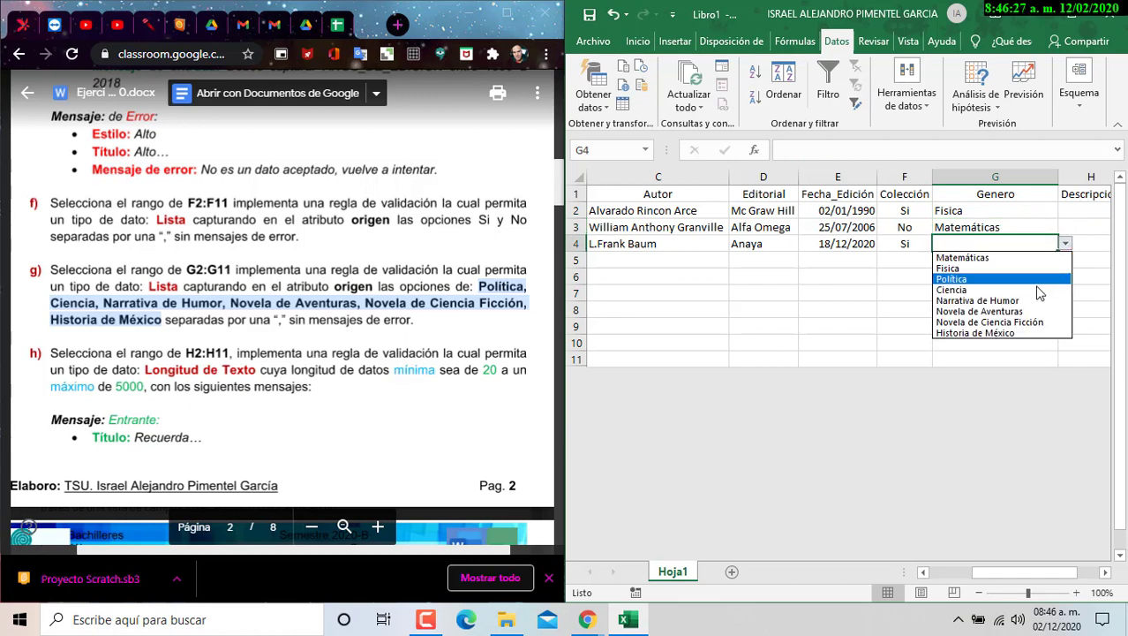
left_click(1029, 313)
left_click(1023, 306)
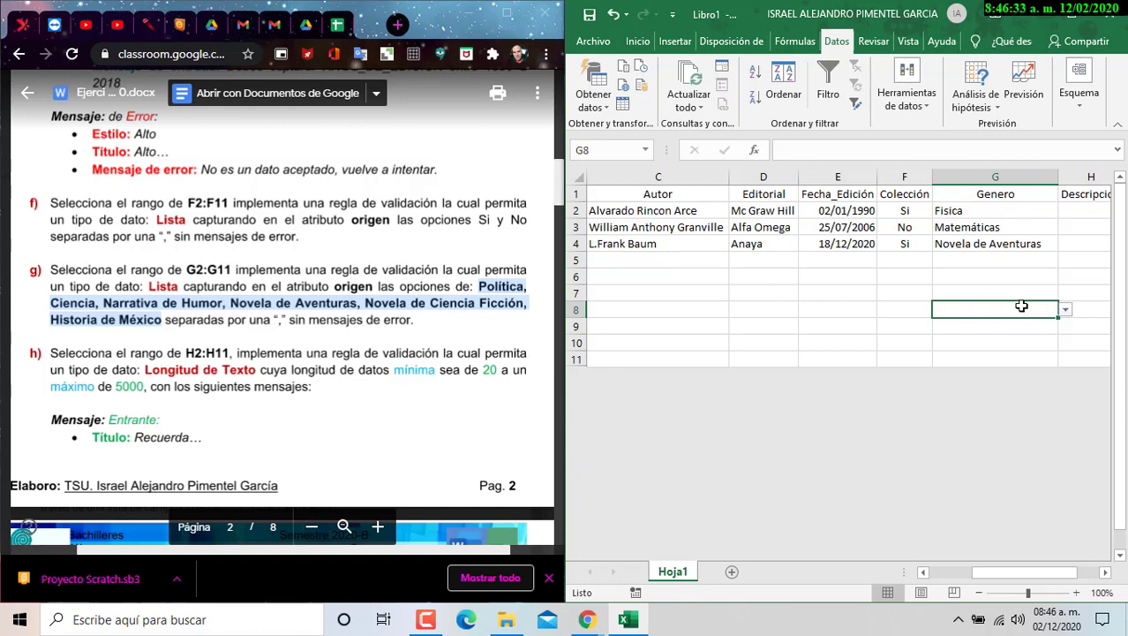
left_click(1105, 572)
- Set H2:H11 validation to text length, minimum 20 and maximum 5000 characters
left_click_drag(948, 210, 947, 371)
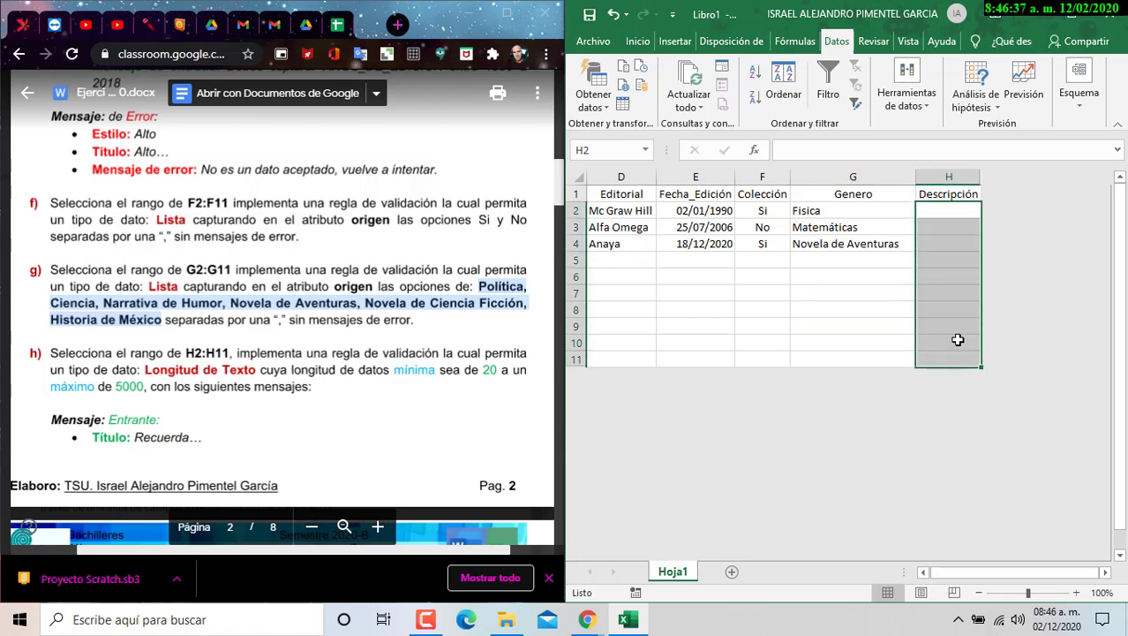
scroll(104, 320, "down", 1)
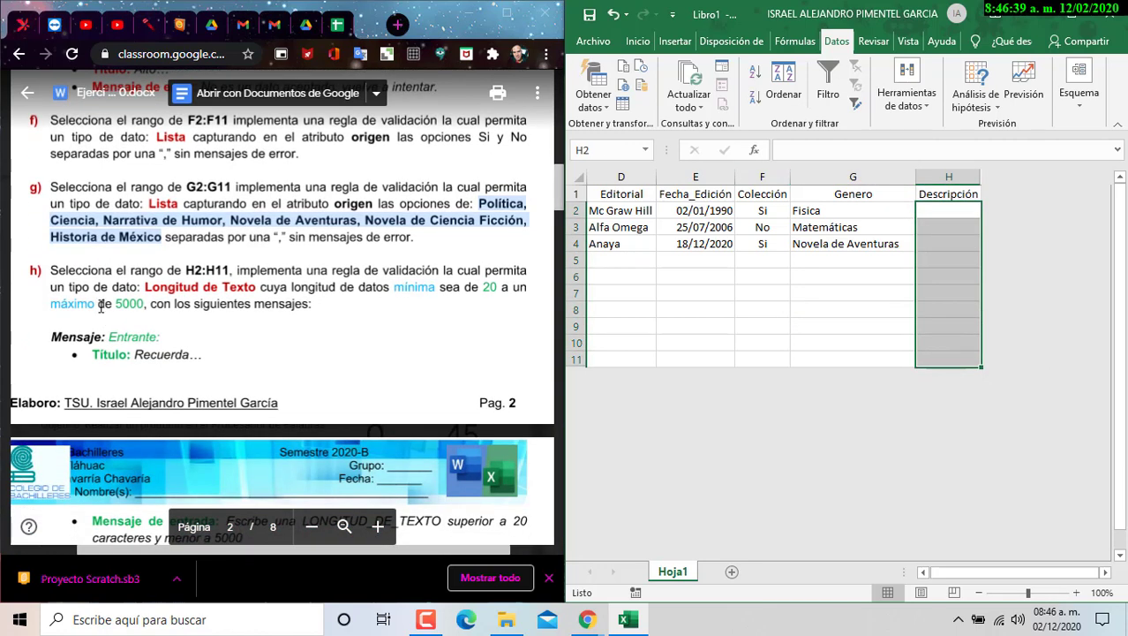
scroll(102, 305, "down", 2)
scroll(130, 292, "up", 2)
left_click(927, 106)
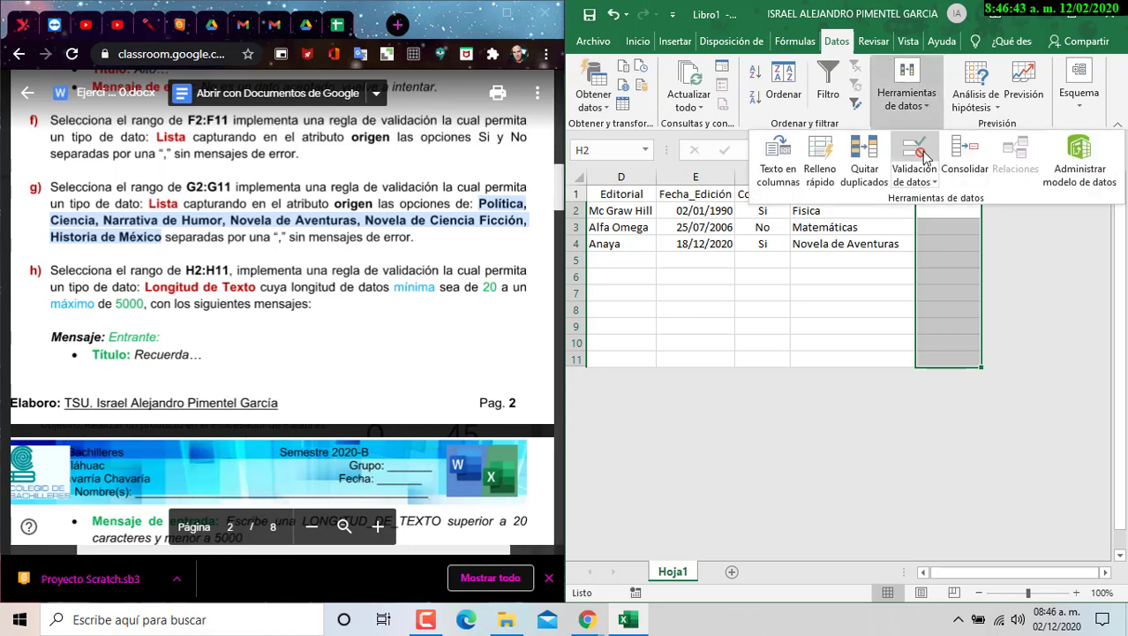
left_click(927, 146)
left_click(755, 374)
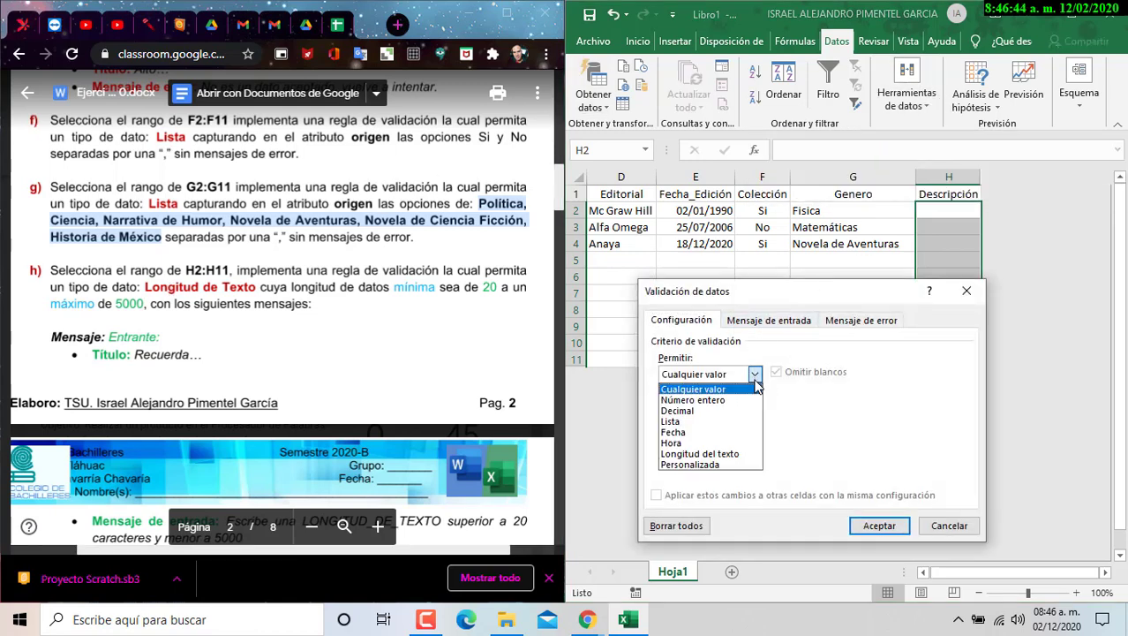
left_click(700, 453)
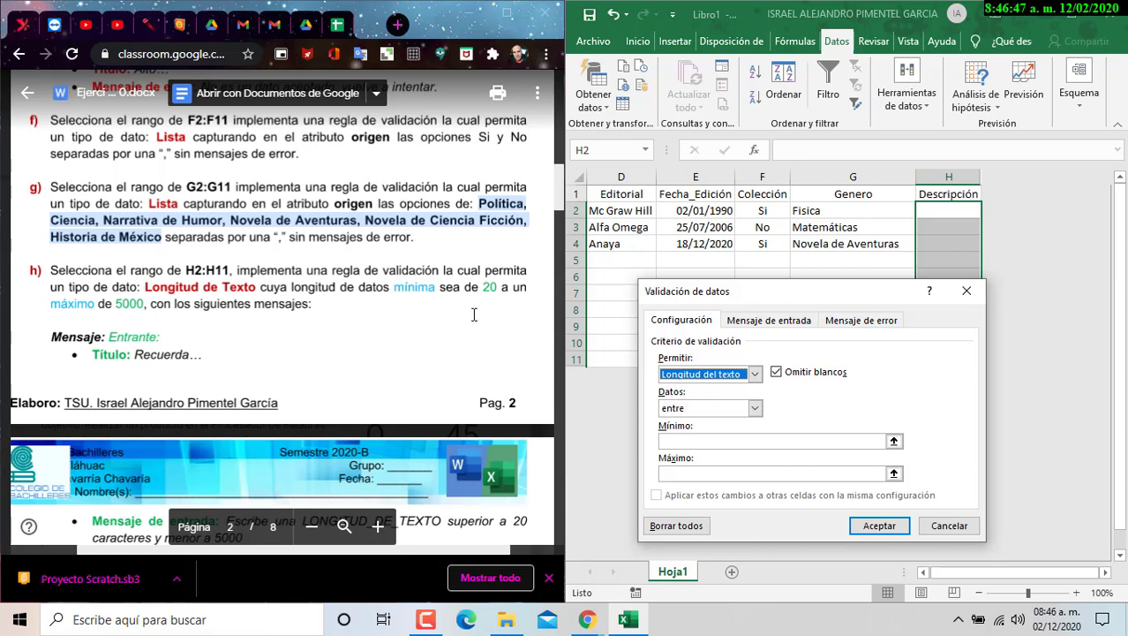
left_click(747, 442)
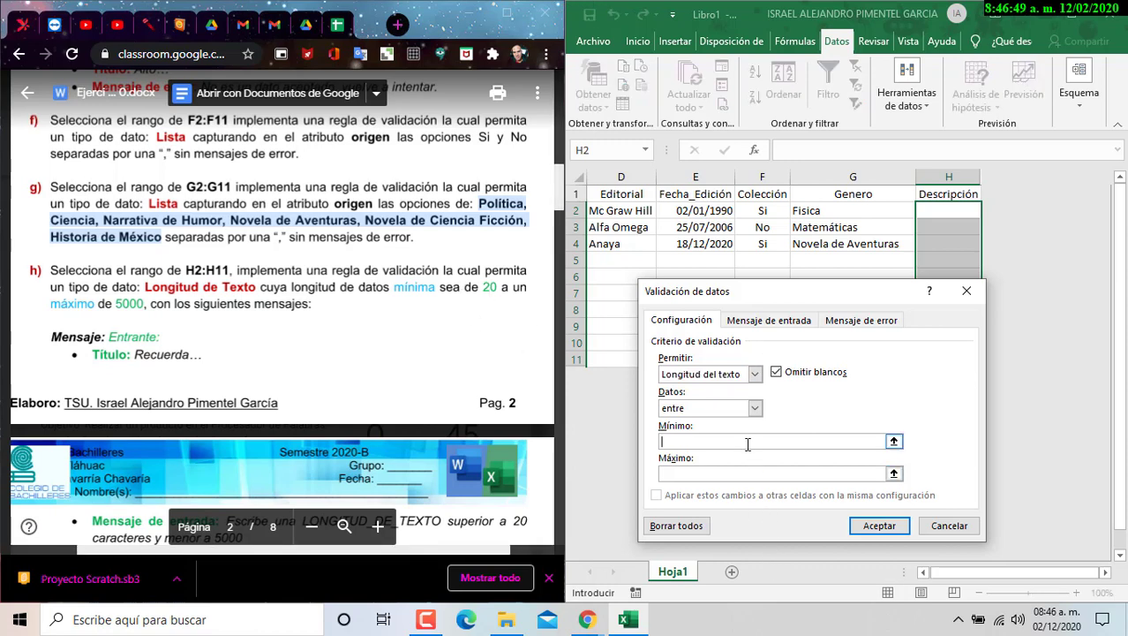
type("20")
left_click(741, 477)
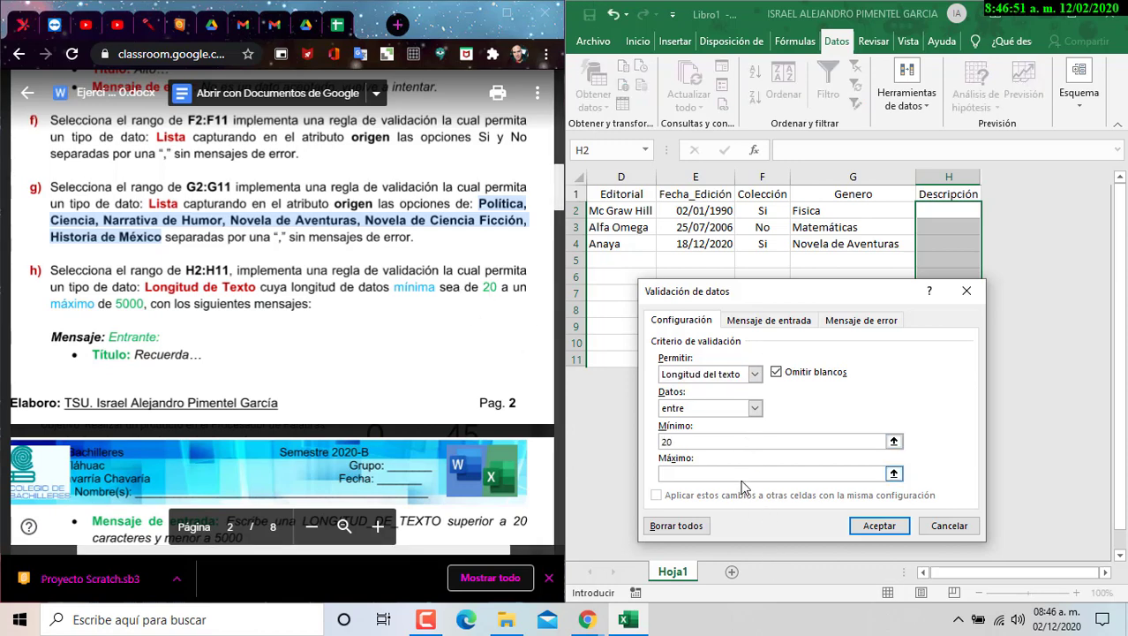
type("5000")
- Paste the 20–5000 character reminder as the input message, titled Recuerda.
left_click(758, 320)
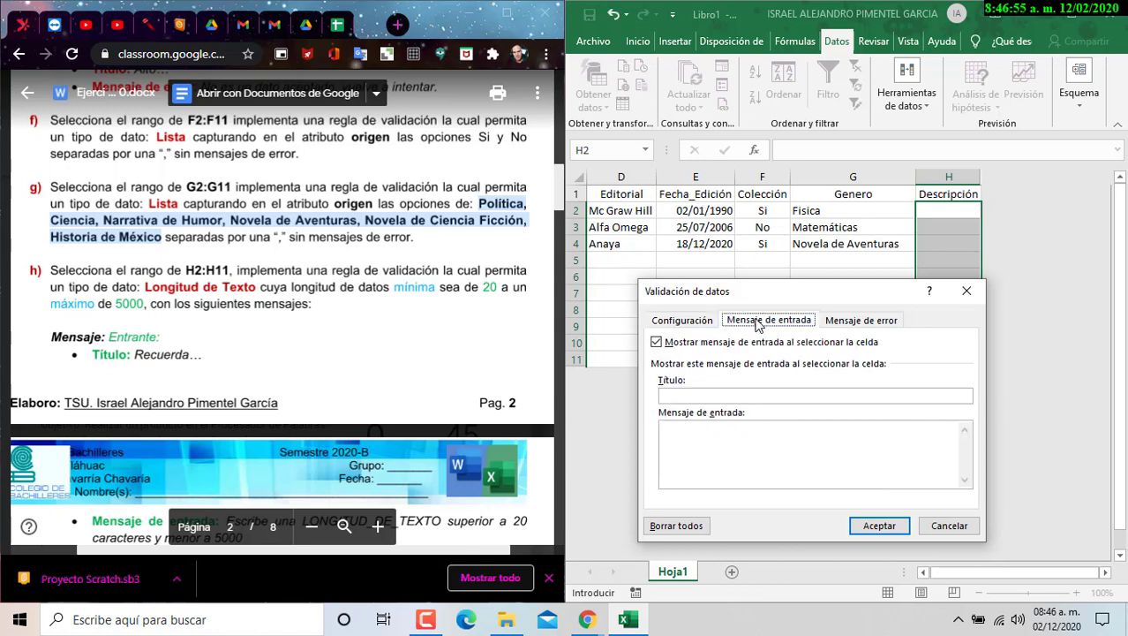
scroll(211, 325, "down", 3)
scroll(211, 325, "down", 1)
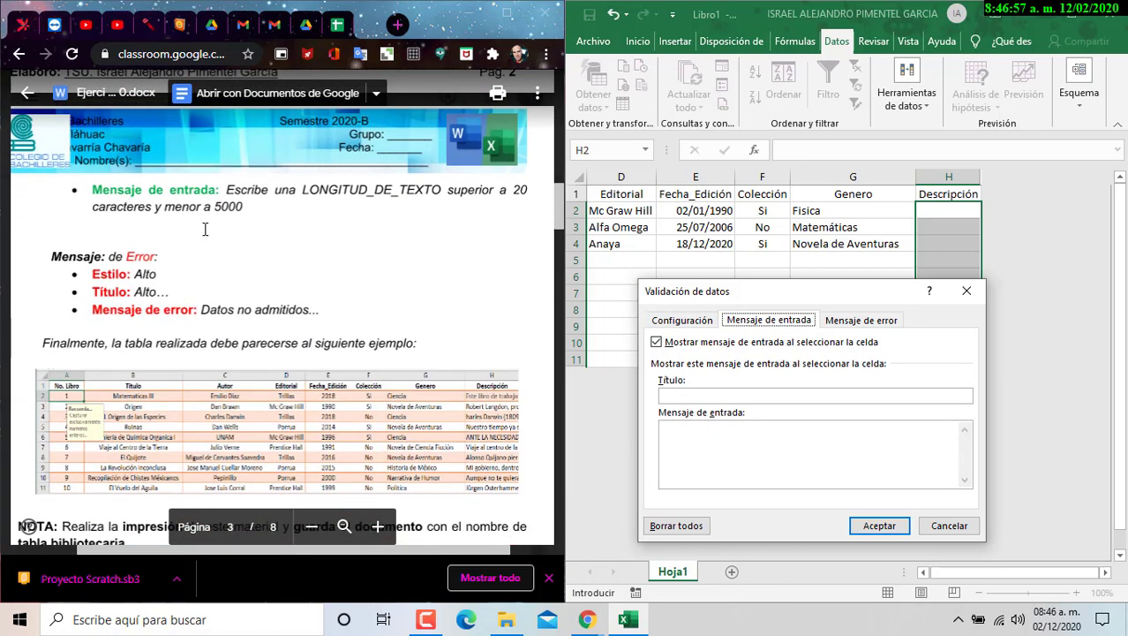
left_click(229, 189)
left_click_drag(228, 188, 243, 206)
key("ctrl+c")
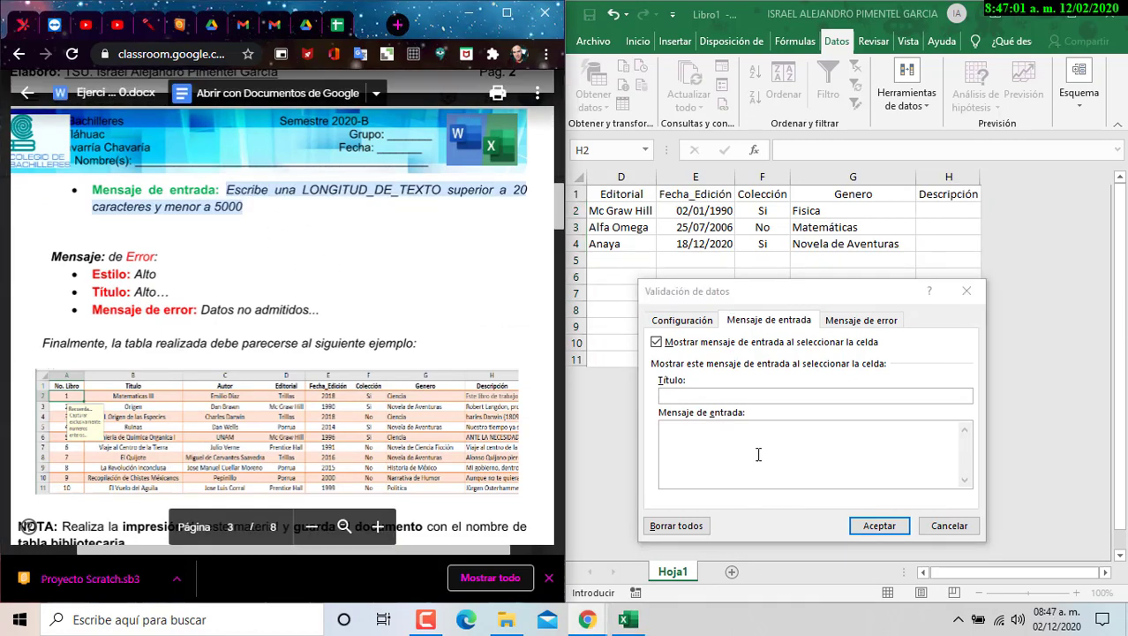
left_click(756, 453)
key("ctrl+v")
left_click(694, 390)
type("Re")
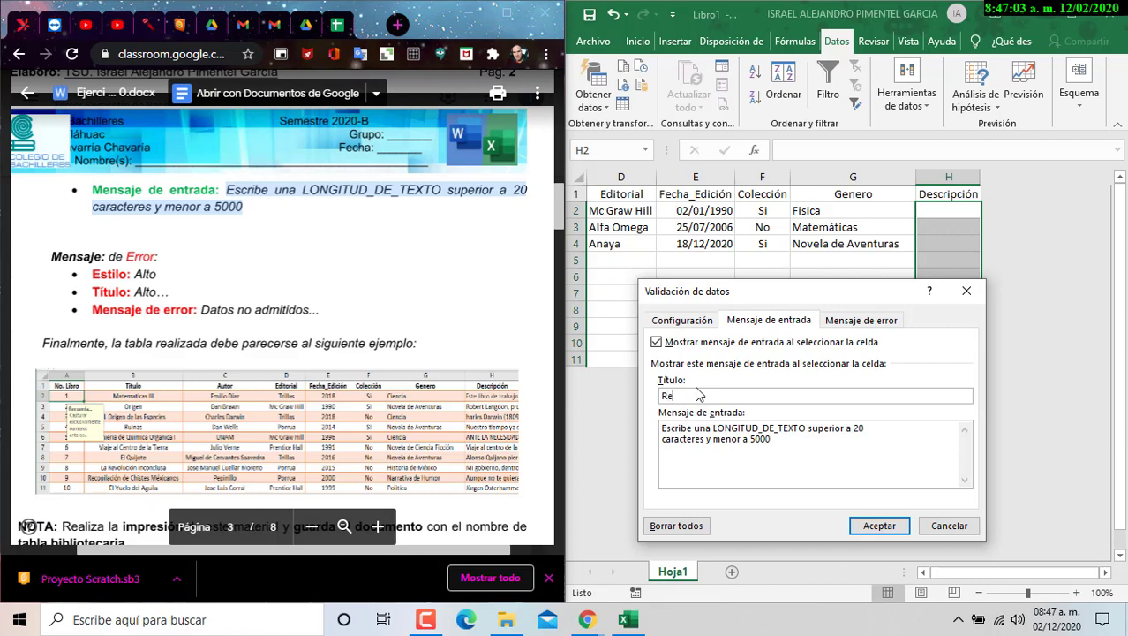
type("cuerda..")
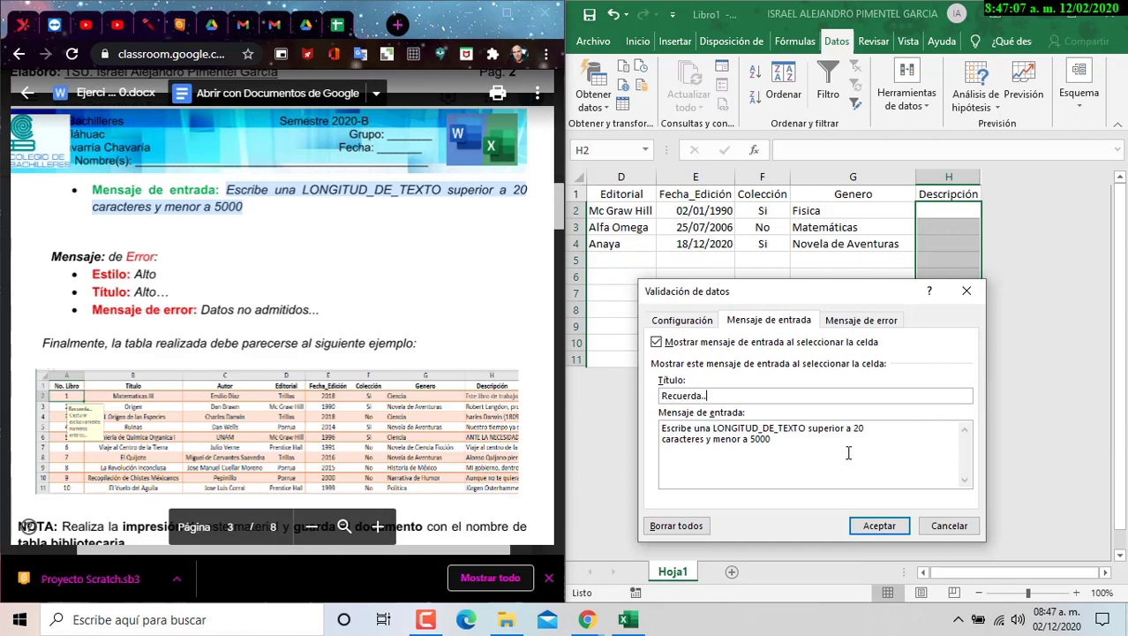
left_click(854, 324)
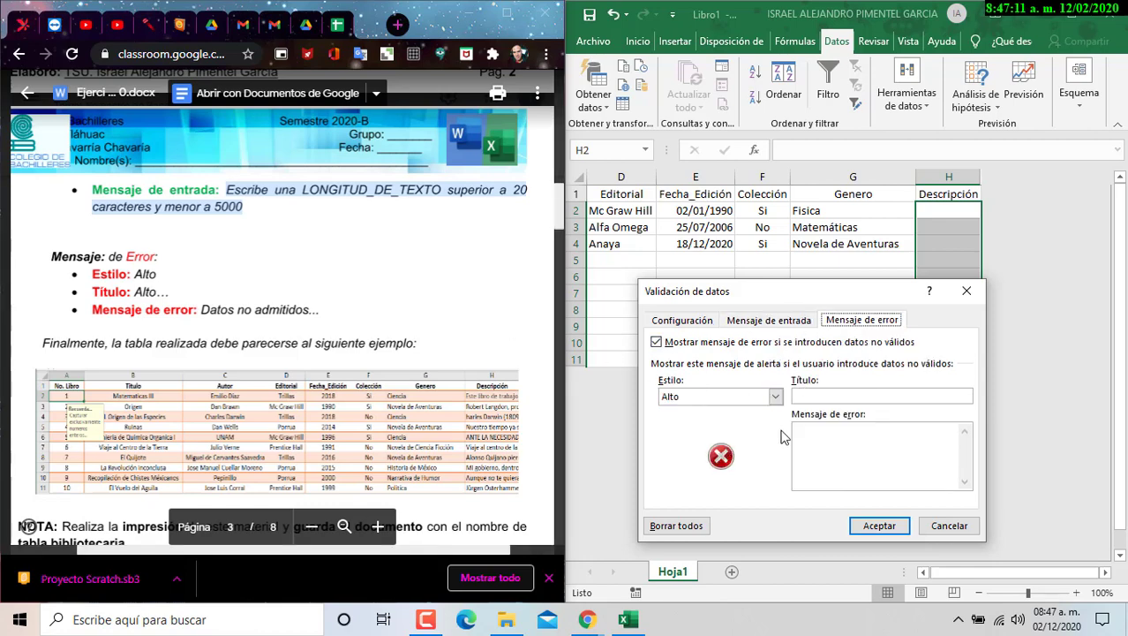
- Give the Descripción rule a Stop alert titled 'Alto...' with message 'Datos no admitidos...', and apply it
left_click(826, 395)
type("Alto..")
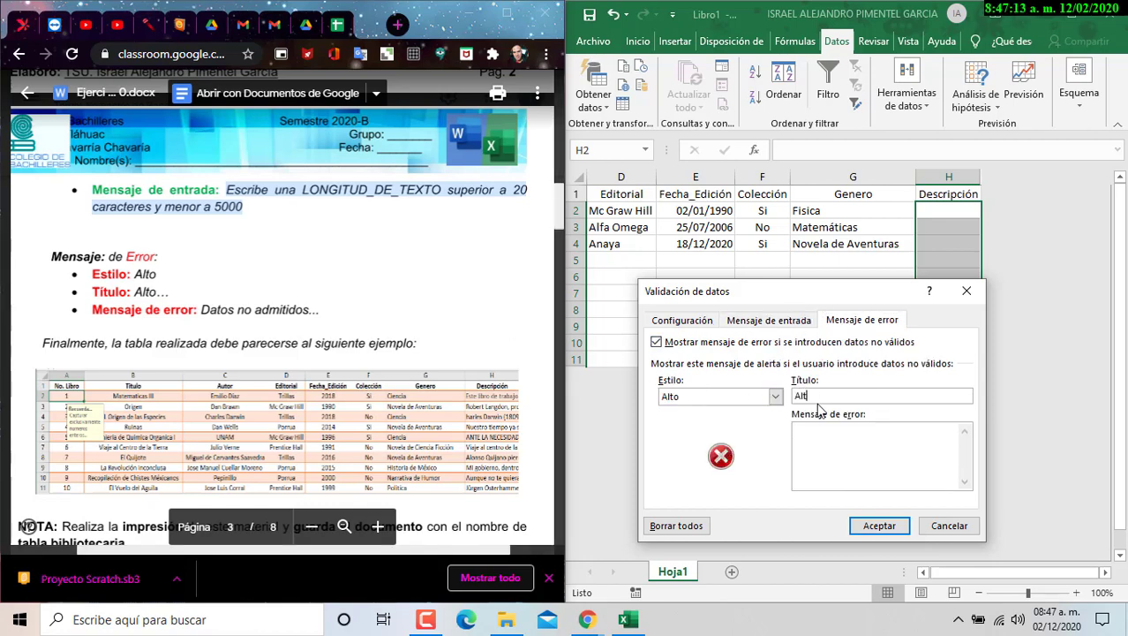
key("BackSpace")
key("BackSpace")
type("...")
left_click(201, 308)
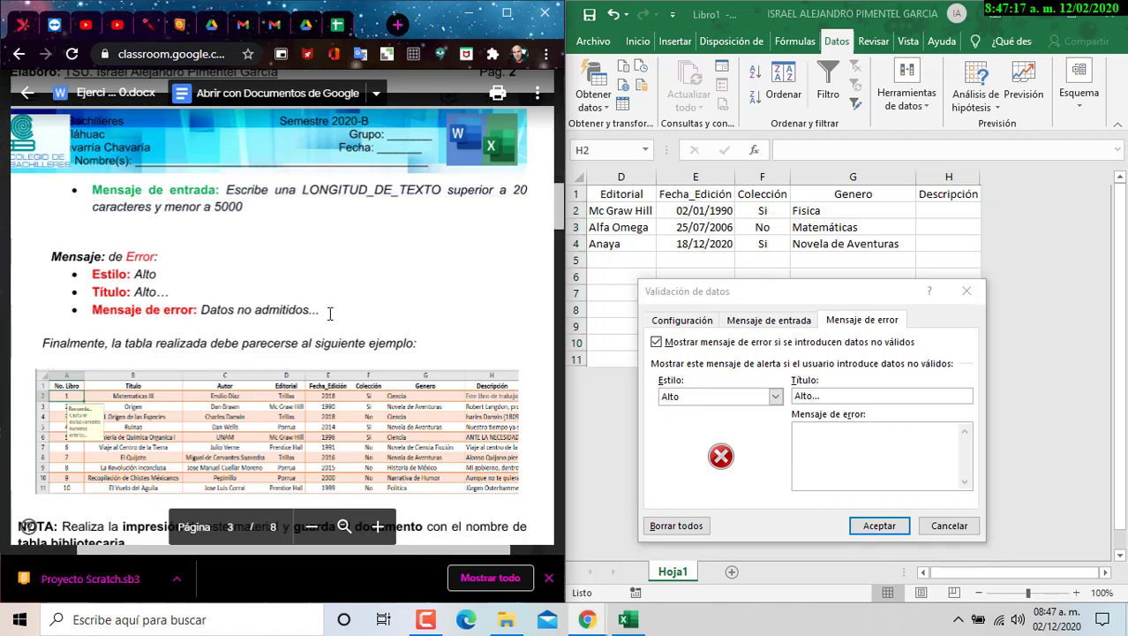
left_click_drag(202, 308, 313, 316)
key("ctrl+c")
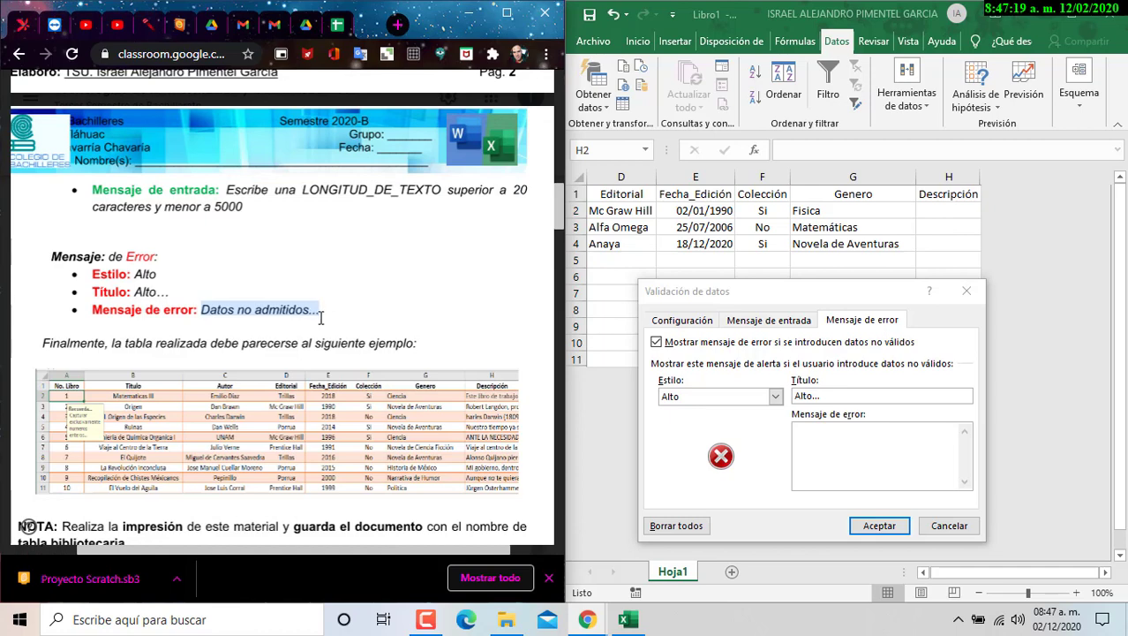
left_click(893, 436)
key("ctrl+v")
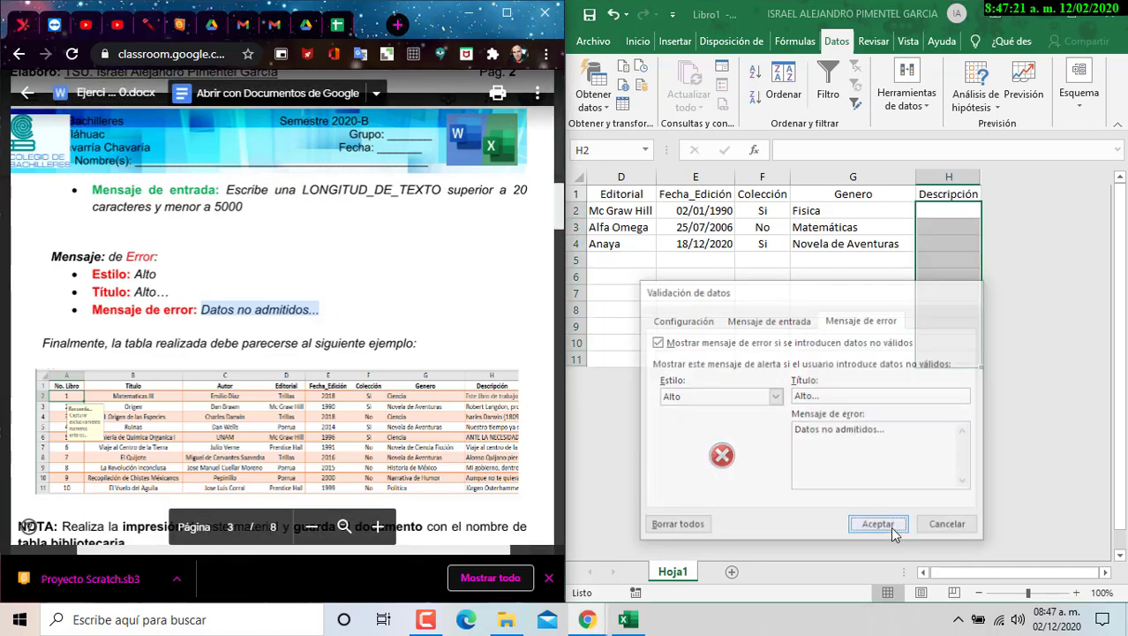
left_click(881, 524)
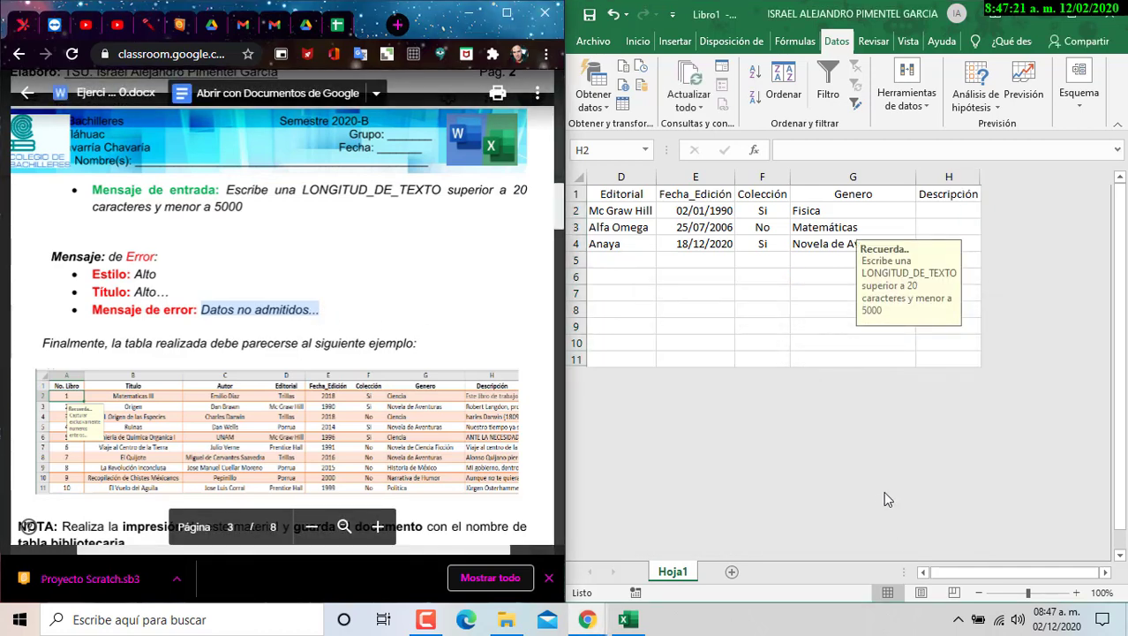
- Test the Descripción rule in H2 with two short entries, discarding each rejected entry
left_click(970, 208)
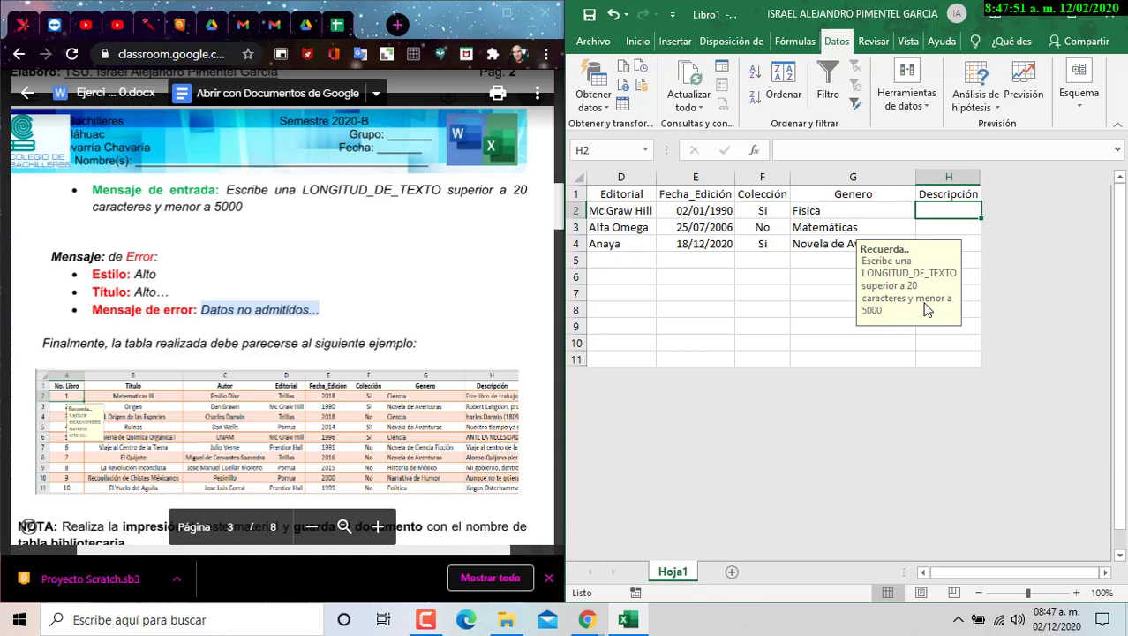
type("jsdjsadsajfb")
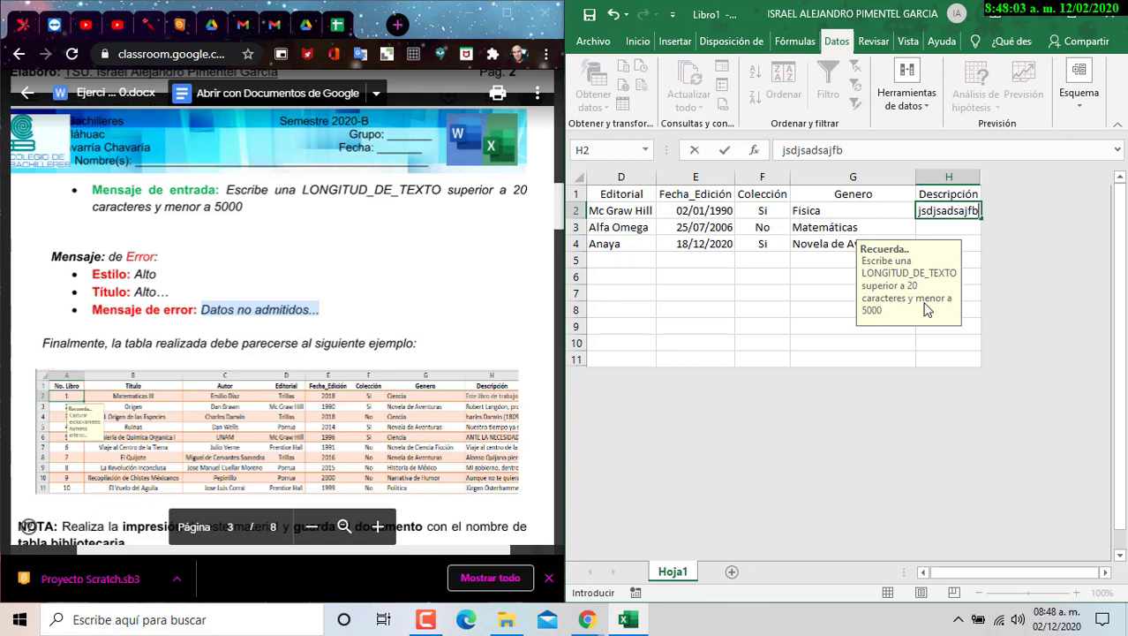
key("Return")
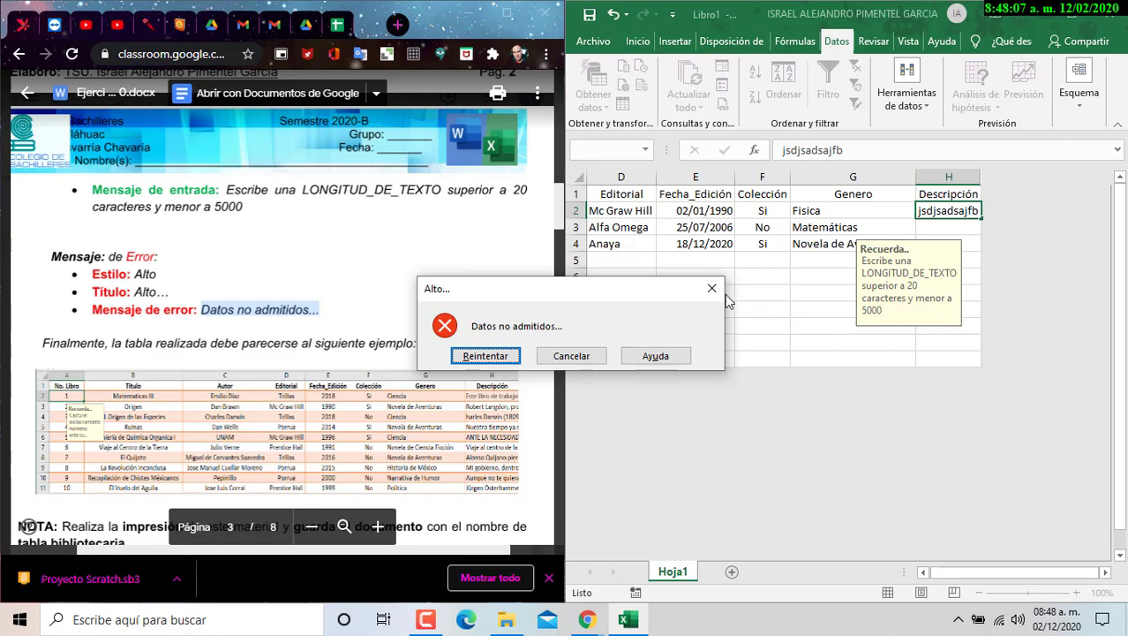
left_click(570, 356)
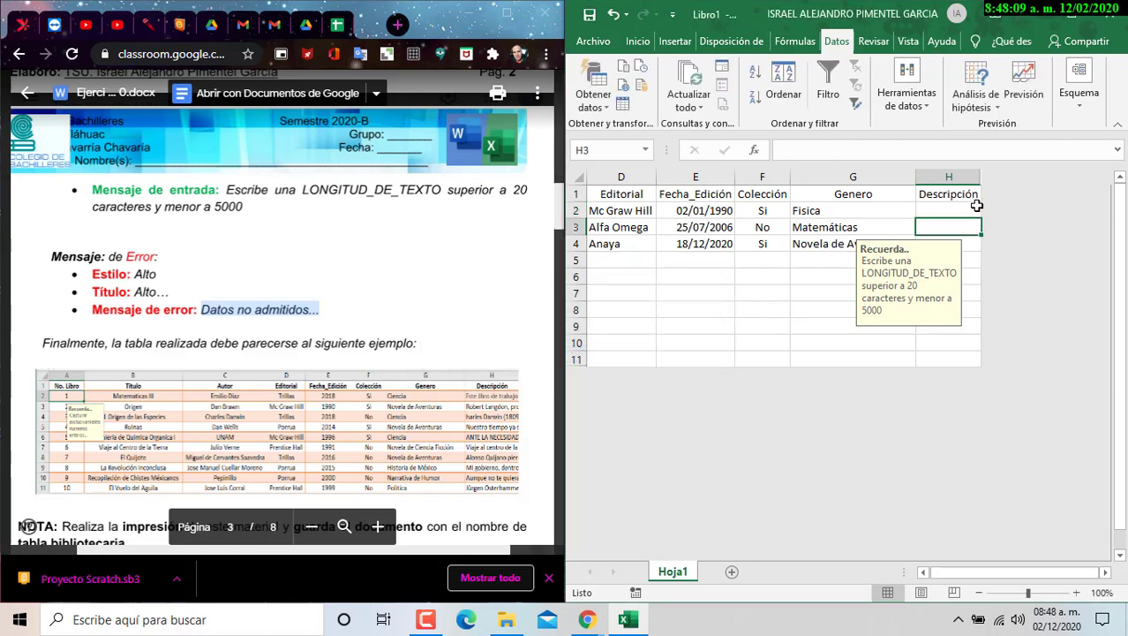
key("Up")
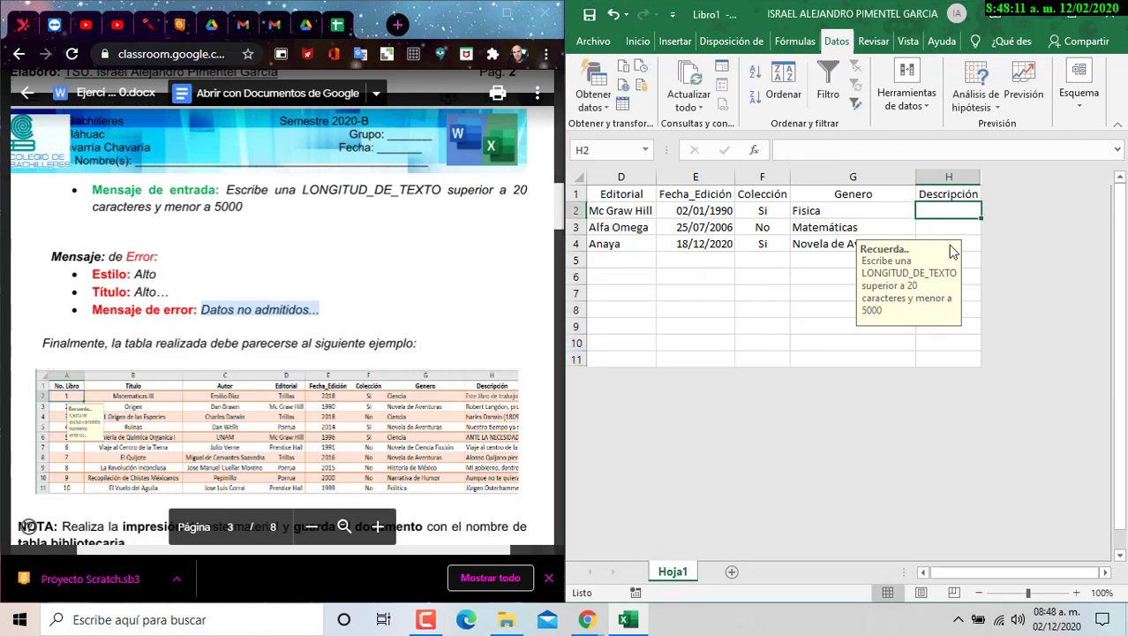
type("hidshfidhfosdhf")
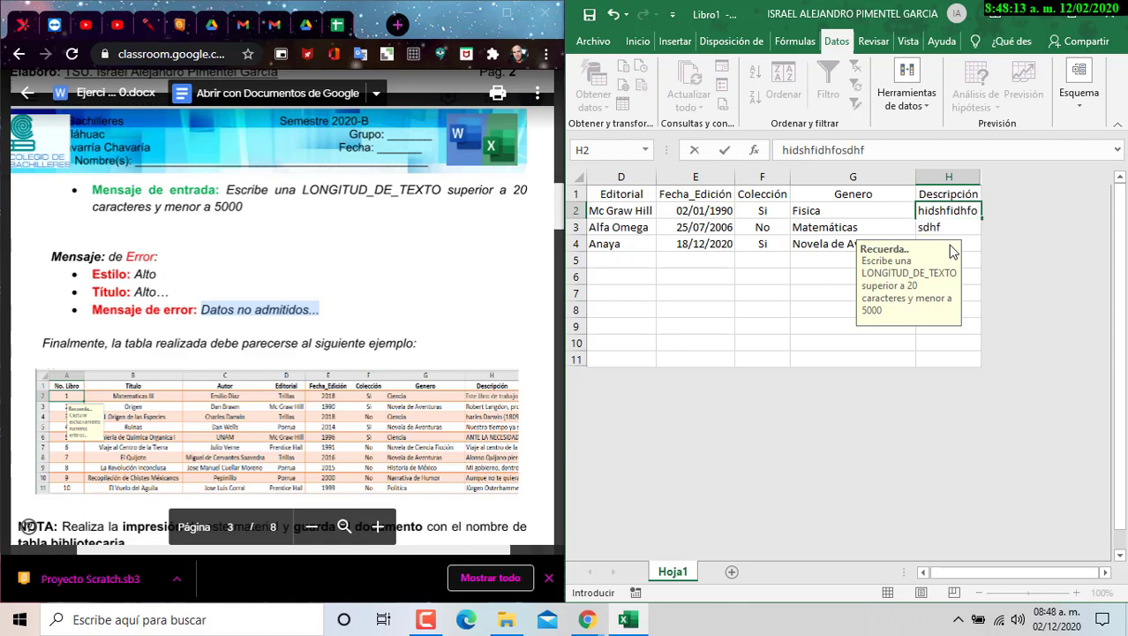
key("Return")
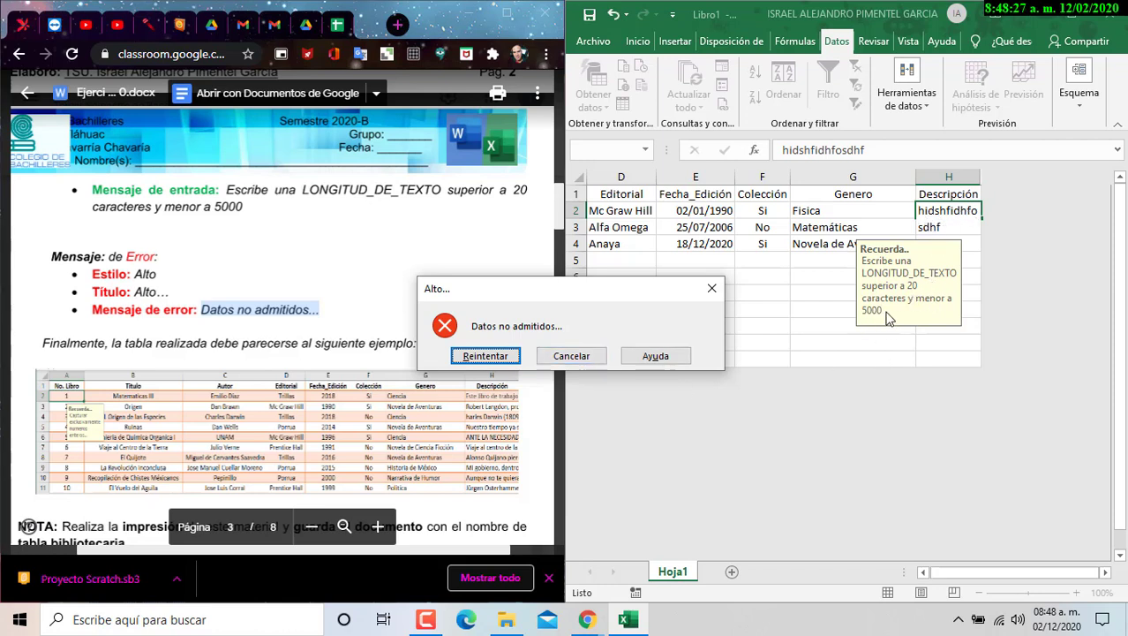
left_click(713, 288)
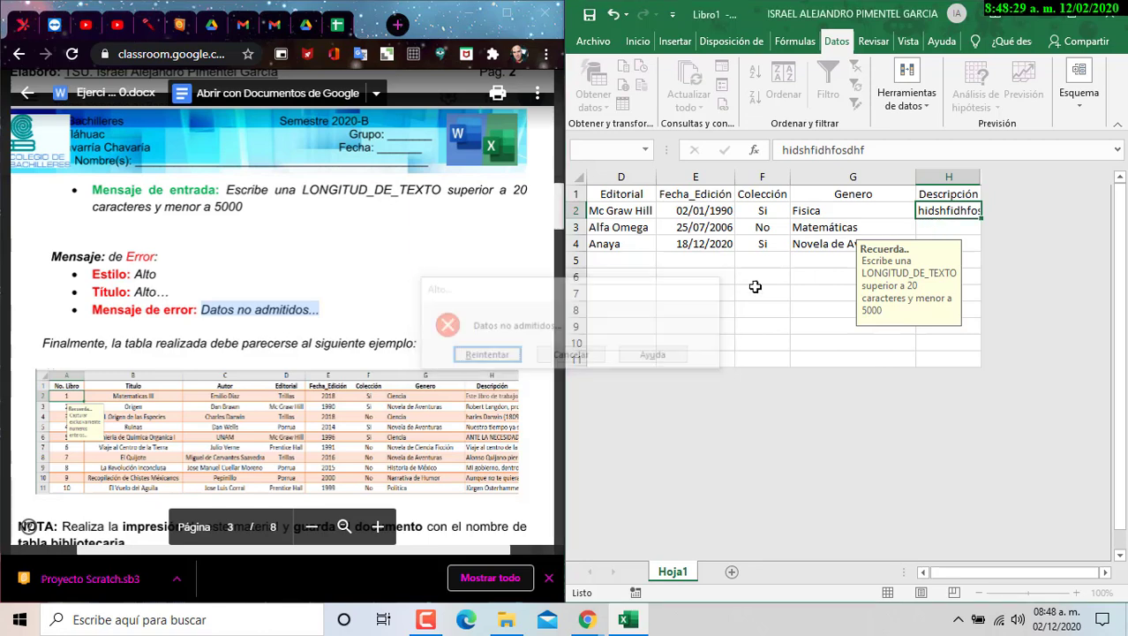
- Enter long sample descriptions in H2 and H3, autofitting column H to each
type("kugsudgsgdusugdsudugsaudgsudaiysa")
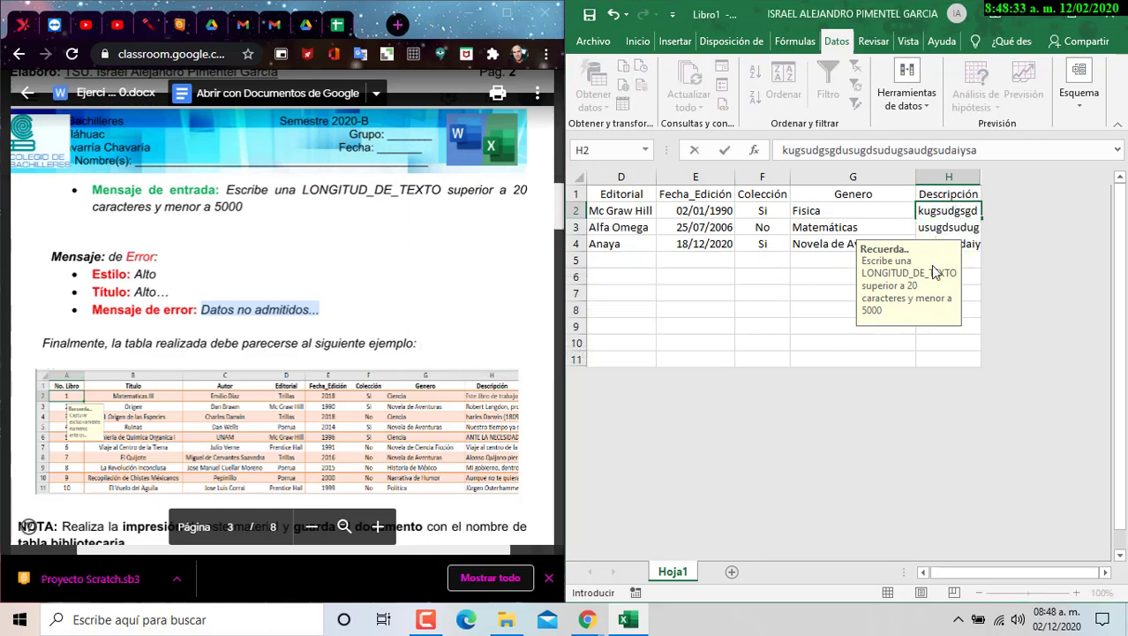
key("Return")
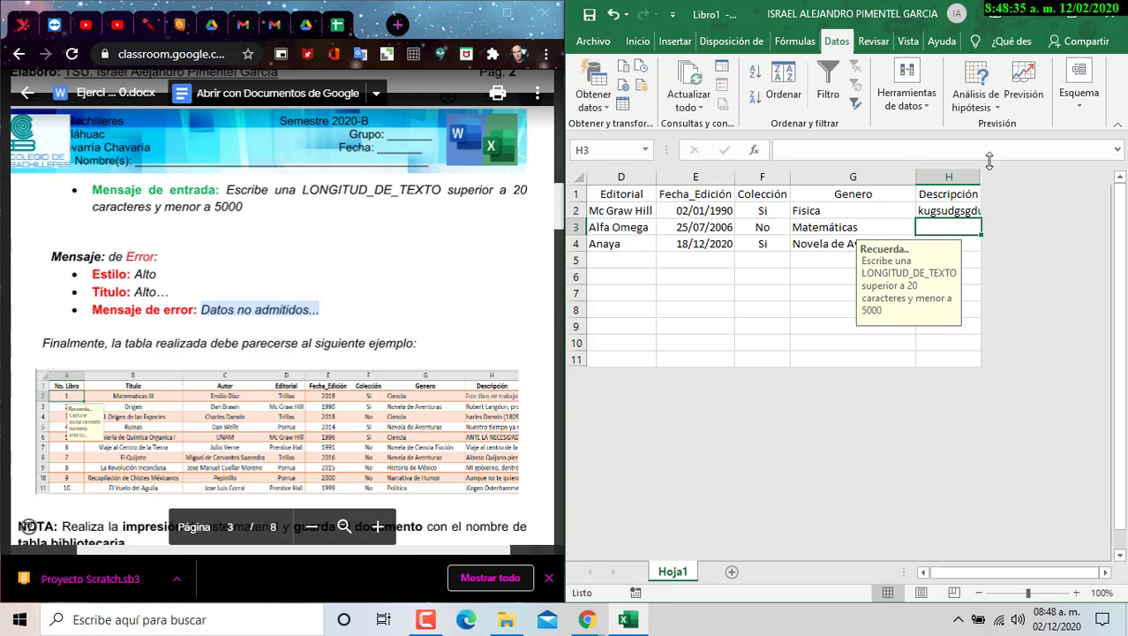
double_click(980, 177)
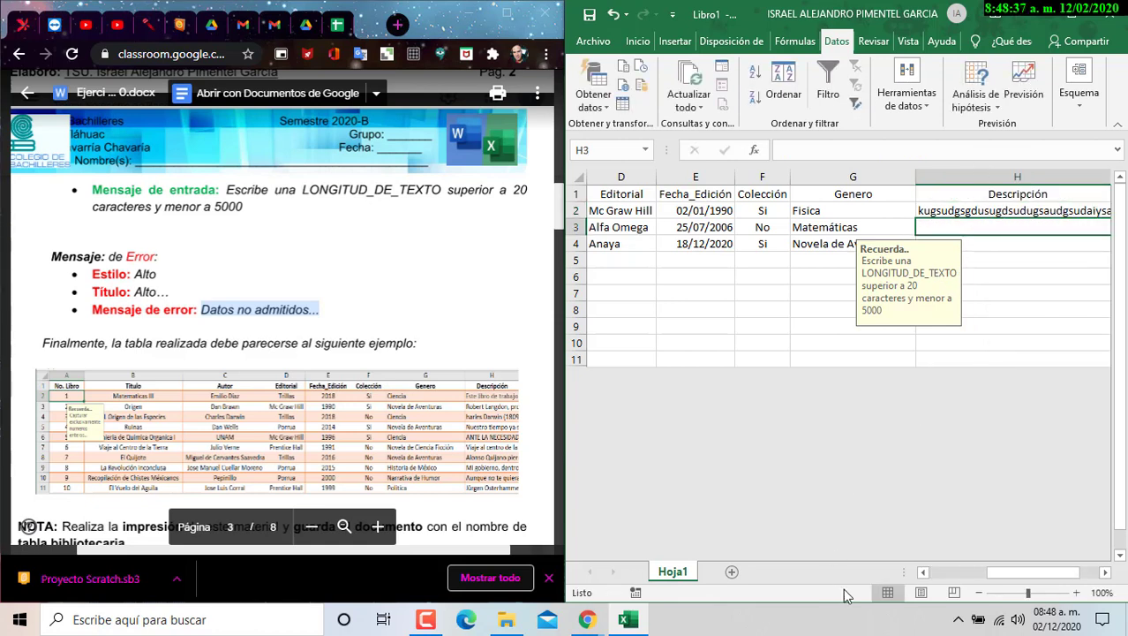
scroll(1008, 570, "right", 1)
scroll(988, 482, "right", 1)
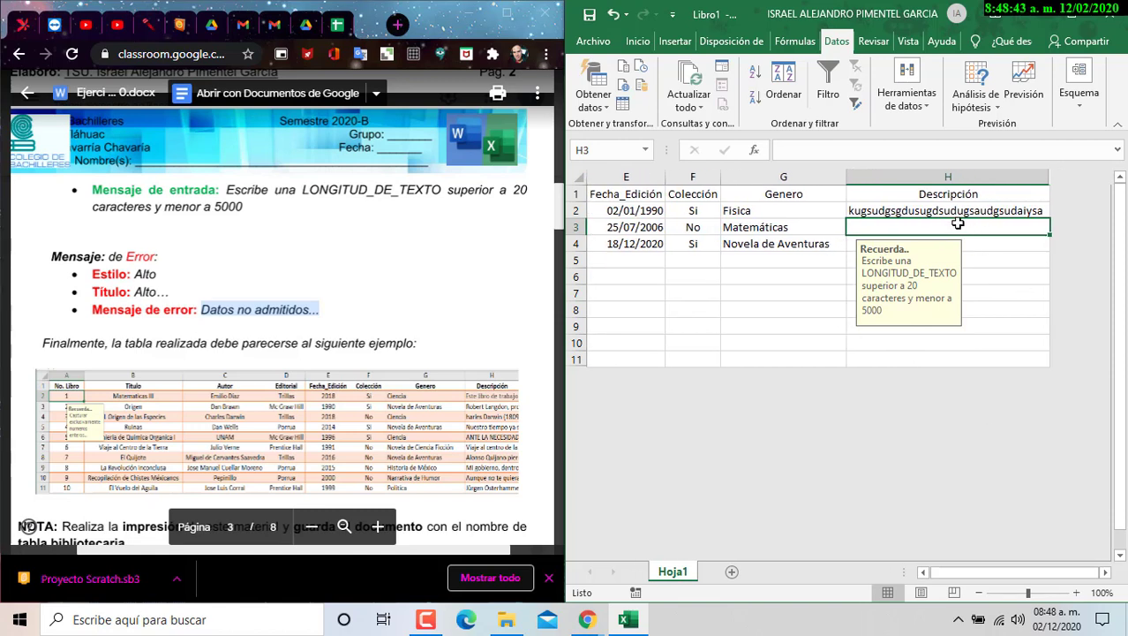
type("iisafhdsoifhisdah fhd shf udy fugd Gpg8ad F")
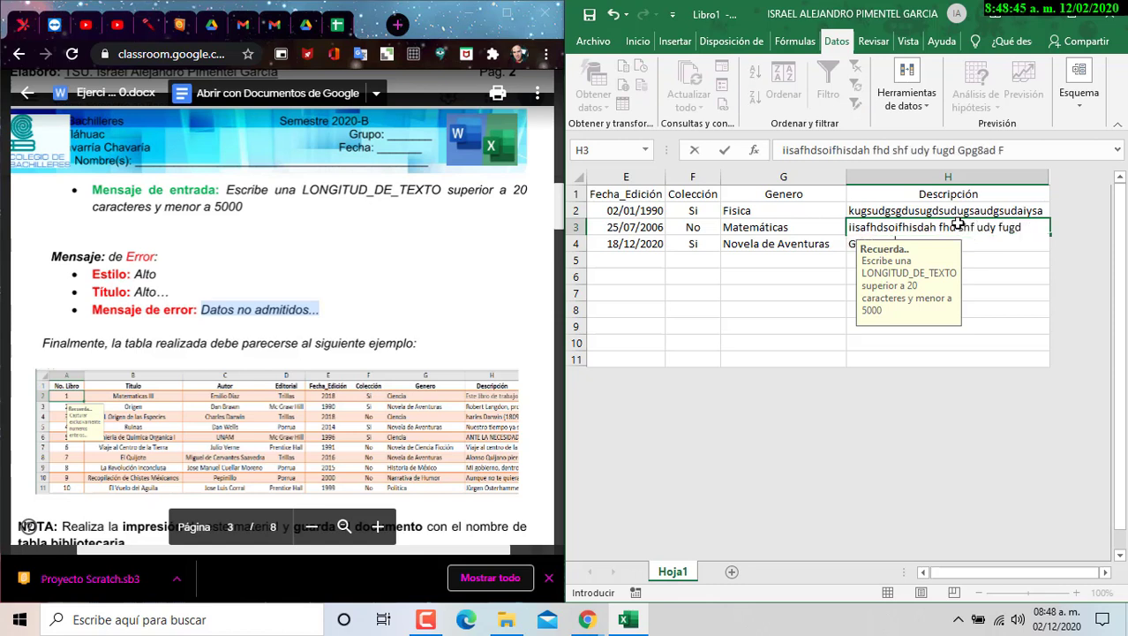
type("P8Gad f98gpA9DGF97Daf9gsdfgidsfgpdsa7fp7gasdpftsa7f9")
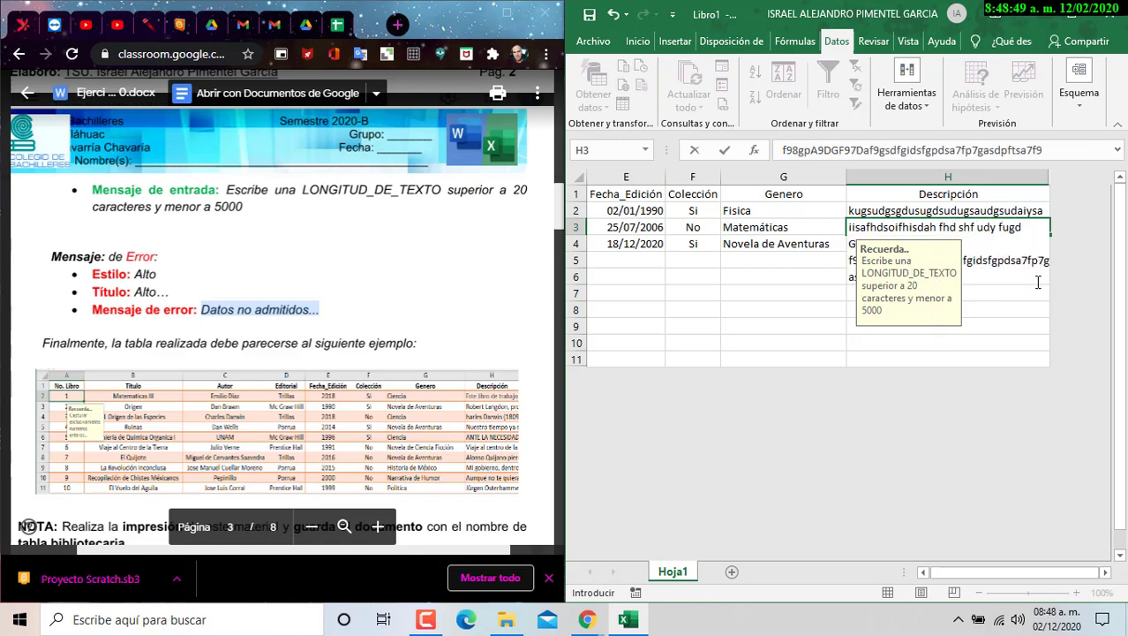
key("Return")
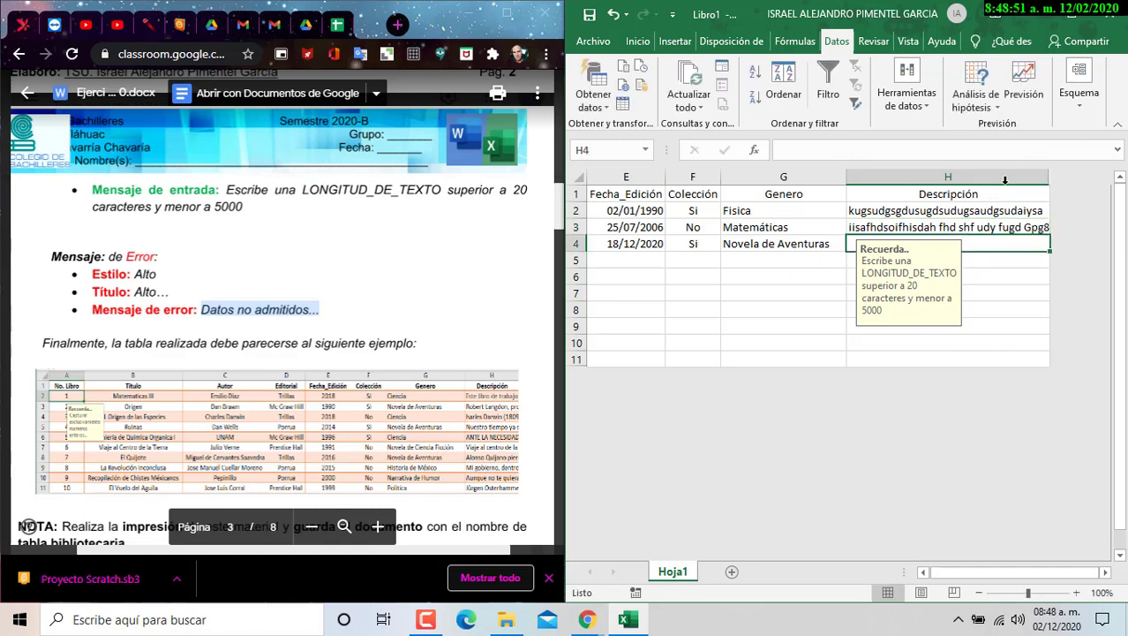
double_click(1050, 176)
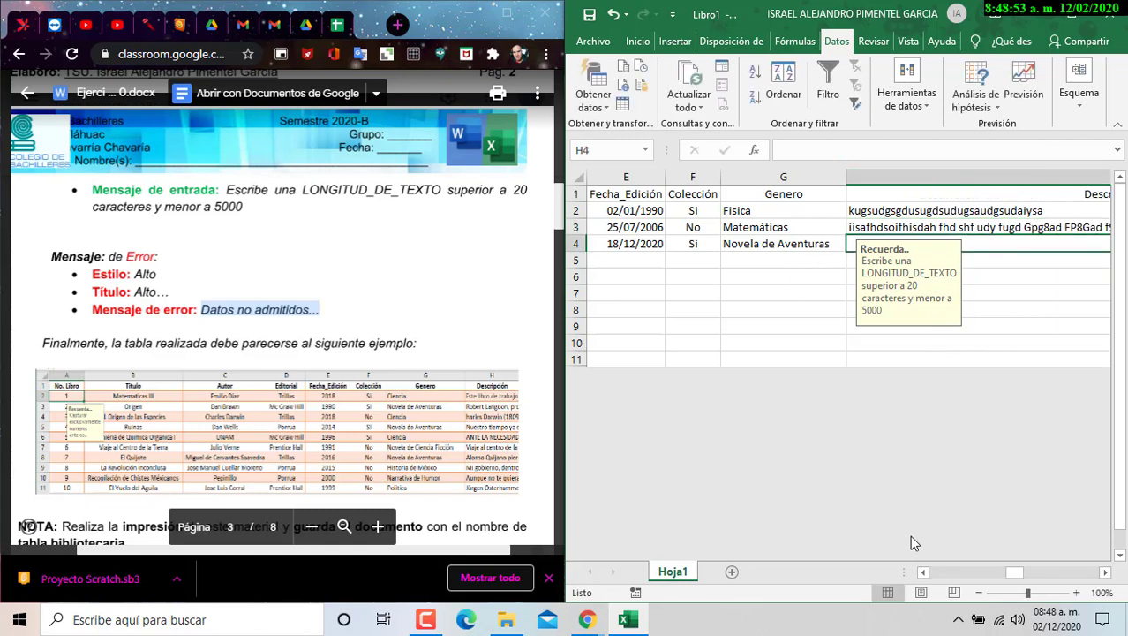
- Maximize Excel and select the first book's title 'EL ABC de Fisica' from B2
left_click(1070, 19)
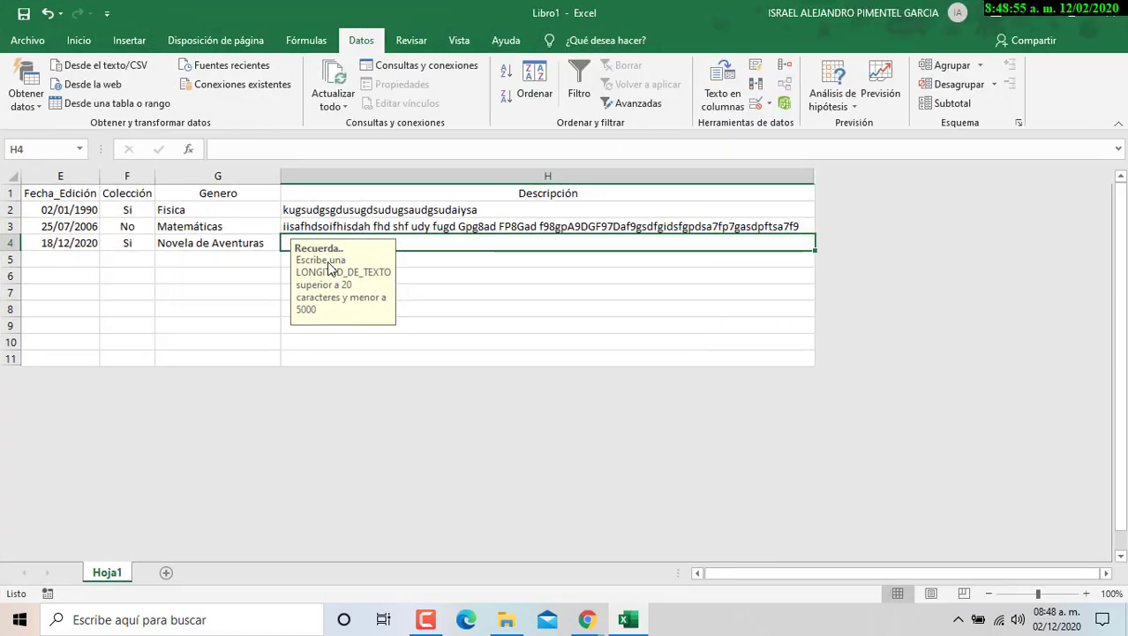
left_click_drag(823, 572, 805, 583)
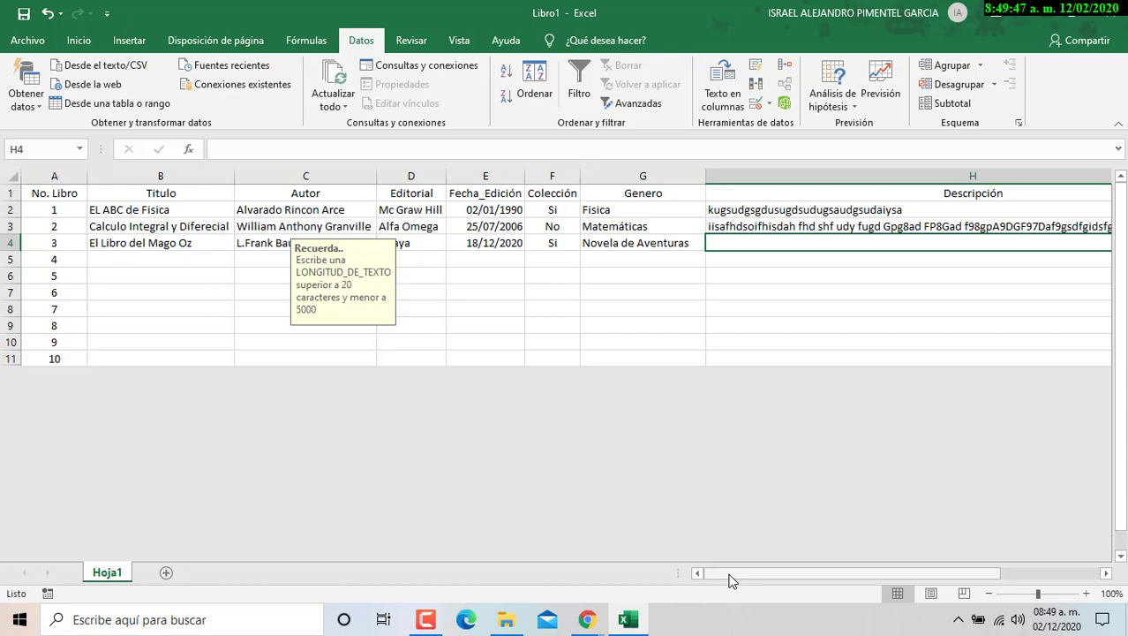
left_click(159, 212)
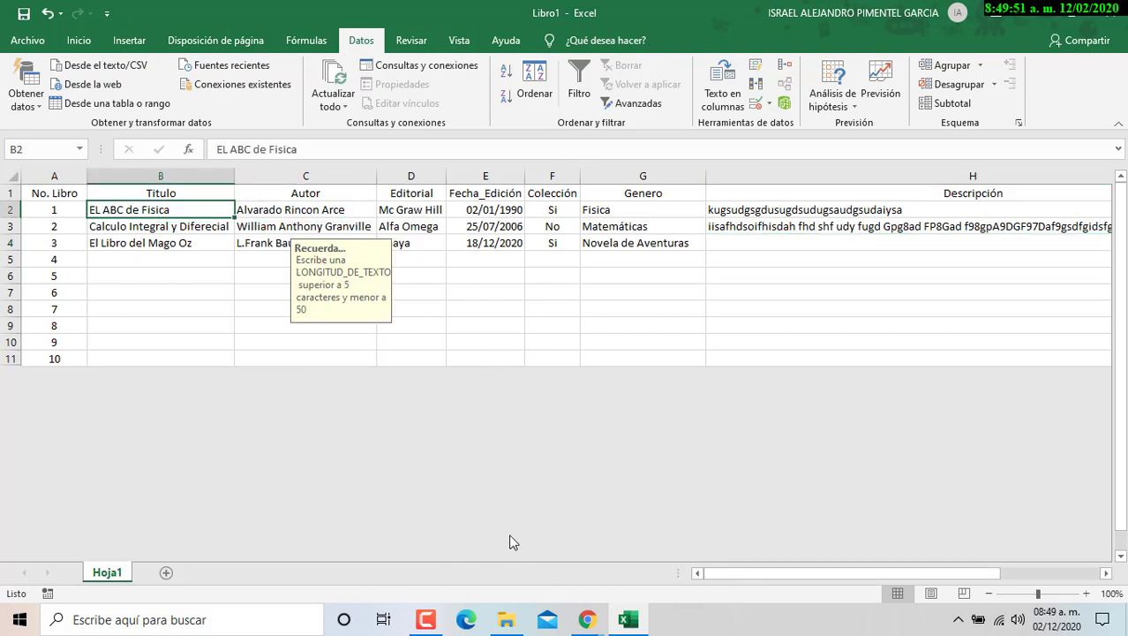
left_click_drag(216, 149, 299, 149)
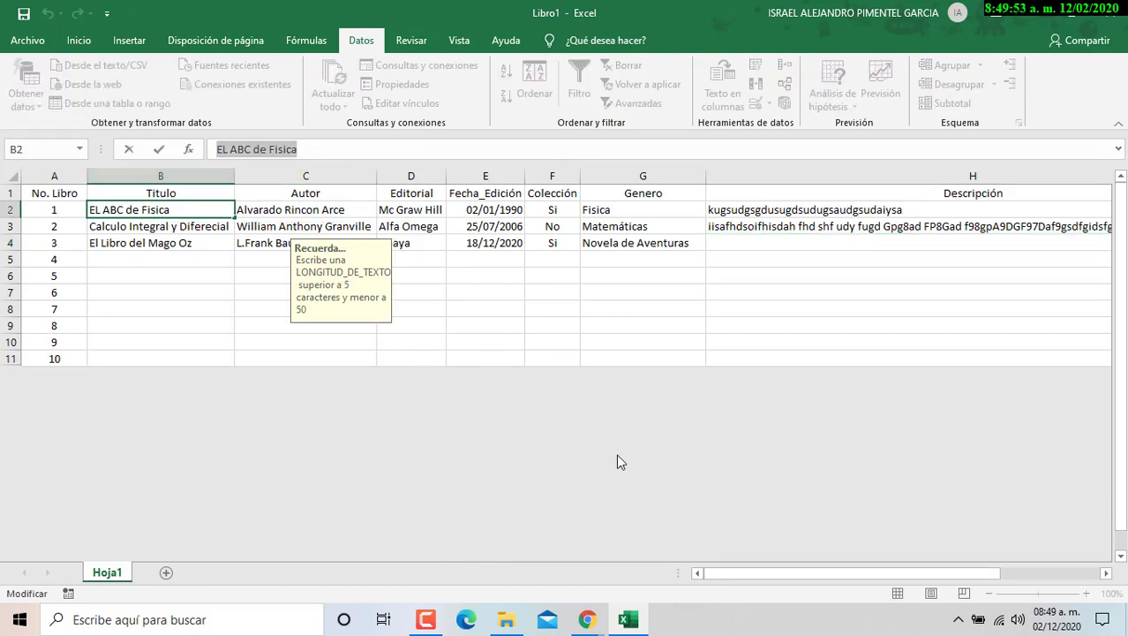
- Bring the Chrome assignment document forward and maximize it
mouse_move(587, 619)
left_click(512, 538)
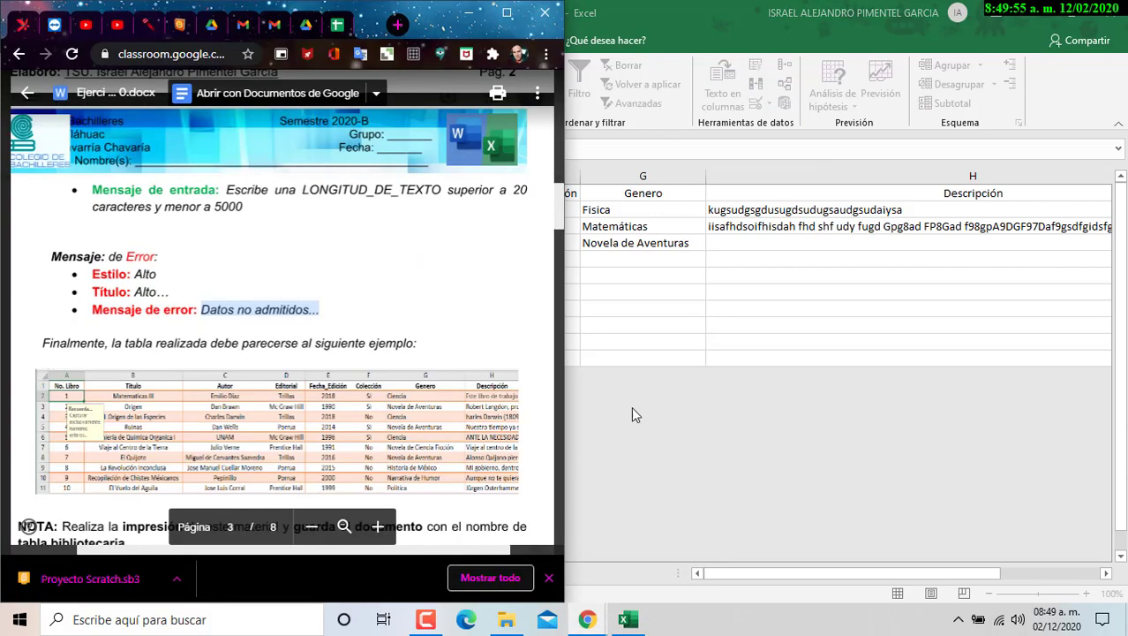
double_click(471, 25)
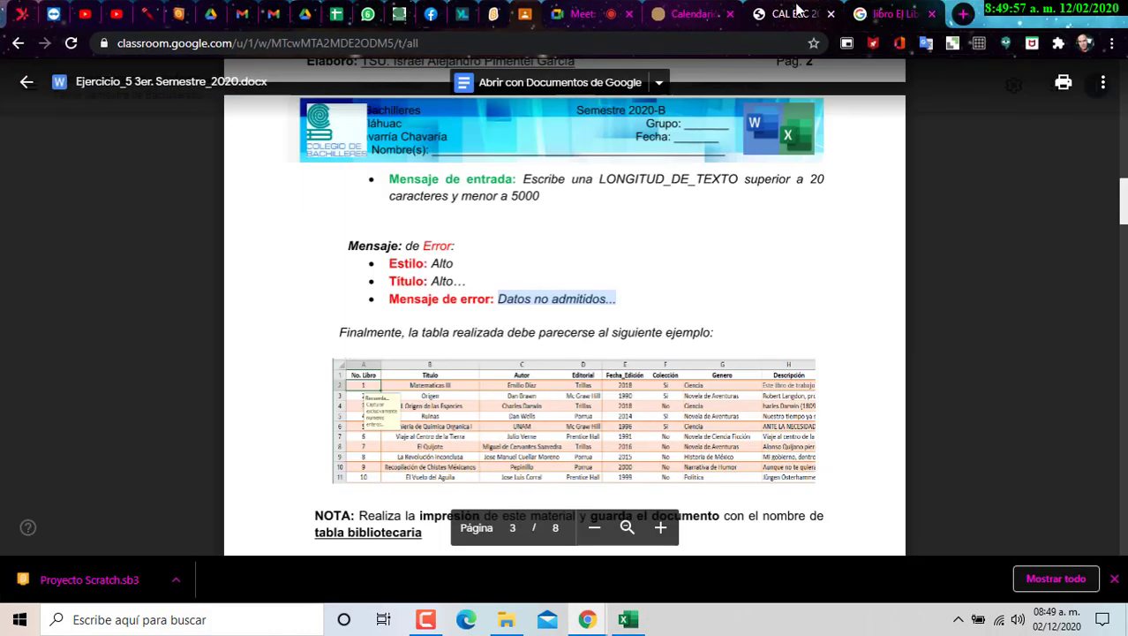
- Replace the Google query with 'EL ABC de Fisica' and run the search
left_click(791, 14)
left_click(880, 14)
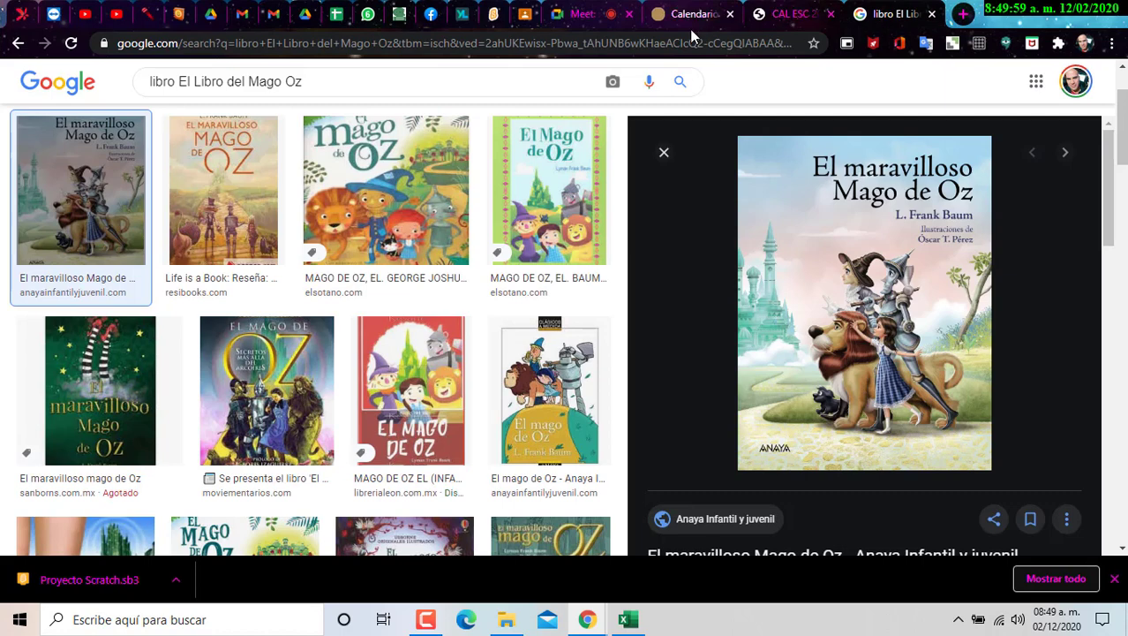
left_click(154, 82)
key("ctrl+a")
type("EL ABC de Fisica")
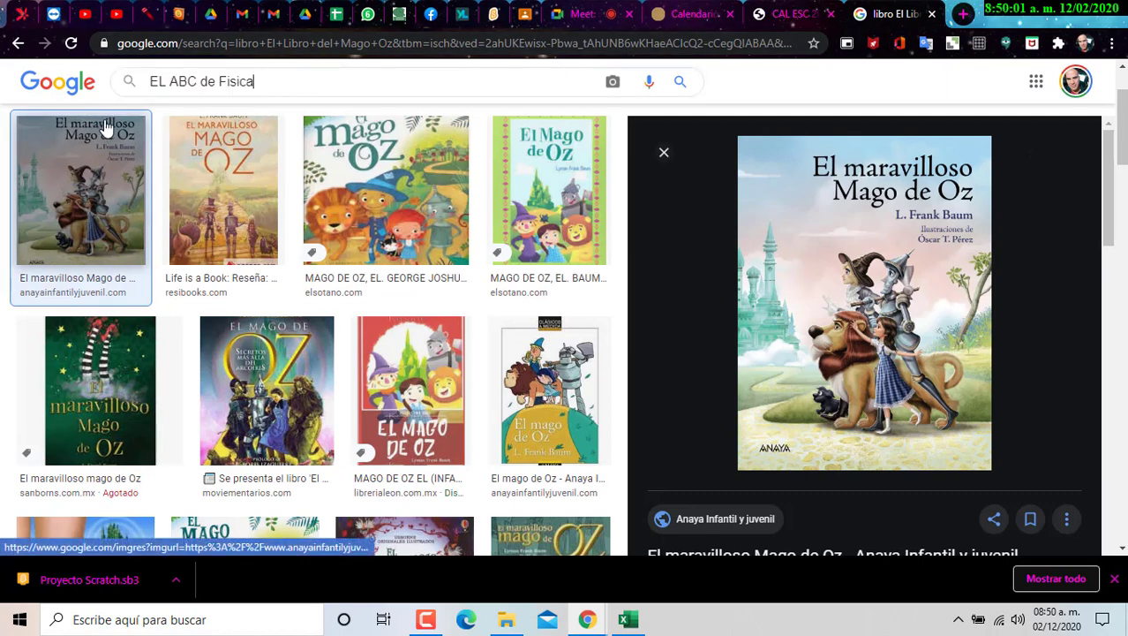
key("Return")
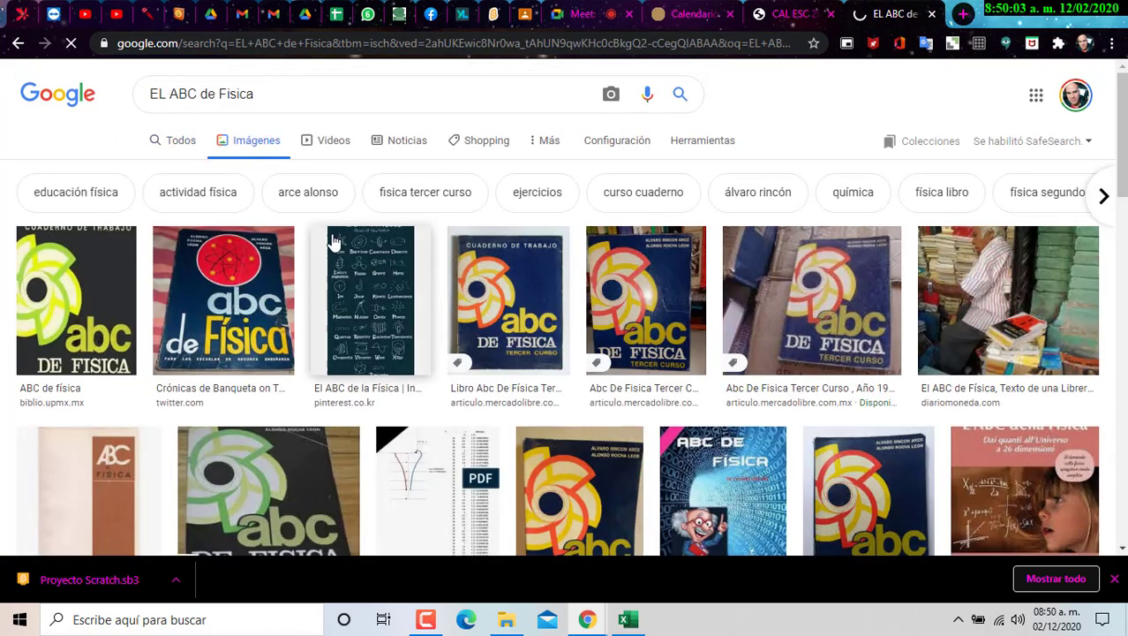
- Open the Twitter post showing the book's cover from the image results
left_click(180, 141)
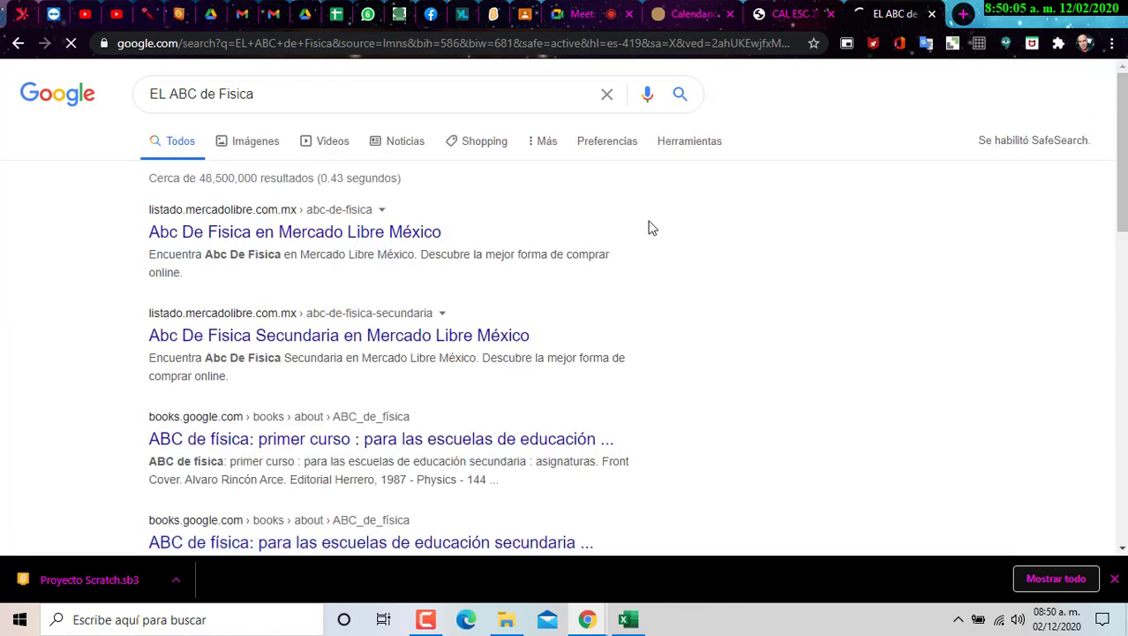
left_click(255, 149)
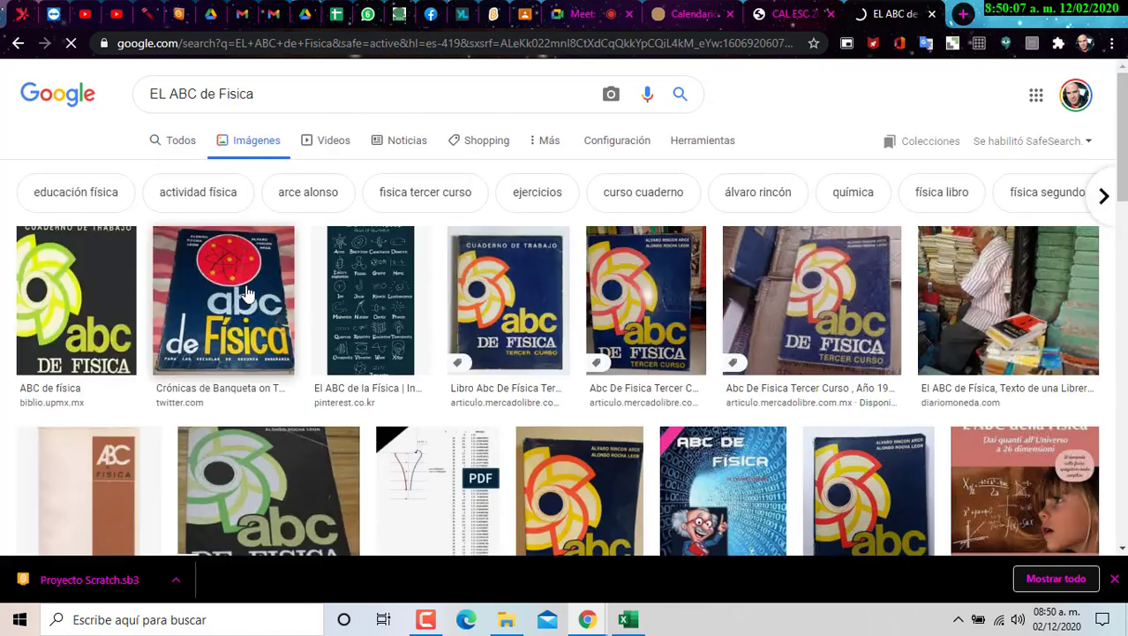
scroll(877, 232, "down", 3)
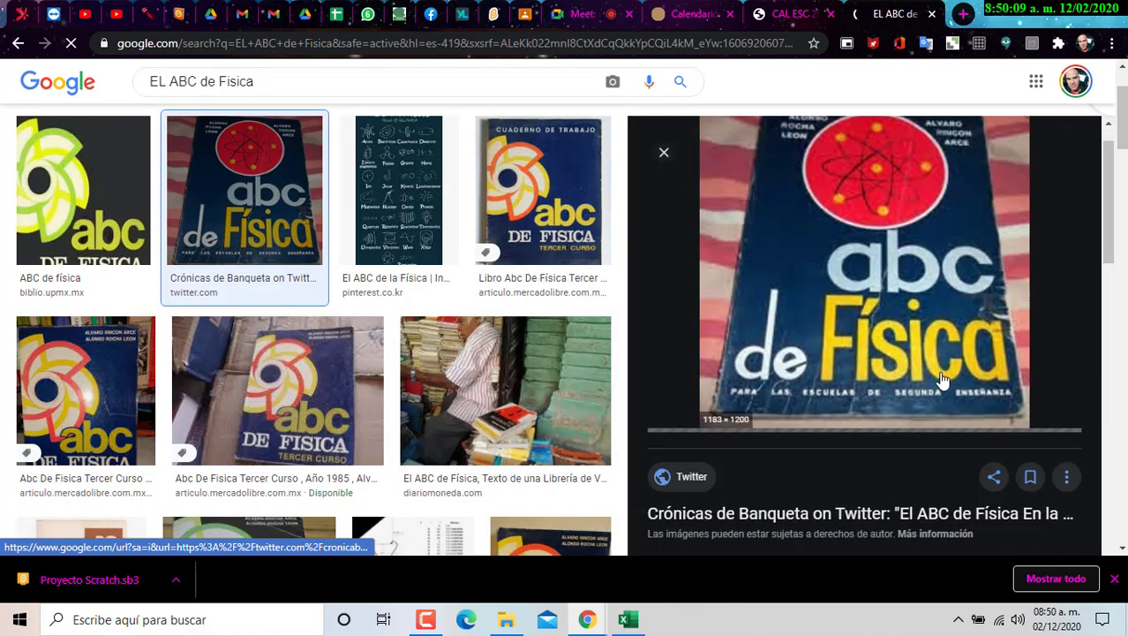
left_click(867, 189)
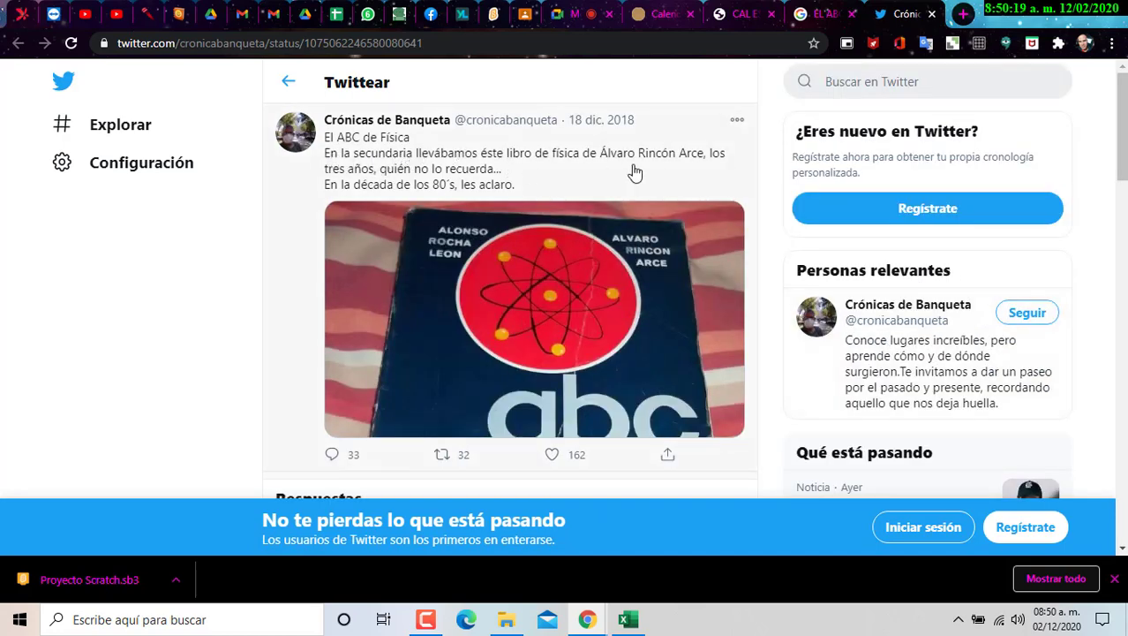
- Read through the tweet, then search 'casa del libro' from the address bar
scroll(529, 212, "down", 3)
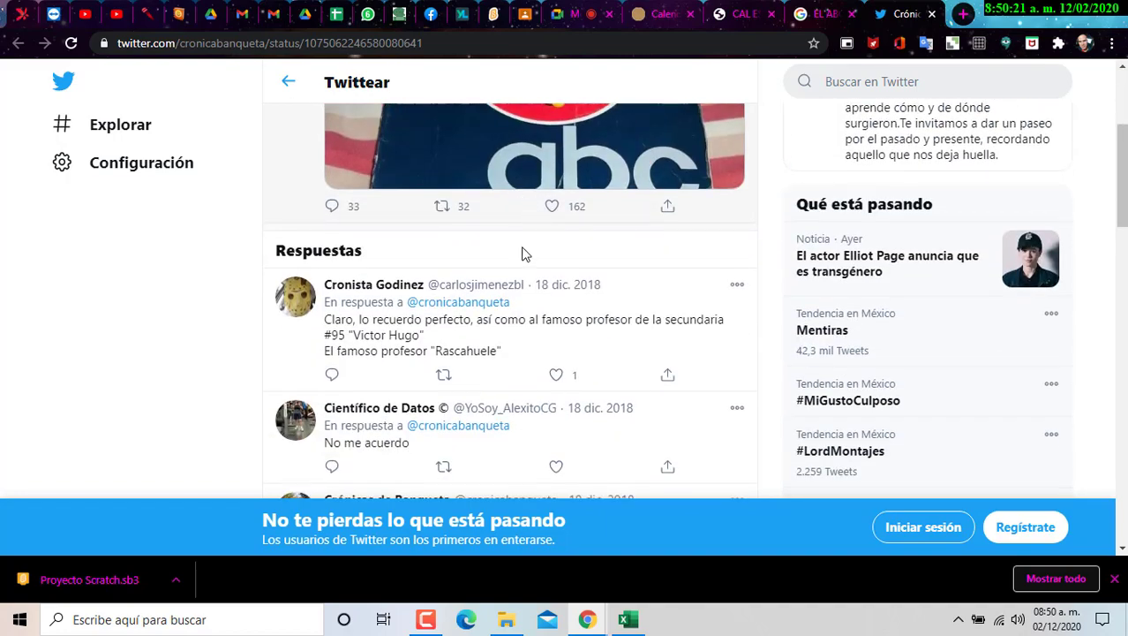
scroll(534, 243, "up", 3)
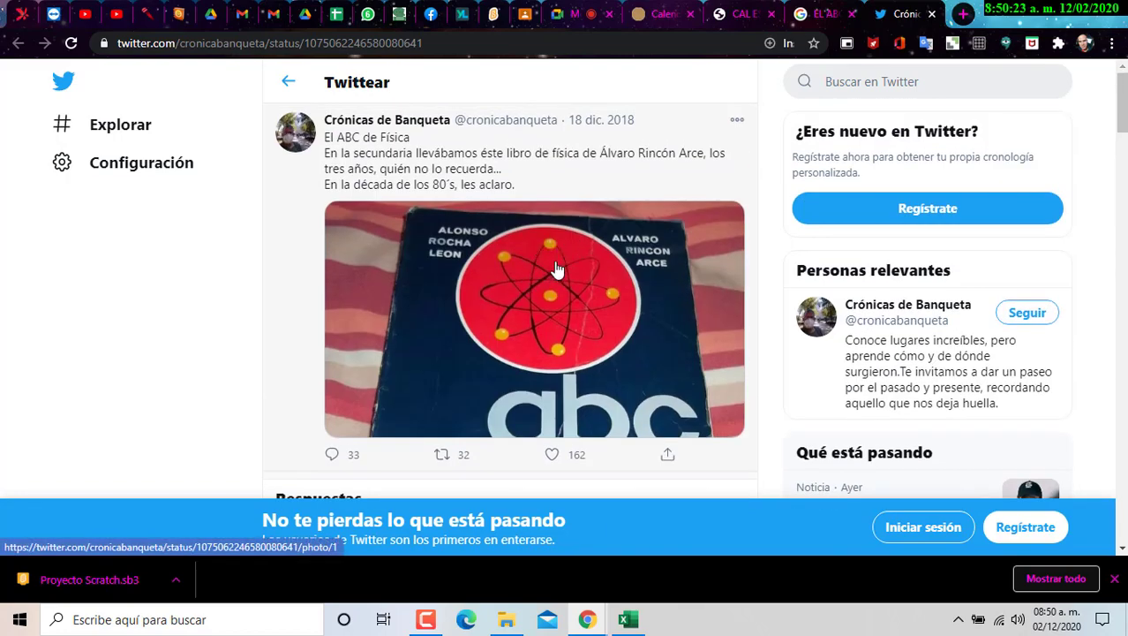
scroll(530, 292, "down", 8)
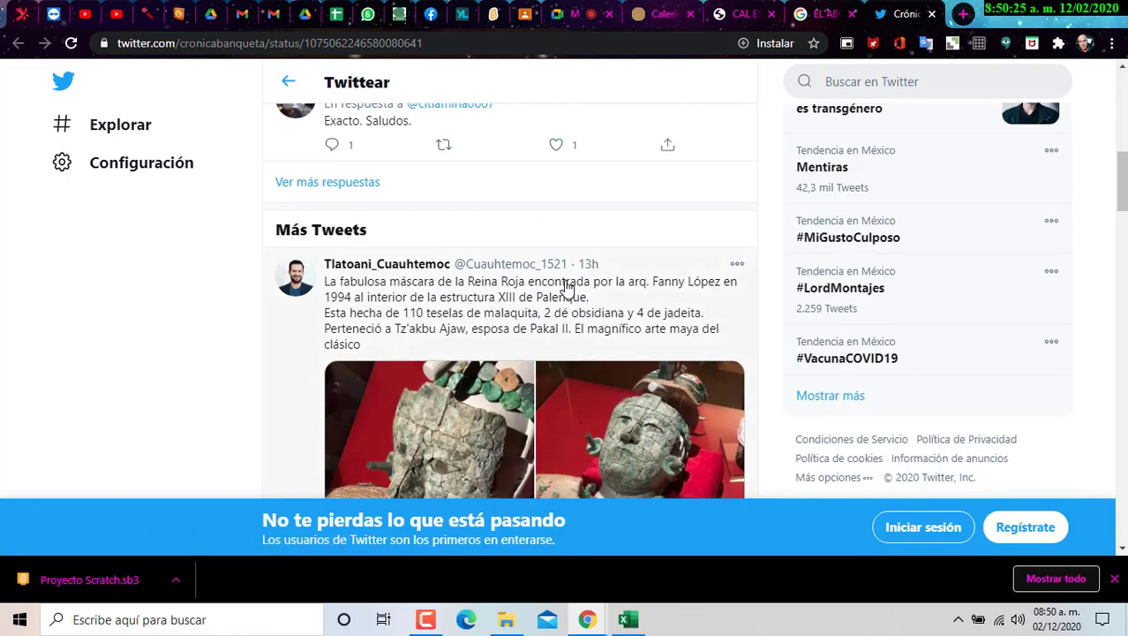
scroll(565, 287, "up", 8)
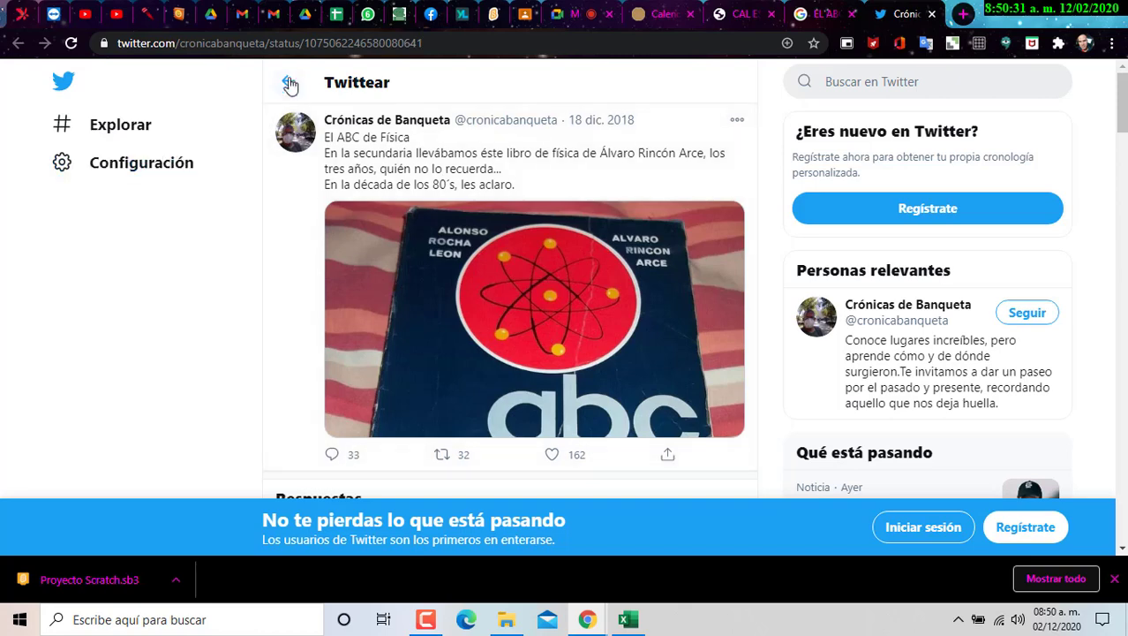
left_click(494, 42)
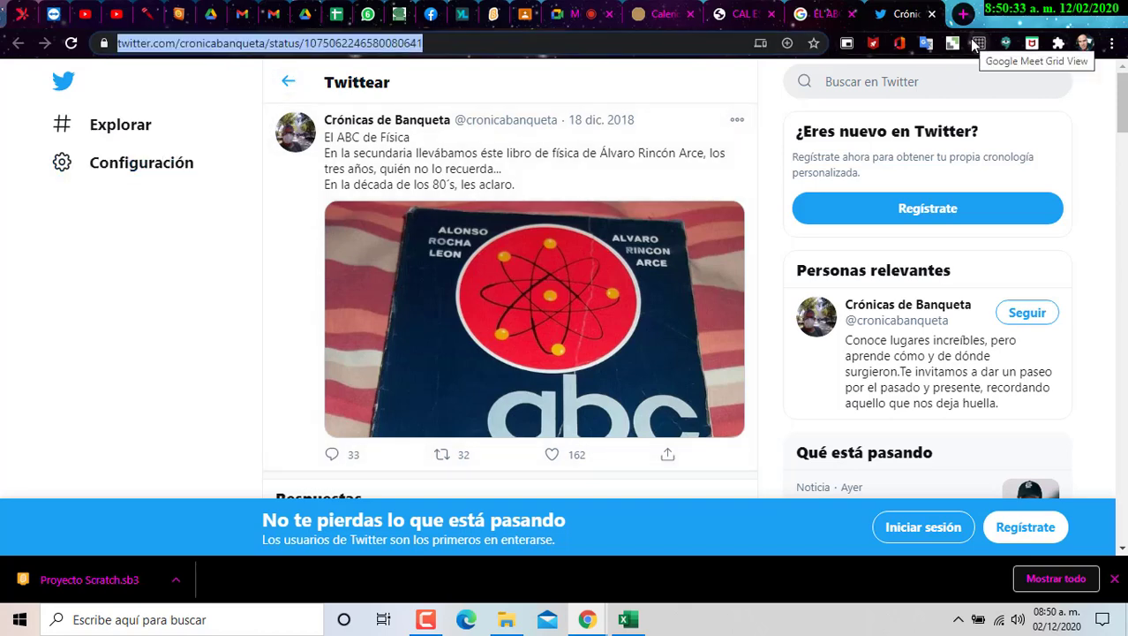
type("cada")
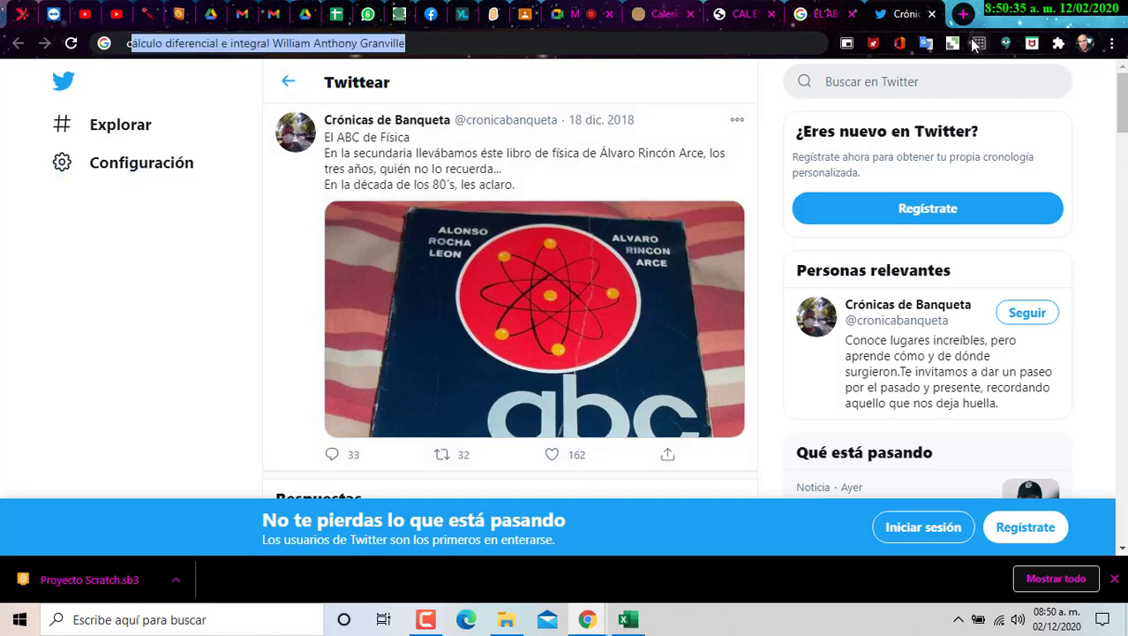
key("BackSpace")
key("BackSpace")
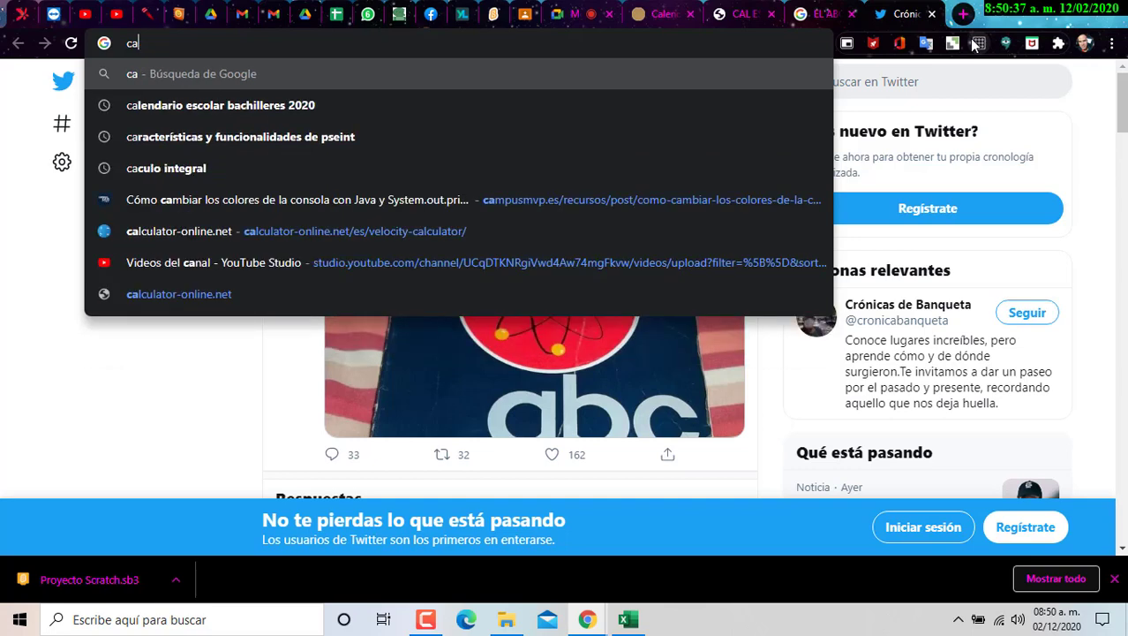
type("sa dellibro")
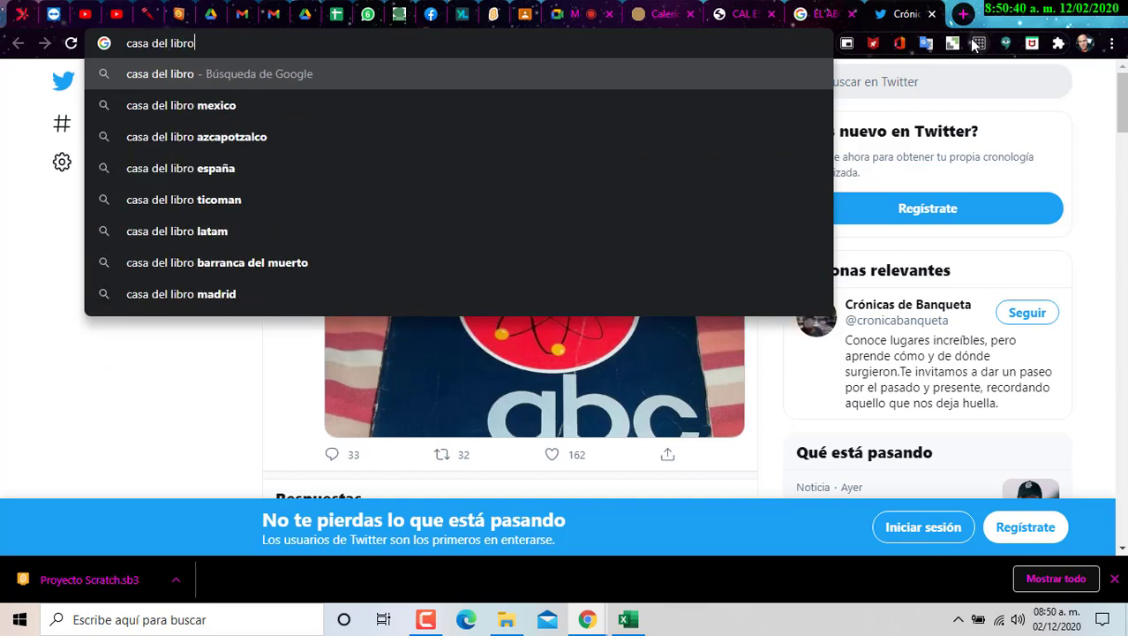
key("Return")
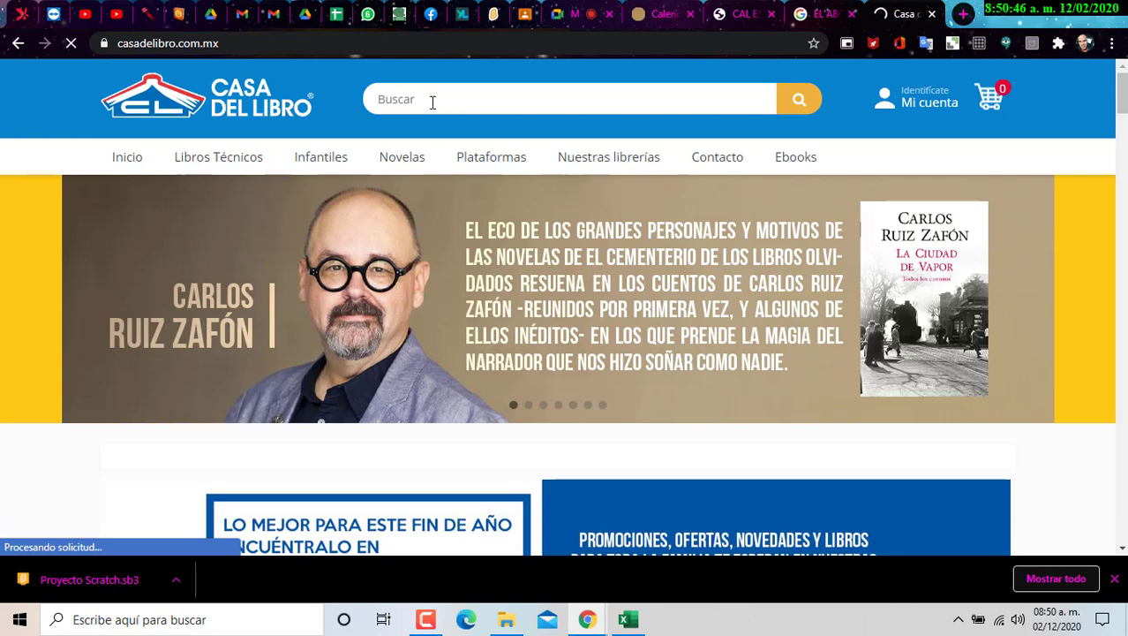
- Search the Casa del Libro store for 'abc fisica'
left_click(433, 100)
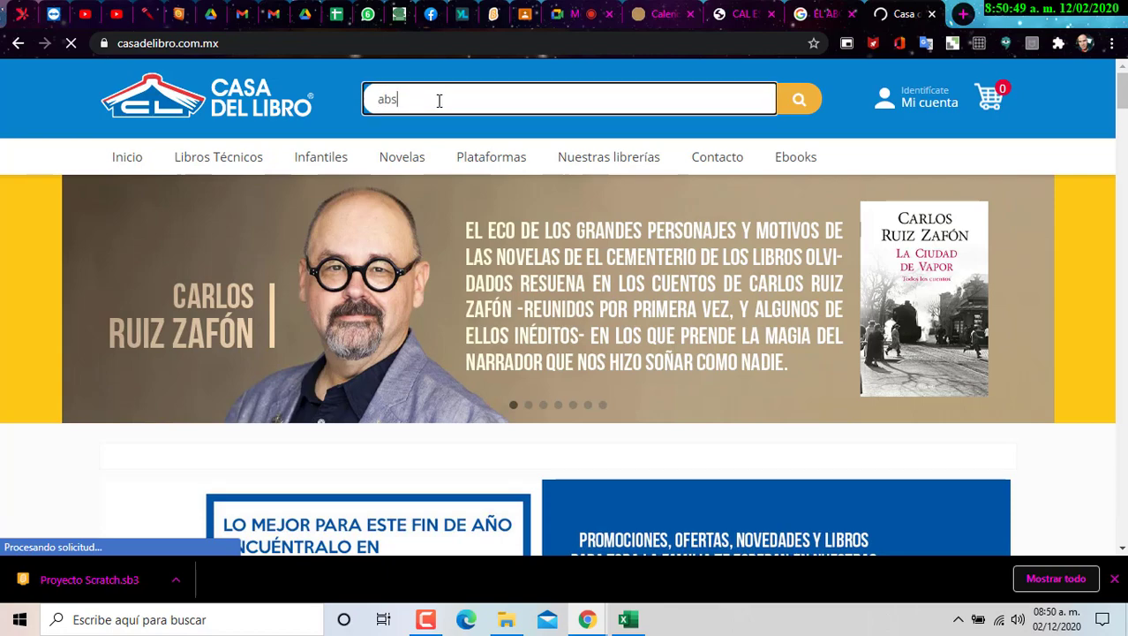
type("abc fisica")
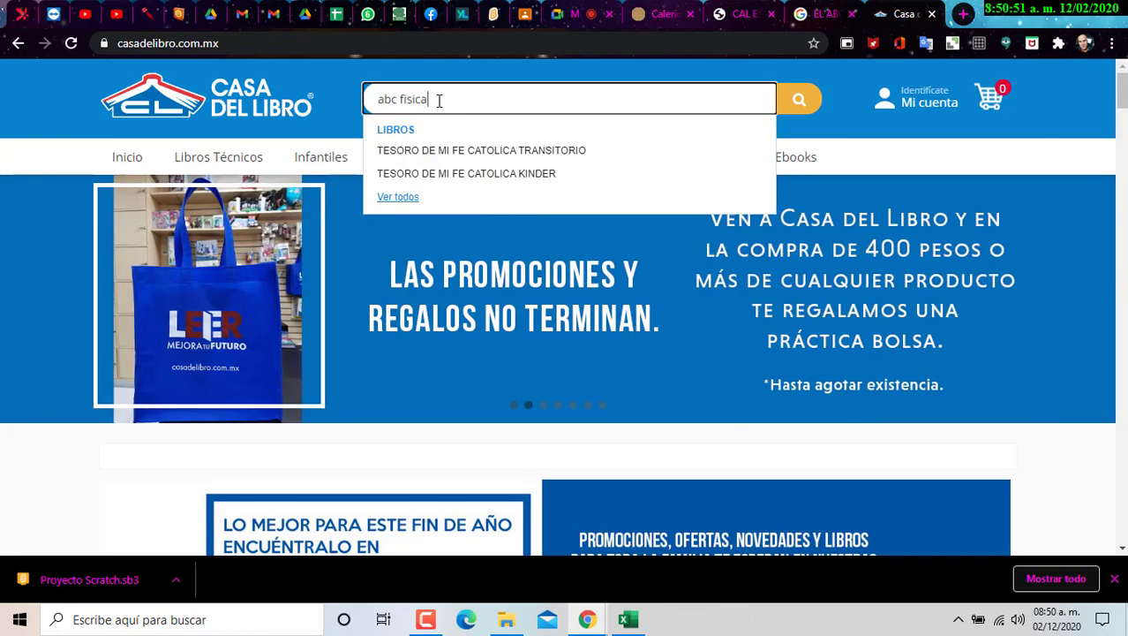
key("Return")
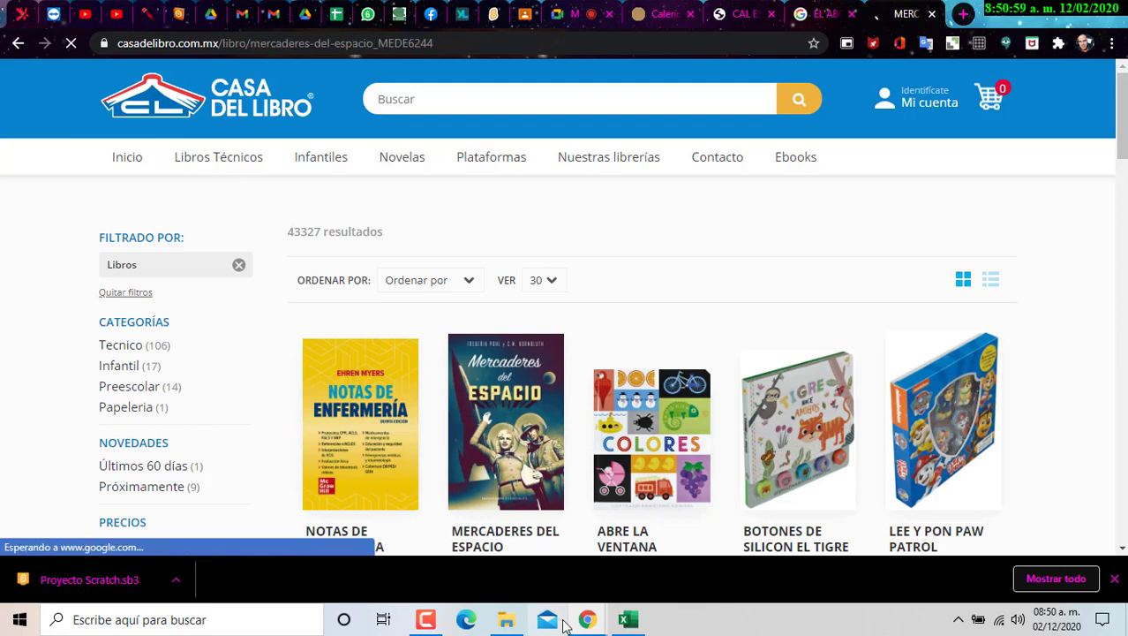
- Select the full Mercaderes del Espacio synopsis, then switch back to the Excel workbook
scroll(563, 453, "down", 2)
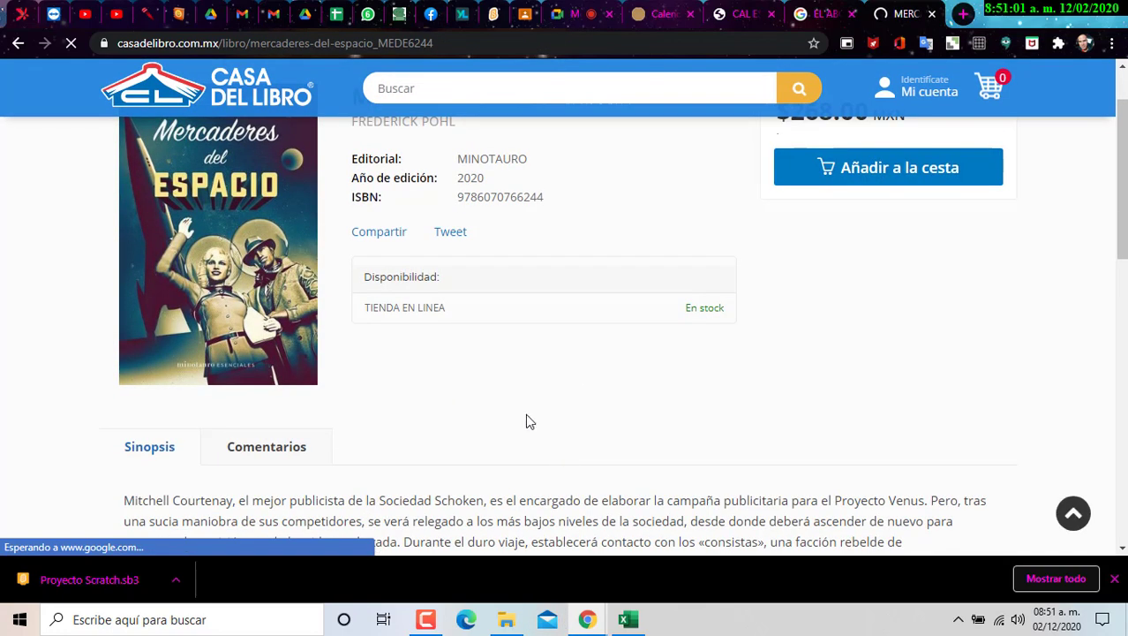
scroll(503, 389, "down", 2)
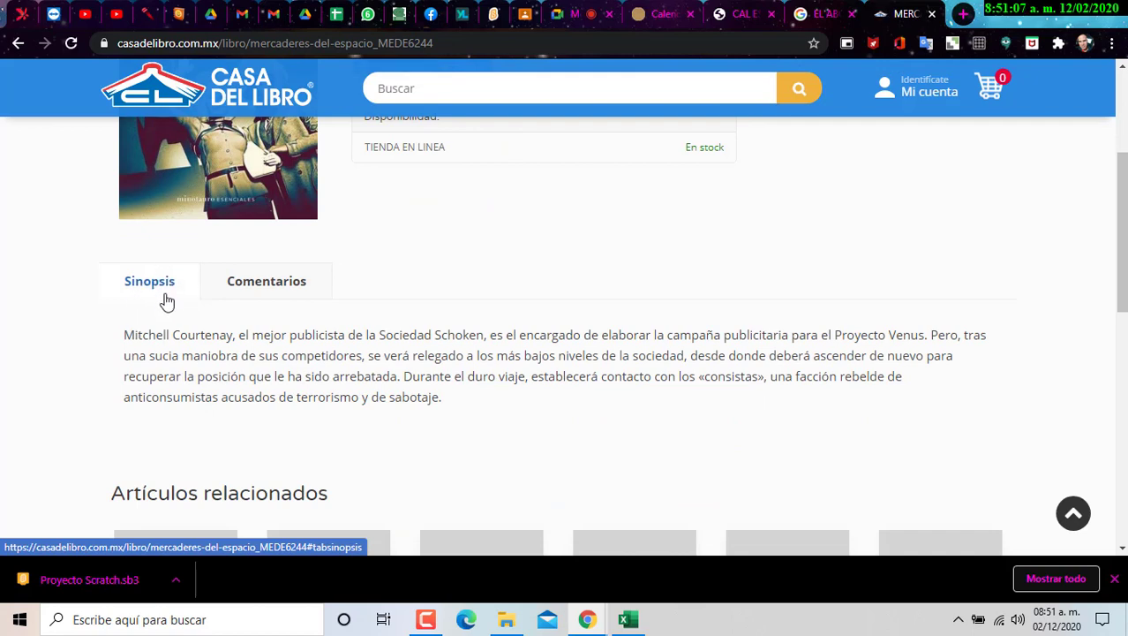
scroll(167, 302, "up", 2)
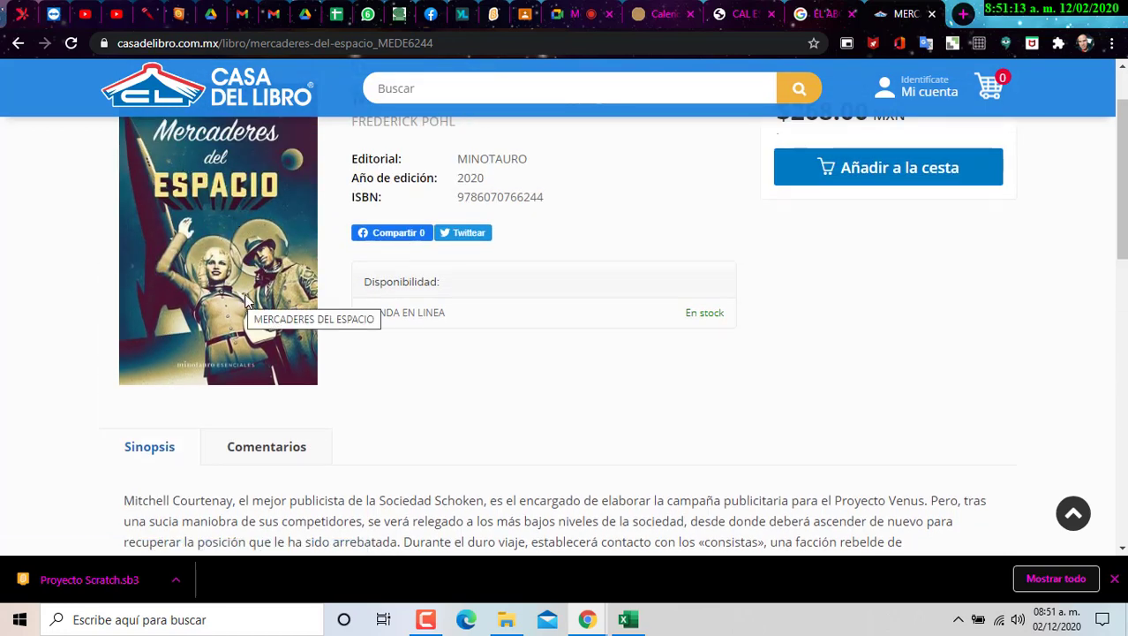
scroll(247, 302, "down", 2)
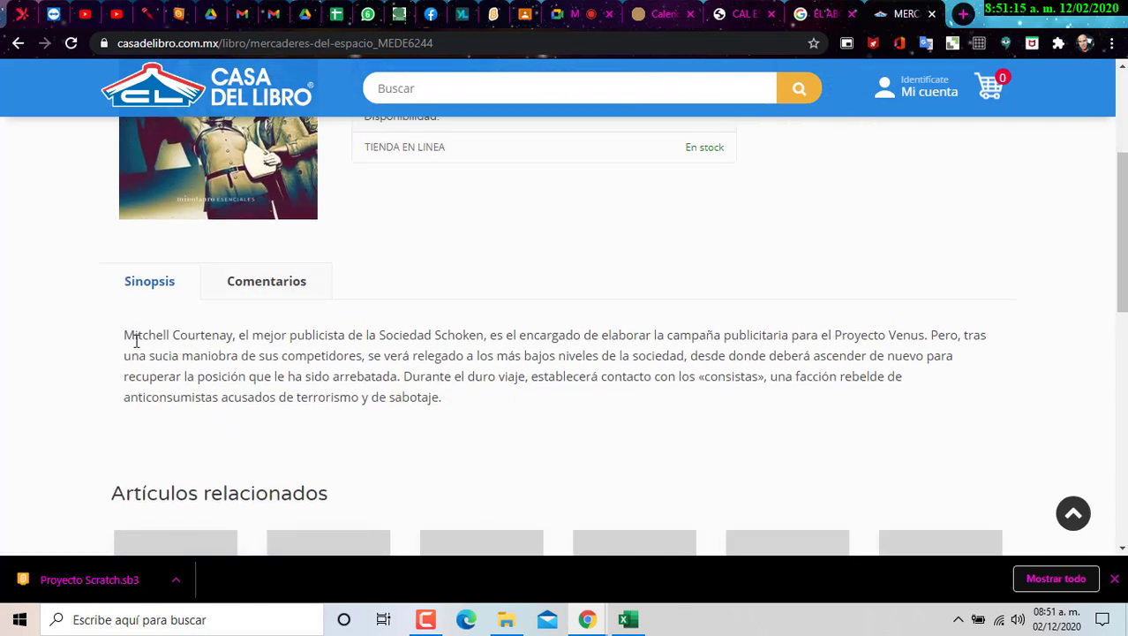
left_click_drag(126, 335, 450, 400)
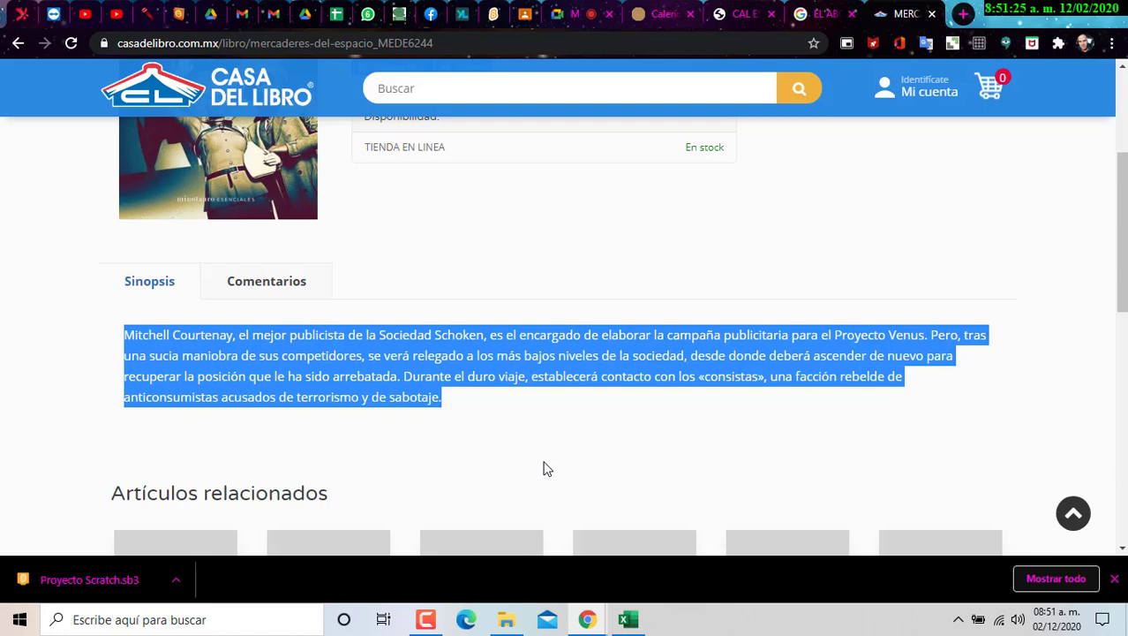
left_click(628, 619)
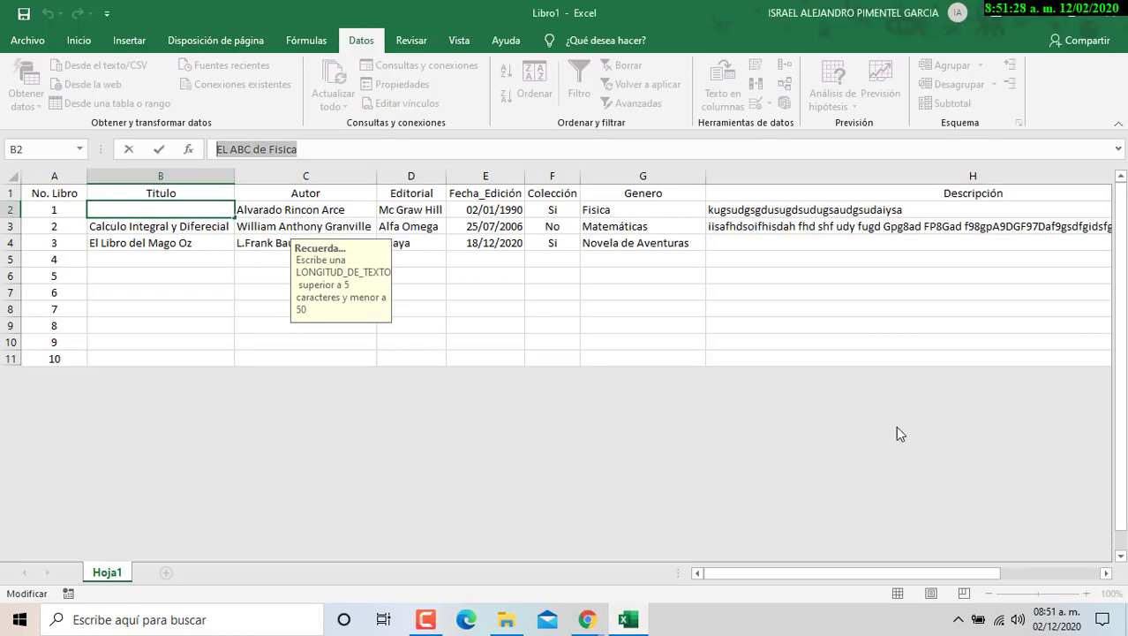
- Commit the B2 title, then test 'sad' in H4 and discard the rejected entry
left_click(802, 240)
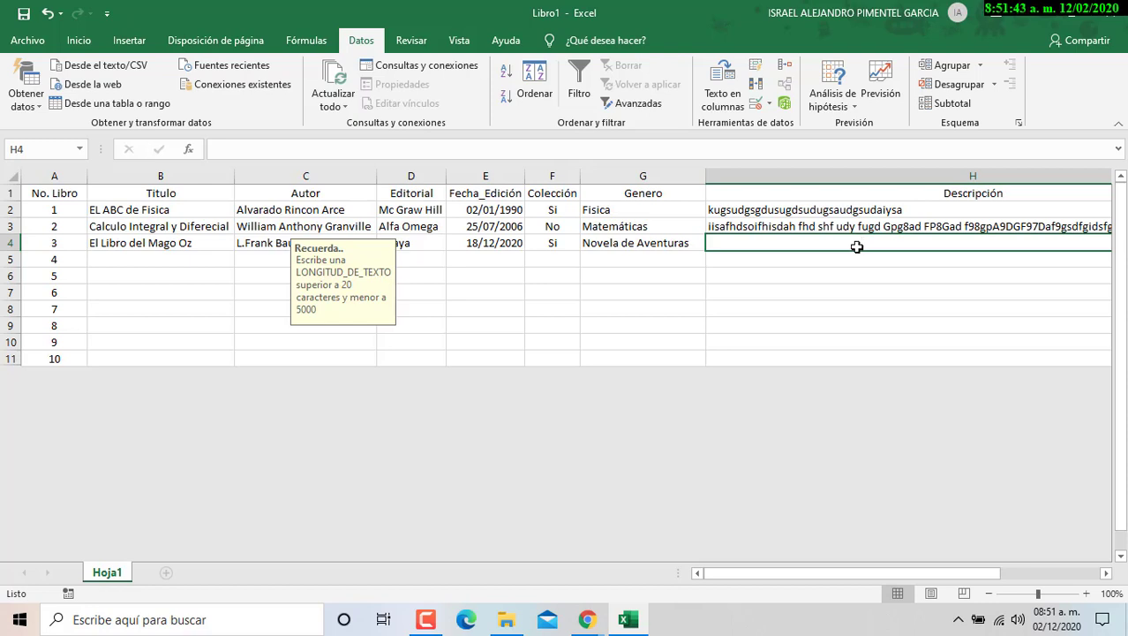
type("sadsa")
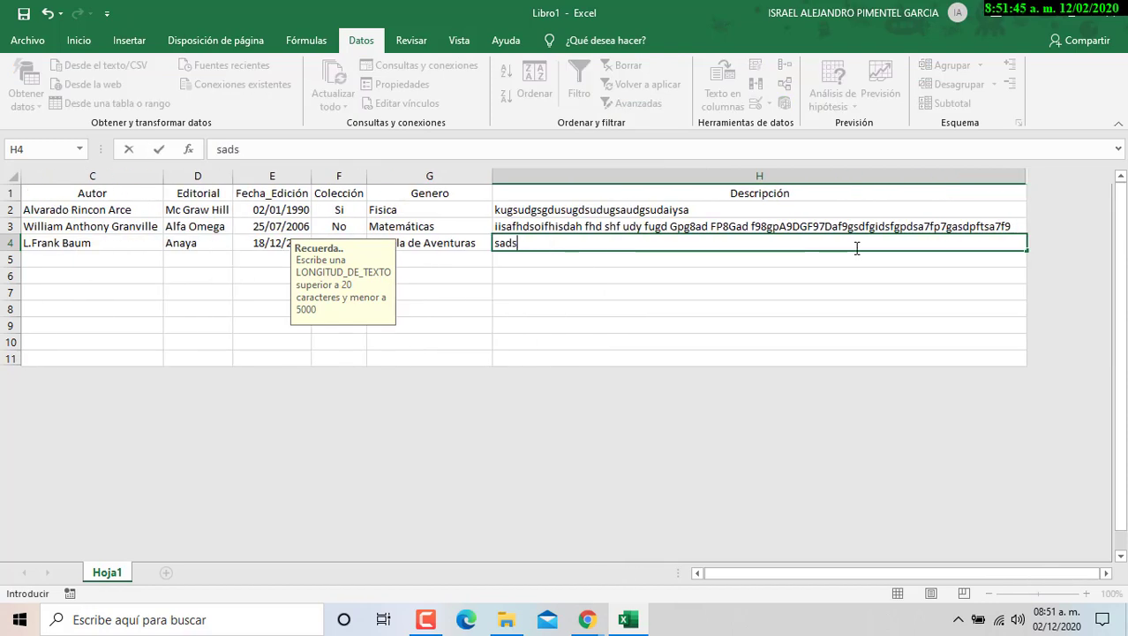
key("BackSpace")
key("Return")
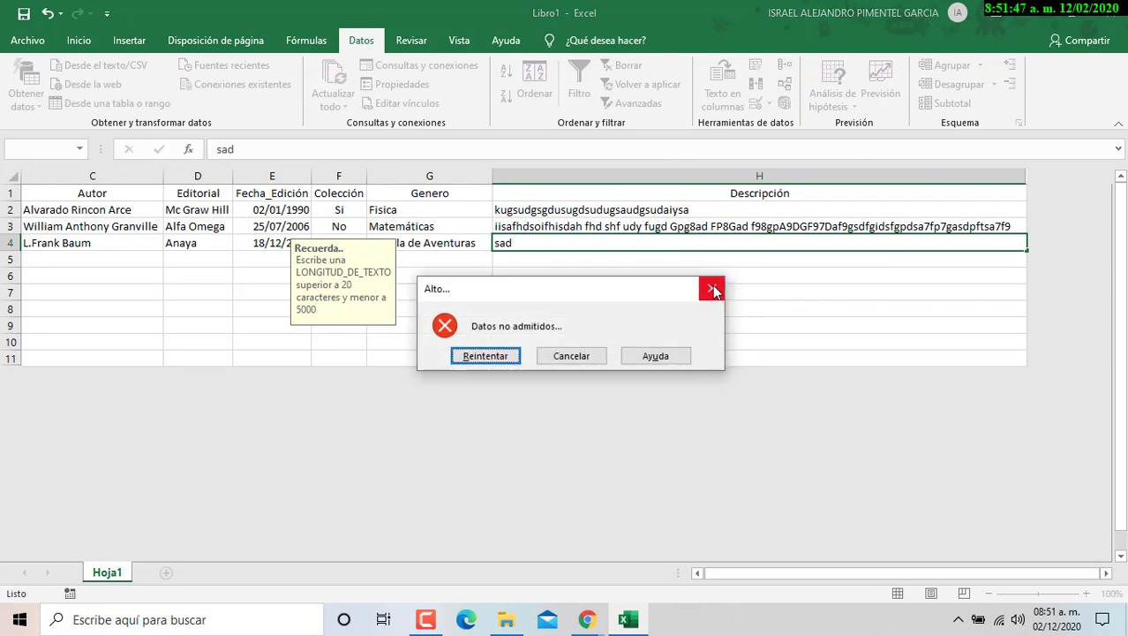
left_click(713, 289)
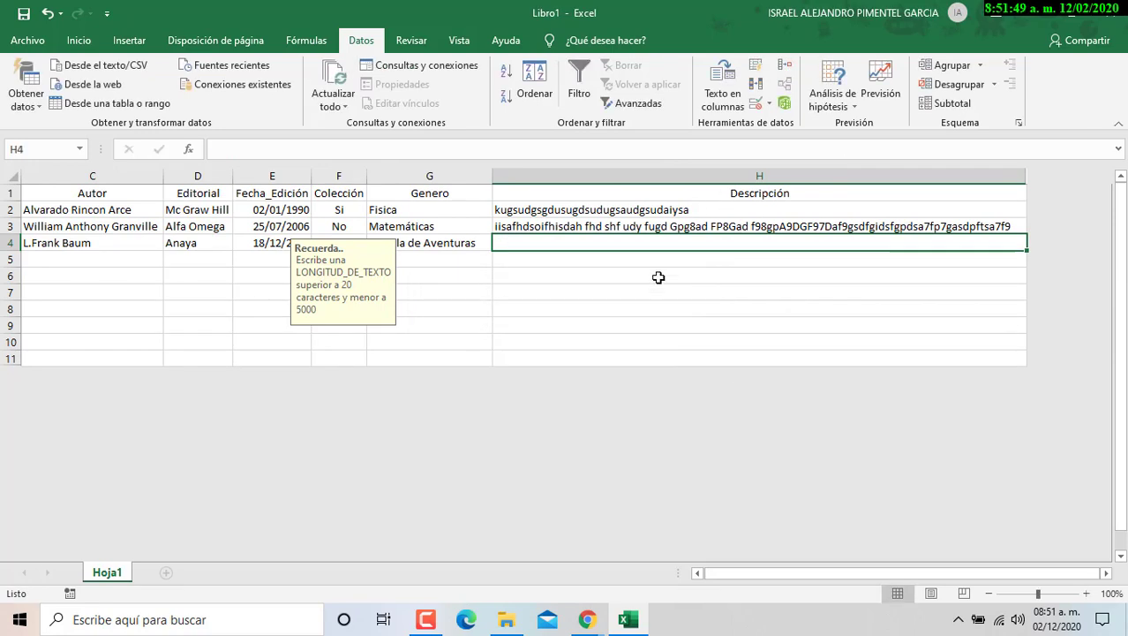
- Check the Genero, Colección, date and Editorial dropdowns for books 1 and 2 without changing them
left_click(415, 221)
left_click(500, 226)
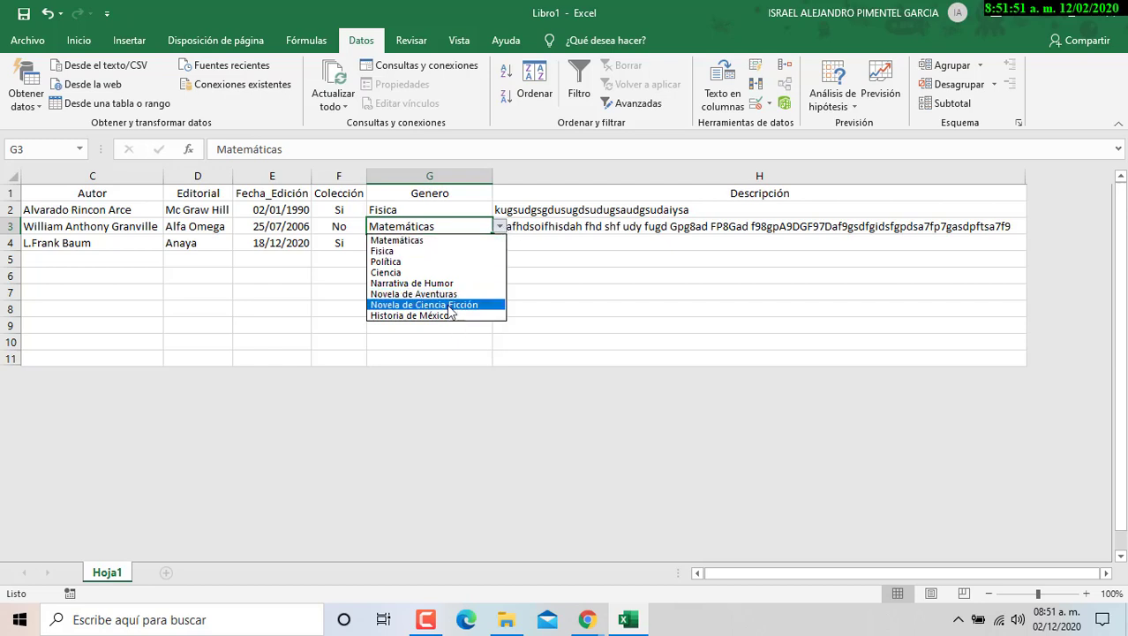
key("Escape")
left_click(351, 210)
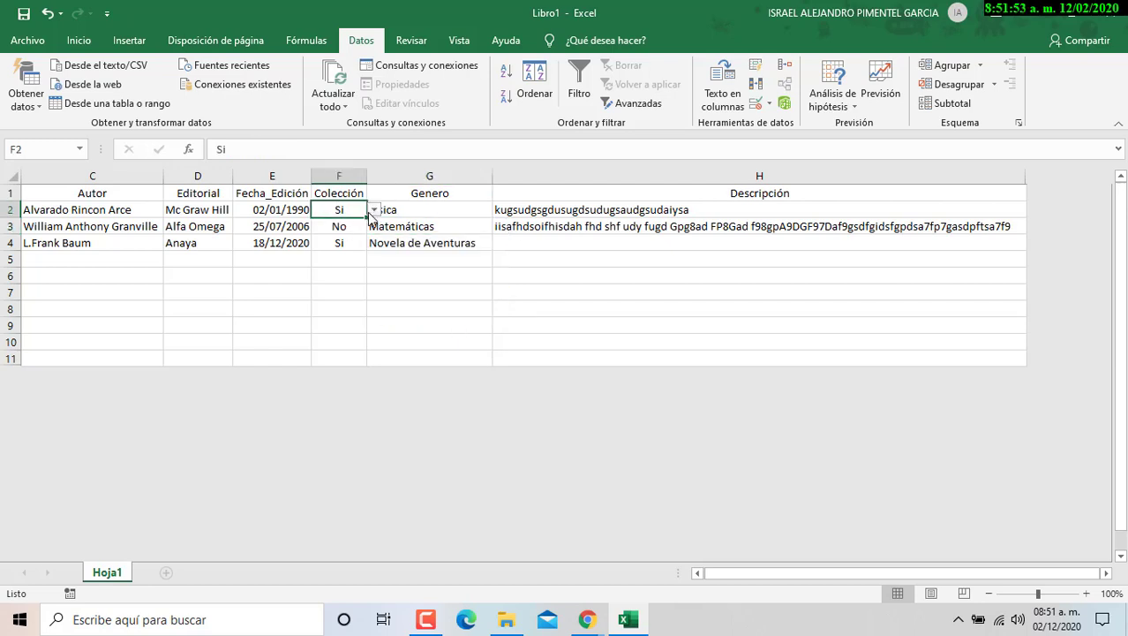
left_click(374, 211)
left_click(252, 209)
left_click(256, 208)
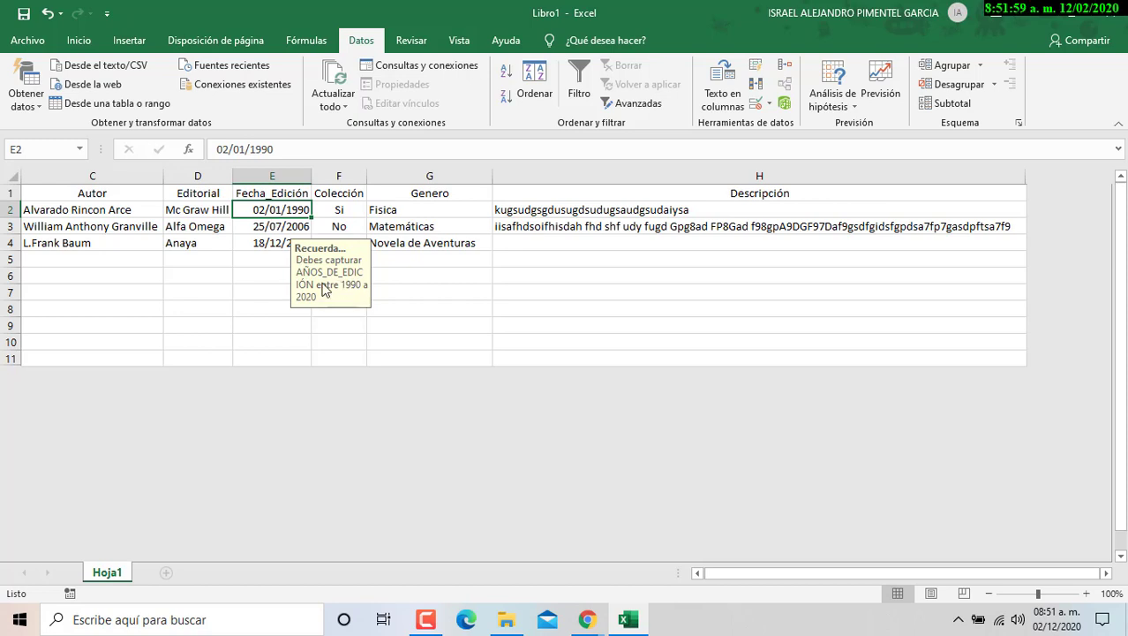
left_click(221, 211)
left_click(239, 210)
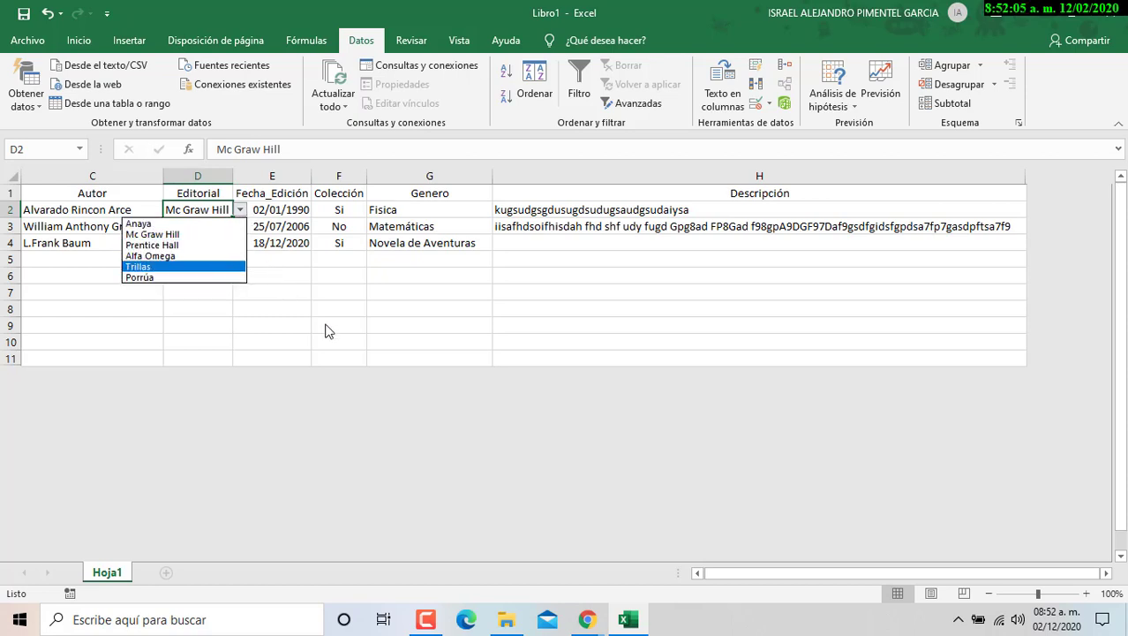
left_click(919, 572)
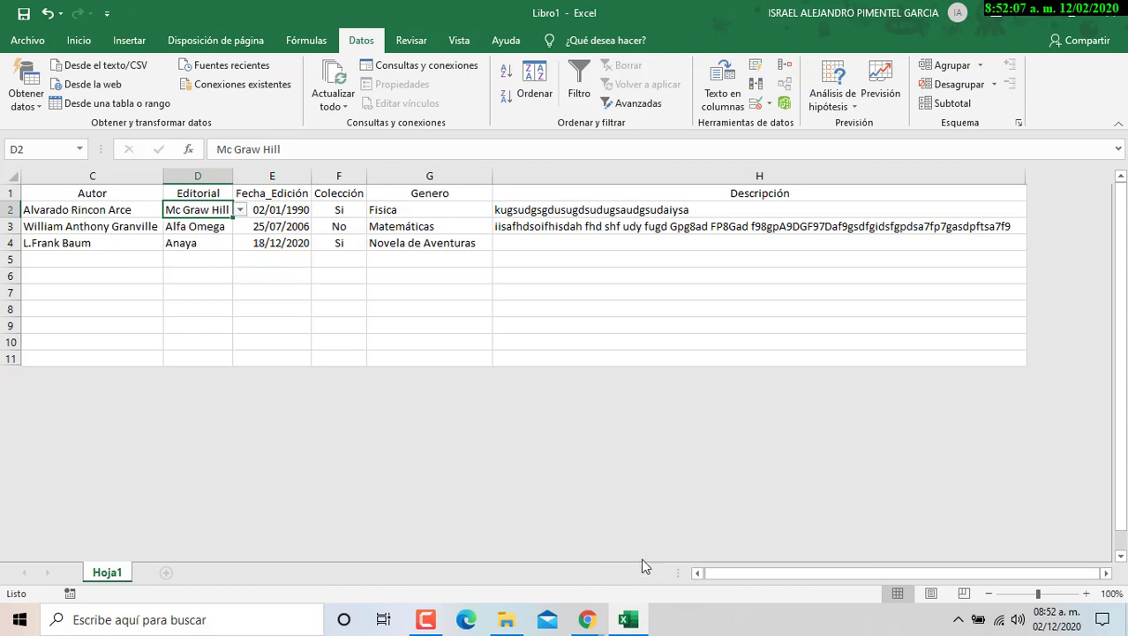
- Narrow the Descripción column and select the book data A1:H11
left_click(698, 574)
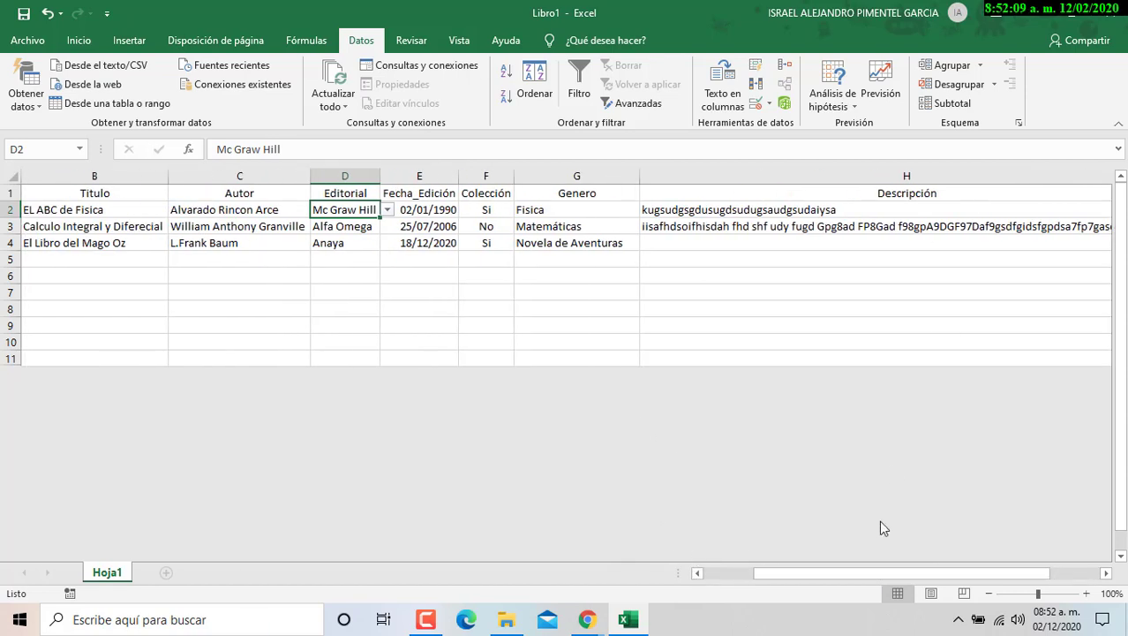
left_click_drag(927, 573, 989, 574)
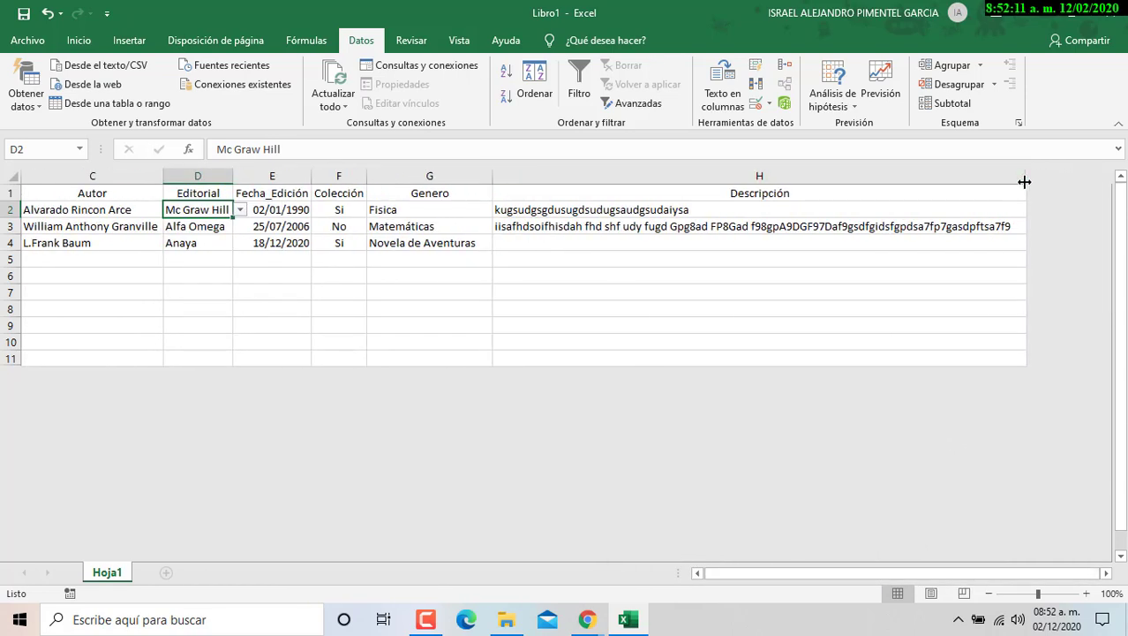
left_click_drag(1025, 181, 908, 181)
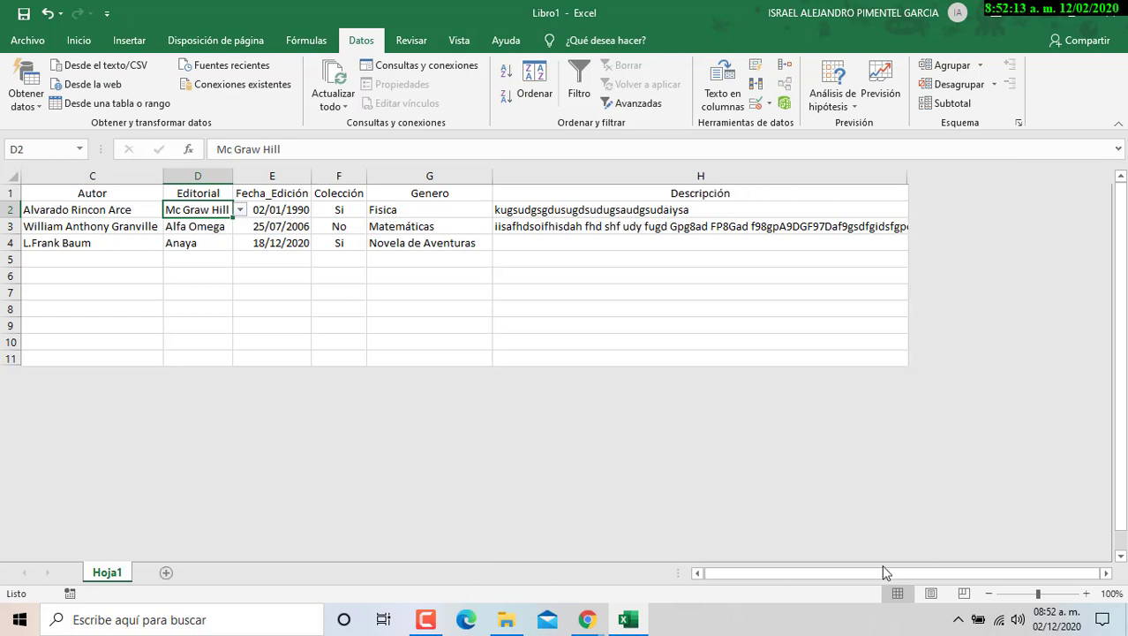
left_click_drag(882, 568, 864, 569)
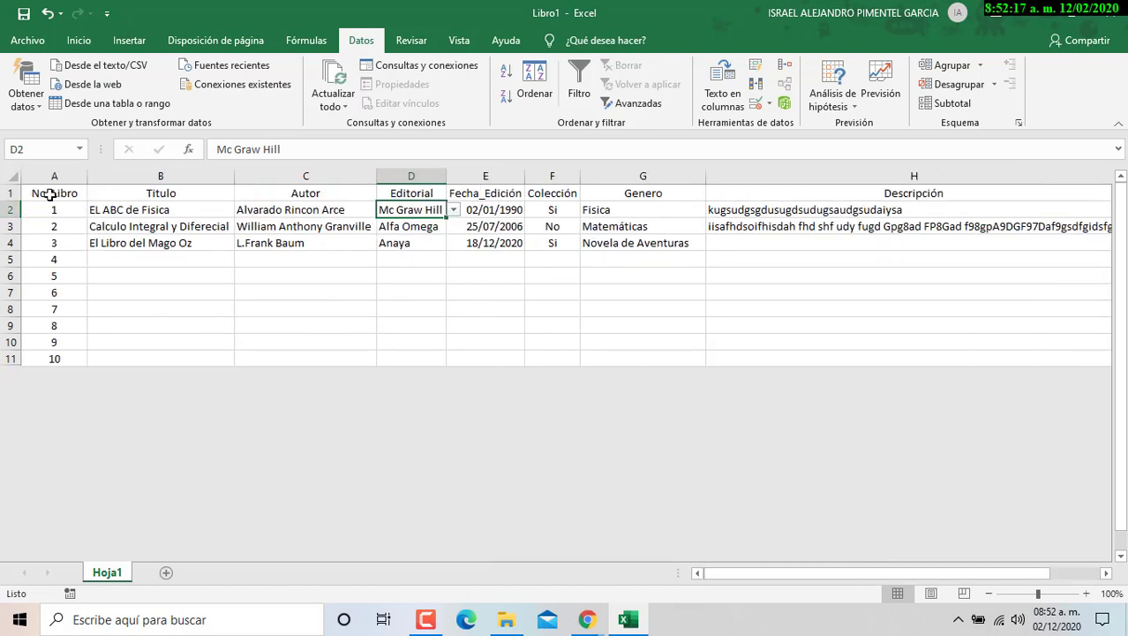
left_click_drag(60, 193, 798, 362)
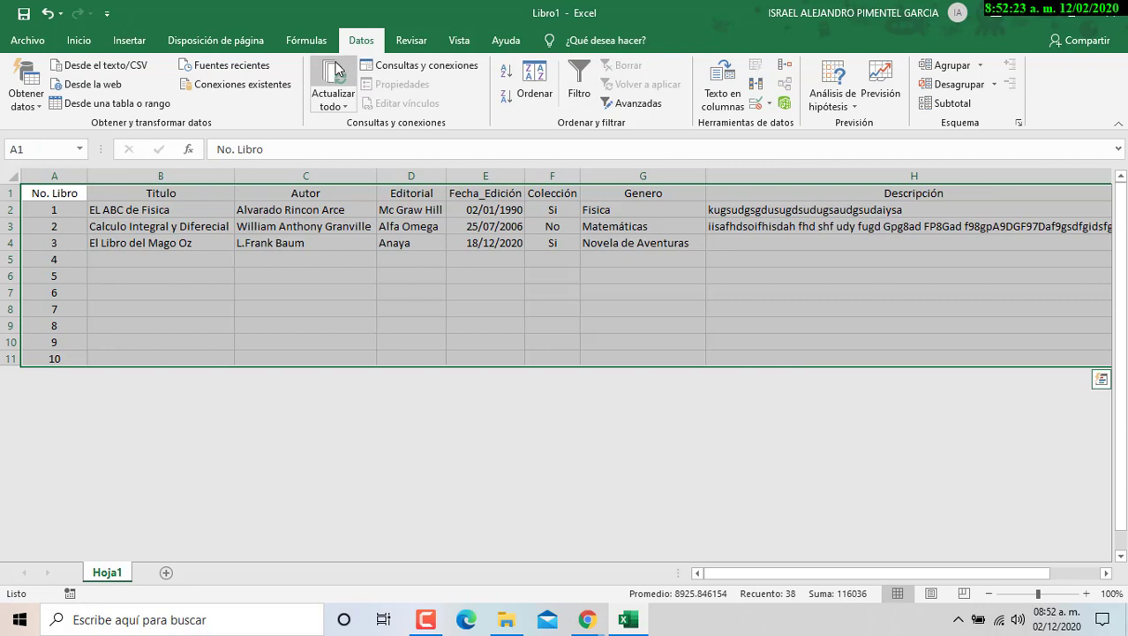
- Format A1:H11 as a dark-styled table with headers
left_click(88, 47)
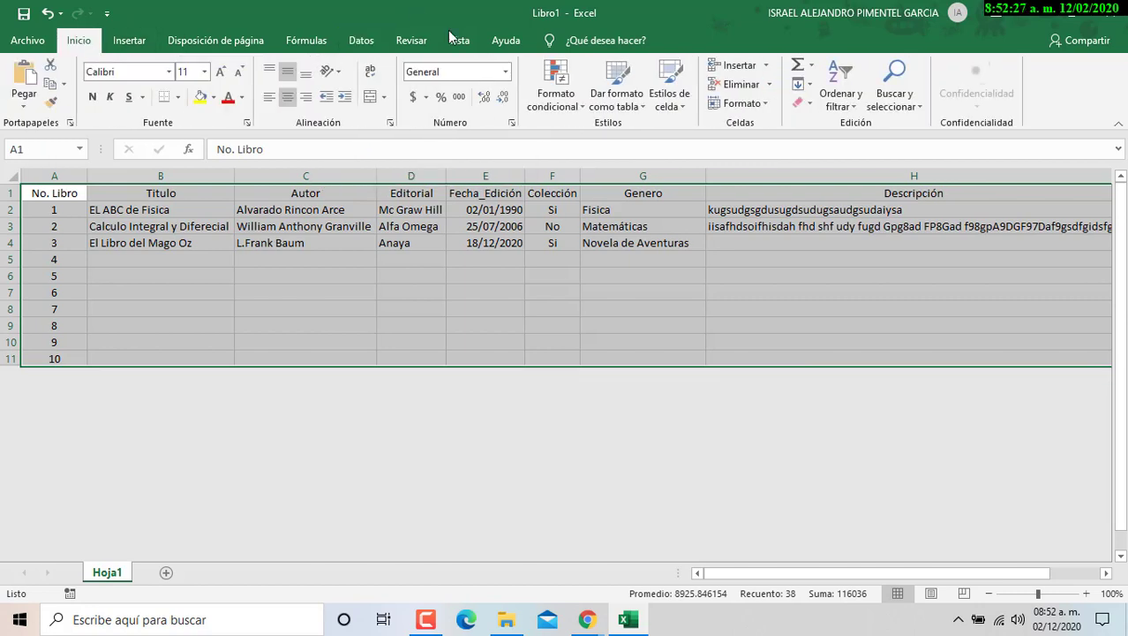
left_click(639, 105)
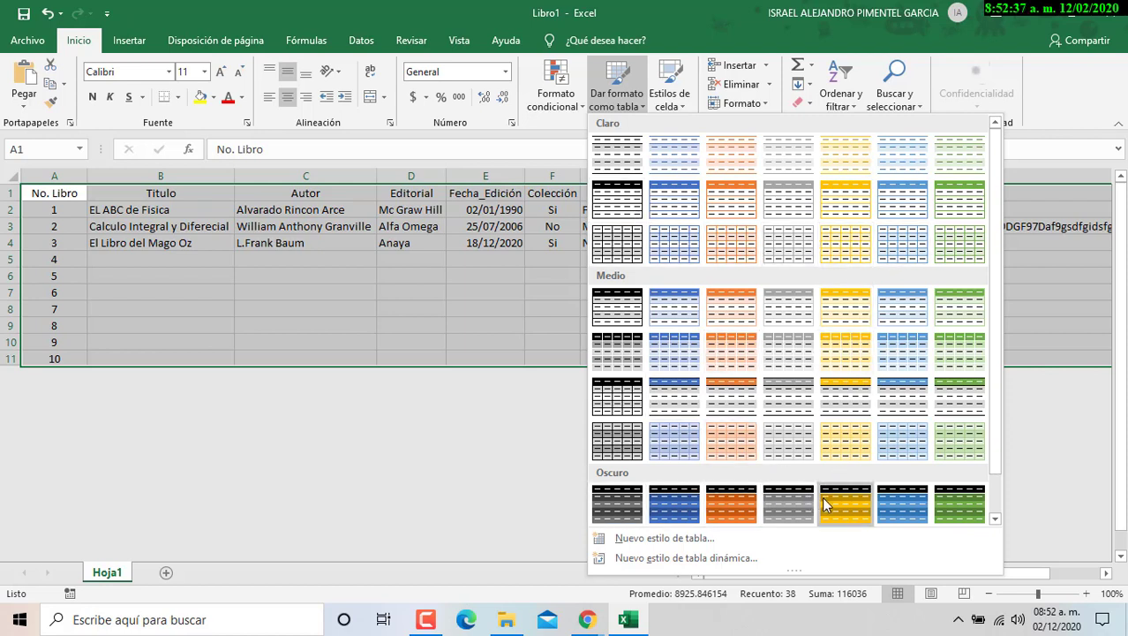
left_click(810, 404)
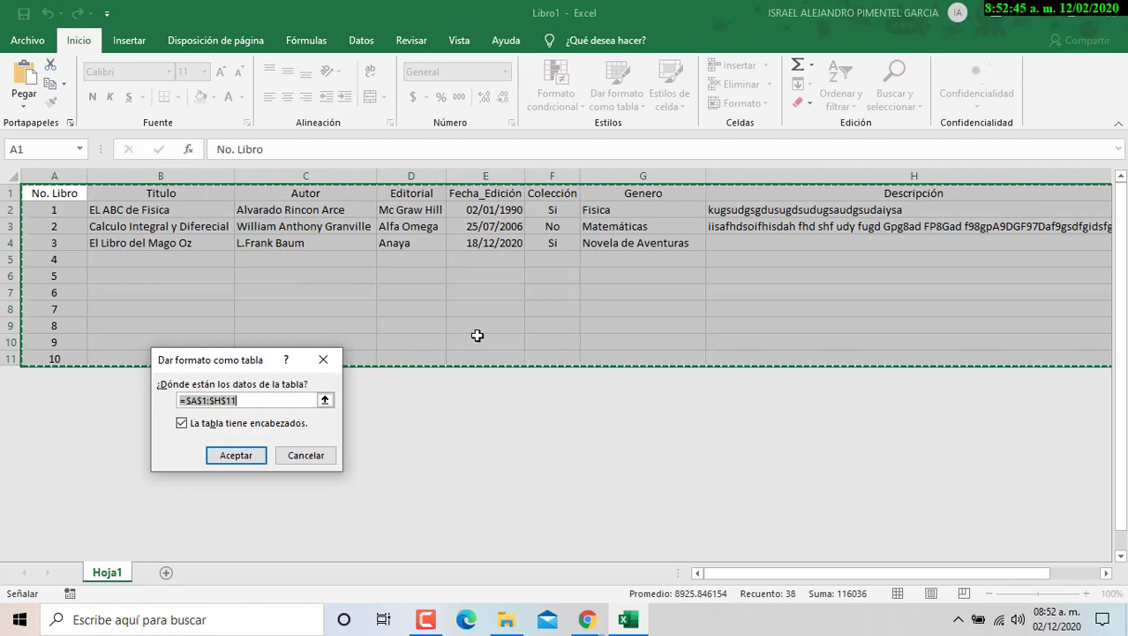
left_click(240, 456)
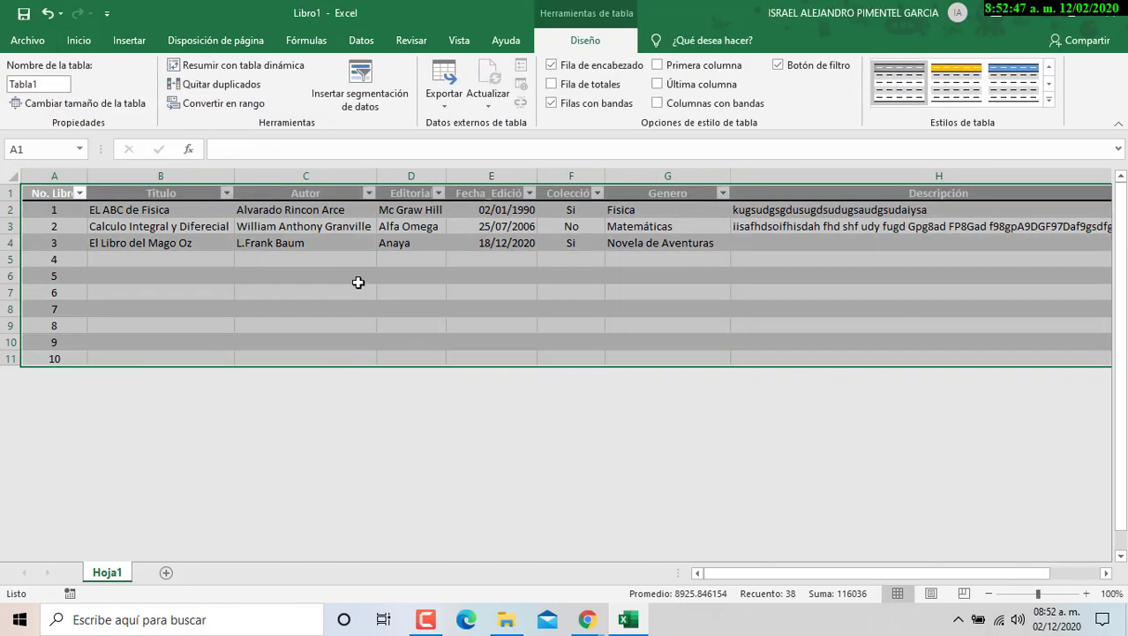
left_click_drag(360, 279, 353, 292)
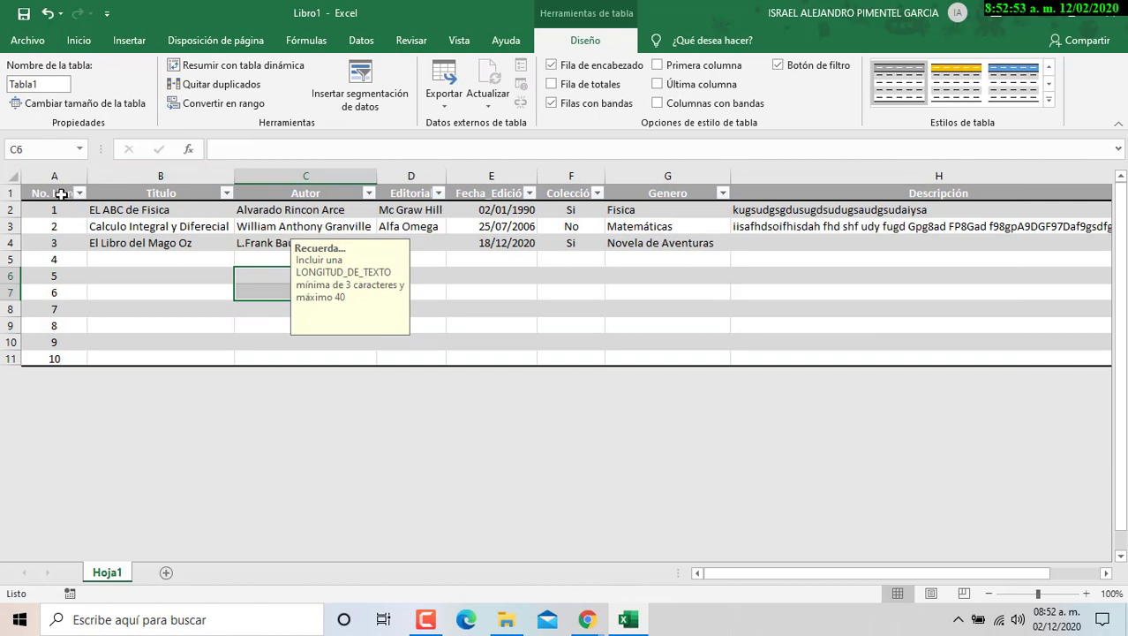
mouse_move(799, 571)
left_mouse_down()
mouse_move(839, 576)
mouse_move(786, 575)
left_mouse_up()
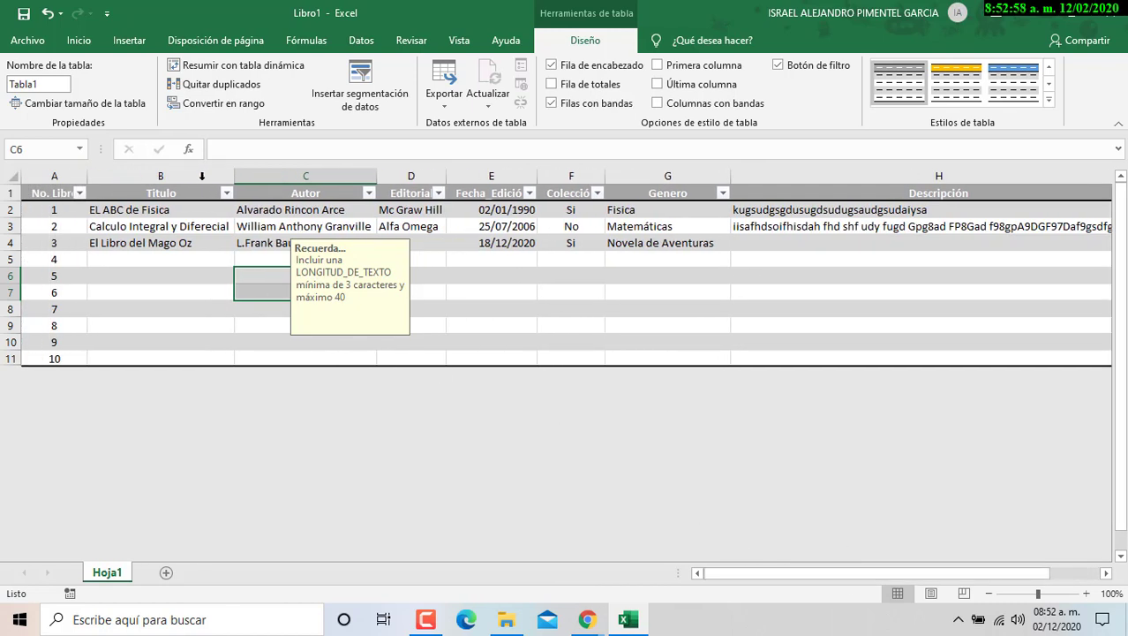
left_click(79, 192)
left_click(114, 527)
left_click(369, 192)
left_click(441, 196)
left_click(440, 195)
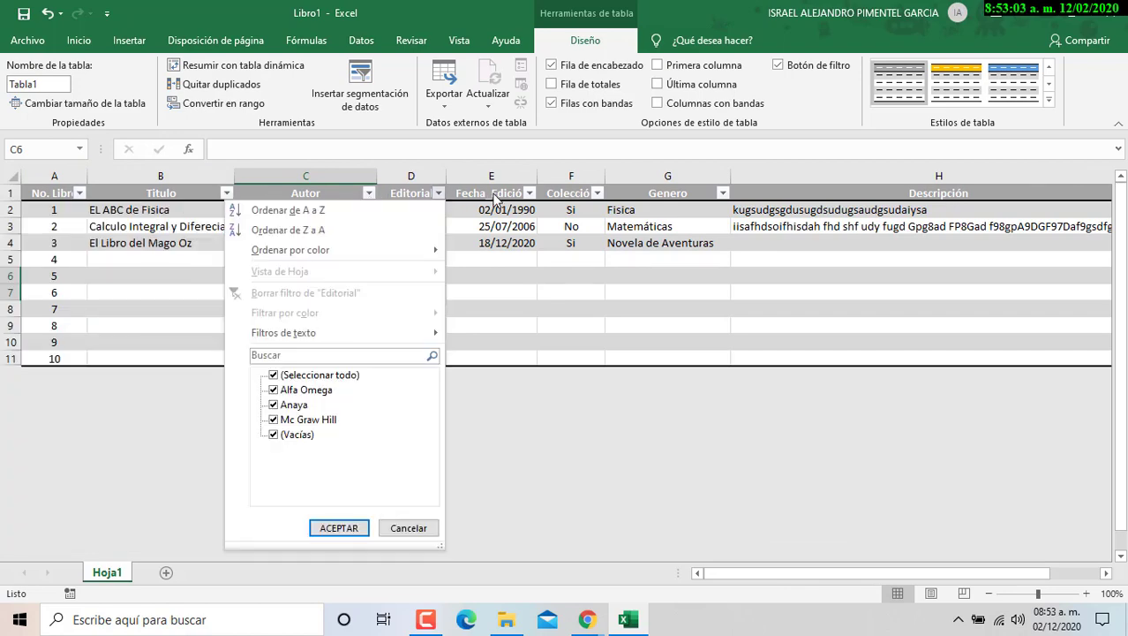
left_click(529, 194)
left_click(529, 193)
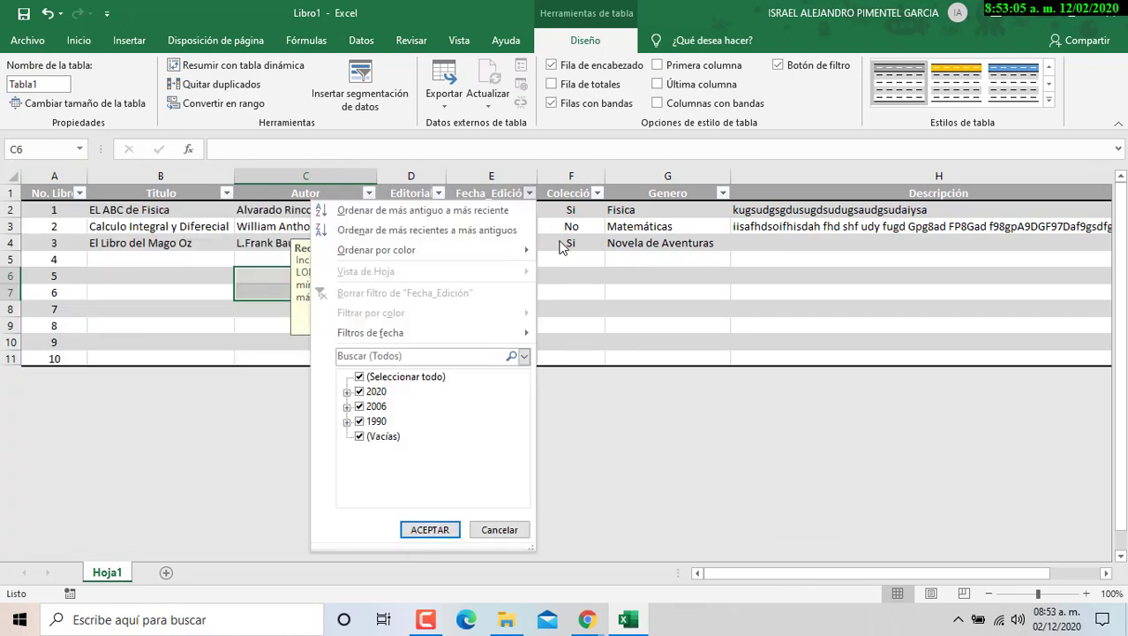
left_click(529, 194)
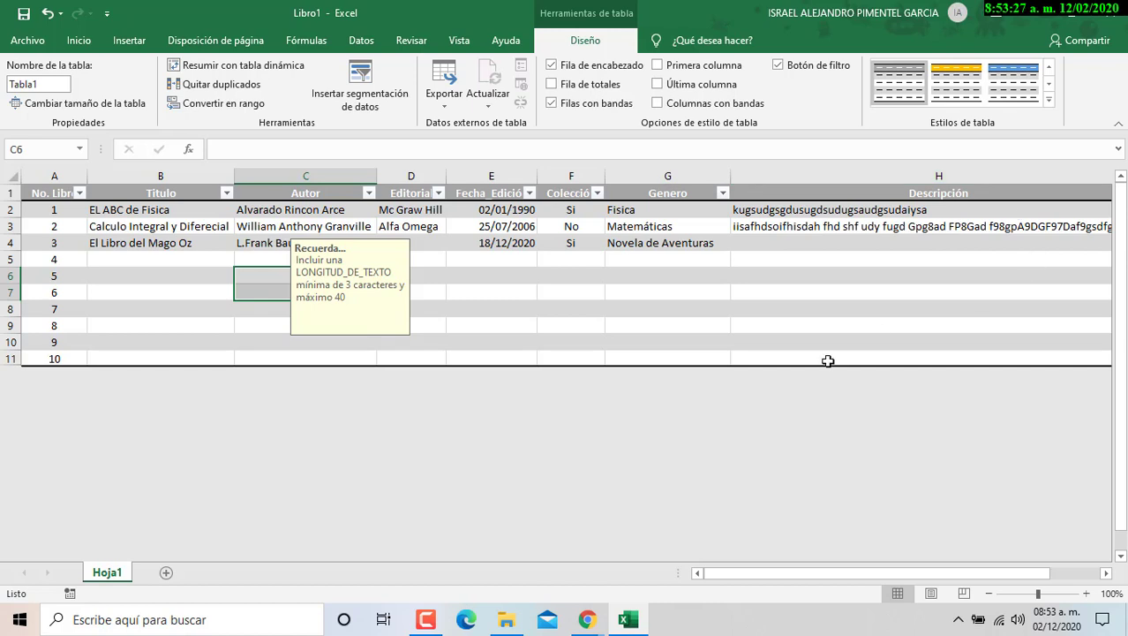
- Select the book table range A1:H11
left_click_drag(872, 579, 865, 488)
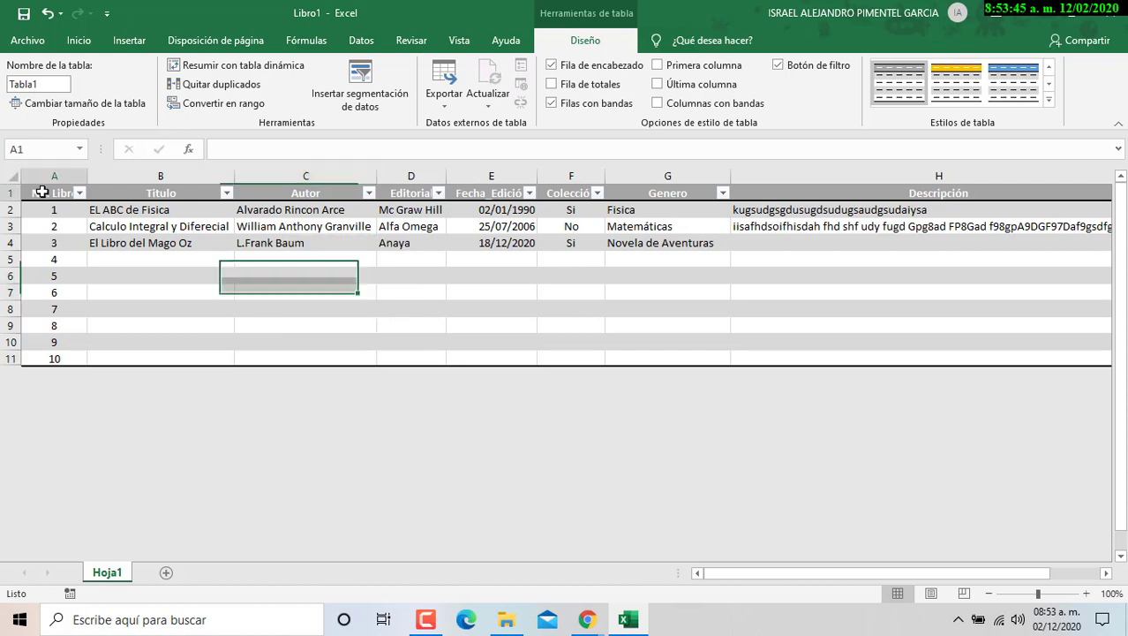
left_click_drag(42, 192, 792, 355)
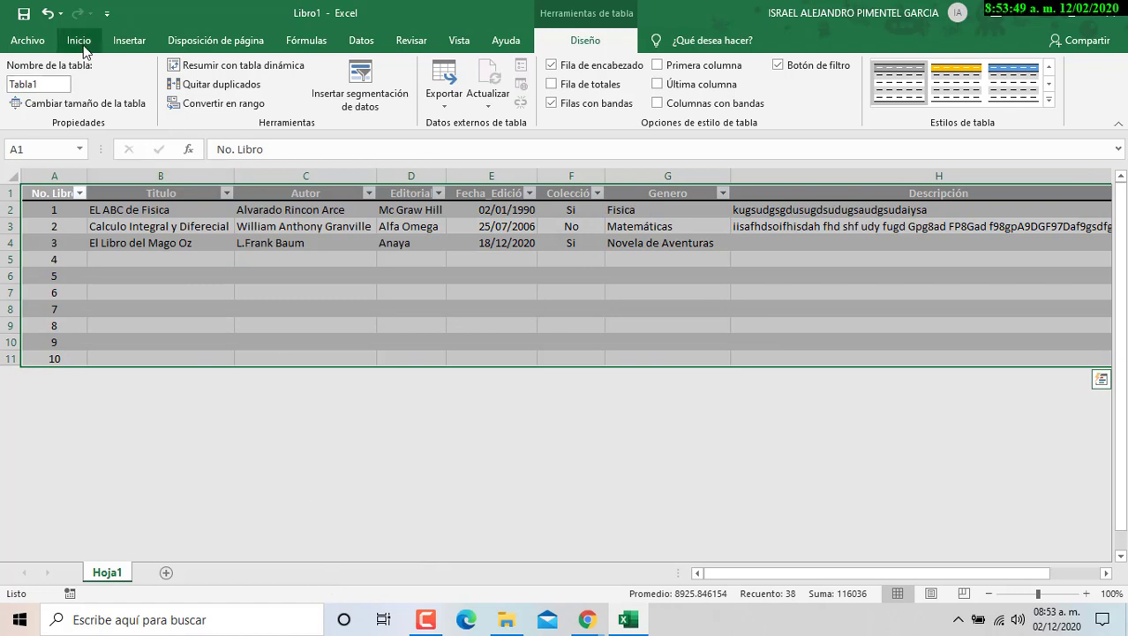
- Set the selected range A1:H11 as the print area via Page Layout > Print Area
left_click(223, 42)
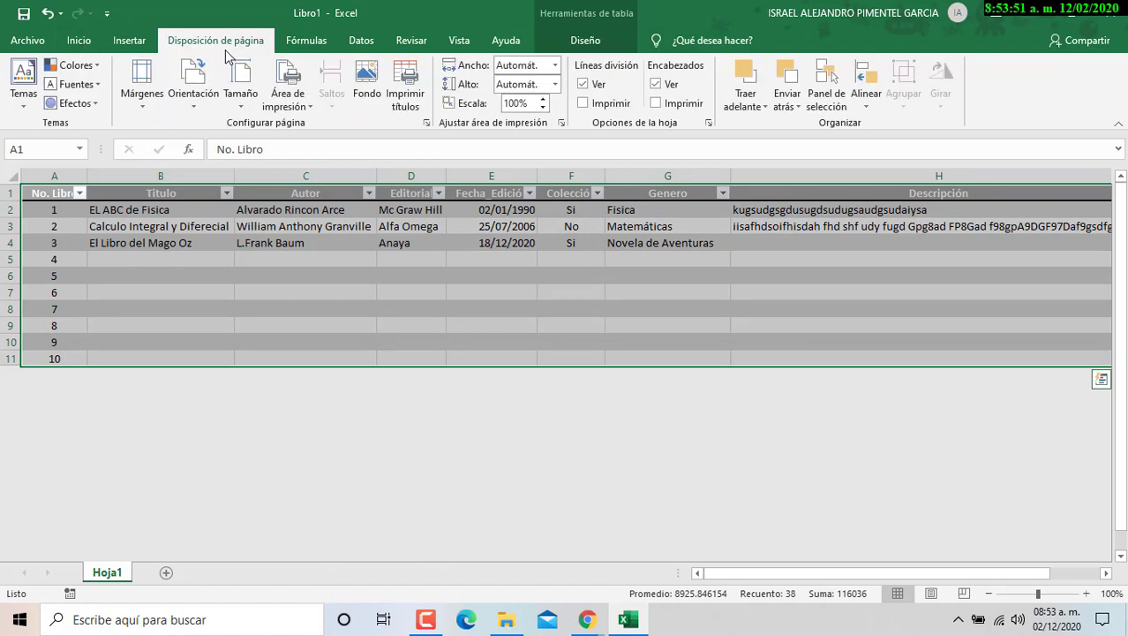
left_click(305, 106)
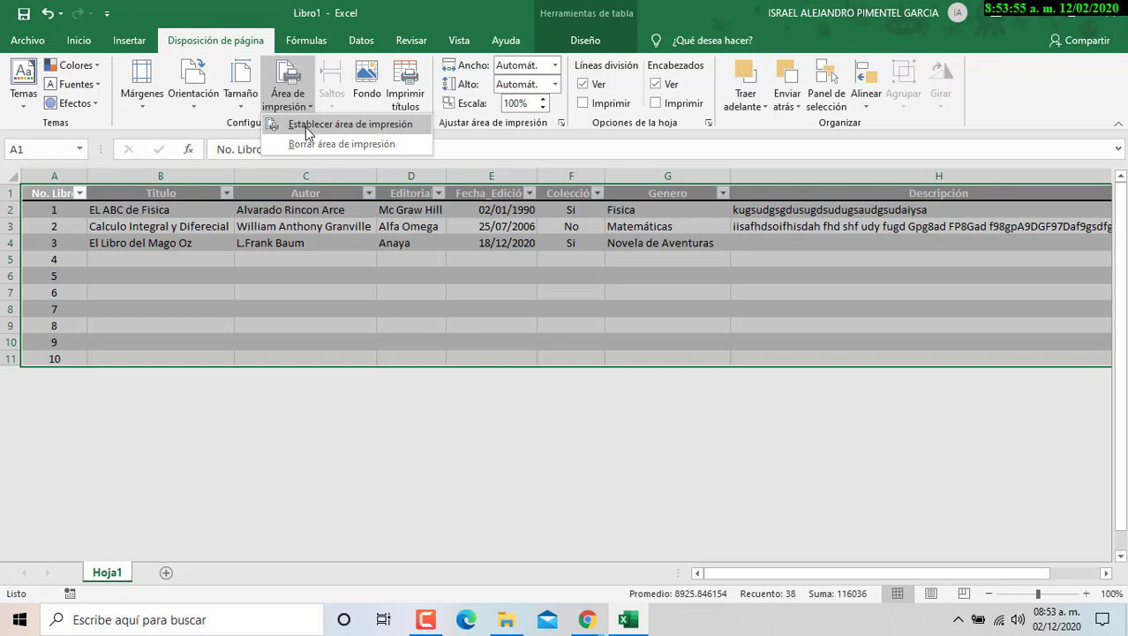
left_click(308, 125)
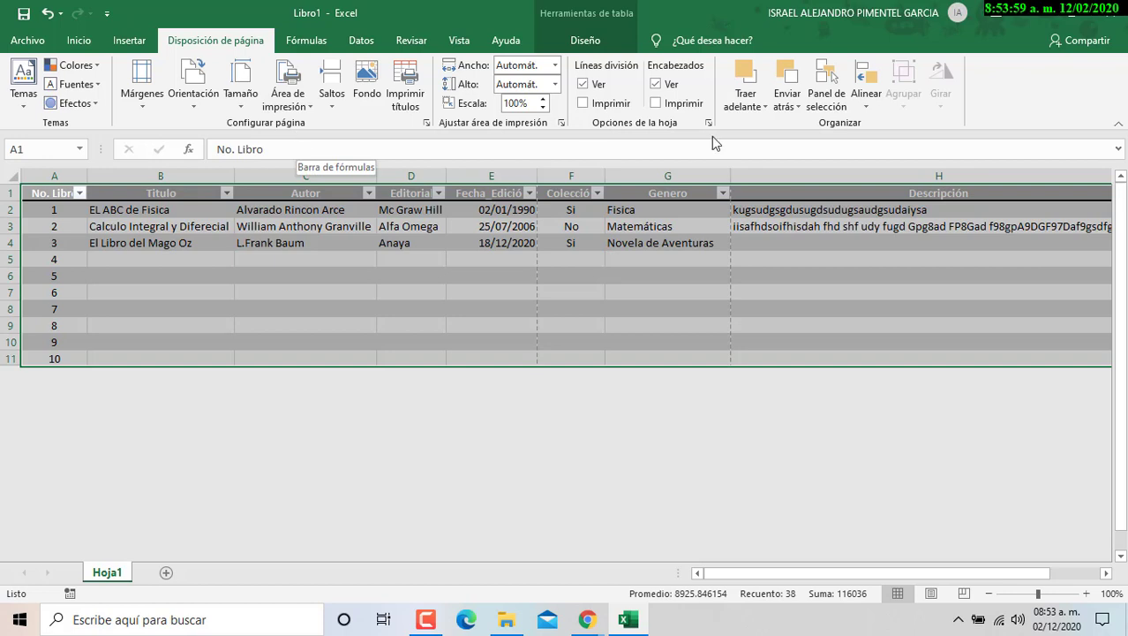
left_click(309, 103)
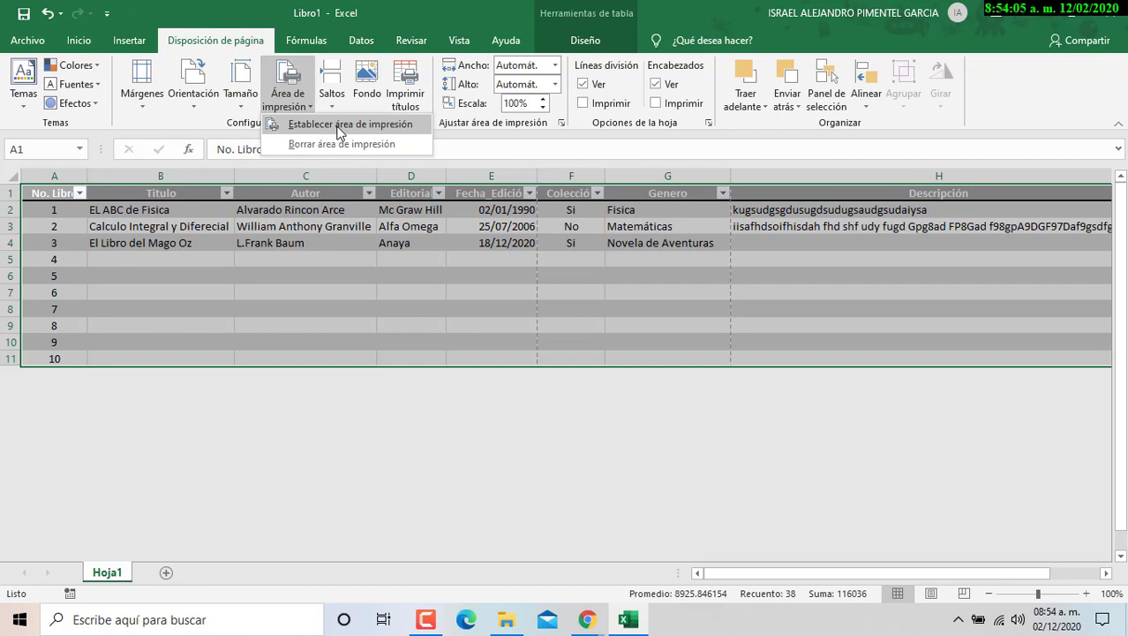
left_click(340, 129)
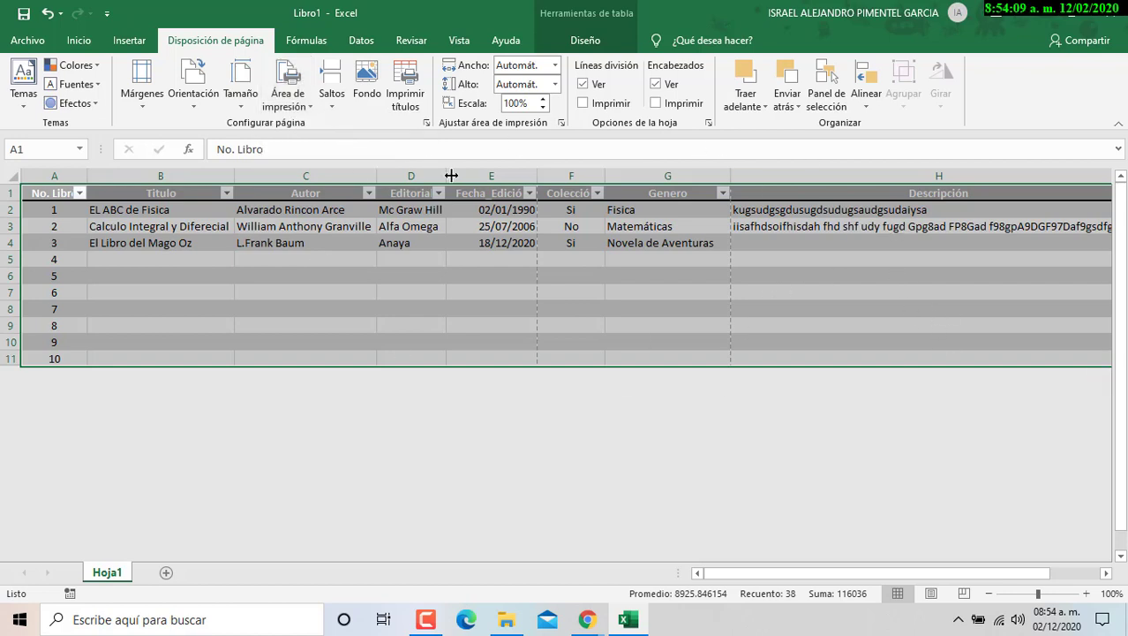
- In Page Setup, choose landscape orientation and fit to 1 page wide by 1 tall
left_click(426, 124)
left_click_drag(336, 228, 576, 167)
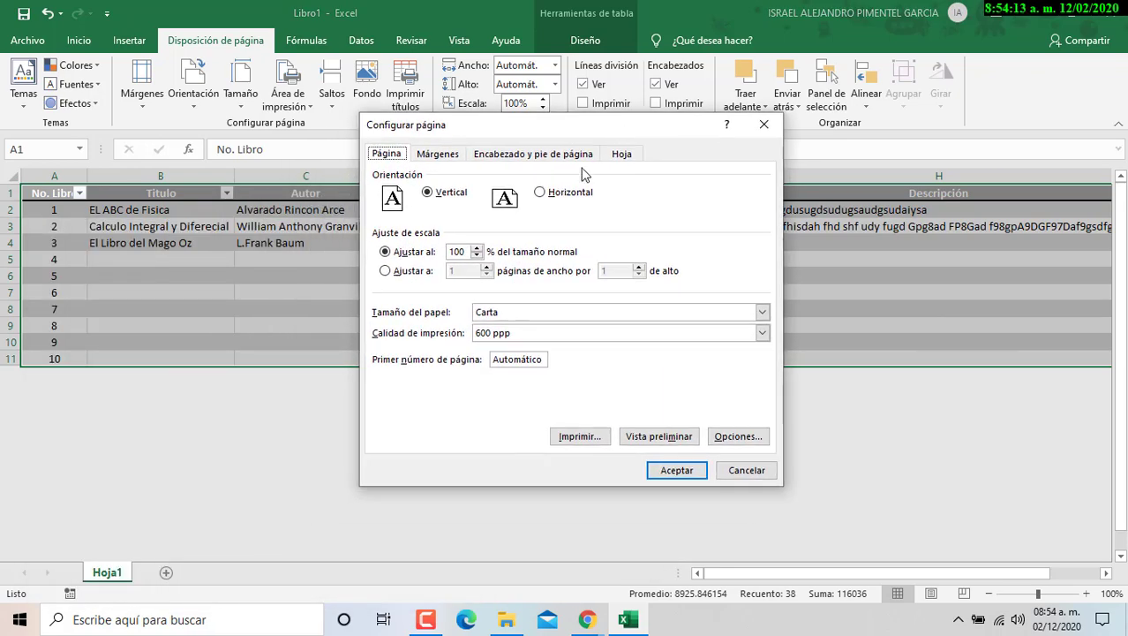
left_click(540, 192)
left_click(435, 271)
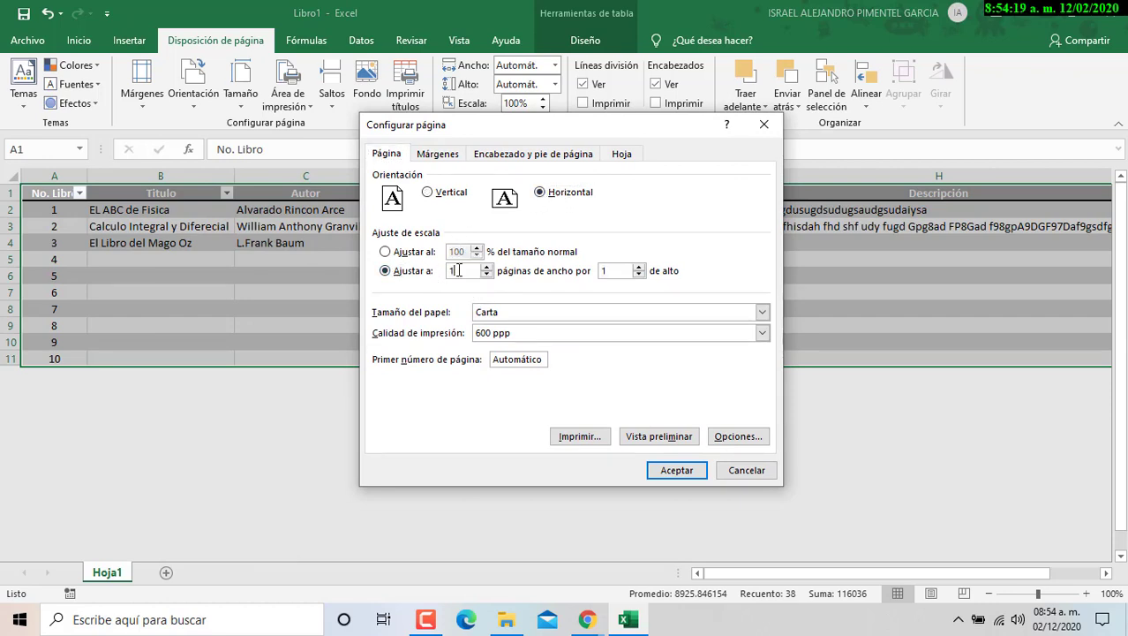
left_click(609, 271)
- Keep the paper size as Carta and show the Margins settings
left_click(500, 314)
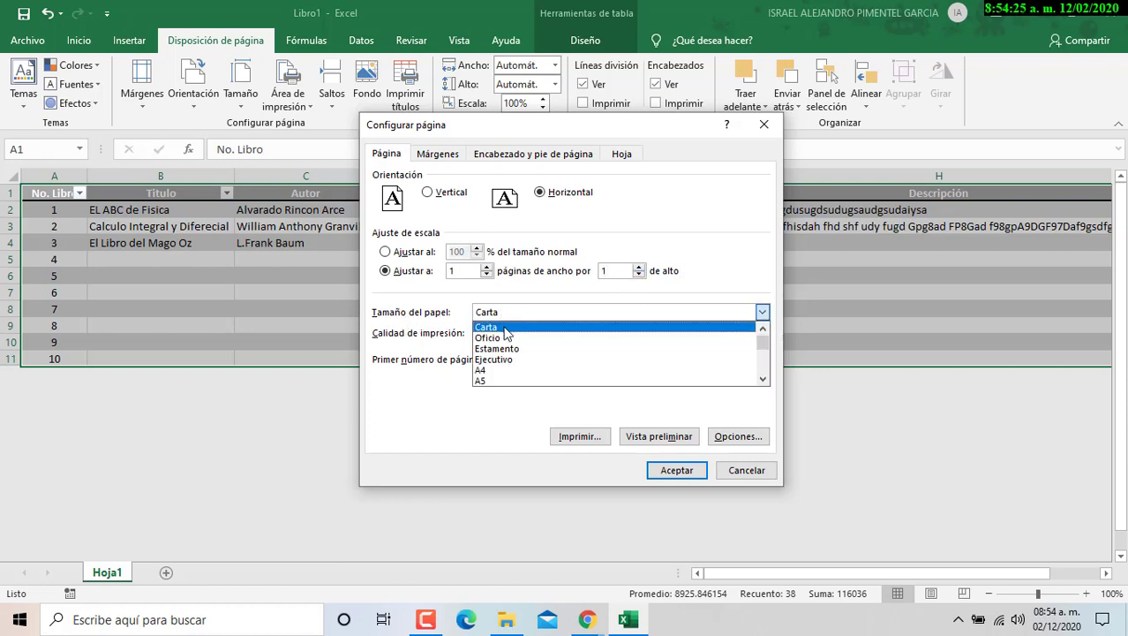
left_click(503, 336)
left_click(762, 312)
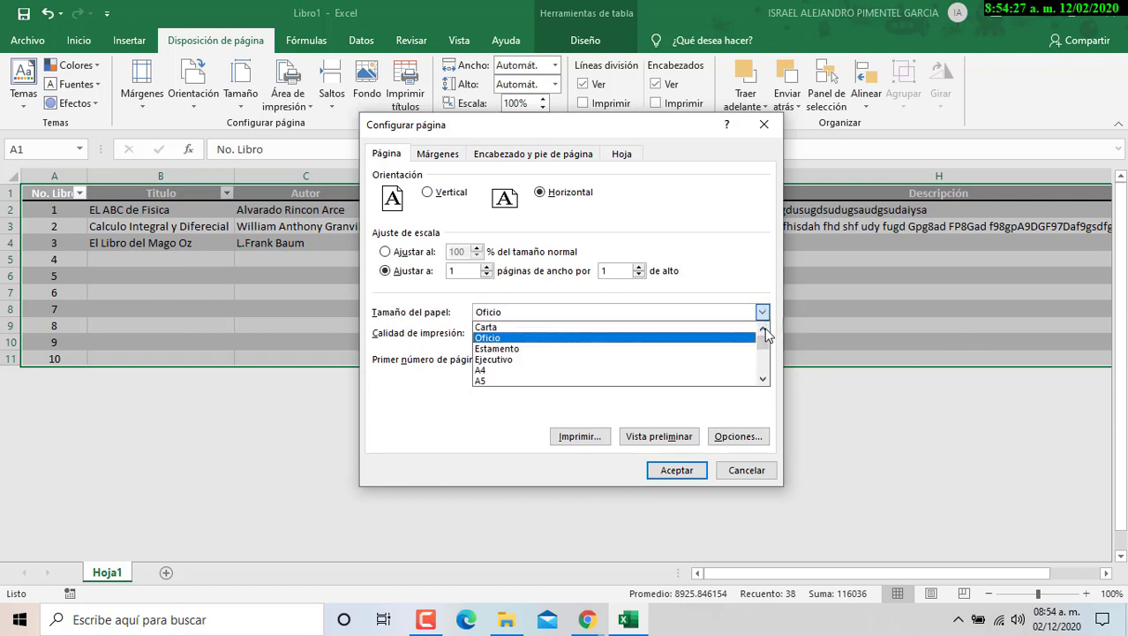
left_click(623, 327)
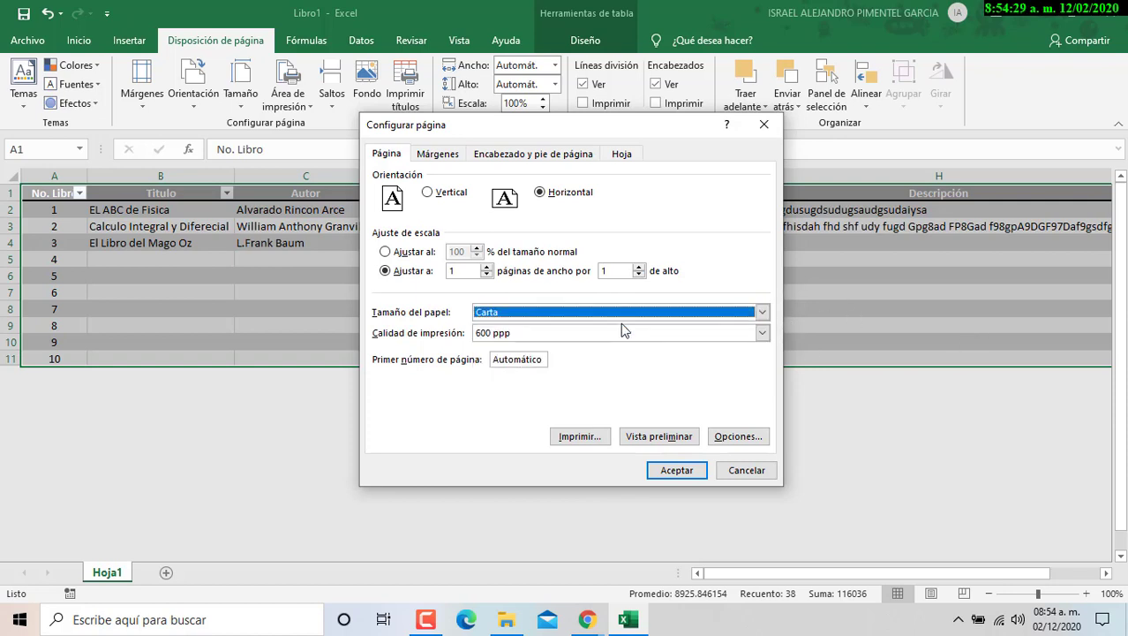
left_click(762, 314)
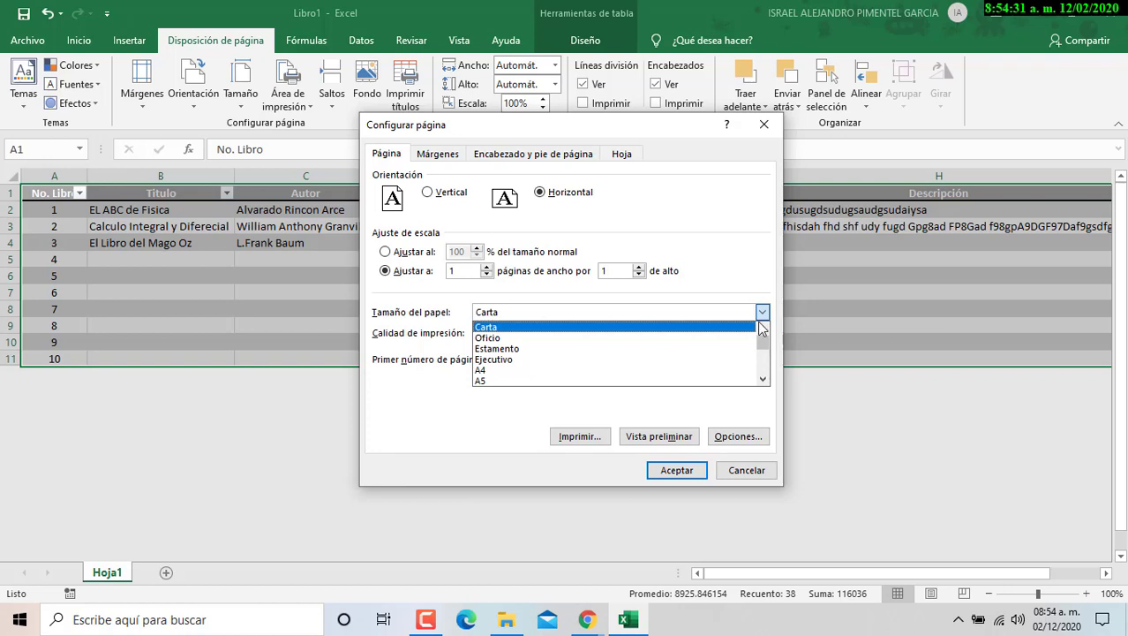
left_click(583, 326)
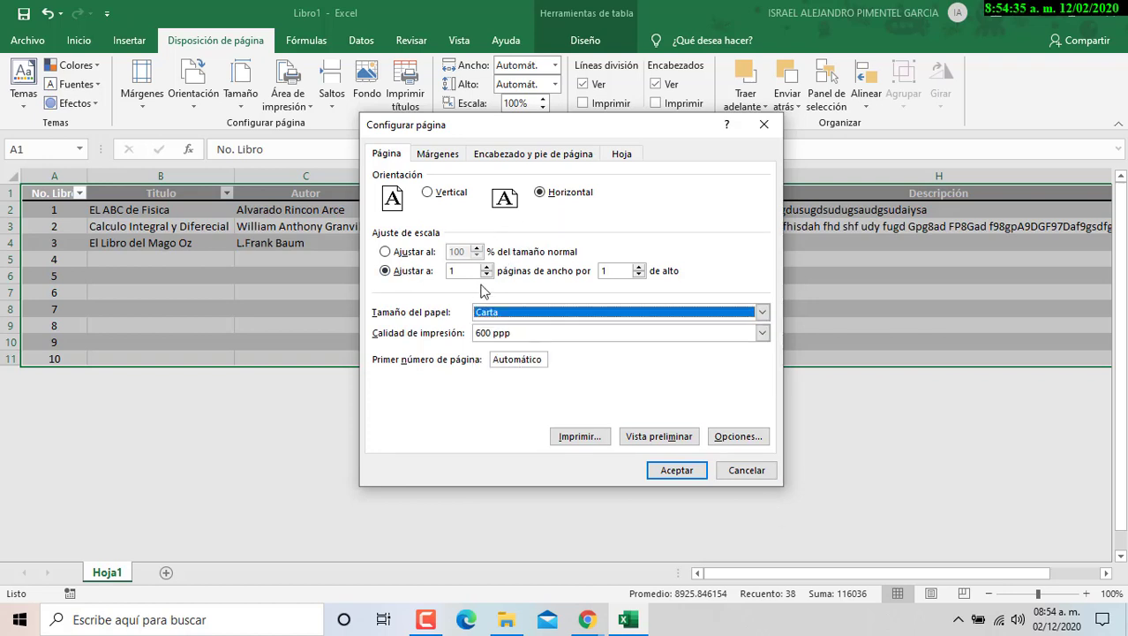
left_click(439, 155)
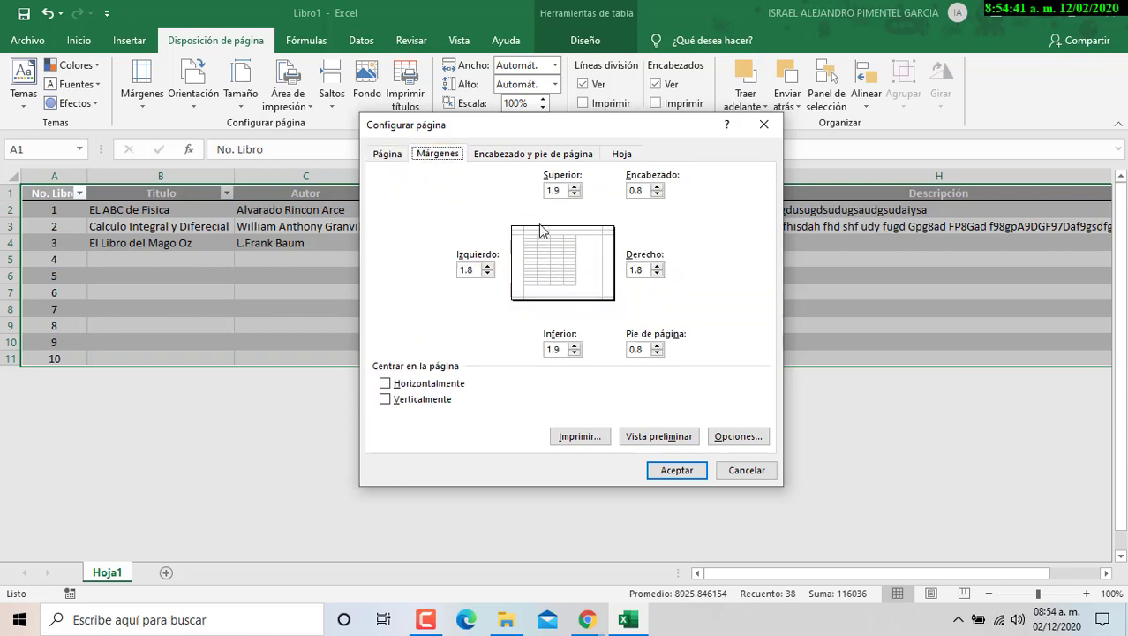
- Tick Center on page Horizontally and Vertically, then show the Header/Footer settings
left_click(428, 385)
left_click(427, 402)
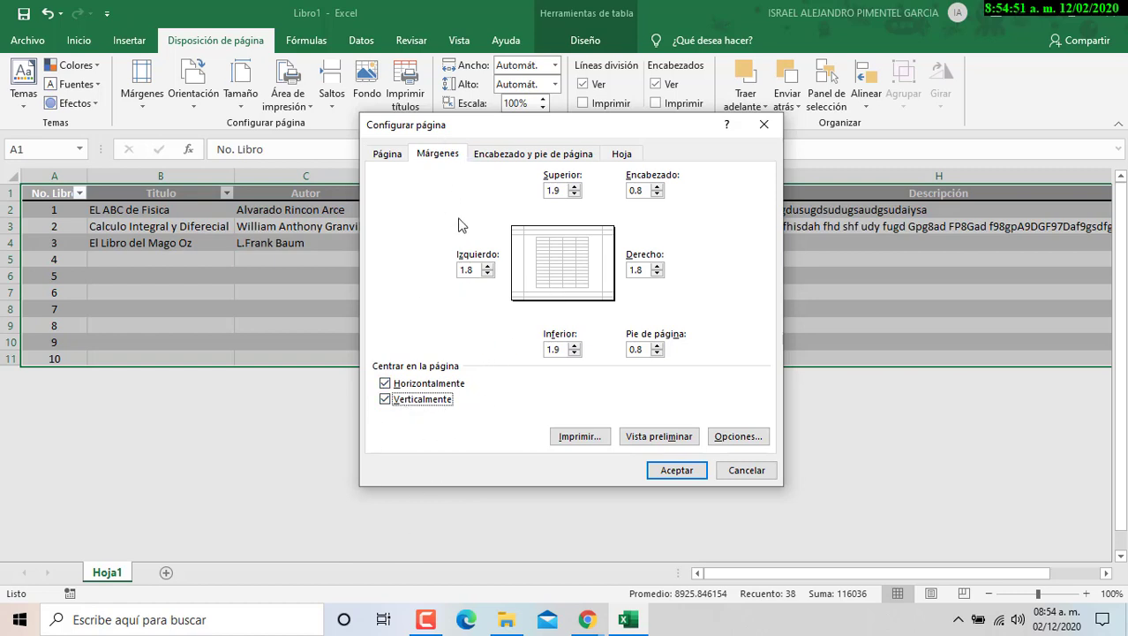
left_click(499, 159)
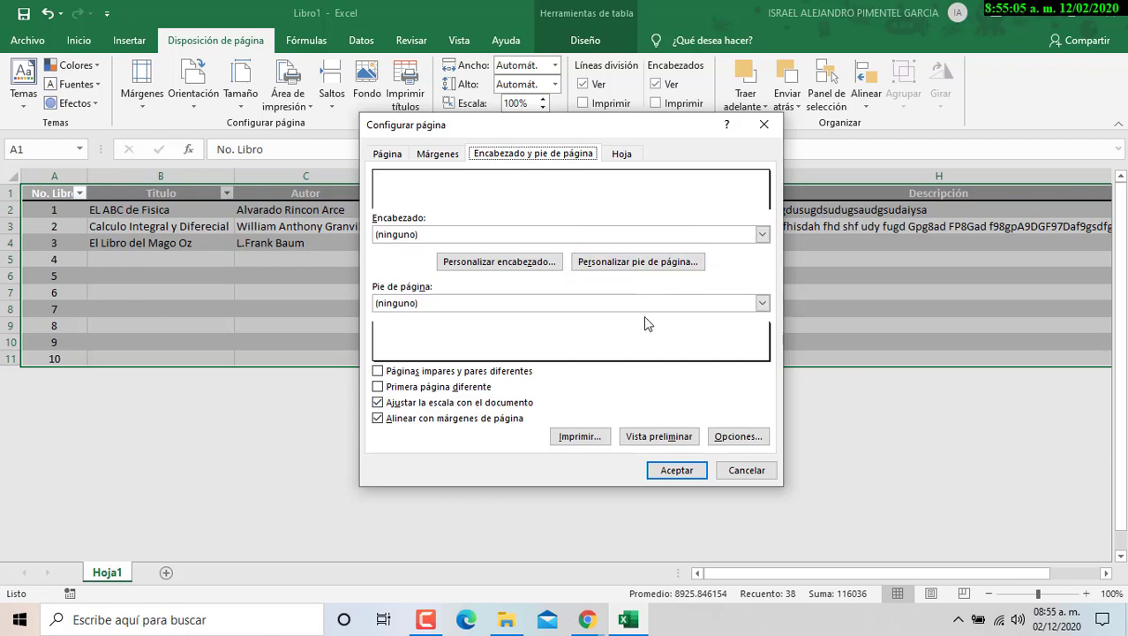
- In Custom Header, search Bing images for 'bachilleres' and pick the first Colegio de Bachilleres logo
left_click(479, 262)
left_click_drag(385, 279, 587, 176)
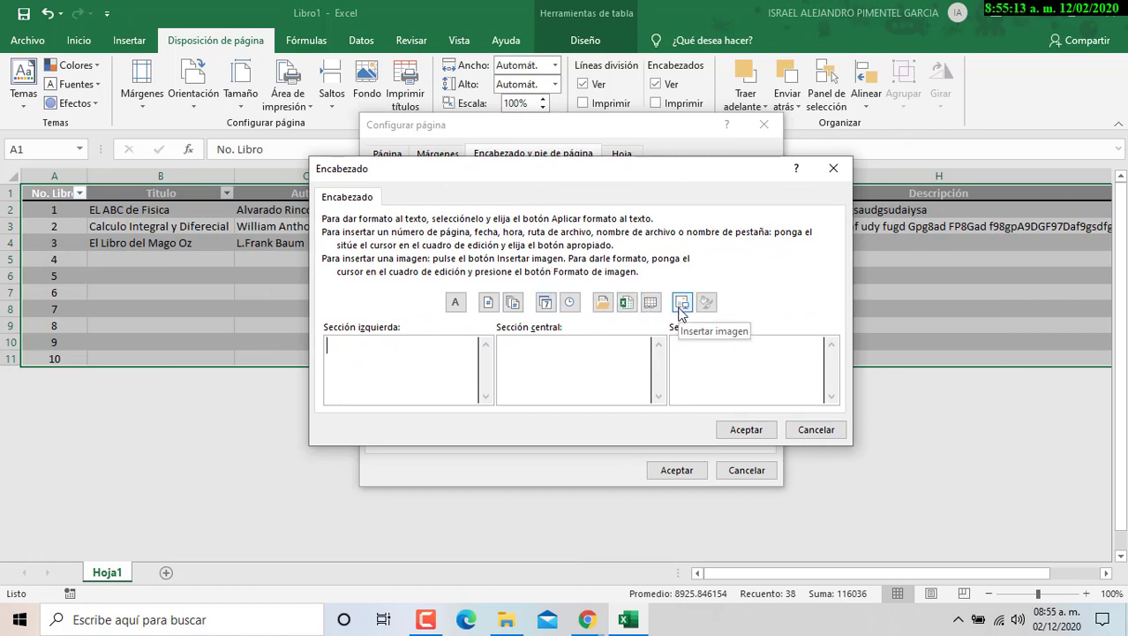
left_click(681, 304)
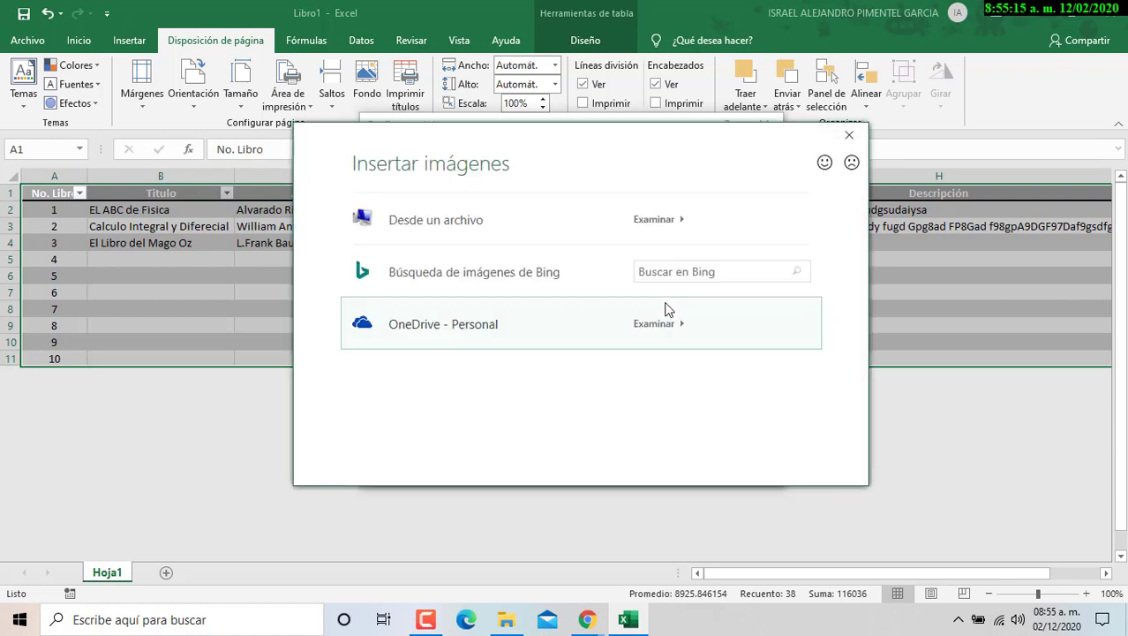
left_click(685, 270)
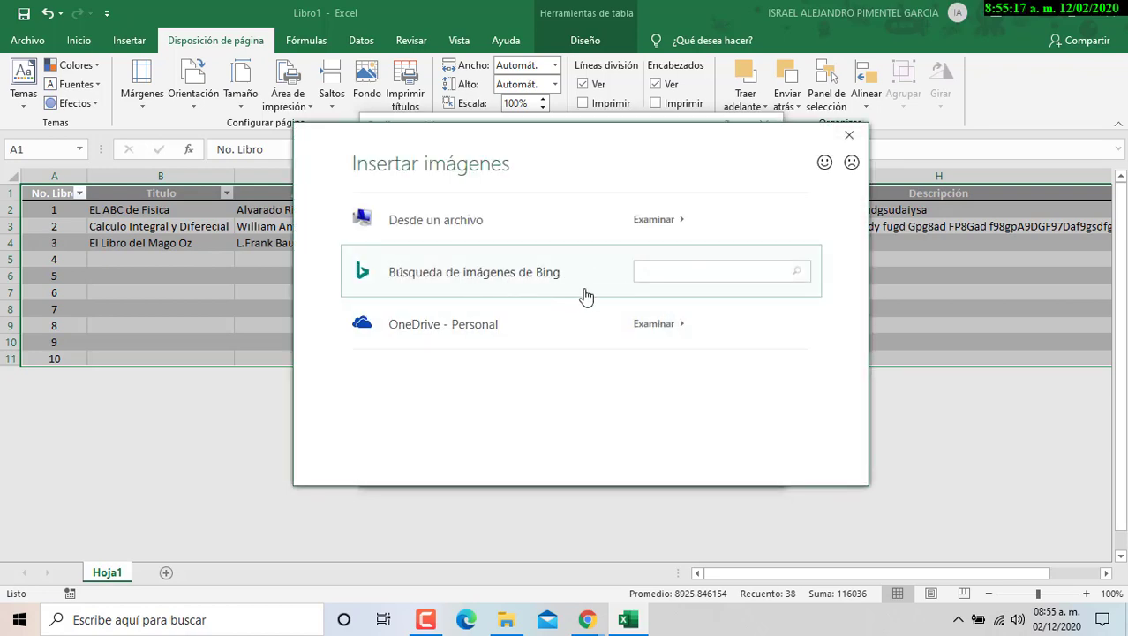
type("bachilleres")
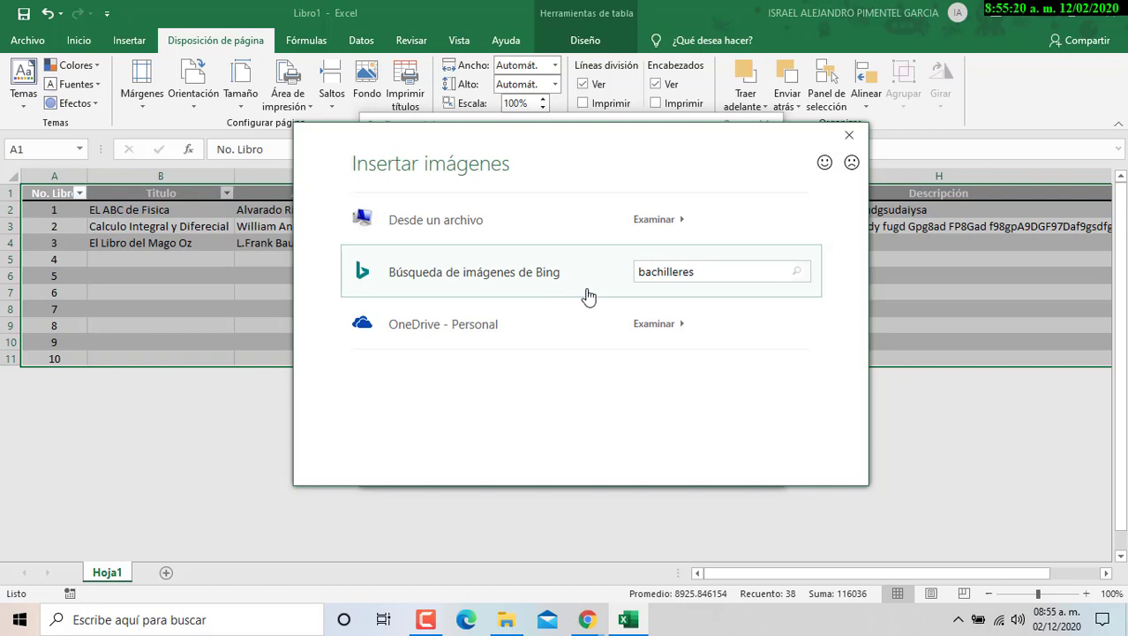
key("Return")
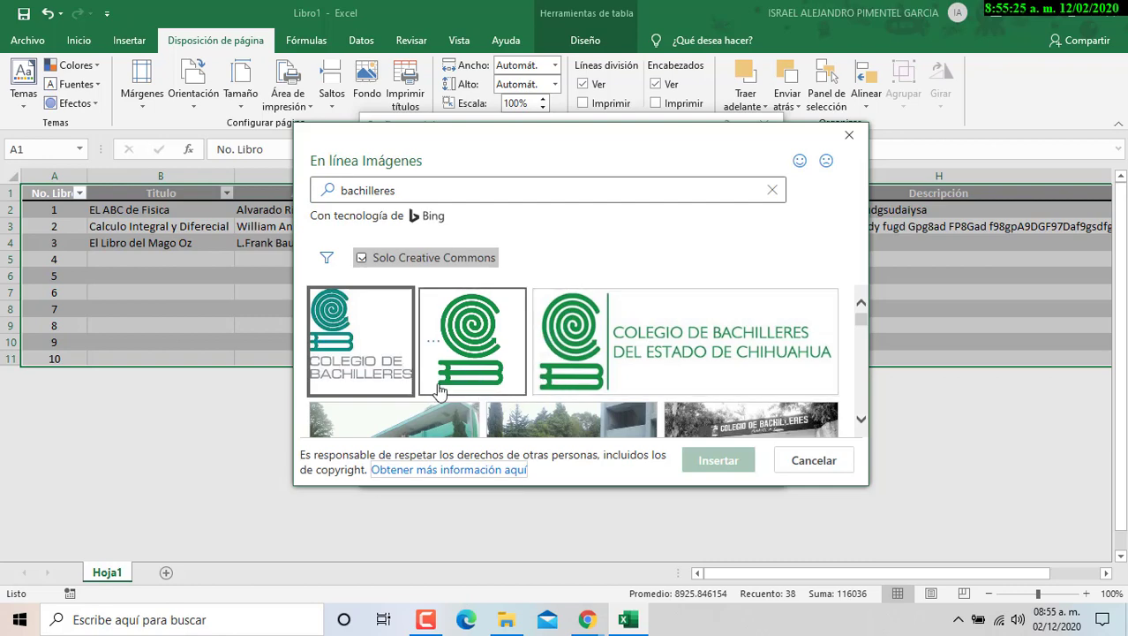
left_click(367, 339)
- Insert the logo into the header's left section and scale it to 40% height and width
left_click(724, 455)
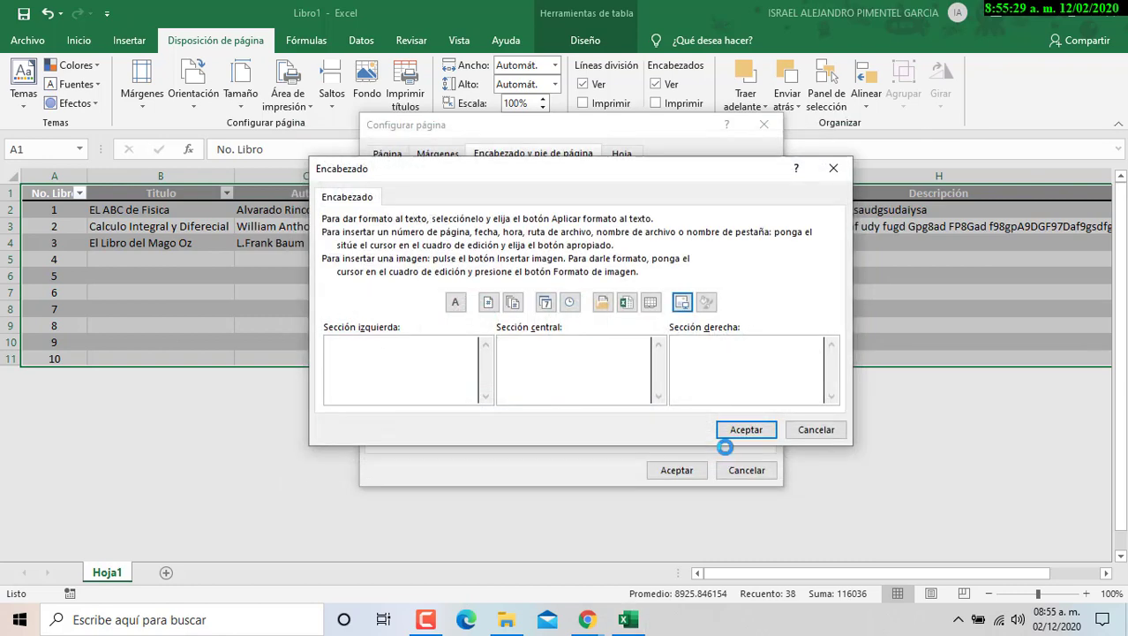
left_click_drag(399, 348, 306, 345)
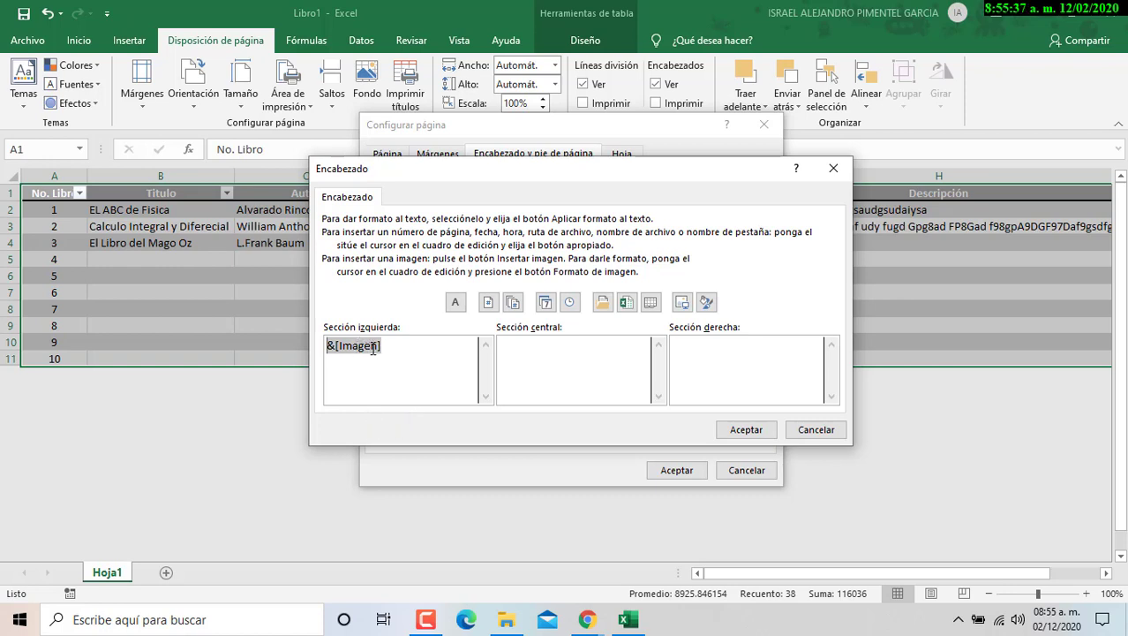
left_click_drag(391, 349, 314, 351)
left_click(709, 305)
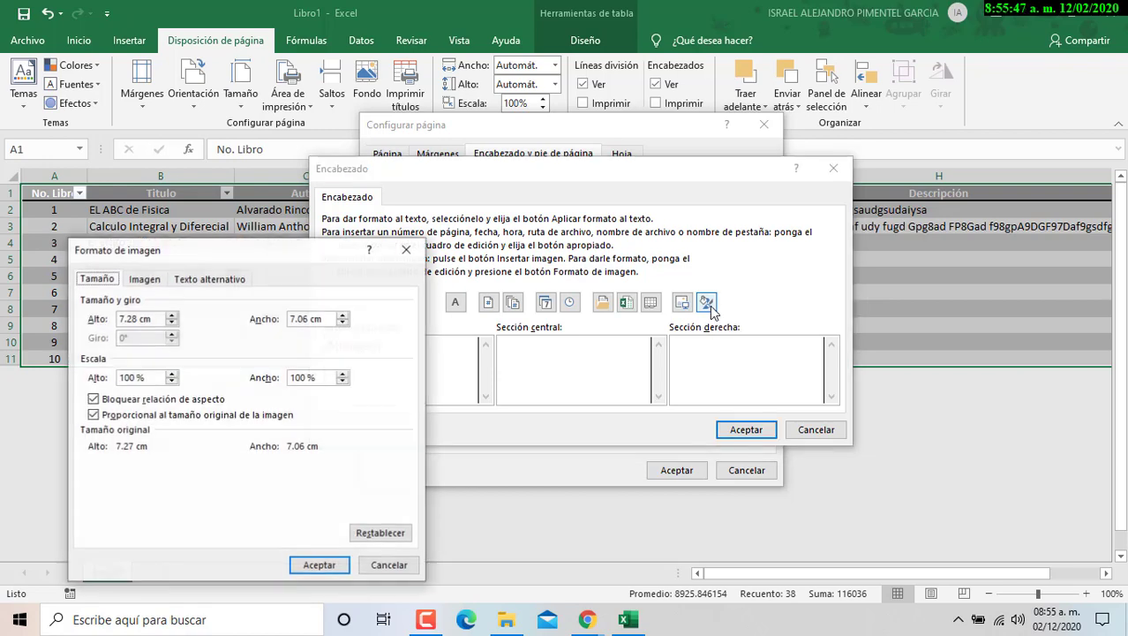
double_click(160, 377)
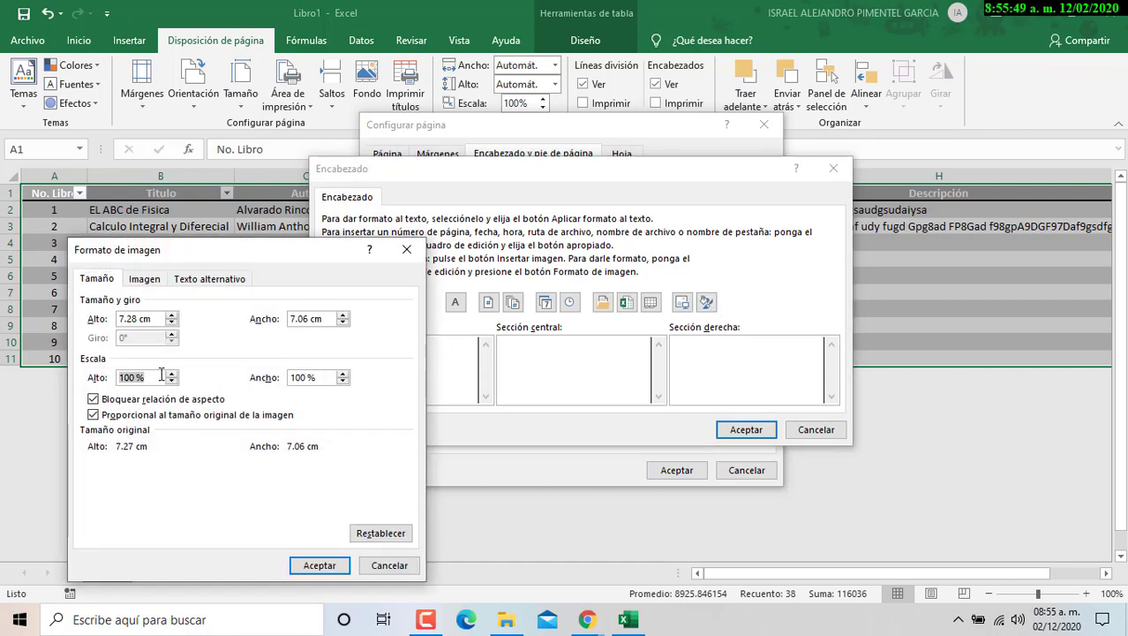
type("40")
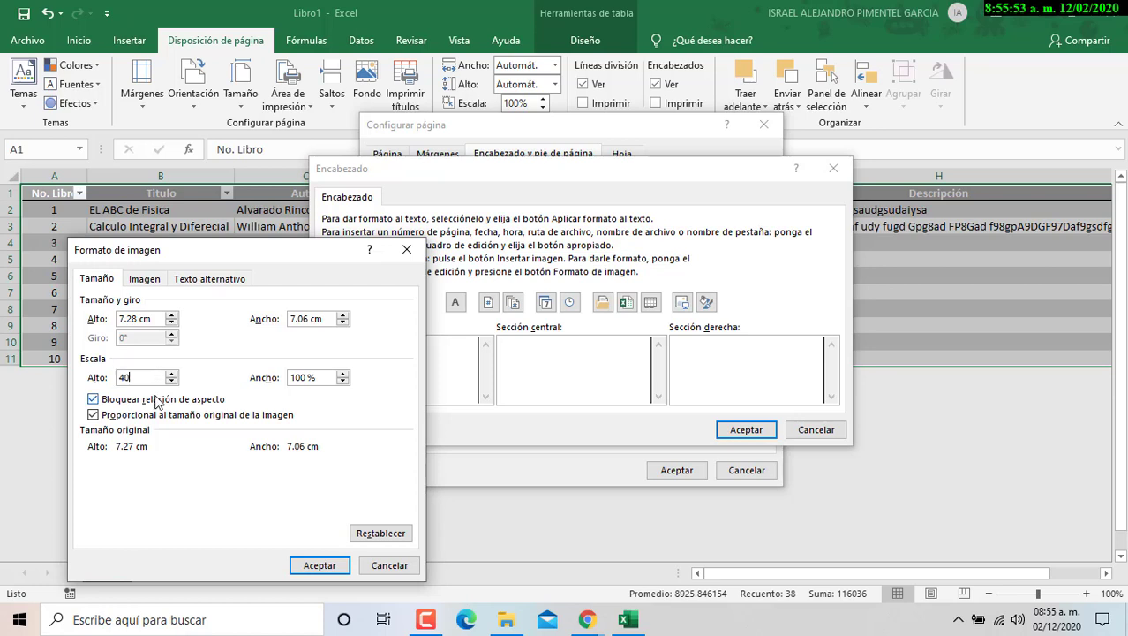
left_click(297, 377)
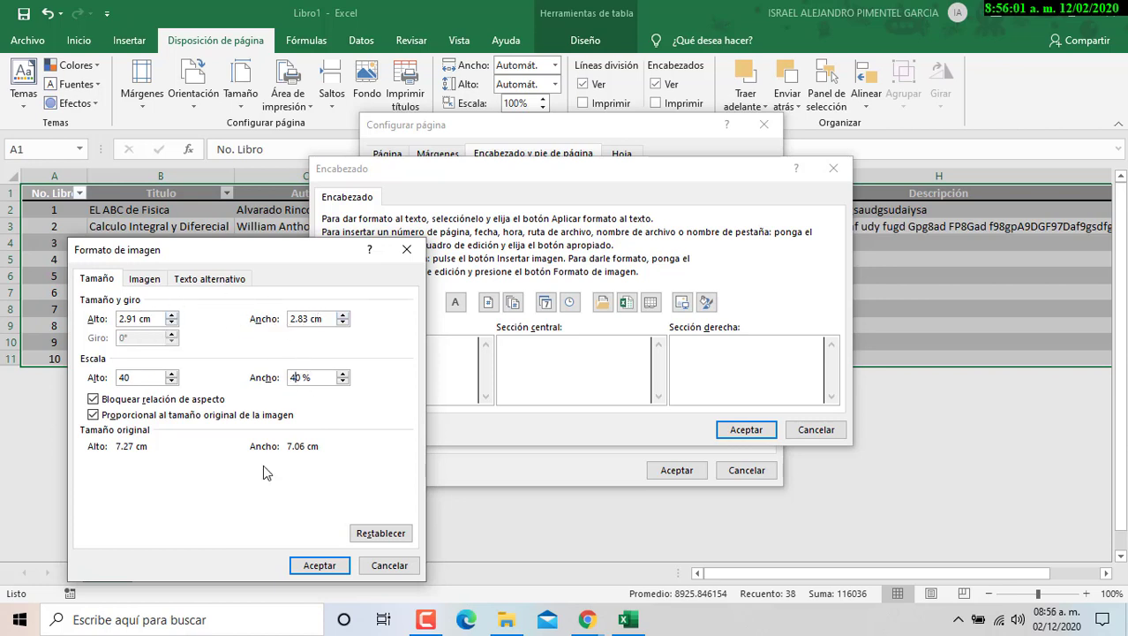
left_click(342, 566)
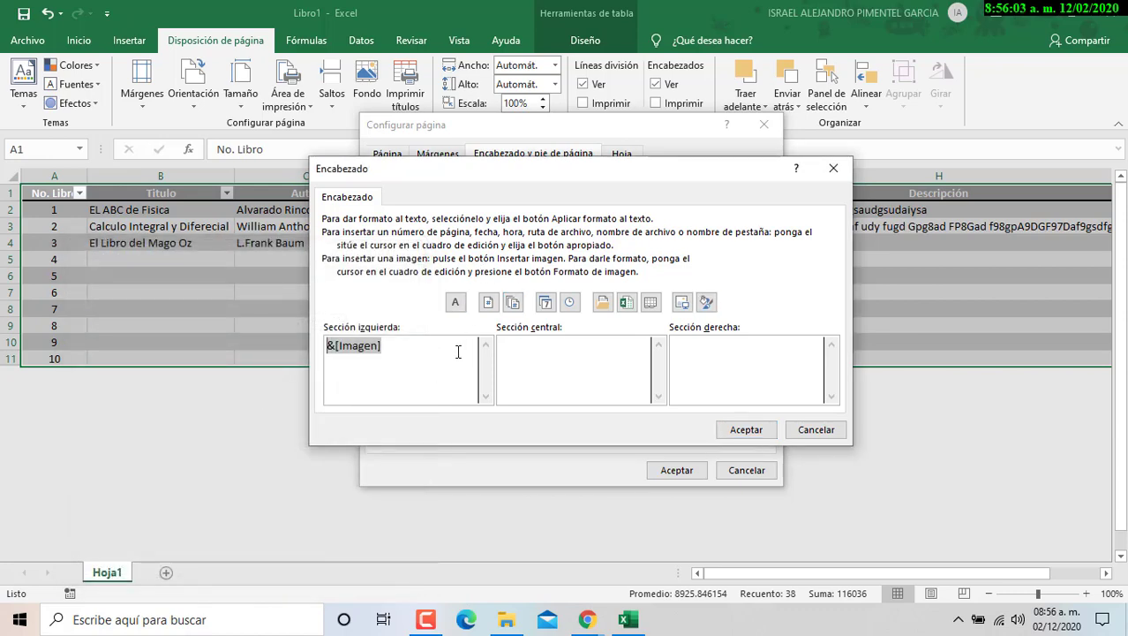
- Type 'COLEGIO DE BACHILLERES PLANTEL 16 TLAHUAC' and the campus namesake on two centre-section lines
left_click(554, 371)
type("CO")
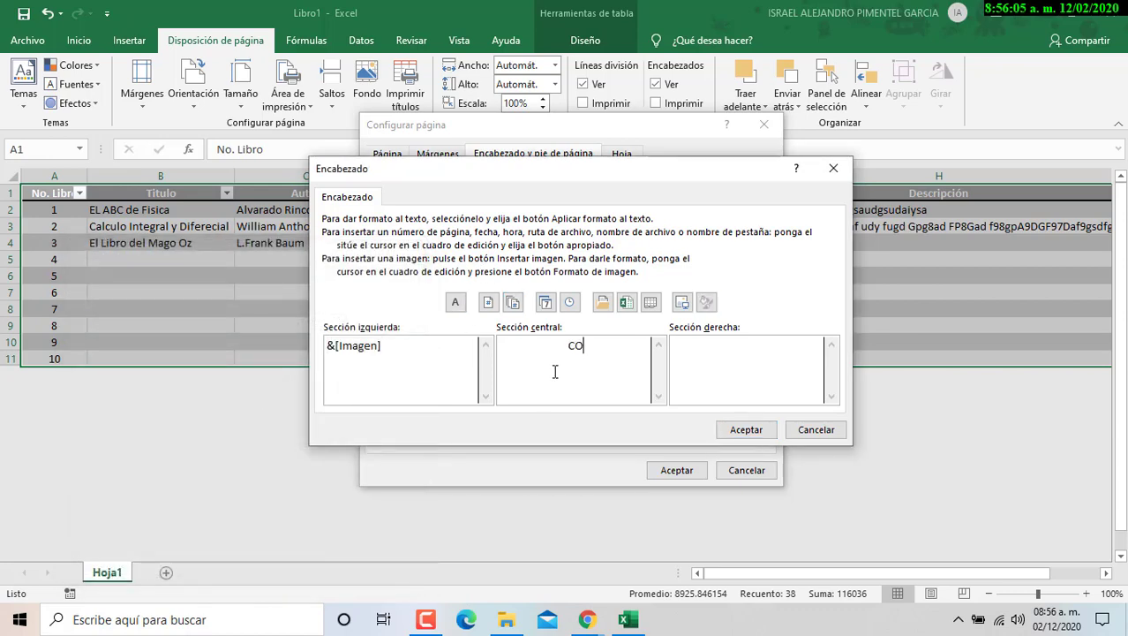
type("LEGIO DE BA")
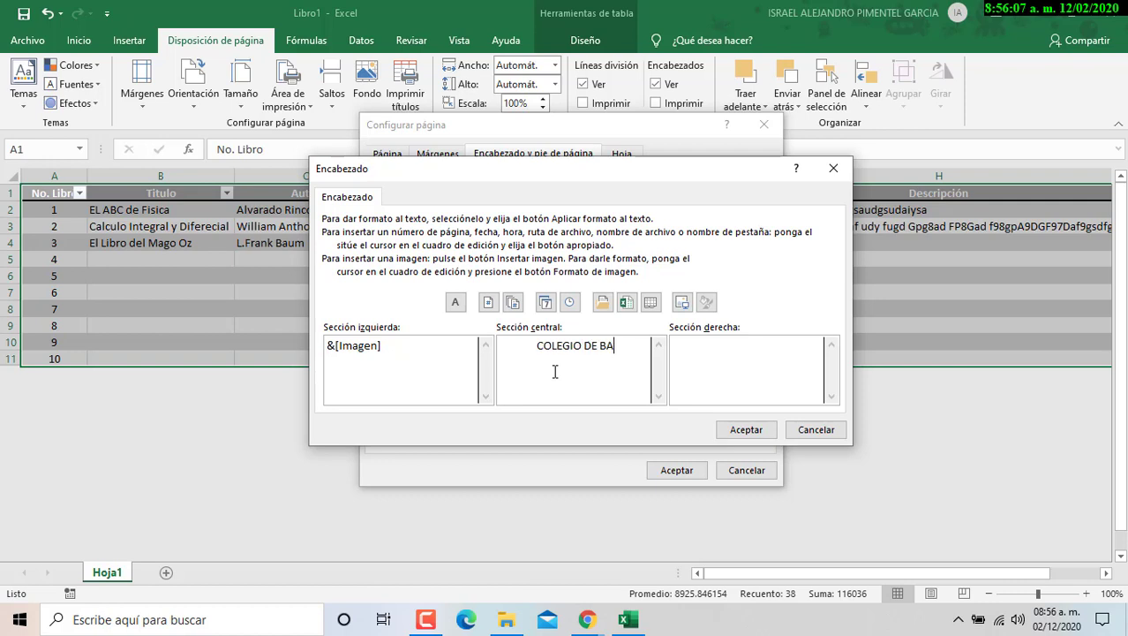
type("CHILLERES ")
type("P")
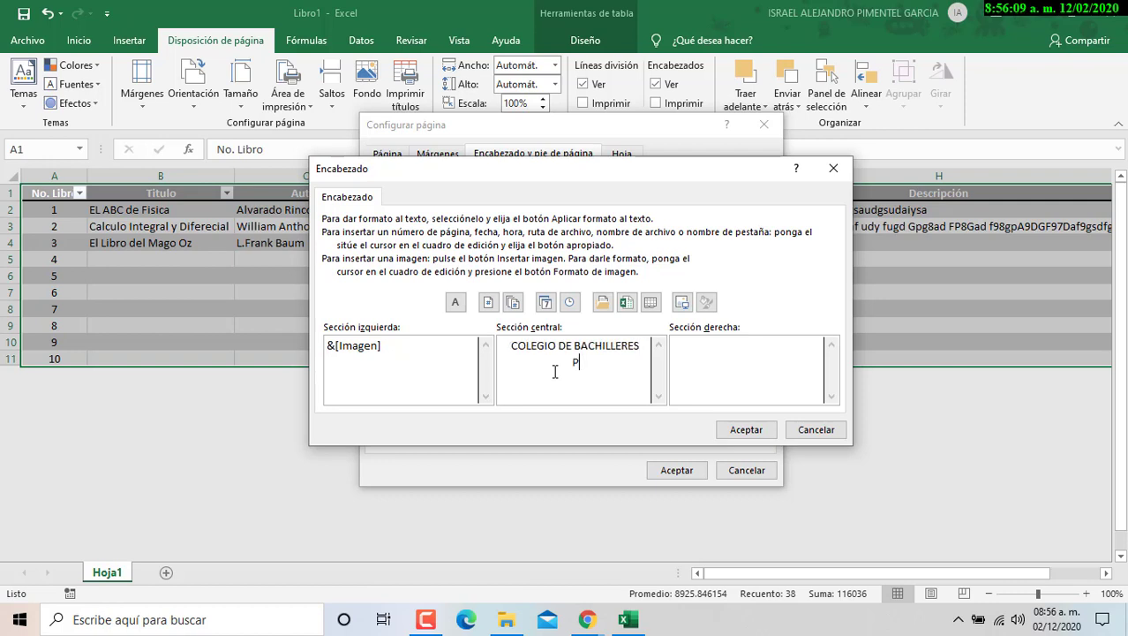
type("LANTEL 16 T")
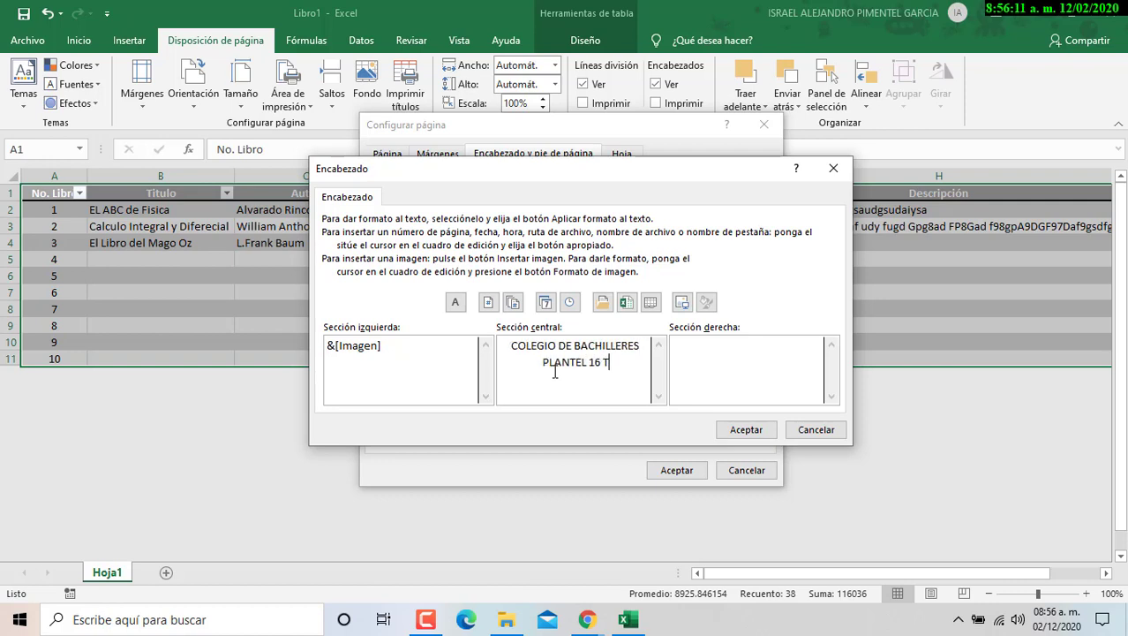
type("LAHUAC")
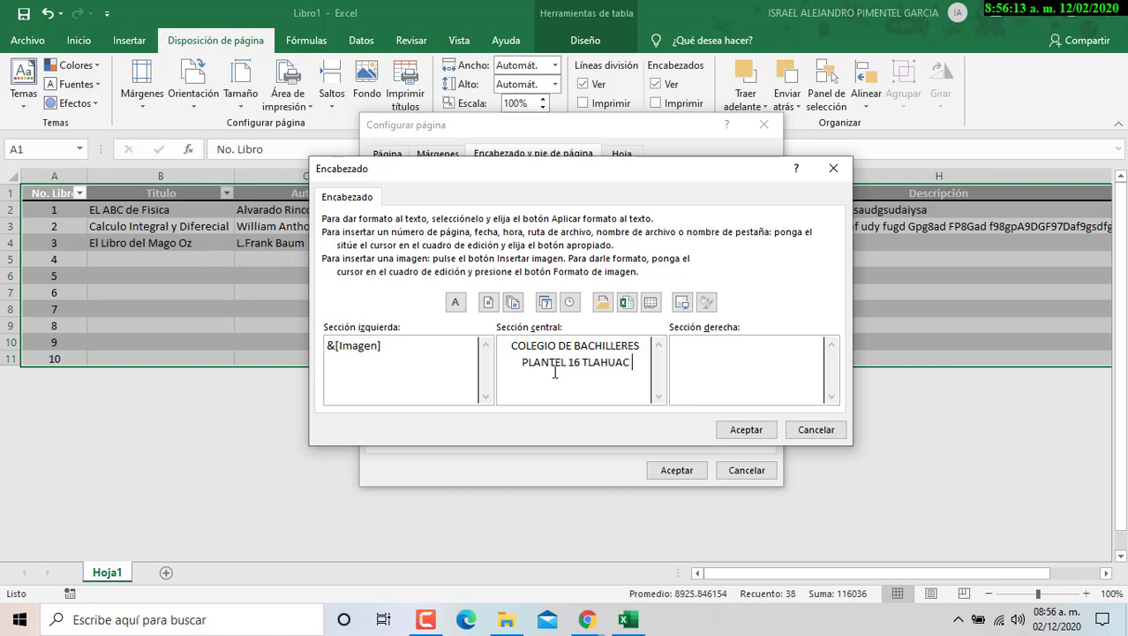
key("Return")
type("MANUEL CHAVARRI")
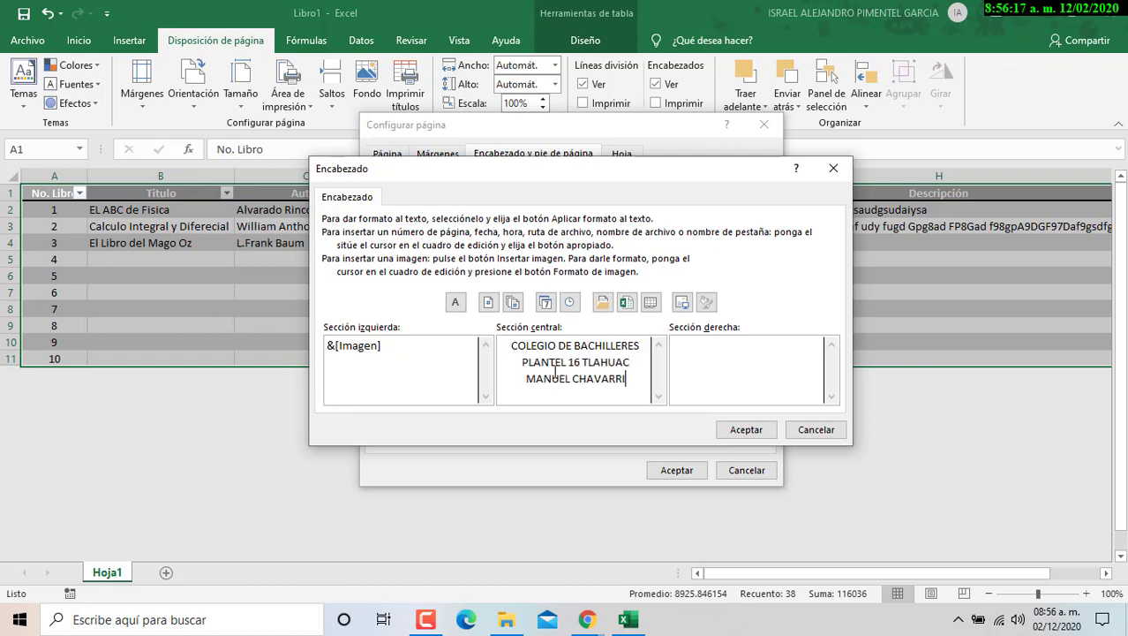
type("A CHAVARRIA")
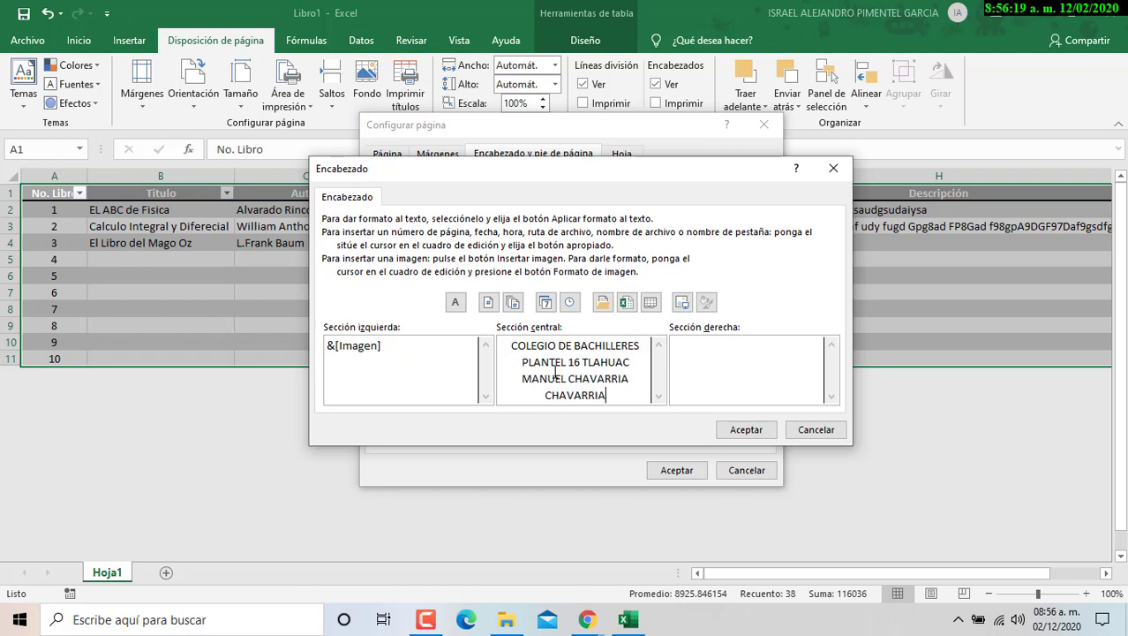
- Enter 'FECHA:' followed by the automatic date in the header's right section
left_click(703, 351)
type("FECHA:")
left_click(555, 311)
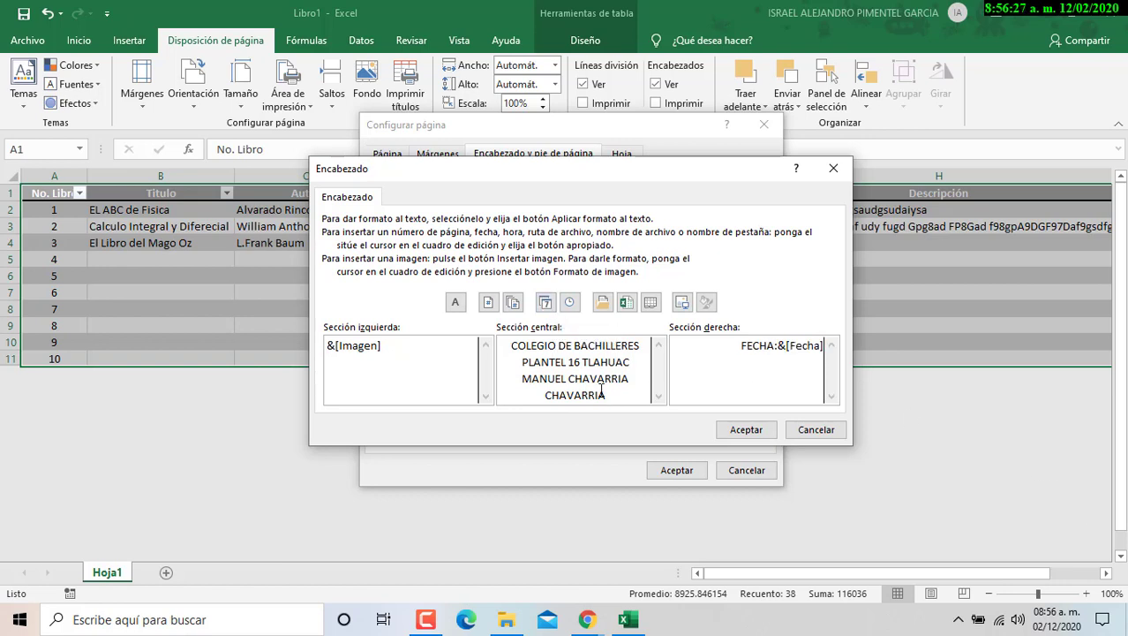
left_click_drag(601, 389, 525, 329)
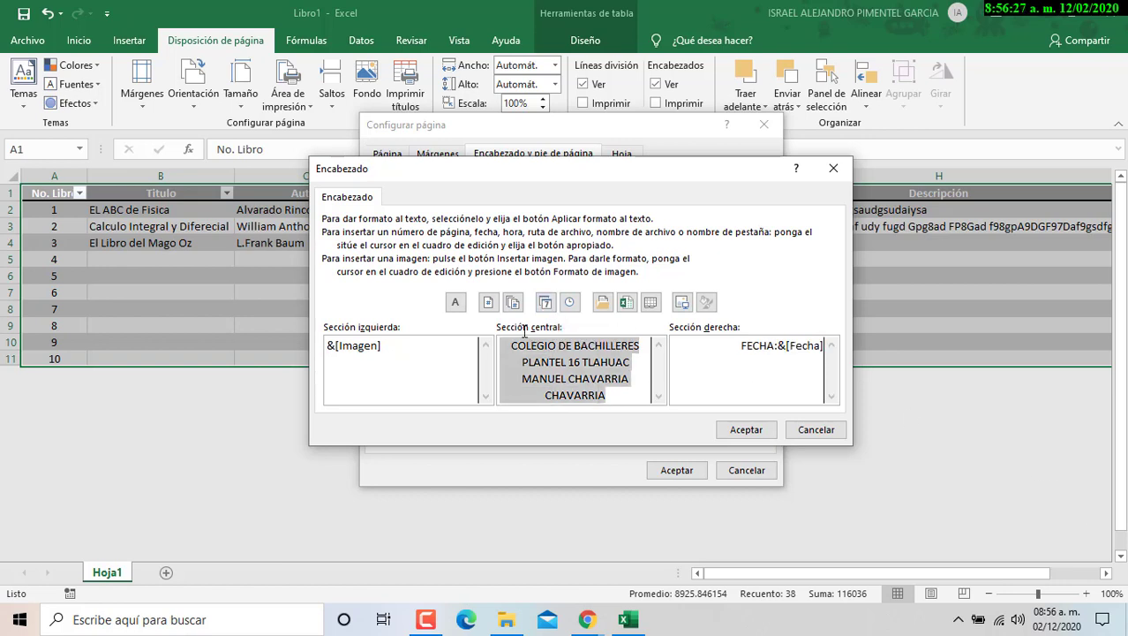
- Format the centre header text as bold green Arial 14
left_click(460, 312)
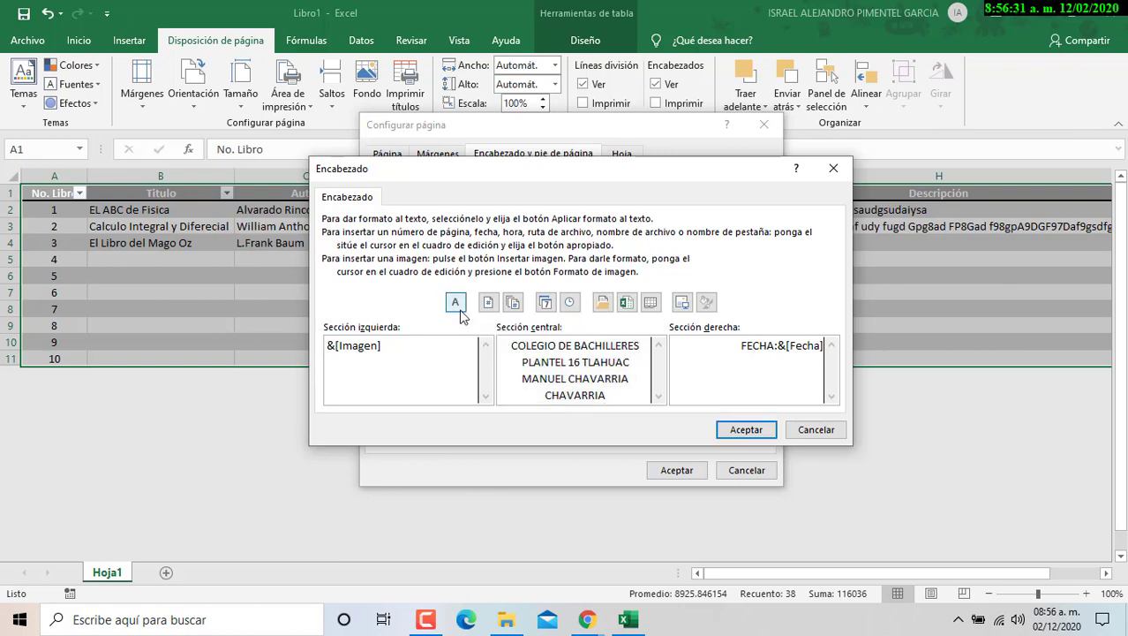
left_click(234, 350)
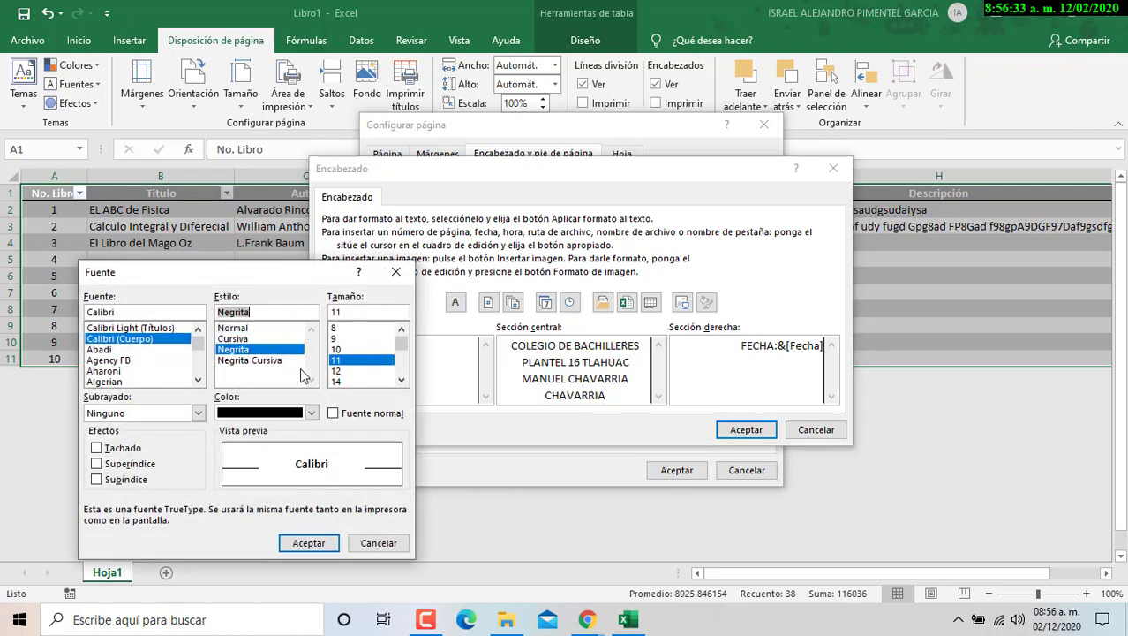
left_click(336, 381)
left_click(198, 380)
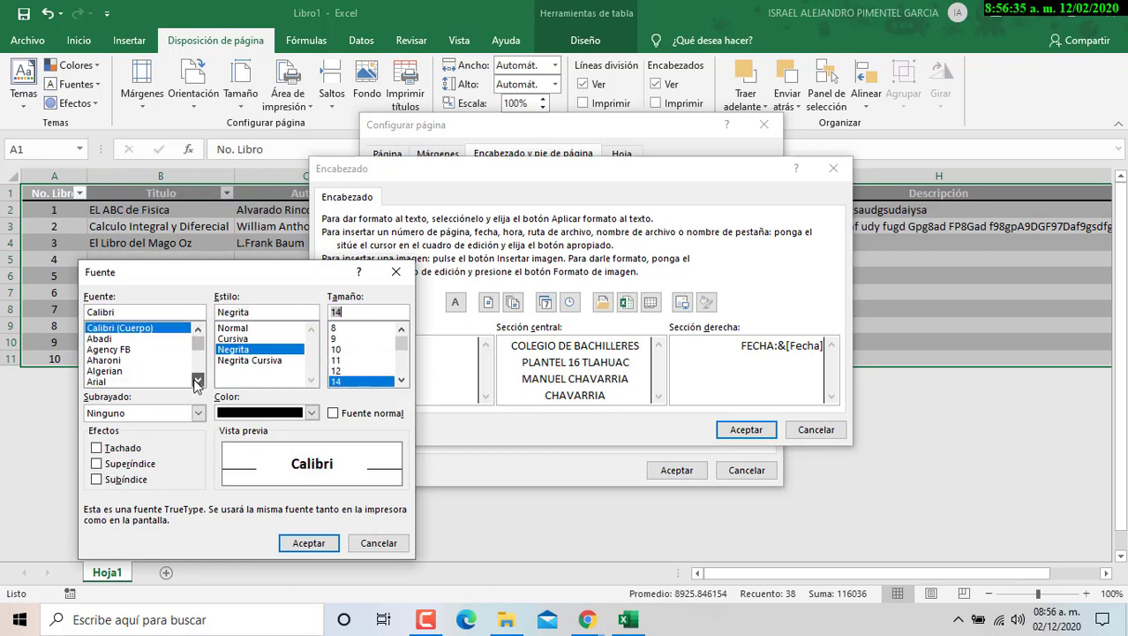
left_click(198, 380)
left_click(97, 371)
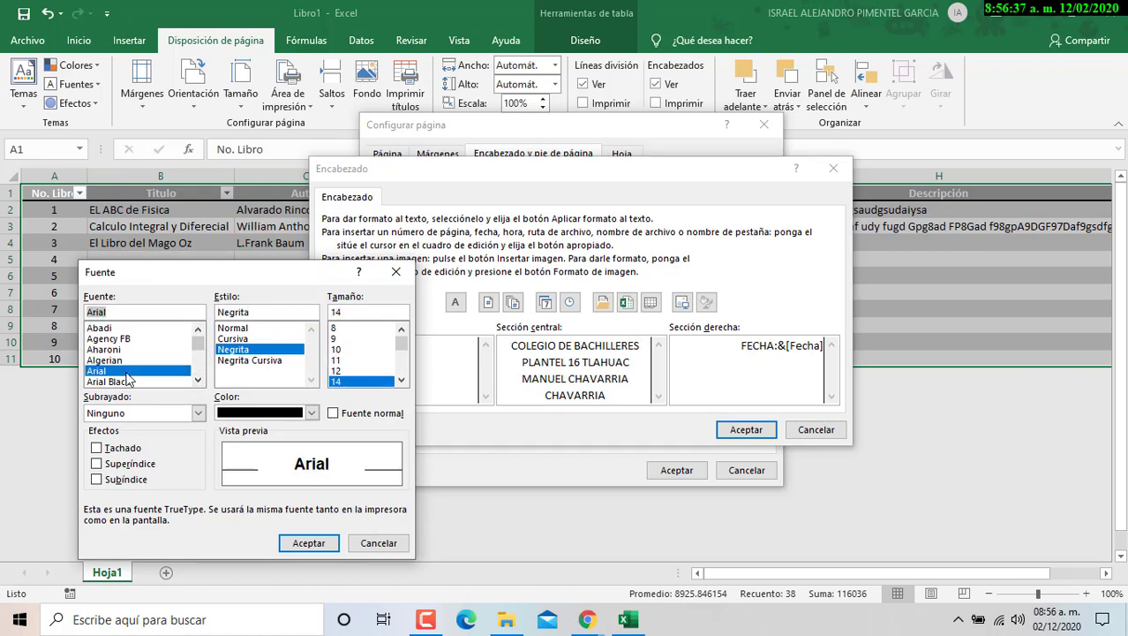
left_click(309, 542)
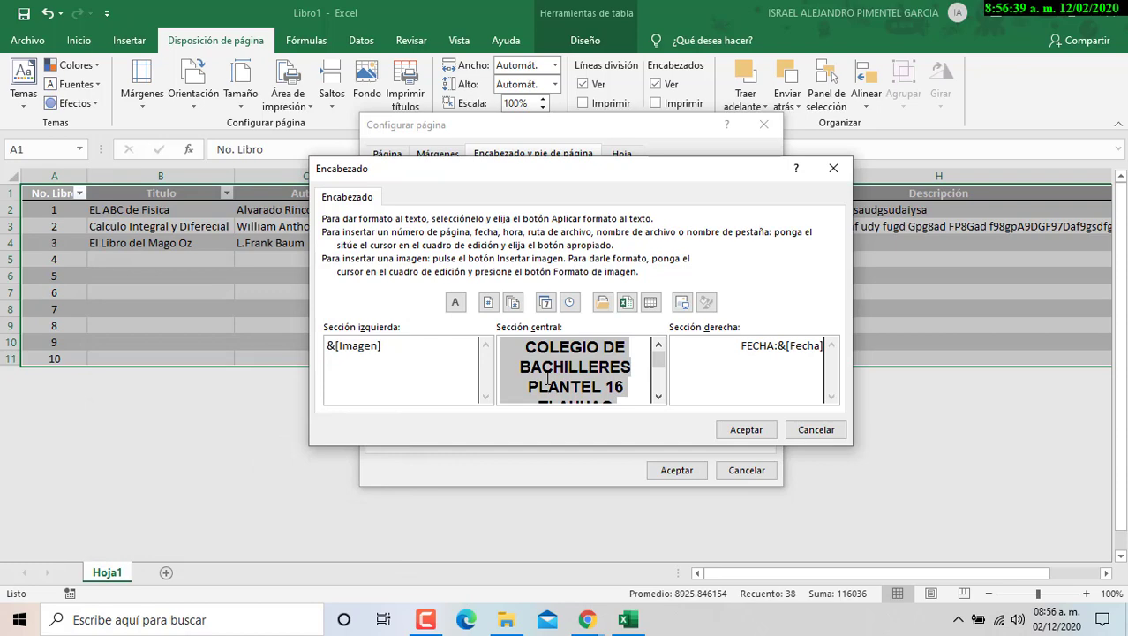
left_click(456, 302)
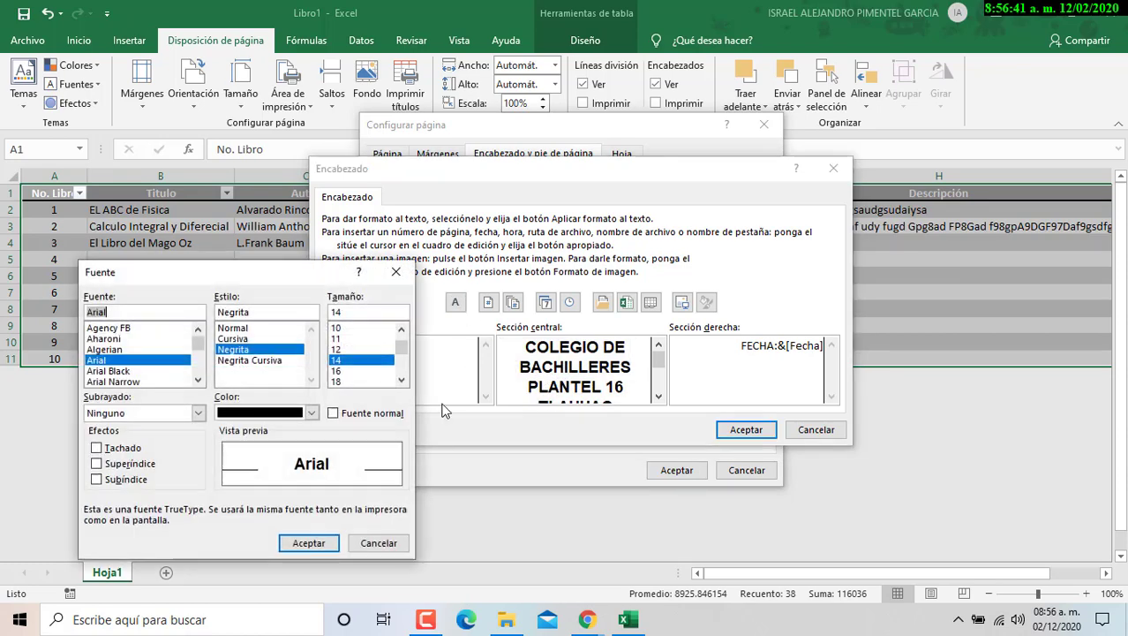
left_click(312, 412)
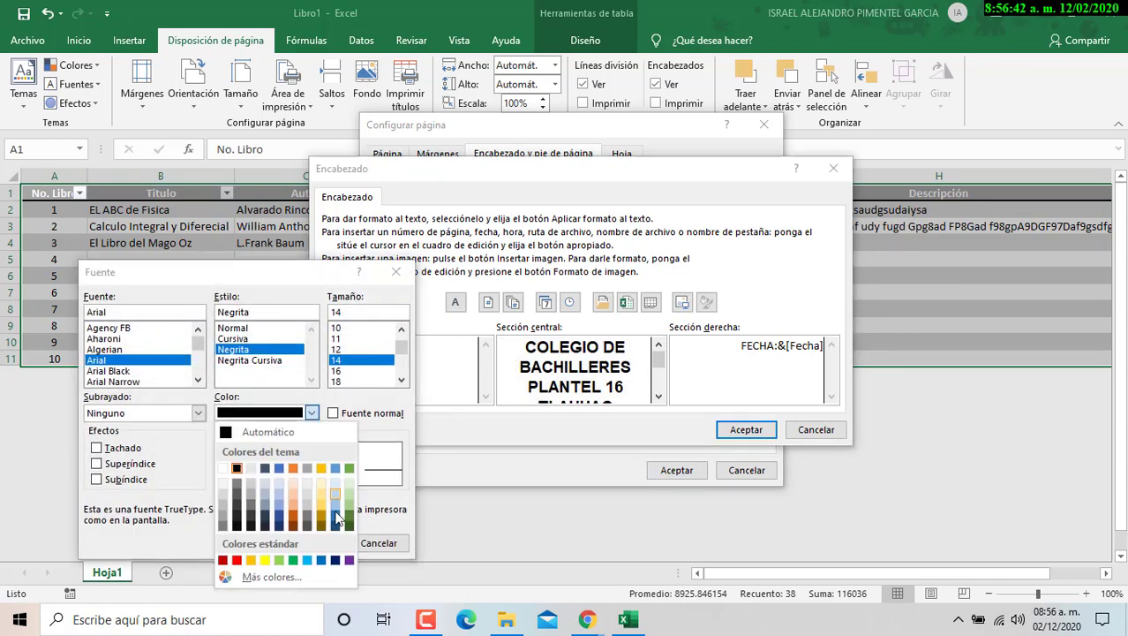
left_click(294, 560)
left_click(309, 542)
- Format the date as bold italic dark red Arial 14 and accept the header
left_click_drag(737, 344, 837, 344)
left_click(454, 303)
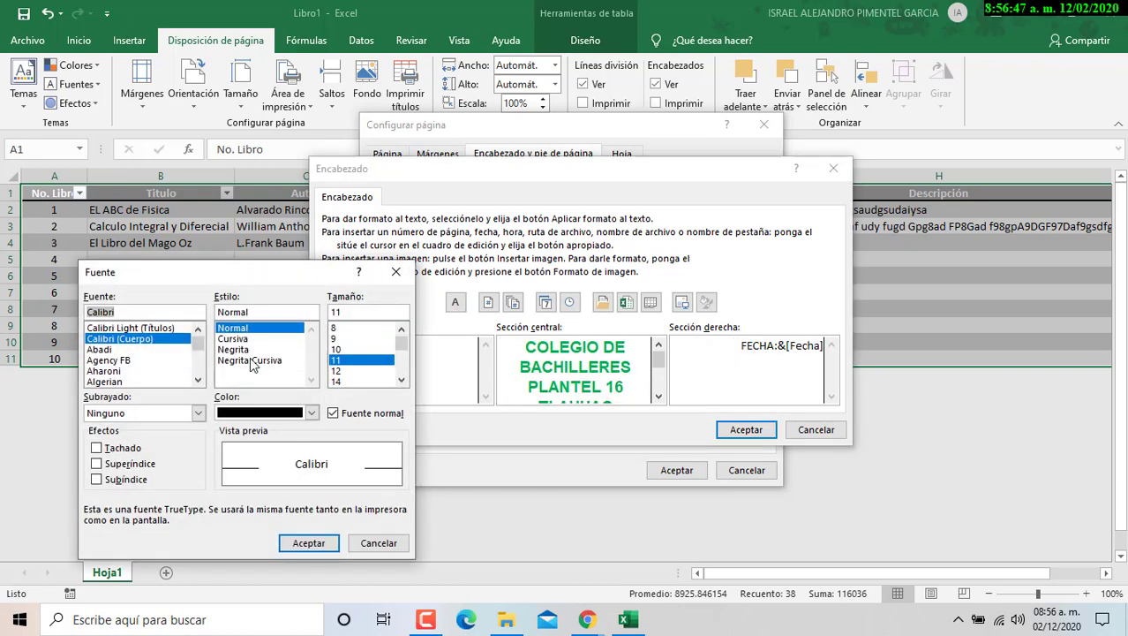
left_click(251, 360)
left_click(341, 380)
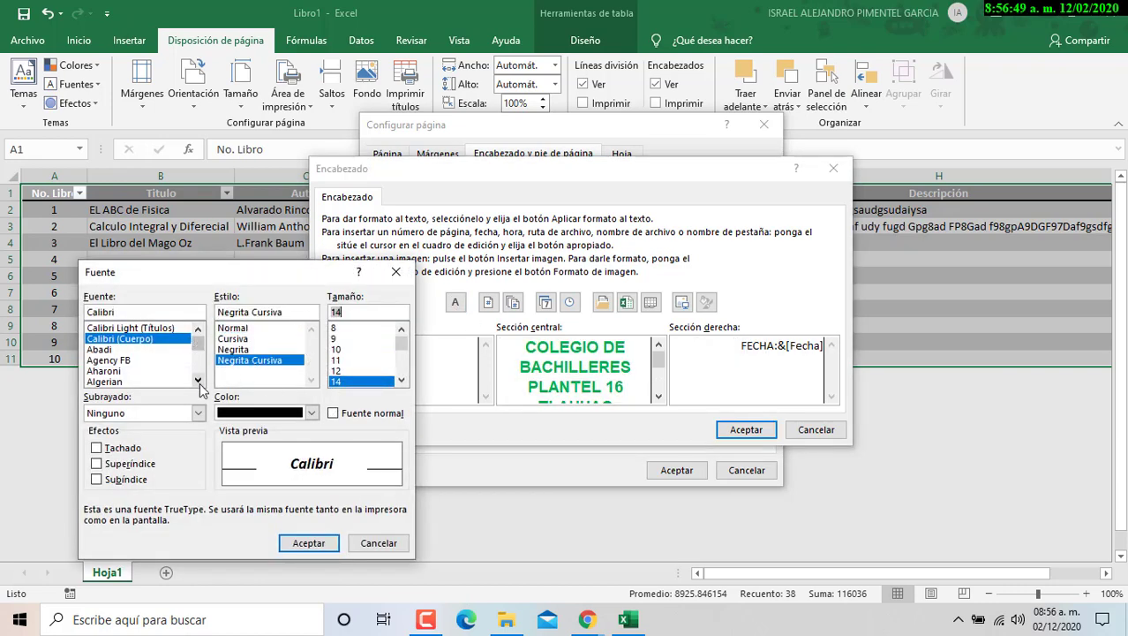
left_click(197, 379)
left_click(133, 381)
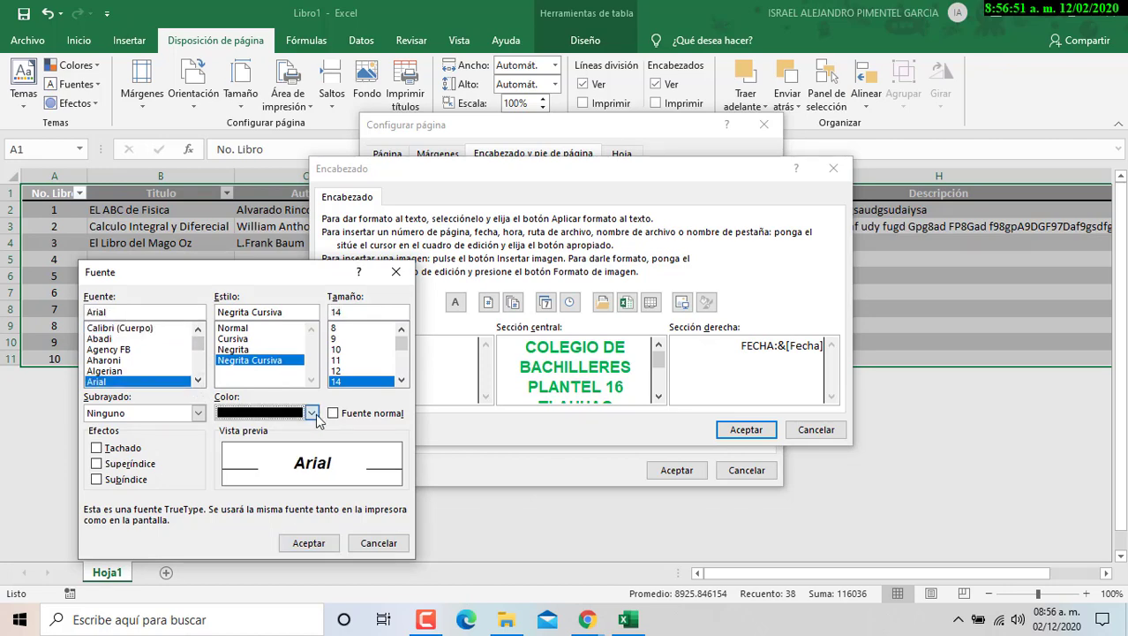
left_click(311, 413)
left_click(237, 561)
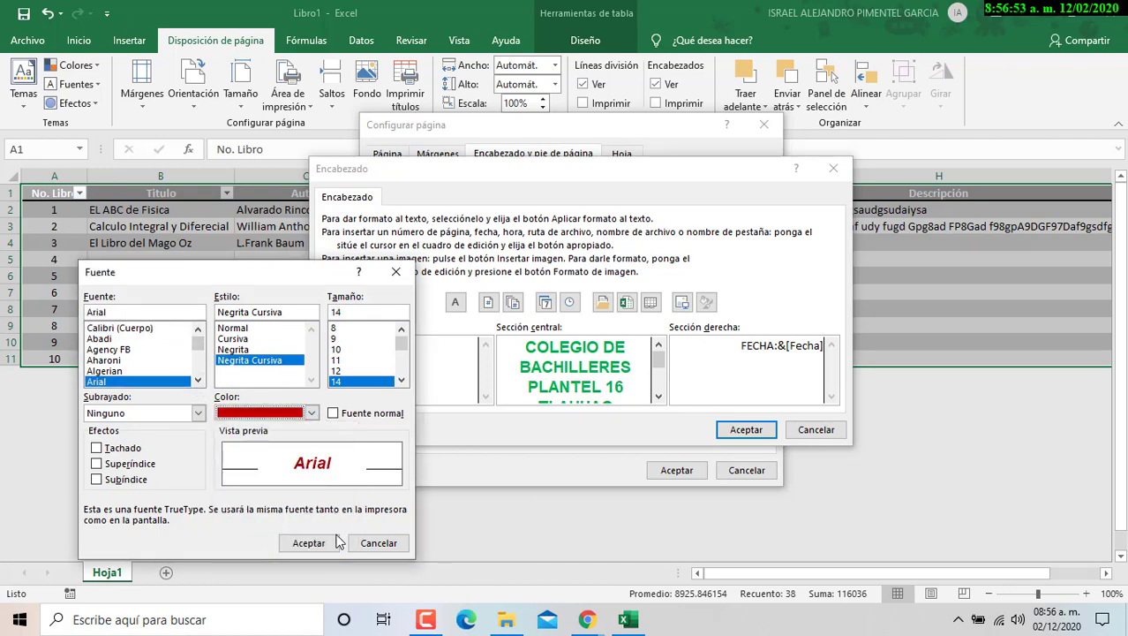
left_click(326, 544)
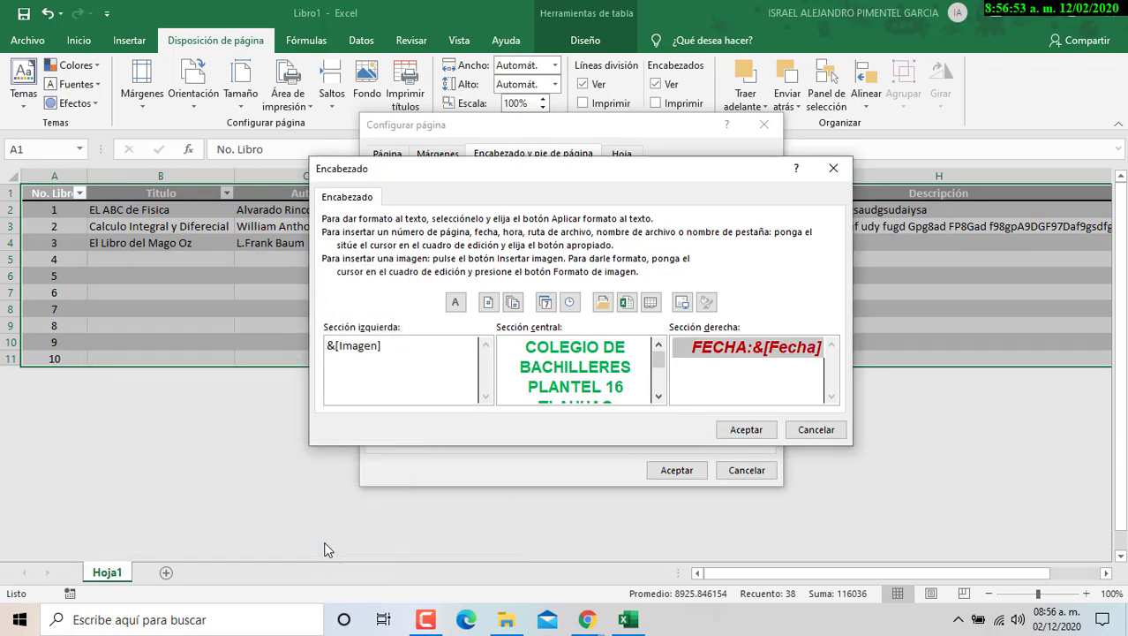
left_click(742, 437)
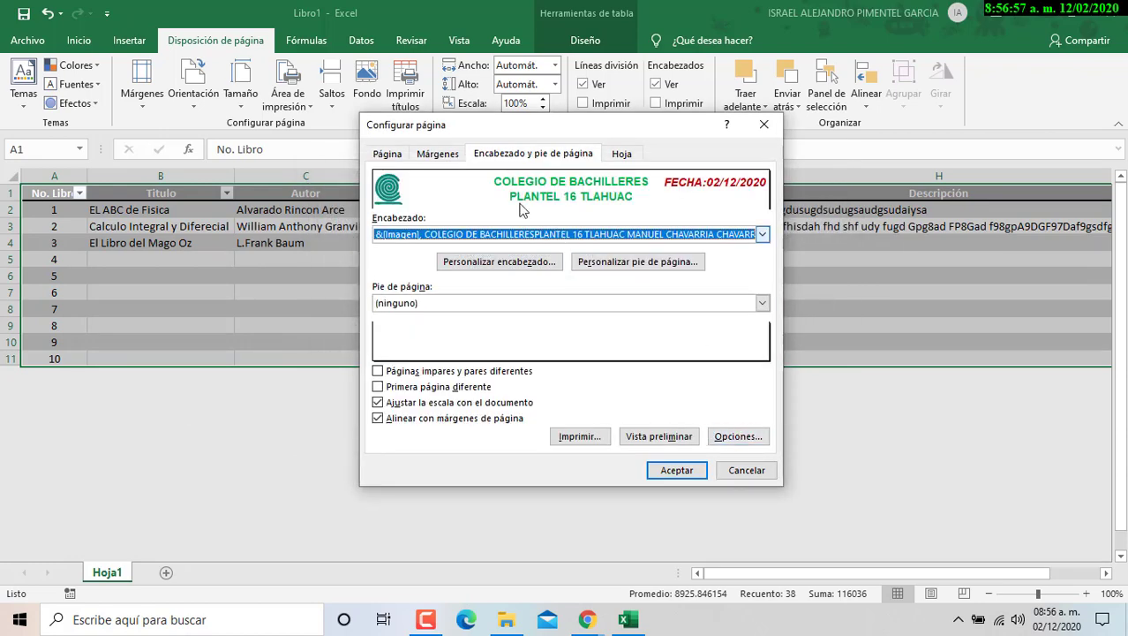
- Enter NOMBRE: with the student's full name in the footer's left section, correcting a typo
left_click(663, 263)
left_click_drag(618, 183, 614, 206)
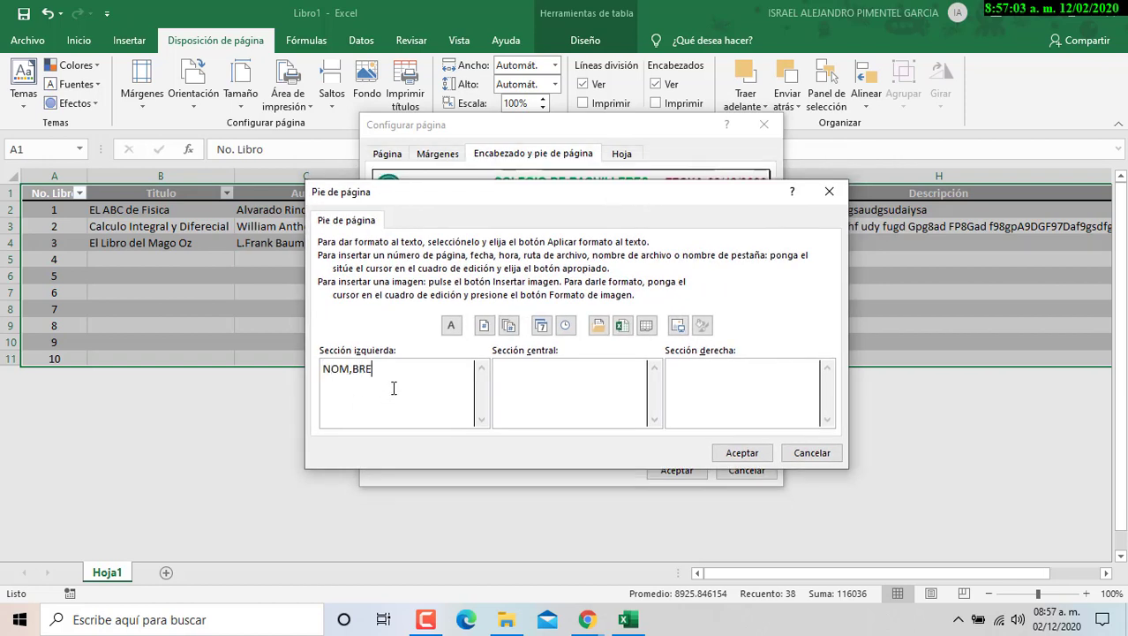
key("BackSpace")
key("BackSpace")
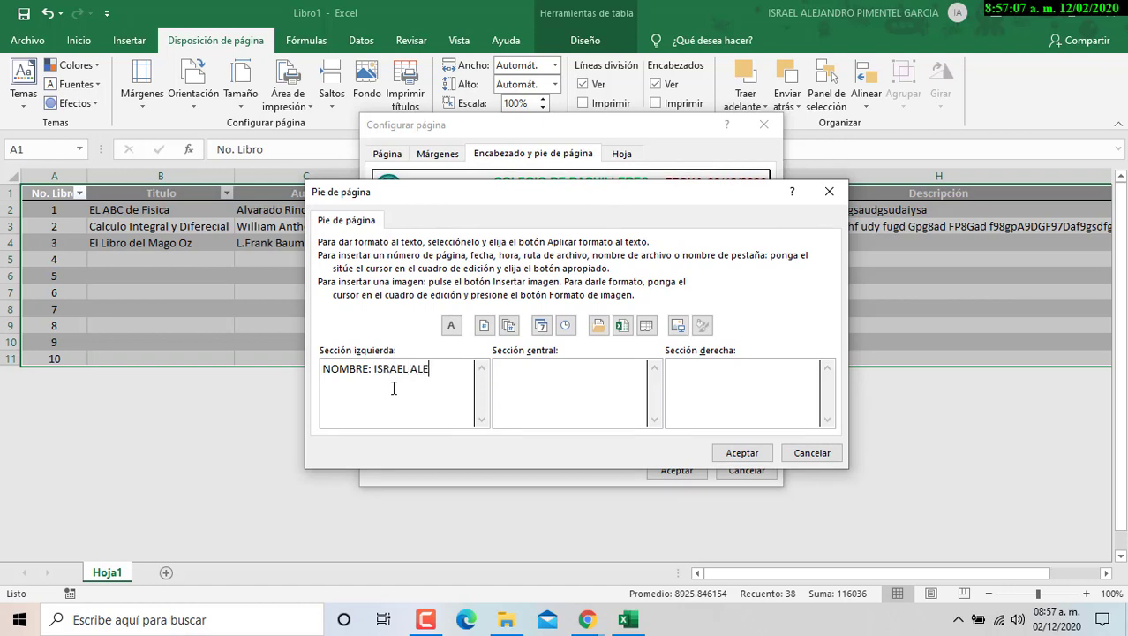
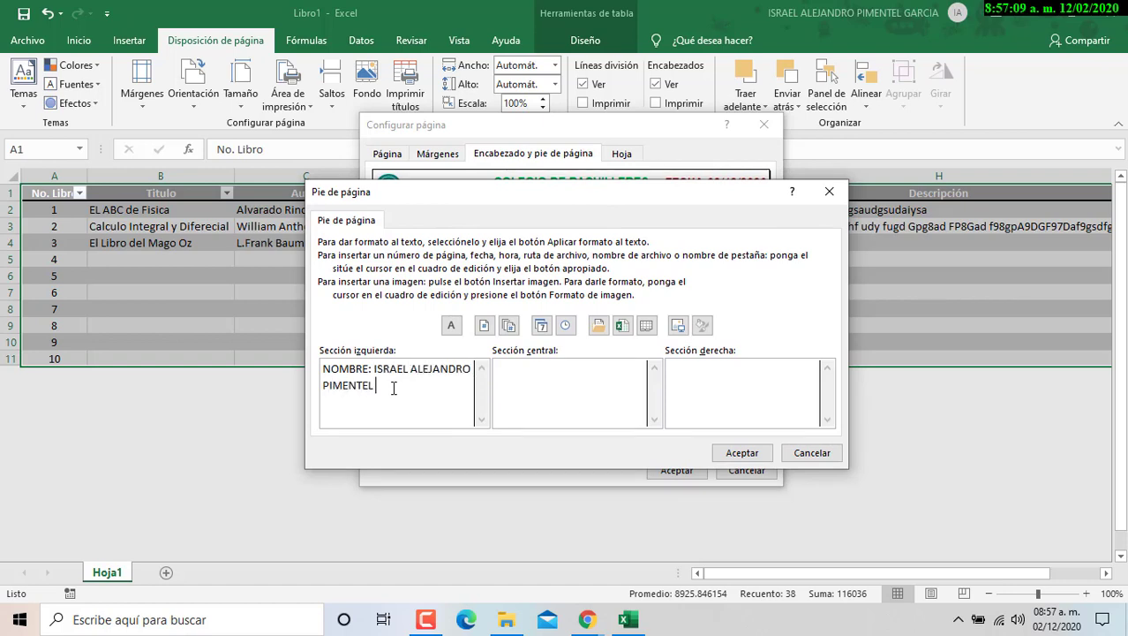
left_click(386, 380)
key("BackSpace")
type("RCIA")
- Type PAGINA: in the centre section and GRUPO: 313 in the right section
left_click(563, 369)
type("PAGINA:")
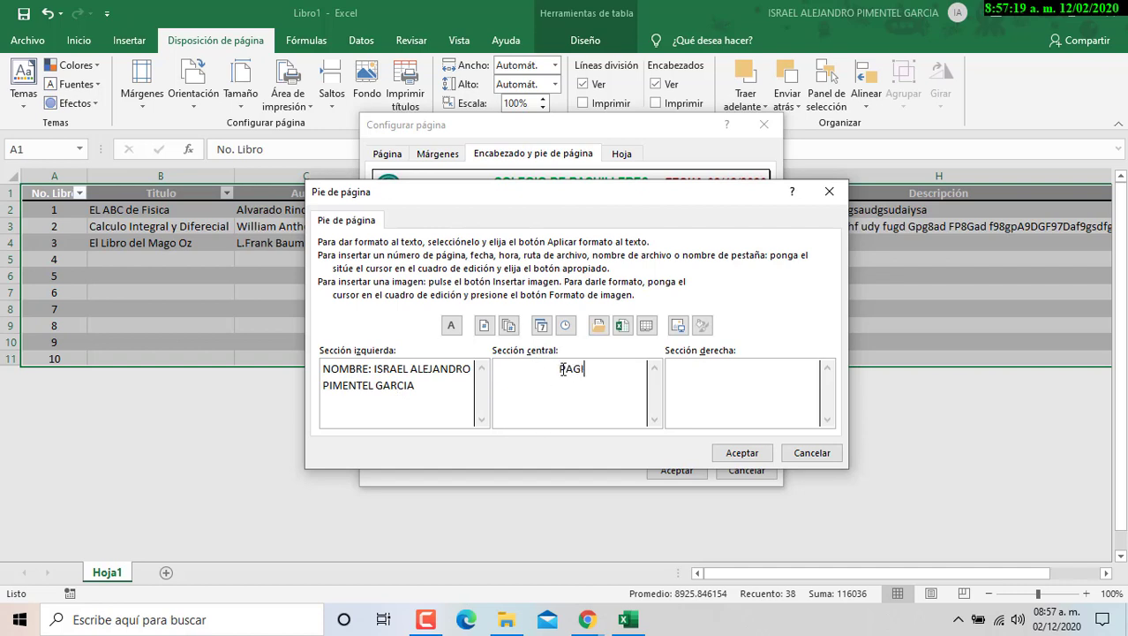
left_click(719, 371)
type("GRUPO:")
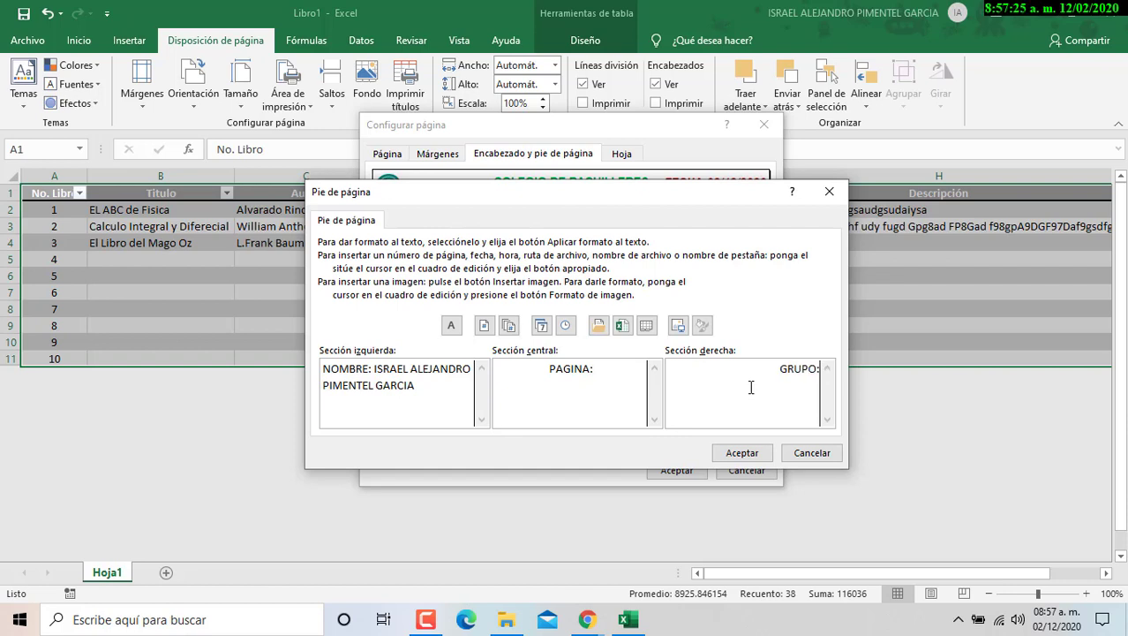
type(" 30")
type("13")
- Add the page number after PAGINA: and make the name bold dark blue Arial 14
left_click(484, 333)
left_click_drag(452, 400, 300, 343)
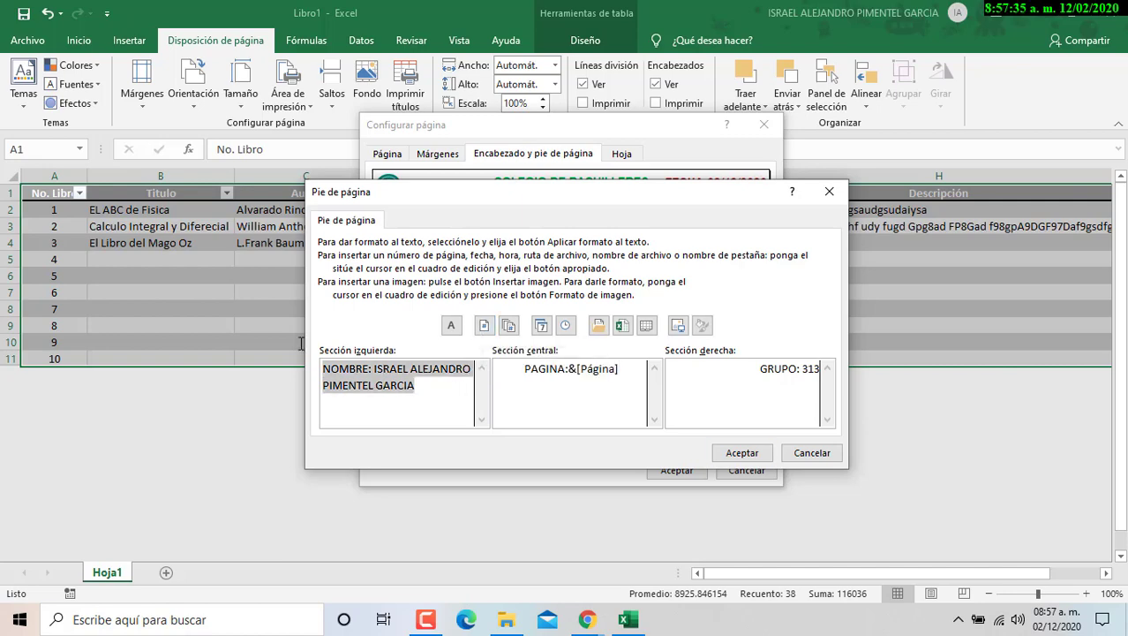
left_click(451, 325)
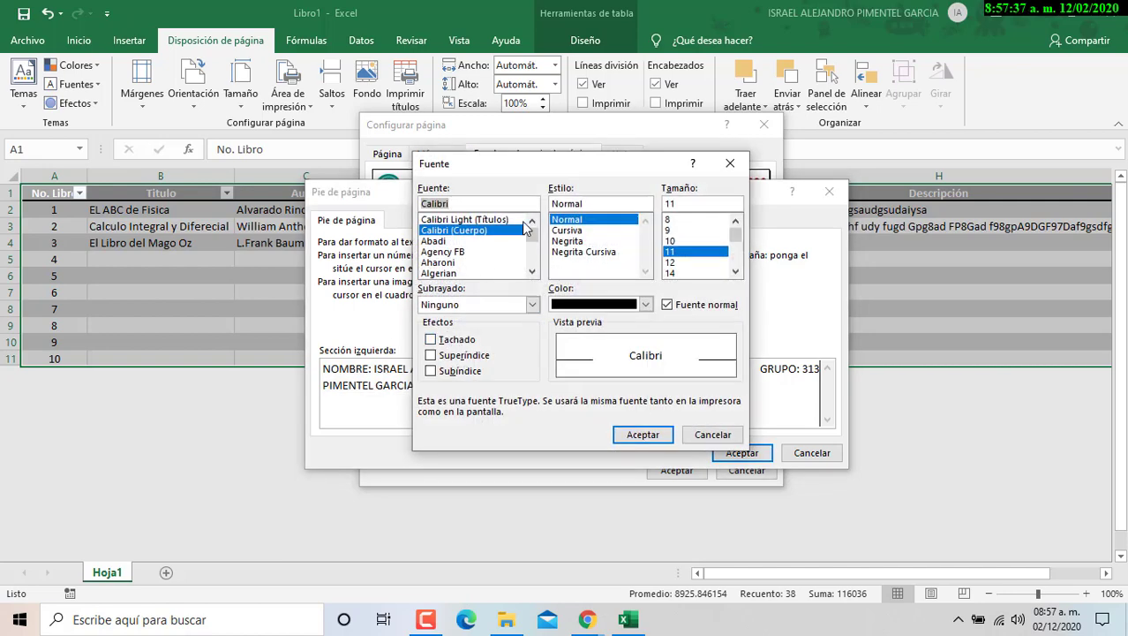
left_click(533, 272)
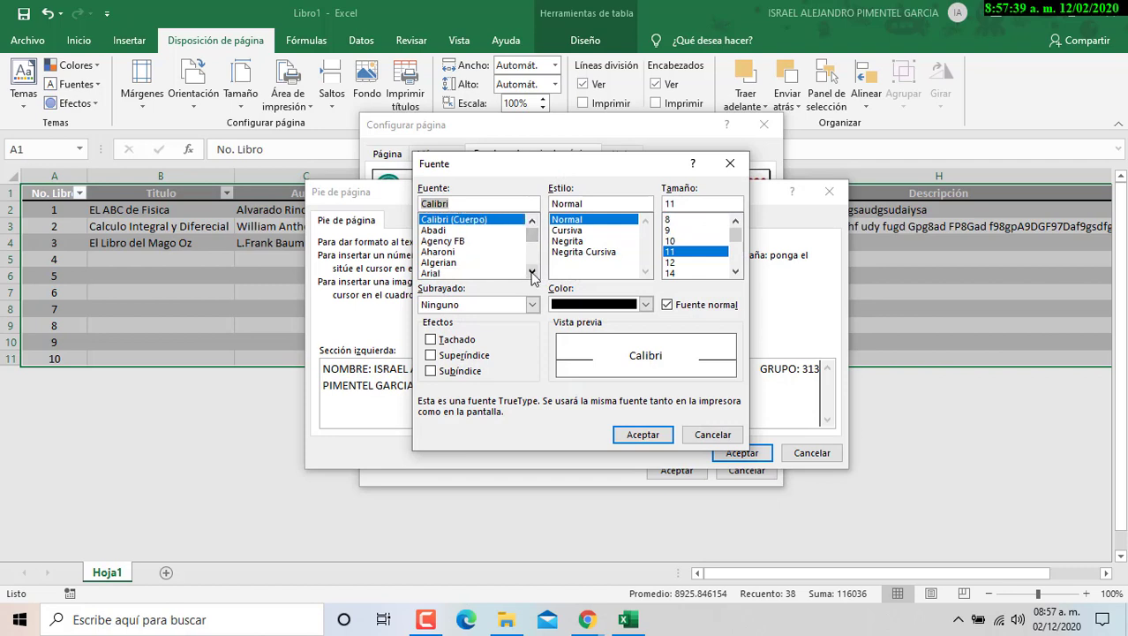
left_click(431, 273)
left_click(568, 240)
left_click(671, 273)
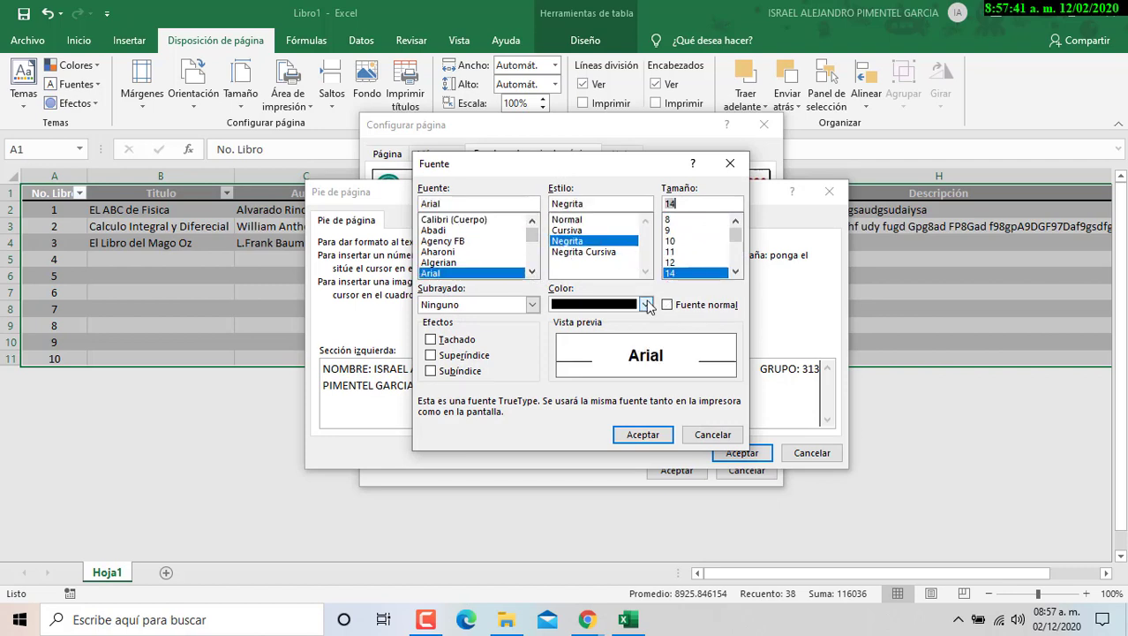
left_click(648, 305)
left_click(667, 453)
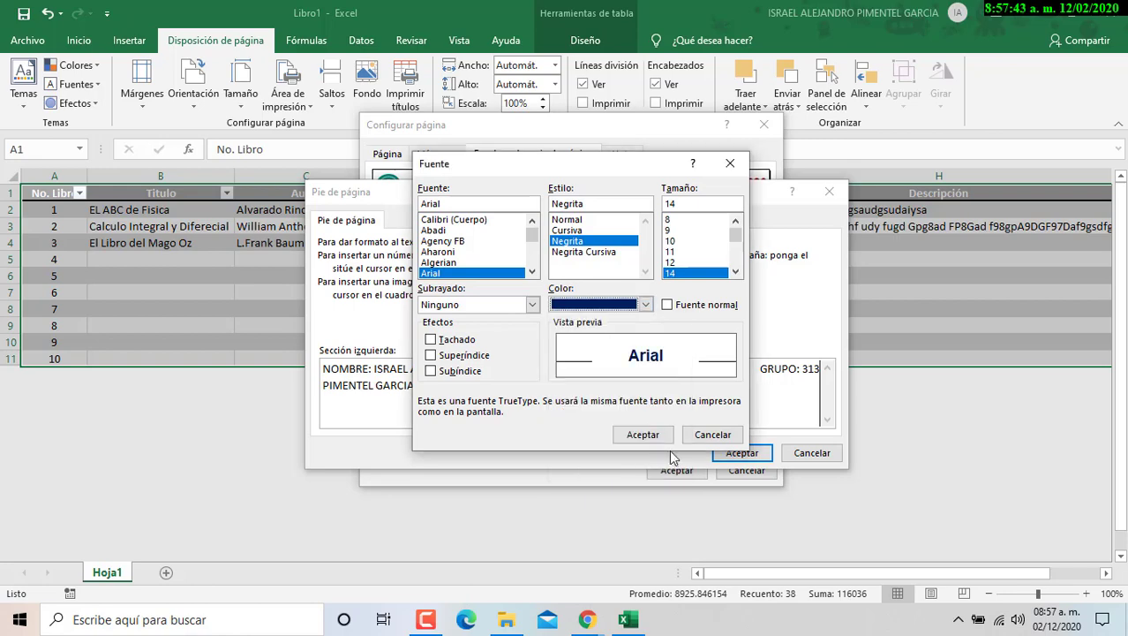
left_click(643, 435)
- Make the centre footer text PAGINA:&[Página] bold Arial 14
left_click_drag(618, 369, 496, 369)
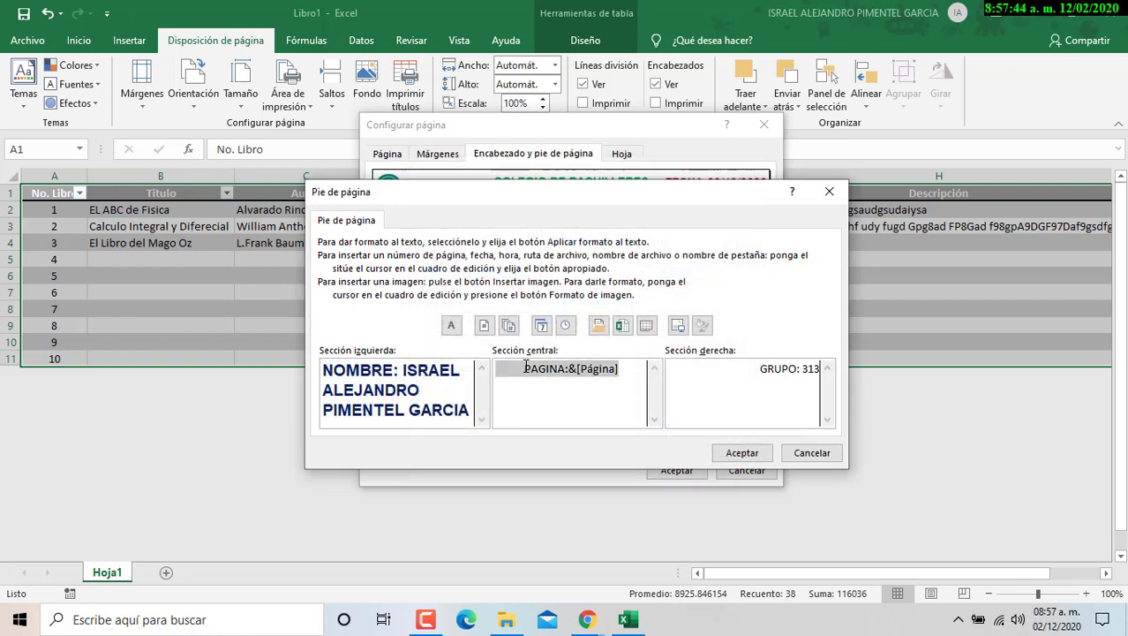
left_click(451, 326)
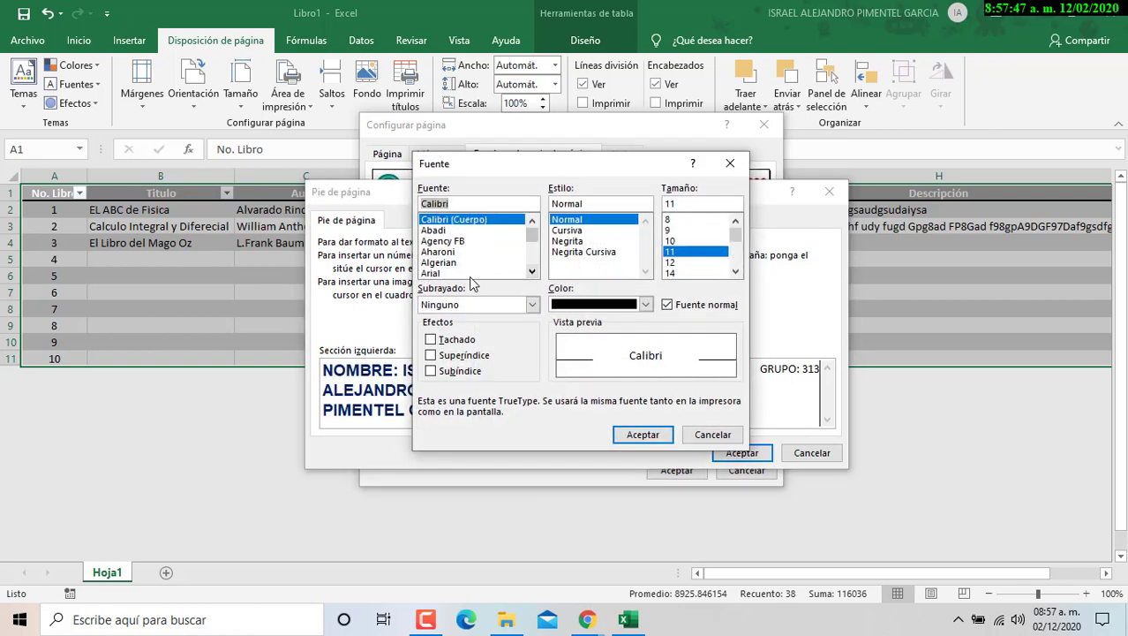
left_click(432, 273)
left_click(568, 241)
left_click(691, 274)
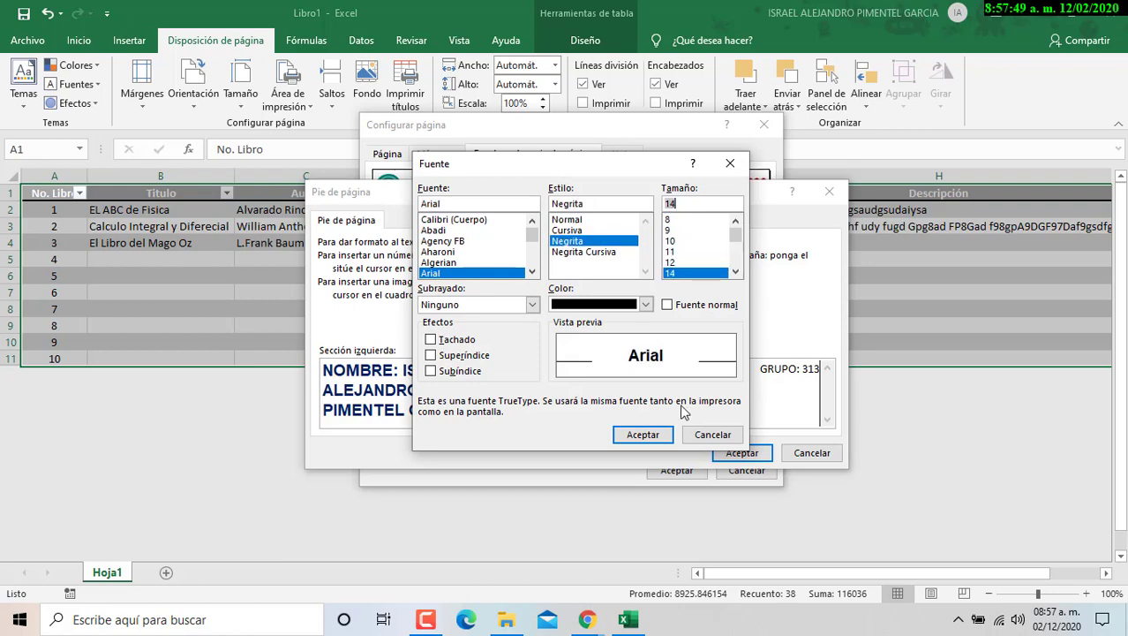
left_click(643, 434)
- Make GRUPO: 313 bold orange Arial 14 and accept the footer
left_click(730, 371)
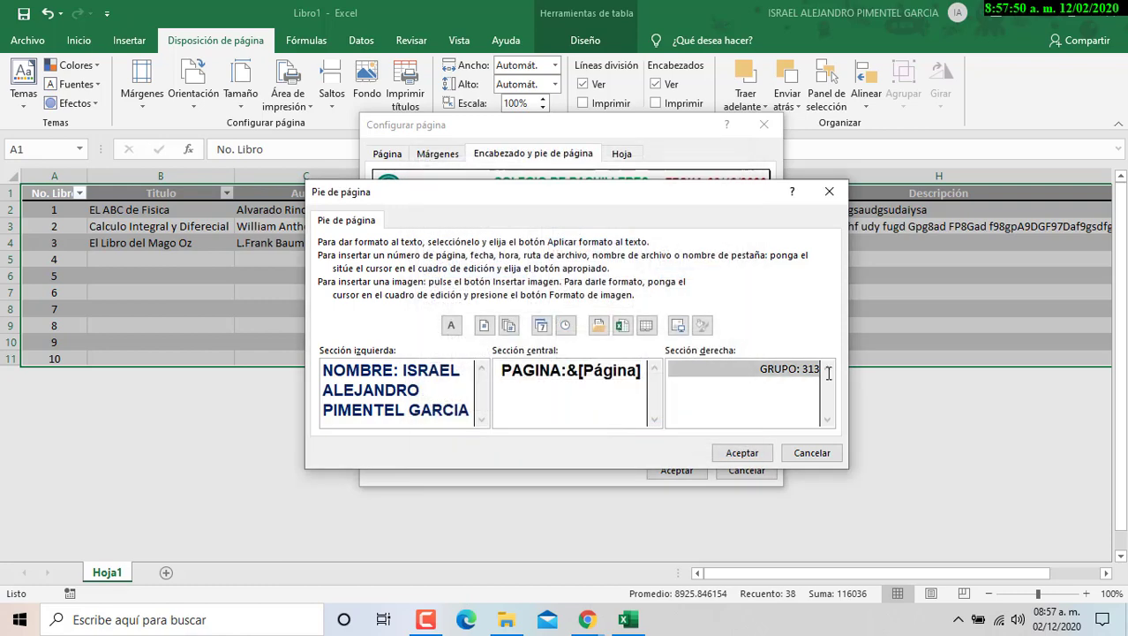
left_click(452, 327)
left_click(568, 242)
left_click(675, 273)
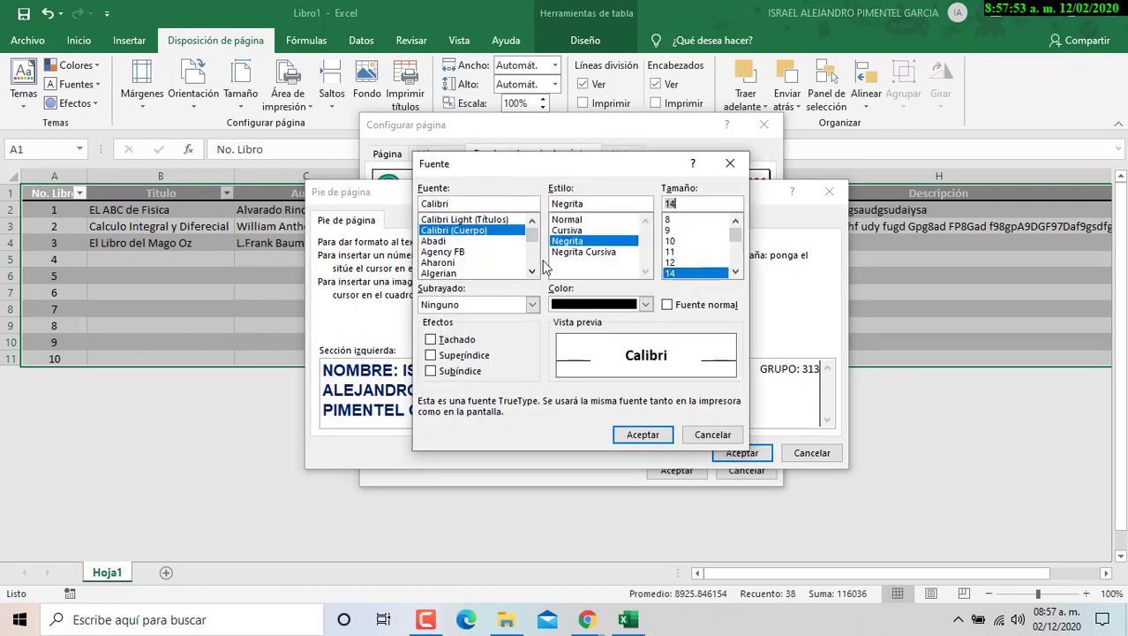
double_click(531, 271)
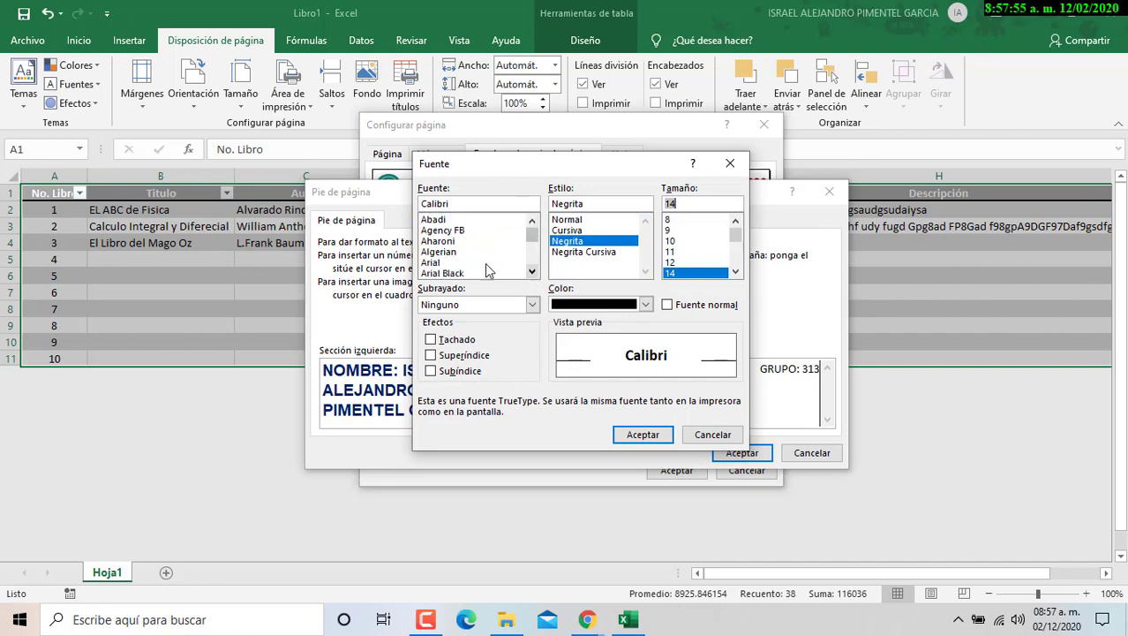
left_click(485, 263)
left_click(646, 304)
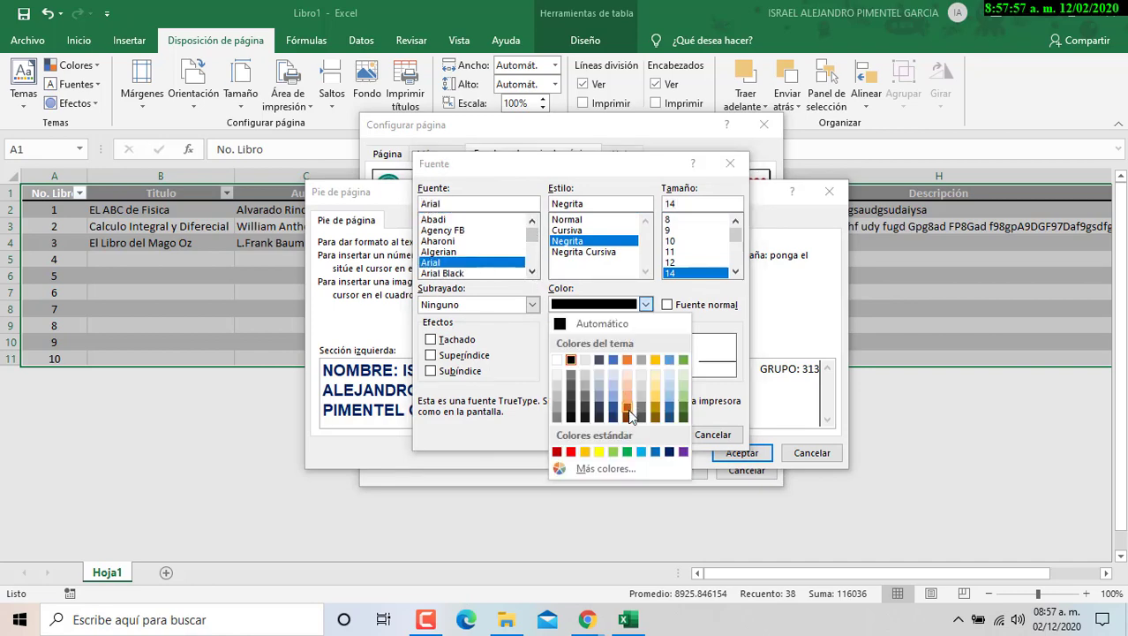
left_click(631, 415)
left_click(737, 452)
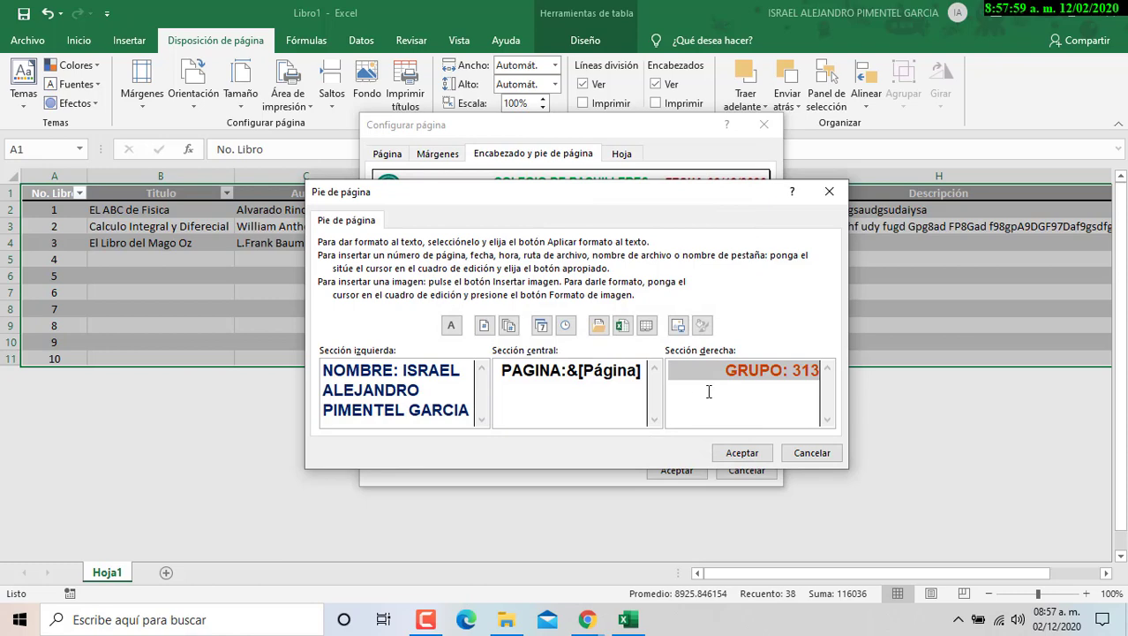
left_click(740, 452)
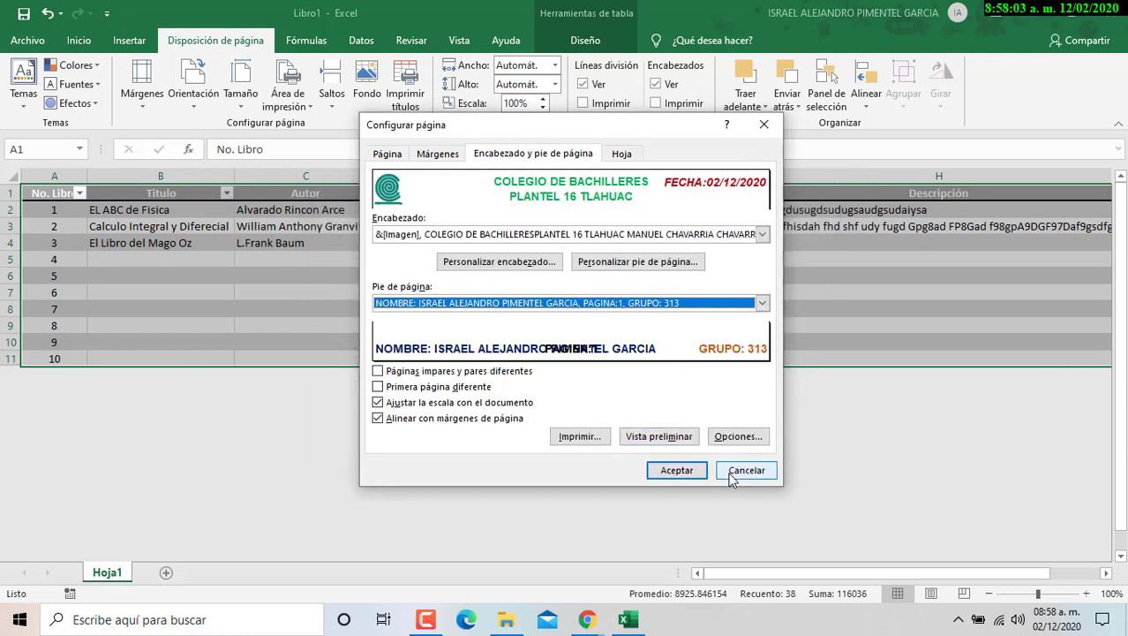
- Preview the printed page with its new header and footer, then switch to the Chrome assignment
left_click(686, 442)
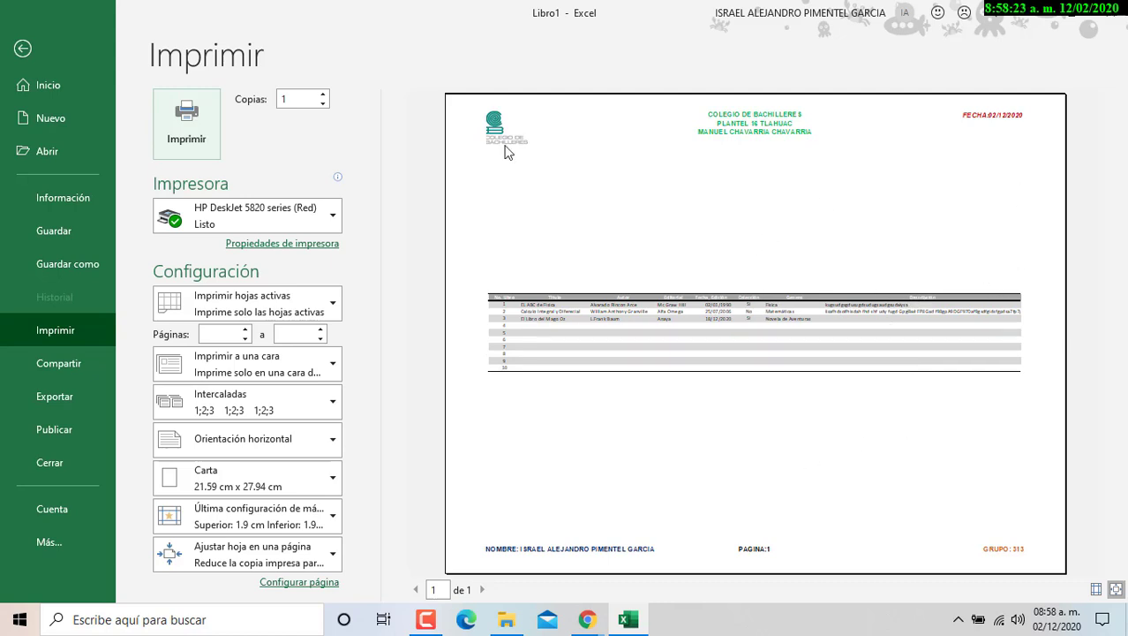
left_click(26, 50)
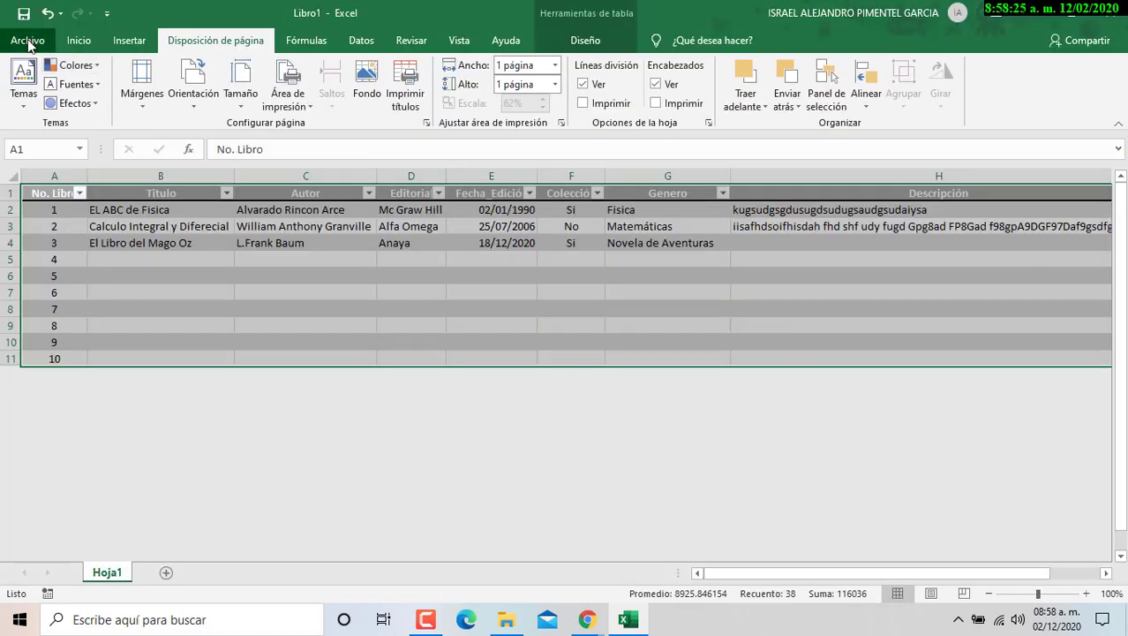
left_click(29, 43)
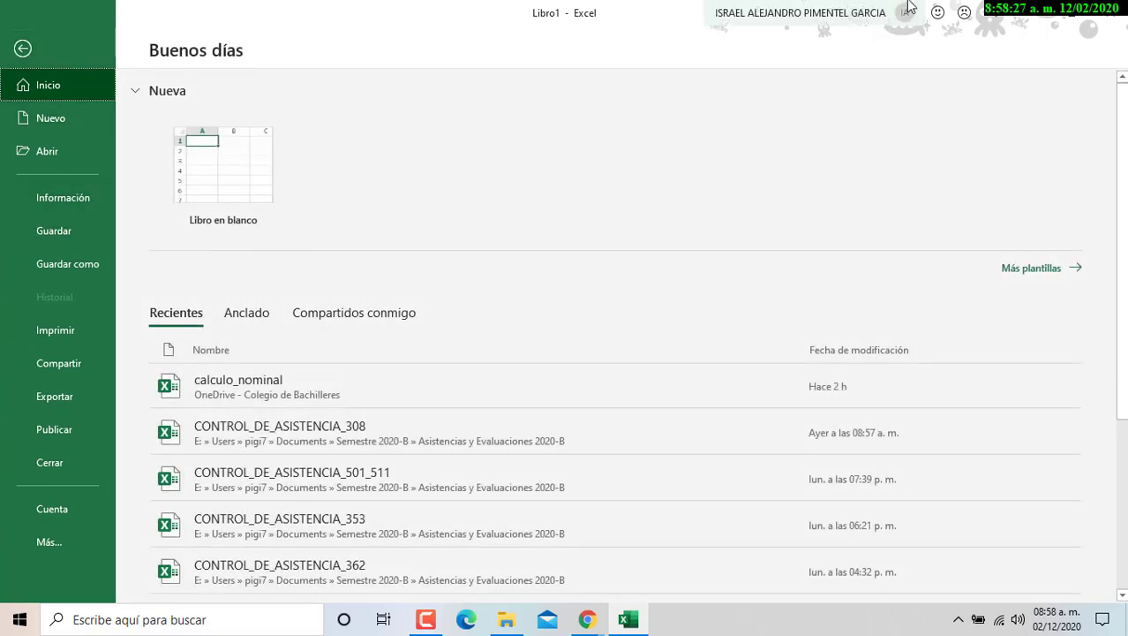
key("alt+Tab")
- Return to Classwork and expand the Reglas de Validación y Correspondencia assignment, 0 of 45 turned in
left_click(550, 18)
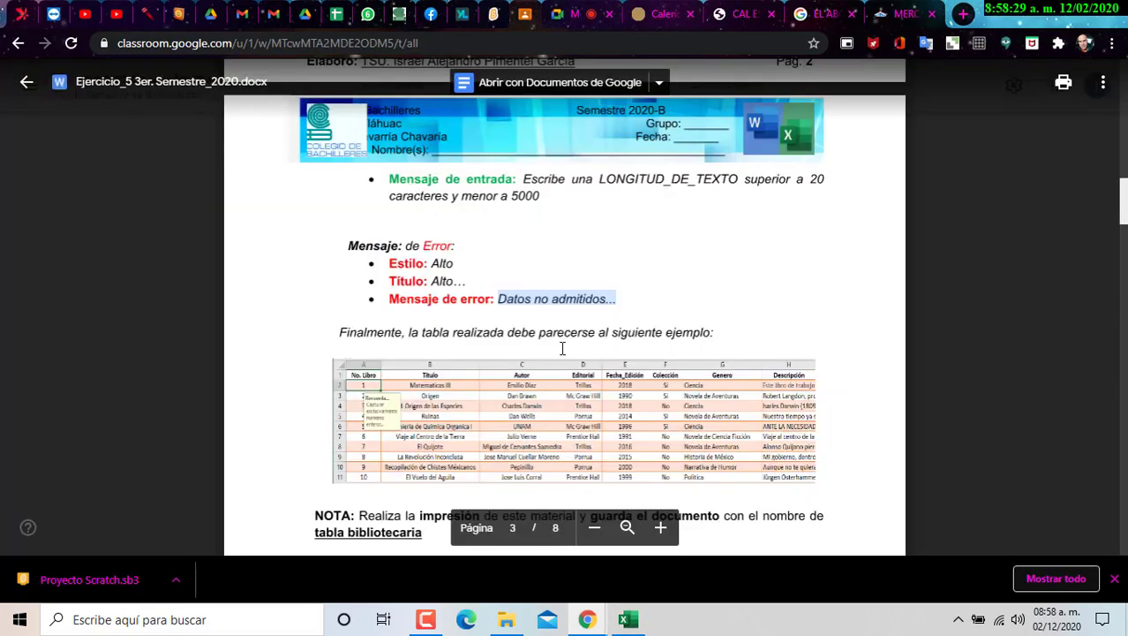
left_click(24, 80)
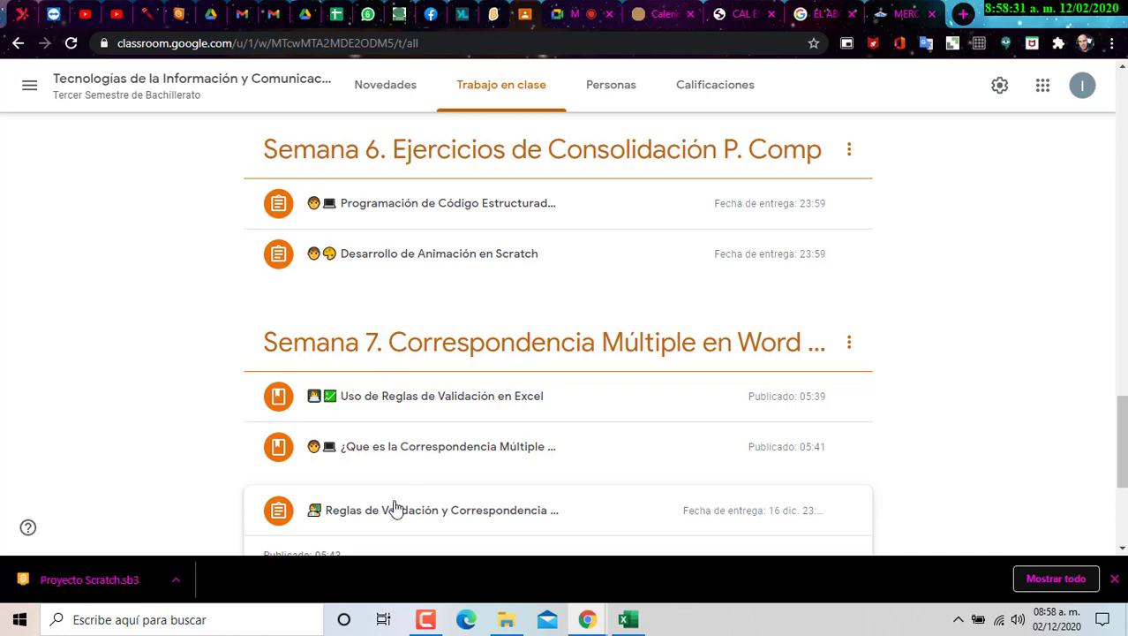
scroll(642, 482, "up", 1)
scroll(642, 481, "down", 1)
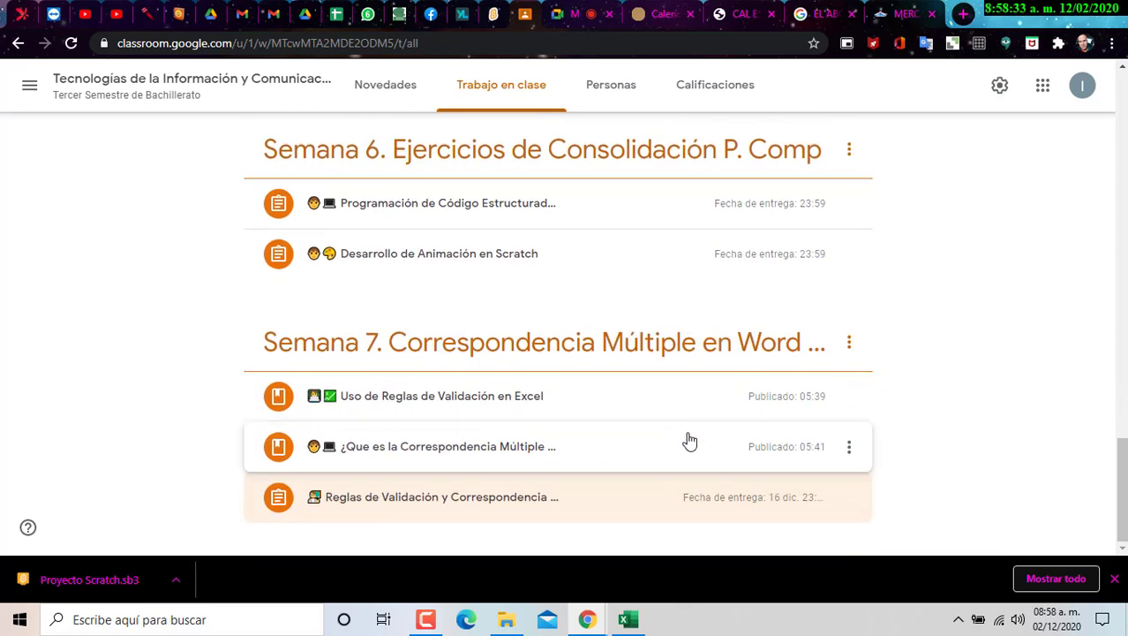
left_click(753, 484)
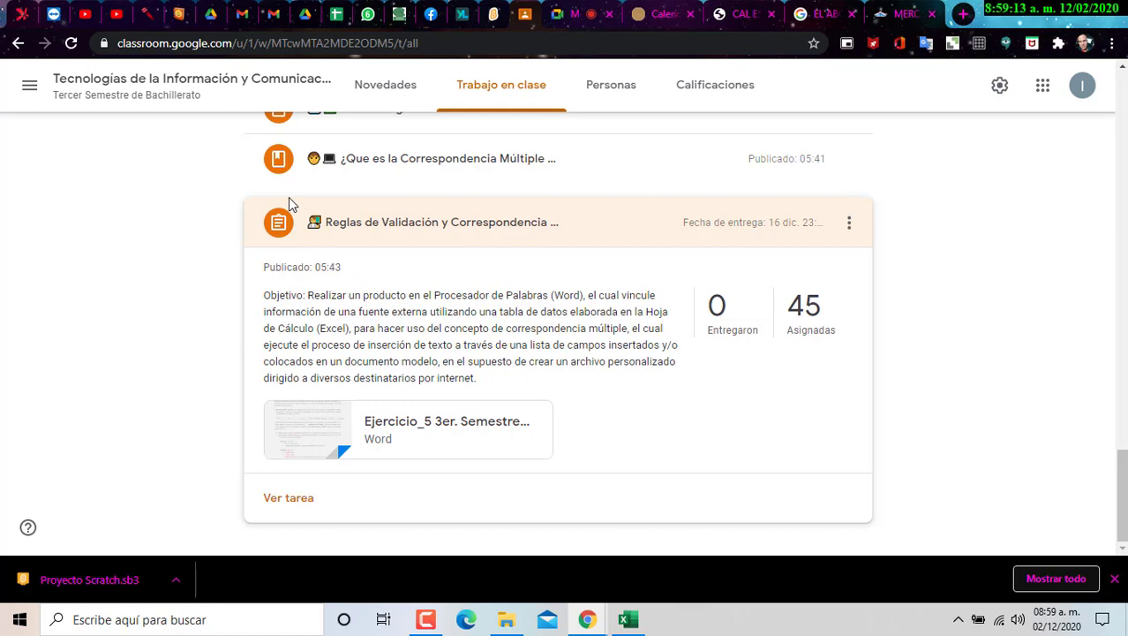
left_click(1059, 618)
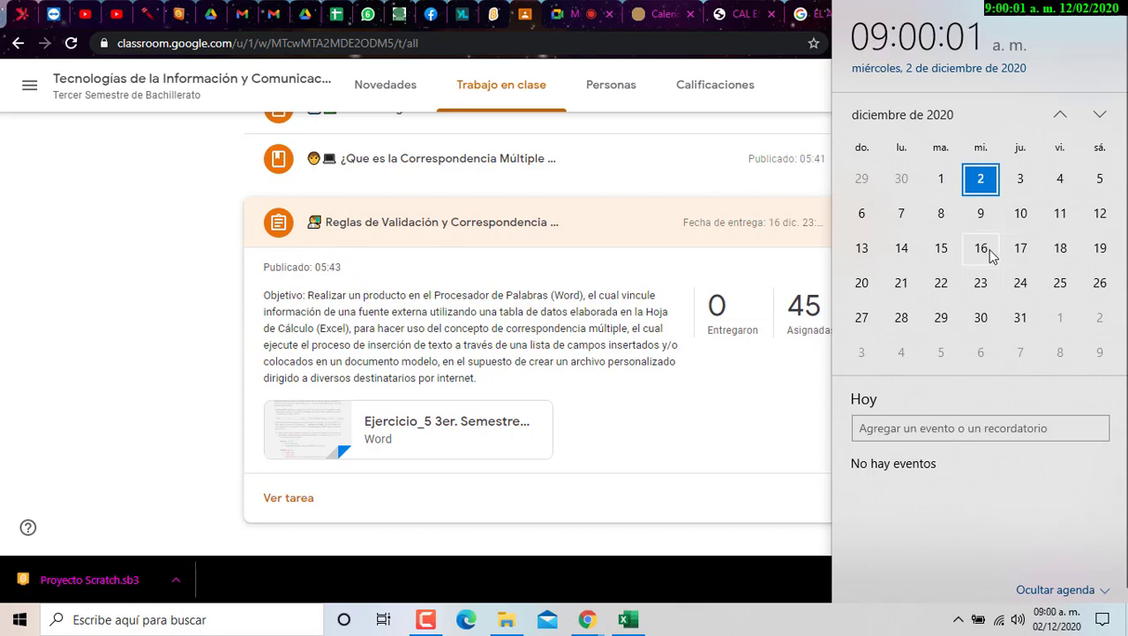
left_click(124, 417)
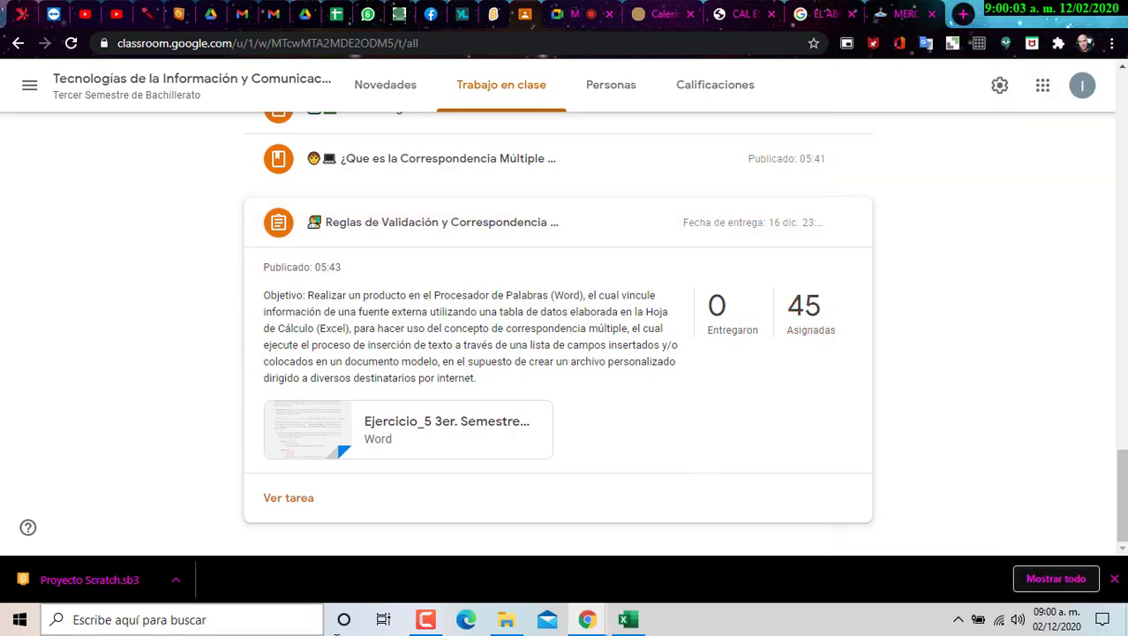
left_click(506, 619)
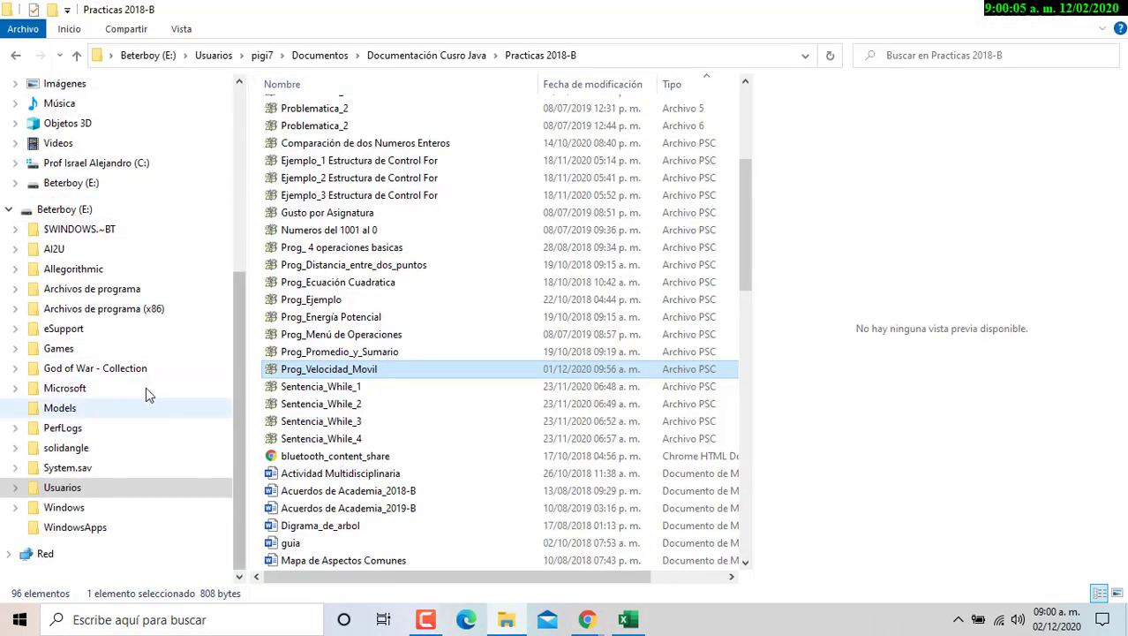
- Browse Documentos > Semestre 2020-B > Asistencias y Evaluaciones 2020-B and open CONTROL_DE_ASISTENCIA_313
left_click(327, 55)
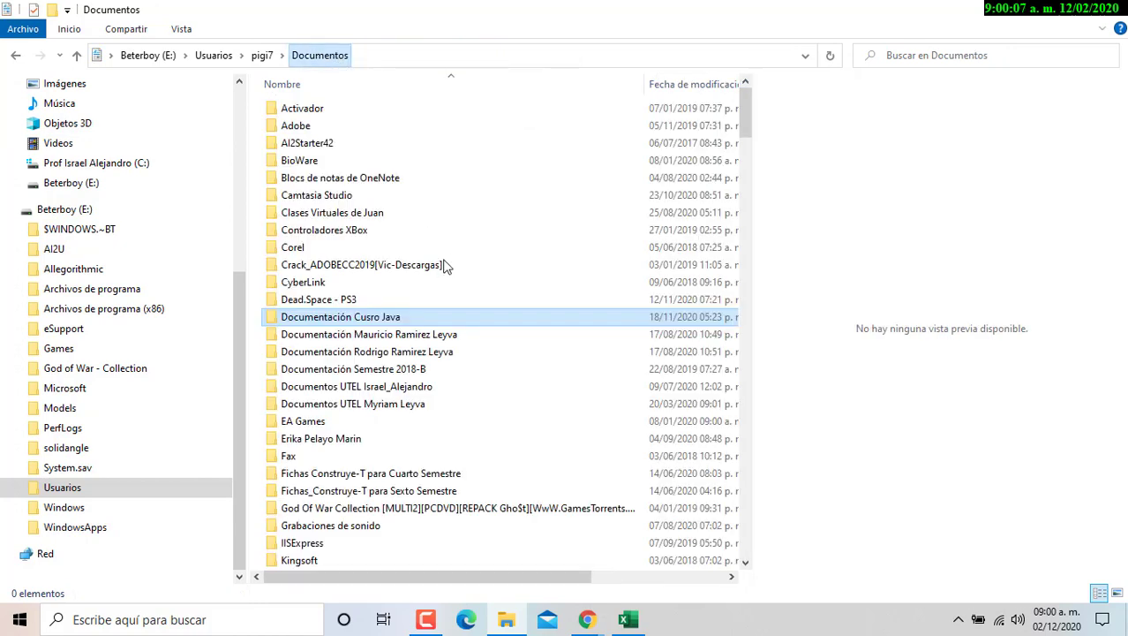
left_click(329, 370)
key("s")
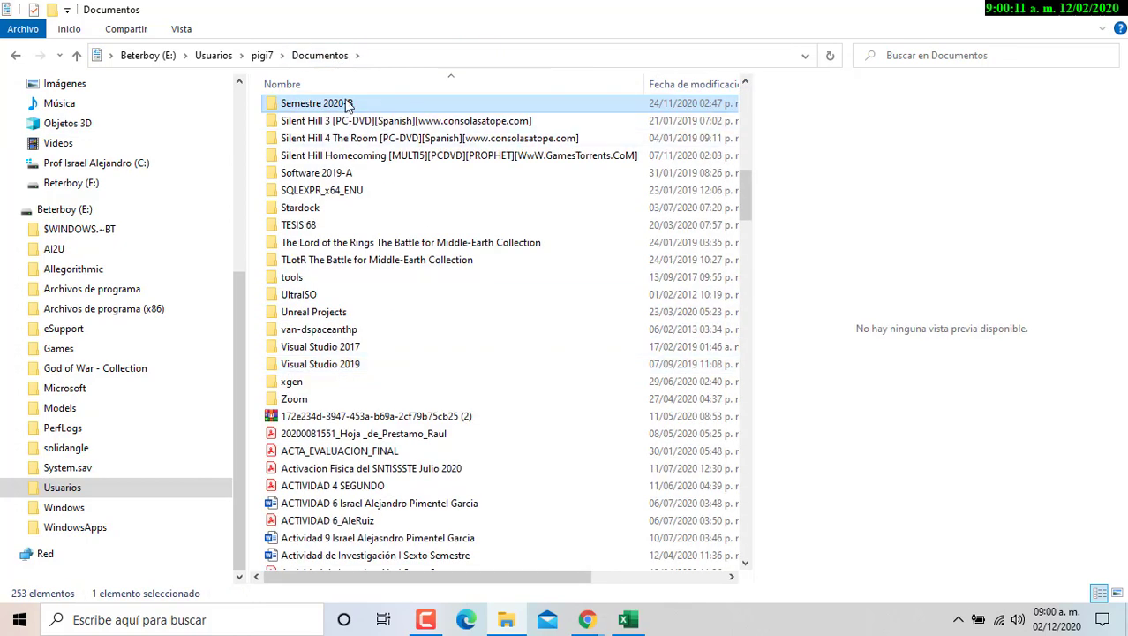
key("Return")
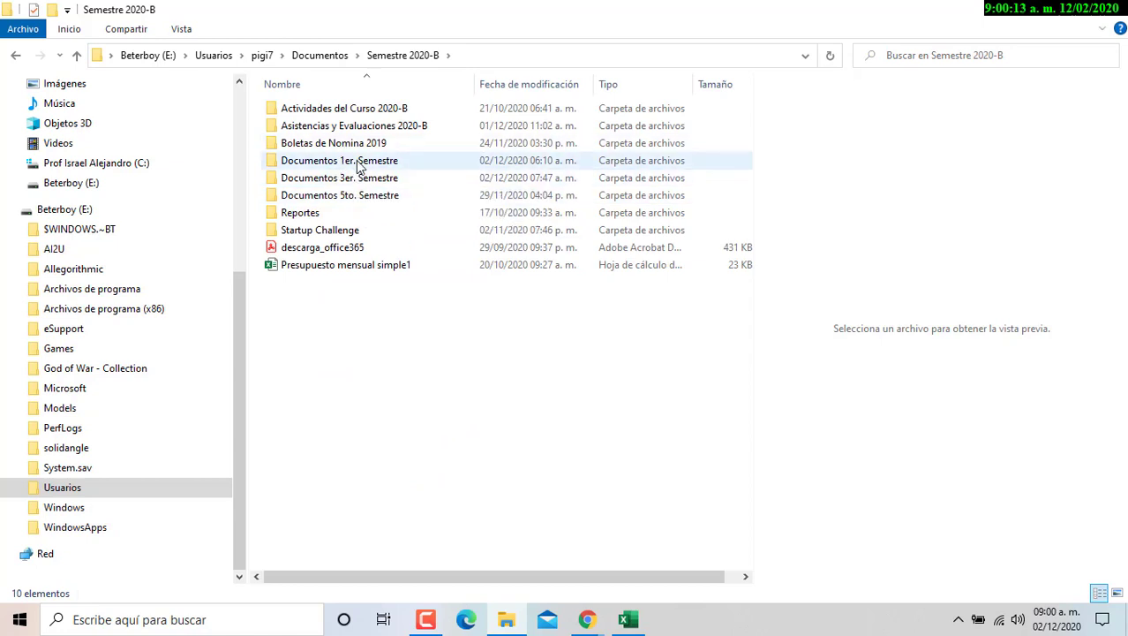
left_click(353, 130)
double_click(353, 130)
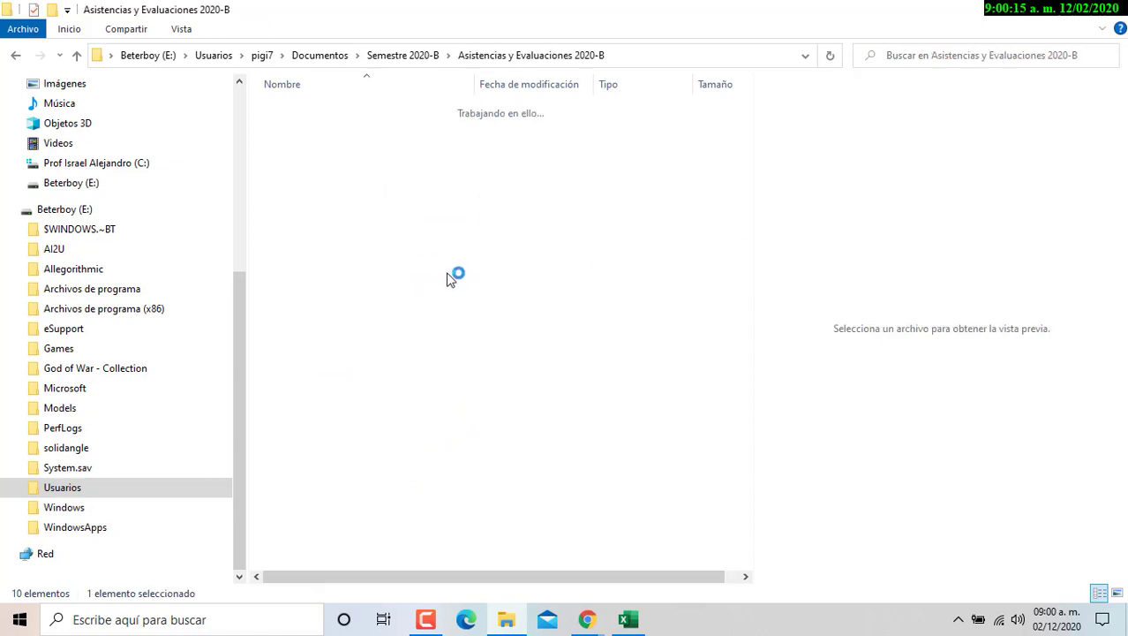
left_click(386, 268)
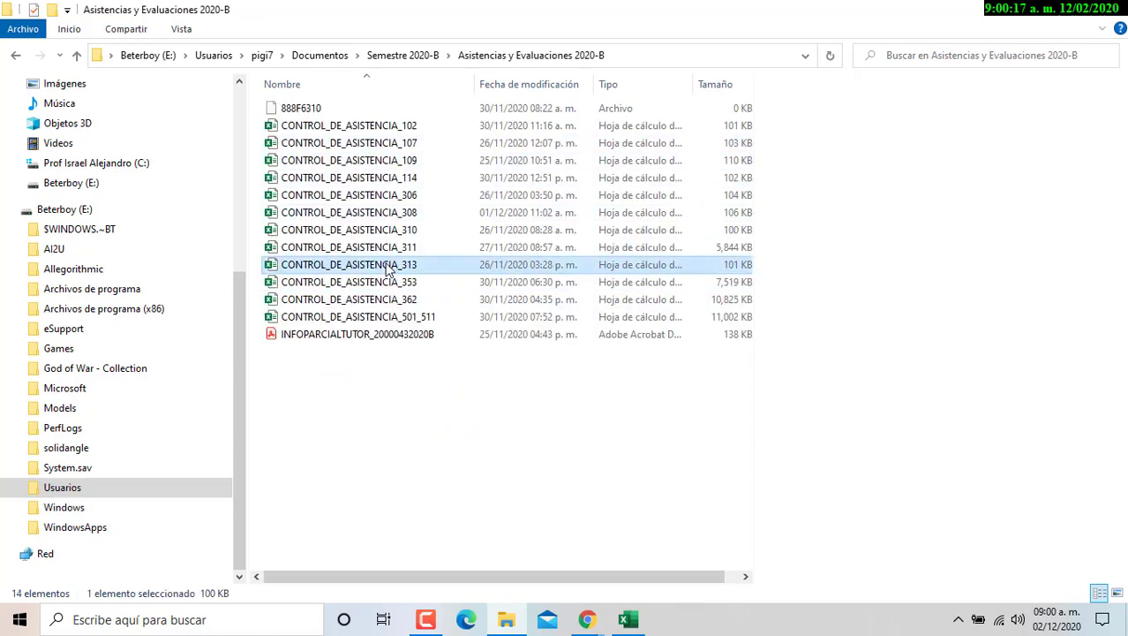
double_click(386, 269)
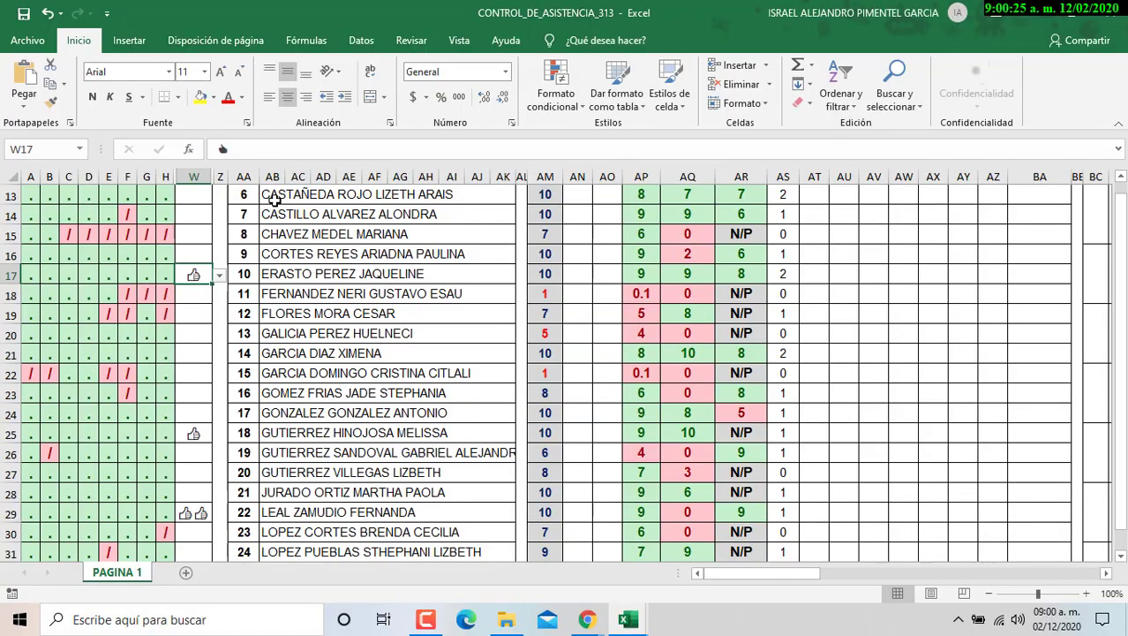
- Unhide the previously hidden columns between H and W
scroll(150, 336, "up", 4)
left_click_drag(165, 177, 196, 177)
right_click(169, 180)
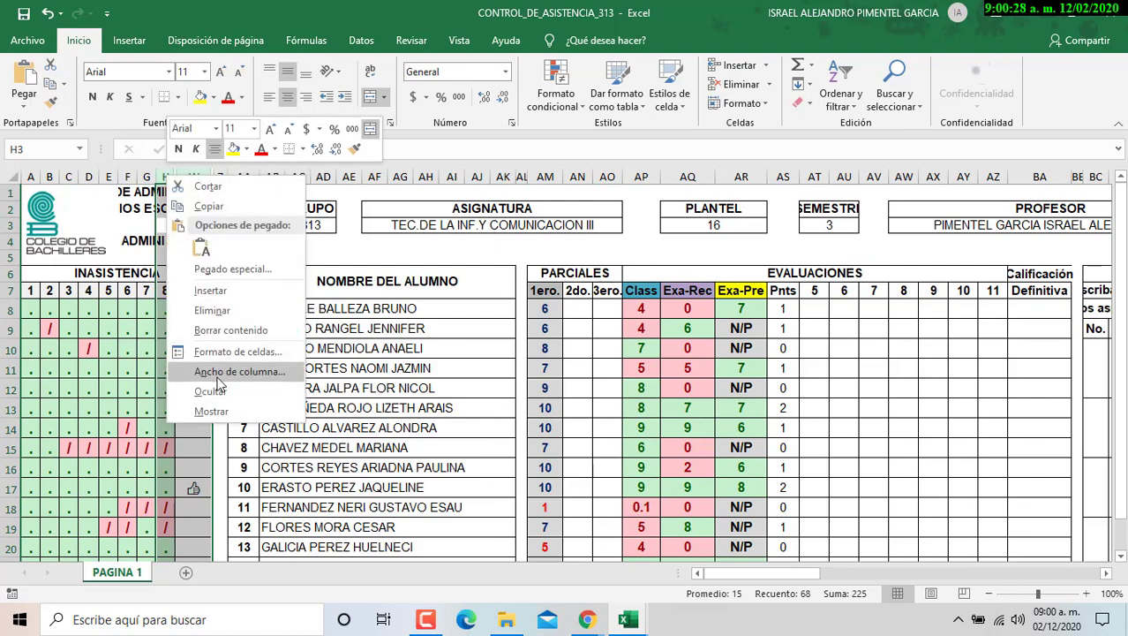
left_click(212, 411)
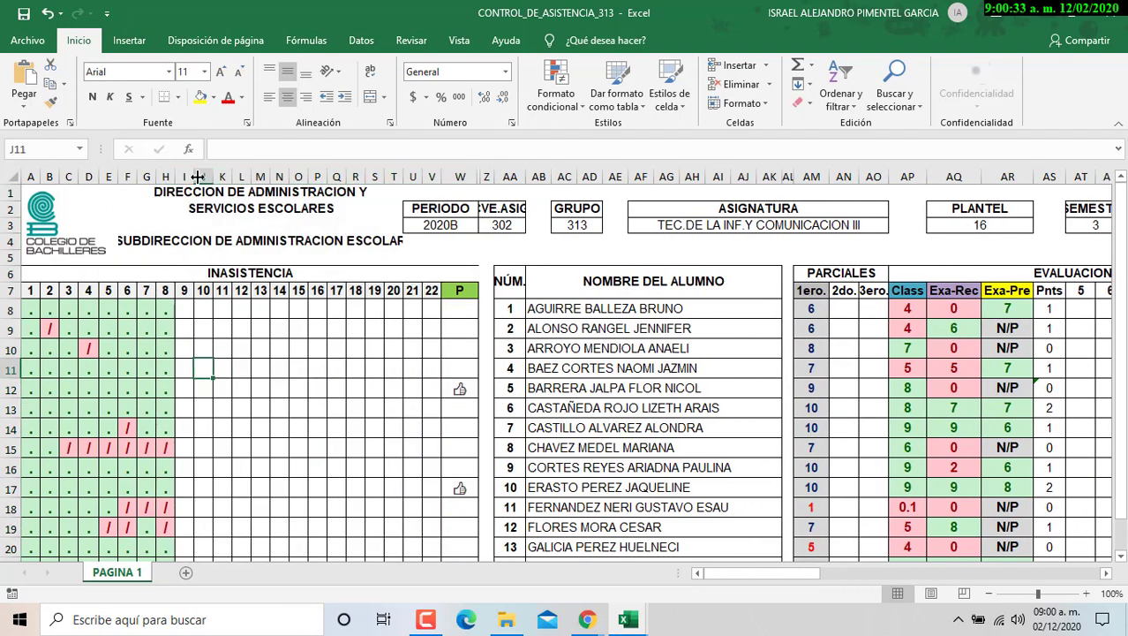
- Hide columns J through V (days 10–22) and select cell I8
left_click(202, 175)
left_click_drag(203, 174, 433, 174)
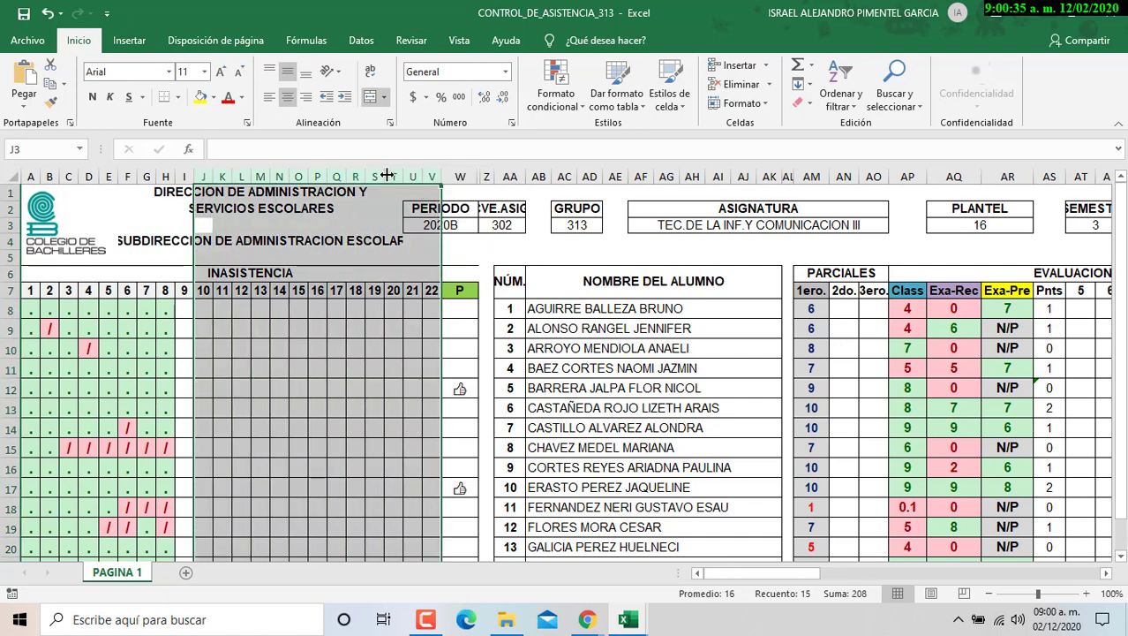
right_click(386, 174)
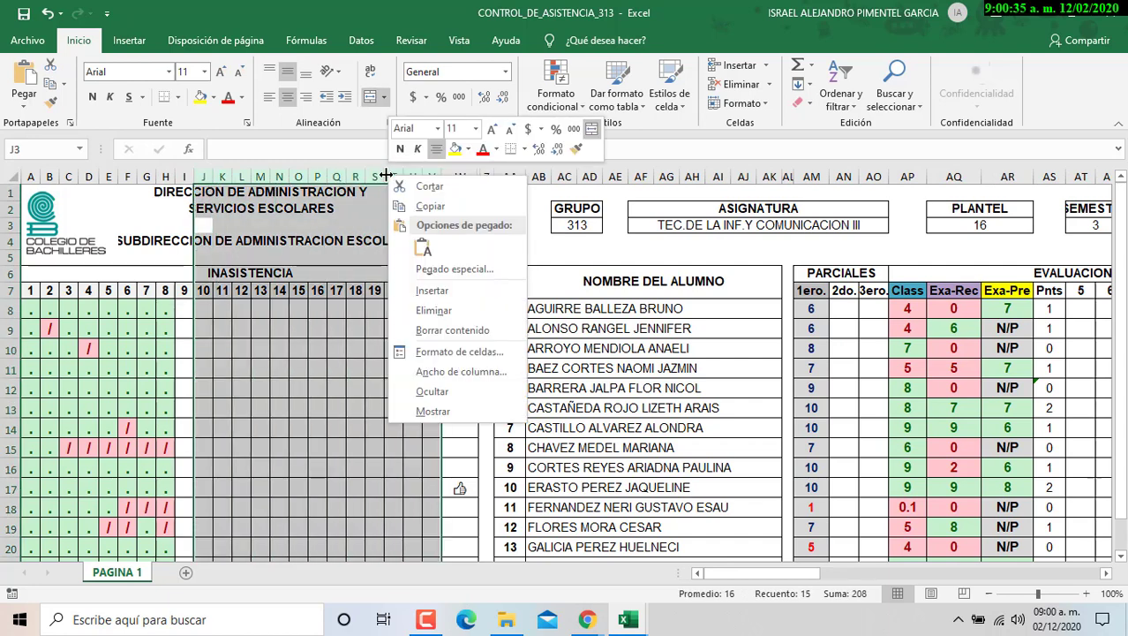
left_click(457, 396)
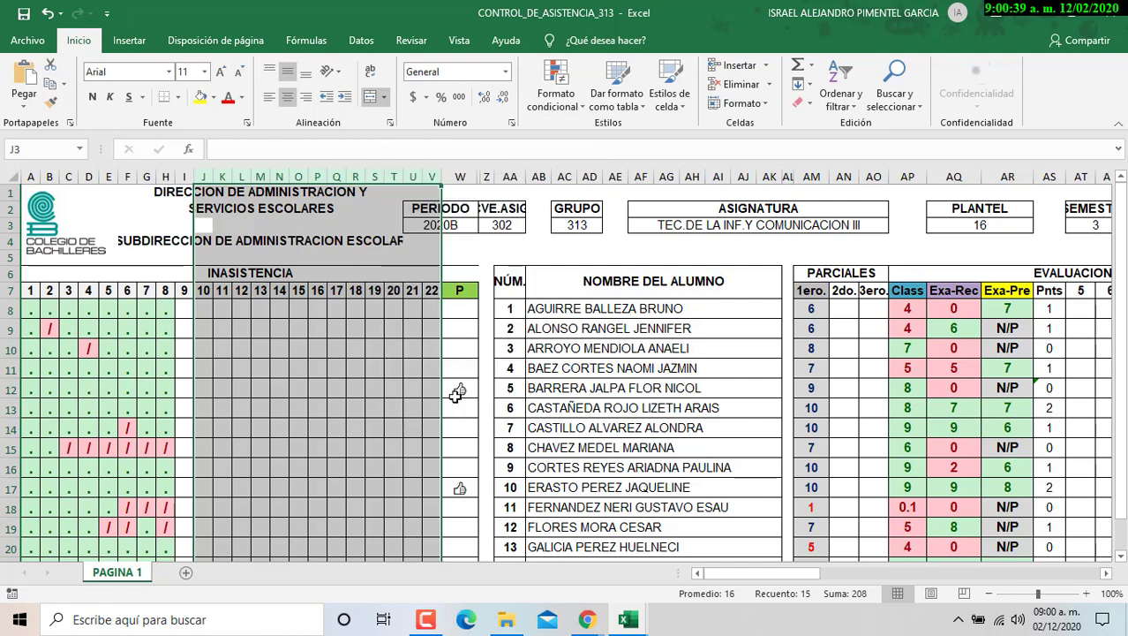
left_click(177, 314)
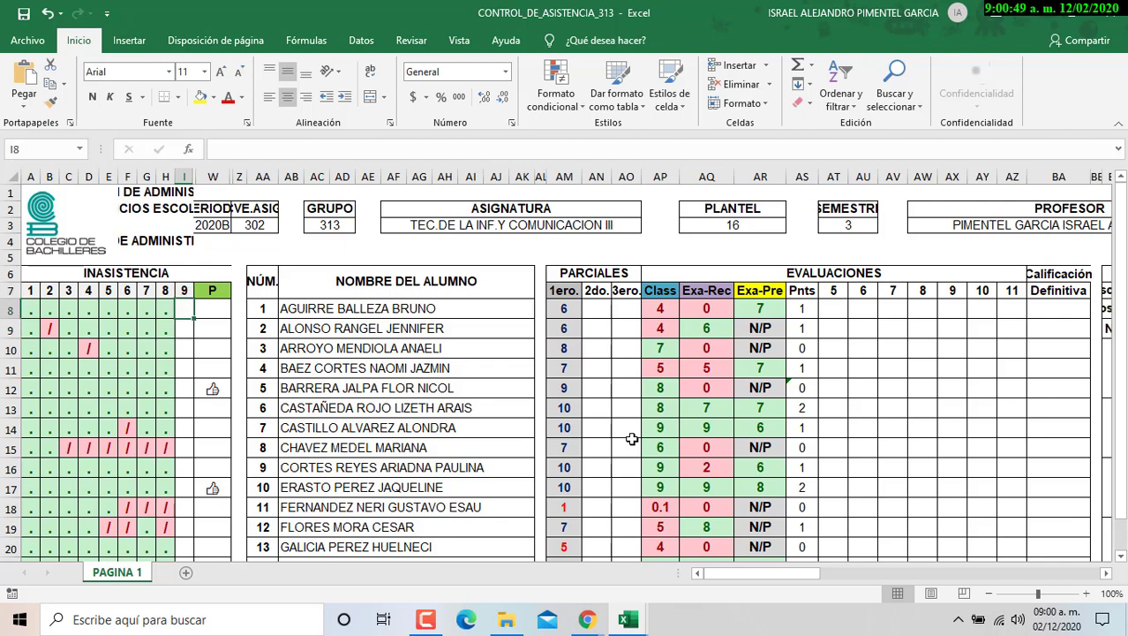
- Copy the '.' mark from H8 and paste it into day-9 cells I8 through I14
key("Left")
key("ctrl+c")
key("Right")
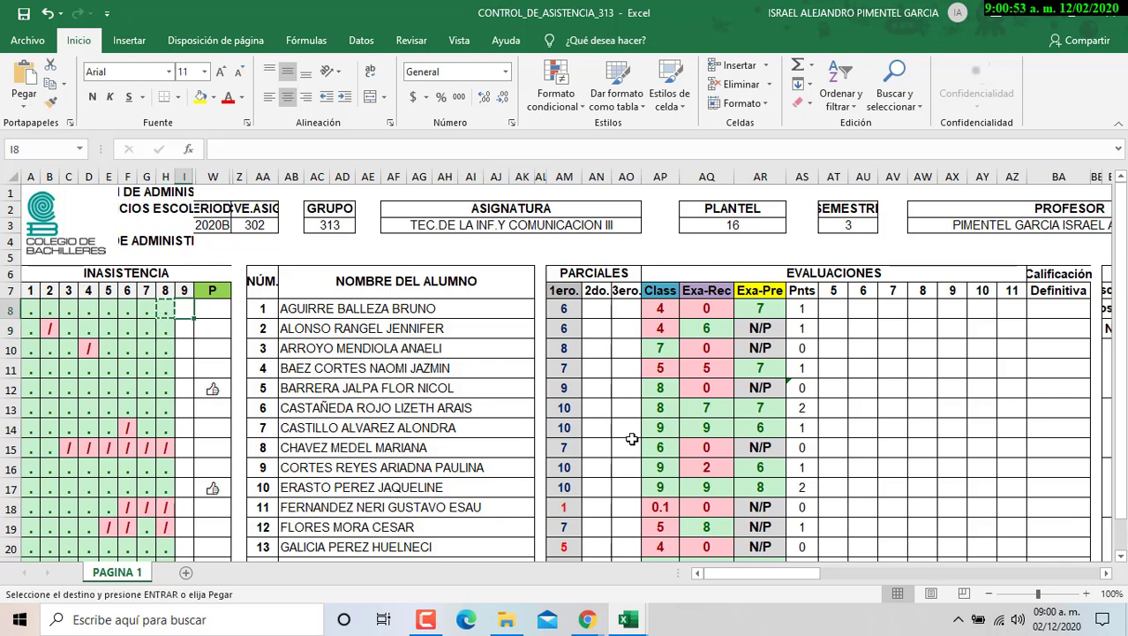
key("ctrl+v")
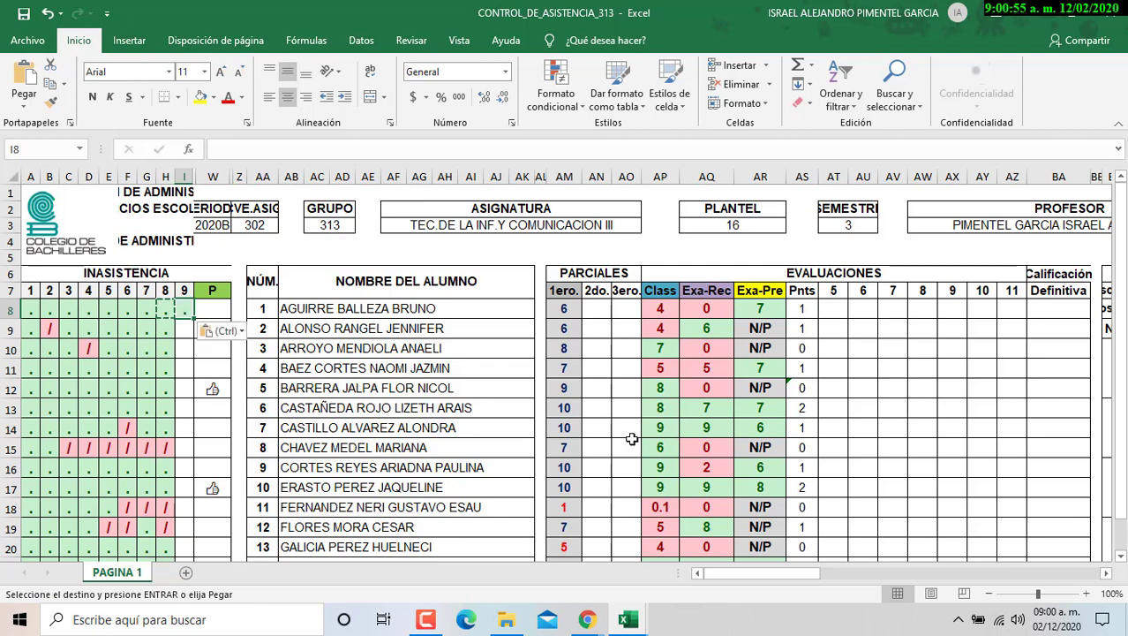
key("Down")
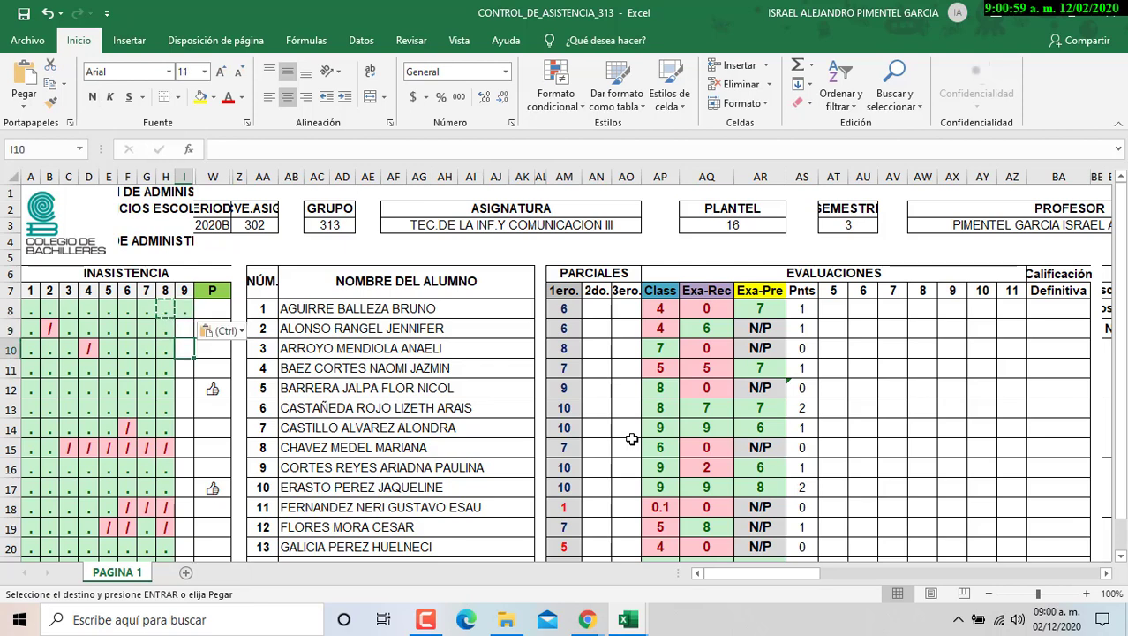
key("ctrl+v")
key("Down")
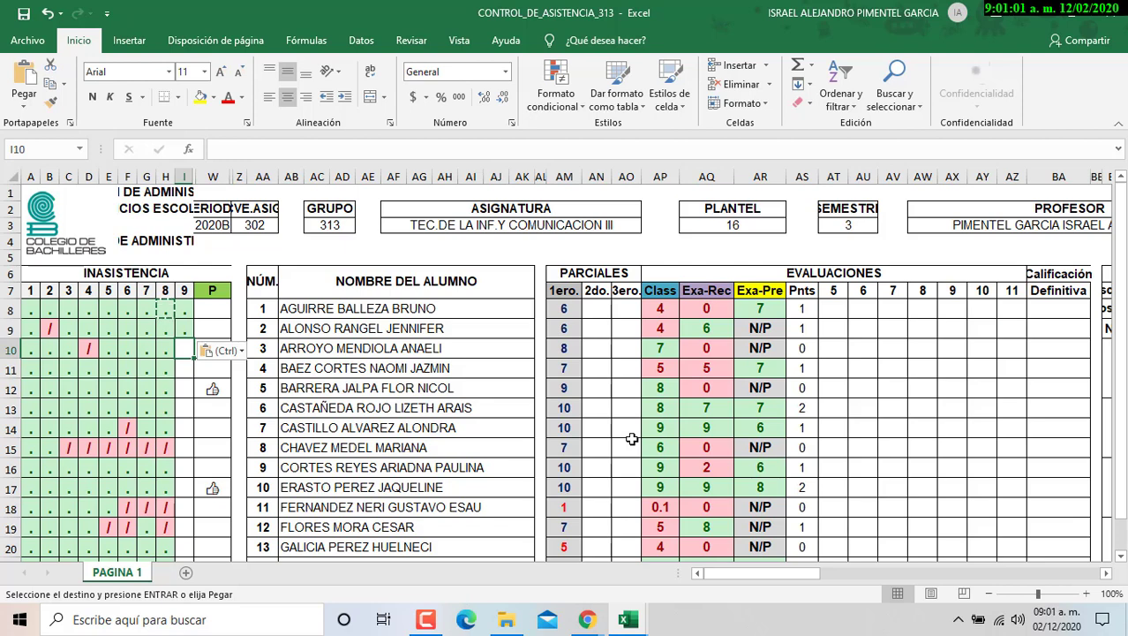
key("ctrl+v")
key("Down")
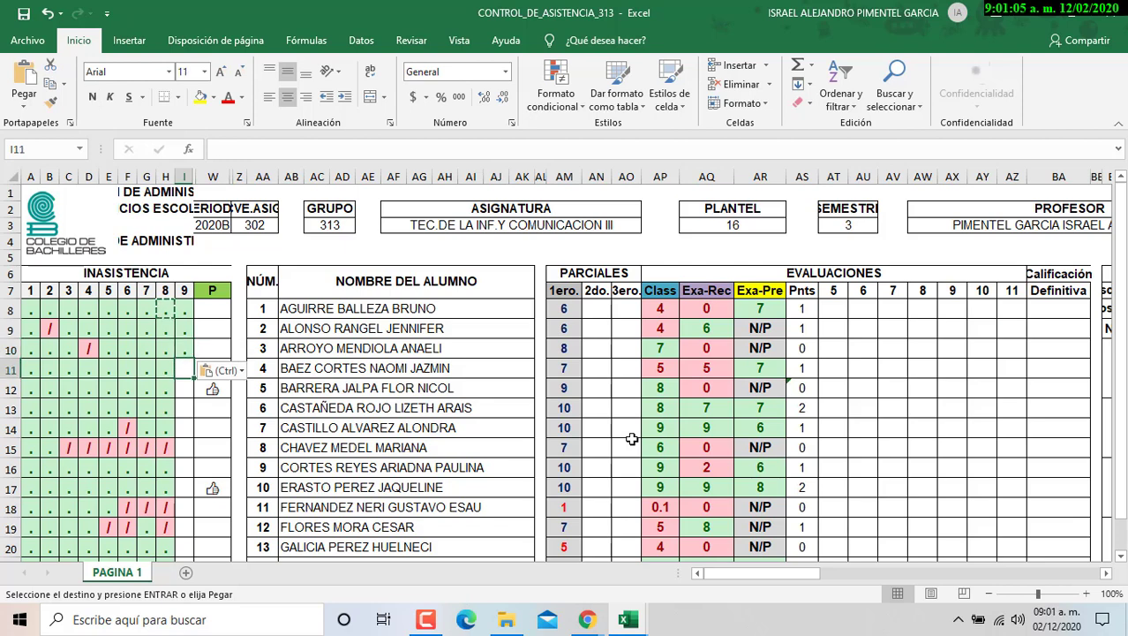
key("ctrl+v")
key("Down")
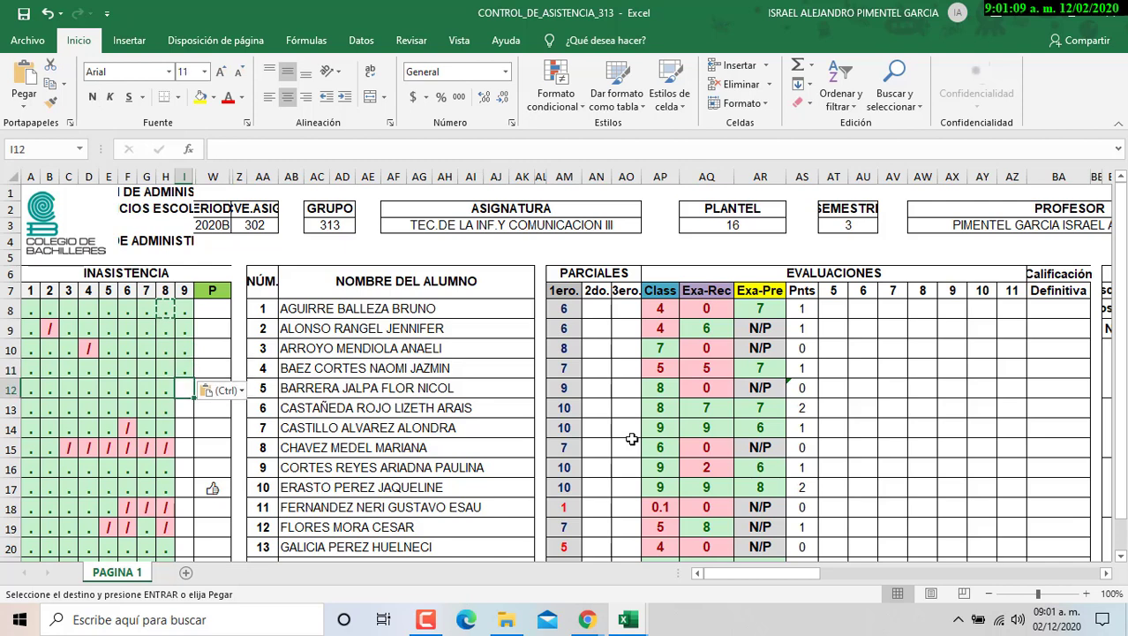
key("ctrl+v")
key("Down")
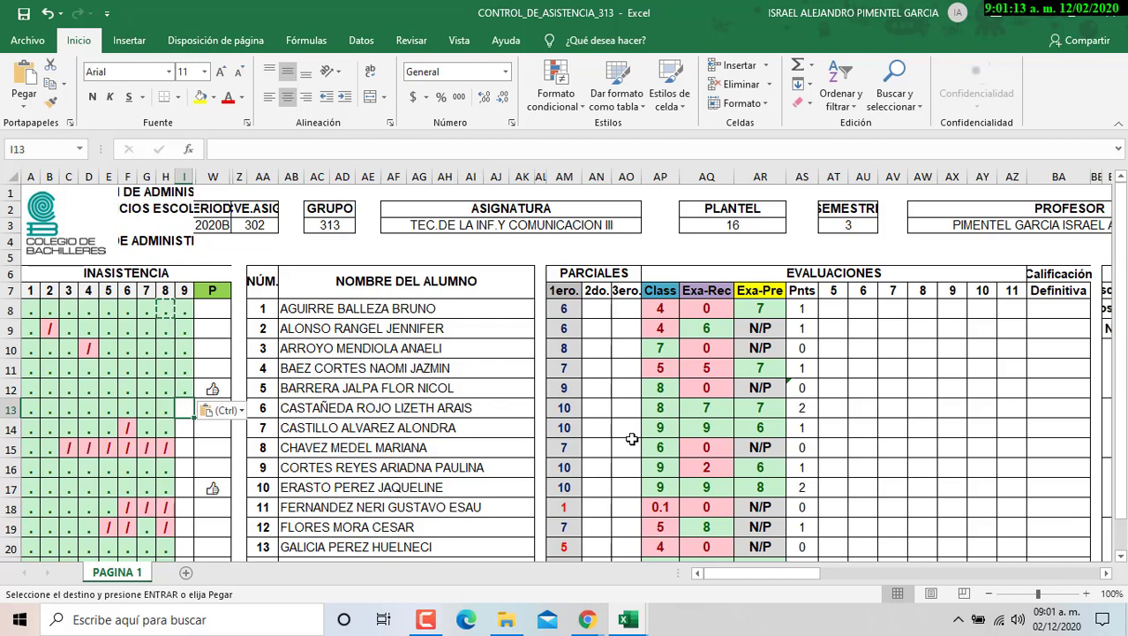
key("ctrl+v")
key("Down")
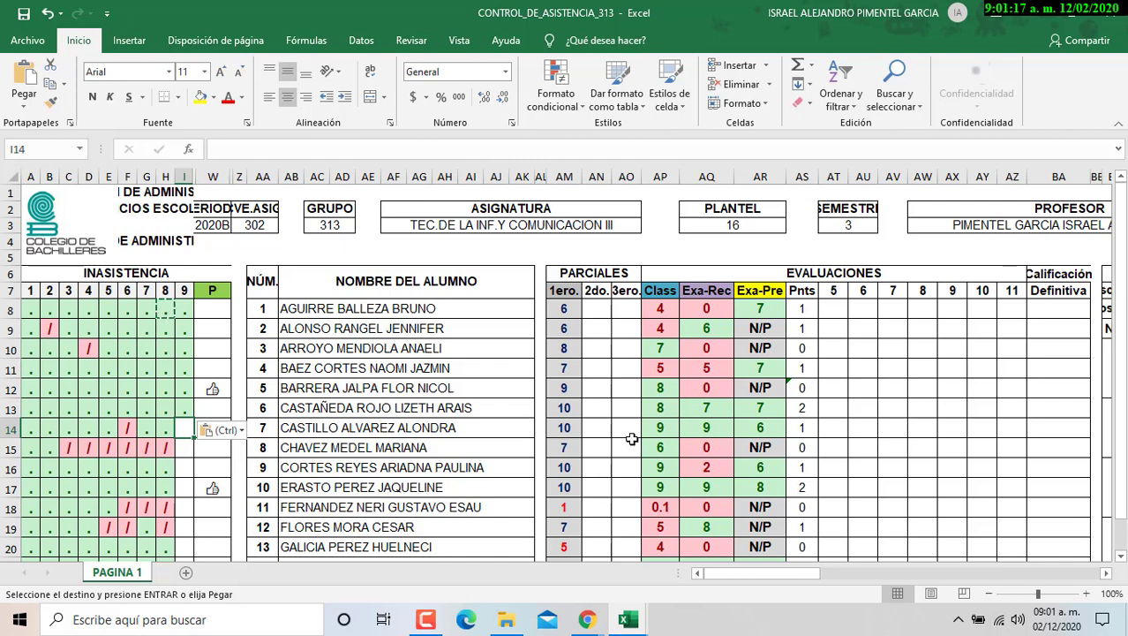
key("ctrl+v")
- Paste the '.' mark into I17 and I22 through I24, skipping the rows between
key("Down")
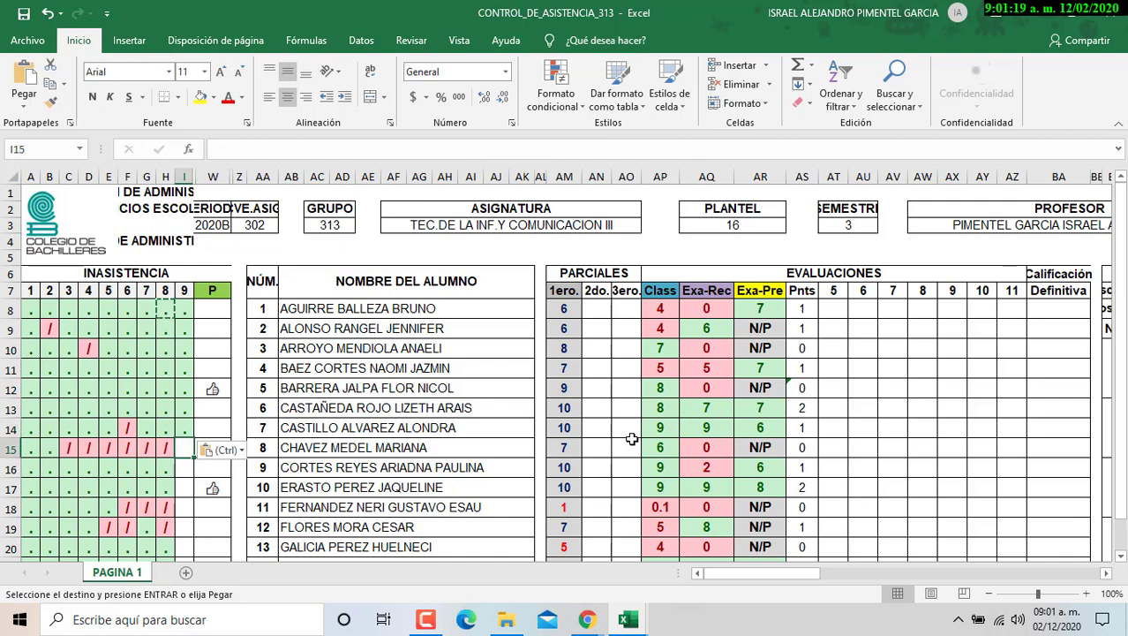
key("Down")
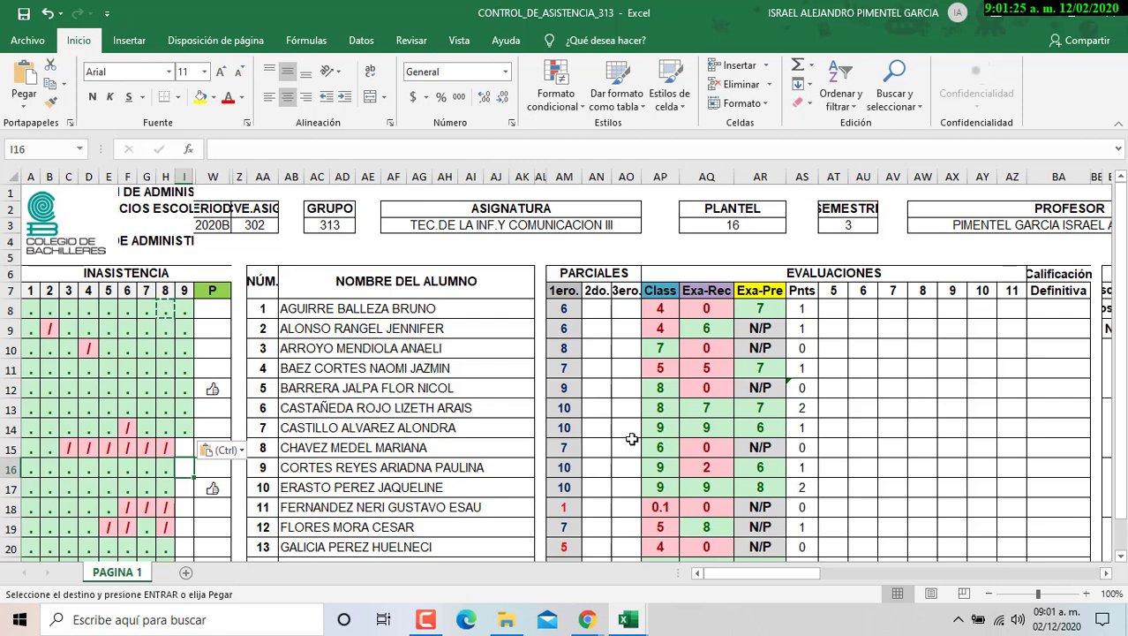
key("Down")
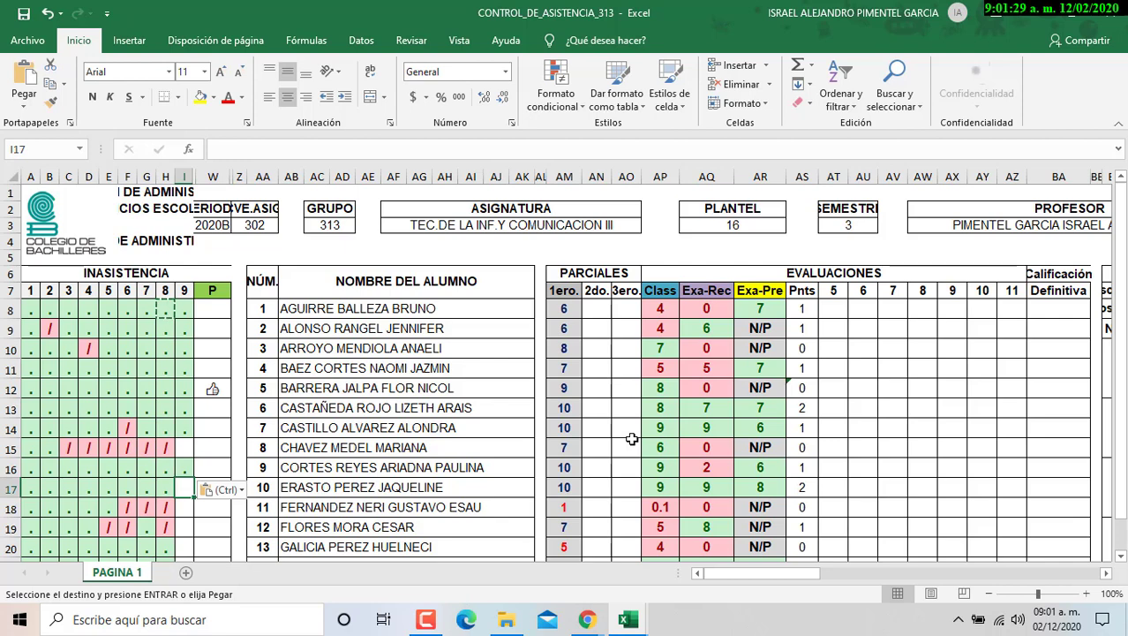
key("ctrl+v")
key("Down")
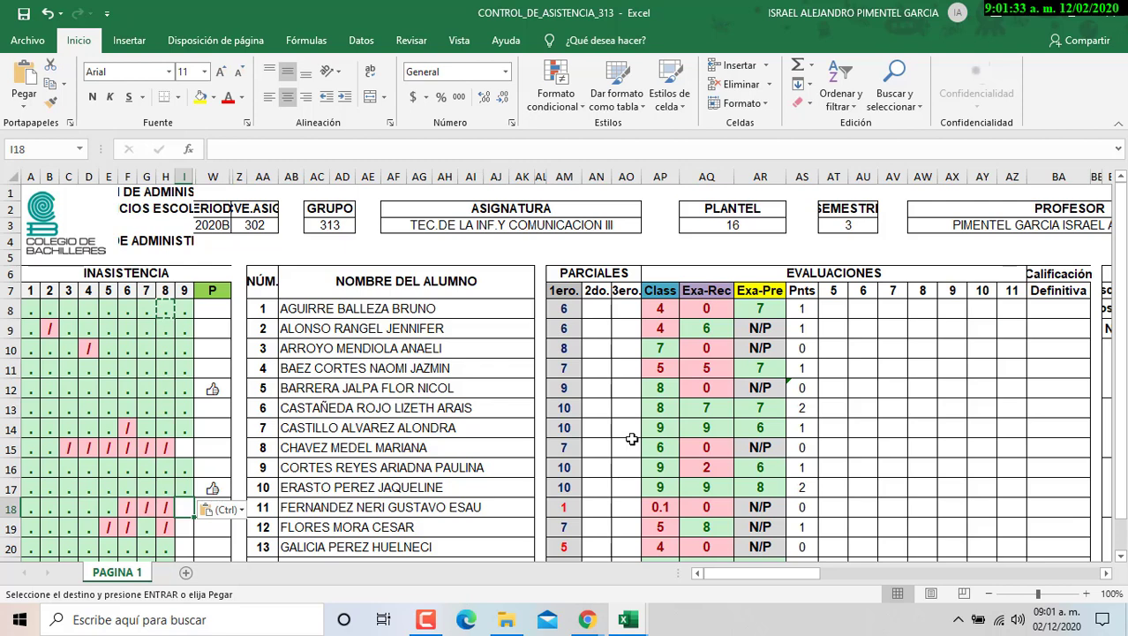
key("Down")
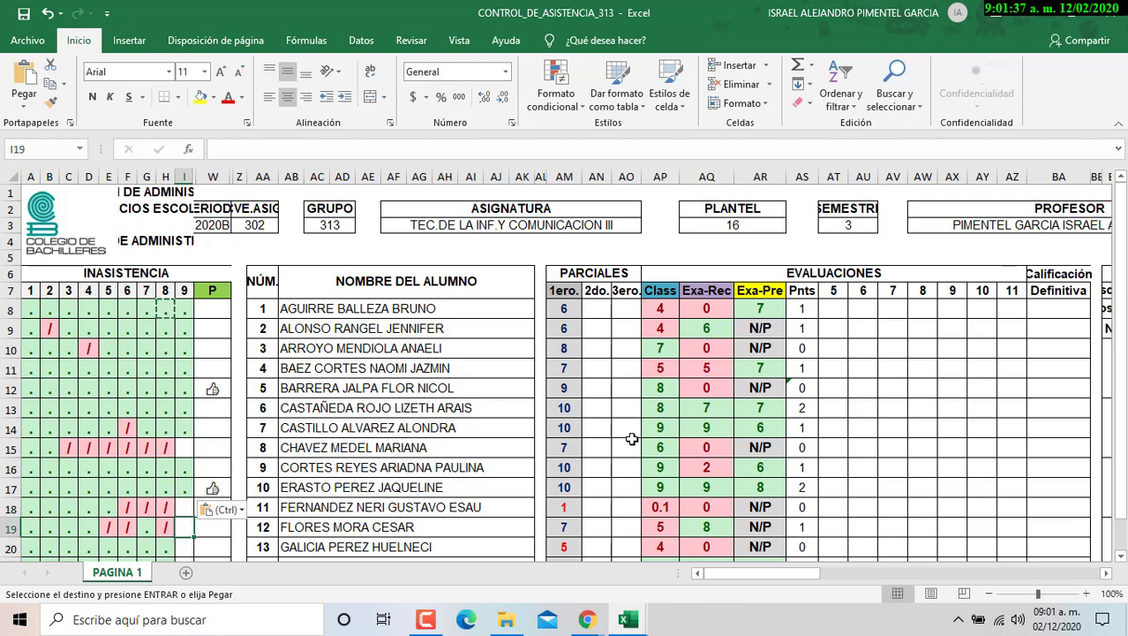
key("Down")
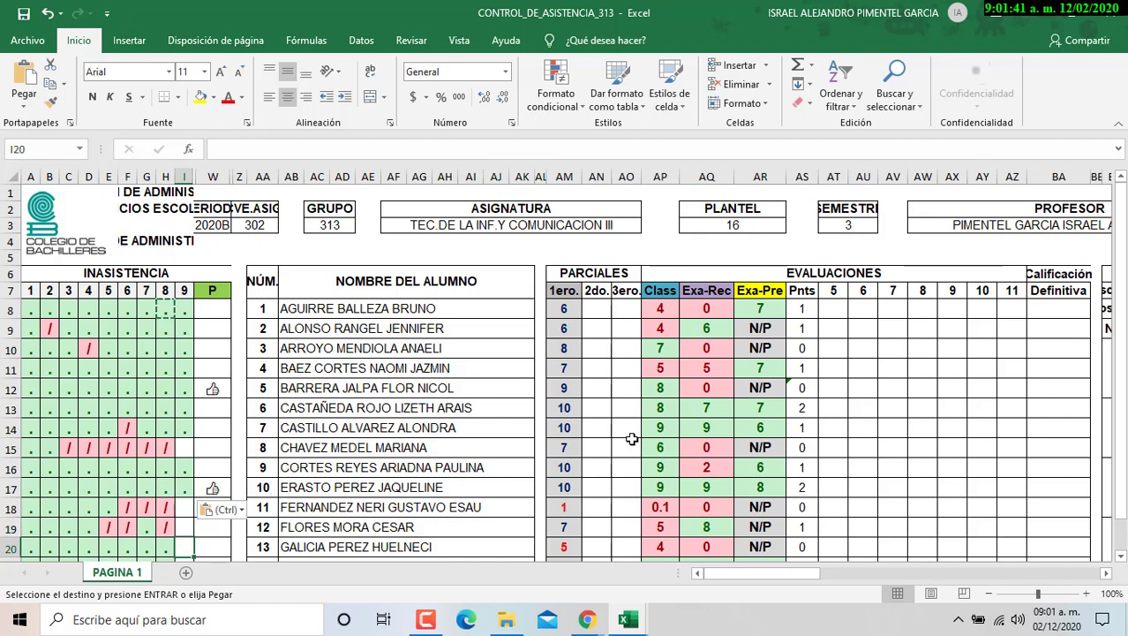
key("Down")
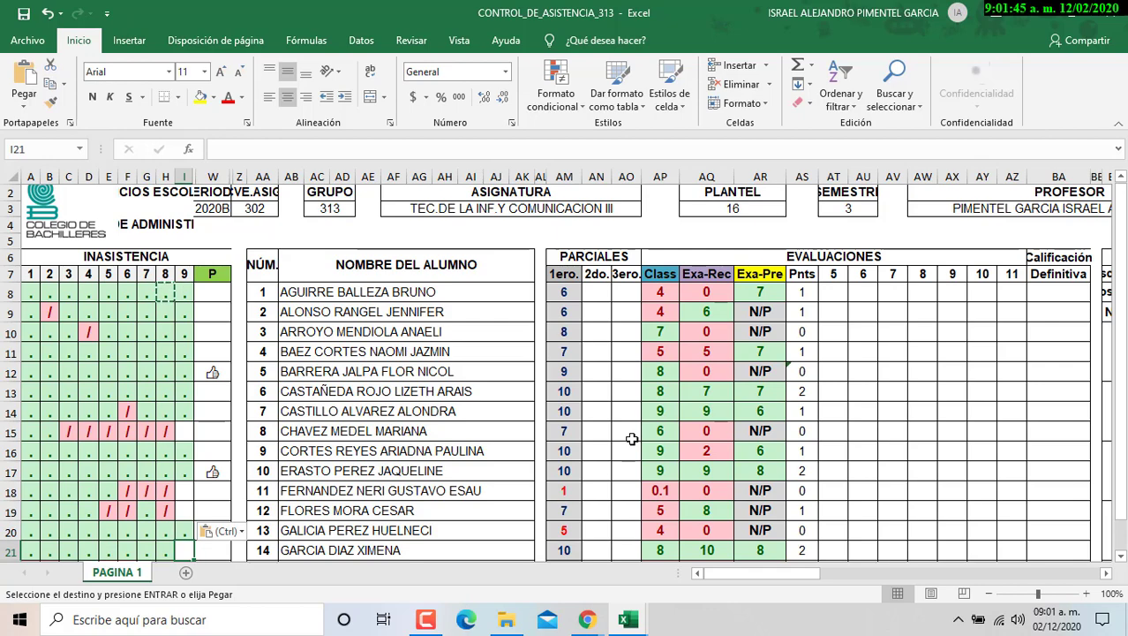
key("Down")
key("ctrl+v")
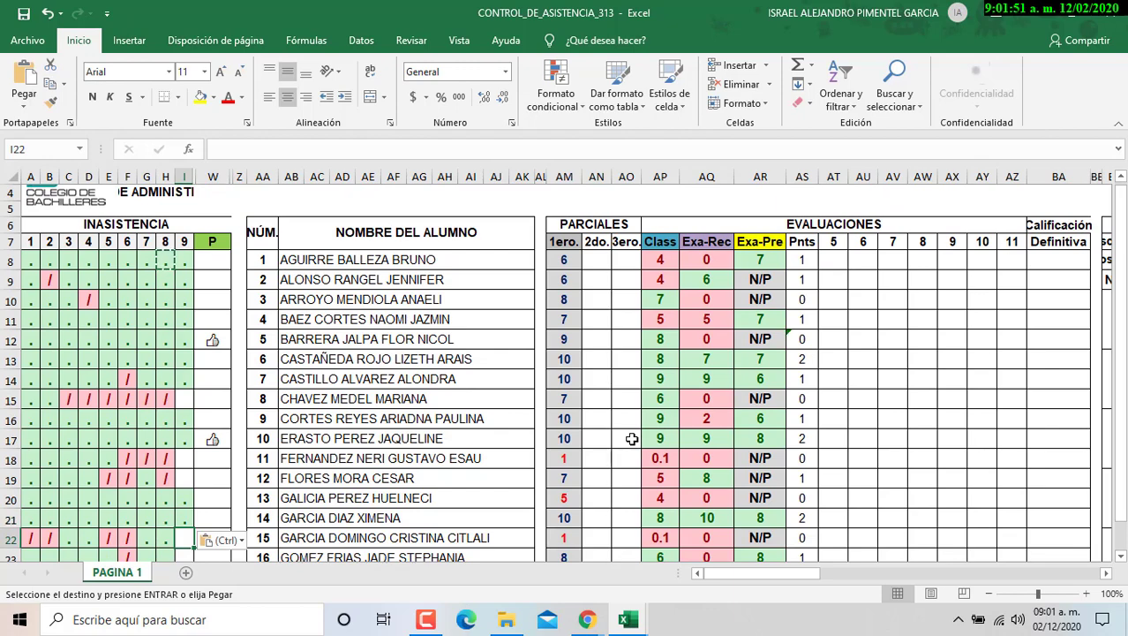
key("Down")
key("ctrl+v")
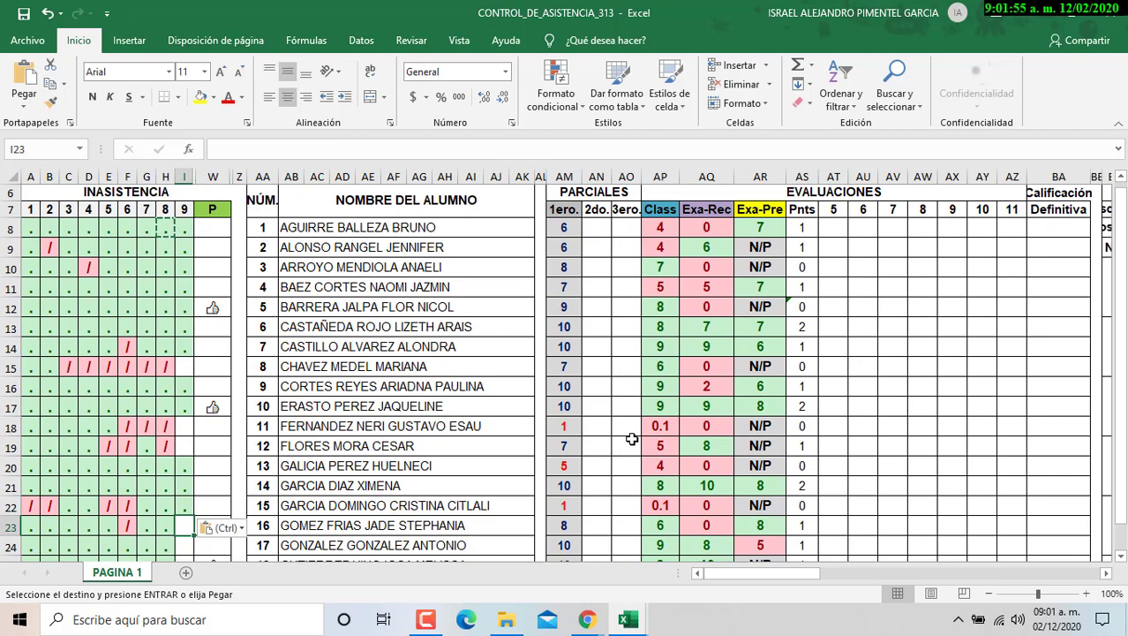
key("Down")
key("ctrl+v")
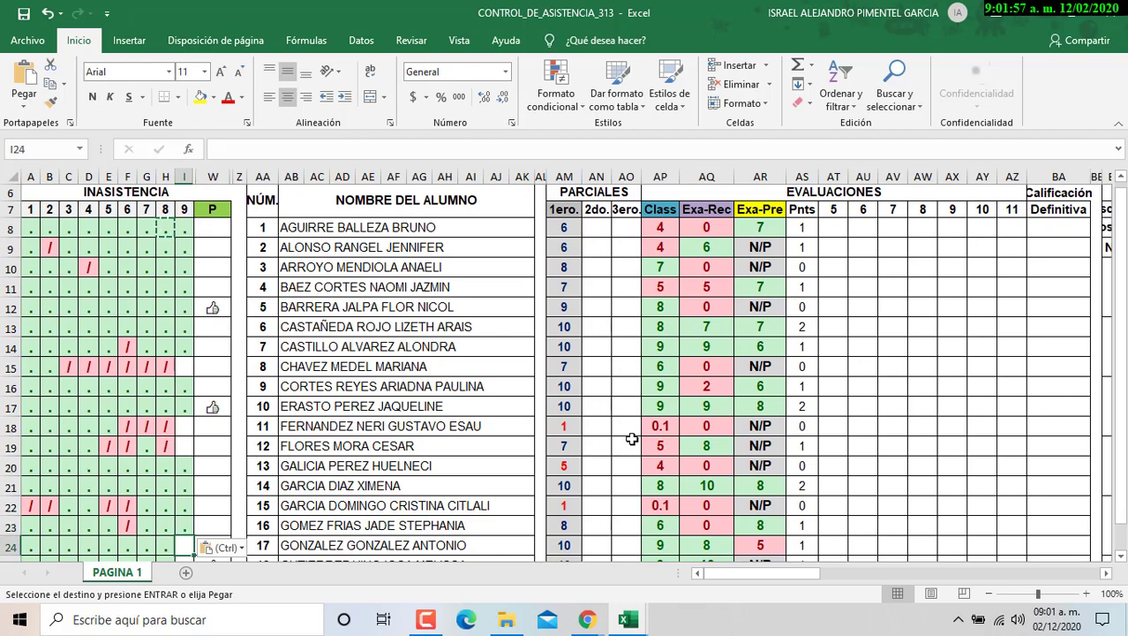
key("Down")
key("Down")
key("Down")
- Paste the '.' mark into day-9 cells I25 through I27
key("Up")
key("Up")
key("Up")
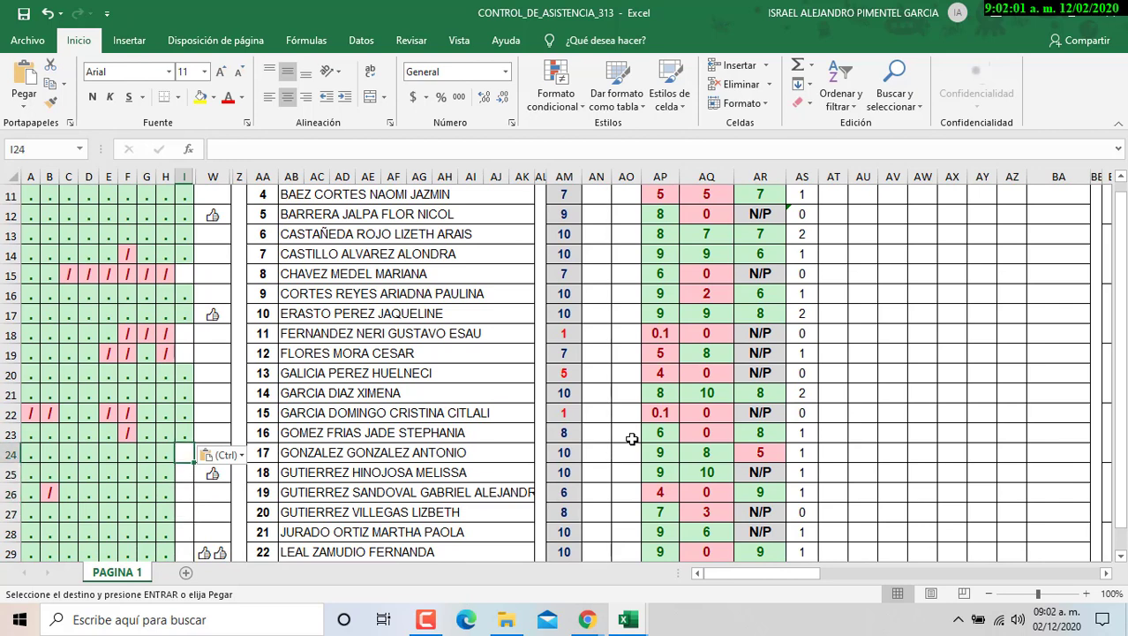
key("Down")
key("ctrl+v")
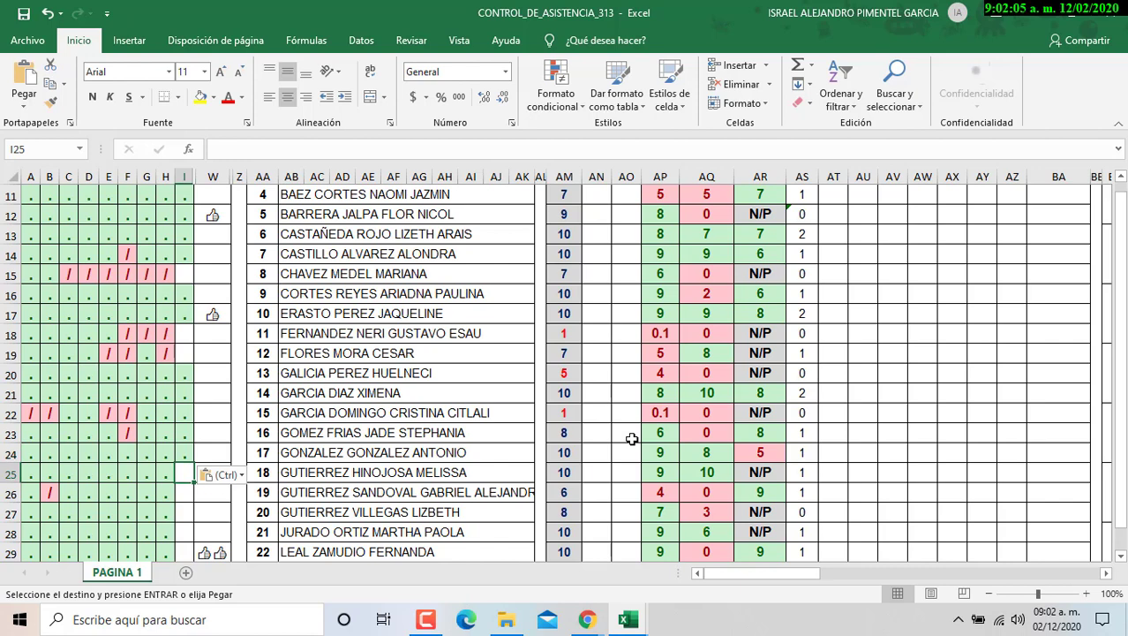
key("Down")
key("ctrl+v")
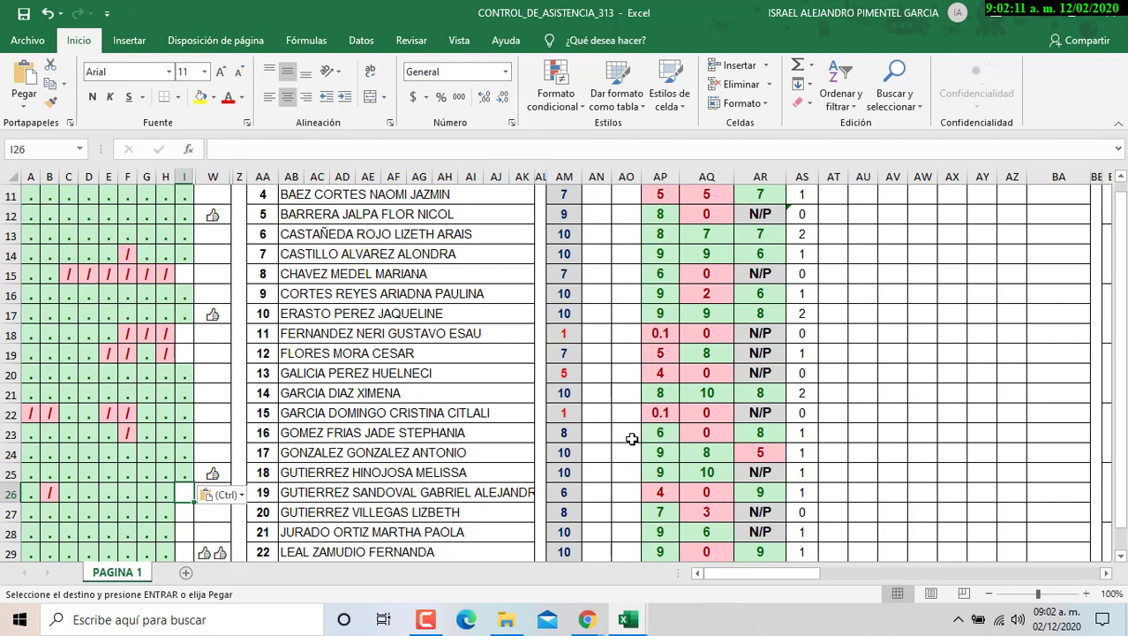
type(".")
key("Down")
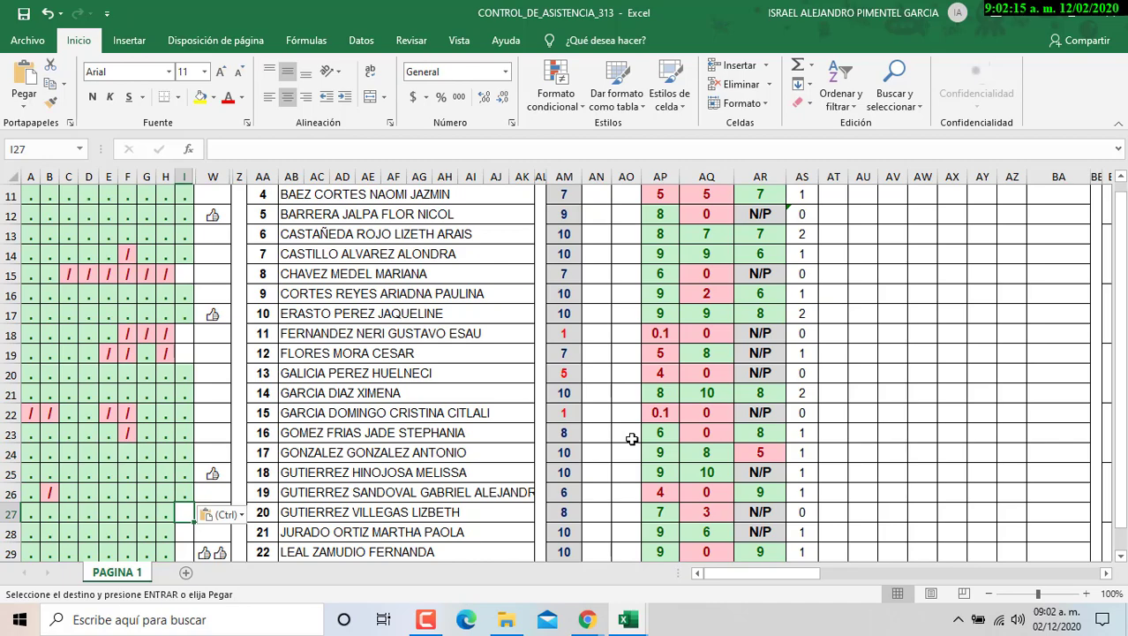
key("Return")
key("Down")
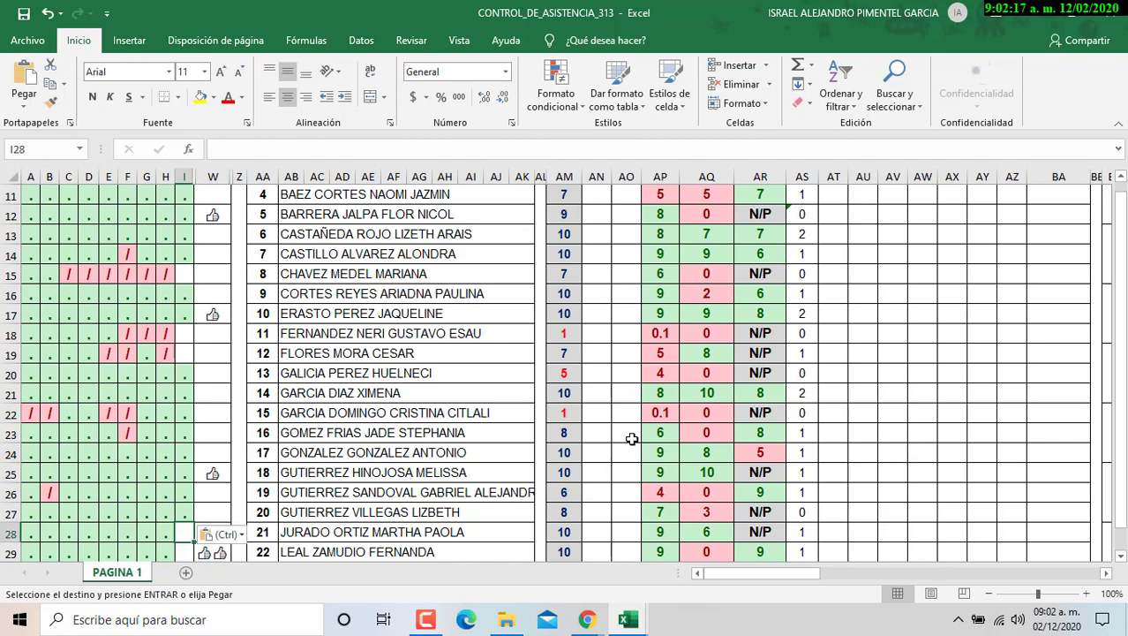
key("Down")
- Paste '.' marks further down to row 34, then return to student 28's day-9 cell
scroll(632, 439, "down", 2)
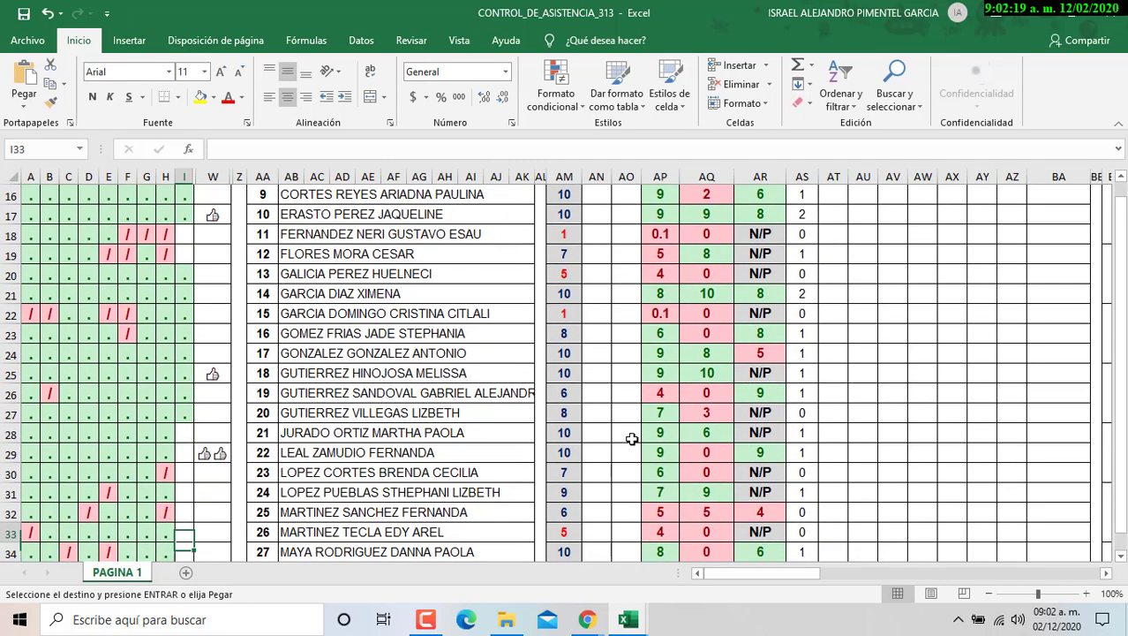
key("Down")
key("Up")
key("ctrl+v")
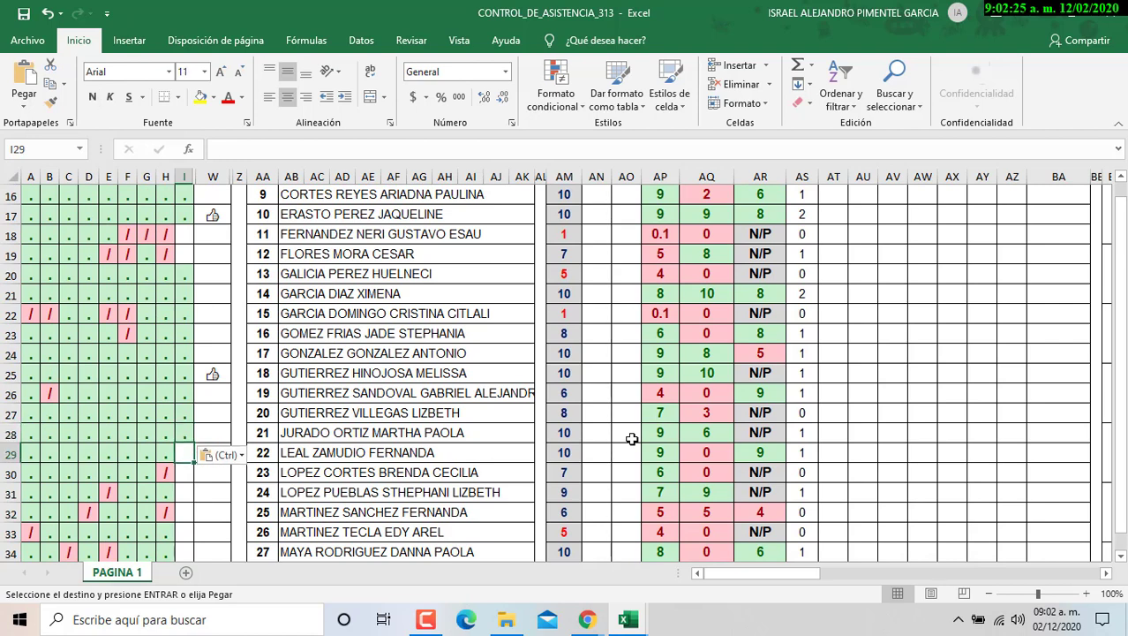
key("Down")
key("ctrl+v")
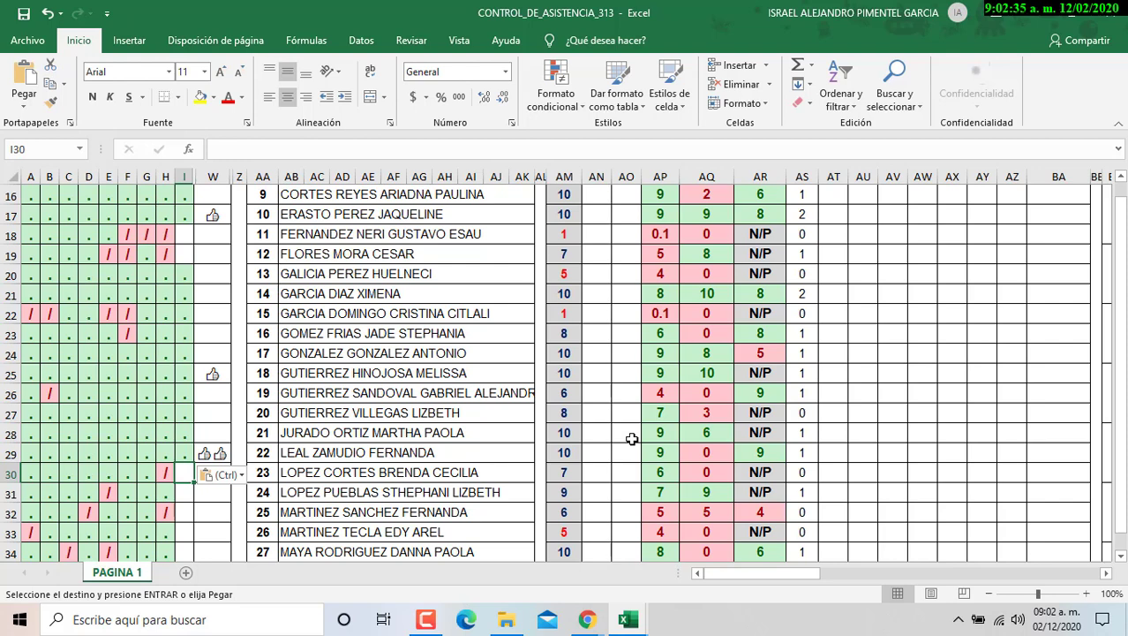
key("Down")
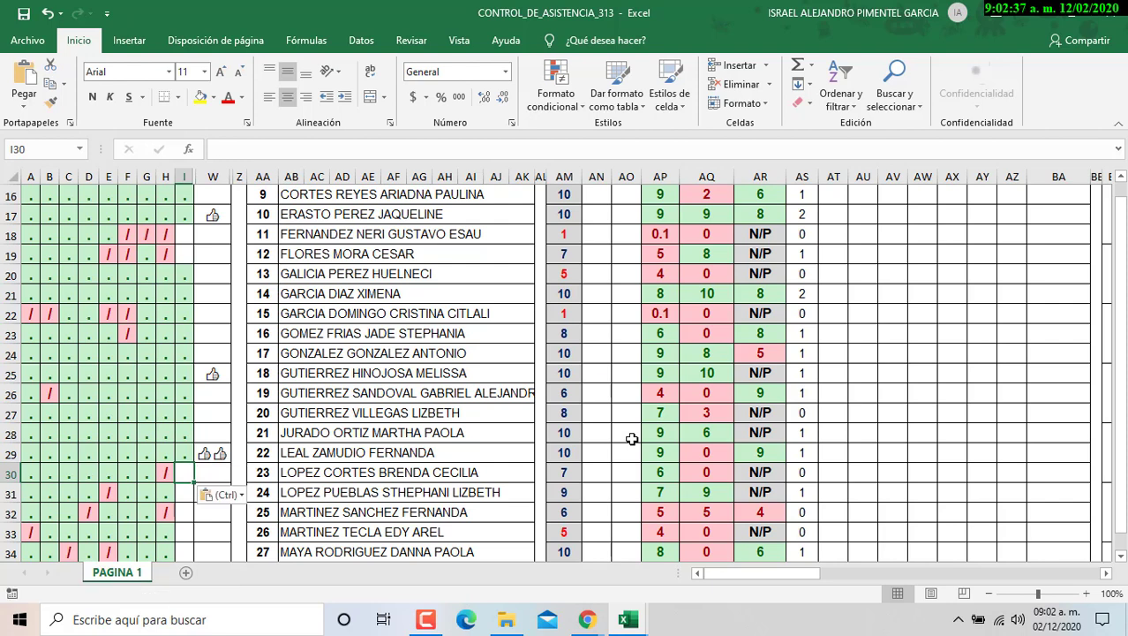
key("ctrl+v")
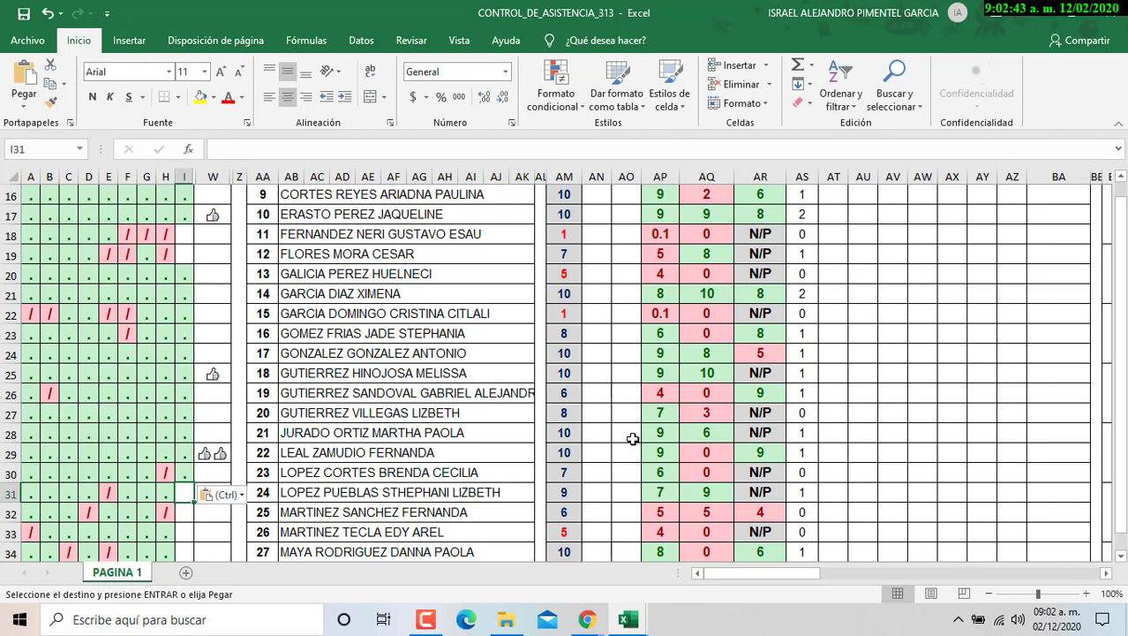
key("Down")
key("ctrl+v")
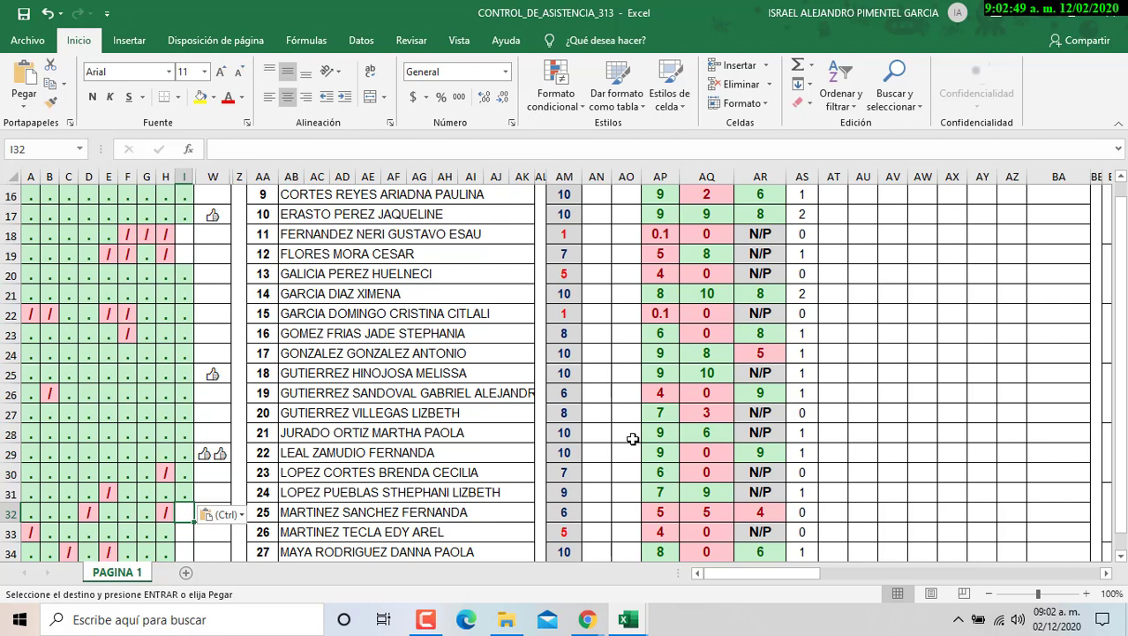
key("Down")
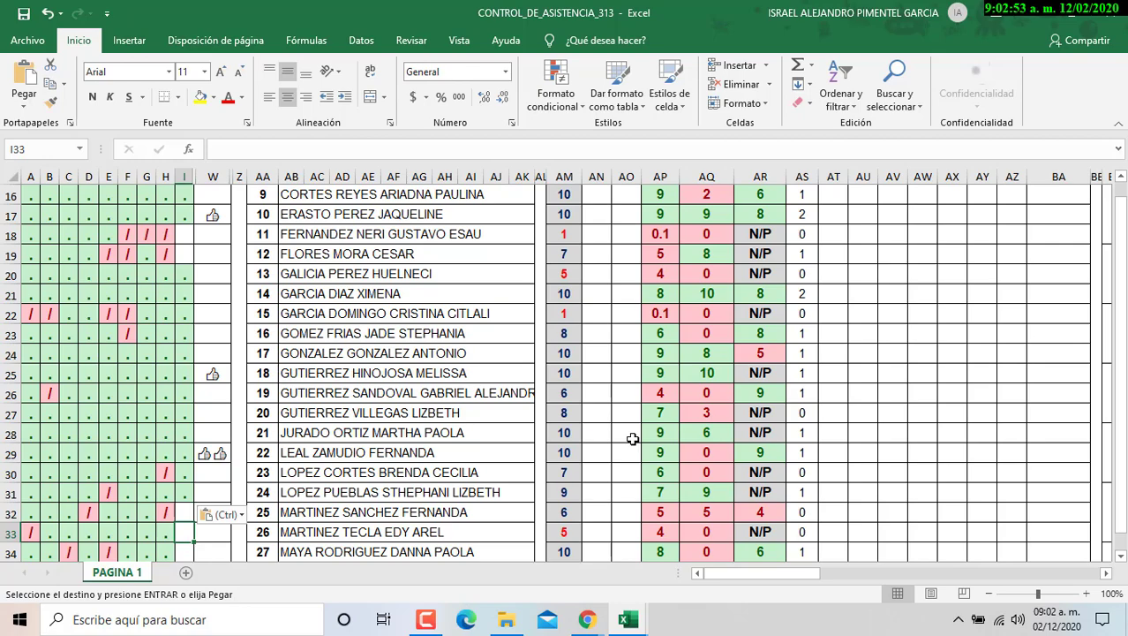
key("Down")
key("Down")
key("Down")
key("Down")
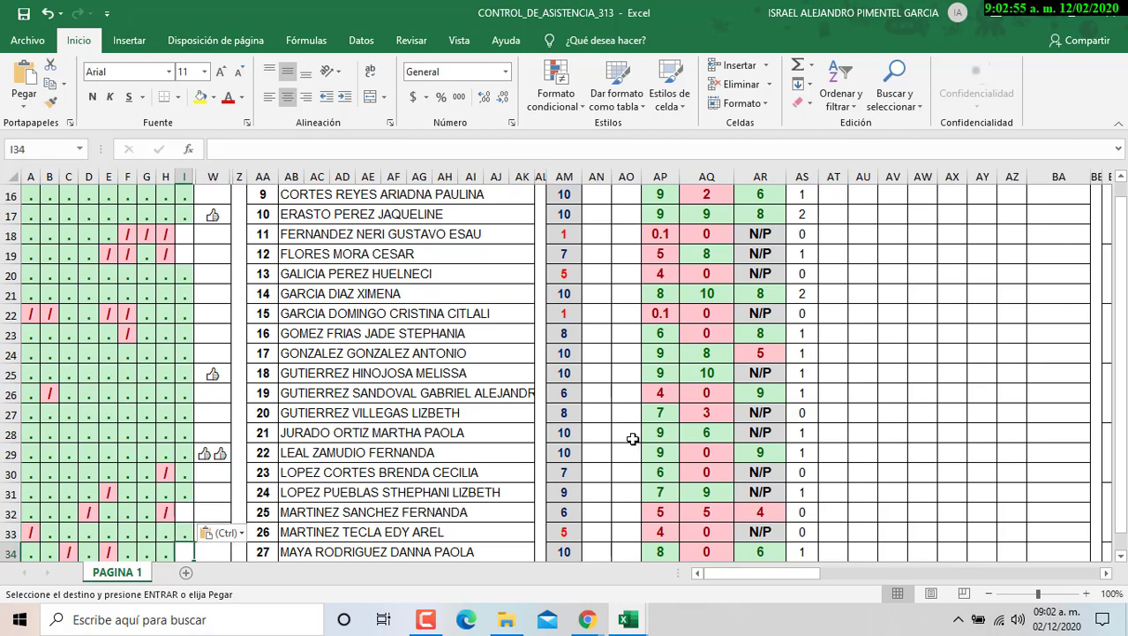
key("Down")
key("Down")
key("Down")
key("Down")
key("Down")
key("Down")
key("Up")
key("Up")
key("Up")
key("Up")
key("Up")
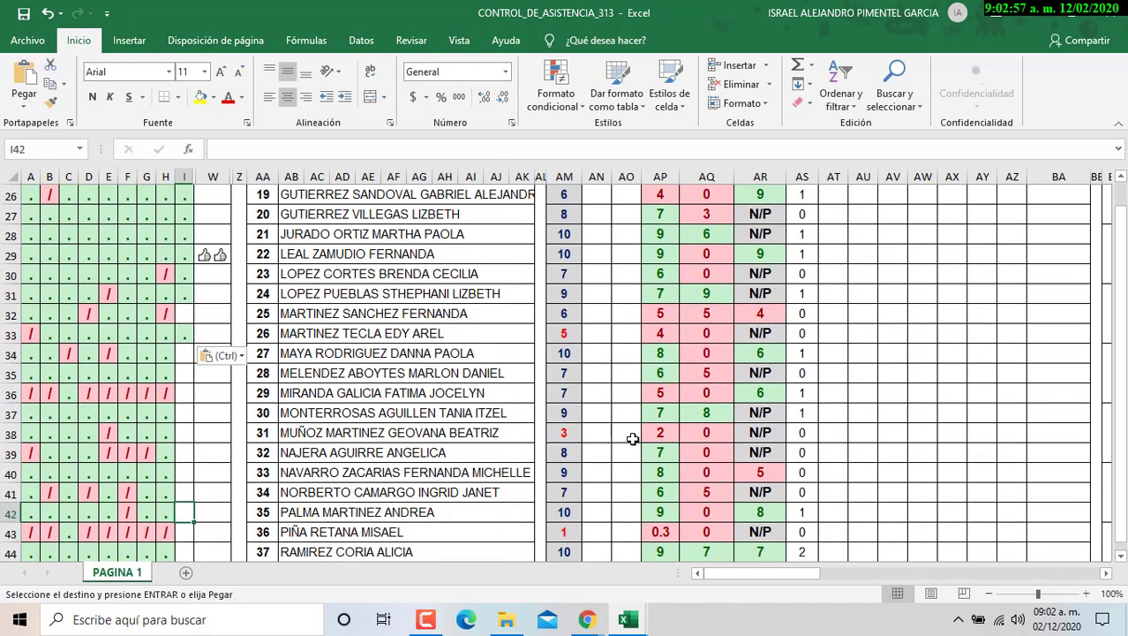
key("Up")
key("Up")
key("Up")
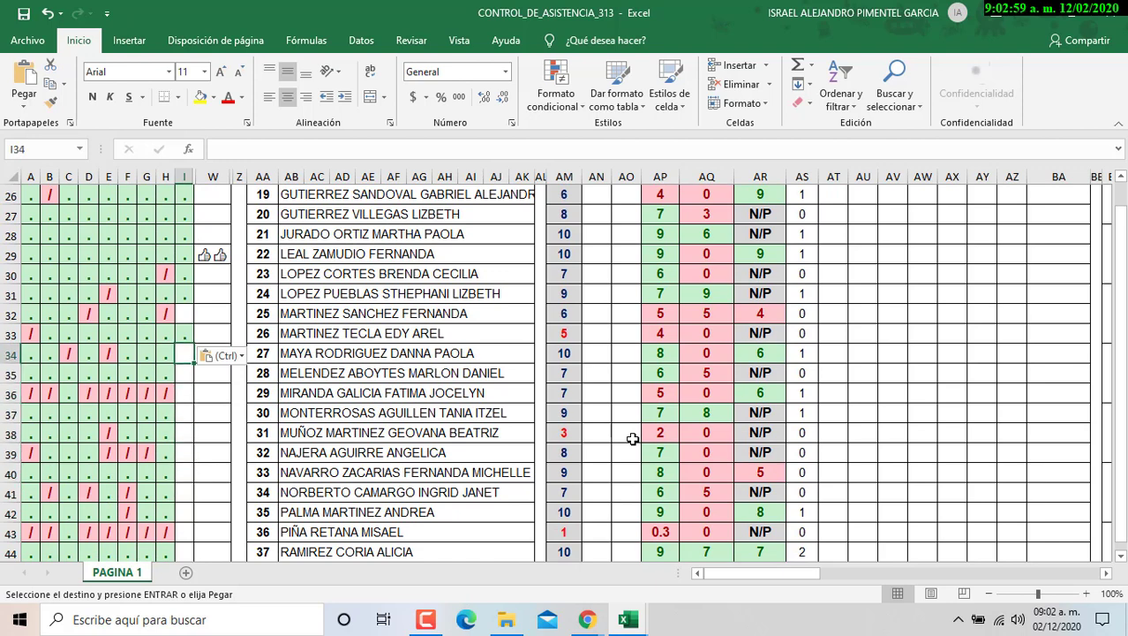
key("ctrl+v")
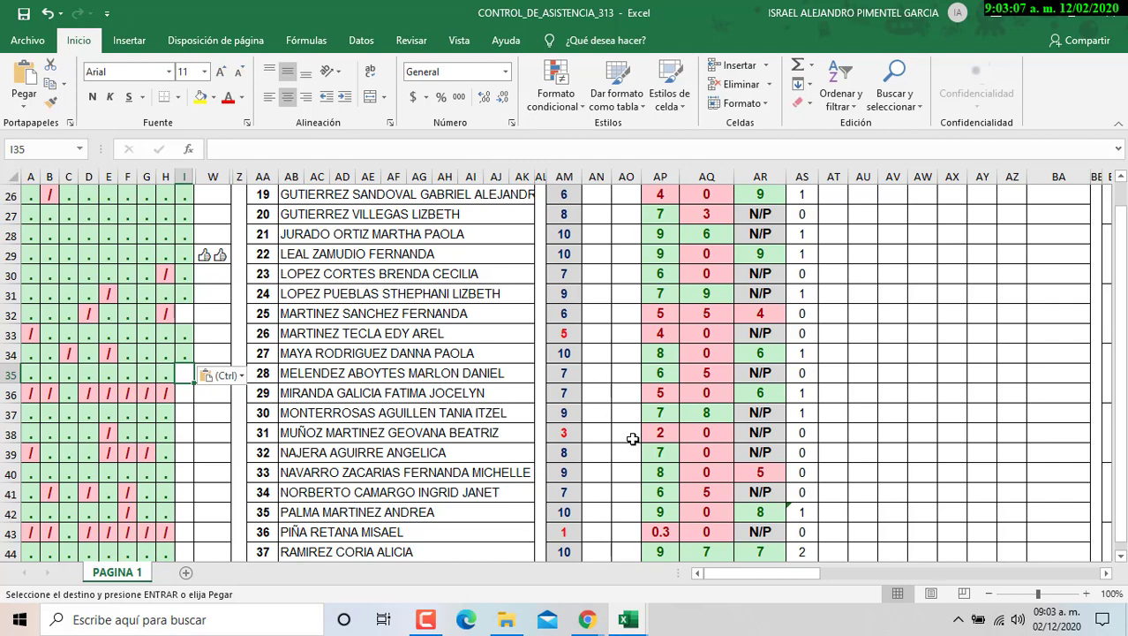
- Enter J for student 28 on day 9, then copy a '.' and paste it below
type("j")
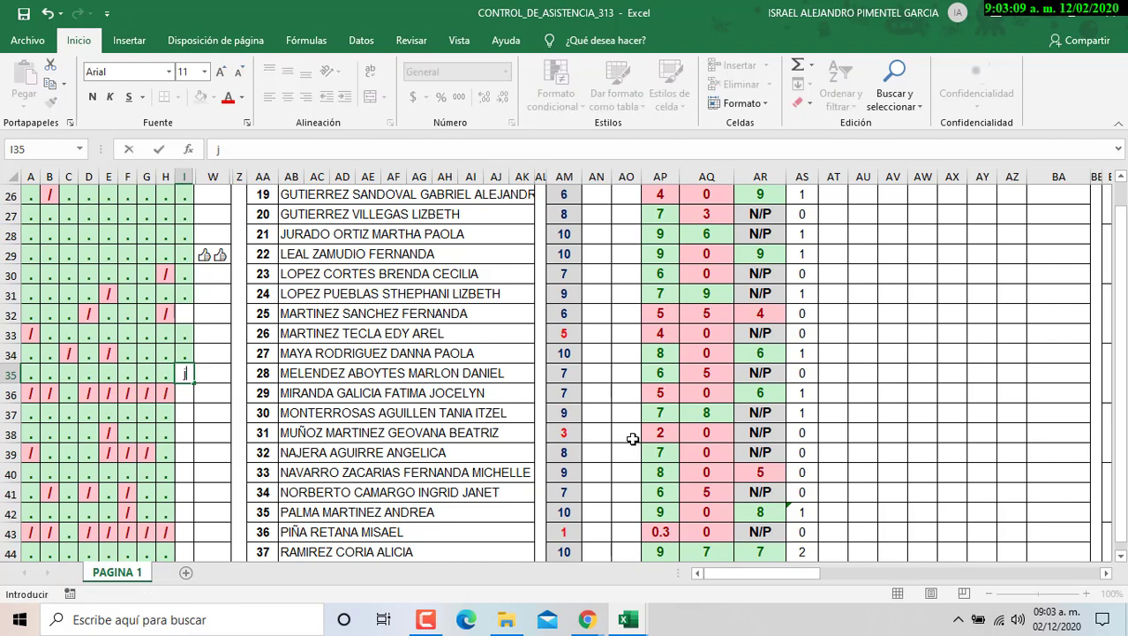
type("J")
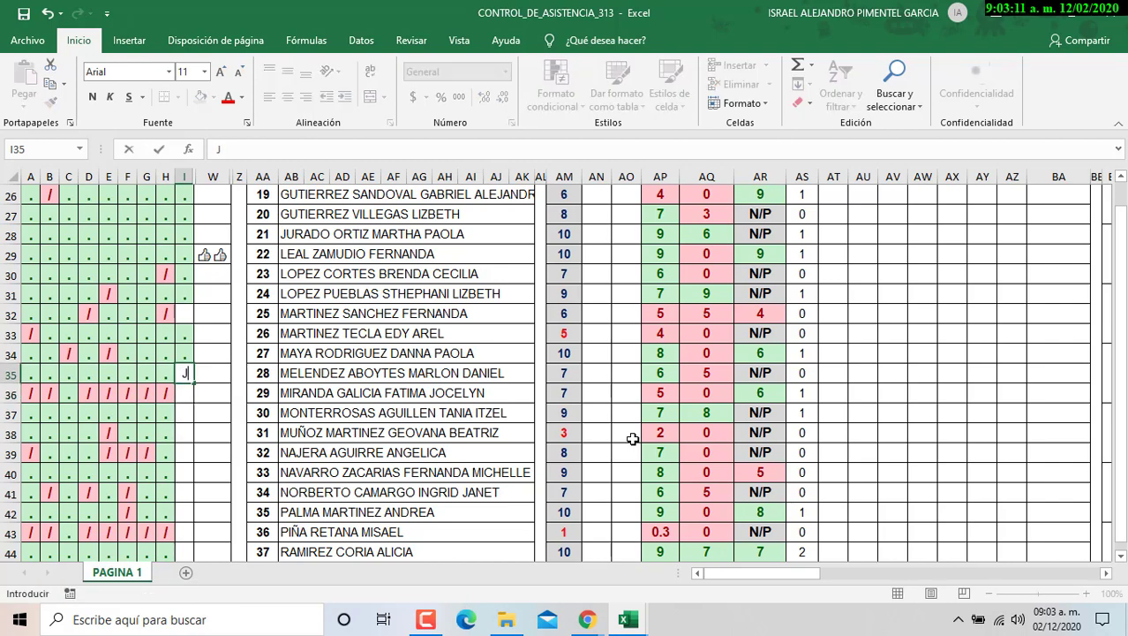
key("Return")
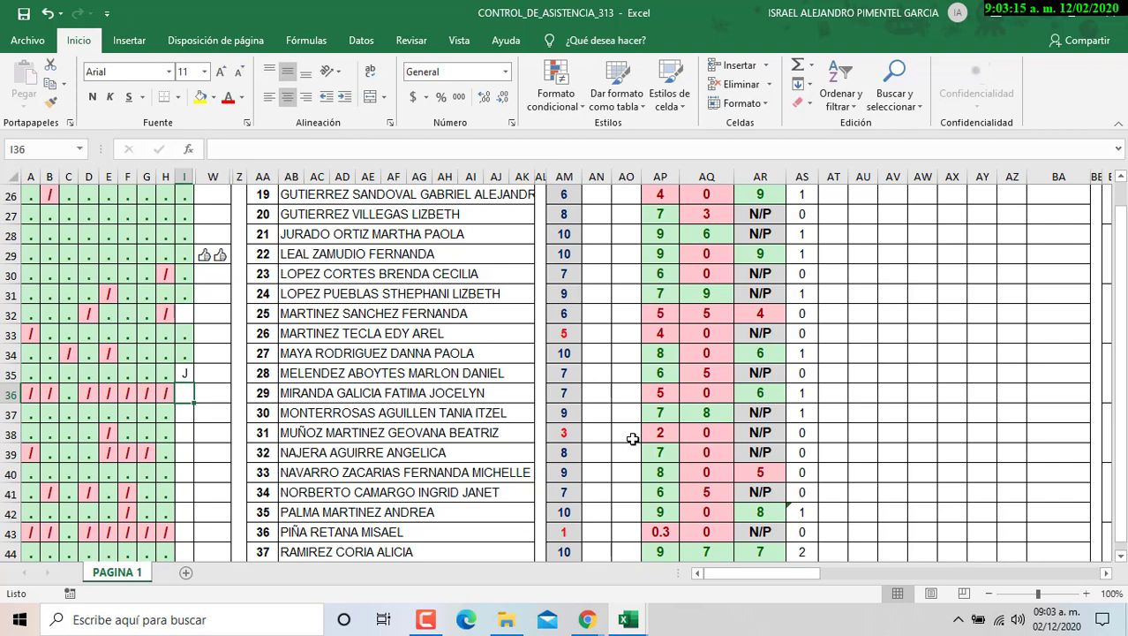
key("Down")
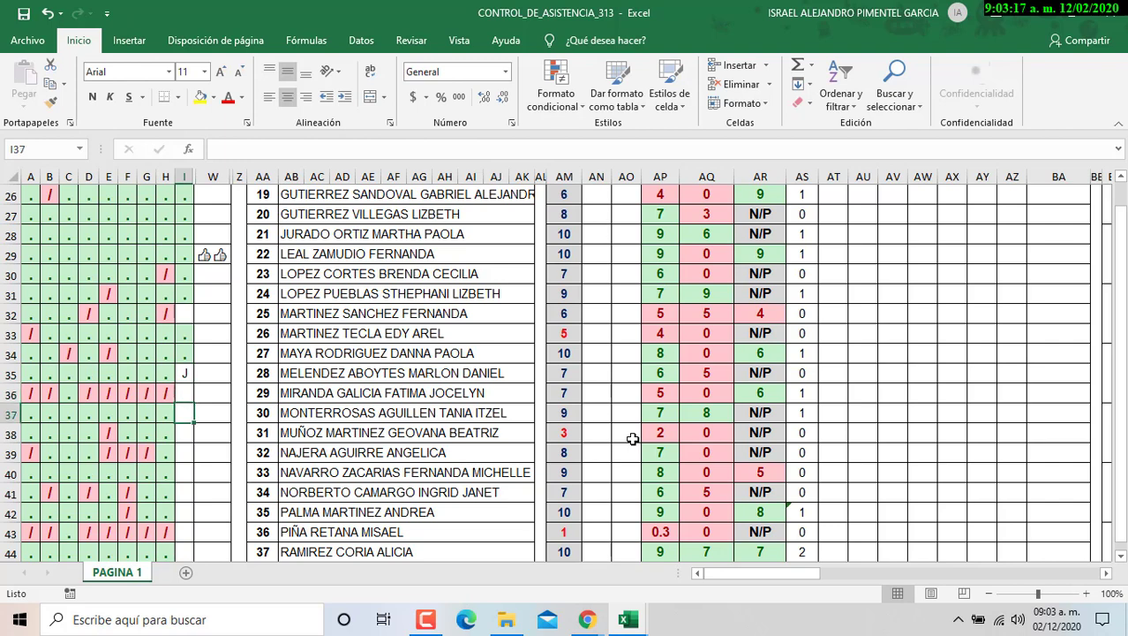
key("ctrl+c")
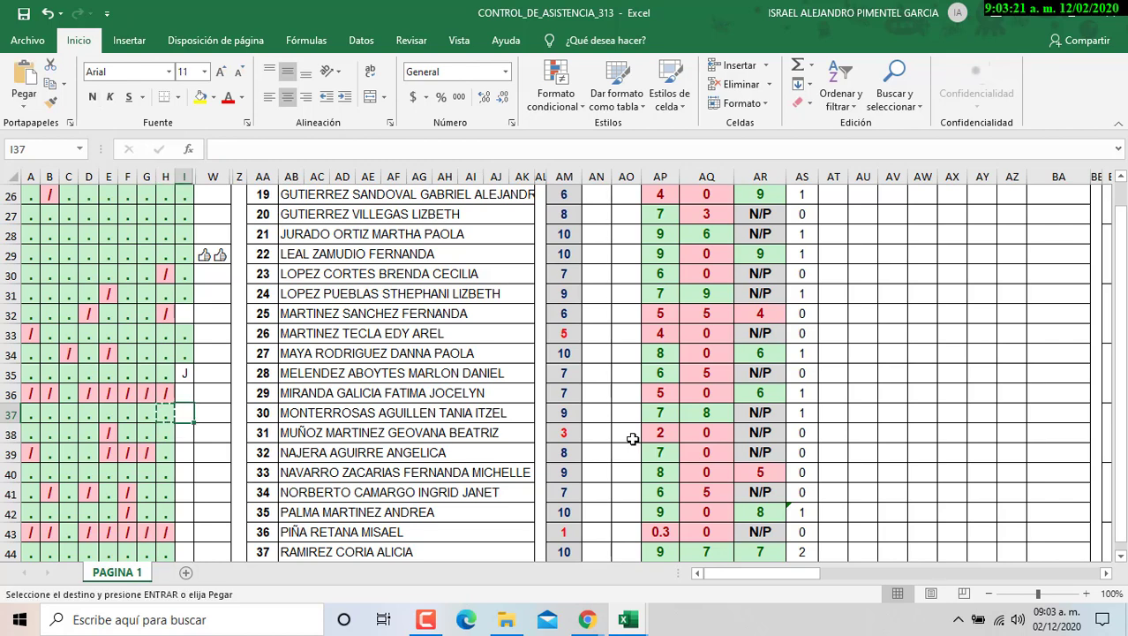
key("Down")
key("ctrl+v")
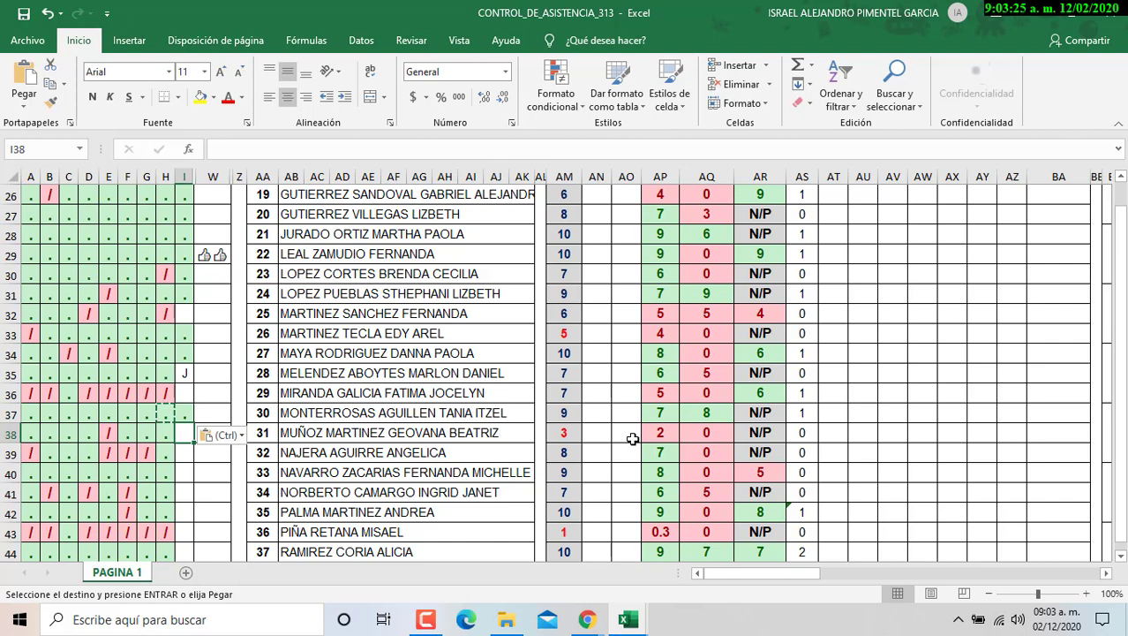
key("Down")
key("ctrl+v")
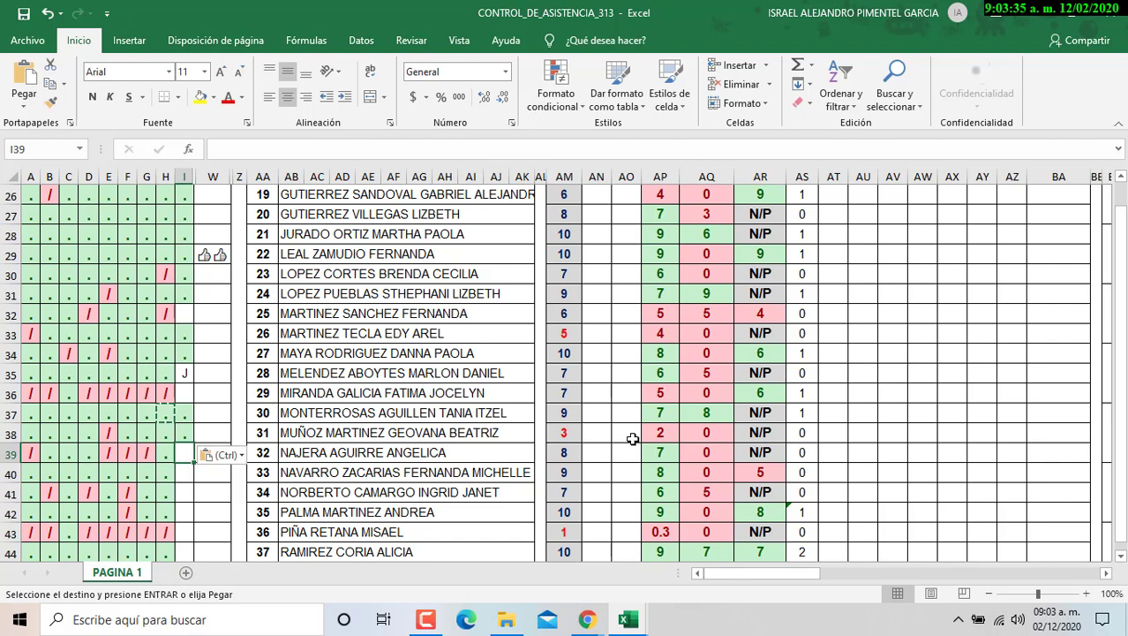
- Paste '.' attendance marks for students 33 through 35 in the day-9 column
key("Down")
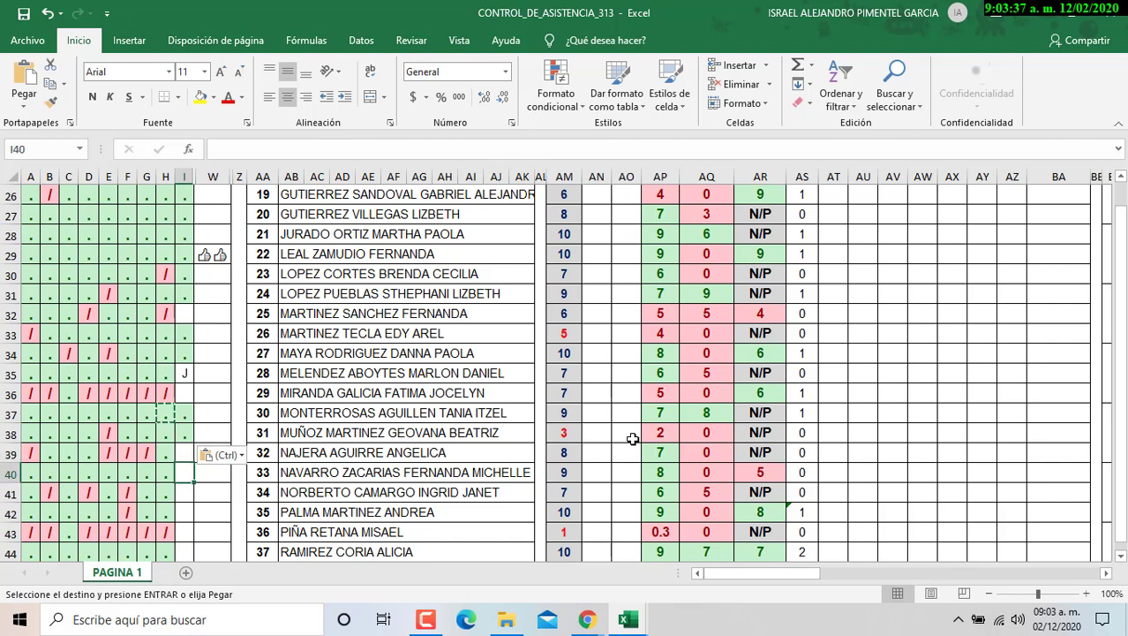
left_click(633, 439)
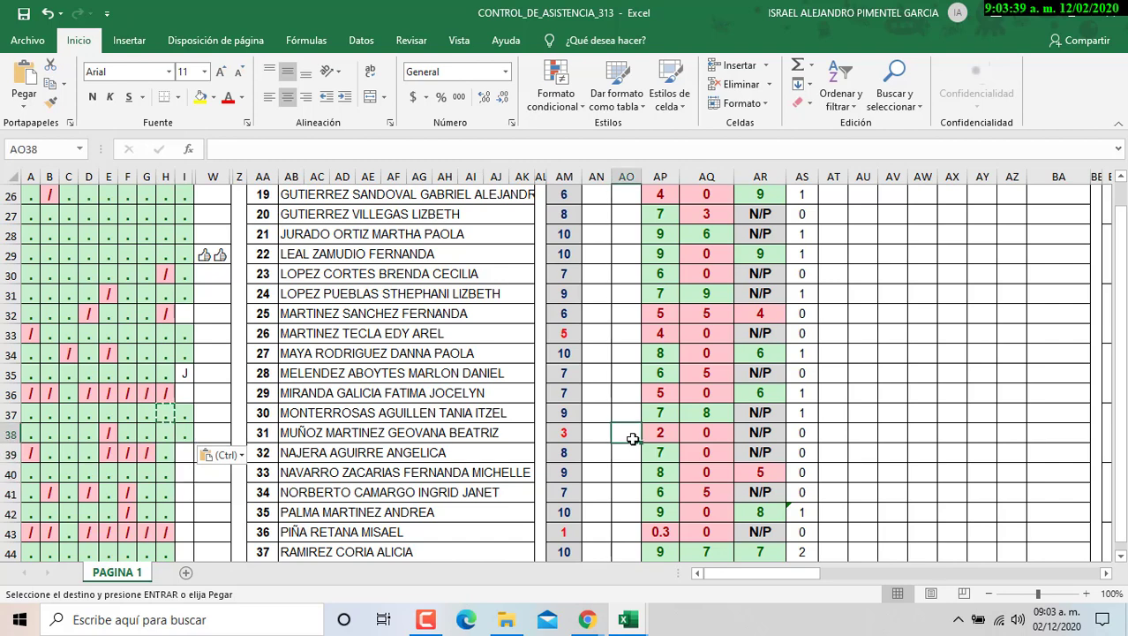
left_click(192, 477)
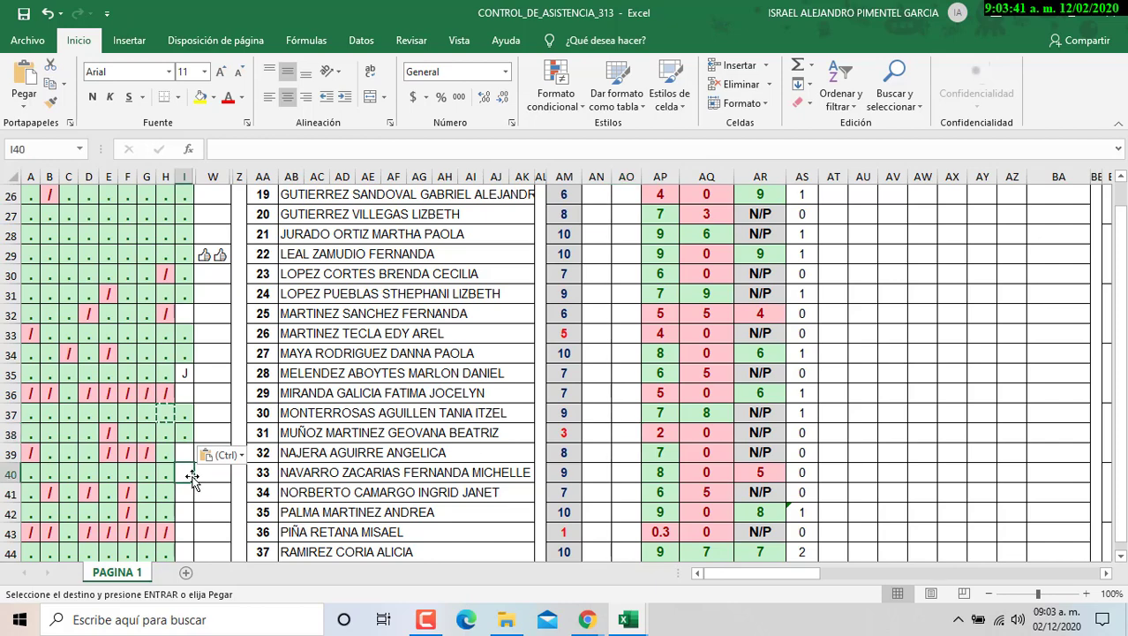
key("ctrl+v")
scroll(204, 500, "down", 2)
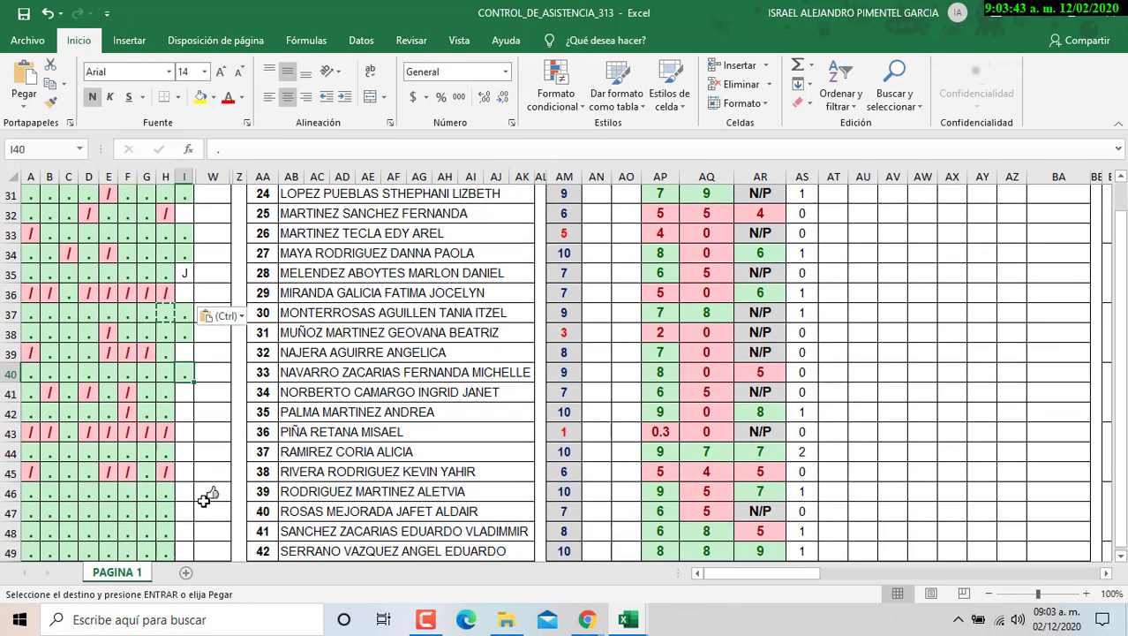
scroll(204, 500, "down", 2)
left_click(188, 316)
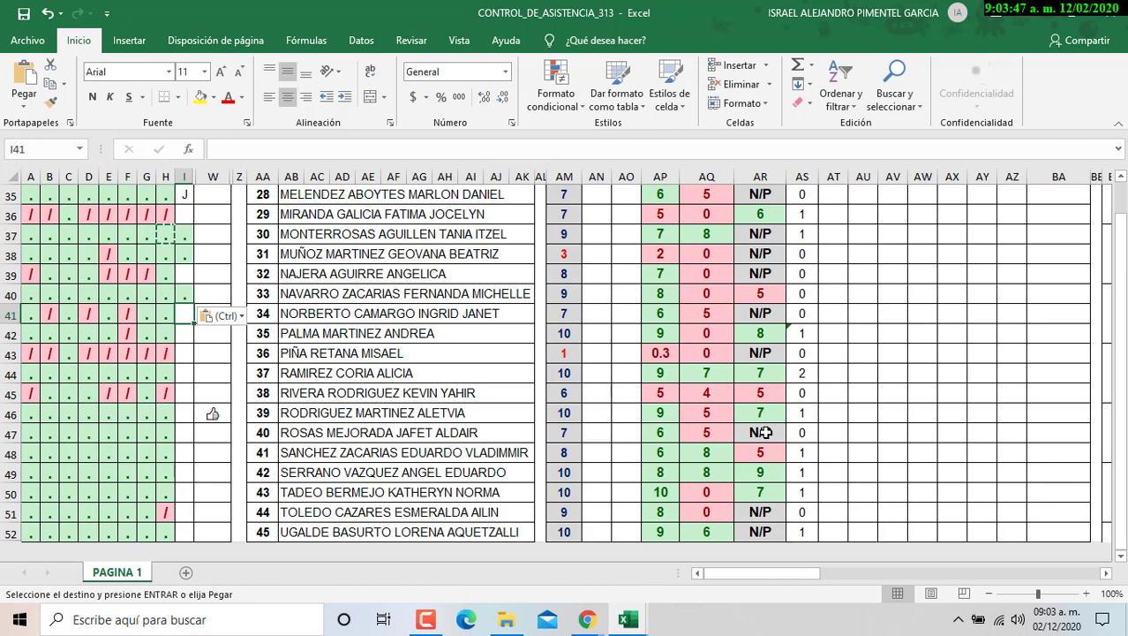
key("Down")
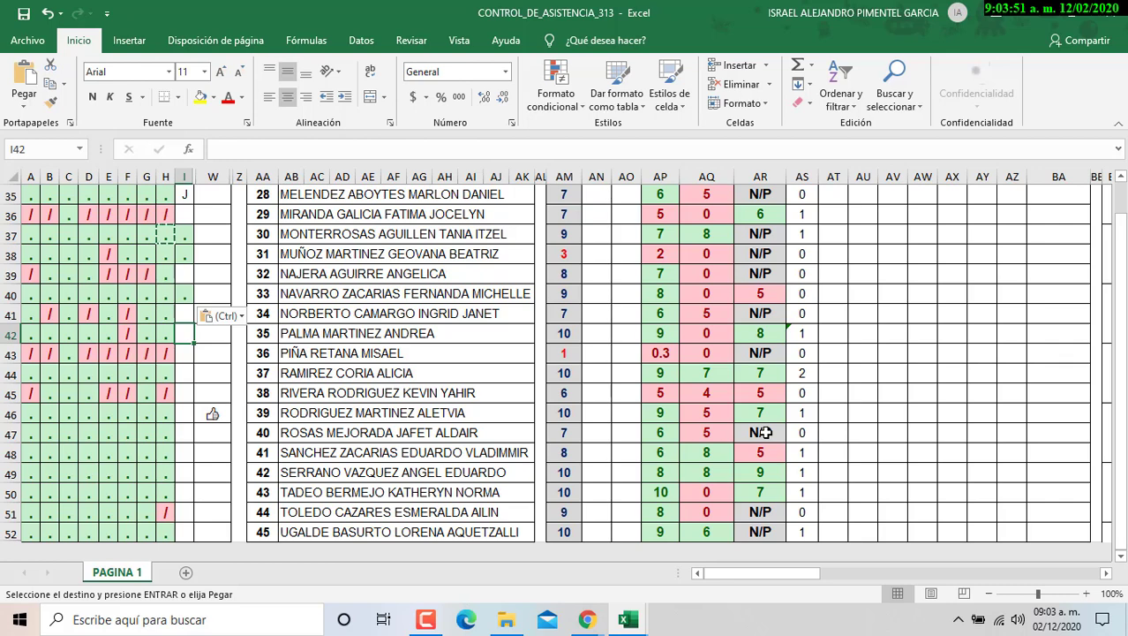
key("ctrl+v")
key("Down")
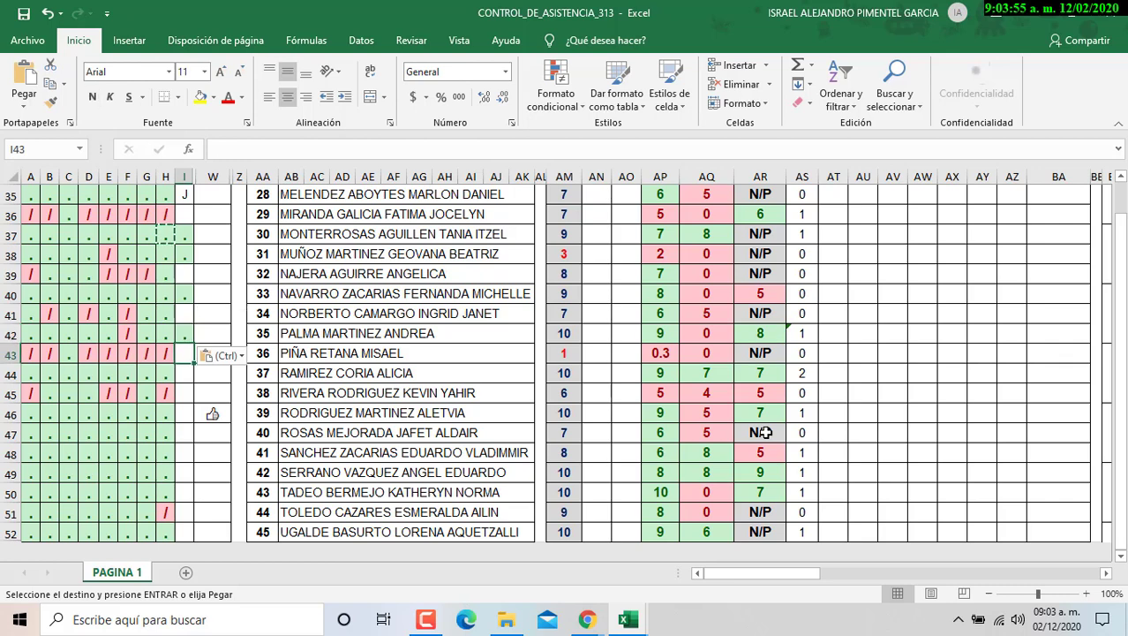
- Skip the absent student and paste '.' marks for students 37 through 45
key("Down")
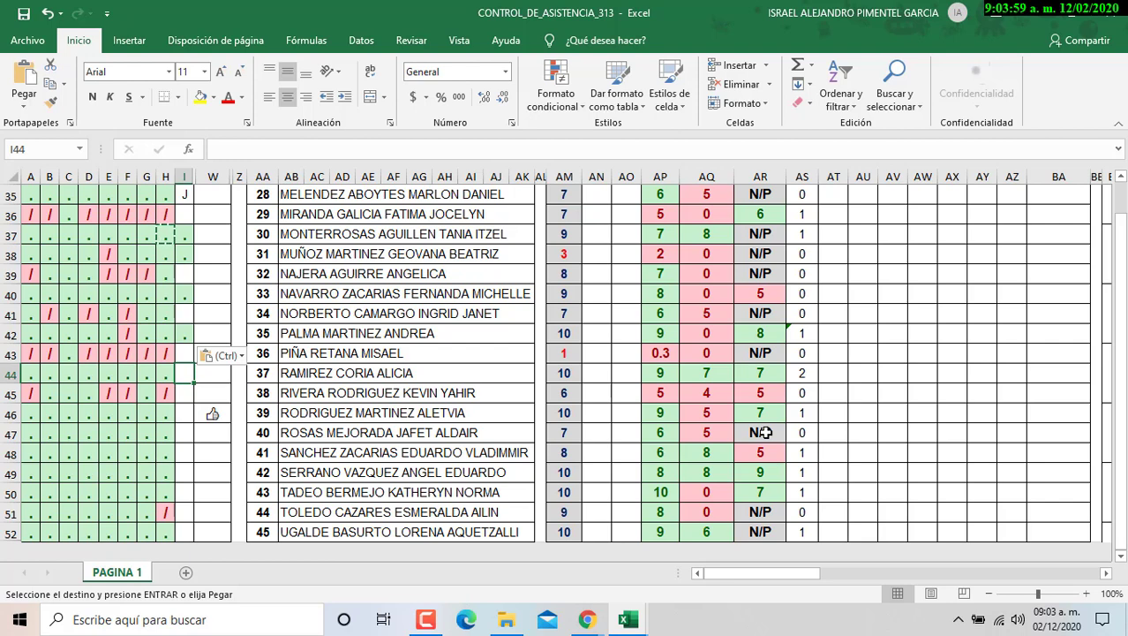
key("ctrl+v")
key("Down")
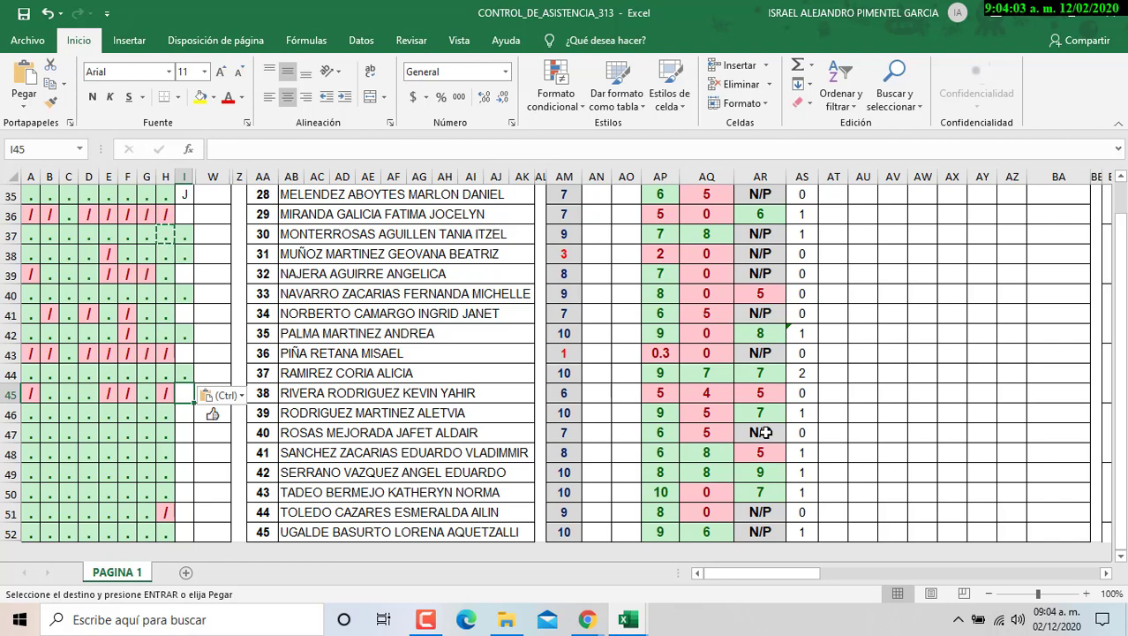
key("ctrl+v")
key("Down")
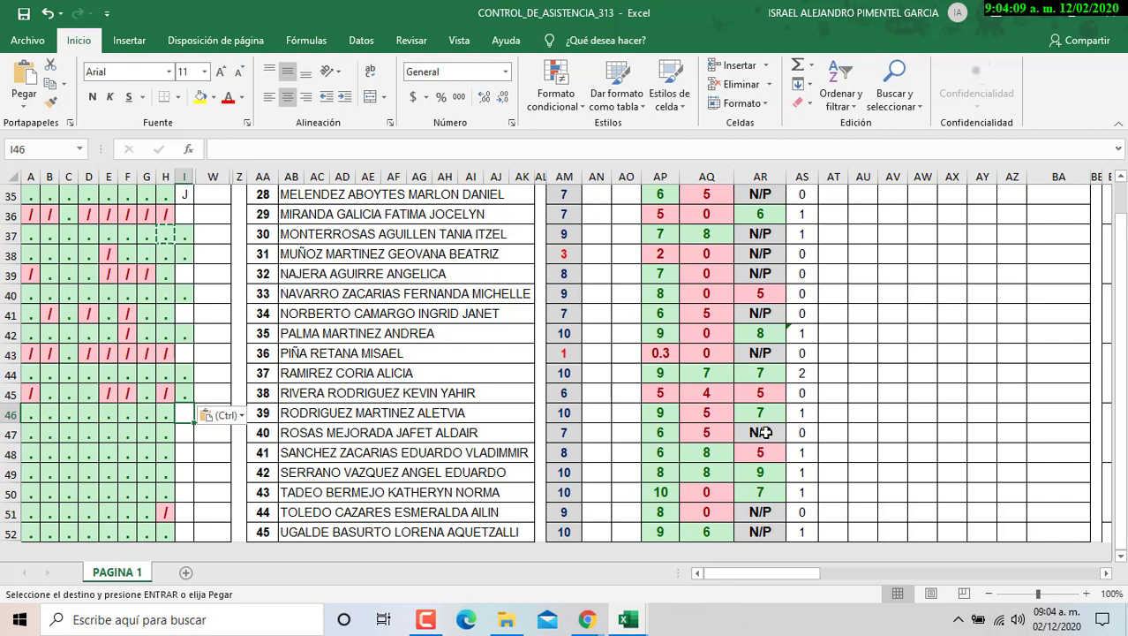
key("ctrl+v")
key("Down")
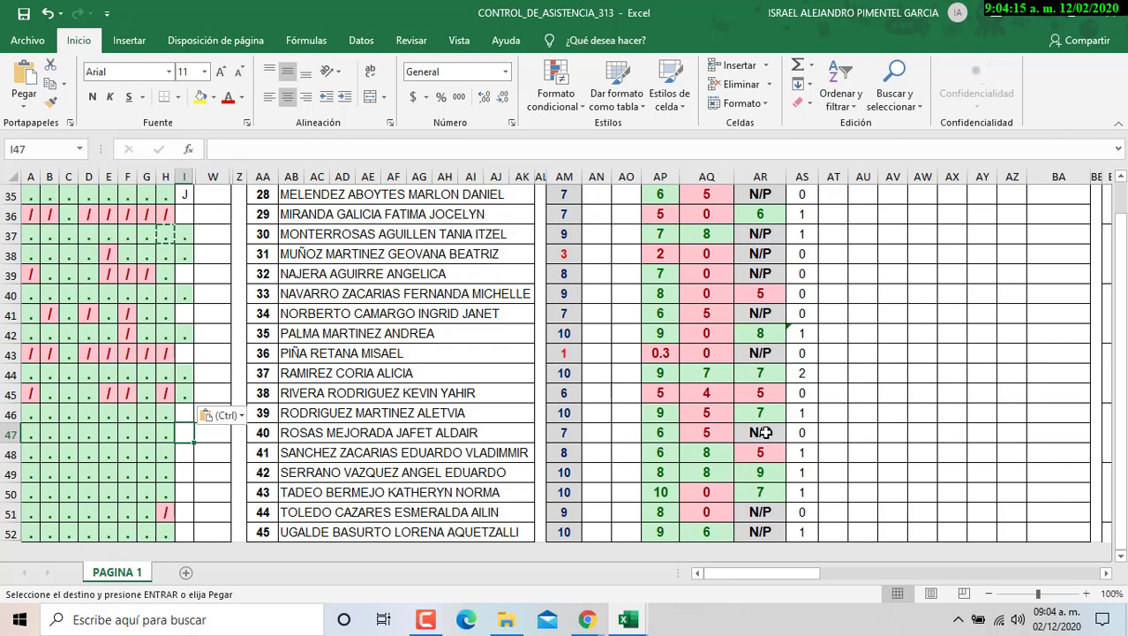
key("ctrl+v")
key("Down")
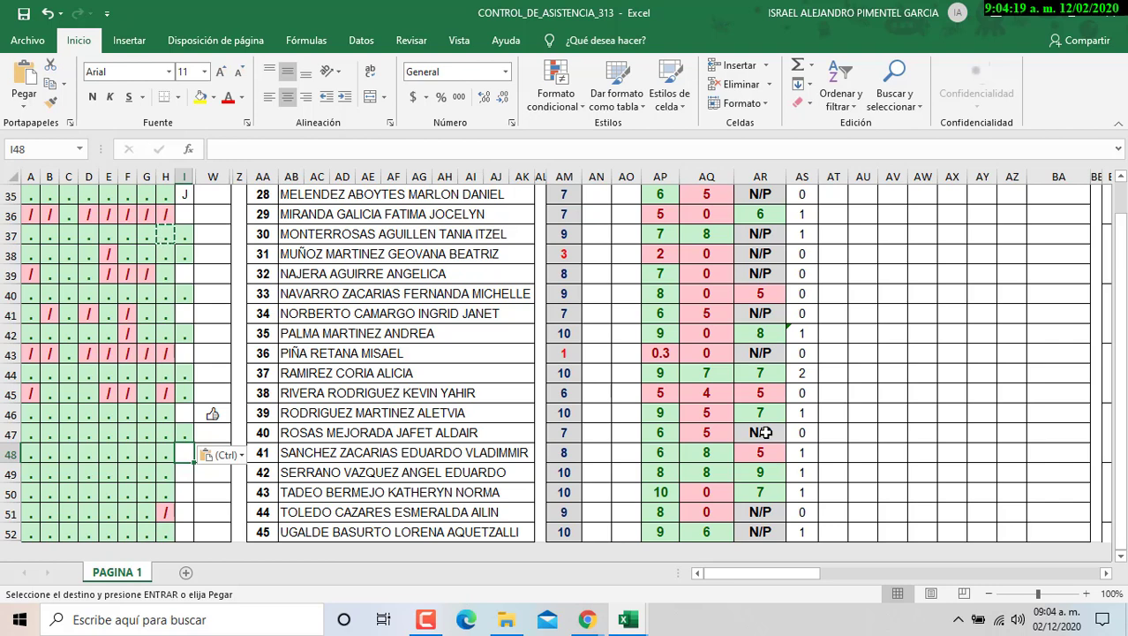
key("ctrl+v")
key("Down")
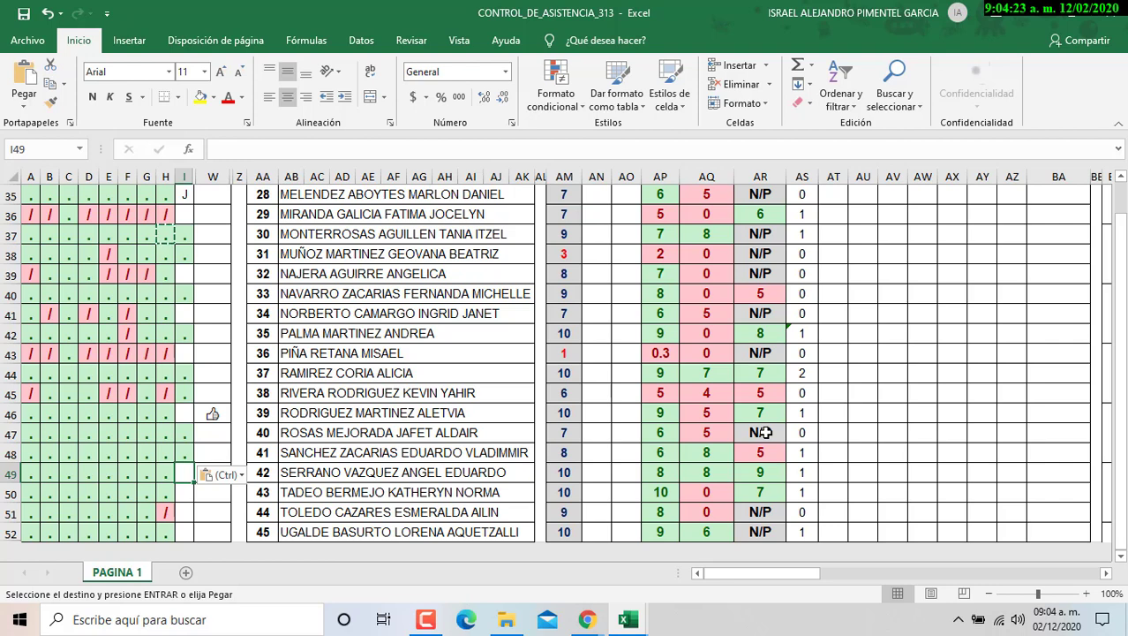
key("ctrl+v")
key("Down")
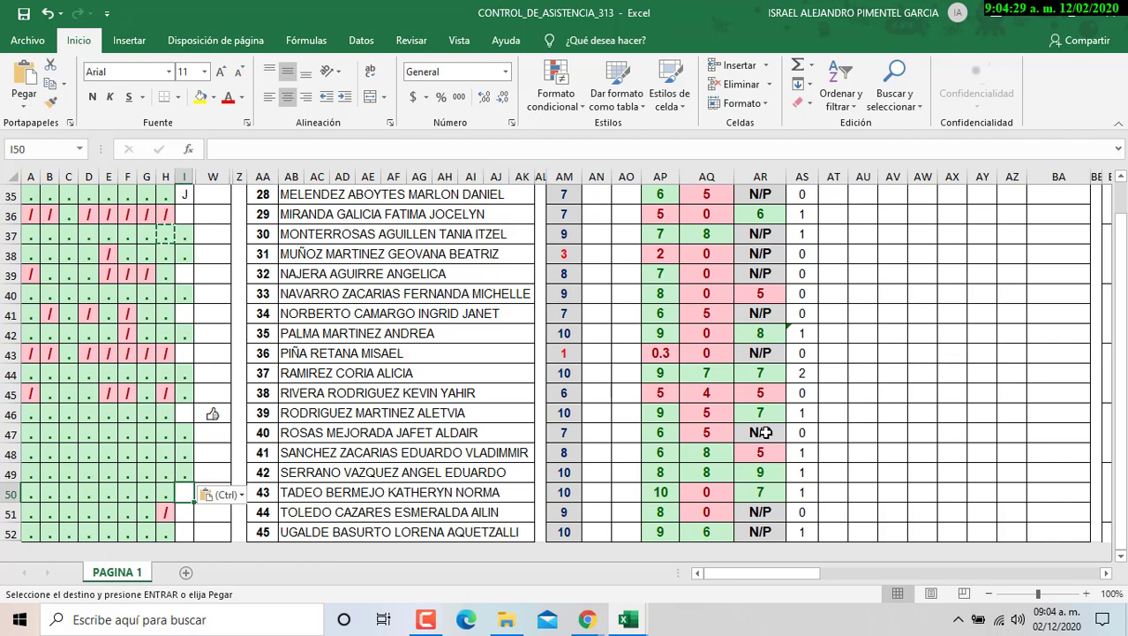
key("ctrl+v")
key("Down")
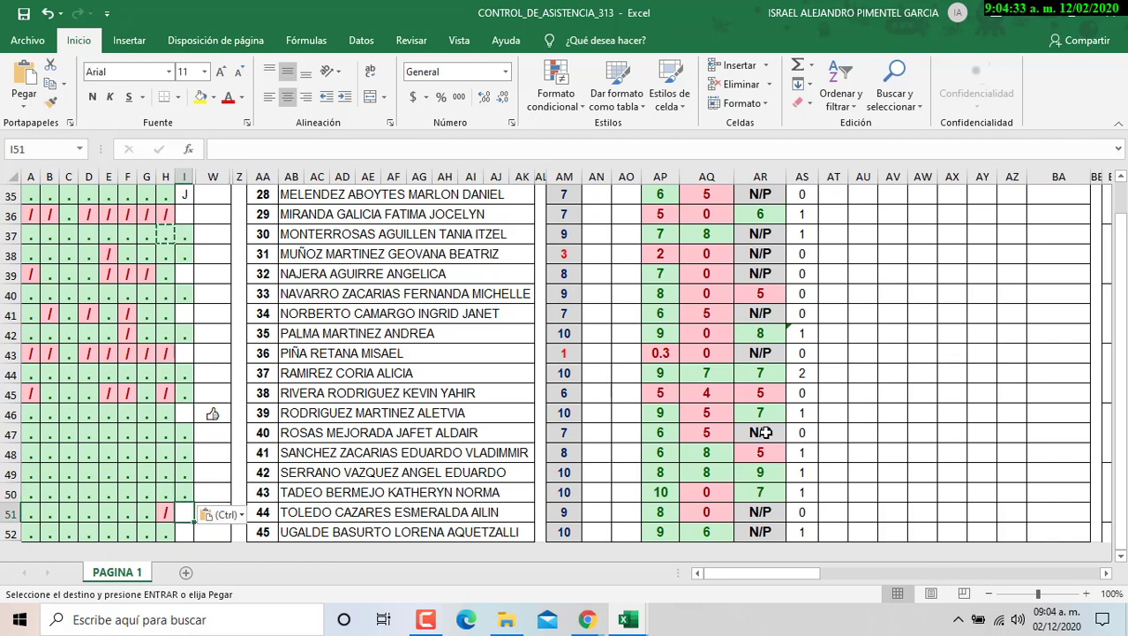
key("ctrl+v")
key("Down")
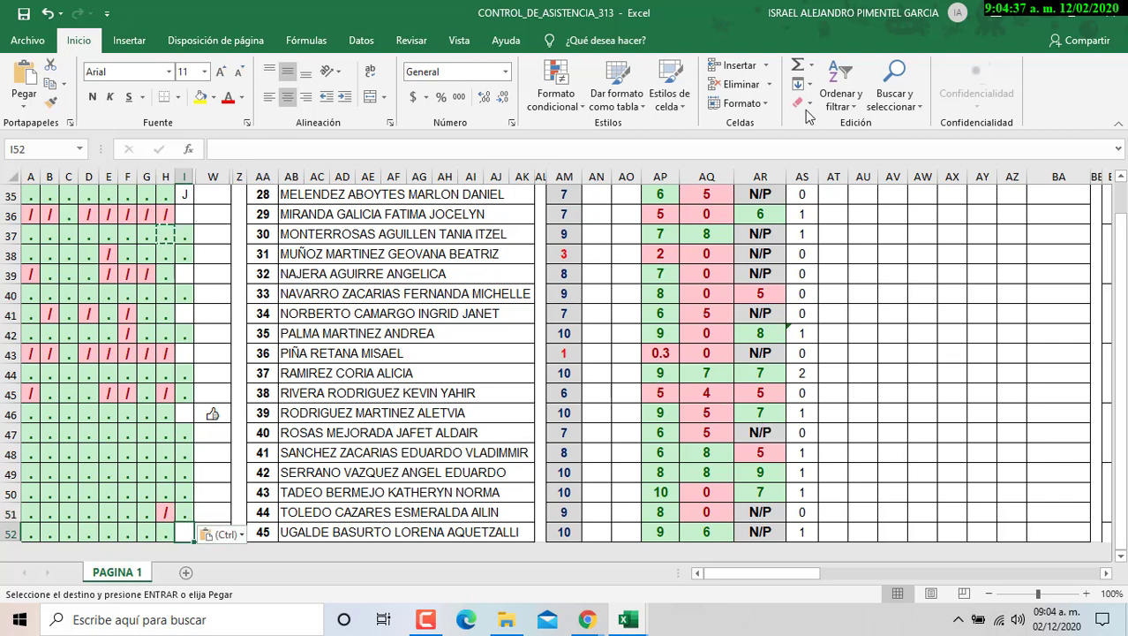
type(".")
scroll(627, 295, "up", 11)
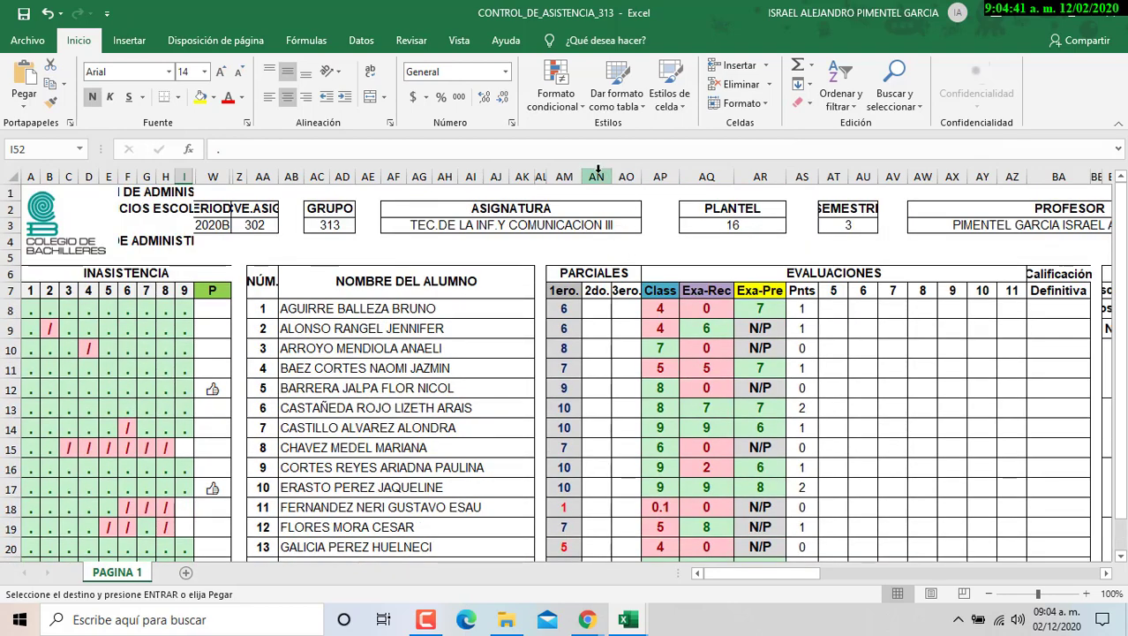
- Hide the grade columns AN through BA
left_click_drag(597, 171, 1075, 199)
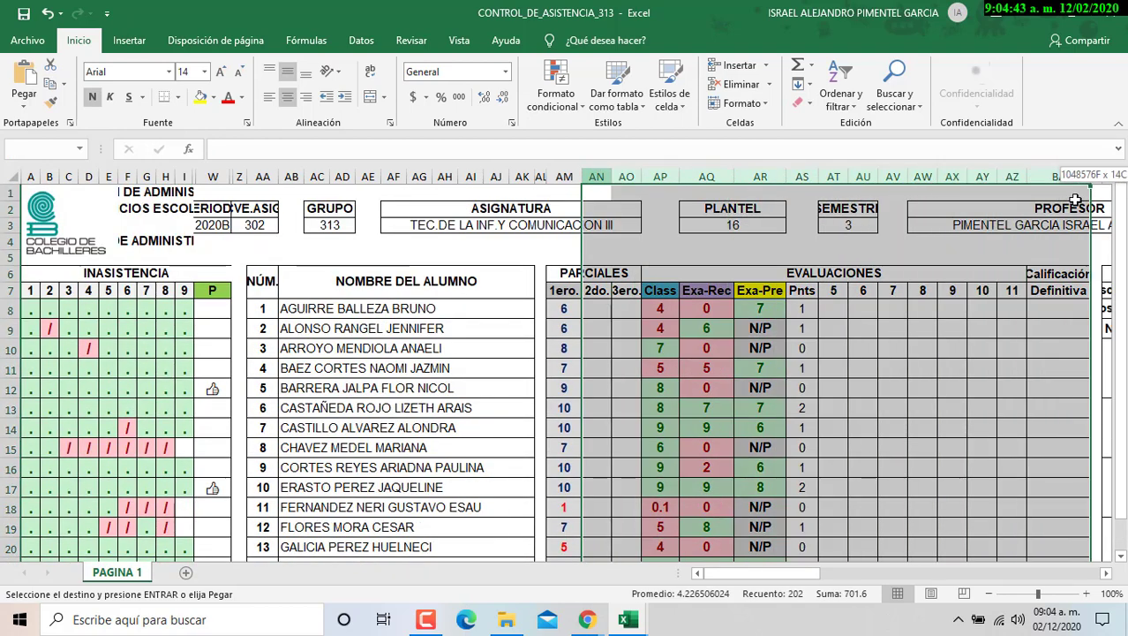
right_click(907, 173)
left_click(909, 385)
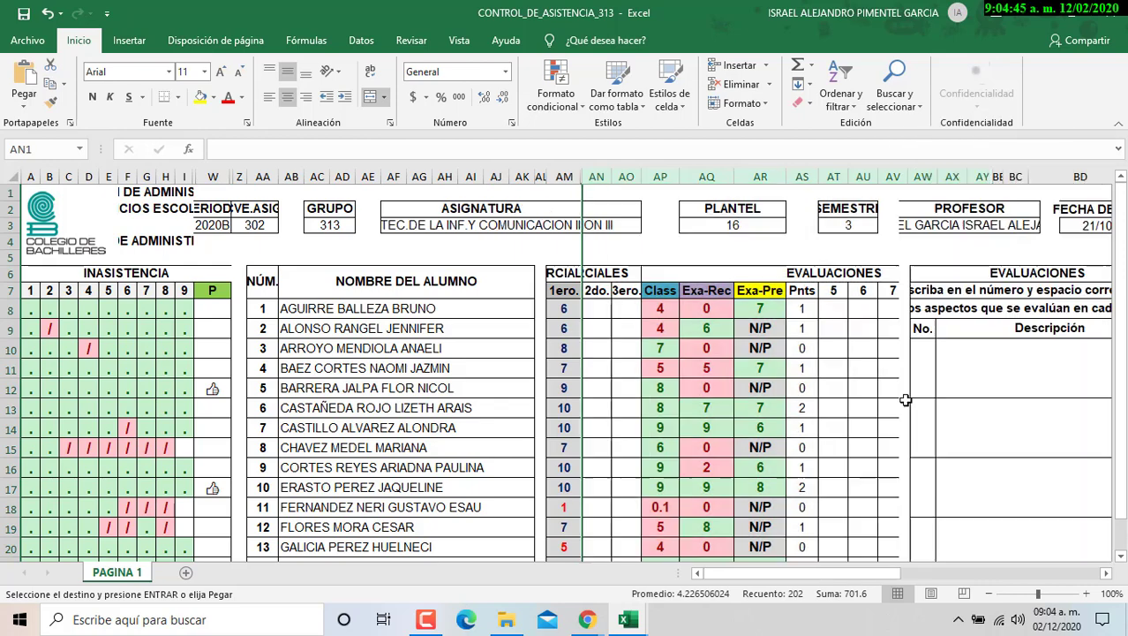
- Copy the '/' from H15 and paste it as day-9 absences into I15, I32 and I36
left_click(167, 448)
key("ctrl+c")
scroll(185, 398, "down", 3)
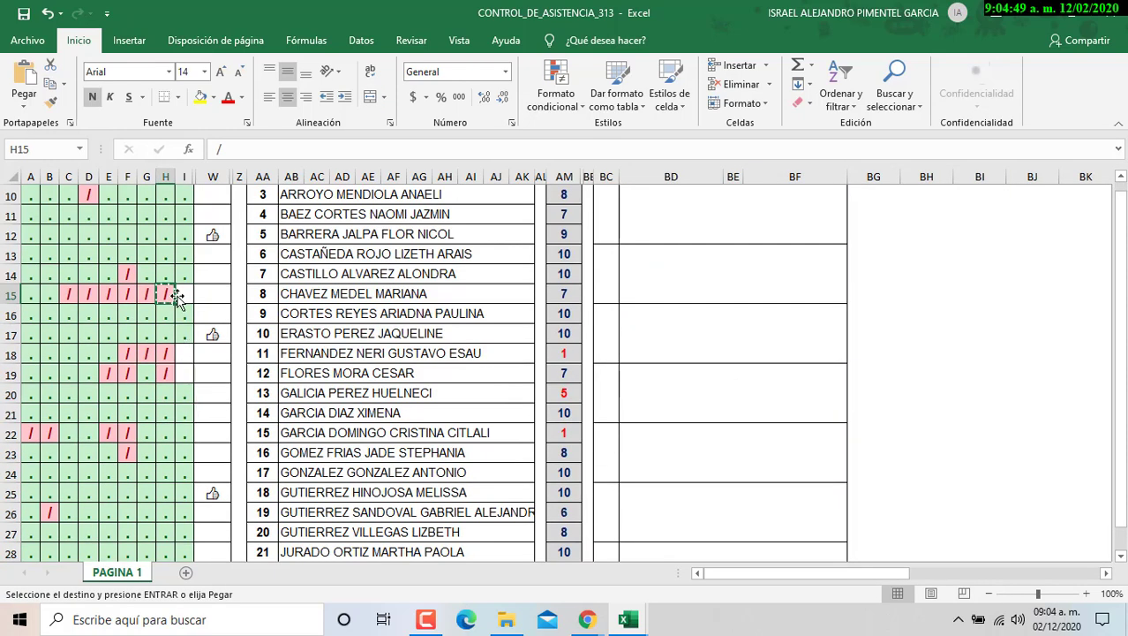
left_click(185, 294)
key("ctrl+v")
left_click(185, 358)
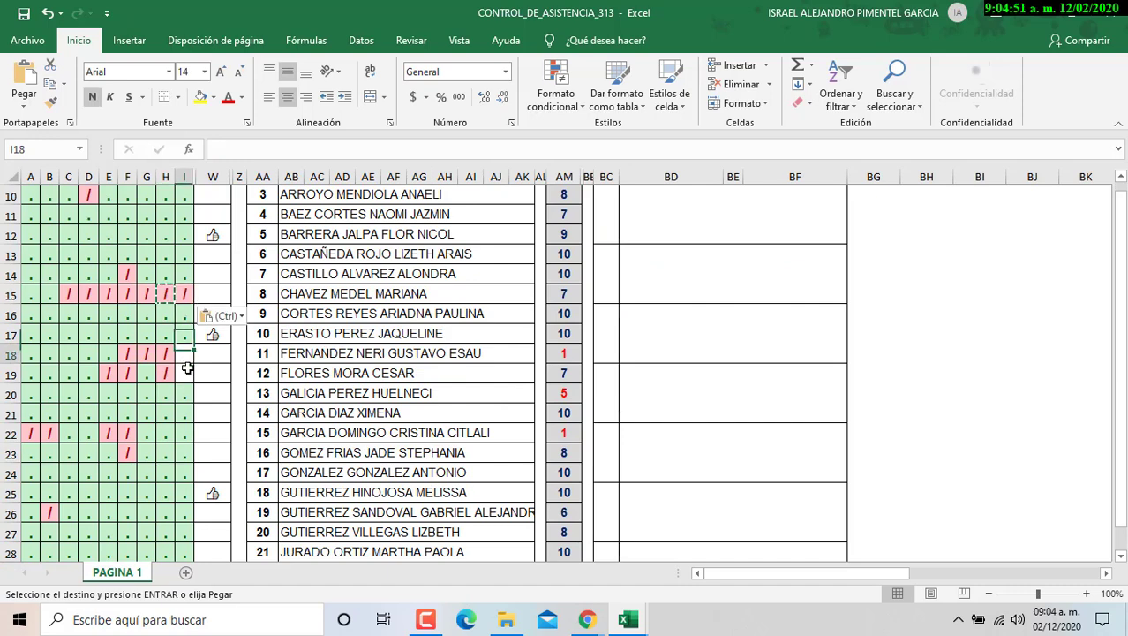
scroll(187, 406, "down", 3)
left_click(183, 452)
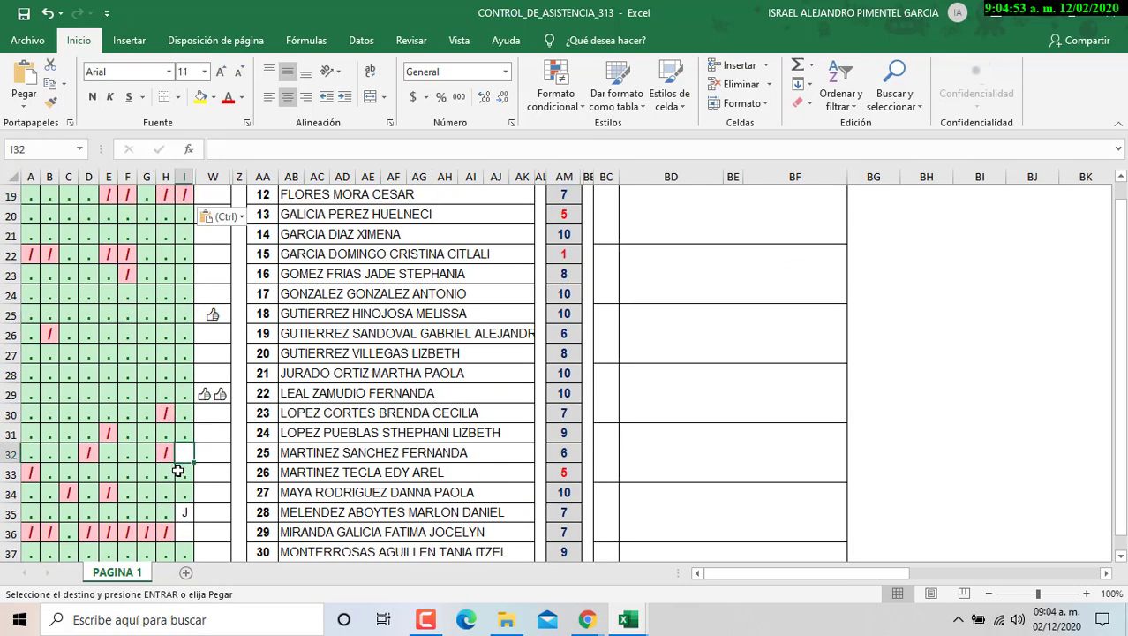
key("ctrl+v")
scroll(184, 486, "down", 1)
left_click(184, 471)
key("ctrl+v")
- Paste the '/' absence mark into day-9 cells I39, I41, I43 and I46
scroll(187, 477, "down", 2)
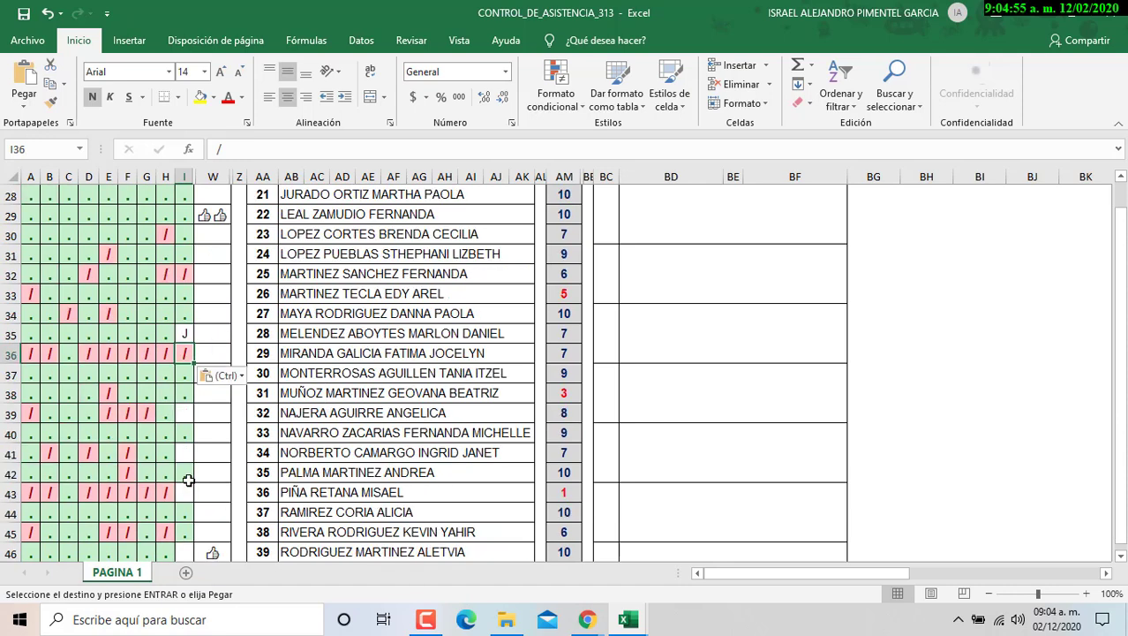
left_click(184, 412)
key("ctrl+v")
left_click(184, 452)
key("ctrl+v")
left_click(183, 491)
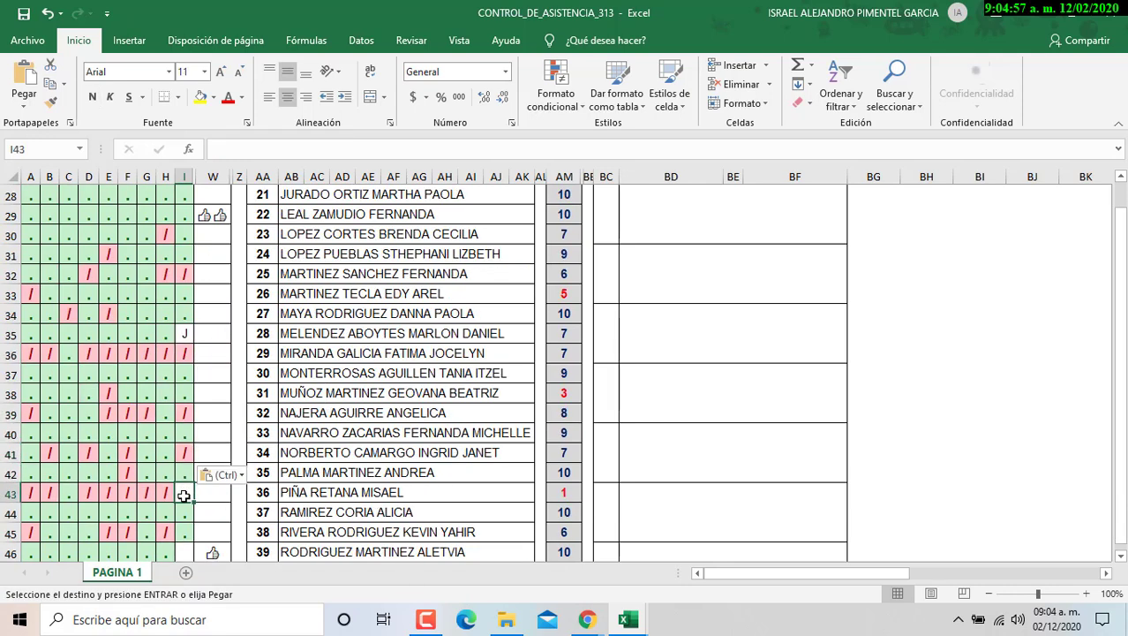
key("ctrl+v")
scroll(184, 496, "down", 3)
left_click(185, 375)
key("ctrl+v")
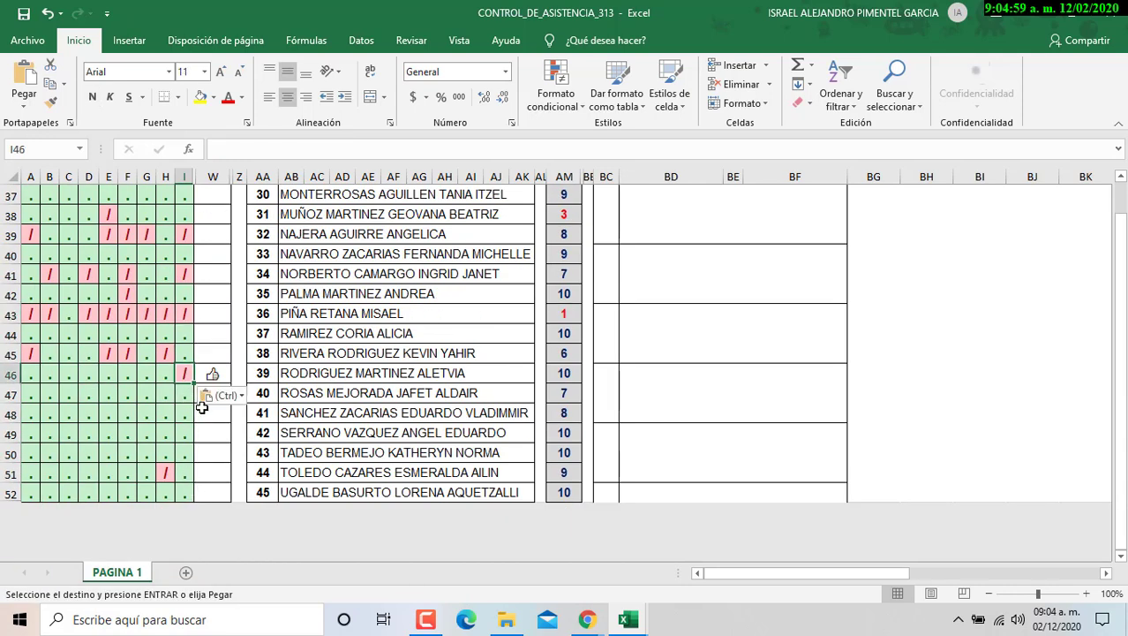
left_click(211, 432)
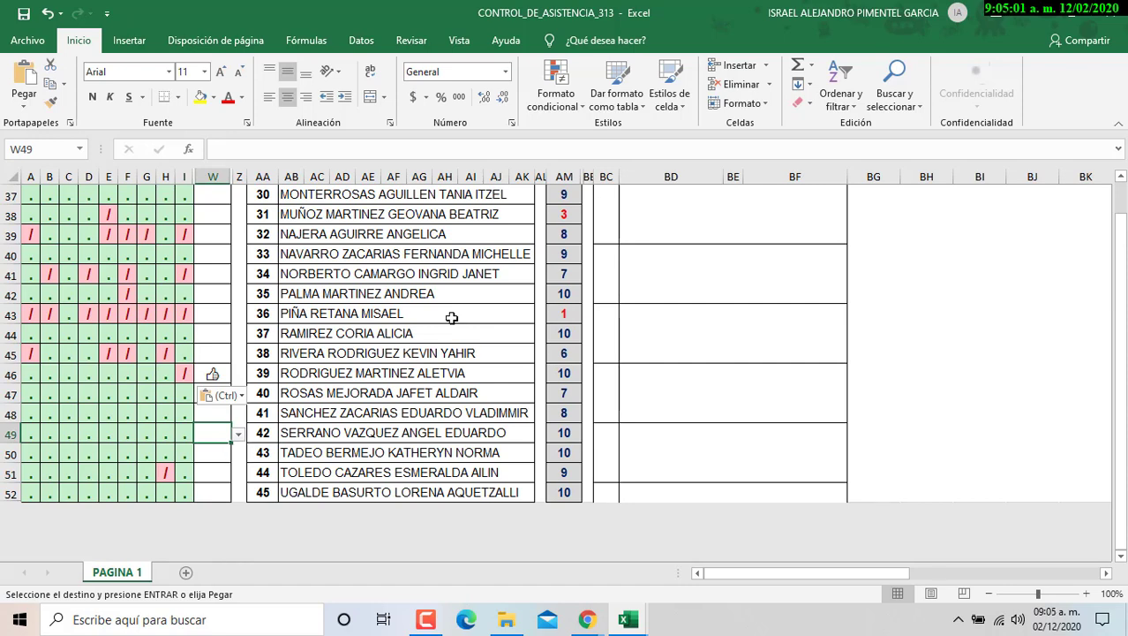
scroll(451, 317, "up", 12)
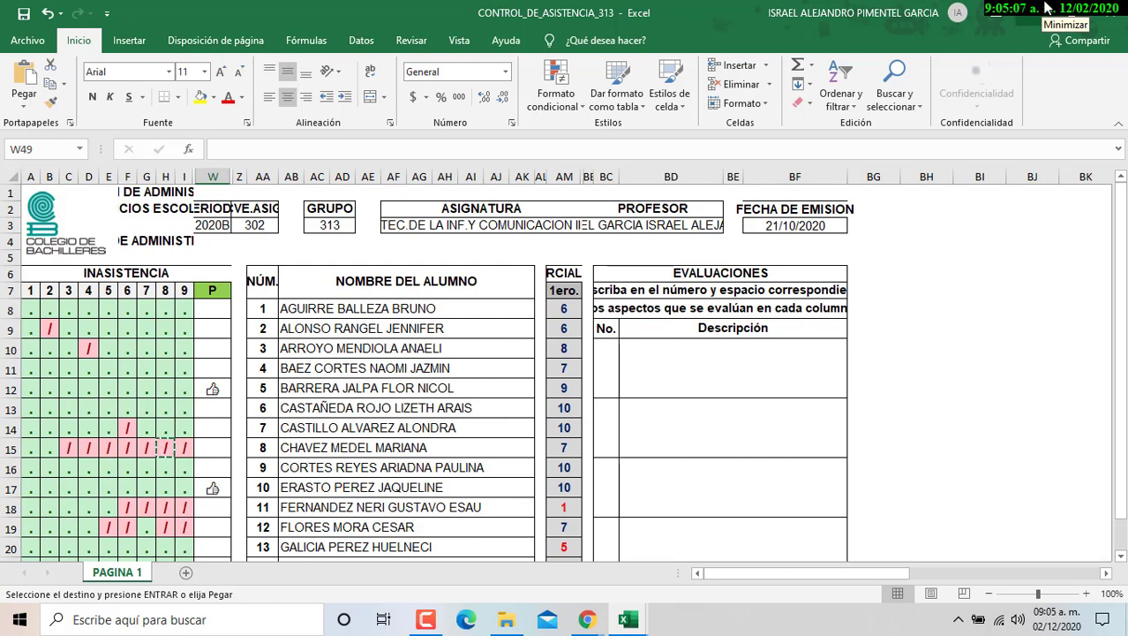
- Clear the pending copy, minimize the attendance workbook and bring Google Classroom forward
left_click(9, 14)
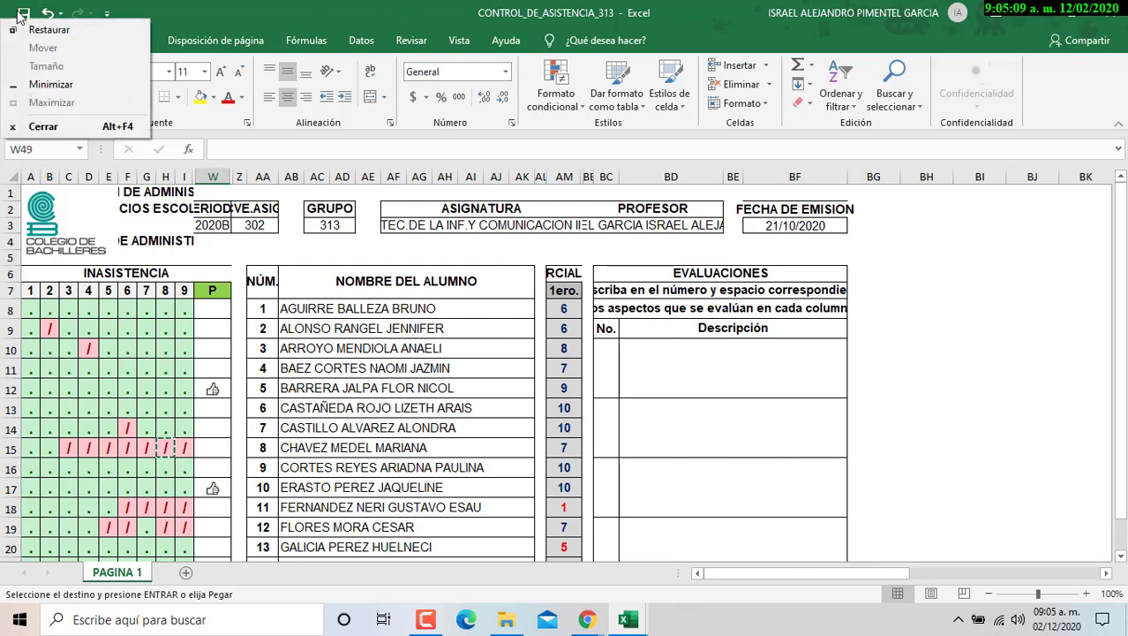
key("Escape")
key("Escape")
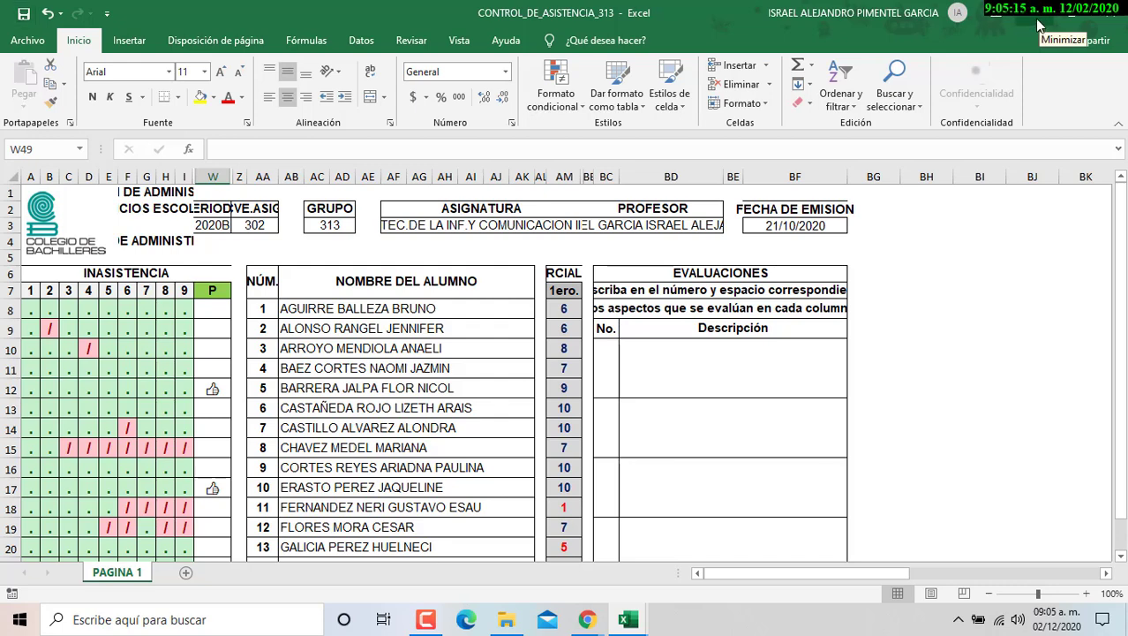
left_click(1040, 26)
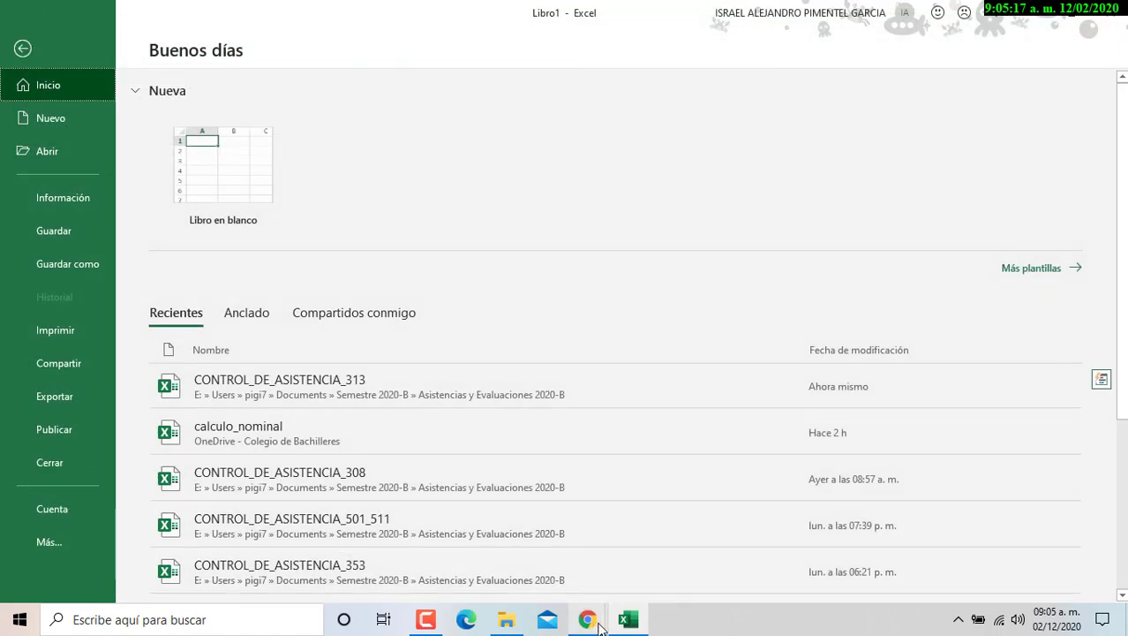
mouse_move(588, 625)
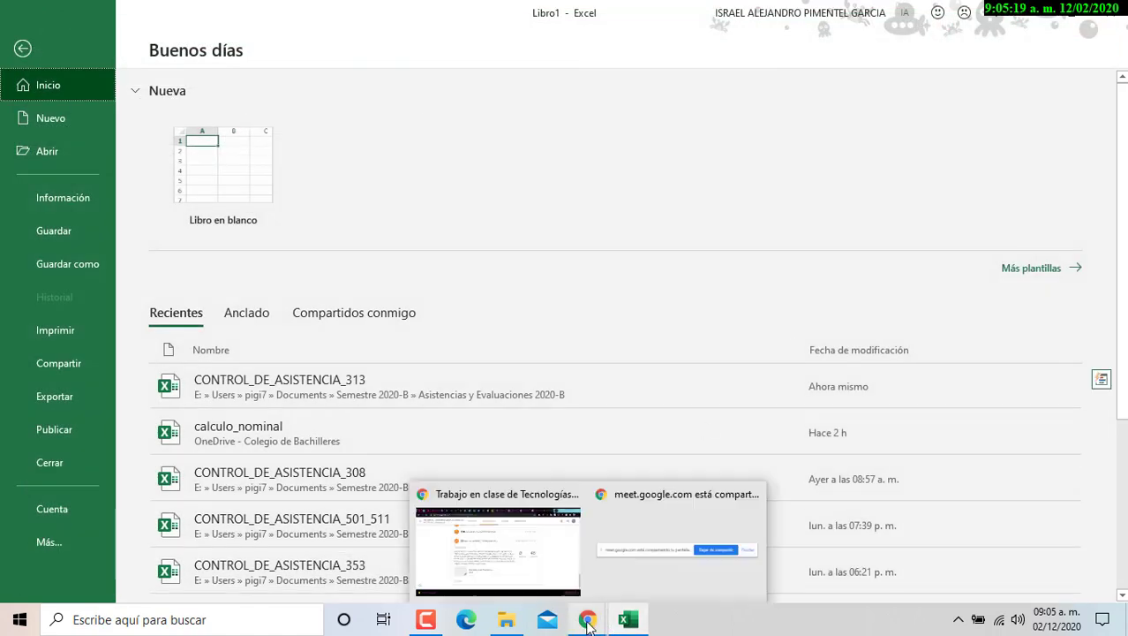
left_click(546, 585)
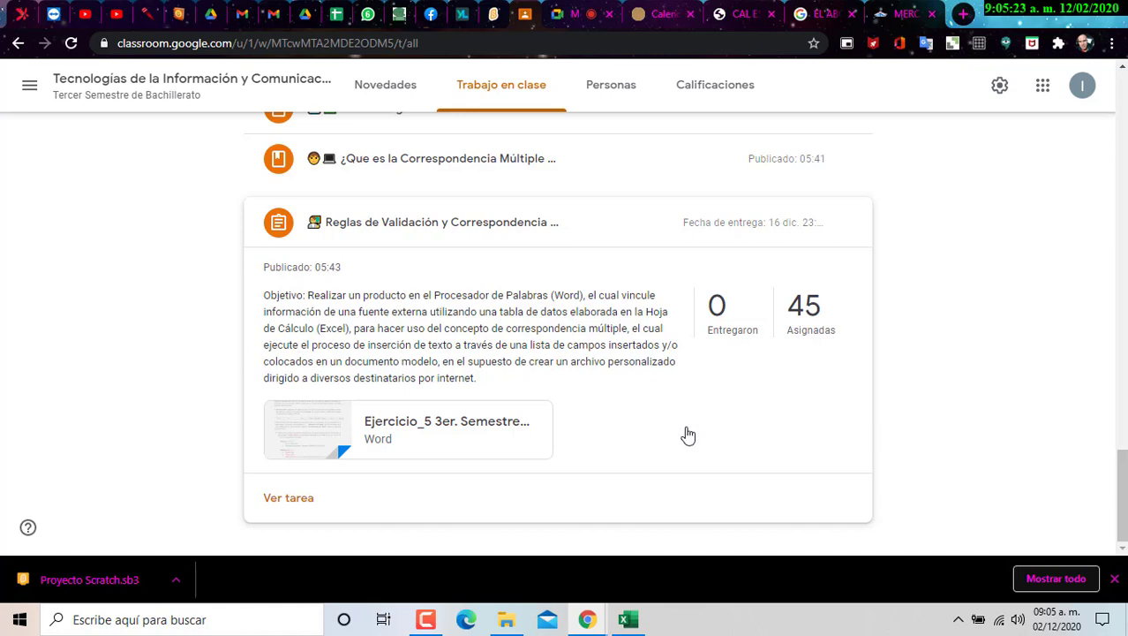
- Hang up the Google Meet presentation call
scroll(688, 419, "up", 3)
scroll(687, 413, "up", 20)
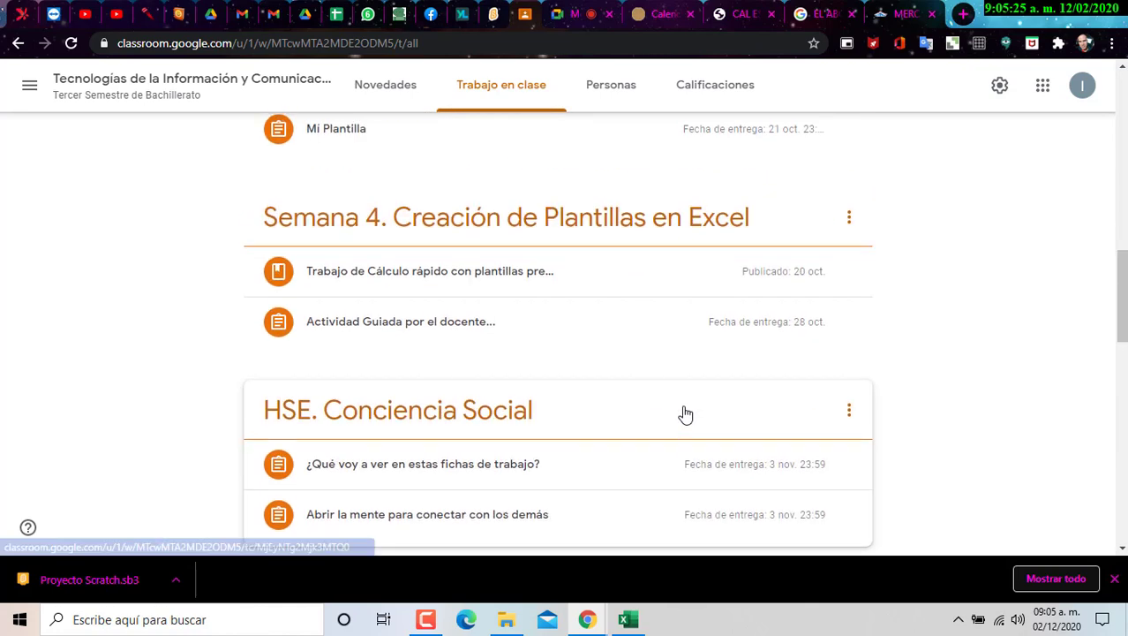
scroll(684, 410, "down", 1)
mouse_move(589, 622)
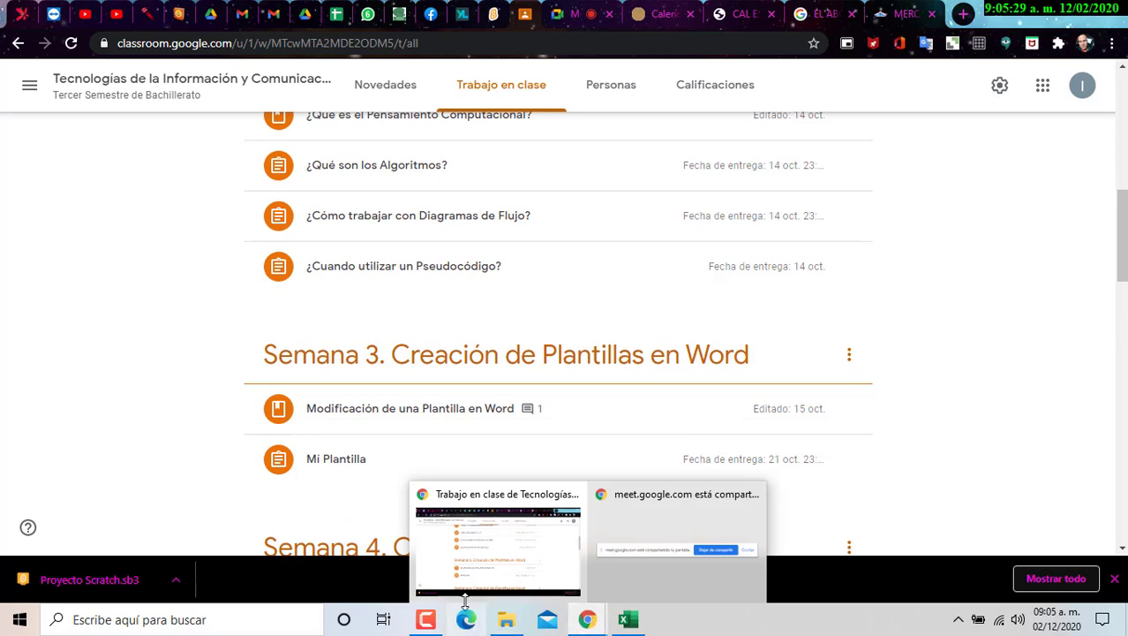
left_click(661, 15)
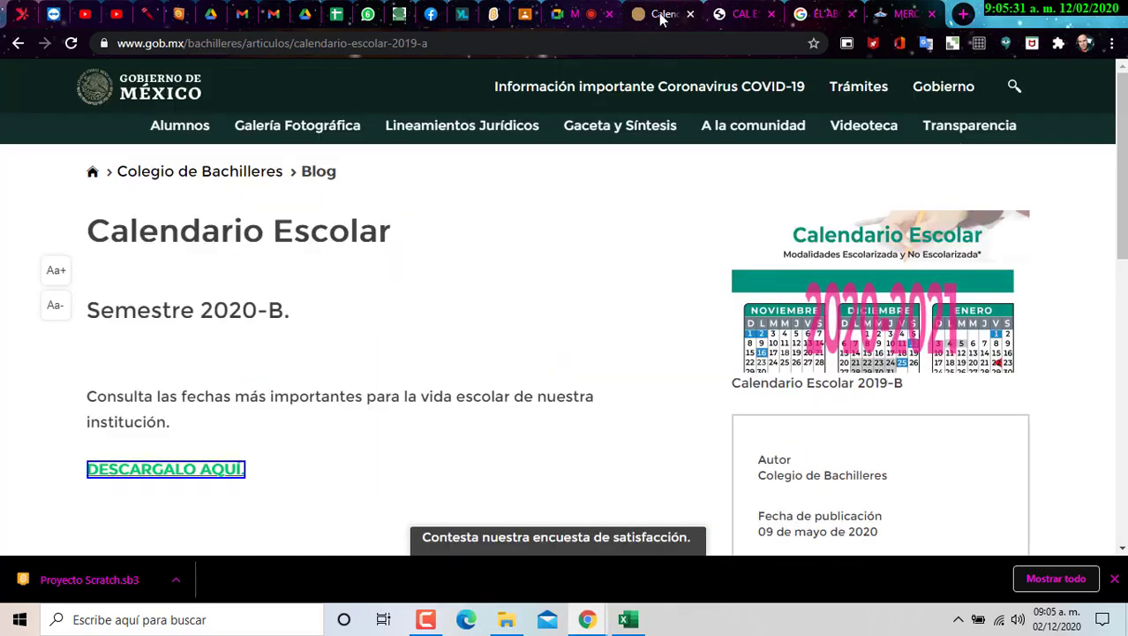
left_click(584, 16)
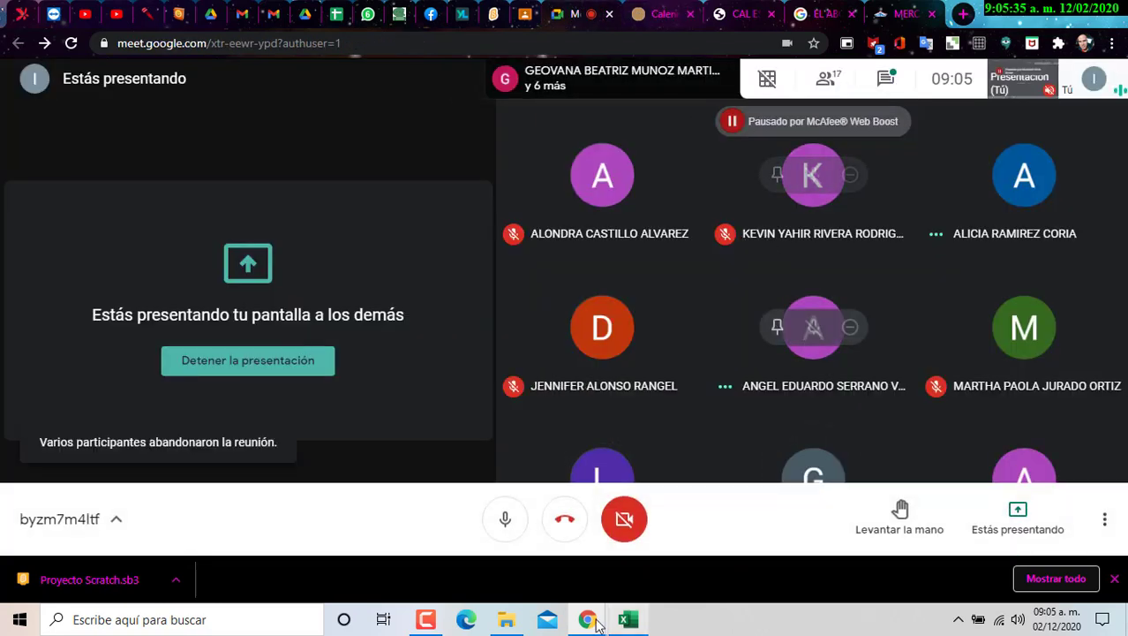
left_click(561, 528)
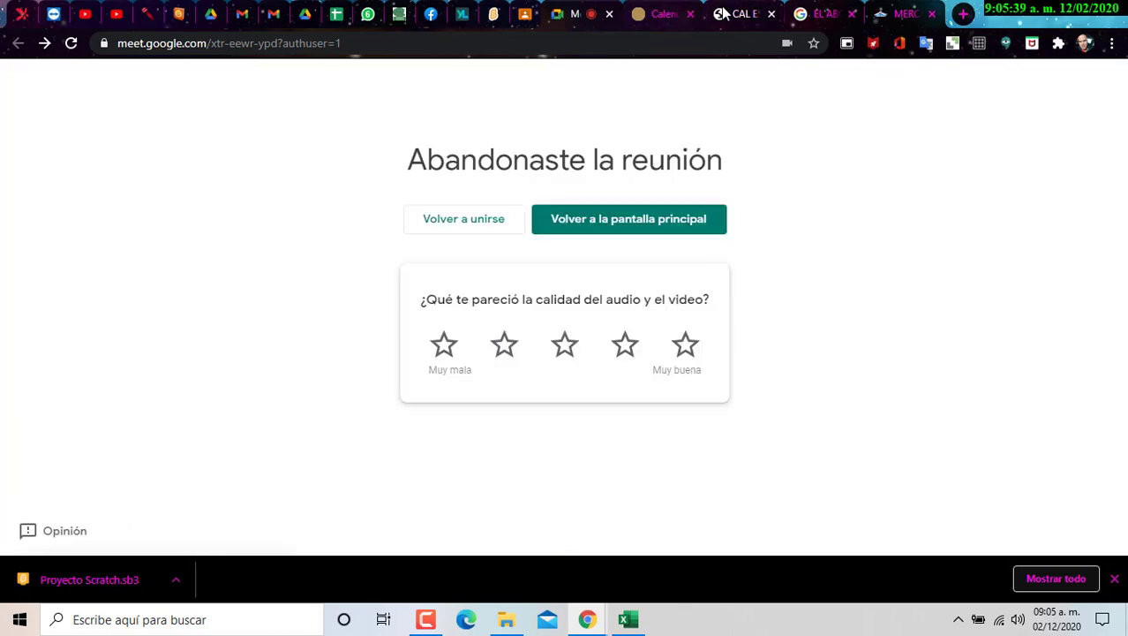
- Close the school calendar PDF, Google search and Casa del Libro tabs, then return to Excel
left_click(758, 15)
left_click(771, 15)
left_click(774, 15)
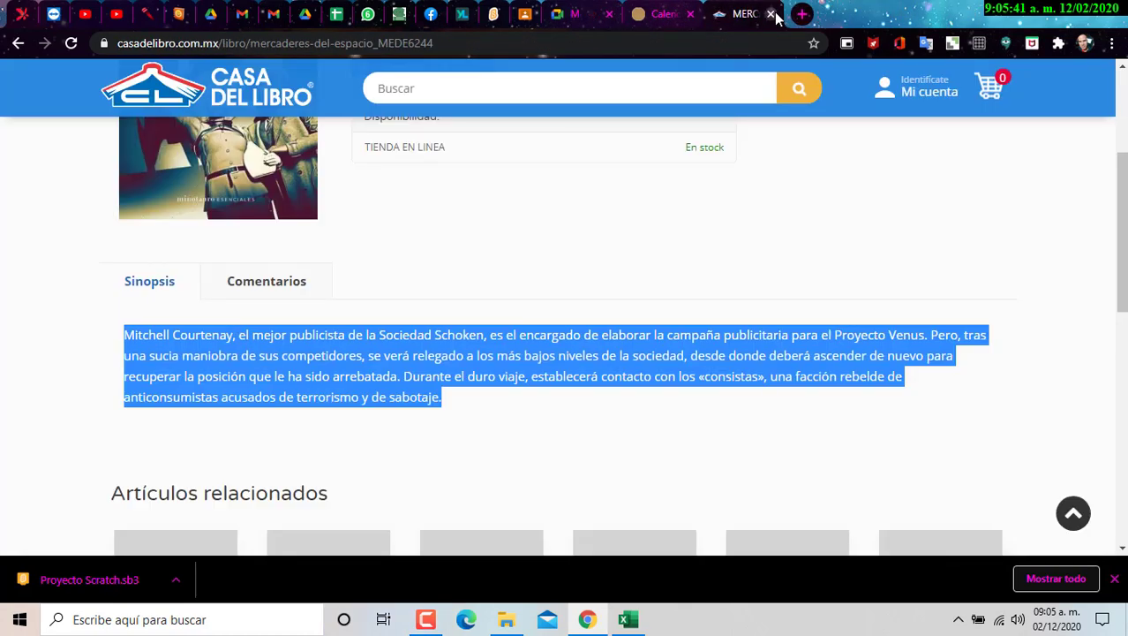
left_click(775, 15)
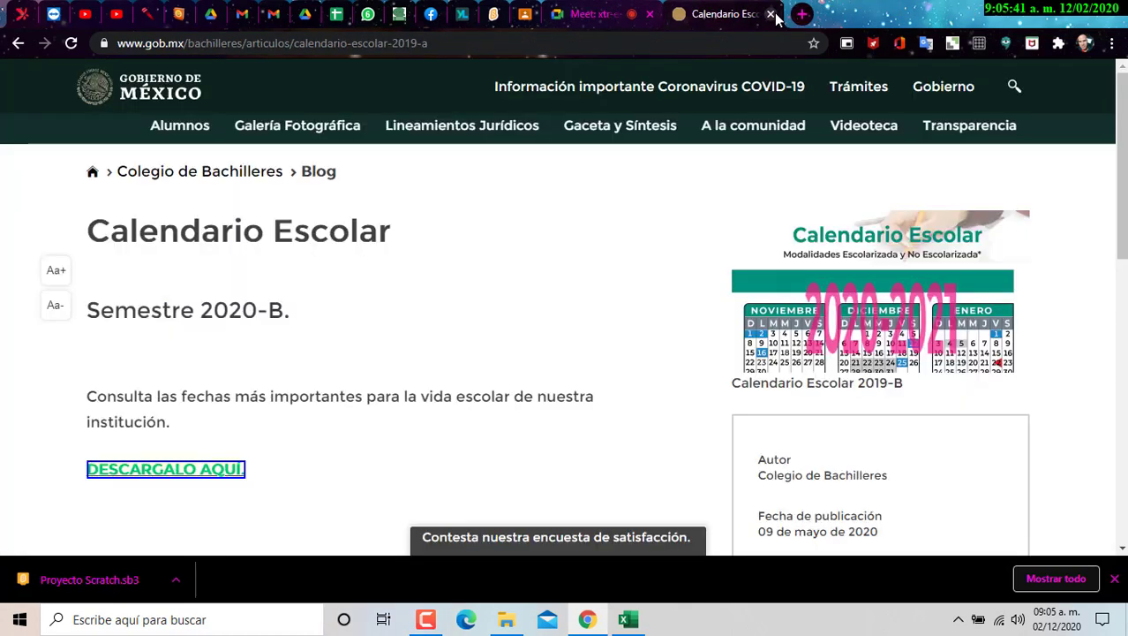
left_click(625, 620)
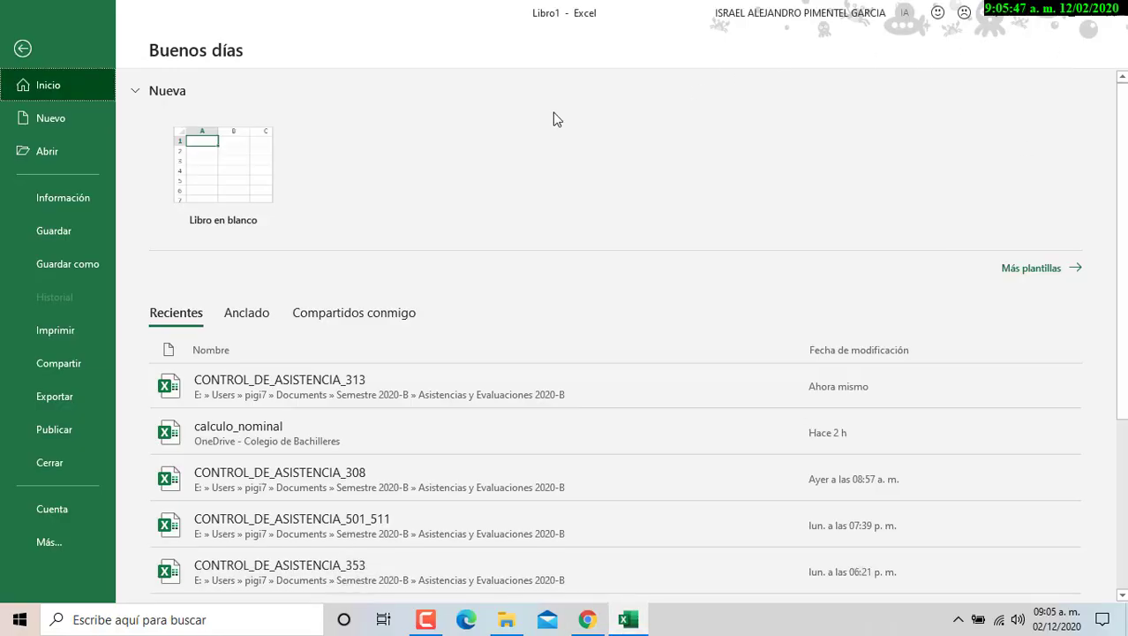
- Close Libro1 with No guardar, then return to Chrome's Google Meet tab
scroll(472, 305, "down", 3)
scroll(468, 313, "up", 3)
left_click(1107, 14)
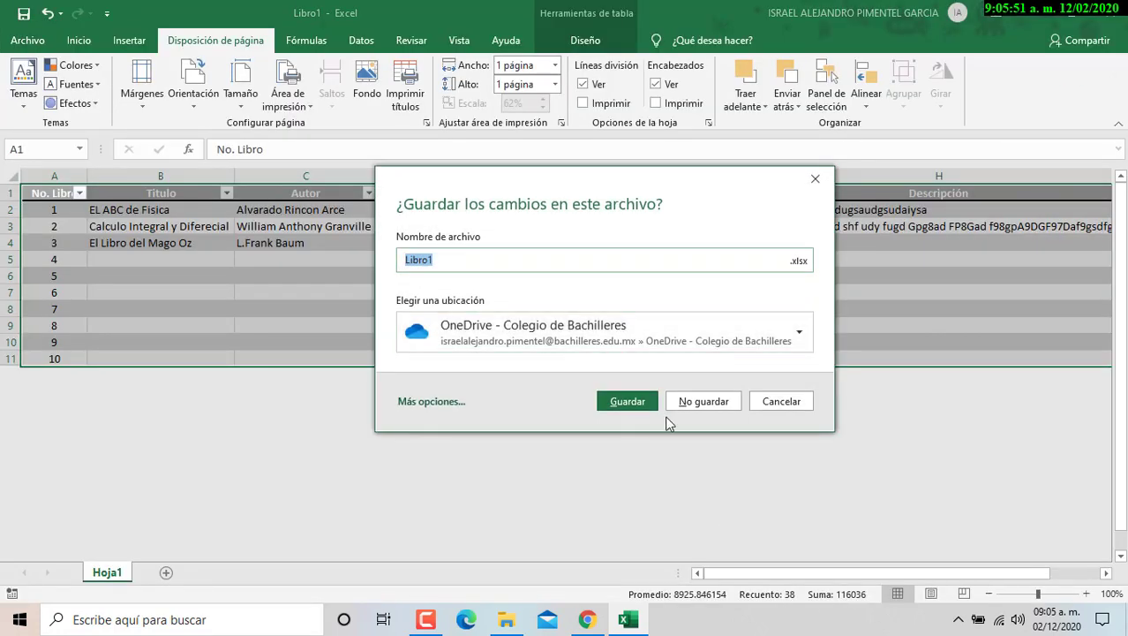
left_click(710, 404)
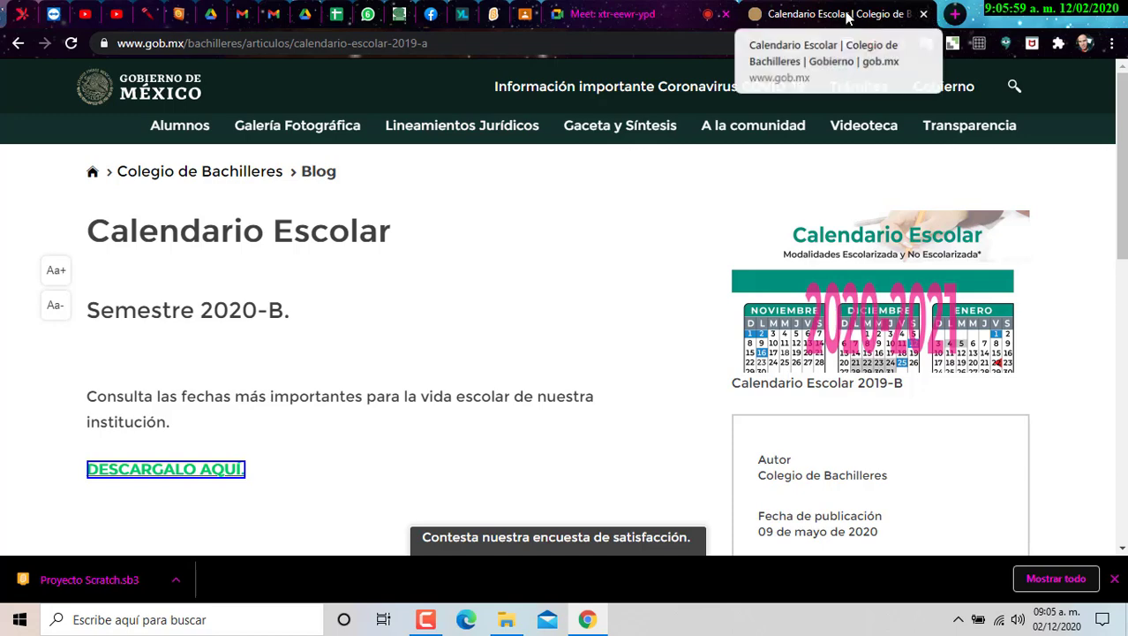
left_click(650, 18)
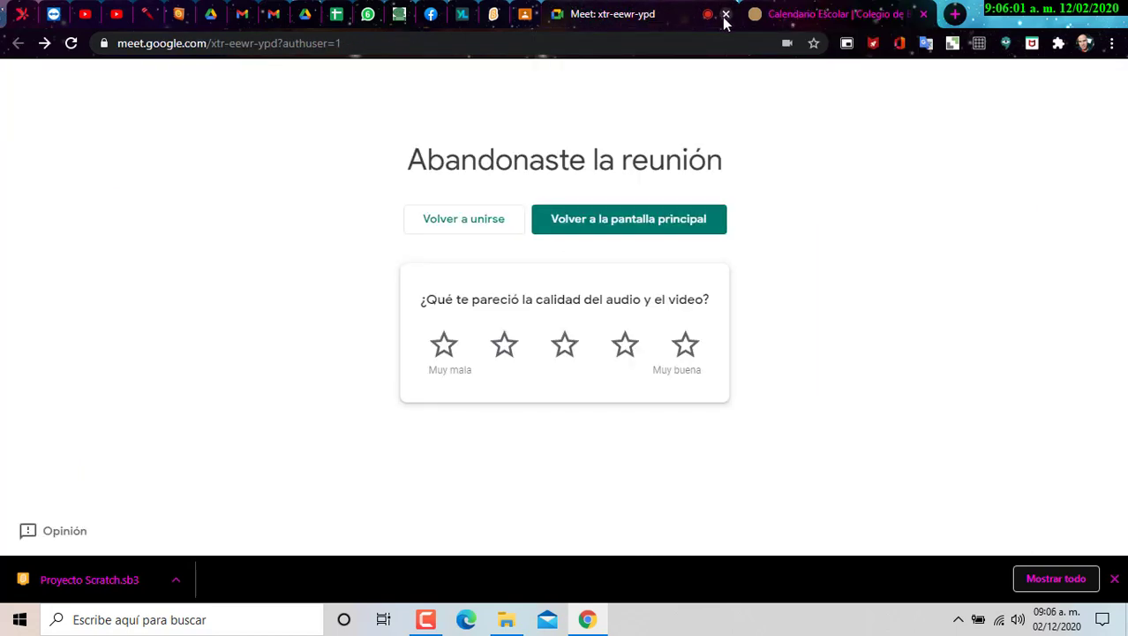